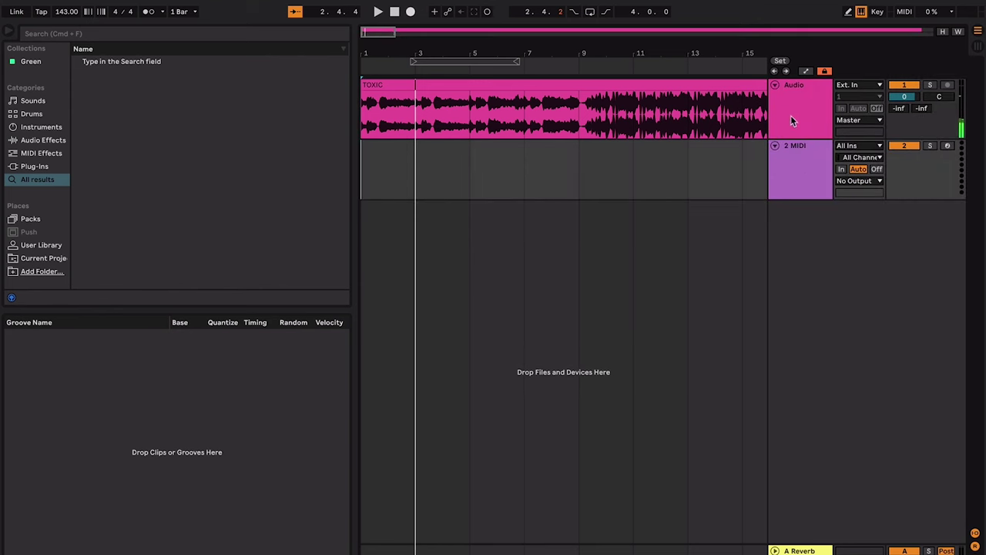
- Insert a MIDI track below the Audio track and name it Kick
key(super+shift+t)
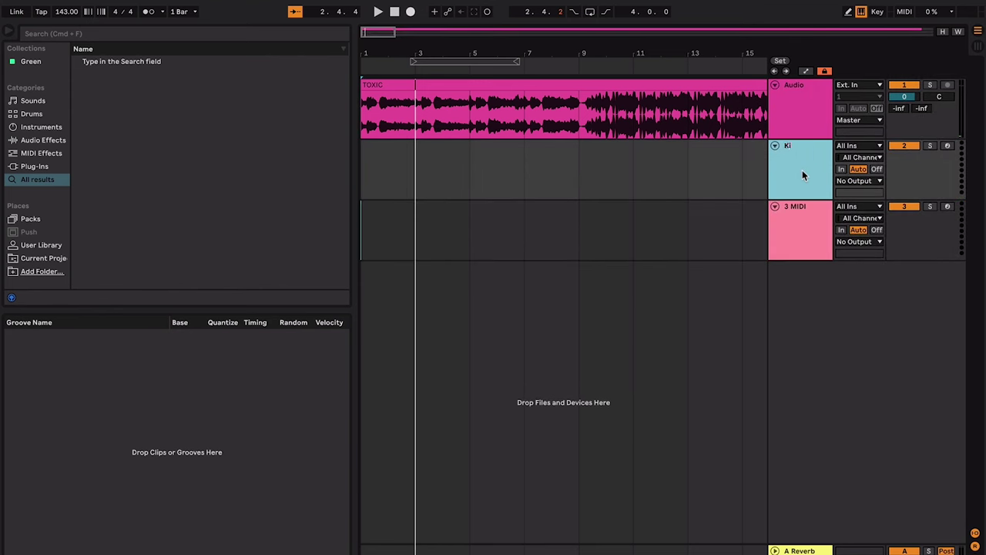
text(Kick)
click(744, 186)
- Set the MIDI track below Kick to In monitoring and rename it Clap
click(839, 230)
key(super+r)
click(802, 215)
key(super+r)
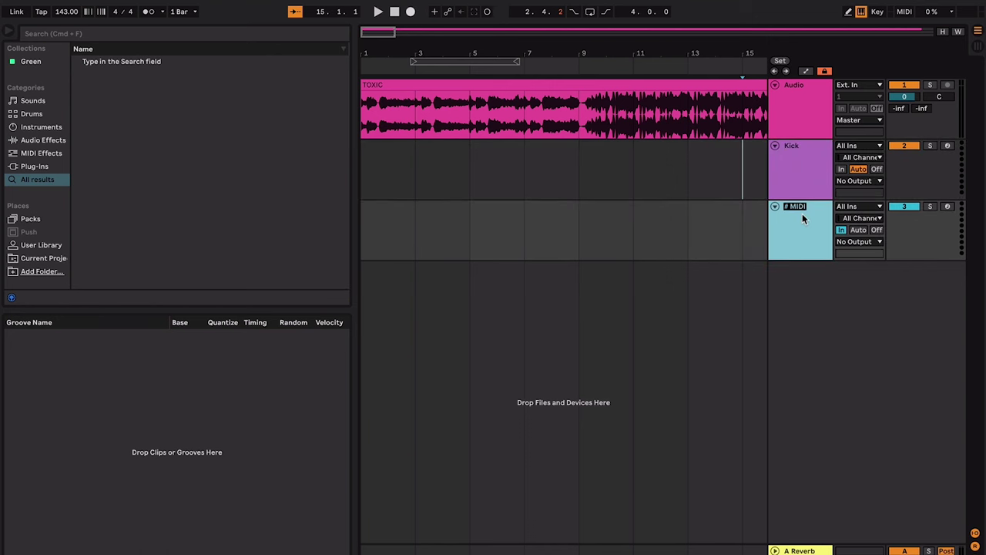
text(Clap)
click(608, 223)
- Arm the Kick track and record the song's kick pattern as MIDI notes from bar 1, stopping partway through bar 2
scroll(608, 223, up, 5)
scroll(624, 223, left, 10)
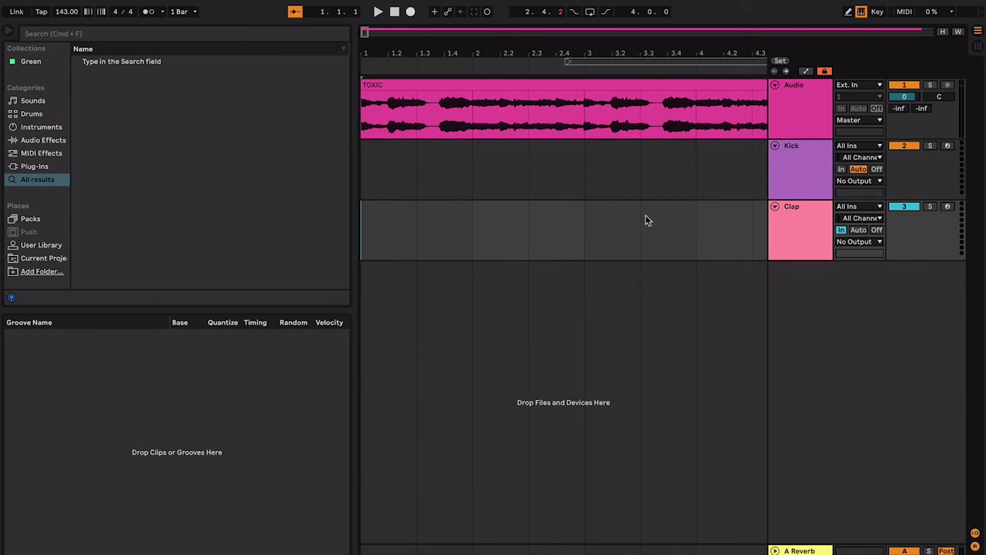
click(941, 150)
key(F9)
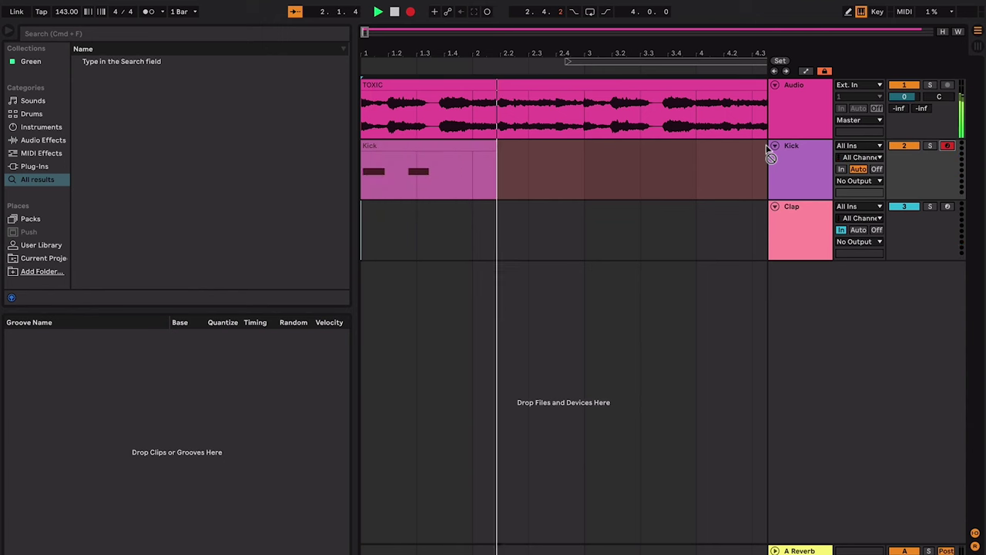
key(space)
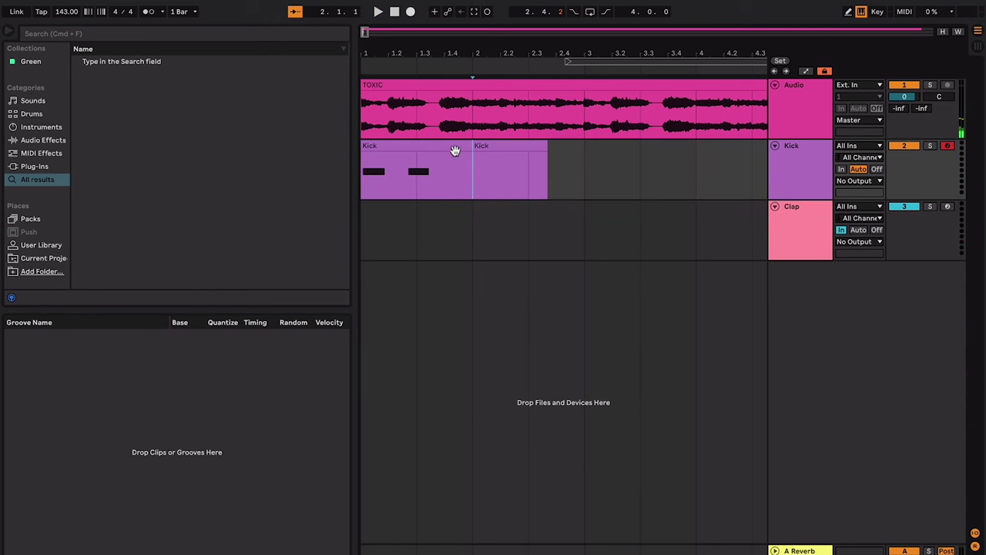
- Quantize the two recorded notes in the first bar of the Kick clip and play back the result
double_click(455, 151)
key(super+u)
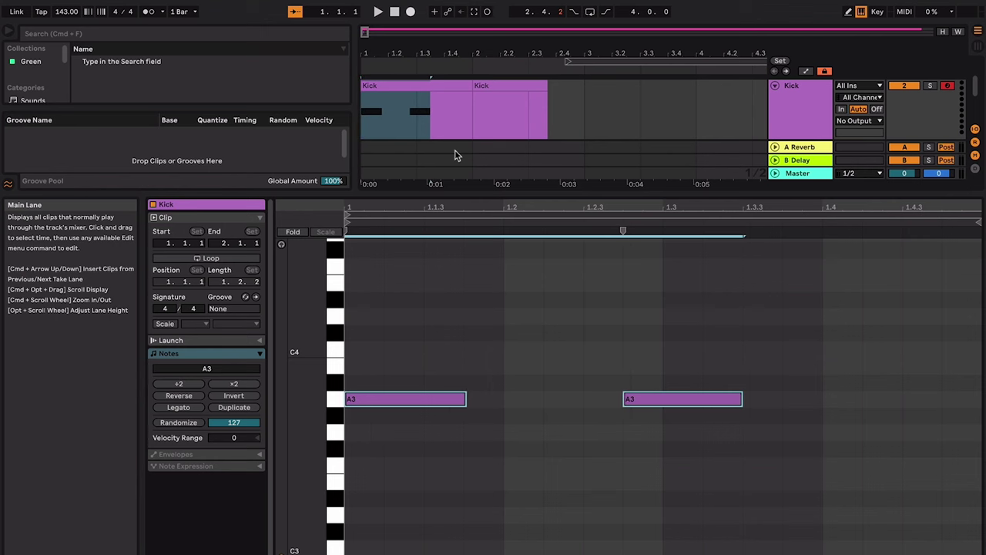
key(space)
click(606, 306)
key(alt+super+l)
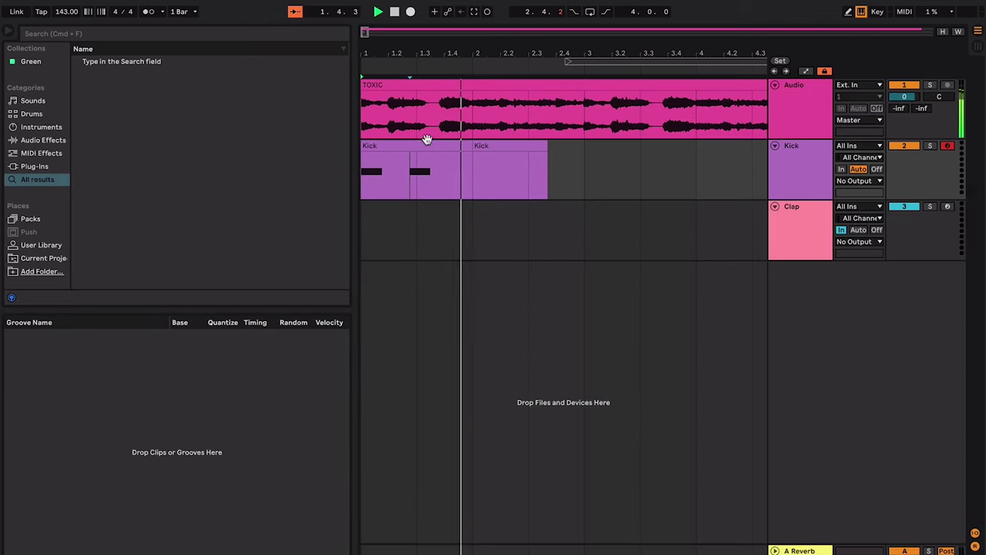
- Duplicate the one-bar Kick pattern into bar 2 as a two-bar clip and loop bars 1 and 2
click(425, 143)
key(super+d)
key(super+l)
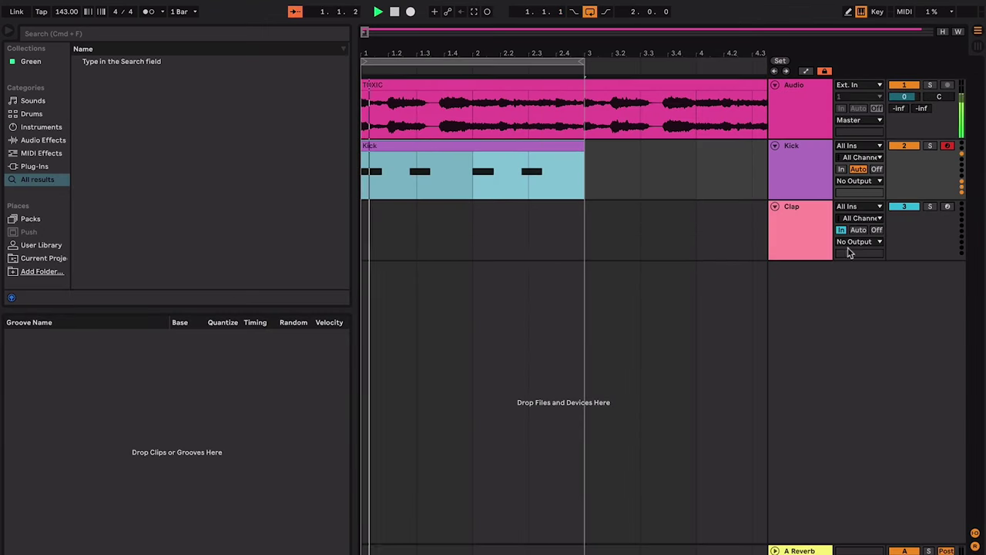
- Arm the Clap track and record the clap pattern as MIDI notes over the two-bar loop
click(849, 251)
click(948, 206)
key(F9)
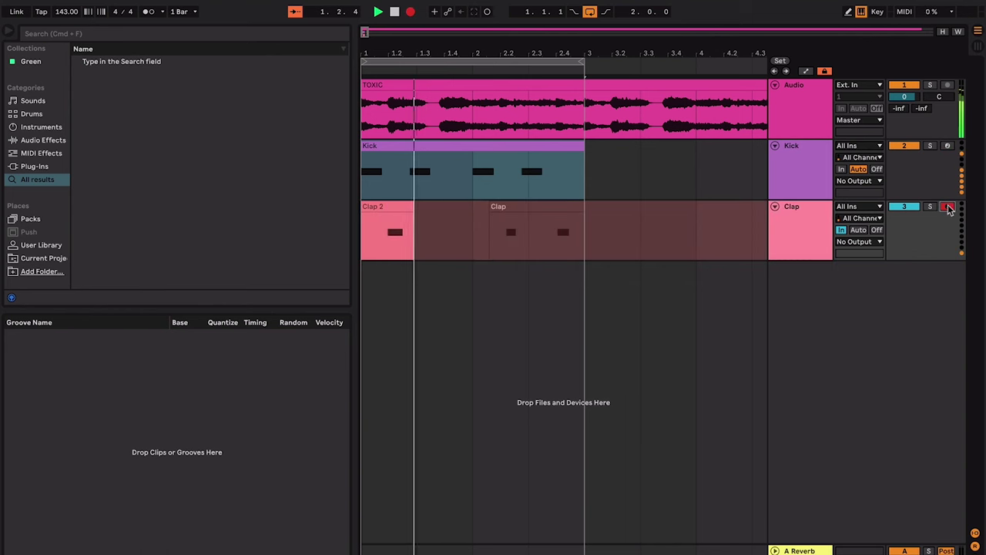
key(F9)
- Turn the Clap track's monitoring off and consolidate its recorded clips into one two-bar clip
click(538, 186)
click(551, 206)
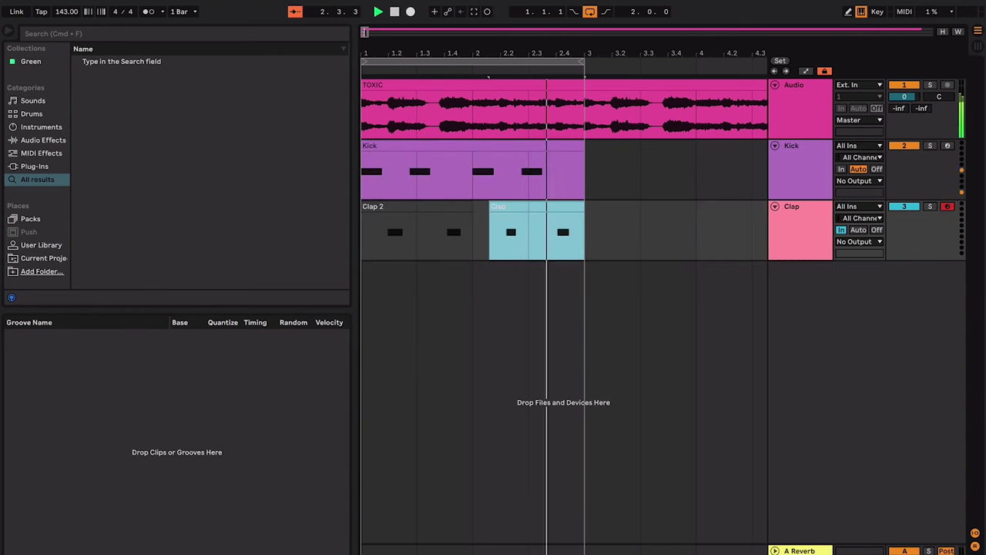
click(878, 231)
key(space)
shift+click(437, 205)
key(super+j)
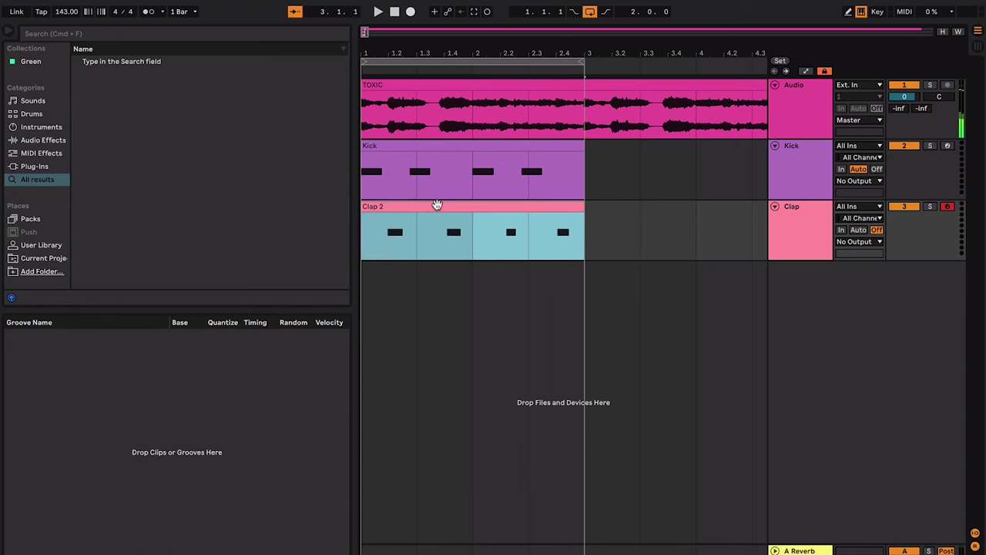
- Play the loop, insert a MIDI track below Clap and name it String 1
click(825, 242)
key(space)
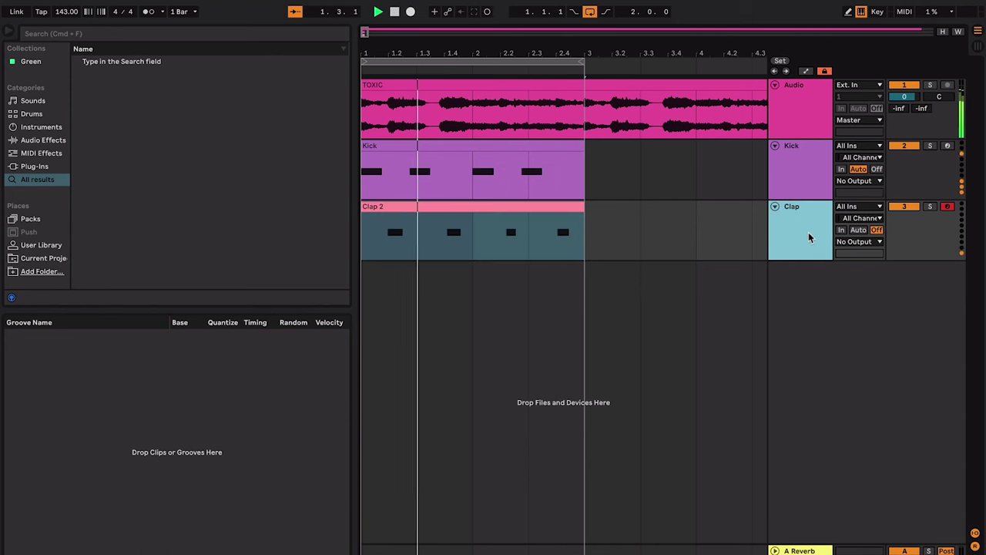
key(super+shift+t)
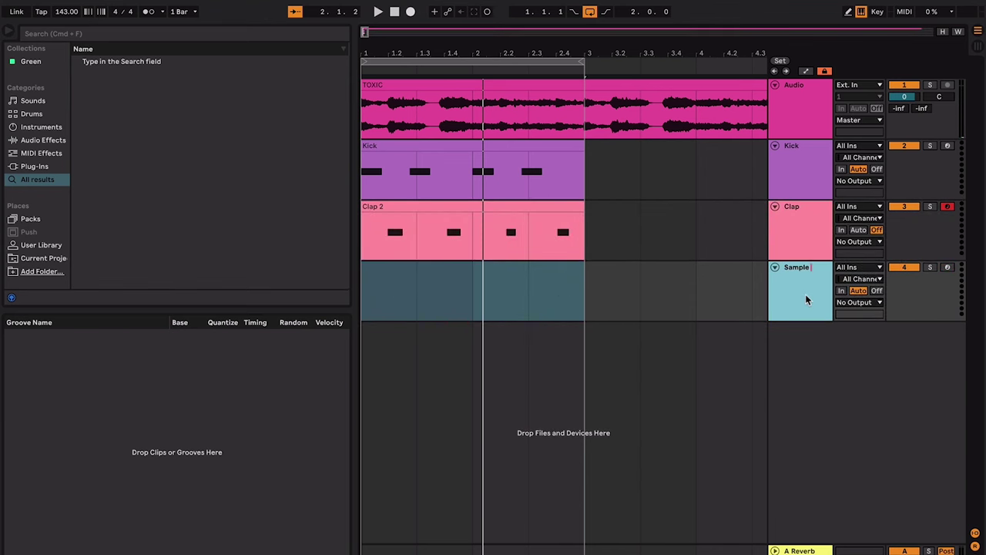
text(String 1)
click(696, 288)
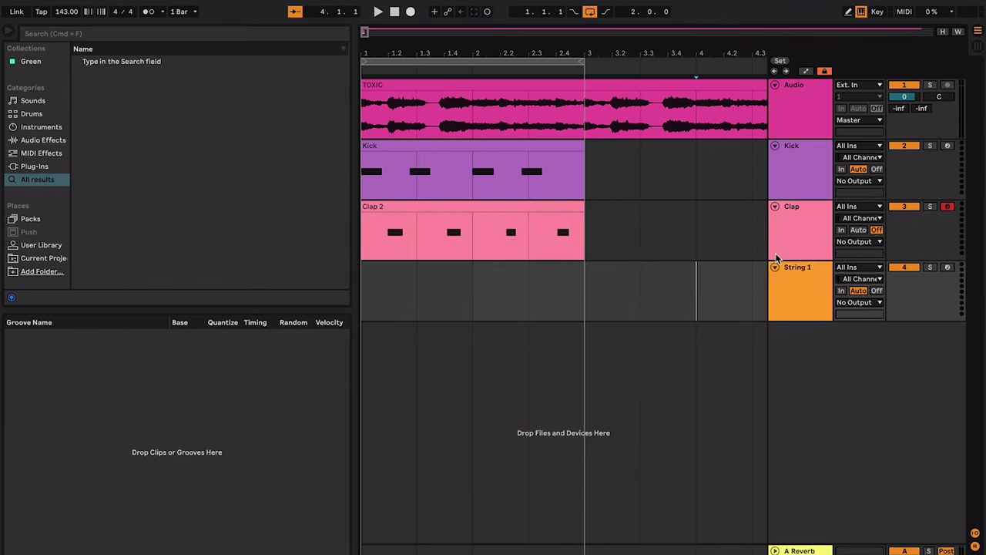
click(825, 276)
key(super+shift+r)
key(Escape)
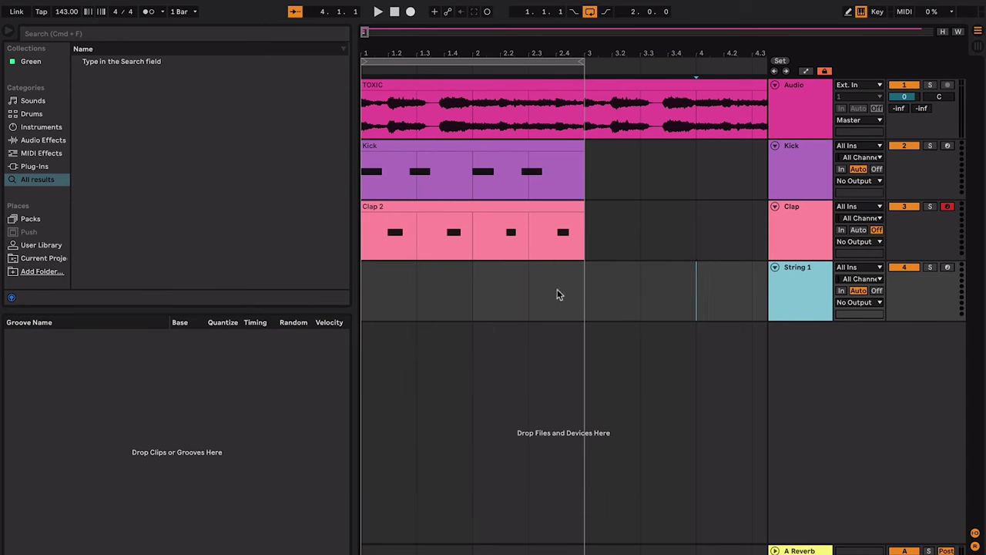
- Insert another MIDI track below String 1 and name it String 2
click(551, 289)
key(Home)
click(796, 290)
key(super+shift+t)
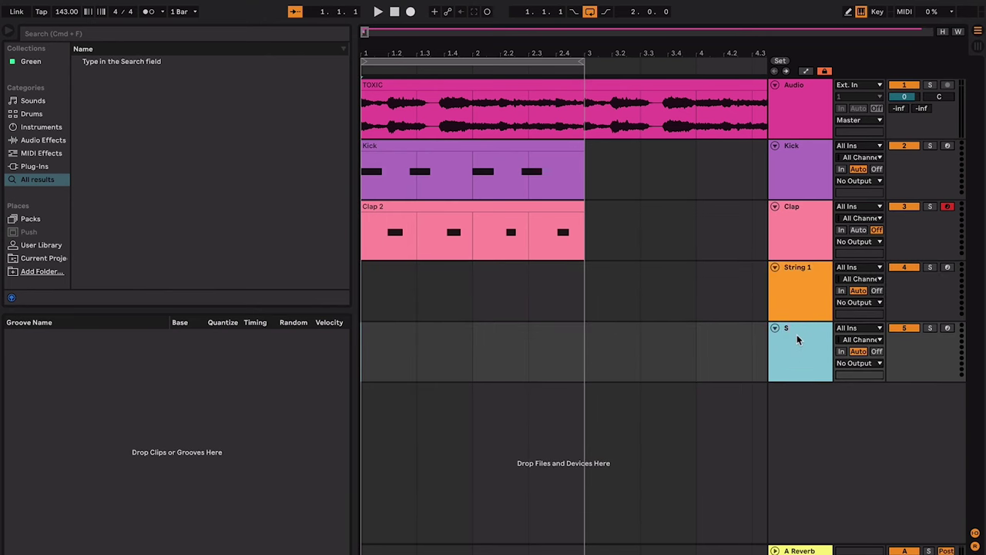
- Create a one-bar MIDI clip in bar 1 of String 1 holding a single A3 note that spans the whole bar
drag(475, 307, 377, 286)
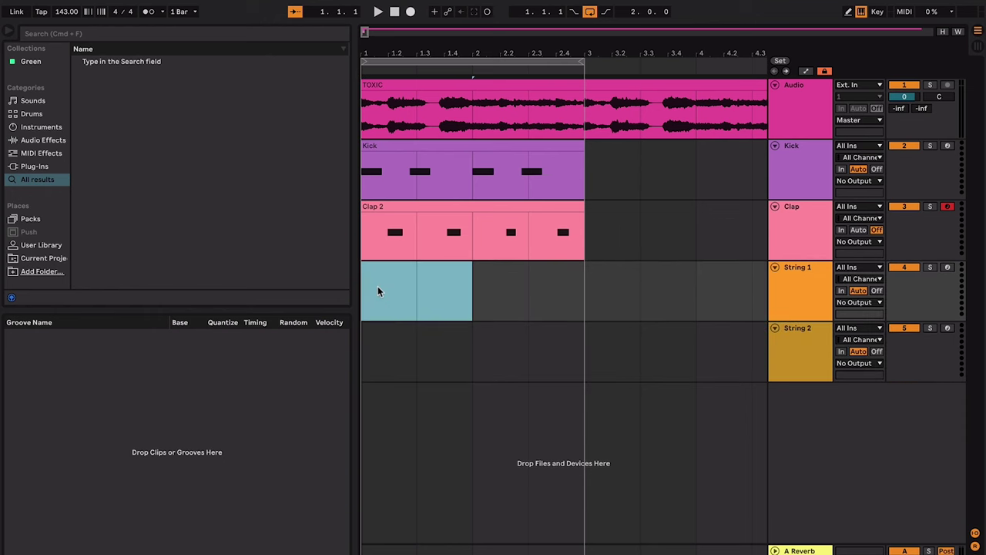
key(super+shift+m)
double_click(357, 351)
drag(381, 355, 971, 399)
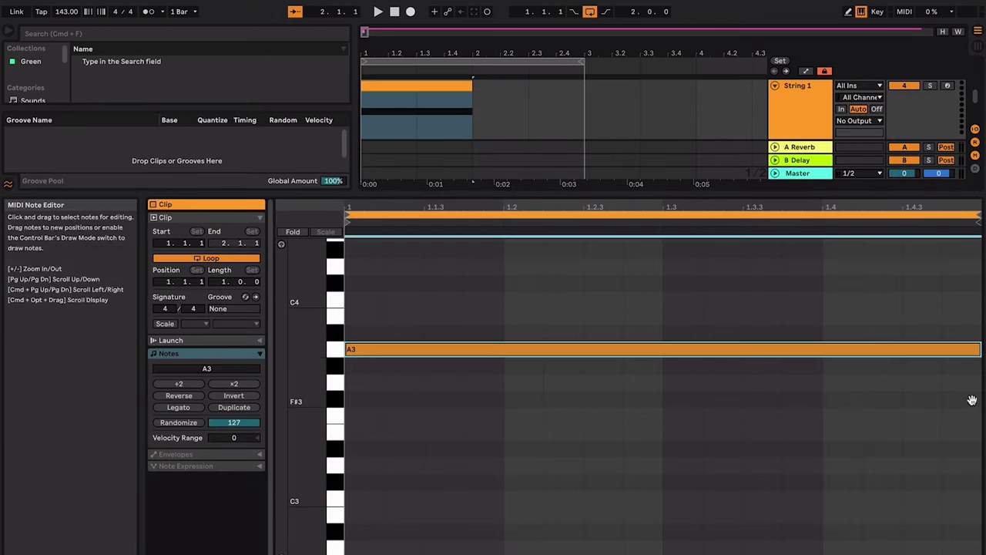
key(super+alt+l)
click(529, 296)
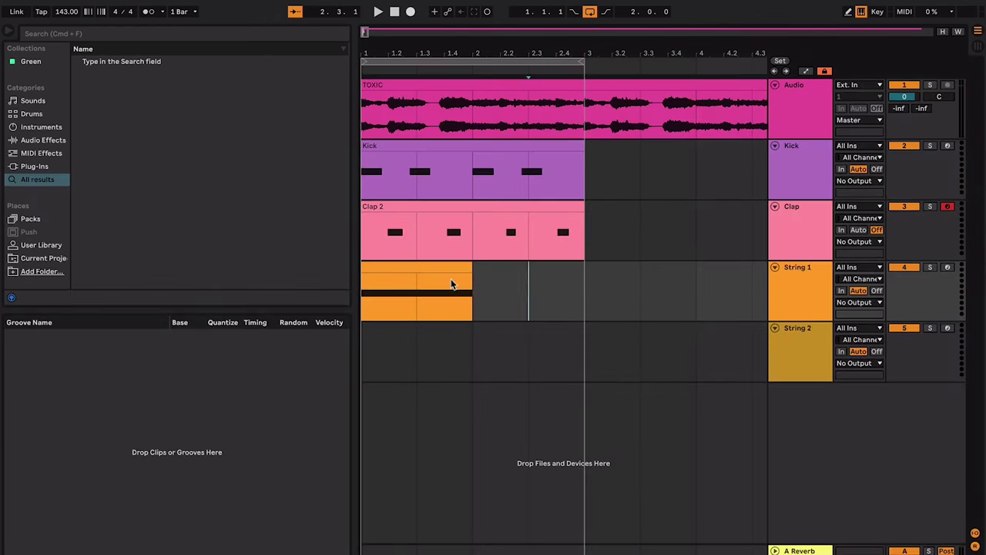
- Paste a copy of the String 1 clip at bar 2 of the String 2 track and inspect its note
click(486, 342)
key(super+v)
double_click(512, 329)
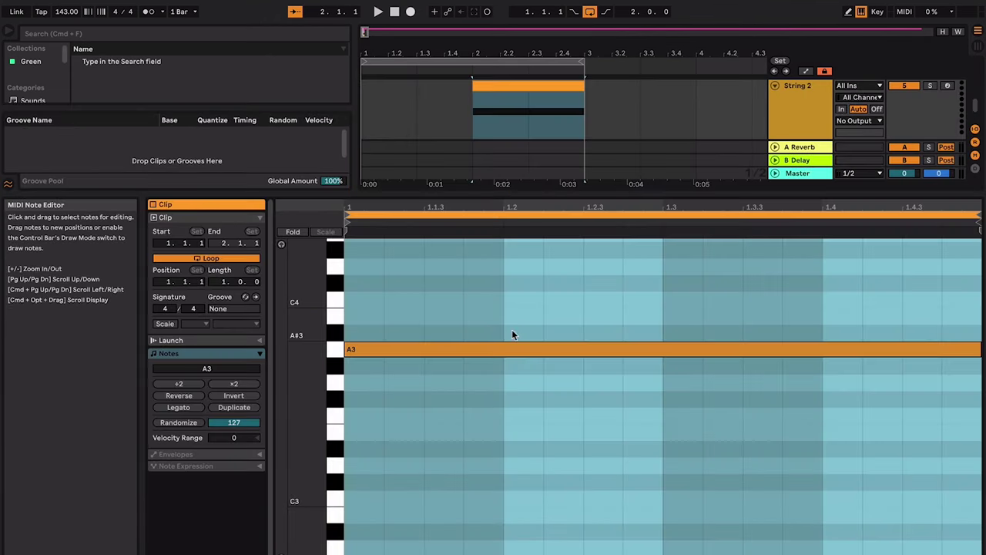
key(super+alt+l)
- Recolour the String 2 clip to the track's dark gold and play the loop from the start
click(515, 327)
right_click(517, 328)
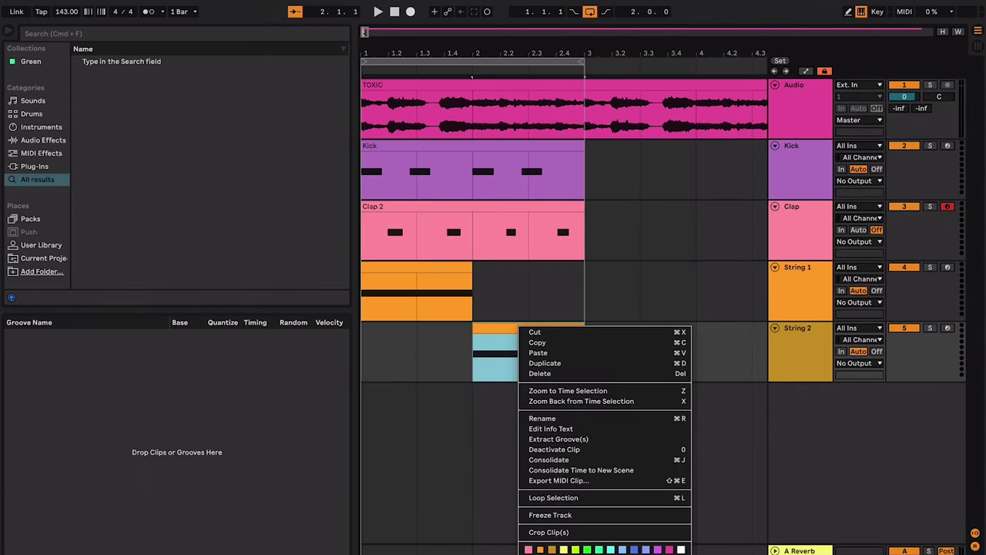
click(551, 550)
click(522, 293)
key(space)
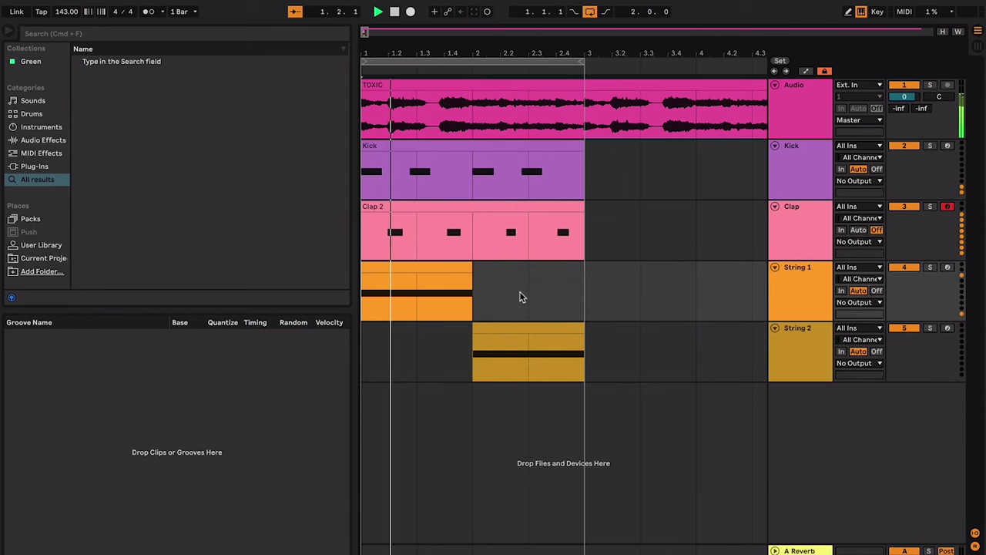
click(799, 307)
key(space)
key(super+r)
text(G)
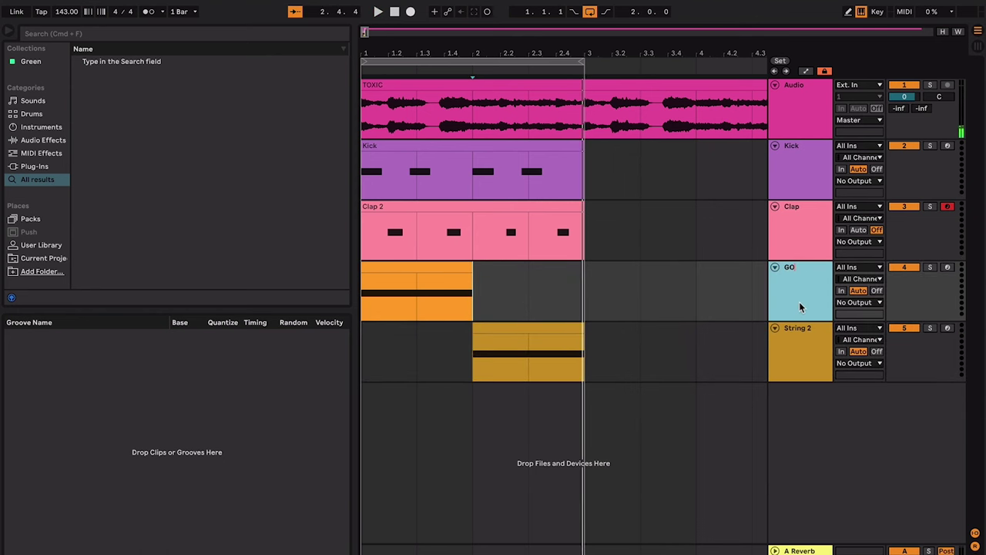
key(super+z)
- Rename the two string tracks String HOOK 1 and String HOOK 2
key(super+r)
key(Right)
key(BackSpace)
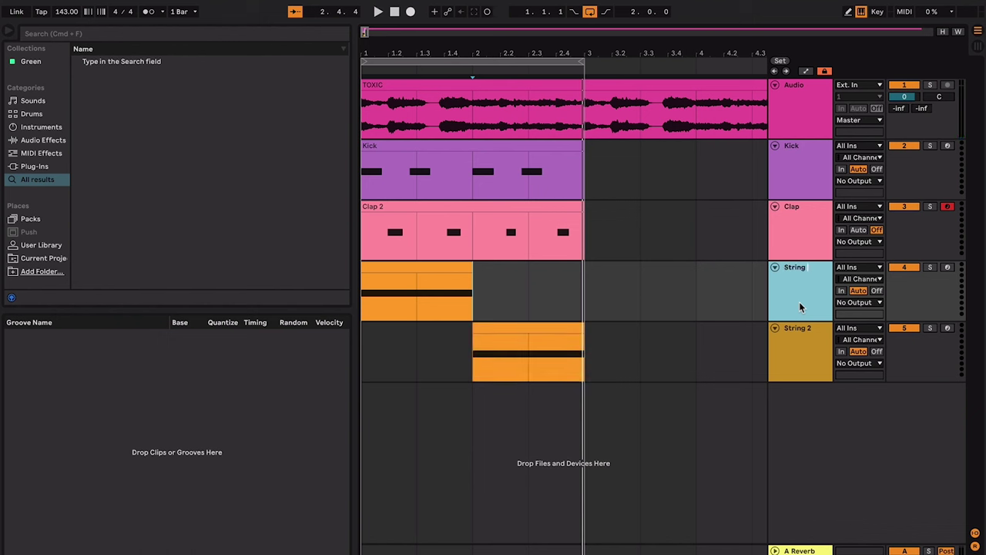
text(HOOK)
click(817, 344)
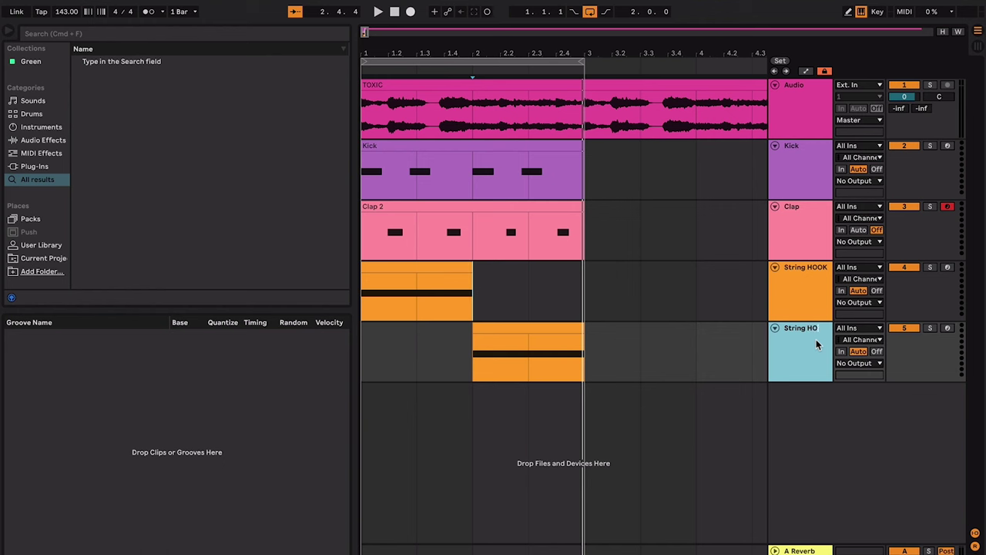
click(753, 350)
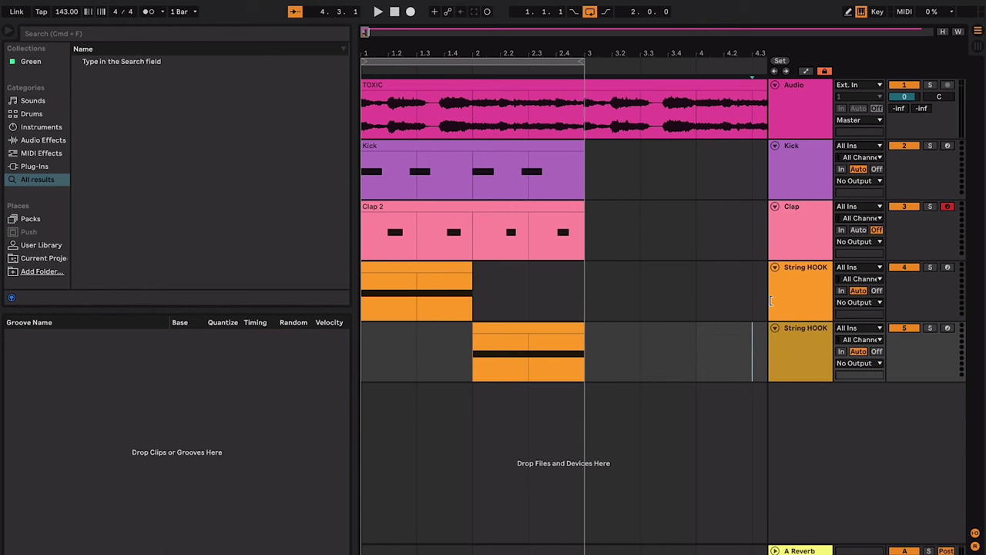
- Widen the track title column so the full names show, and hide the browser
drag(770, 301, 747, 300)
key(super+alt+b)
click(302, 274)
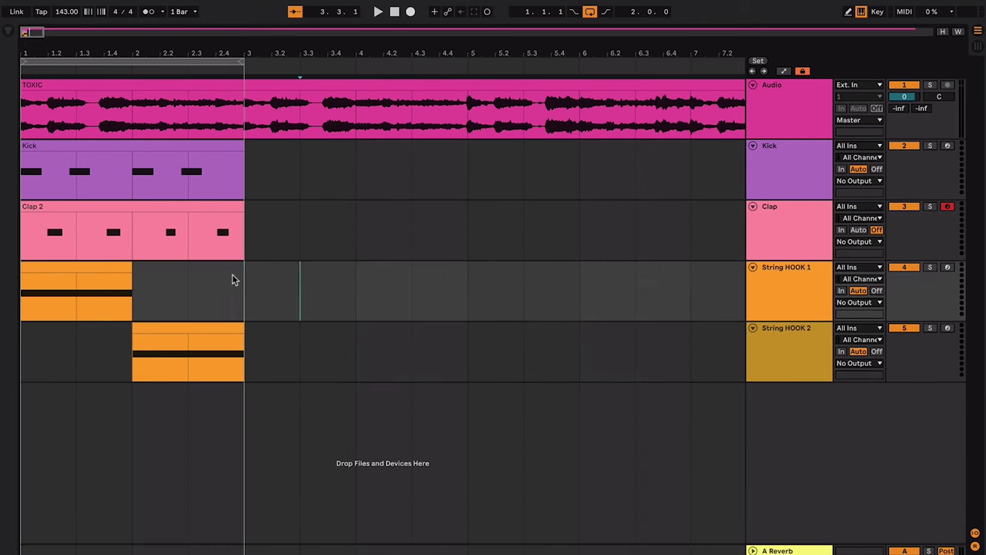
- Play the two-bar loop from the beginning and check the placeholder notes against the song
key(Home)
key(space)
key(plus)
key(plus)
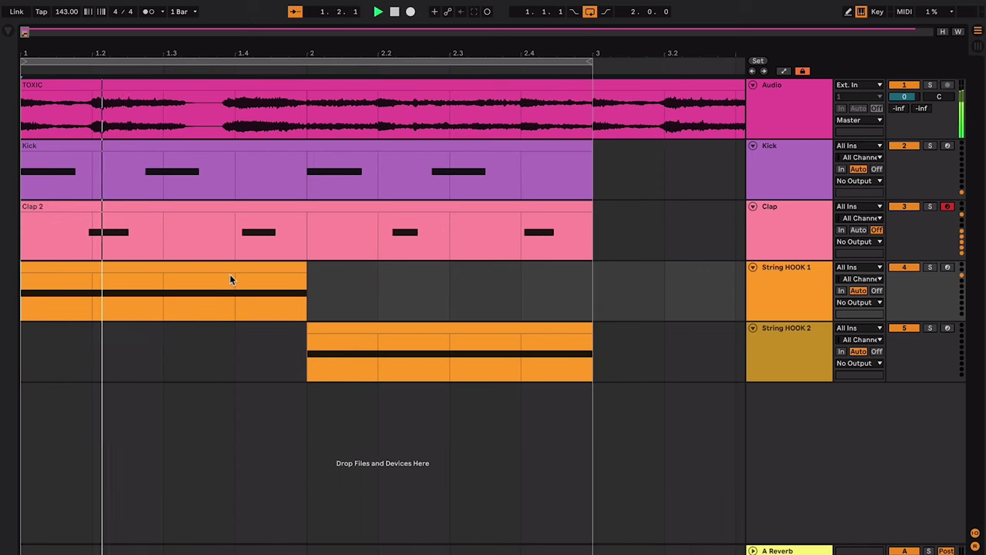
key(minus)
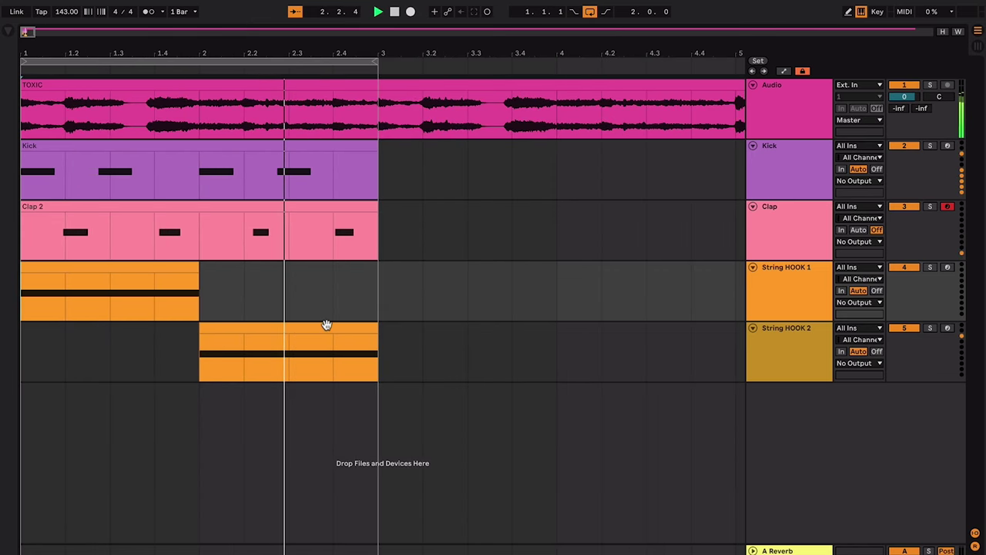
- Duplicate the two-bar section of the kick, clap and both string tracks twice to fill bars 3 to 6
click(326, 327)
key(minus)
key(minus)
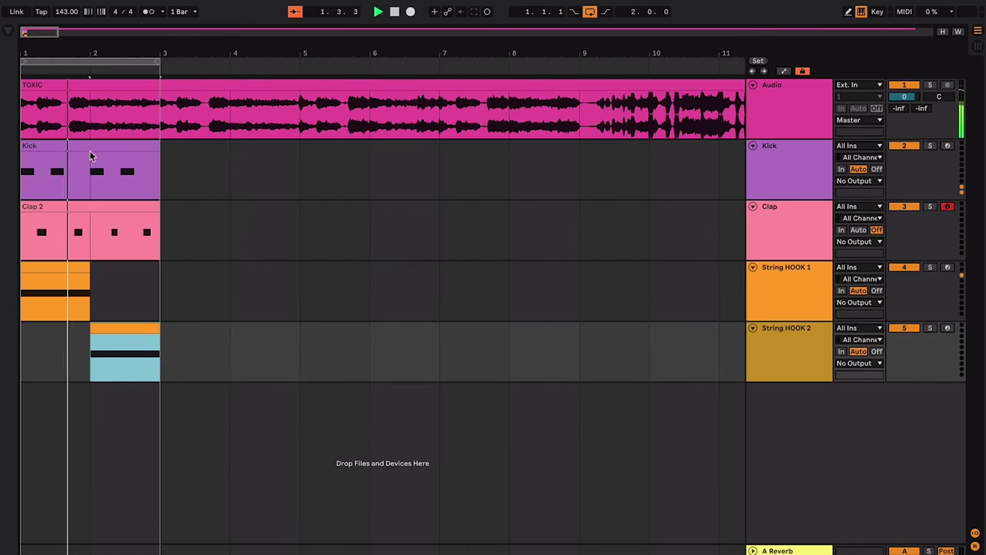
shift+click(89, 154)
key(ctrl+d)
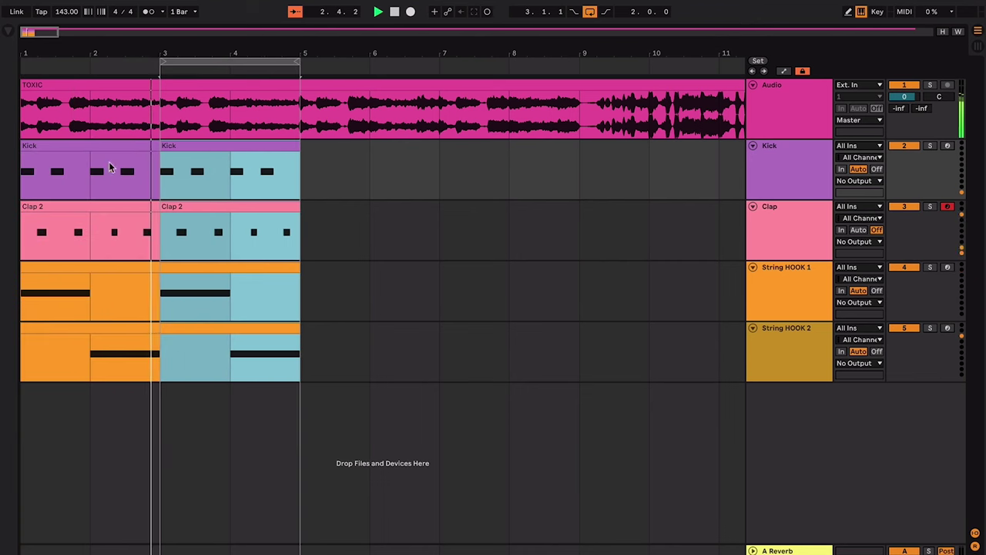
key(ctrl+d)
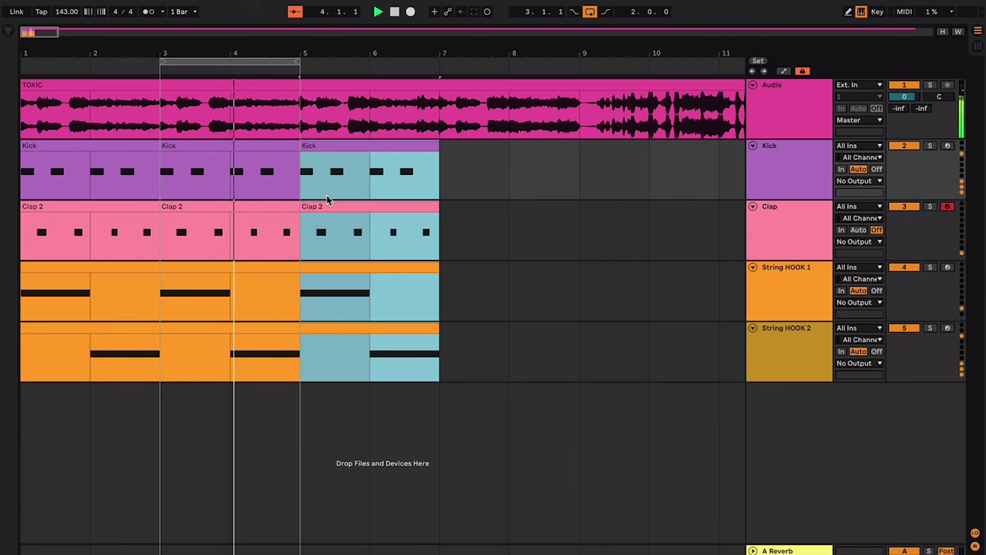
- Play back the duplicated section around bar 4 and examine how the kick pattern lines up with the song
key(space)
key(space)
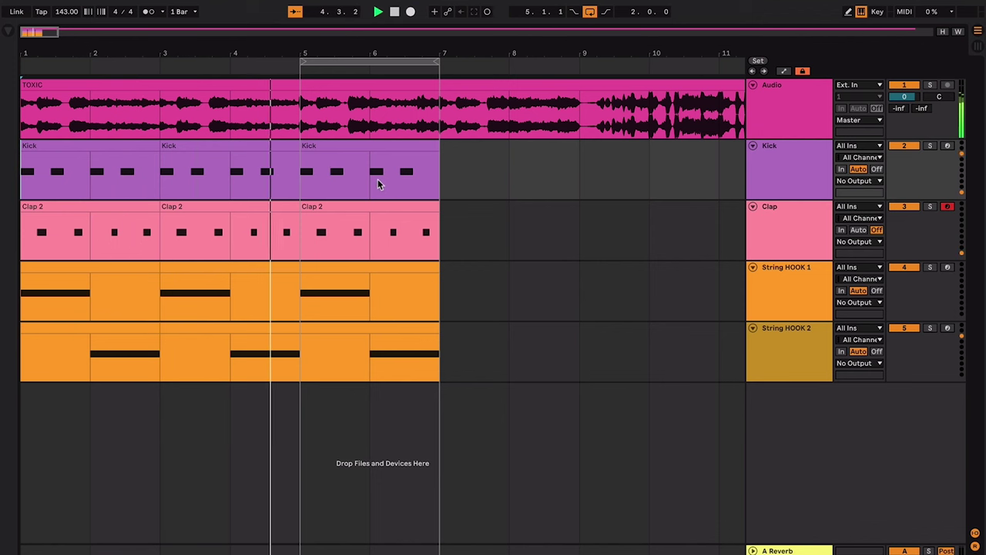
click(353, 145)
click(237, 175)
key(space)
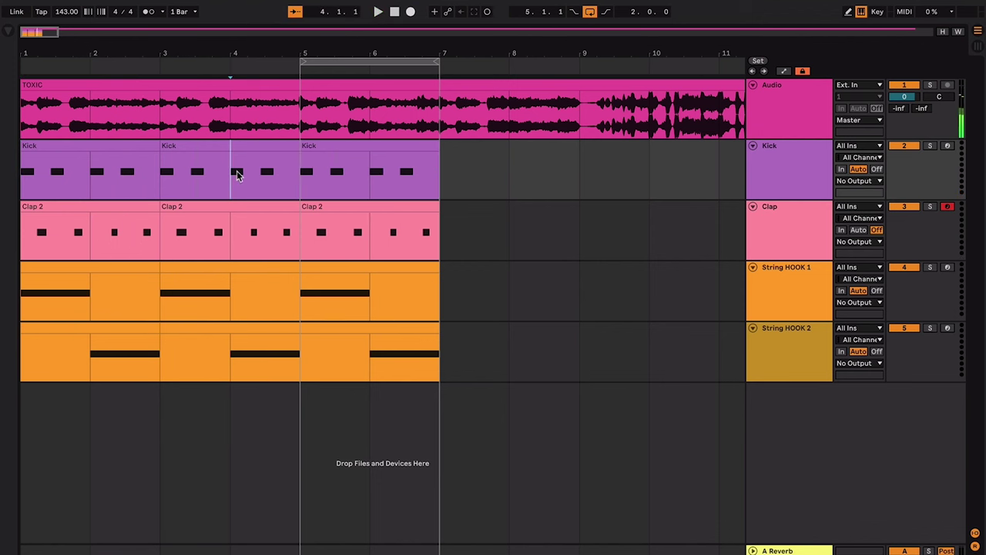
key(plus)
key(plus)
key(space)
click(354, 191)
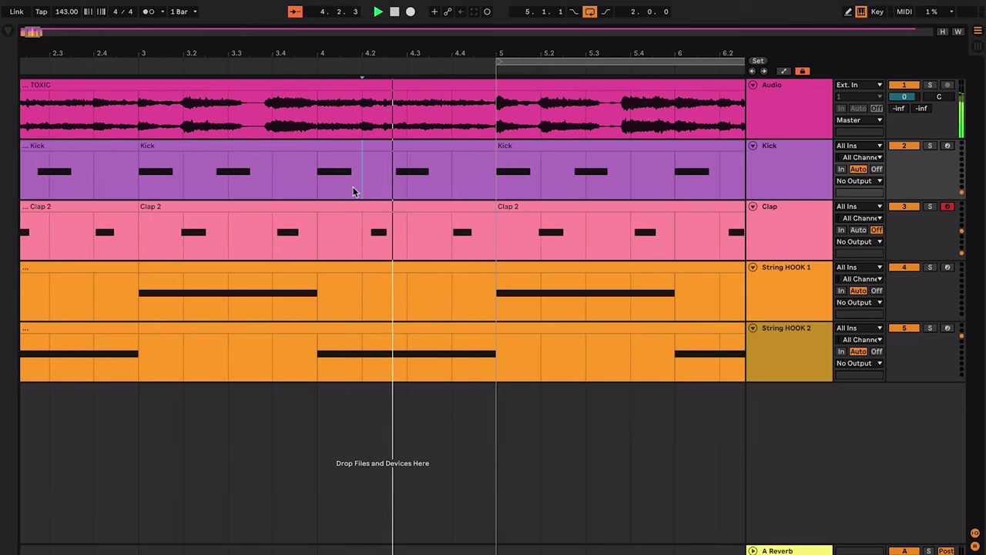
- Delete the clap note on beat 4.4 and consolidate the clap clips covering bars 1 to 4
drag(450, 228, 490, 227)
key(space)
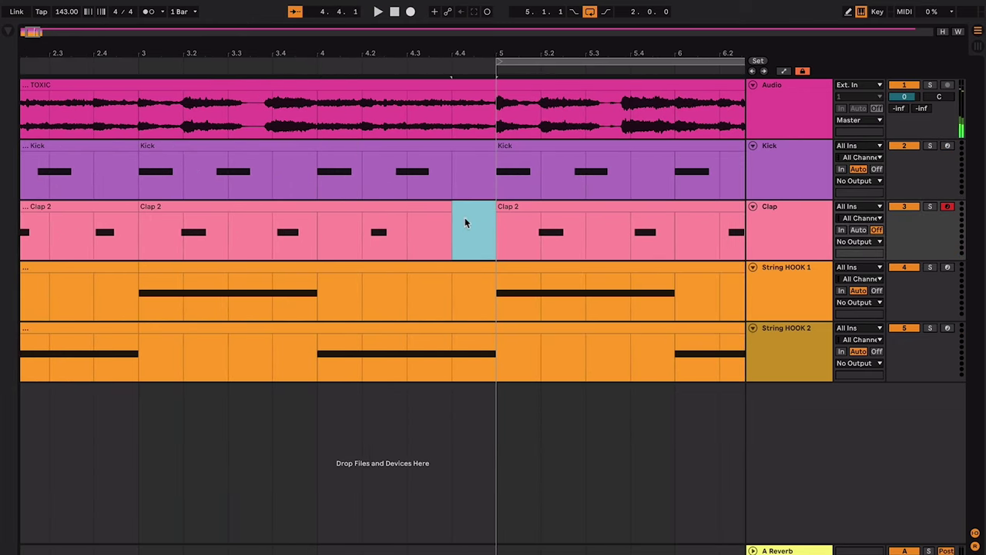
click(420, 205)
key(minus)
key(minus)
shift+click(145, 205)
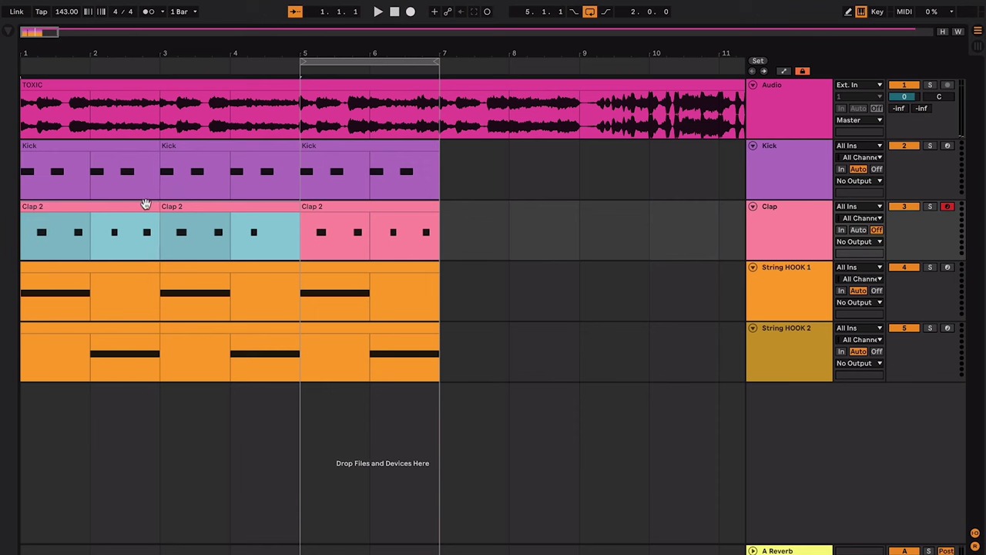
- Play back from bar 4 and check the edited clap pattern against the song
click(213, 245)
key(space)
key(plus)
key(plus)
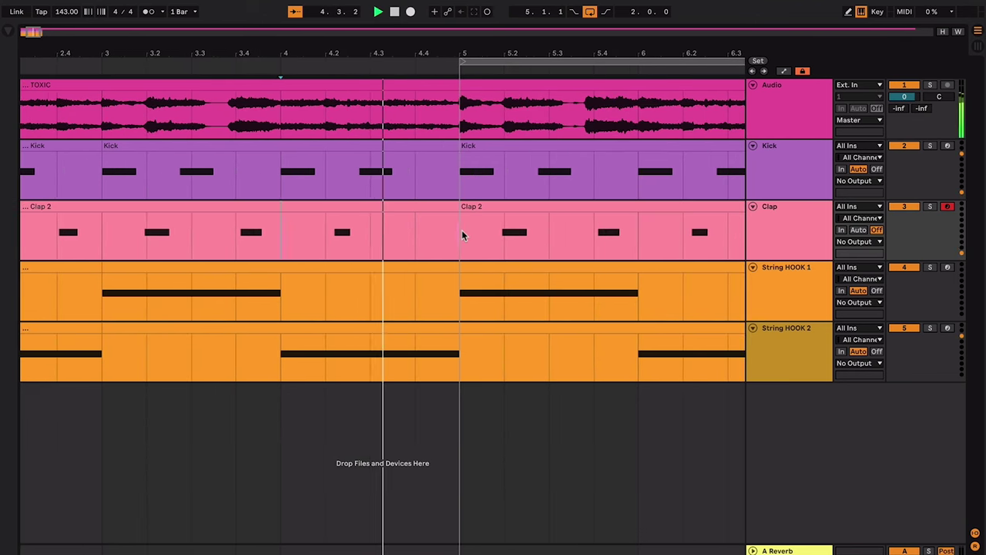
key(minus)
key(minus)
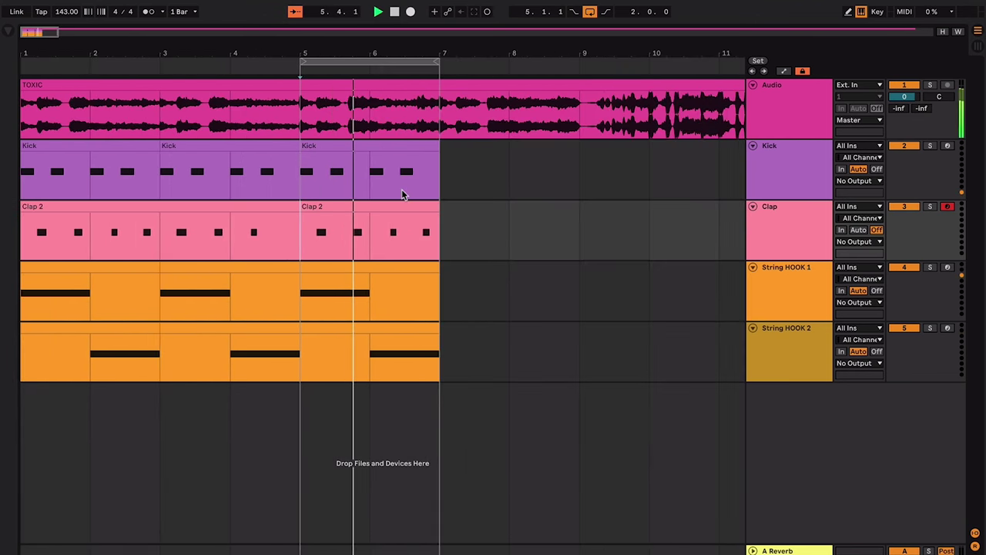
- Duplicate bars 5 and 6 of the kick, clap and both string tracks into bars 7 and 8
click(383, 147)
key(space)
shift+click(412, 329)
key(ctrl+d)
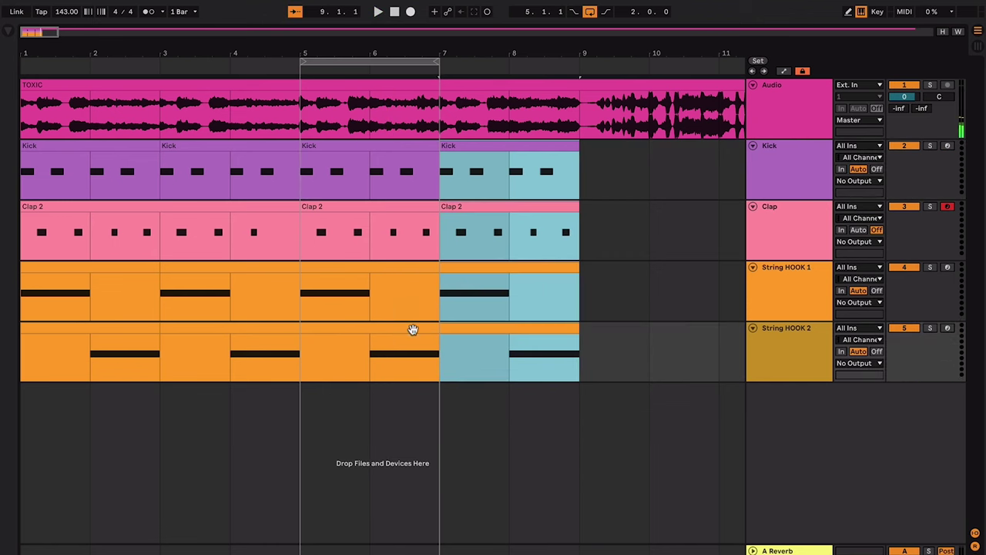
- Consolidate the clap and String HOOK 1 clips across bars 5 to 8, and loop those four bars
shift+click(379, 256)
shift+click(374, 263)
key(ctrl+l)
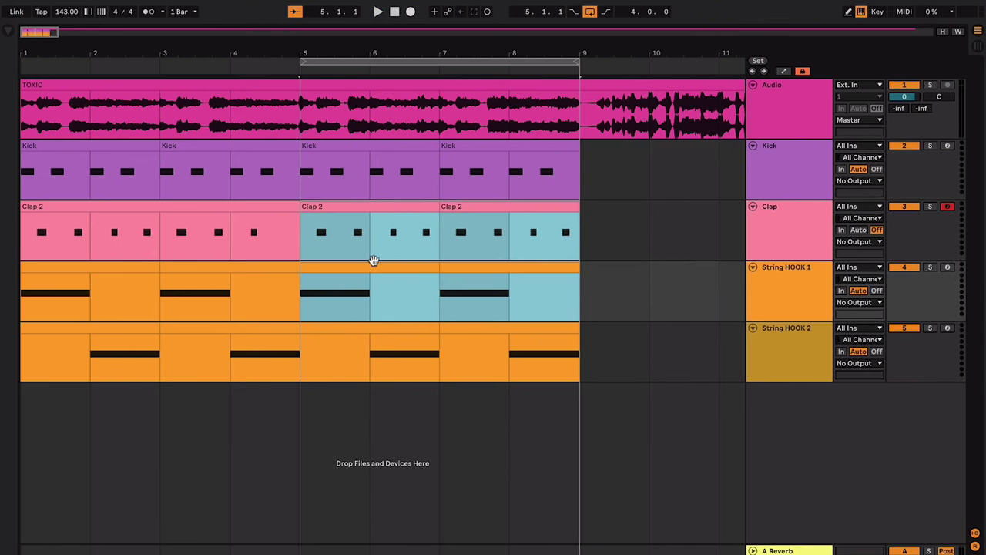
- Insert a MIDI track below String HOOK 2 and name it Chord
click(758, 217)
click(778, 272)
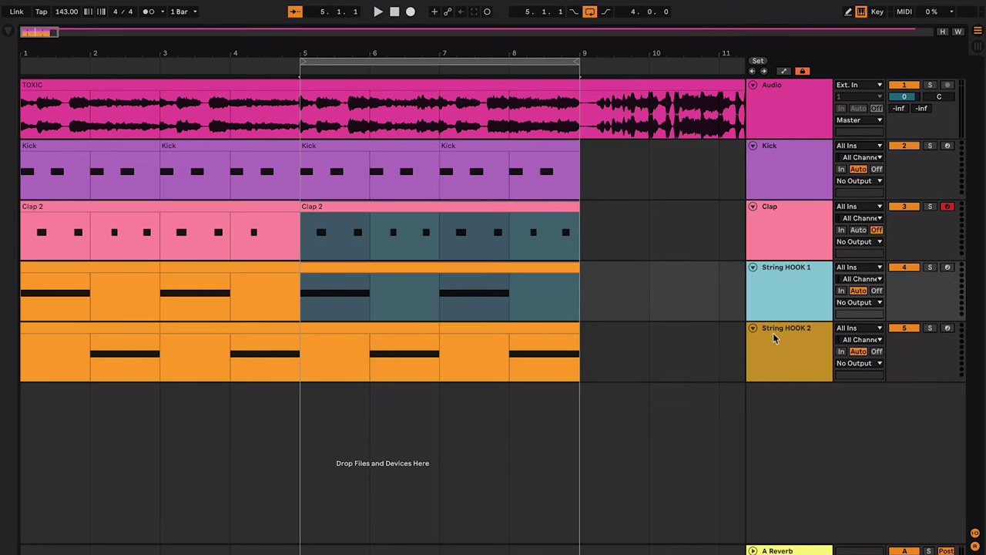
click(772, 335)
key(ctrl+shift+t)
click(775, 341)
click(790, 389)
key(ctrl+r)
text(C)
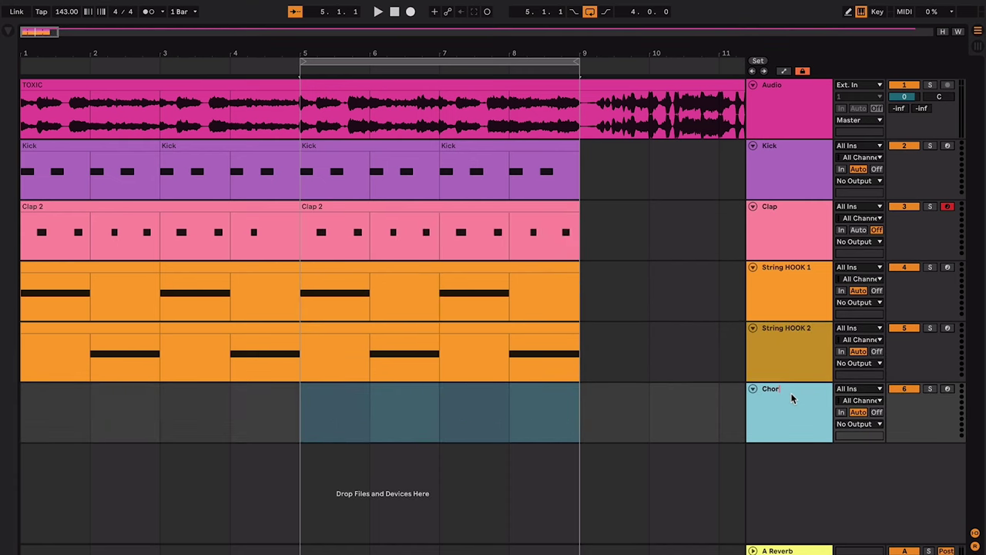
- Record the rhythm of the chord hits as three-note F, A, C chords on the Chord track from bar 5
click(720, 397)
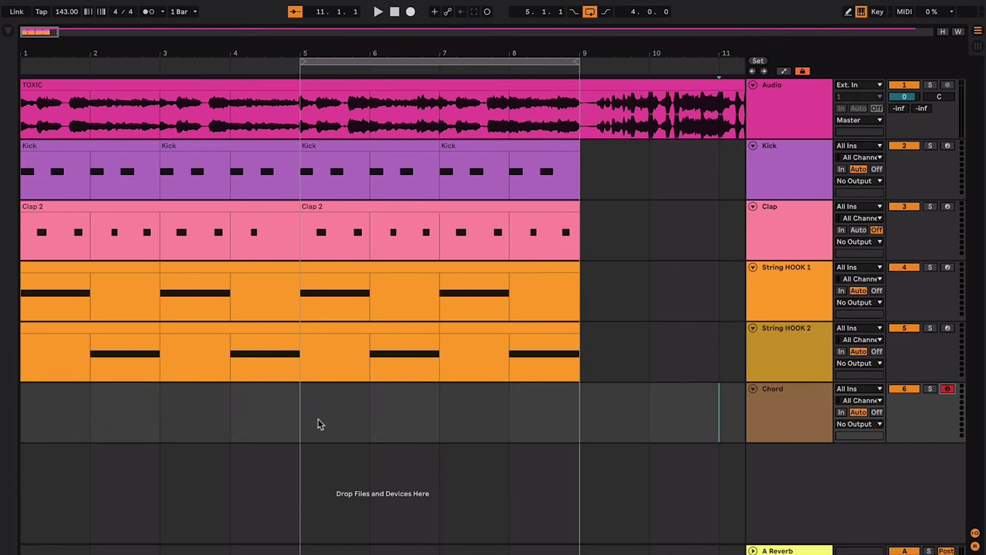
key(F9)
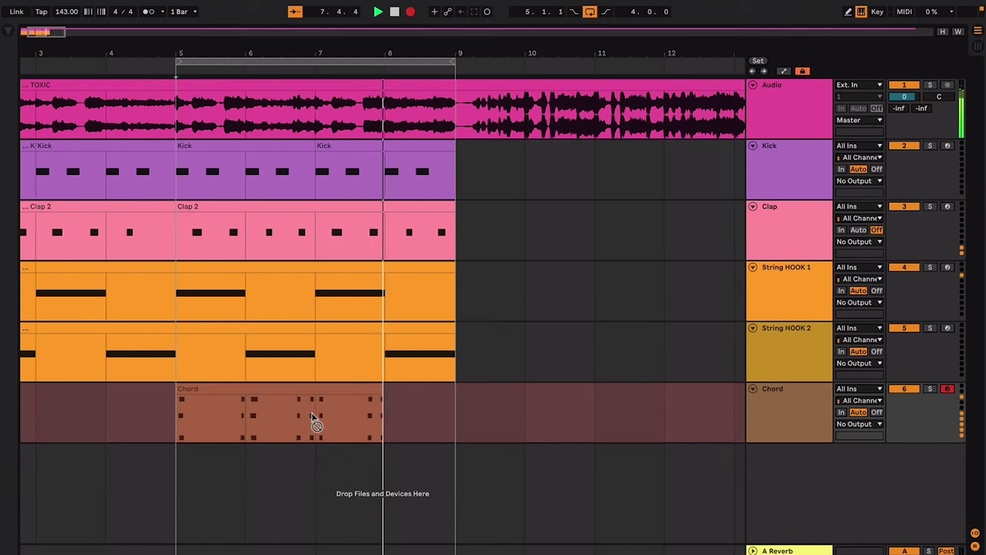
key(space)
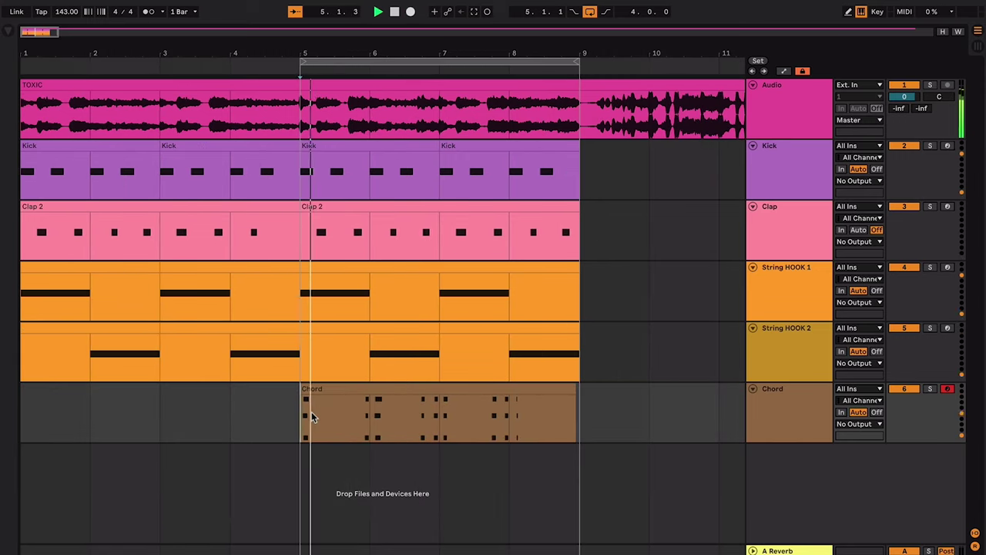
- Move the first recorded chord to the clip's start and copy it to 1.3.2 and 1.3.4
double_click(335, 386)
key(super+a)
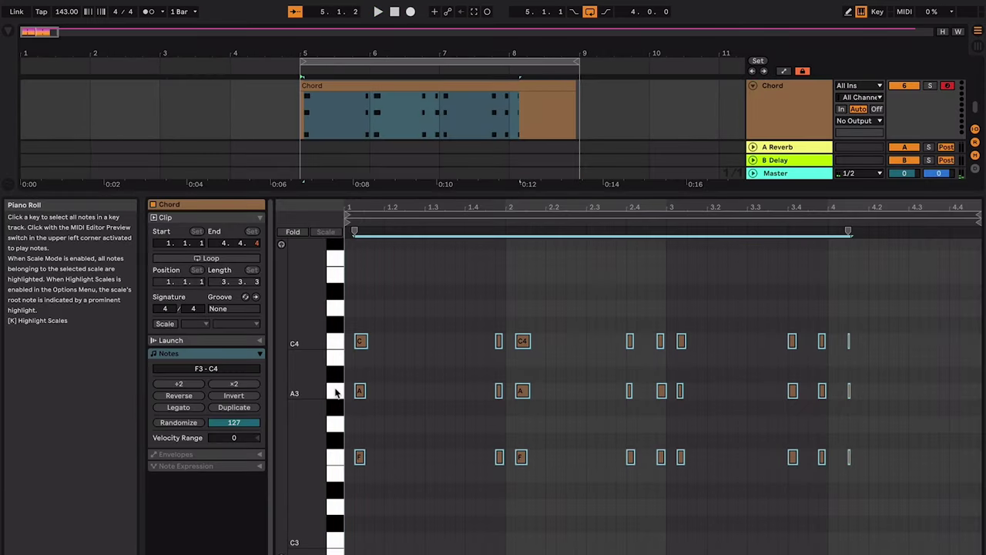
click(404, 393)
drag(375, 321, 356, 481)
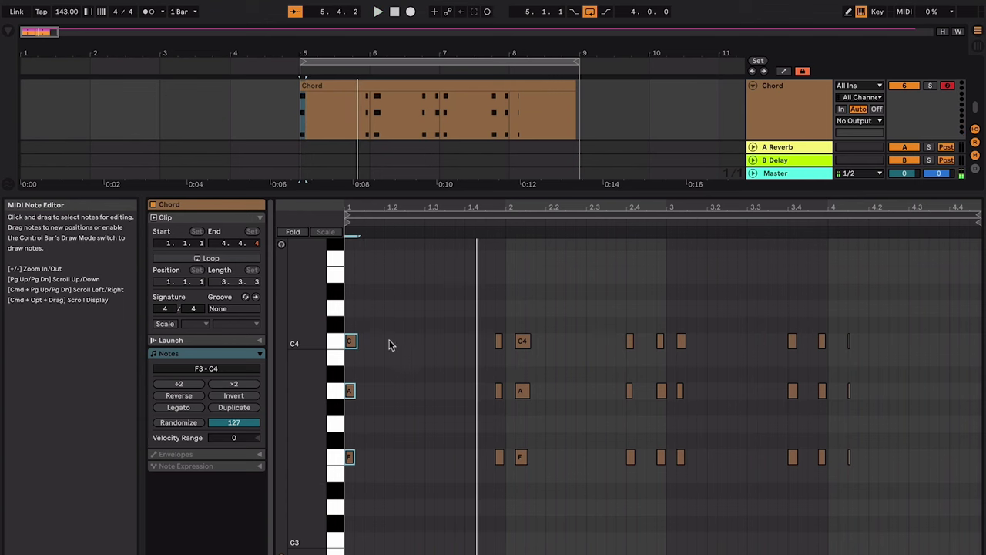
drag(356, 343, 470, 351)
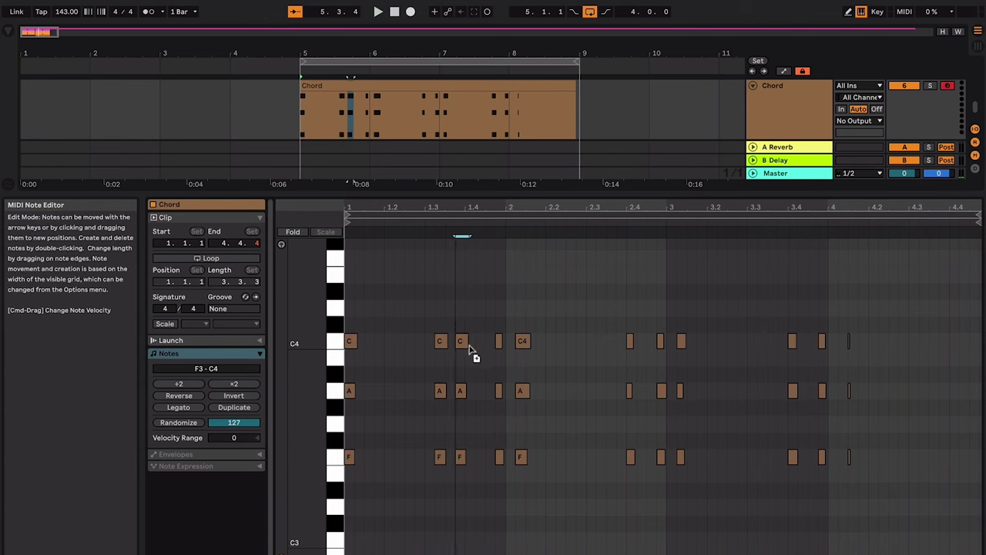
- Play the four-bar loop and check the chord notes against the song through bar 8
key(space)
key(super+alt+l)
scroll(348, 396, up, 3)
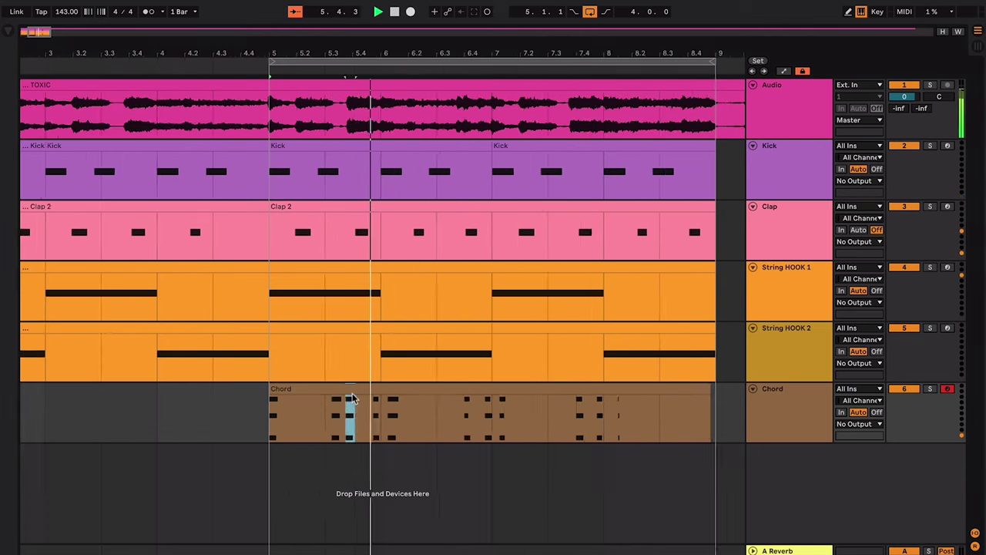
click(392, 391)
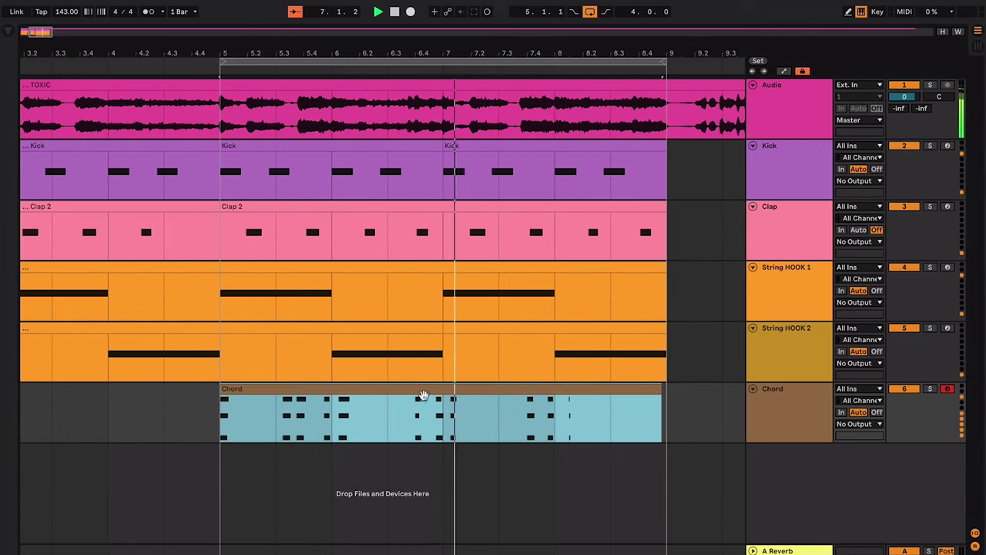
scroll(451, 405, right, 1)
click(558, 414)
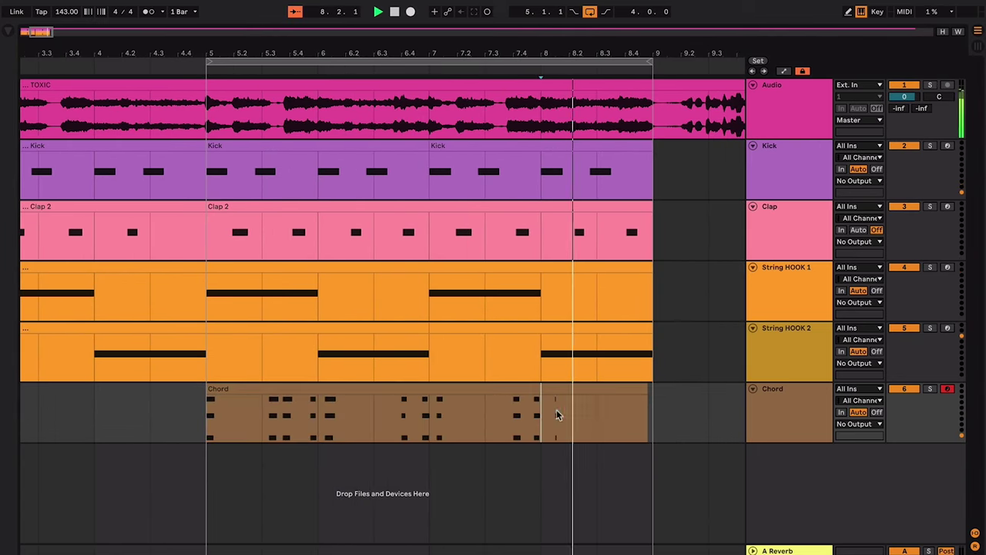
- Insert a MIDI track below Chord and arm it for recording, with bar 8 marked as the range
click(768, 400)
key(ctrl+shift+t)
key(space)
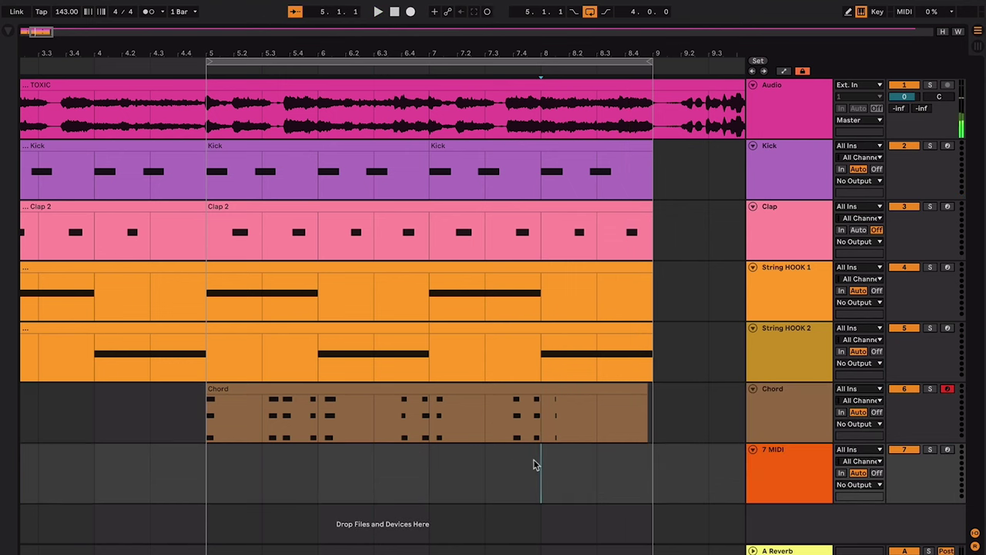
drag(543, 466, 633, 466)
click(946, 450)
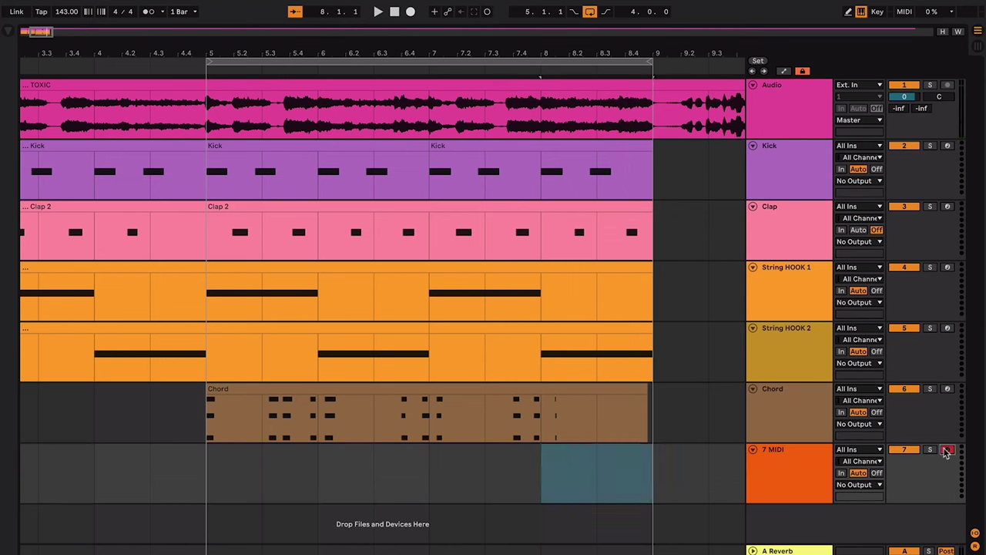
- Record the descending five-note melody in bar 8 on the new track and delete the stray clip at bar 5
click(575, 475)
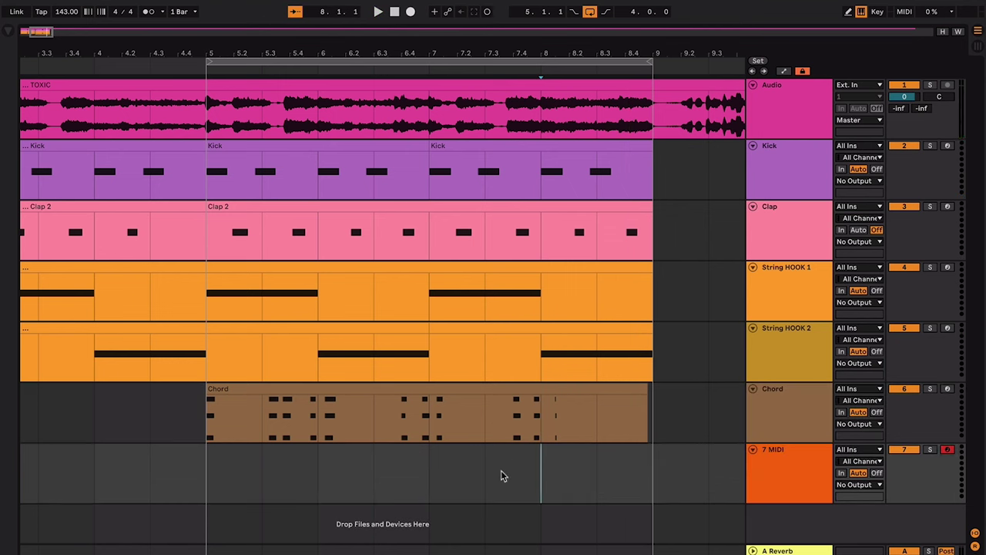
key(F9)
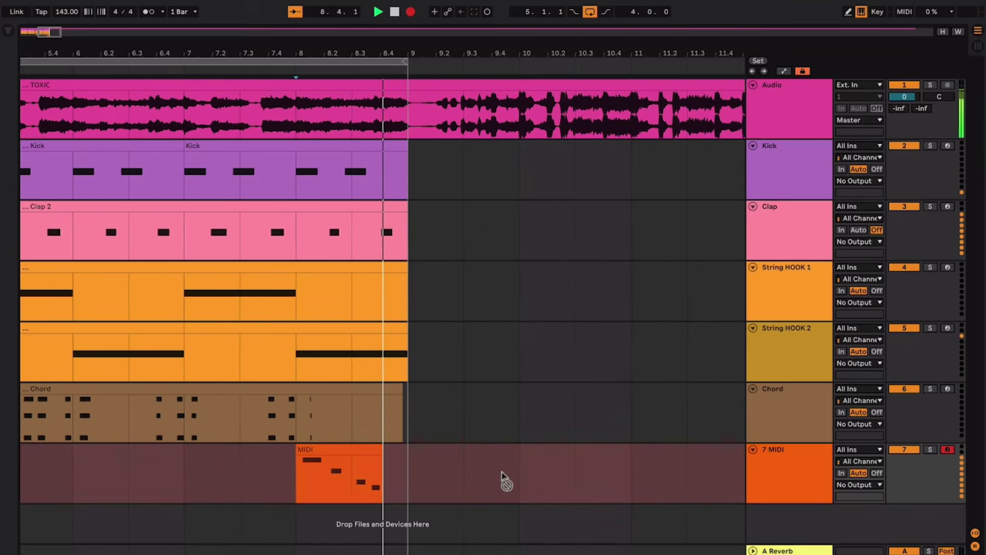
key(space)
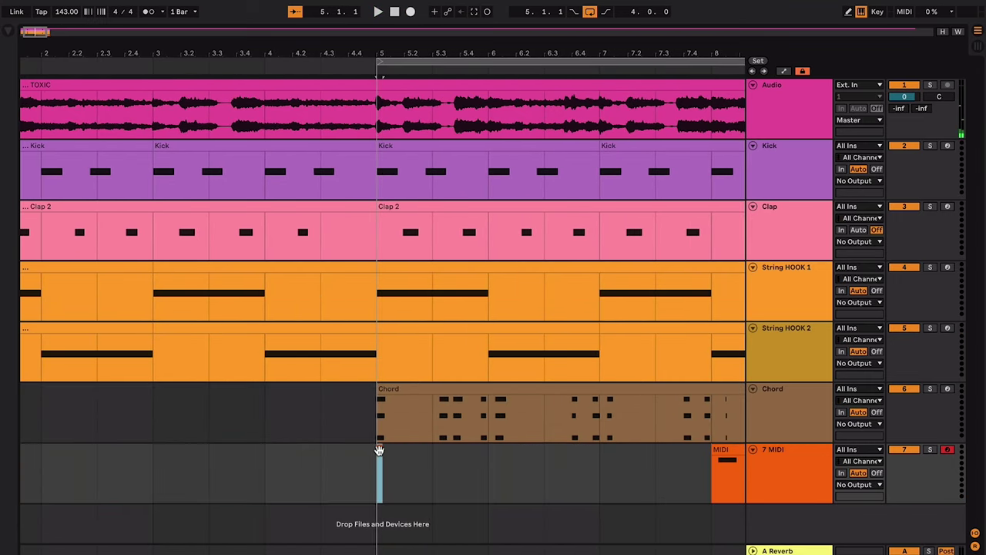
key(Delete)
- Add another MIDI track below the recorded melody and name the melody's track sitar
scroll(379, 453, right, 4)
click(765, 468)
key(super+shift+t)
click(783, 464)
key(super+r)
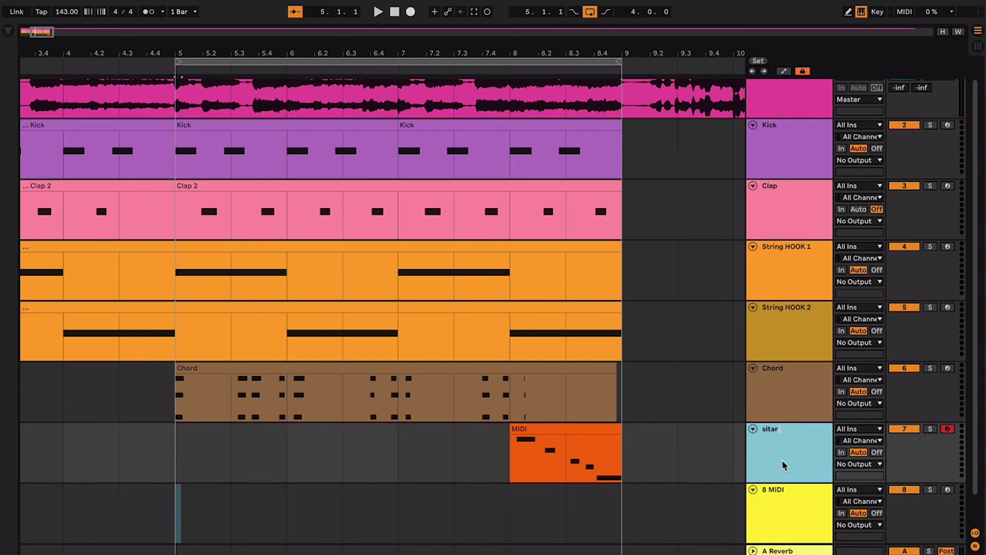
click(734, 457)
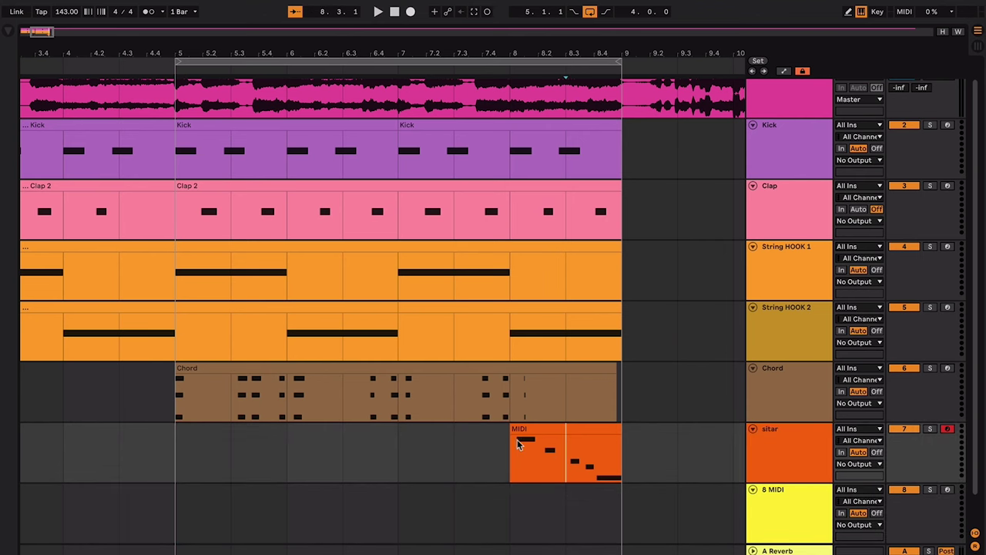
- Move the first note, A3, to the start of the sitar clip in bar 8
double_click(574, 458)
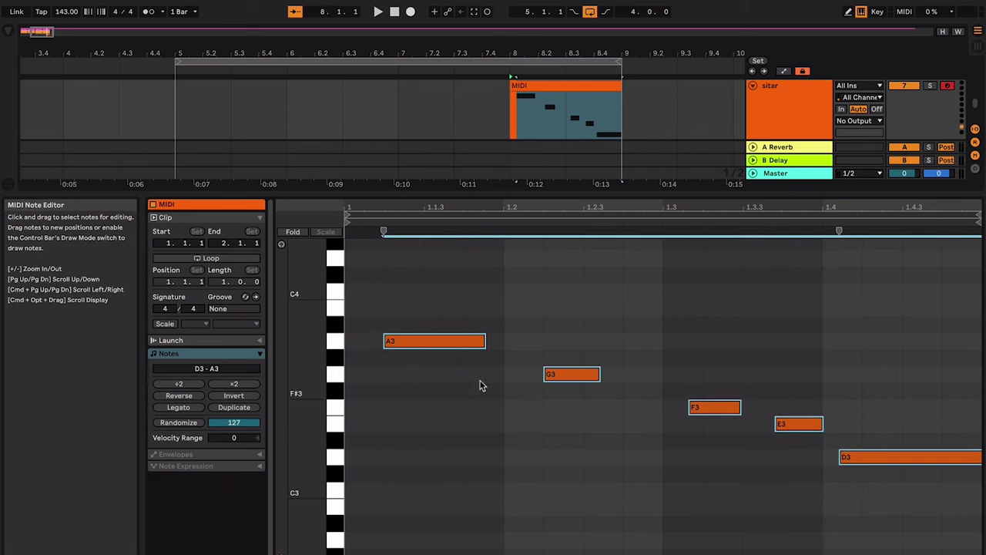
click(447, 341)
key(Left)
key(ctrl+alt+l)
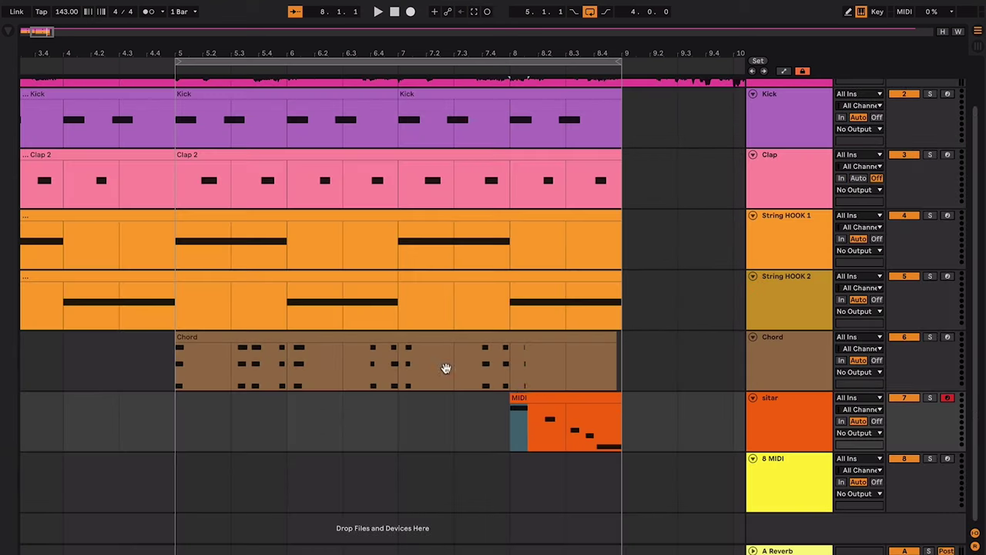
click(529, 393)
scroll(552, 391, up, 3)
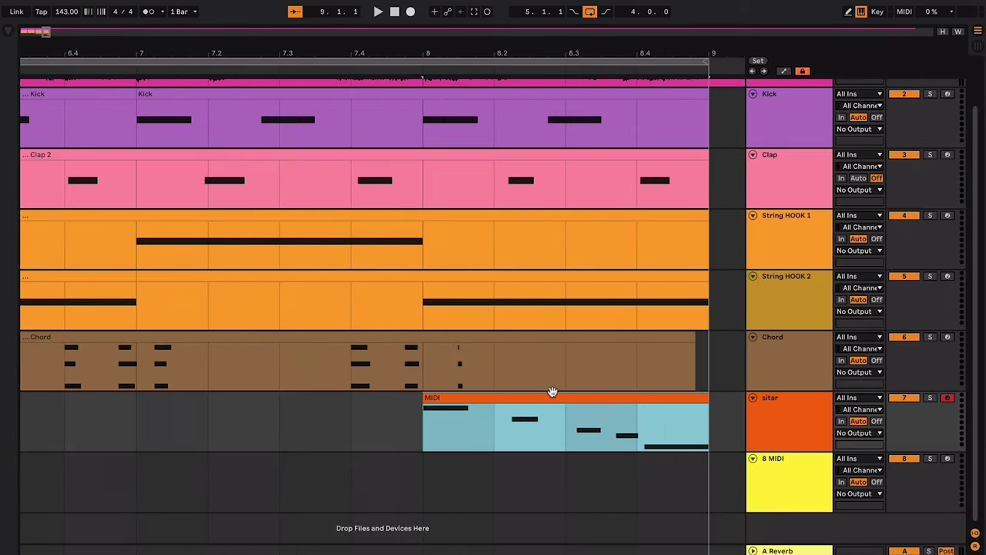
- Name the empty MIDI track below sitar Chimes
click(753, 473)
key(ctrl+r)
text(Chiumes)
key(Return)
double_click(754, 473)
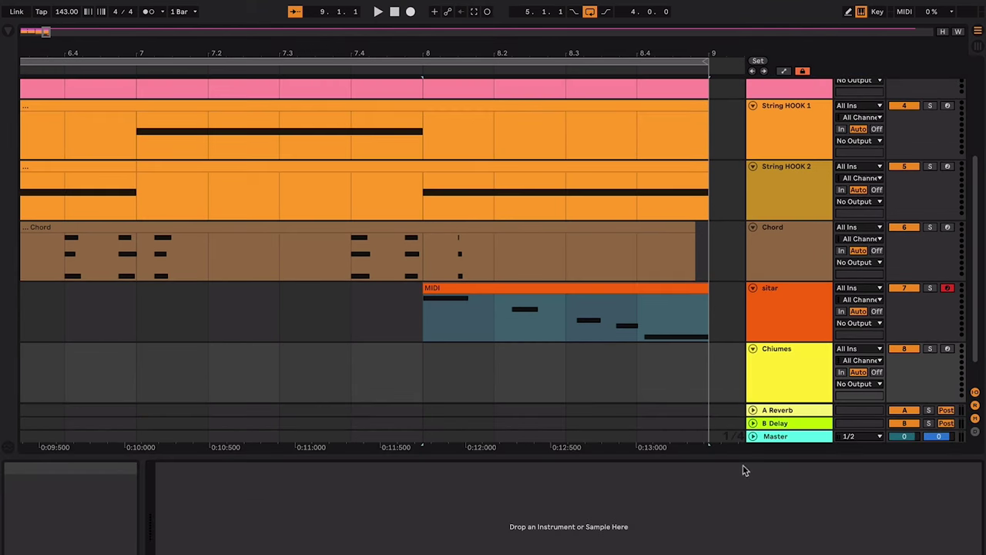
click(785, 400)
- Play back bar 8 to locate the chimes and loop the section from 8.3 to bar 9
click(467, 353)
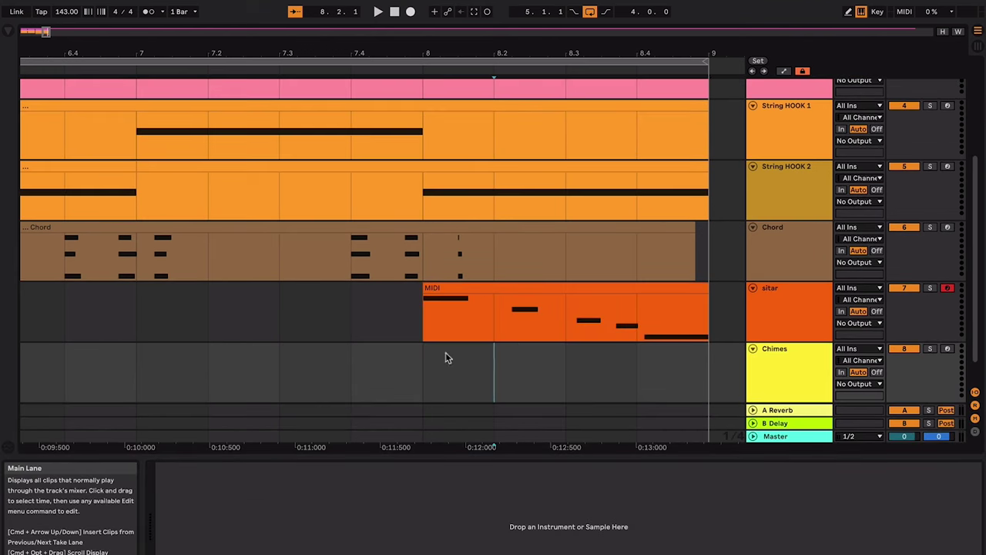
click(423, 353)
key(space)
key(ctrl+alt+l)
key(space)
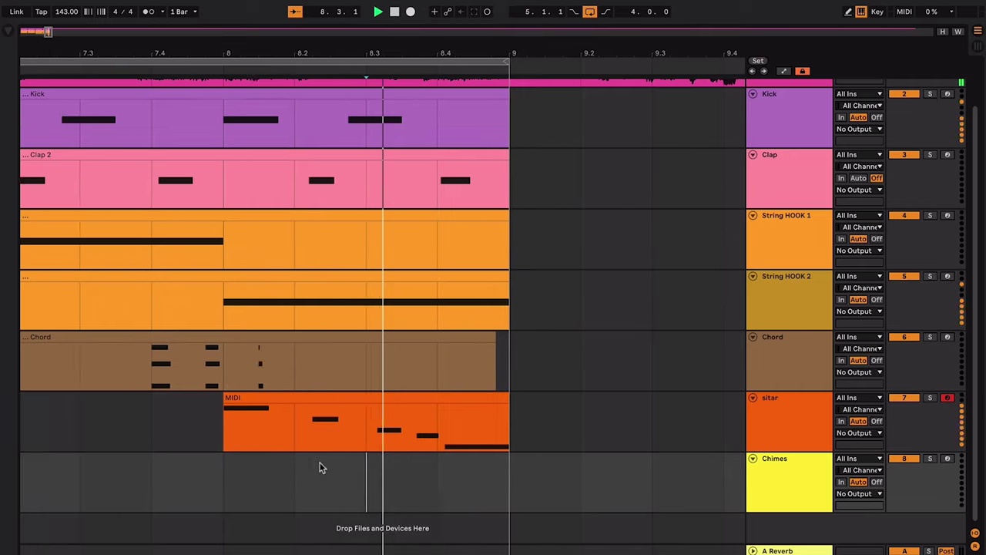
drag(321, 467, 440, 470)
key(ctrl+l)
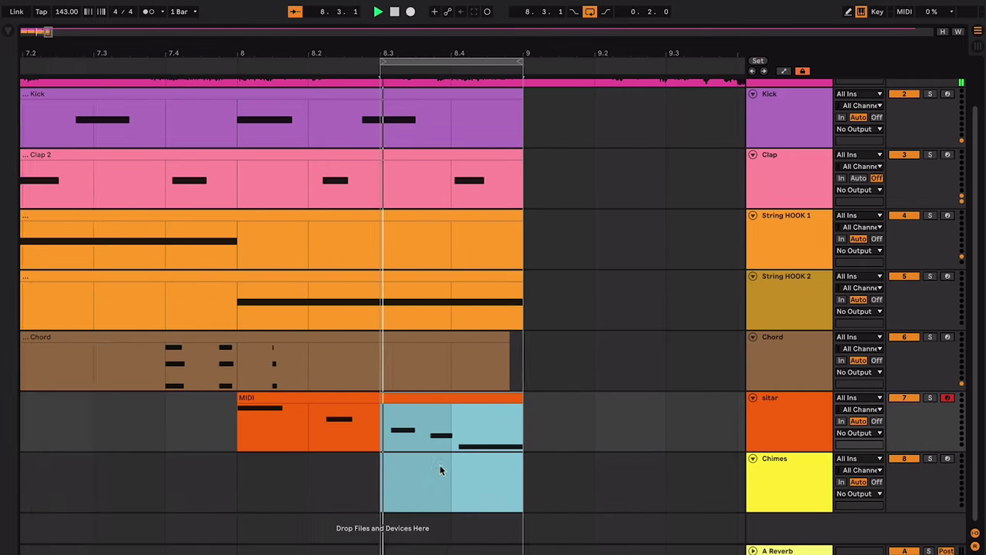
- Show the browser, search for "auto" and add an Auto Filter to the Audio track
scroll(449, 403, up, 2)
double_click(771, 119)
key(ctrl+alt+b)
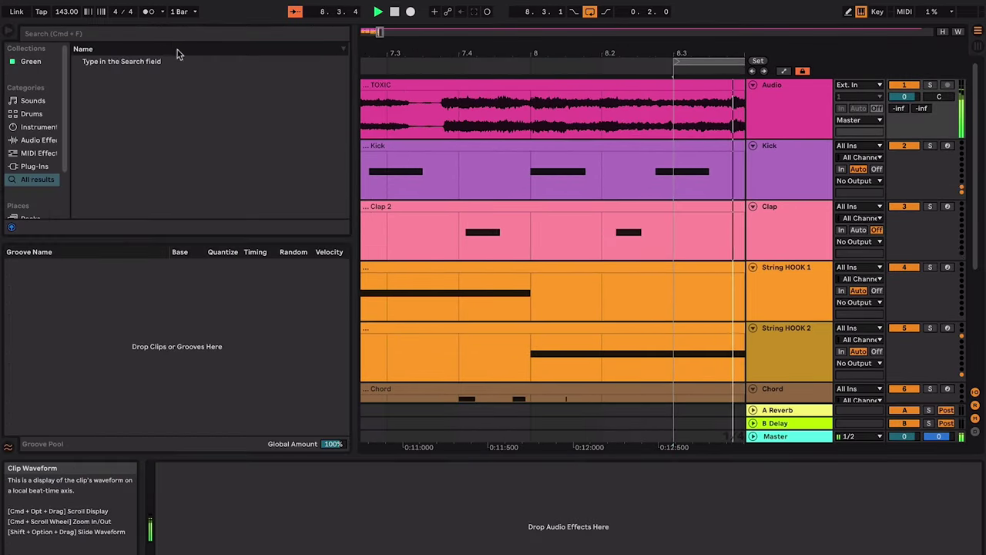
click(178, 33)
text(auto)
double_click(137, 73)
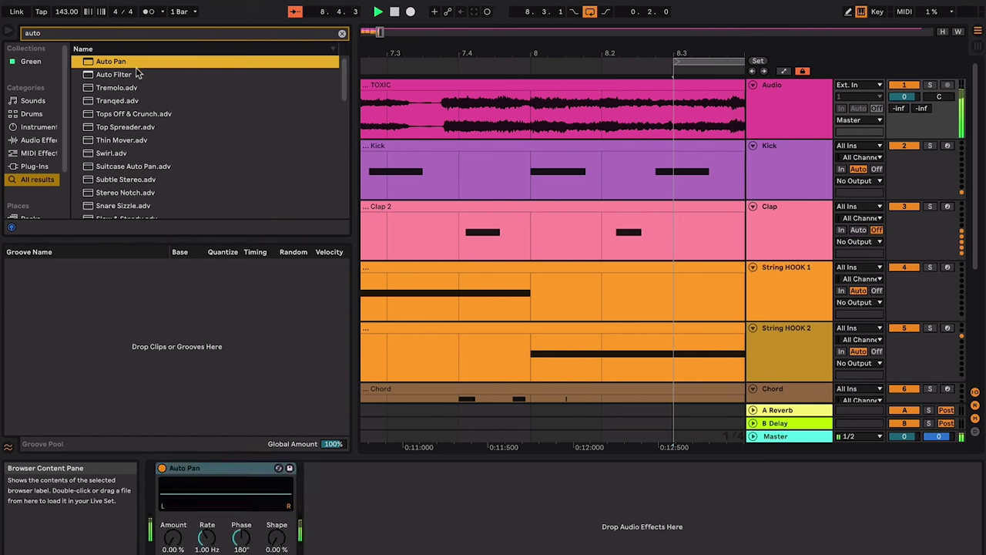
- Sweep the Auto Filter's cutoff to about 9.79 kHz at 31% resonance to isolate the high sounds, and remove the filter
click(237, 554)
drag(321, 540, 275, 533)
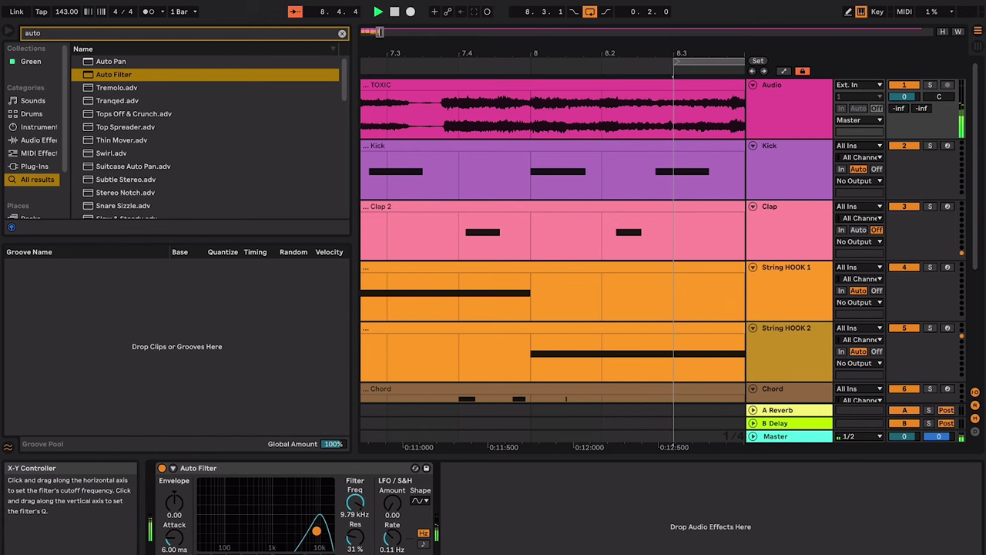
click(337, 463)
key(Delete)
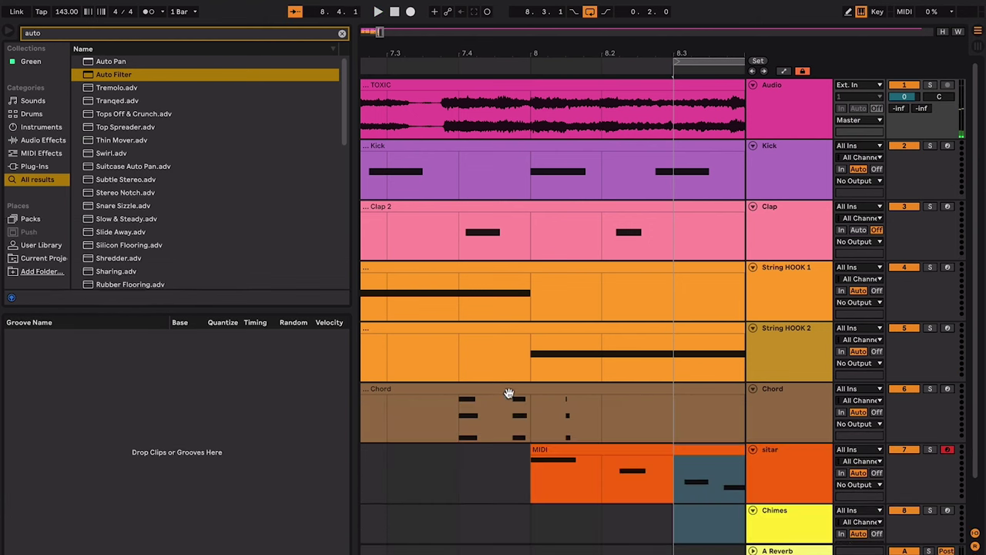
- Extend the Chord clip to fill bars 5 to 9 and set the loop range to that section
click(509, 392)
key(minus)
key(minus)
click(625, 439)
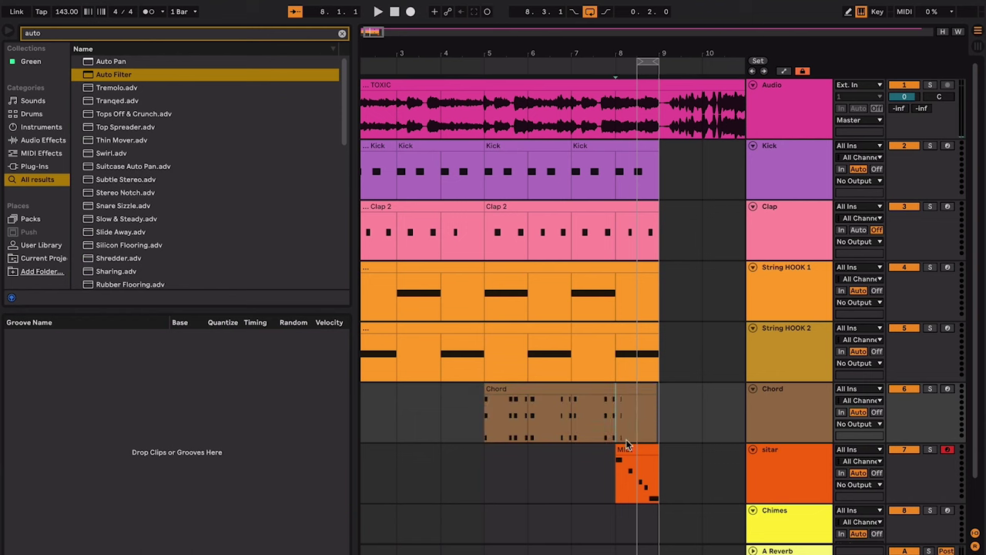
click(625, 449)
click(524, 407)
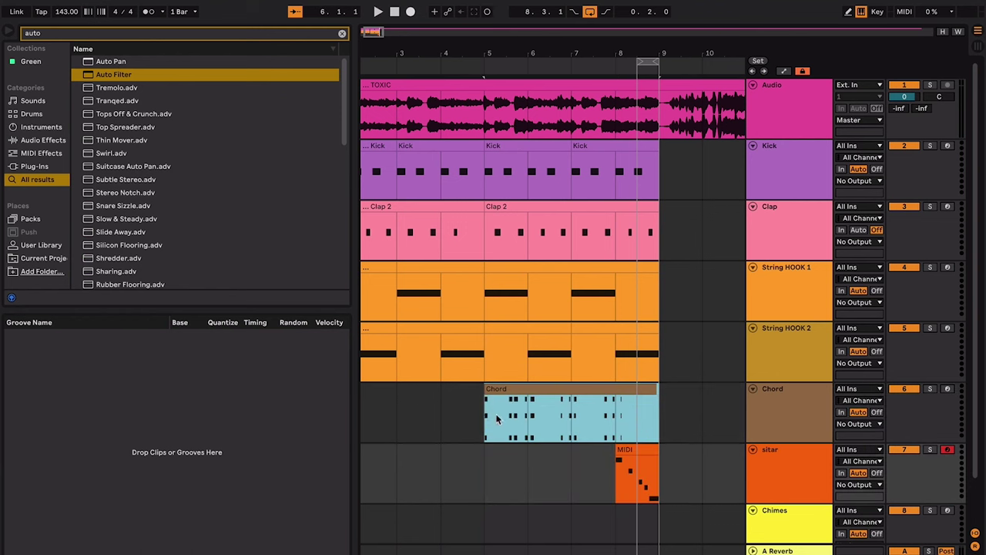
key(ctrl+l)
- Play the arrangement from bar 7 on and again from bar 9 to hear where the next section begins
click(565, 425)
key(space)
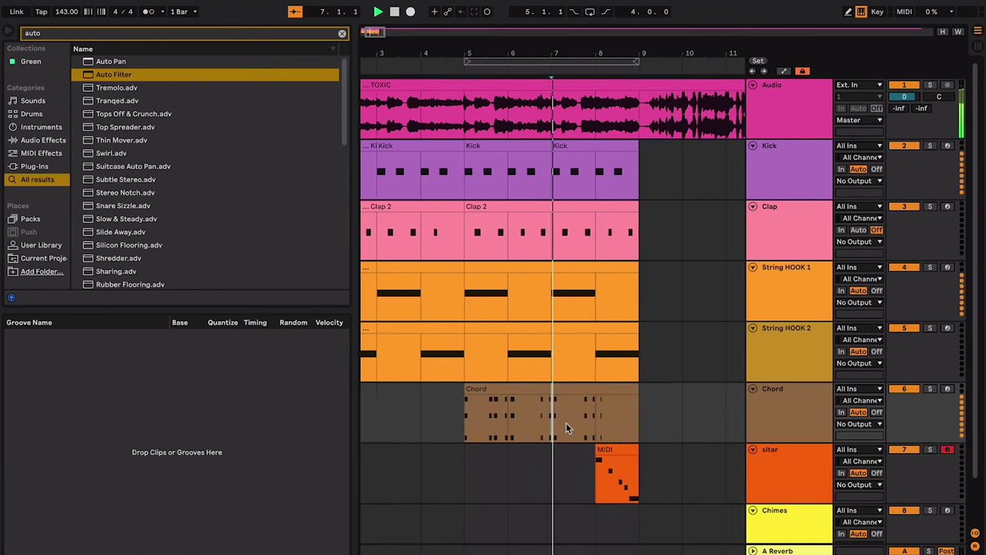
key(plus)
key(plus)
key(minus)
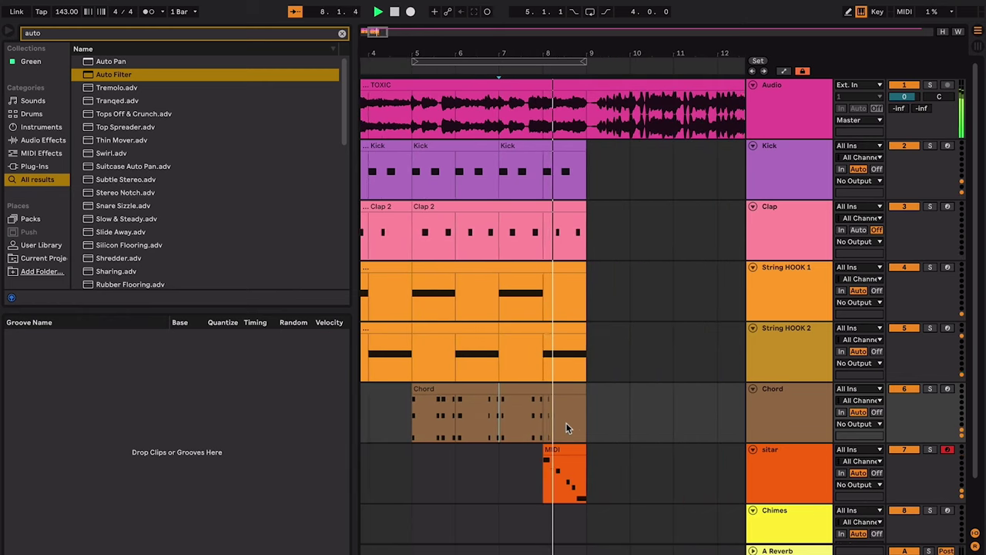
click(532, 330)
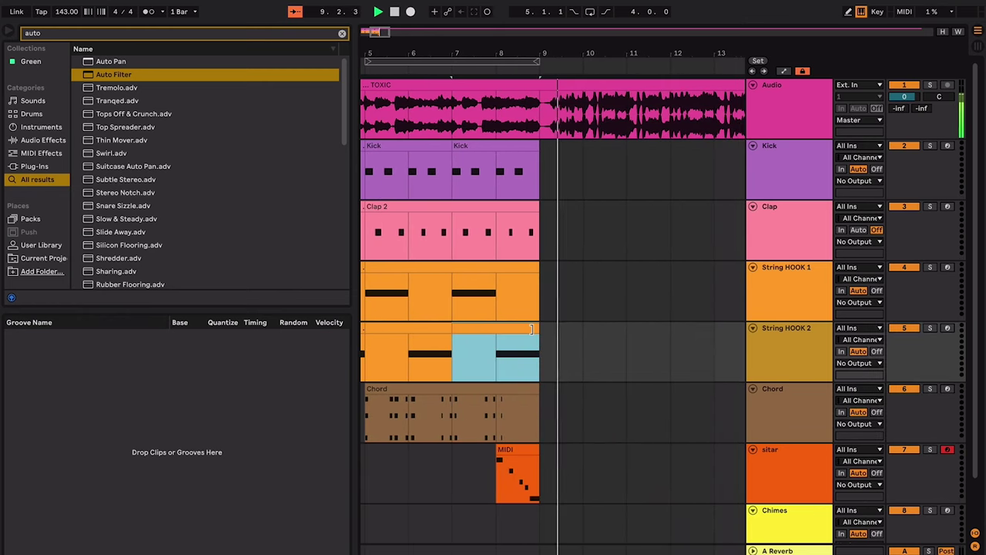
key(space)
key(plus)
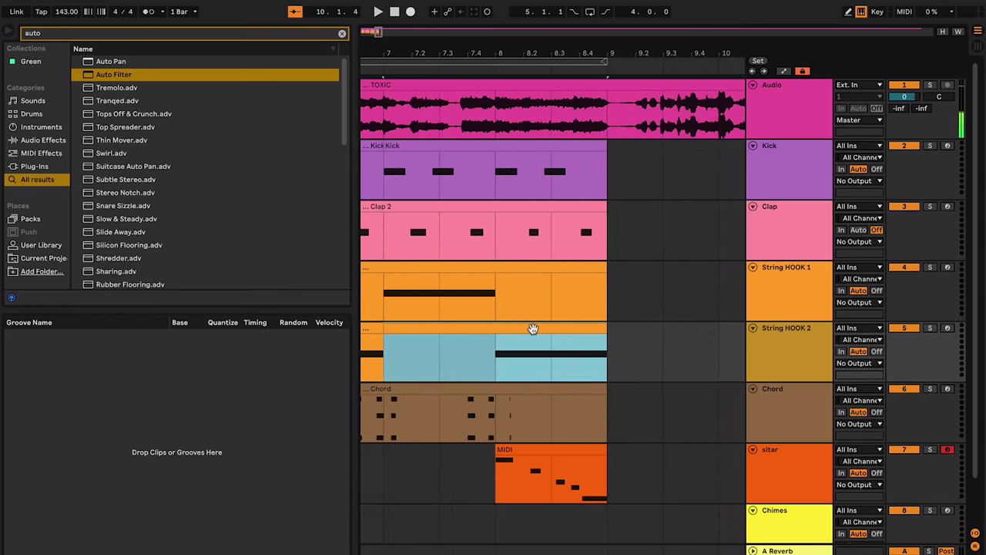
click(583, 215)
click(553, 189)
key(space)
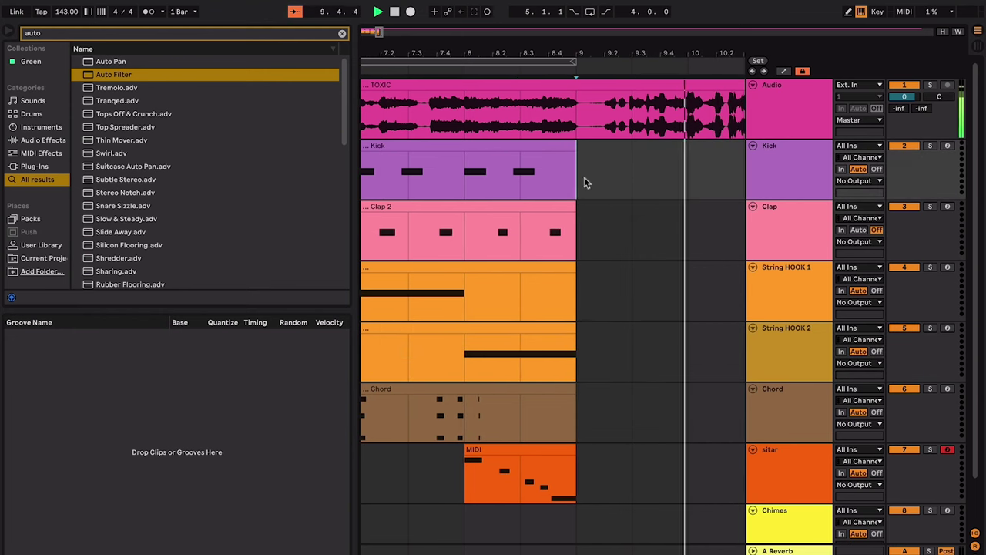
- Insert a MIDI track below Chord, arm it for recording and name it Vocal Verse
click(762, 170)
click(788, 436)
key(ctrl+shift+t)
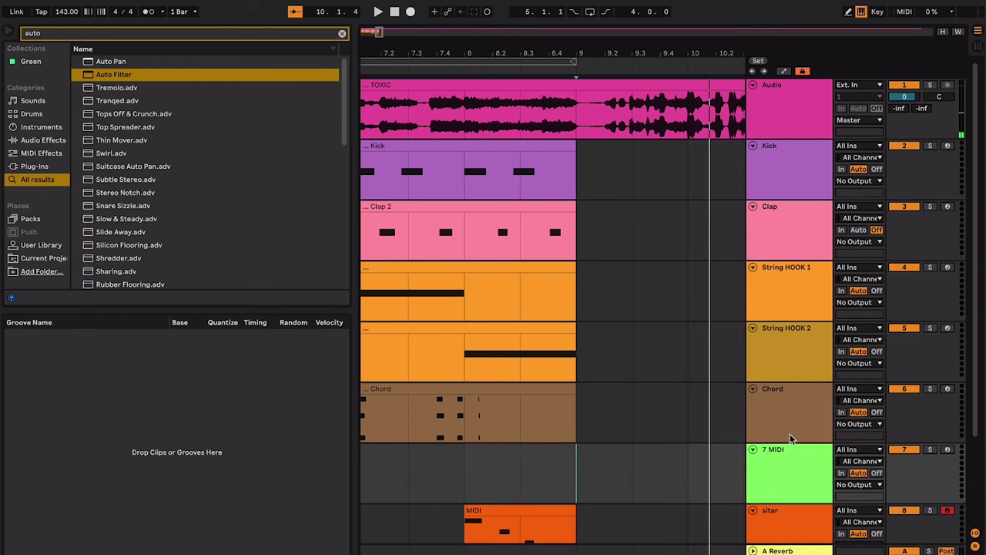
click(949, 451)
click(803, 455)
key(ctrl+r)
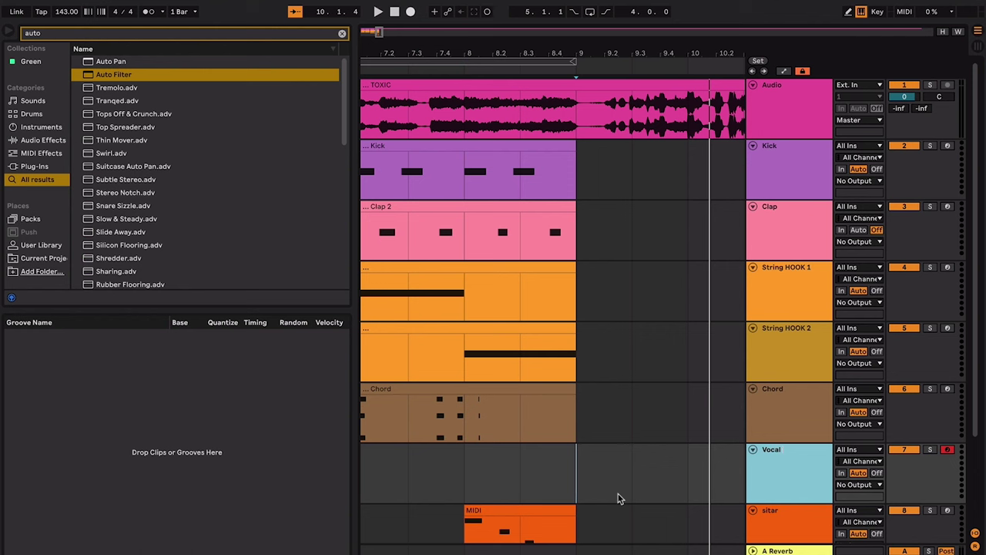
- Record a placeholder vocal melody on the Vocal Verse track from bar 9 to just past bar 17
click(575, 495)
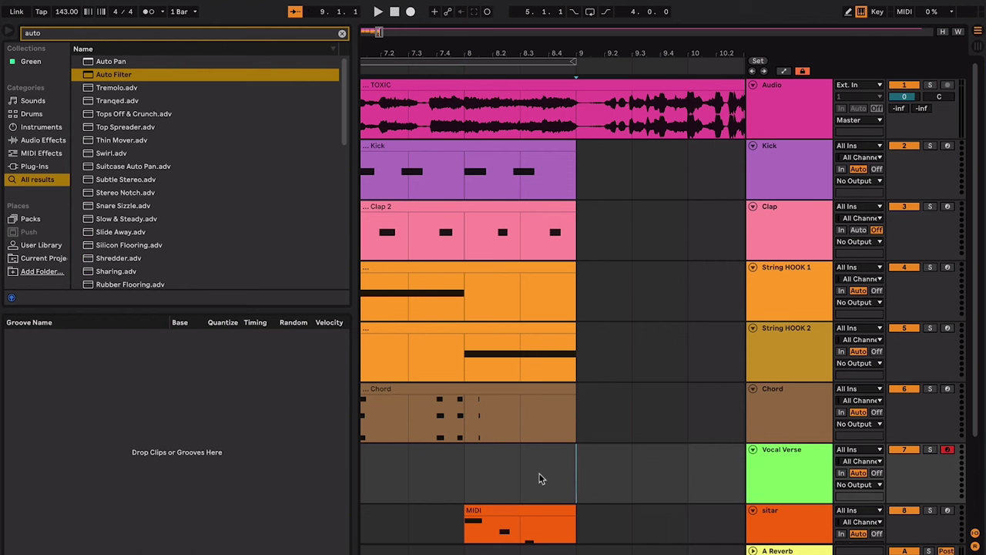
key(F9)
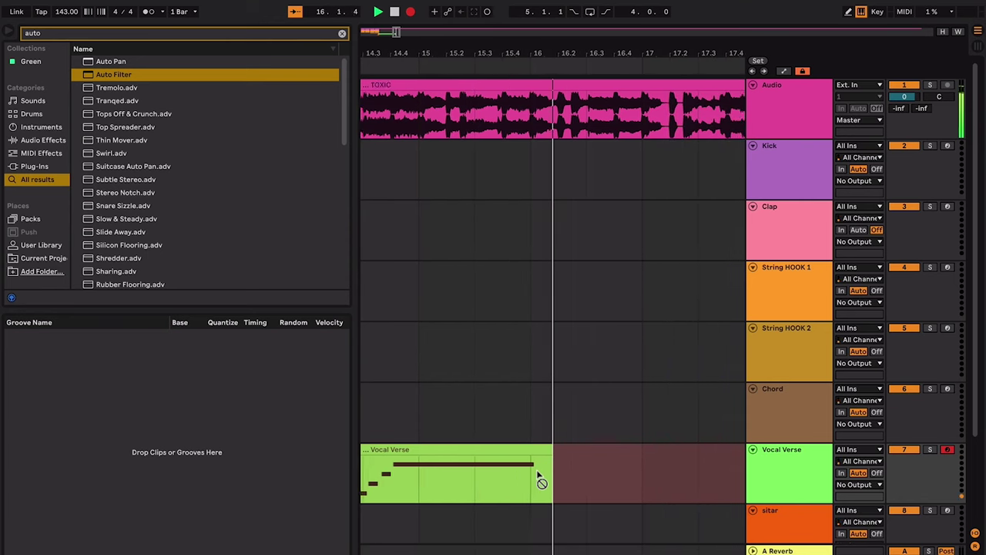
key(space)
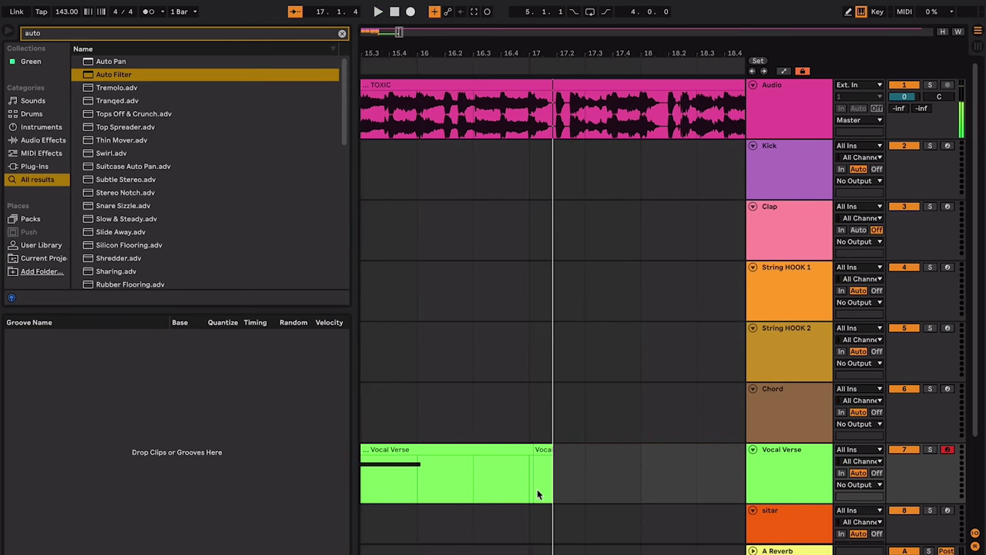
- Remove the part of the recorded Vocal Verse clip before bar 9
click(525, 476)
scroll(524, 476, down, 3)
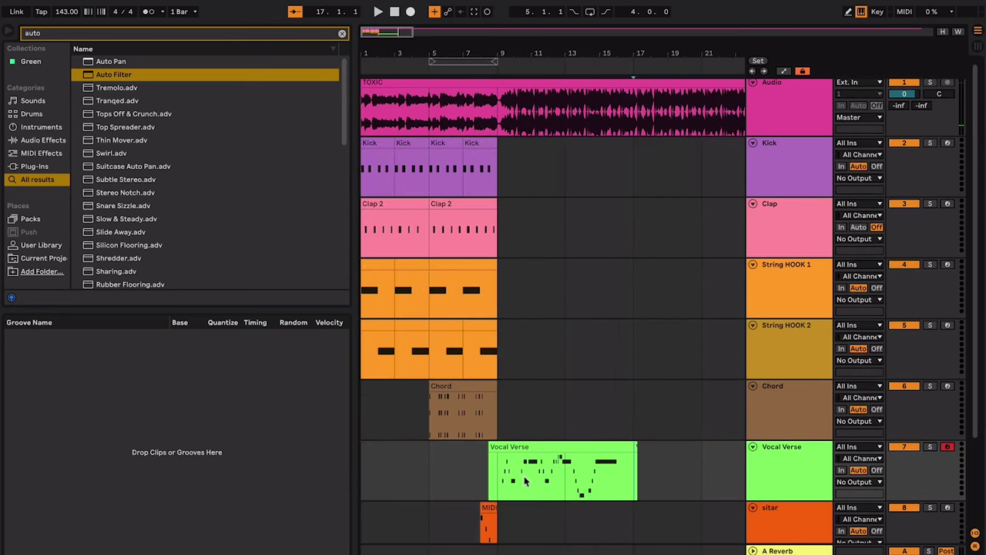
click(511, 478)
click(491, 449)
scroll(491, 449, up, 4)
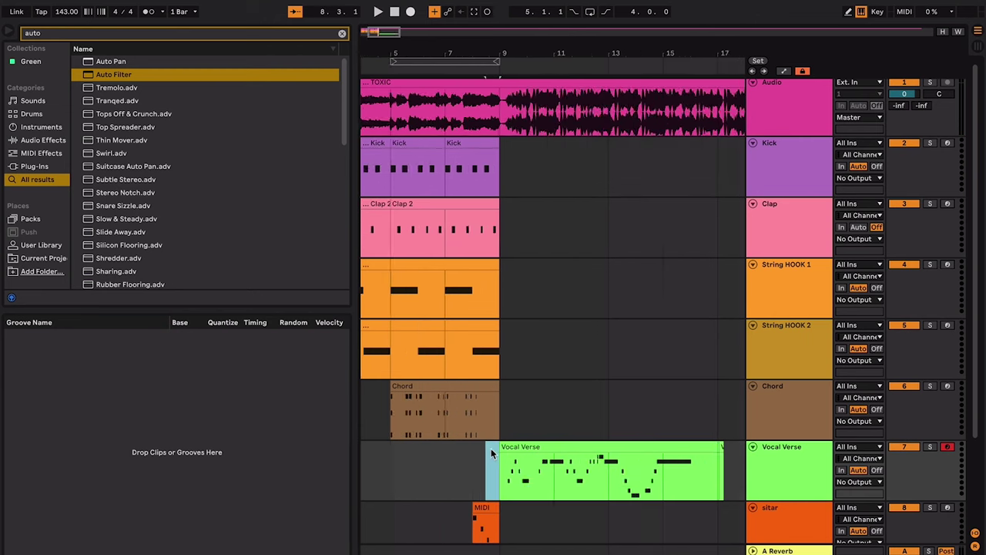
- Delete the leftover Vocal Verse recording after bar 17
scroll(490, 448, right, 2)
scroll(664, 450, right, 3)
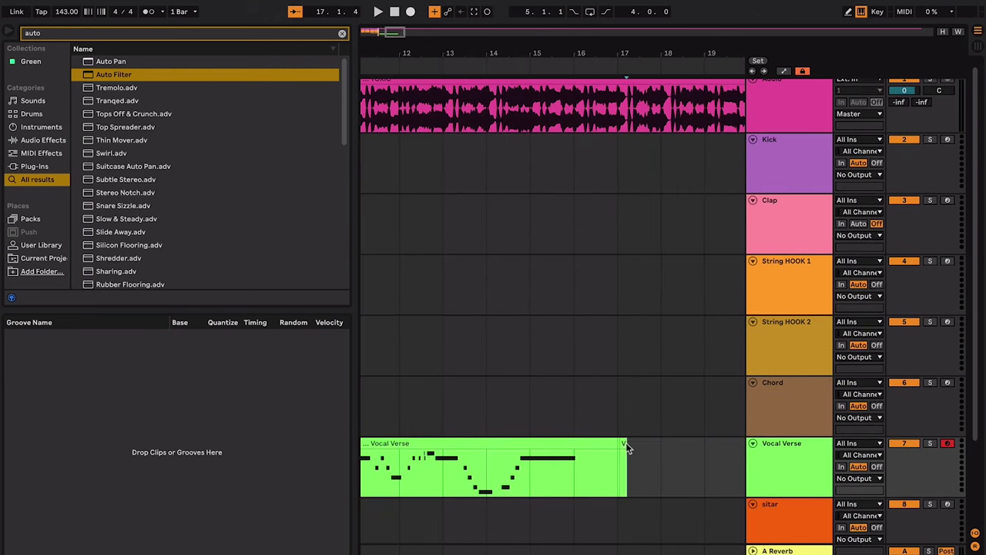
key(Delete)
key(plus)
key(plus)
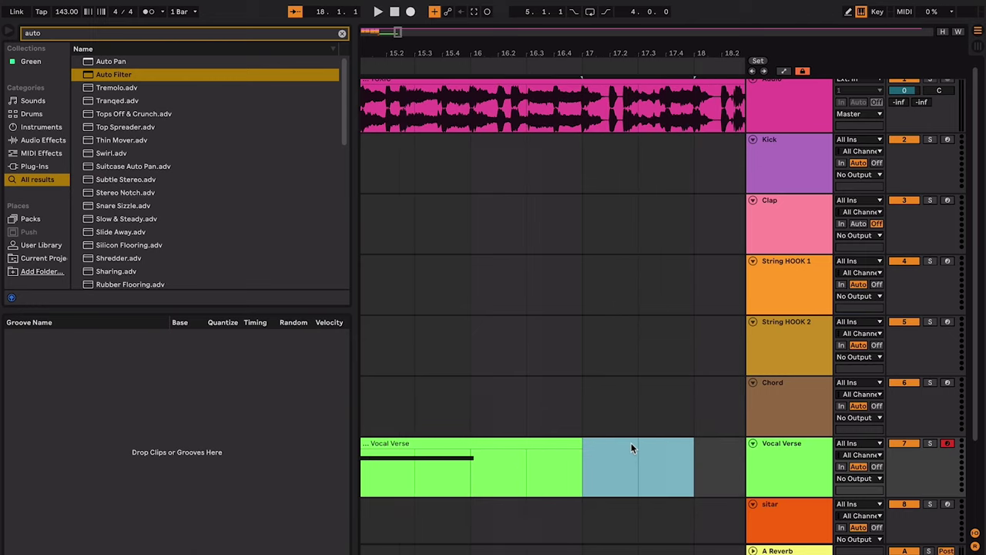
- Loop the first beat of bar 9 on the TOXIC audio and play it
scroll(631, 444, left, 10)
key(minus)
scroll(521, 400, up, 5)
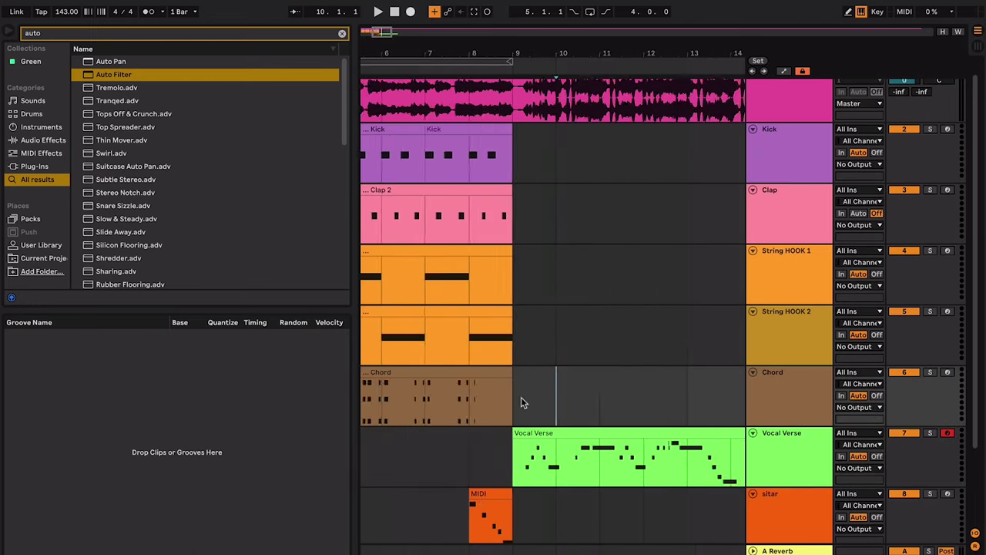
drag(548, 86, 597, 108)
key(ctrl+l)
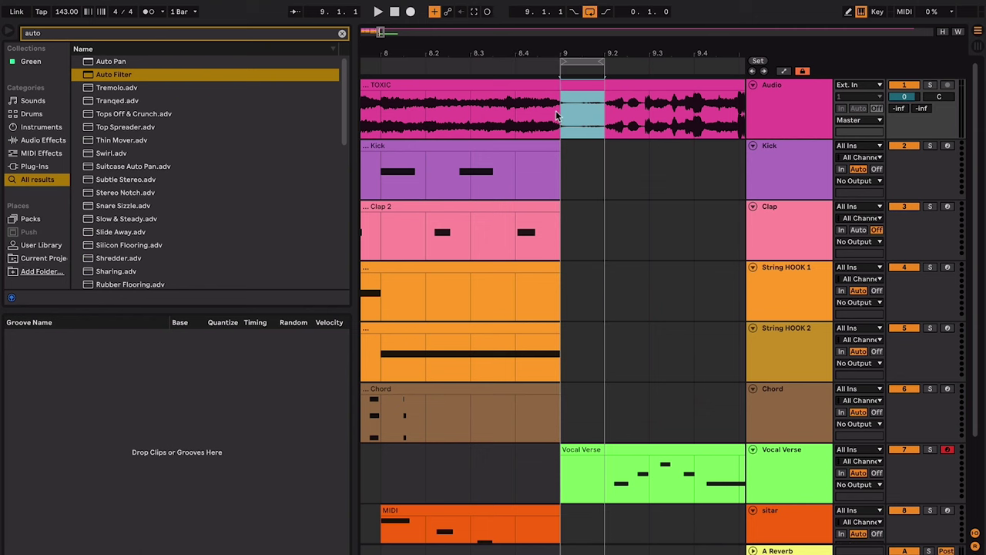
key(space)
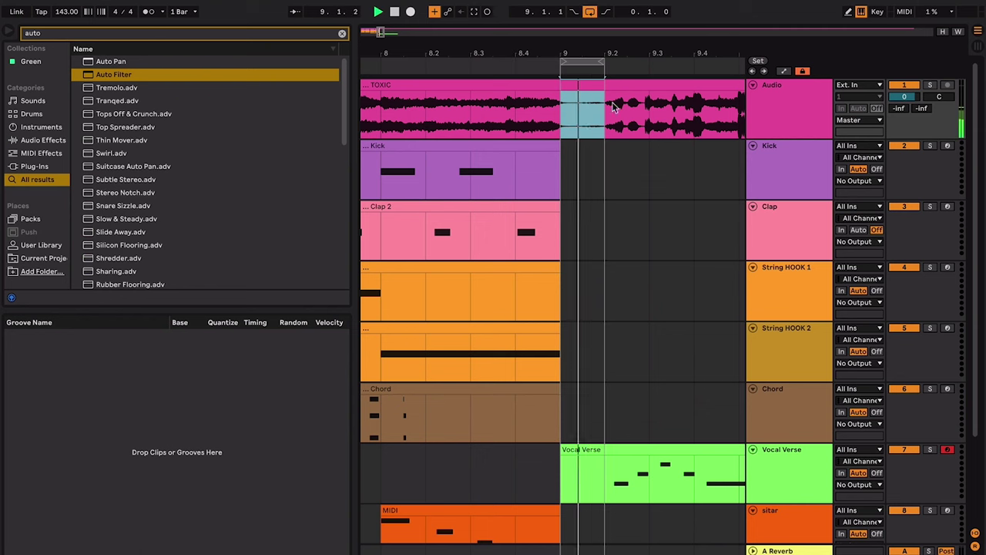
- Try cutting out the last sixteenth of the first beat of bar 9 in the TOXIC audio and repeating it across the beat
scroll(608, 102, up, 2)
key(plus)
drag(609, 104, 633, 105)
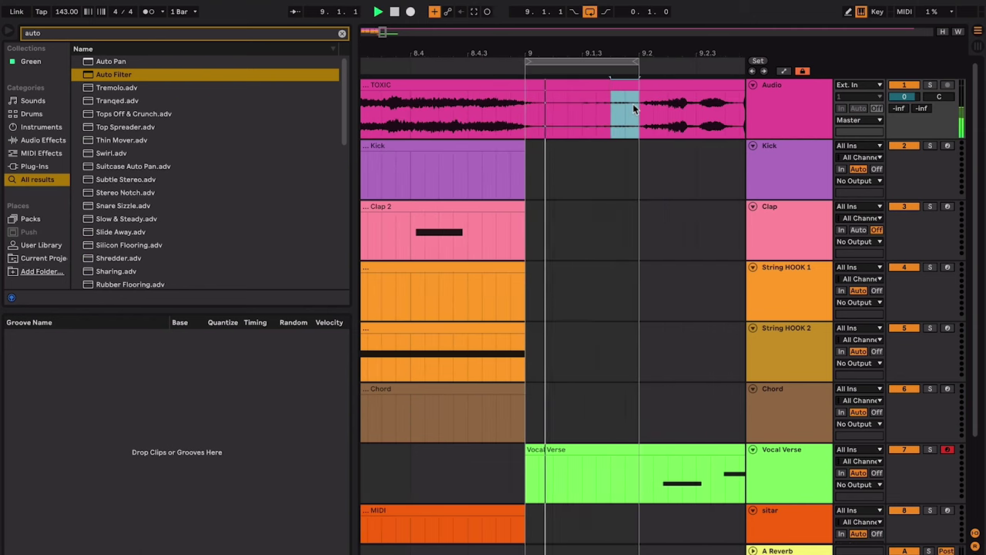
key(ctrl+e)
key(ctrl+c)
click(530, 114)
key(ctrl+v)
key(ctrl+d)
key(ctrl+d)
key(ctrl+d)
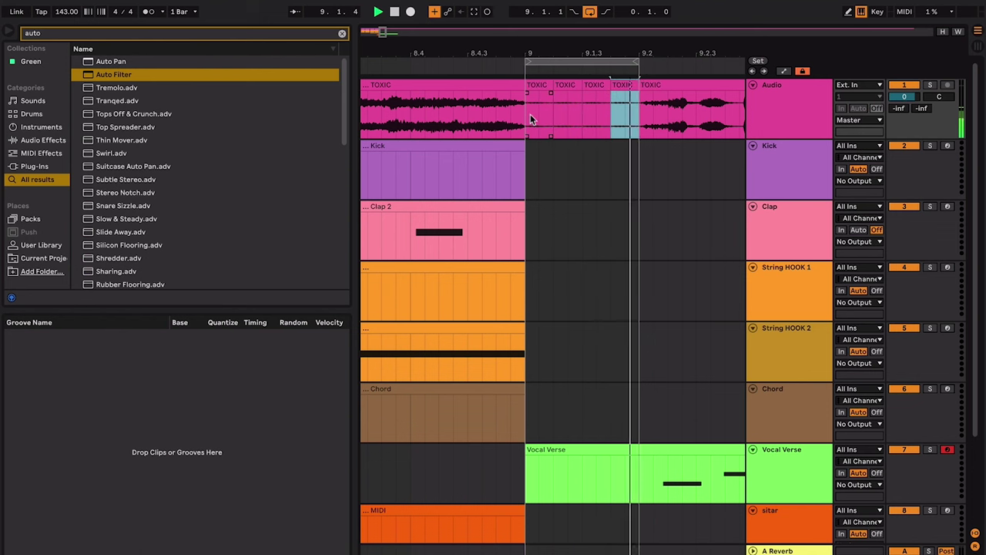
- Try halving the first TOXIC slice at bar 9 and duplicating the shorter slices across the beat
click(530, 114)
click(537, 116)
key(ctrl+e)
click(531, 82)
key(ctrl+d)
key(ctrl+d)
key(ctrl+d)
shift+click(532, 83)
key(ctrl+d)
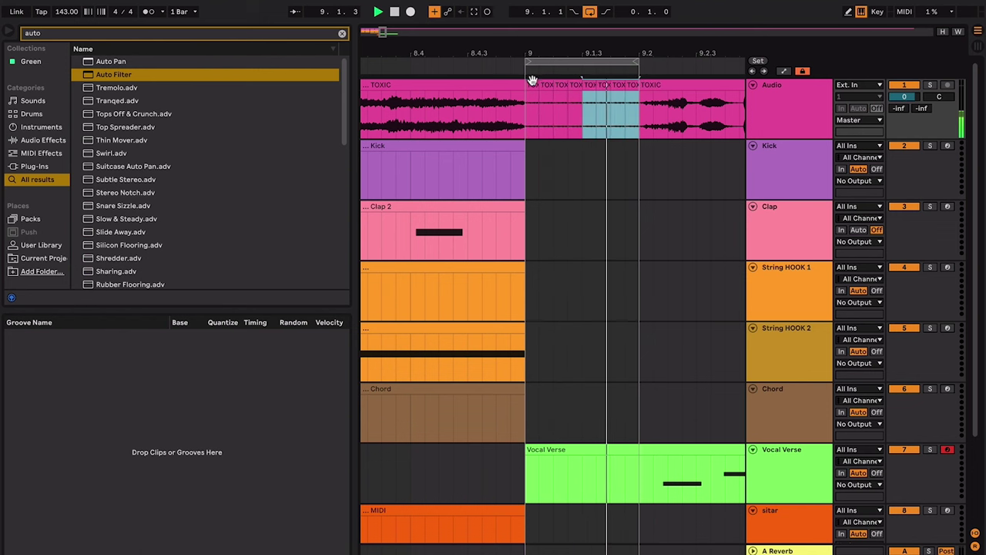
- Try splitting the TOXIC slice at 9.1.2 in half and duplicating it up to 9.2
click(552, 113)
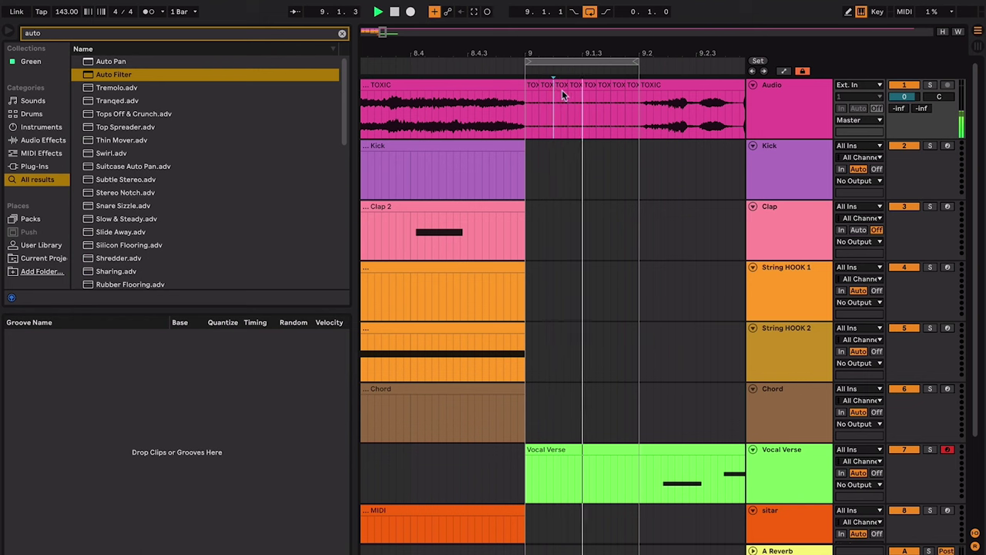
key(ctrl+e)
click(557, 84)
shift+click(564, 84)
key(ctrl+d)
key(ctrl+d)
key(ctrl+d)
key(ctrl+d)
key(ctrl+d)
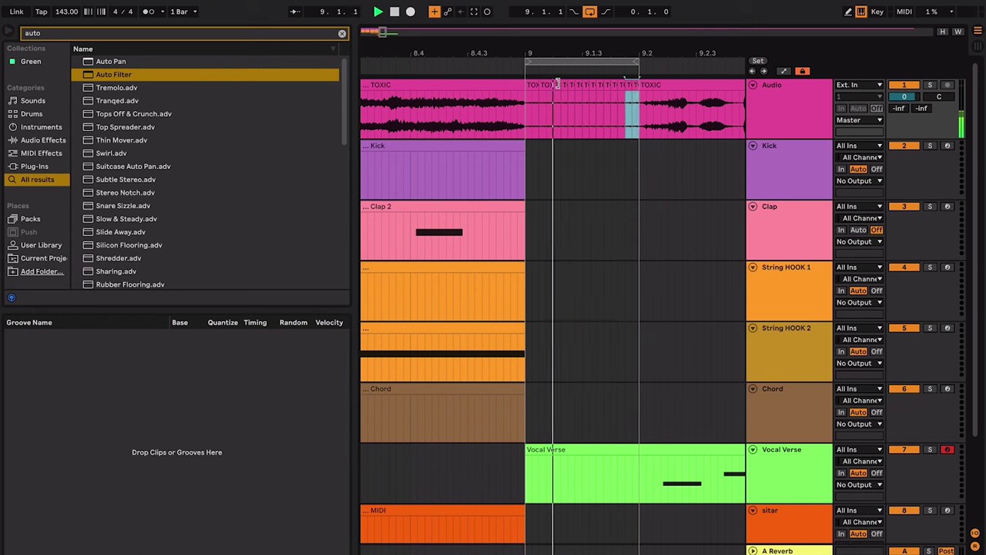
- Try duplicating the whole sliced beat of bar 9 to 9.2 and looping the copy
shift+click(529, 86)
key(ctrl+d)
key(ctrl+l)
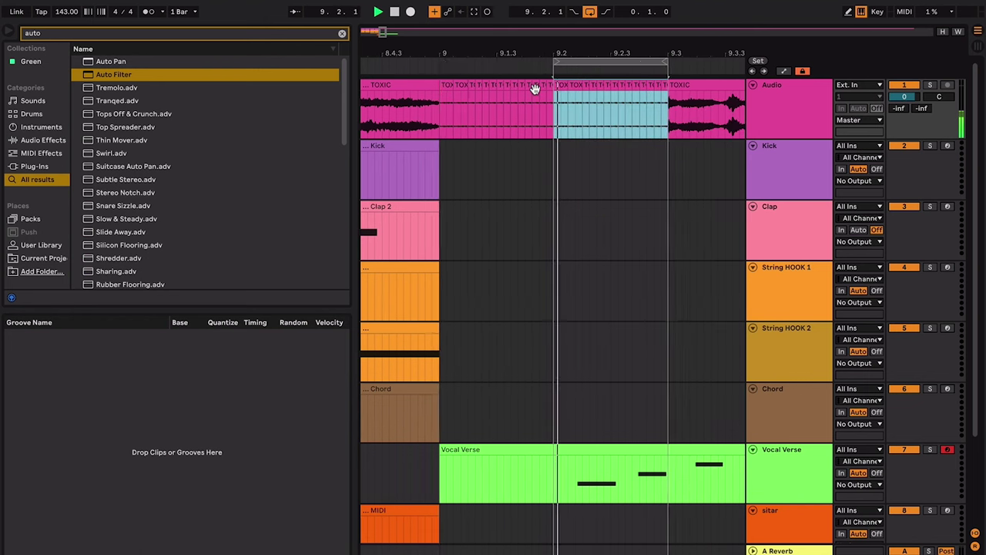
- Undo the last duplication and extend the following TOXIC clip back to bar 9 over the slices
key(minus)
key(minus)
key(ctrl+z)
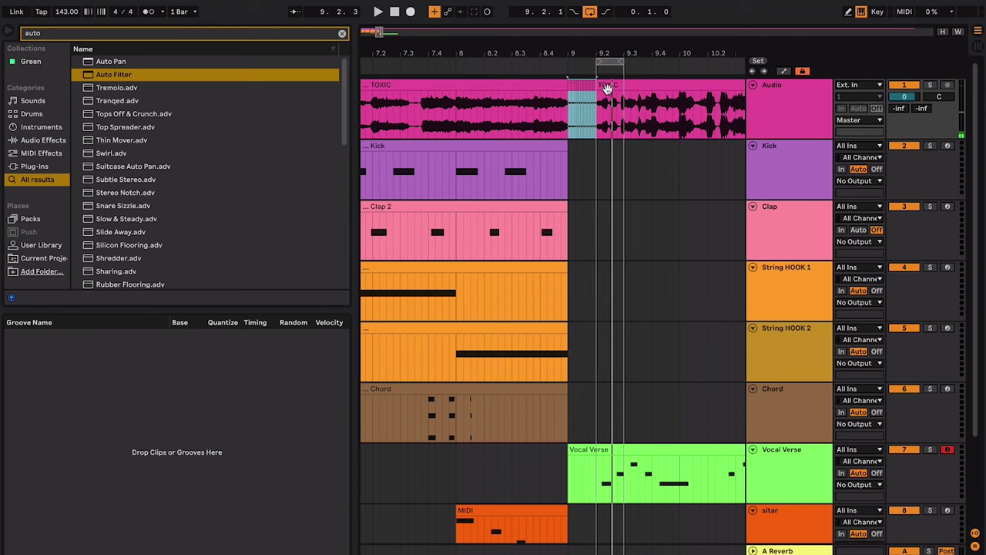
drag(597, 88, 568, 88)
- Turn off the loop and play from 8.3.3 into bar 9 to locate the next drum hit
click(549, 106)
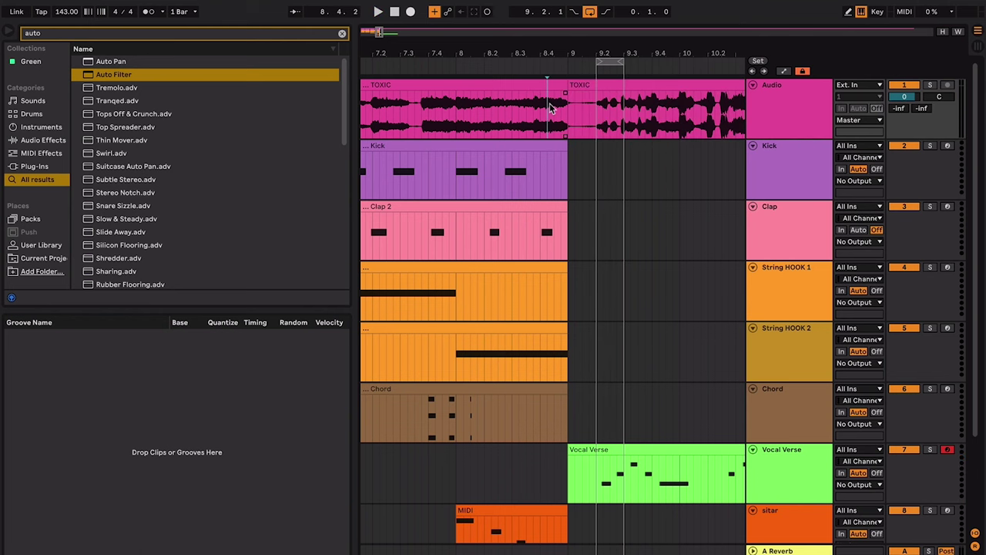
key(plus)
key(plus)
scroll(550, 107, right, 1)
click(448, 130)
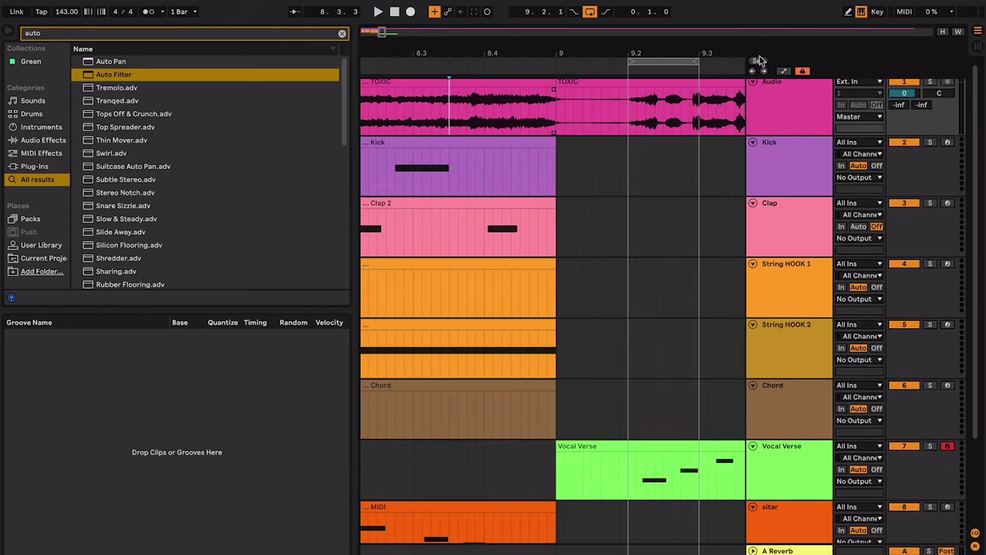
key(space)
key(ctrl+l)
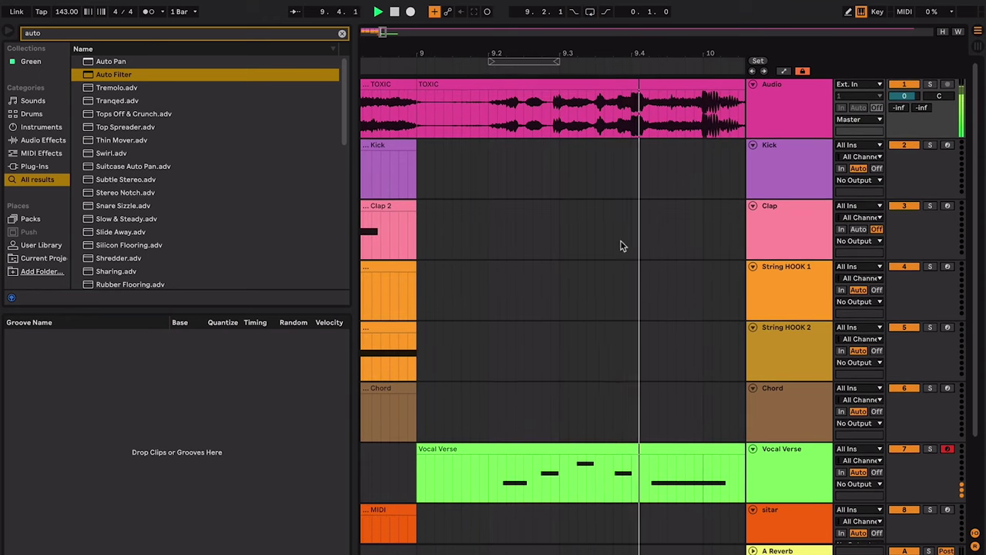
- Split off the last beat of the Clap 2 clip at 8.4 and copy it to 9.4
click(588, 189)
key(minus)
key(minus)
key(minus)
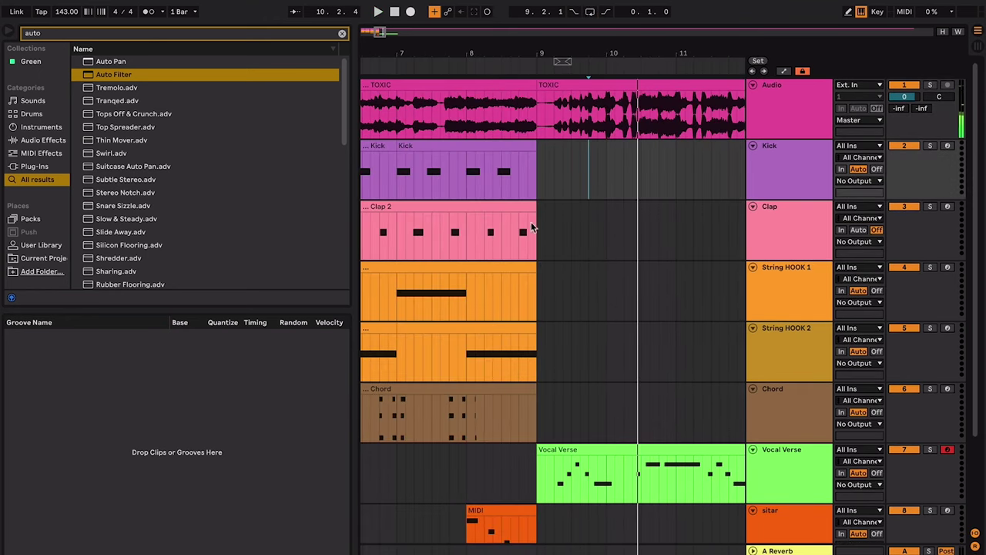
click(523, 210)
key(space)
drag(520, 233, 594, 212)
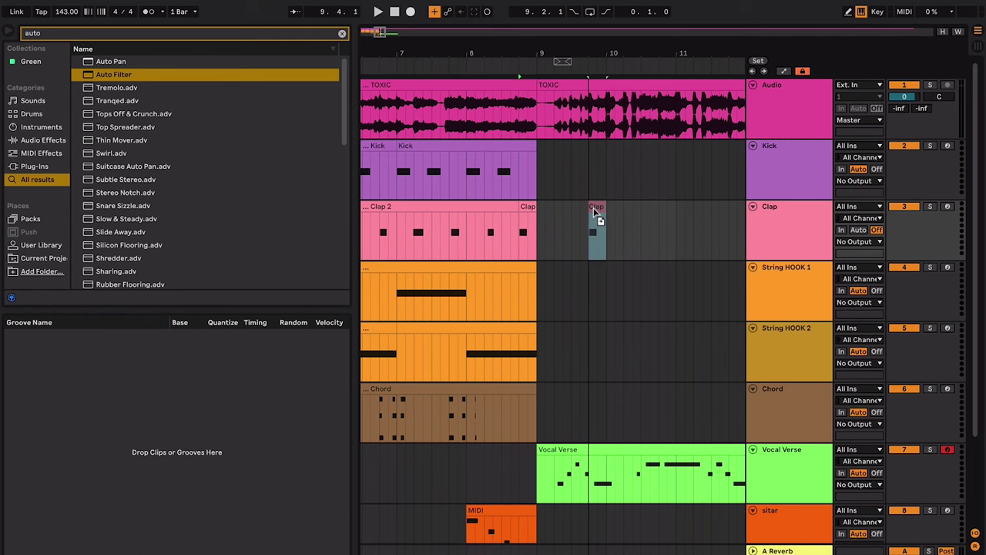
- Play the transition into bar 9 to check the copied clap against the reference
click(530, 231)
key(space)
key(plus)
key(plus)
scroll(531, 231, right, 2)
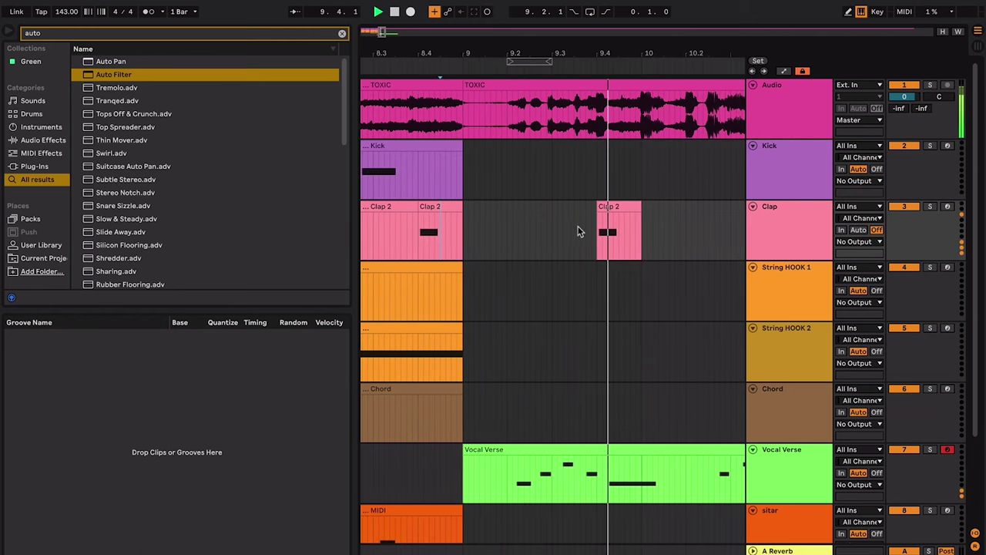
- Copy the two-bar Kick clip from bar 7 to bar 10 on the Kick track
key(minus)
key(minus)
key(minus)
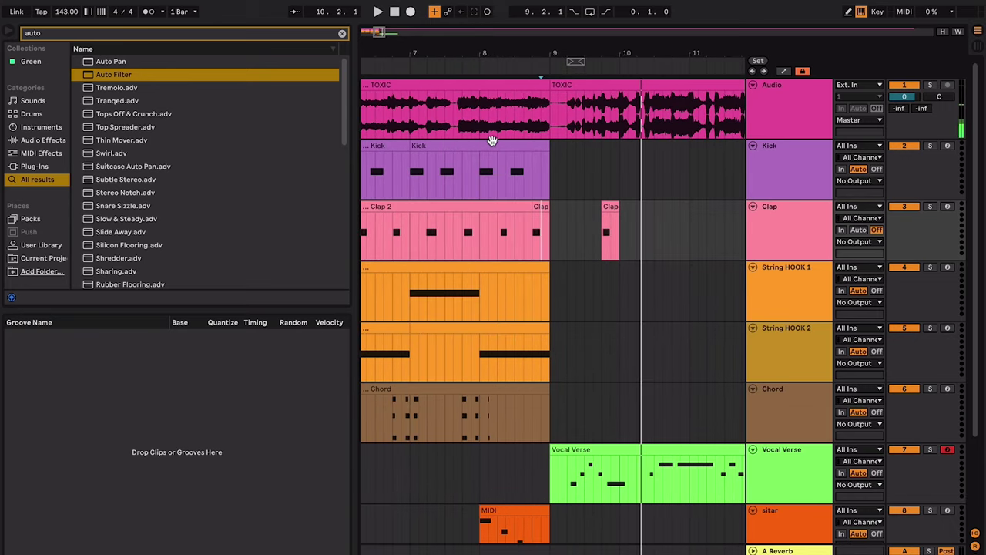
click(491, 139)
key(ctrl+c)
click(622, 162)
key(ctrl+v)
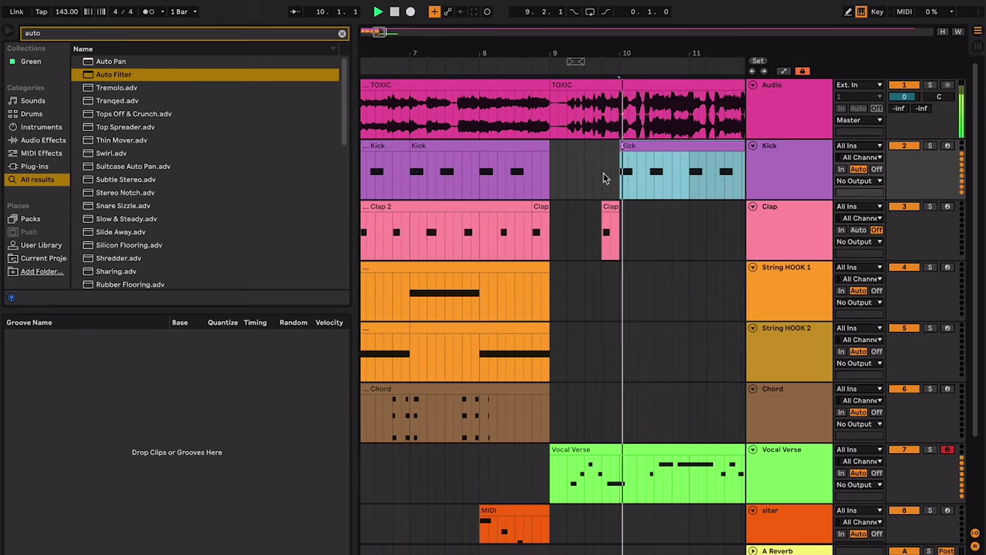
- Extend the Clap 2 clip at 9.4 back to 9.3 and duplicate the two-beat clip to 10.1
click(573, 206)
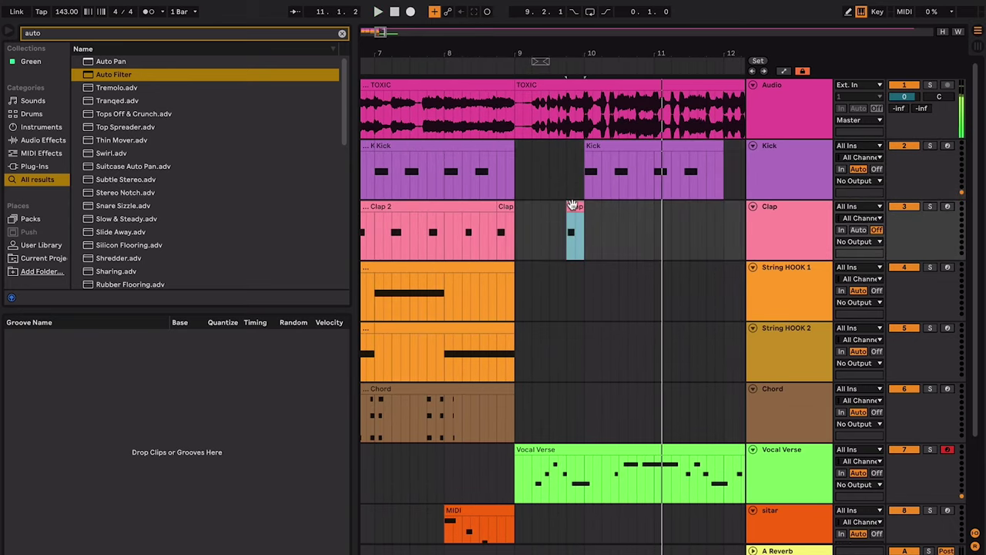
key(space)
key(ctrl+d)
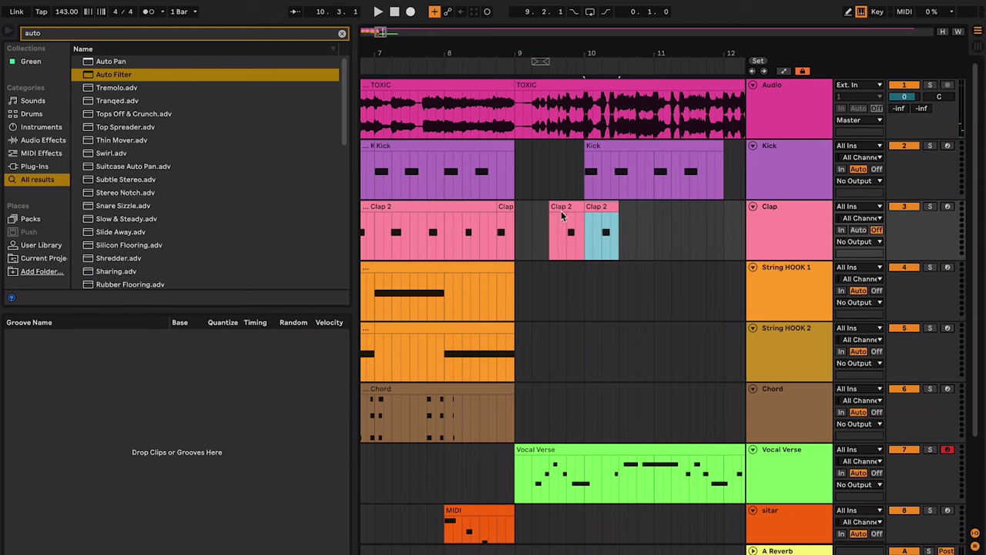
double_click(598, 203)
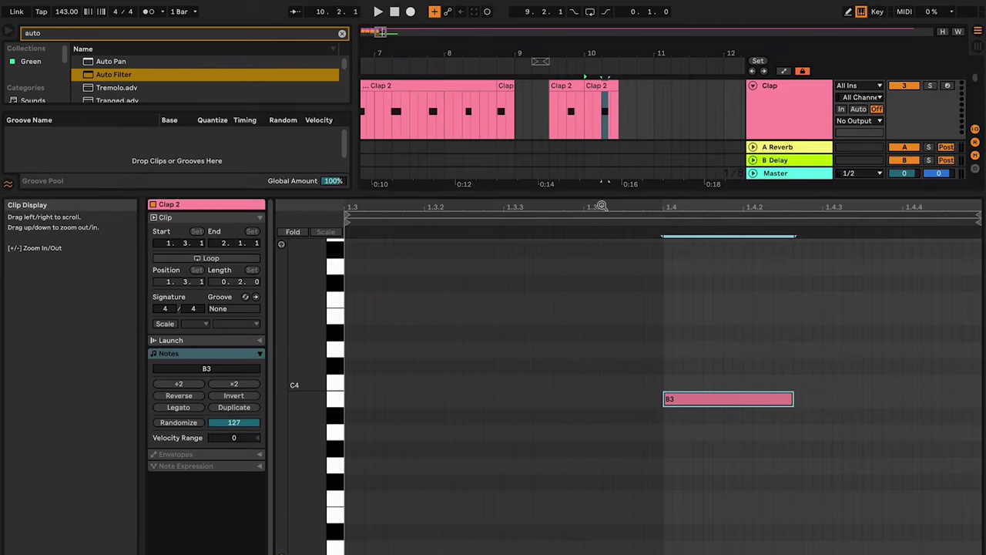
key(ctrl+alt+l)
key(space)
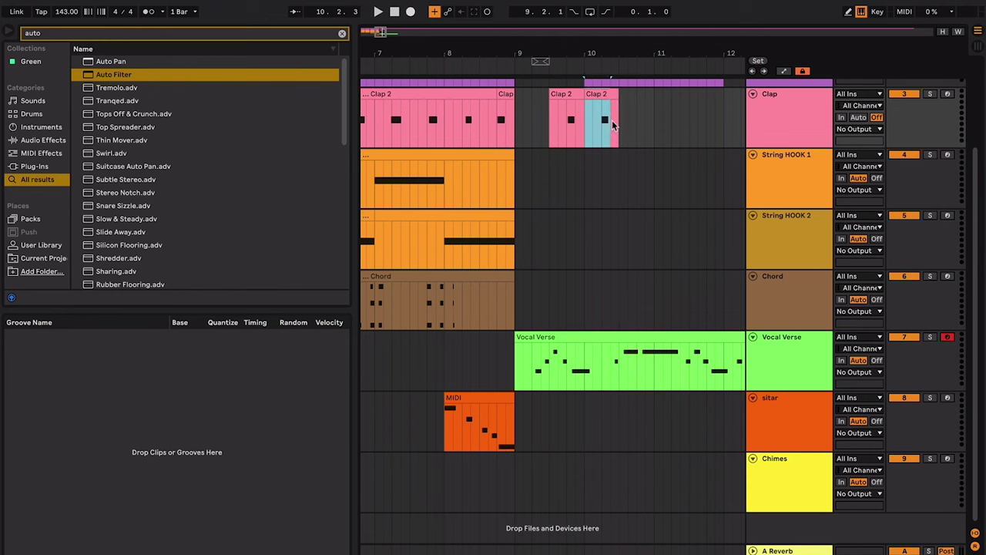
- Loop the two-beat Clap 2 clip at 10.1 and play from bar 8 to check the claps against the reference
key(super+l)
click(453, 121)
key(space)
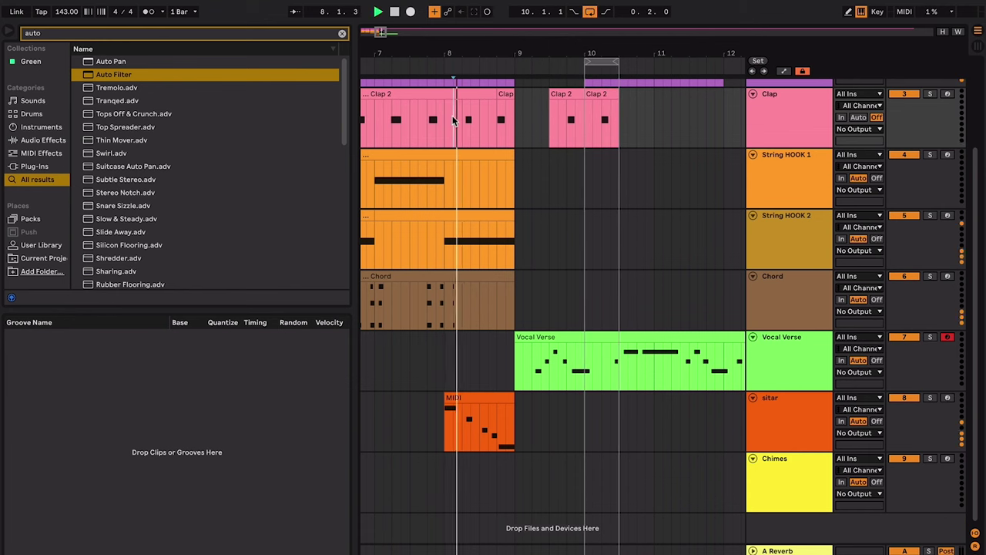
scroll(493, 129, up, 3)
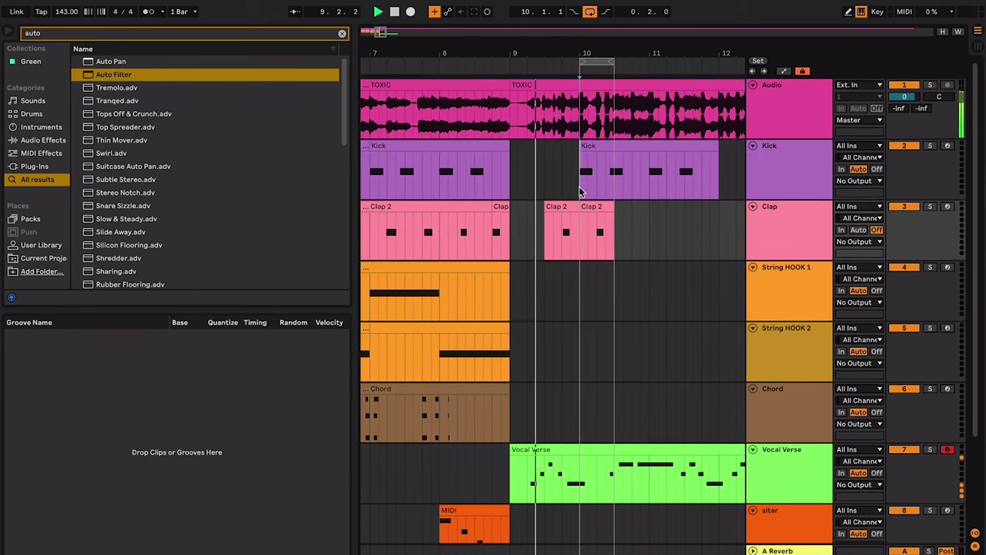
- Duplicate the Clap 2 pattern to fill bars 10 and 11 and set the loop to those two bars
click(598, 208)
key(super+d)
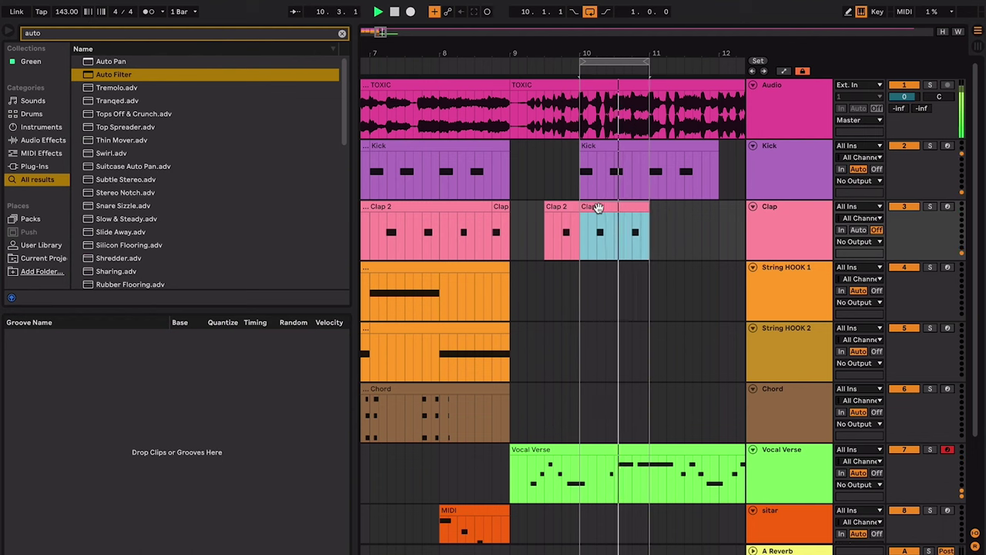
key(super+d)
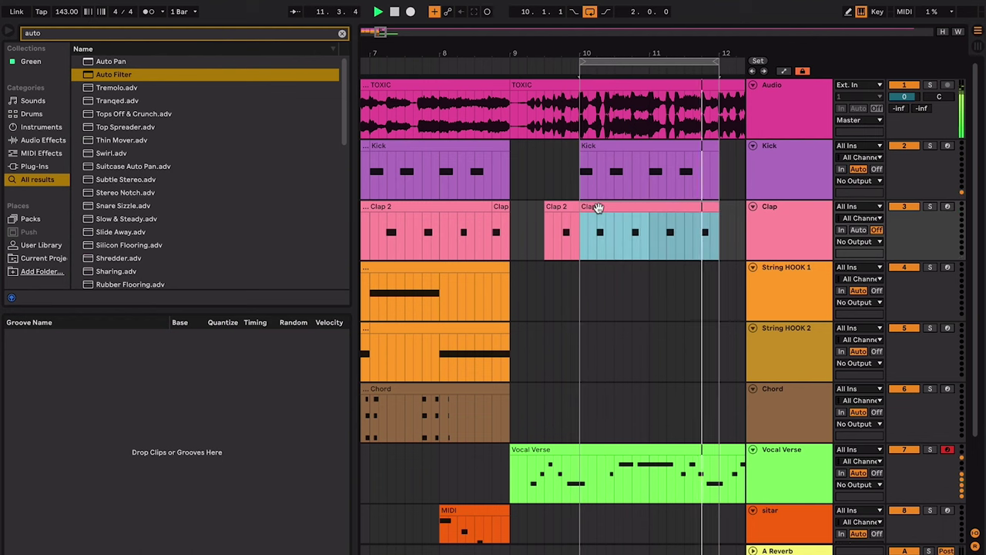
click(591, 84)
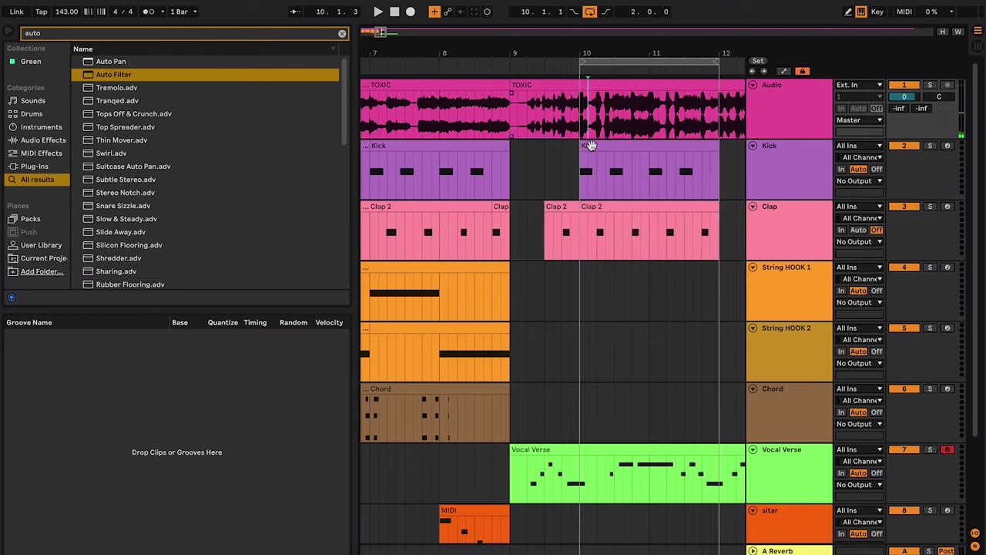
- Compare the Kick clips in the intro with the Kick clip at bar 10
click(591, 146)
click(461, 178)
scroll(461, 178, left, 5)
click(470, 153)
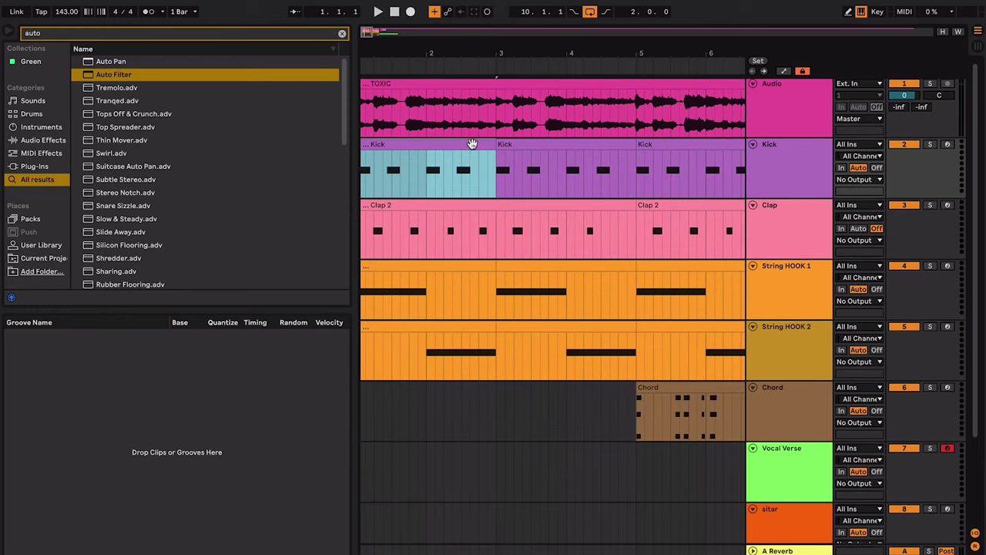
scroll(463, 154, right, 5)
scroll(463, 170, right, 5)
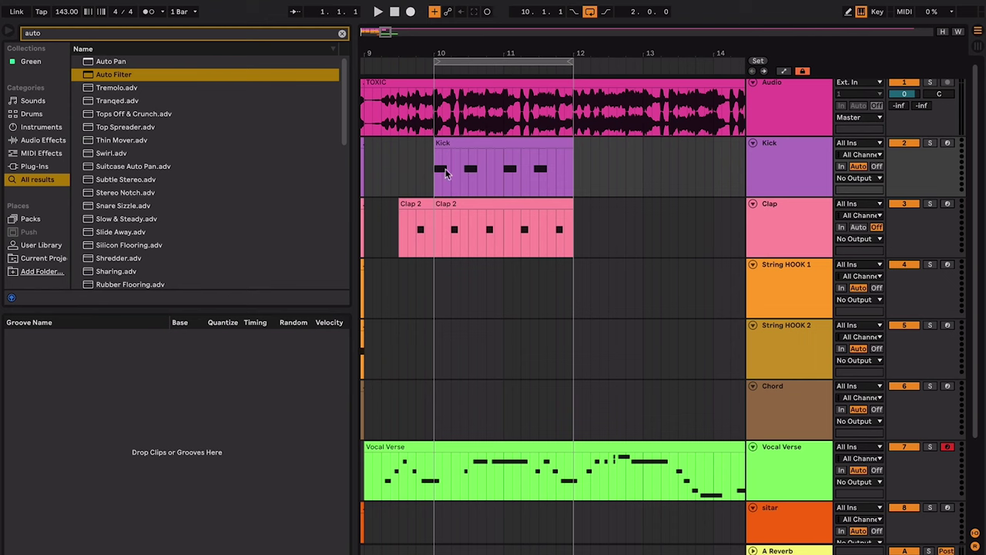
scroll(488, 153, left, 2)
scroll(487, 147, left, 1)
scroll(524, 170, up, 1)
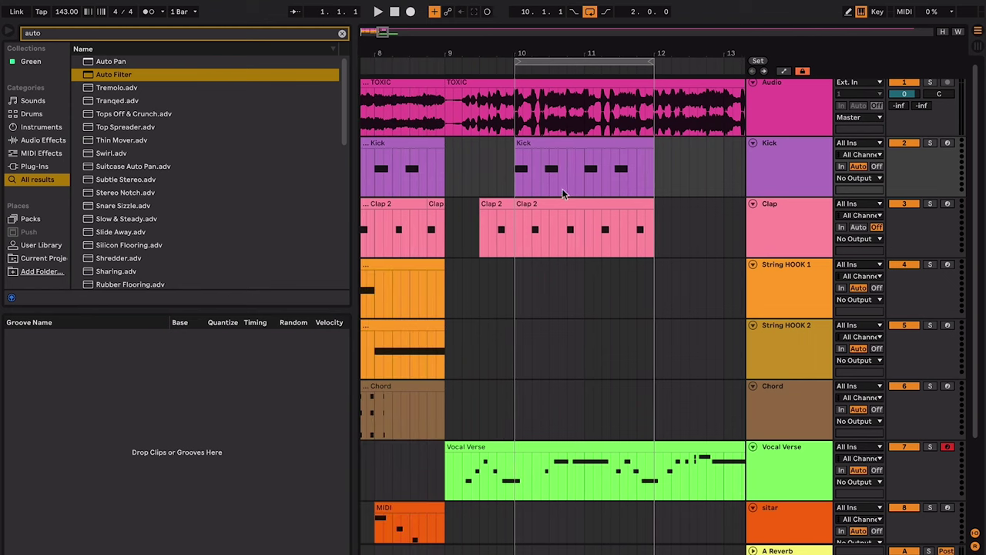
click(550, 139)
scroll(585, 150, down, 5)
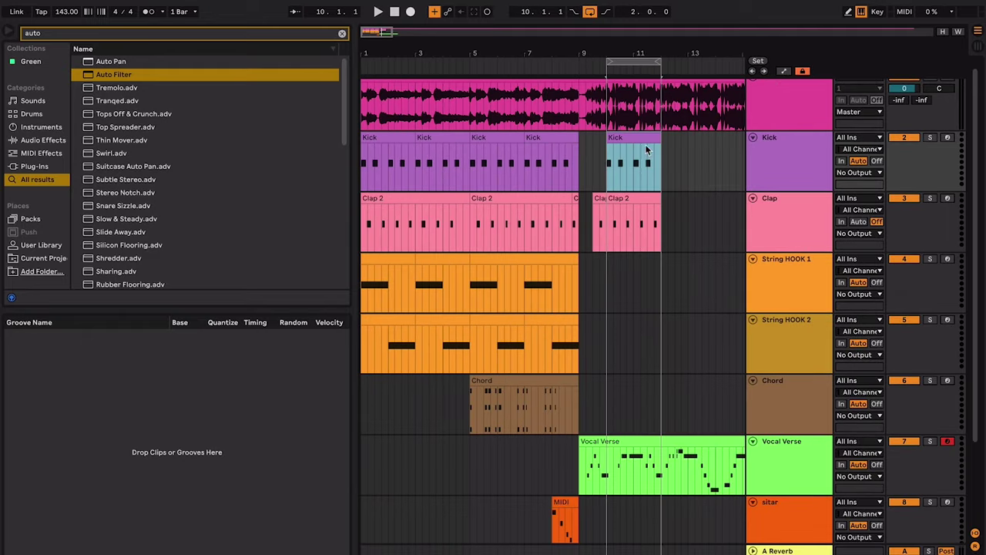
- Rename all the Kick clips in bars 1 to 8 as "Kick HIPASS"
click(564, 146)
click(559, 125)
click(557, 137)
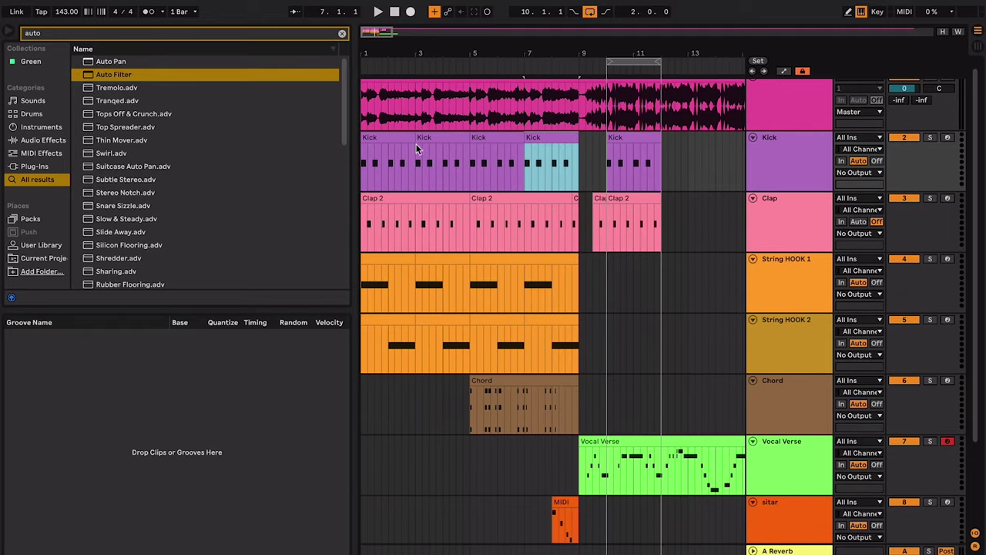
shift+click(397, 140)
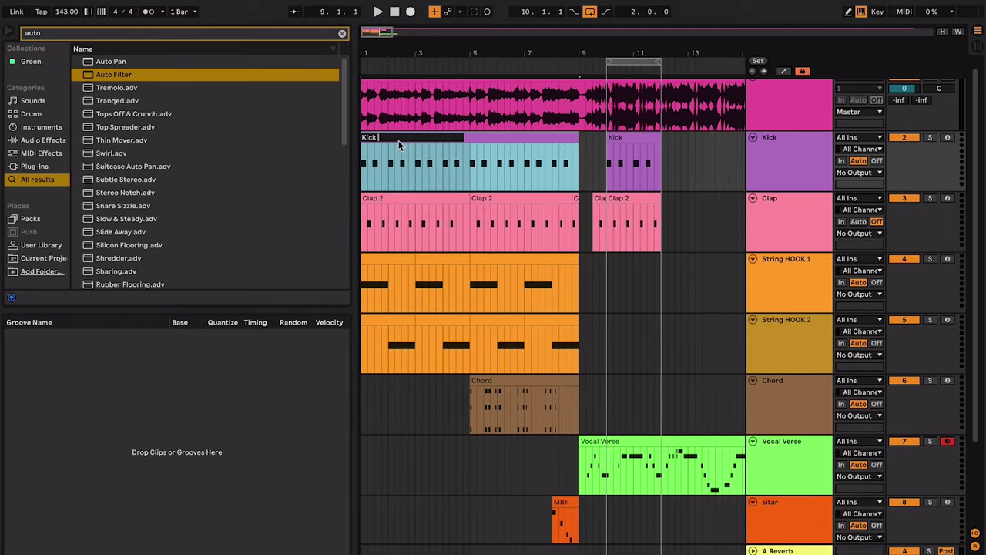
text(SS)
click(422, 208)
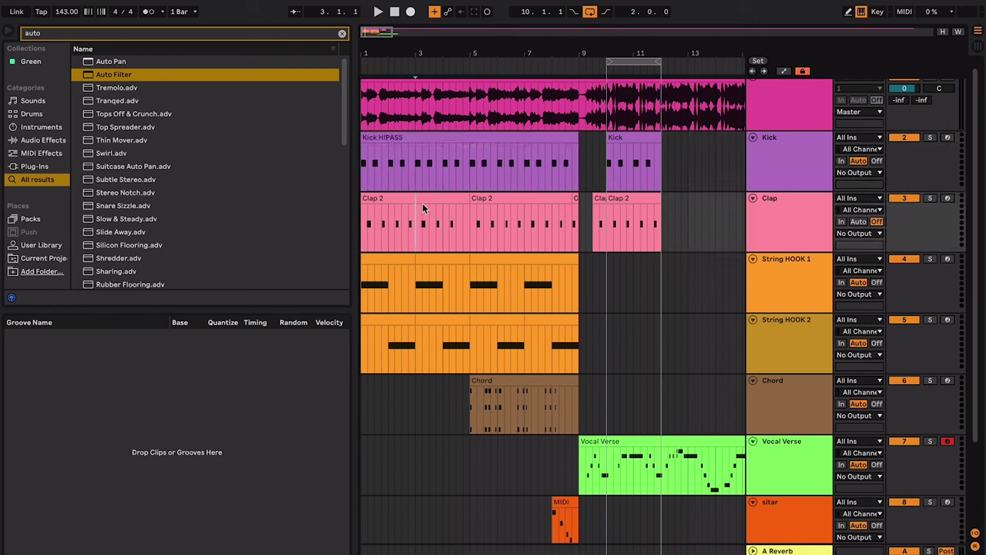
- Rename the long clap clips in the intro, starting at bar 1, as "Clap HIPASS"
shift+click(501, 197)
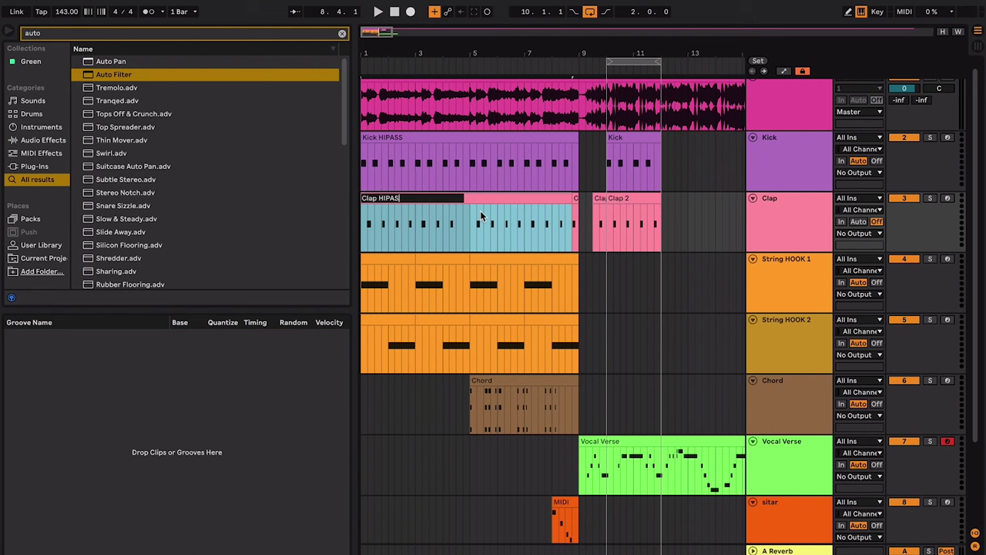
text(S)
click(545, 239)
click(565, 202)
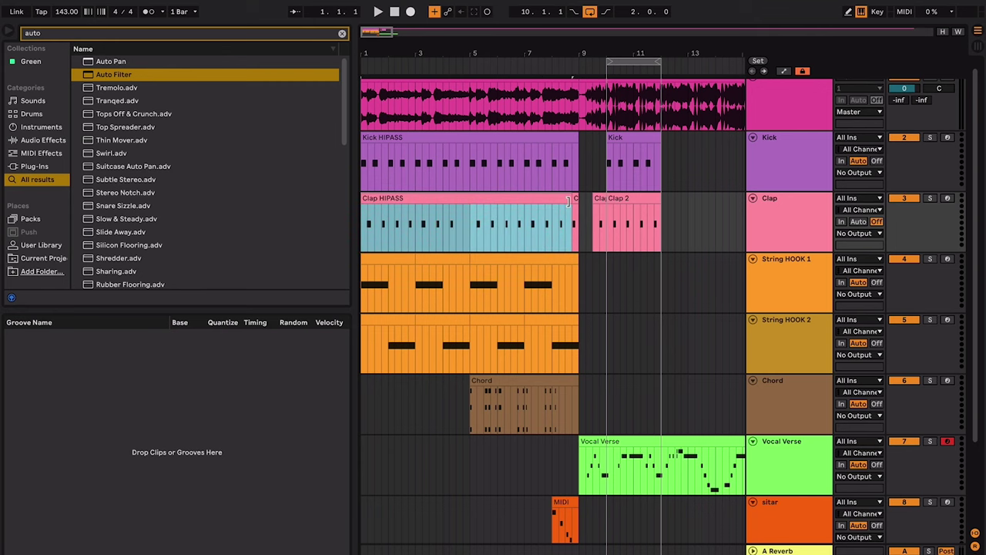
double_click(568, 202)
key(alt+super+l)
scroll(577, 212, up, 5)
- Recolour the Kick HIPASS and Clap HIPASS clips in bars 1 to 8 grey and play from bar 8
click(561, 149)
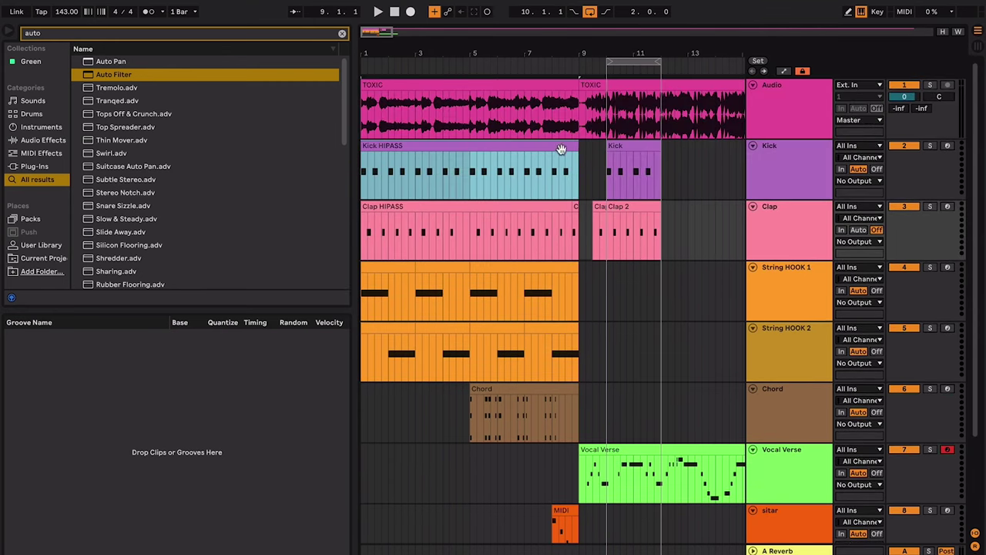
shift+click(577, 201)
right_click(573, 216)
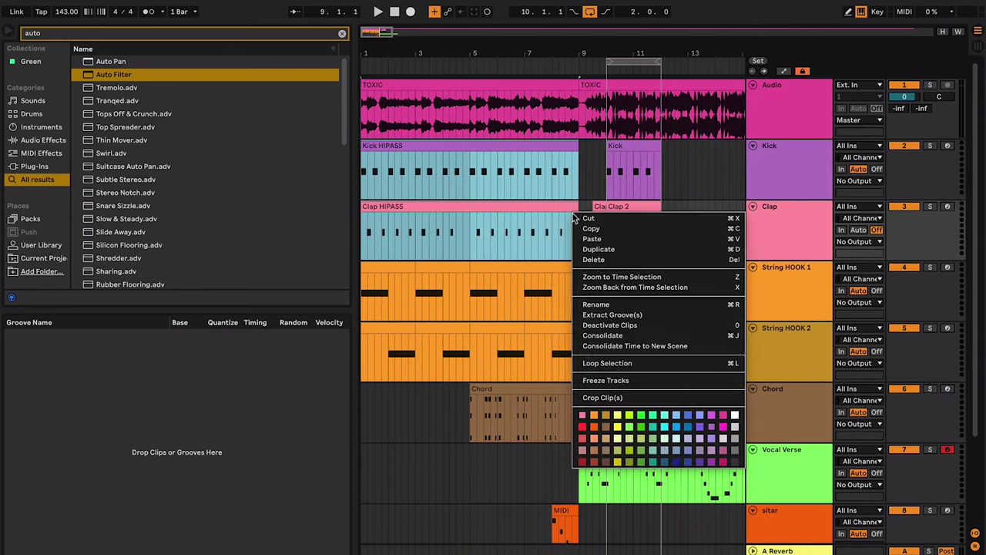
click(733, 456)
click(554, 183)
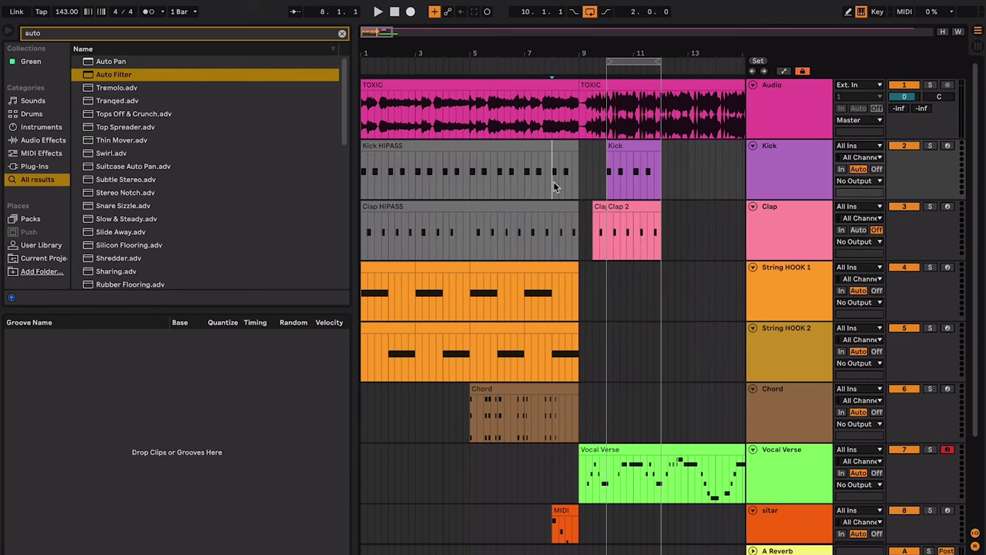
key(space)
- Add a locator named "INTRO" at the start of bar 1
scroll(554, 183, up, 5)
scroll(554, 183, right, 2)
scroll(553, 181, down, 6)
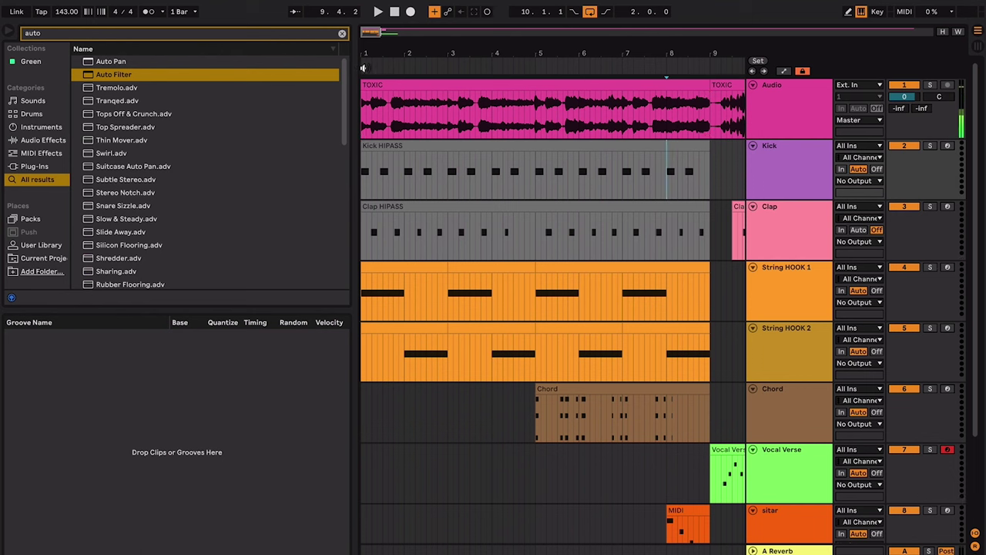
right_click(368, 70)
click(393, 102)
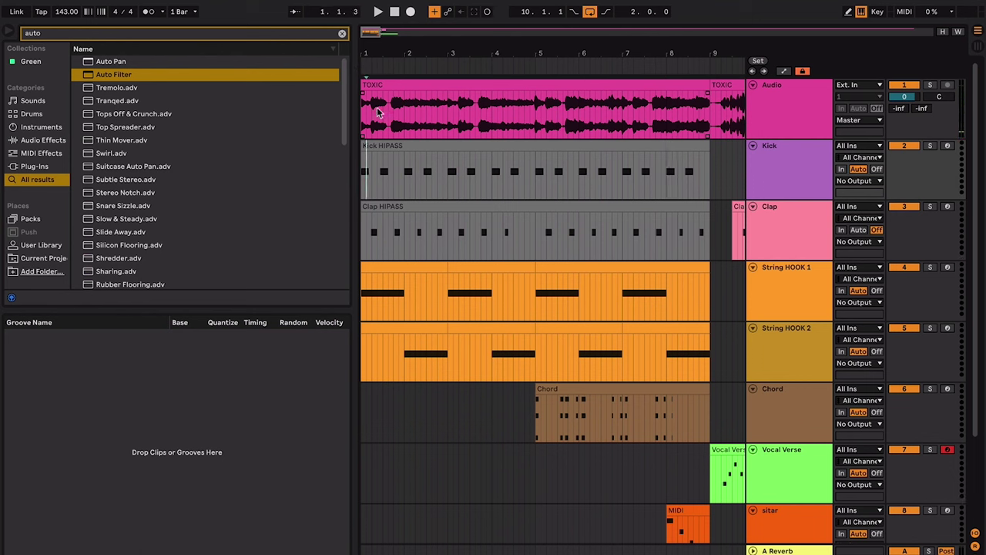
right_click(367, 69)
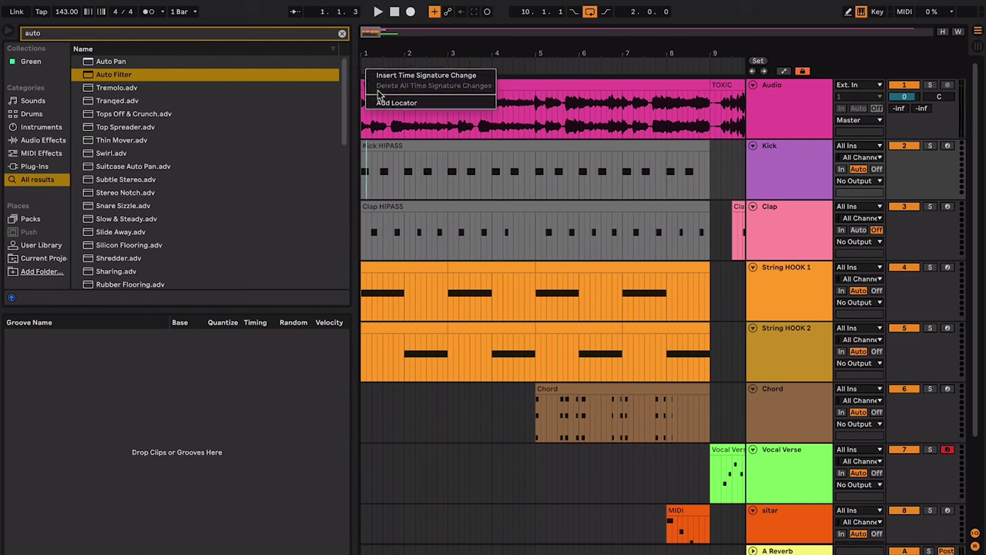
click(381, 101)
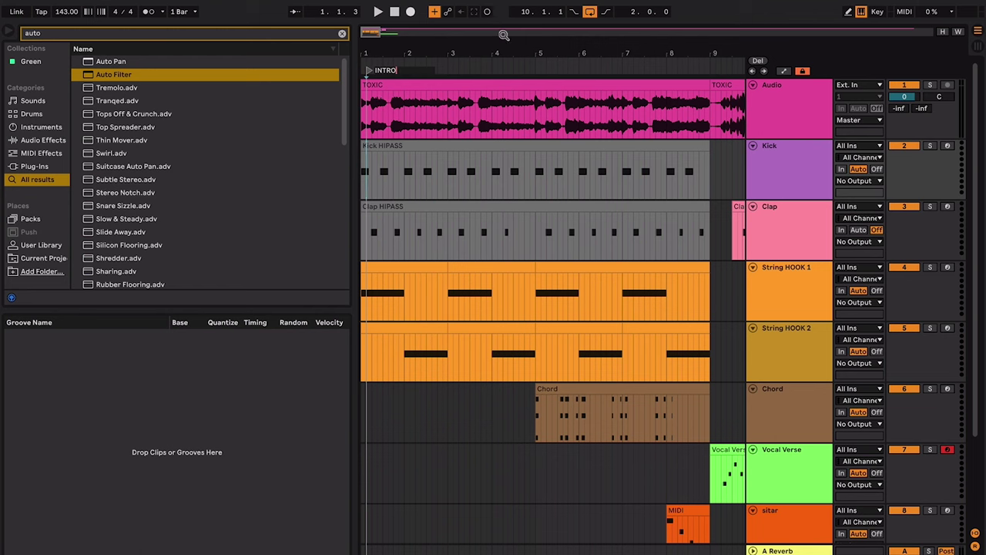
click(455, 114)
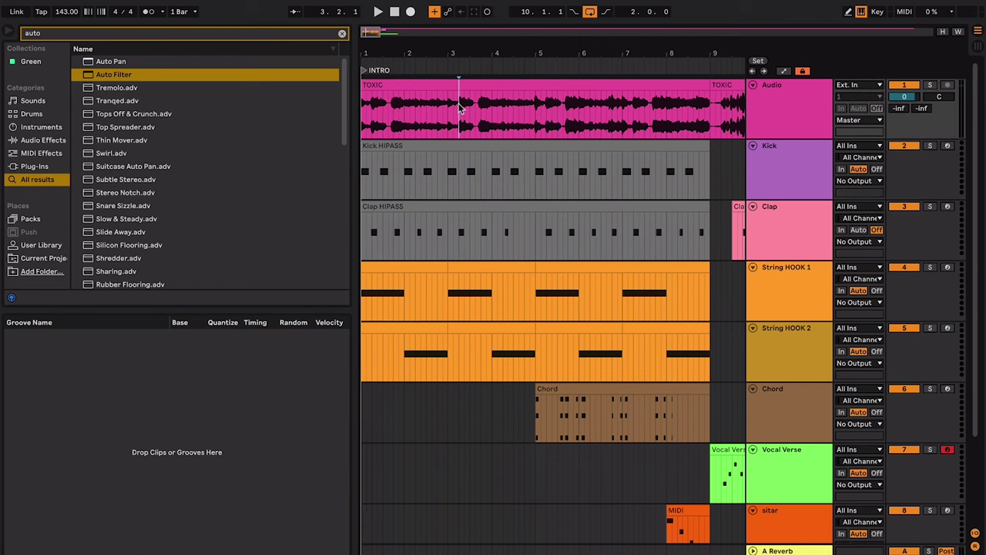
- Add a locator named "VERSE 1" and align it with the start of bar 9
scroll(460, 108, right, 5)
click(506, 65)
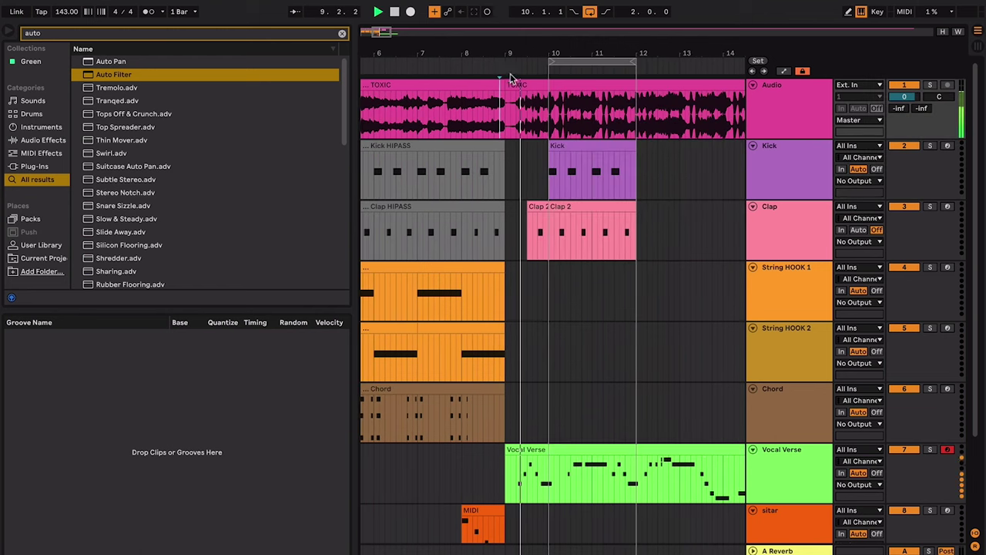
key(space)
right_click(510, 69)
click(526, 100)
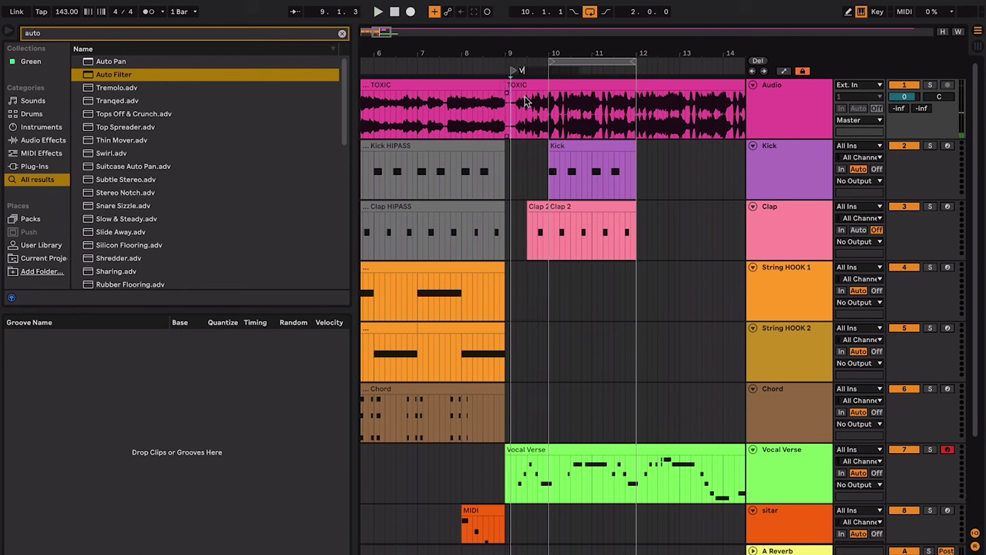
drag(510, 68, 502, 70)
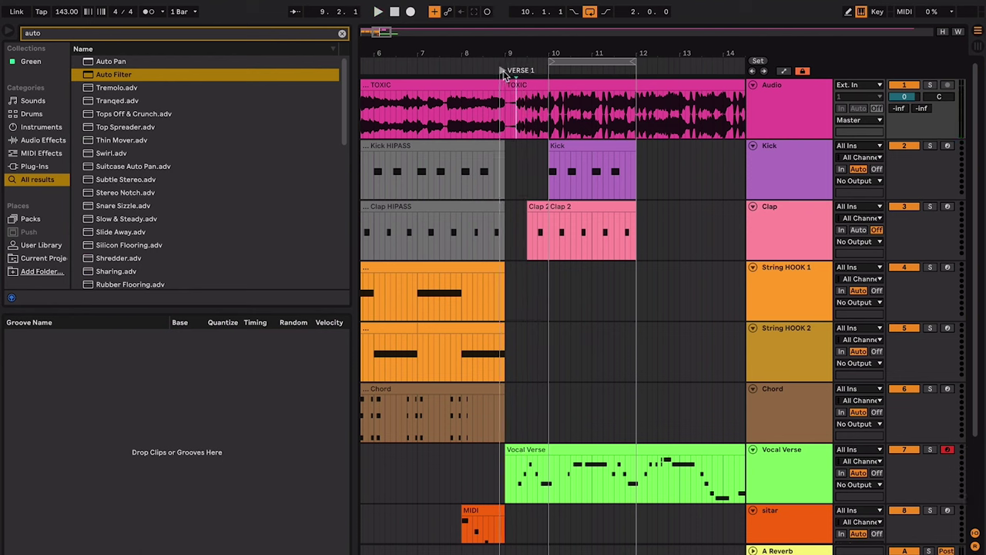
- Play the verse from bar 9 into bar 11 to listen for the next part of the reference
click(504, 97)
key(space)
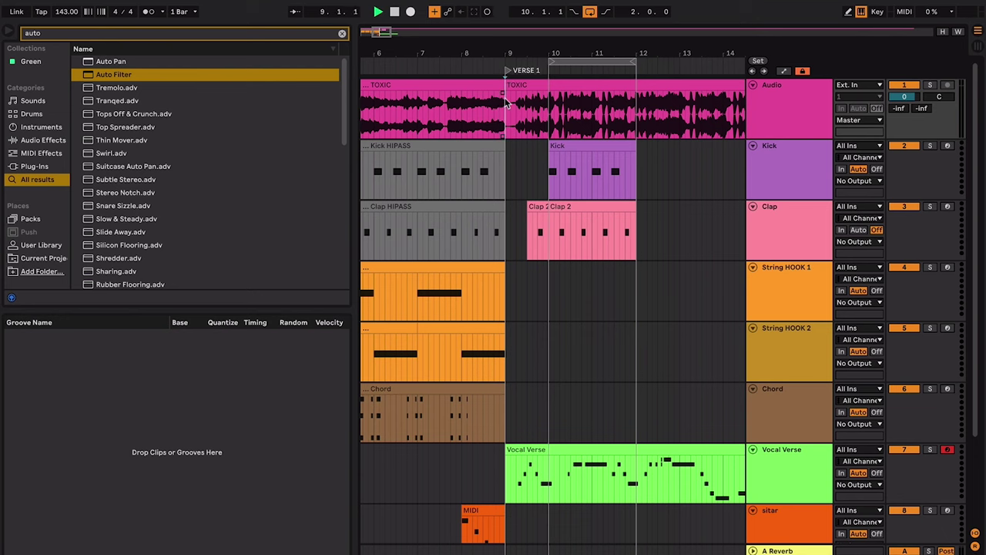
key(plus)
key(plus)
key(minus)
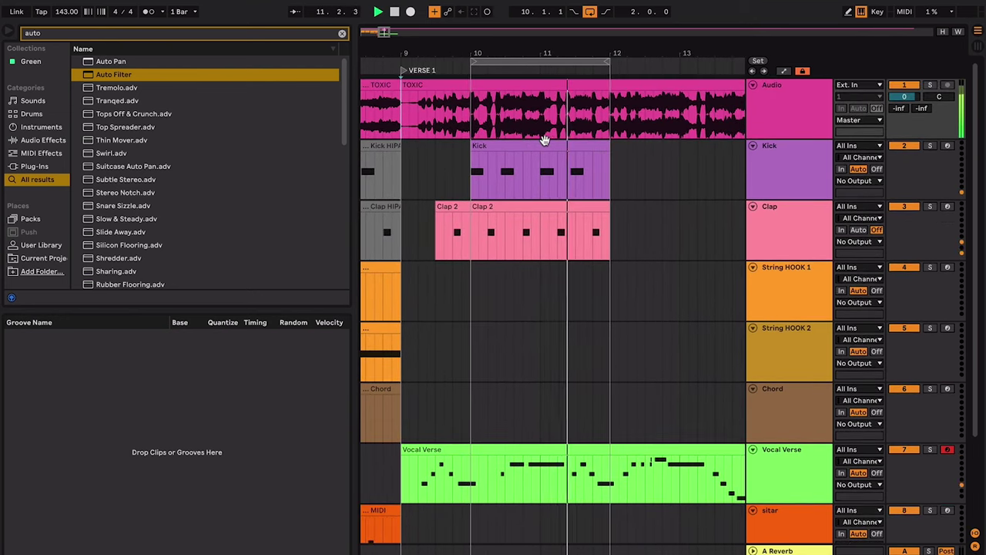
key(space)
- Insert a new MIDI track below the Clap track and name it "Bass"
click(799, 208)
key(ctrl+shift+t)
key(ctrl+r)
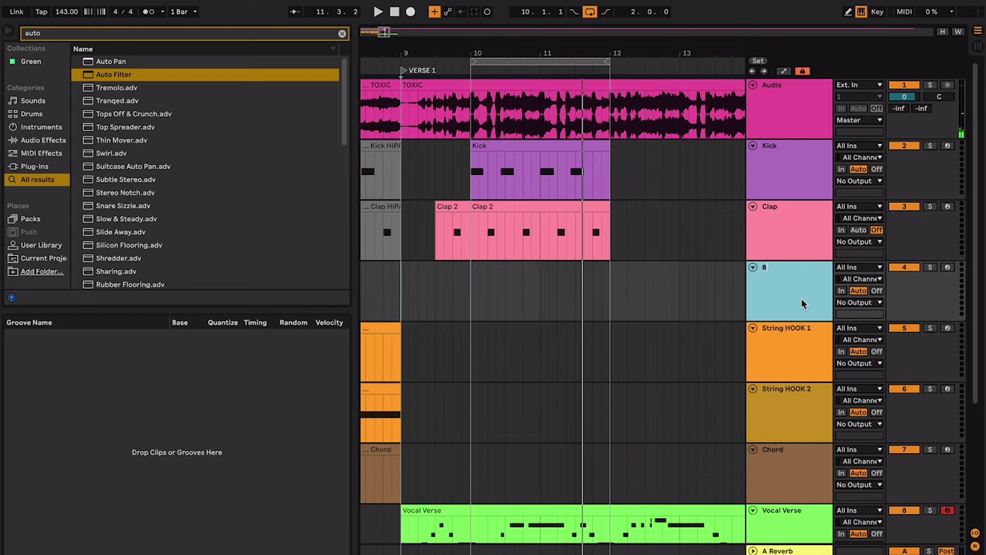
text(Bass)
- Arm the Bass track and record the bass line as MIDI from bar 9 to bar 17
click(407, 300)
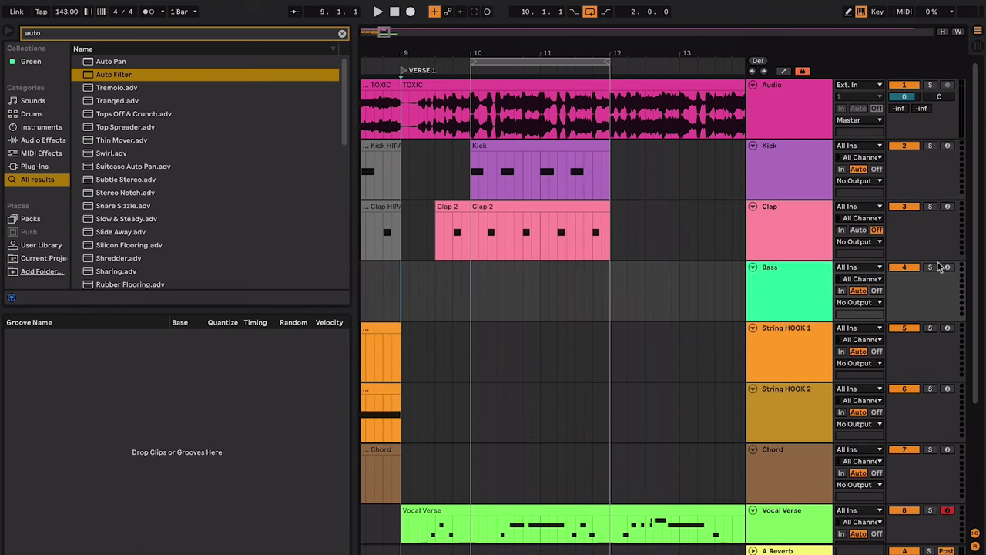
click(947, 268)
key(F9)
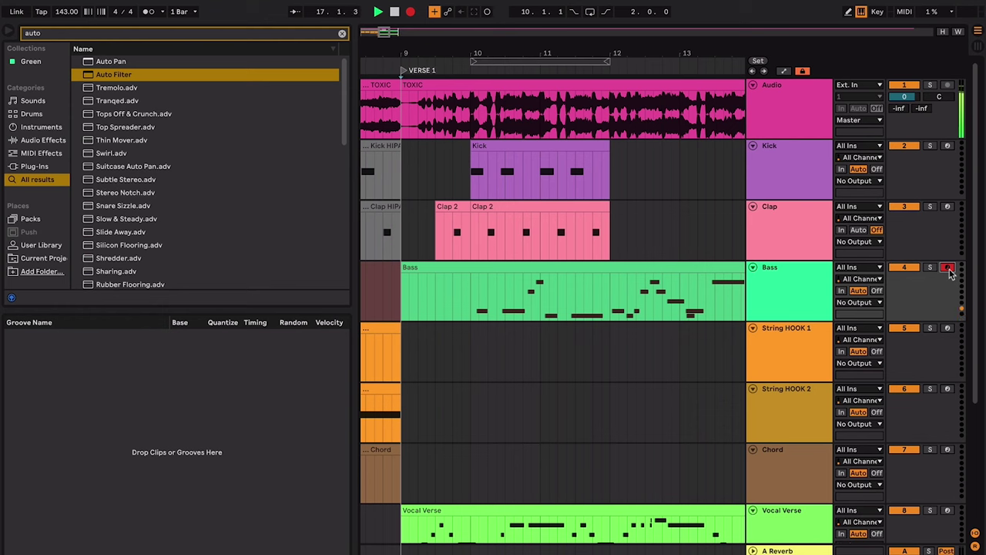
key(F9)
scroll(486, 293, down, 5)
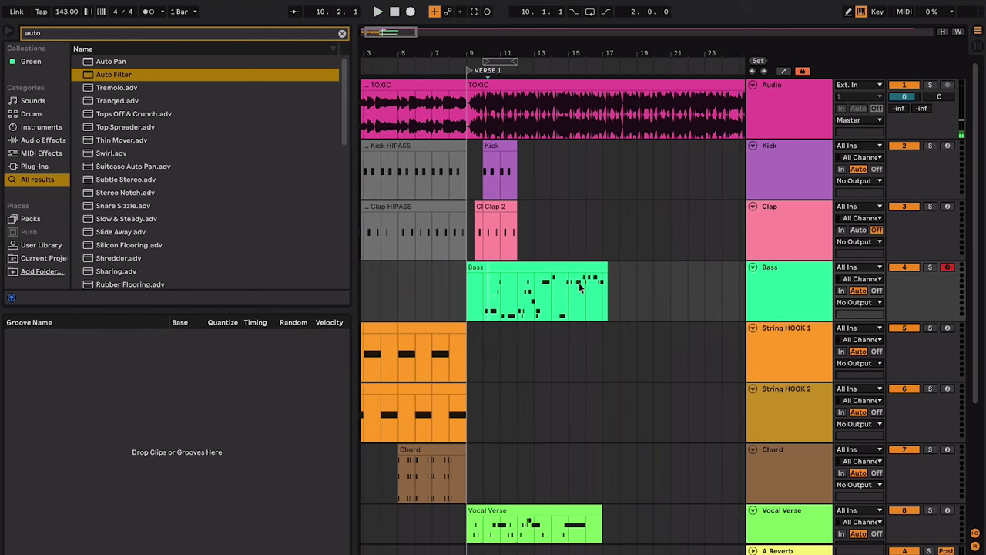
- Set the loop to bars 9 through 17 and trim the Bass clip so it ends at bar 17
click(605, 292)
key(ctrl+l)
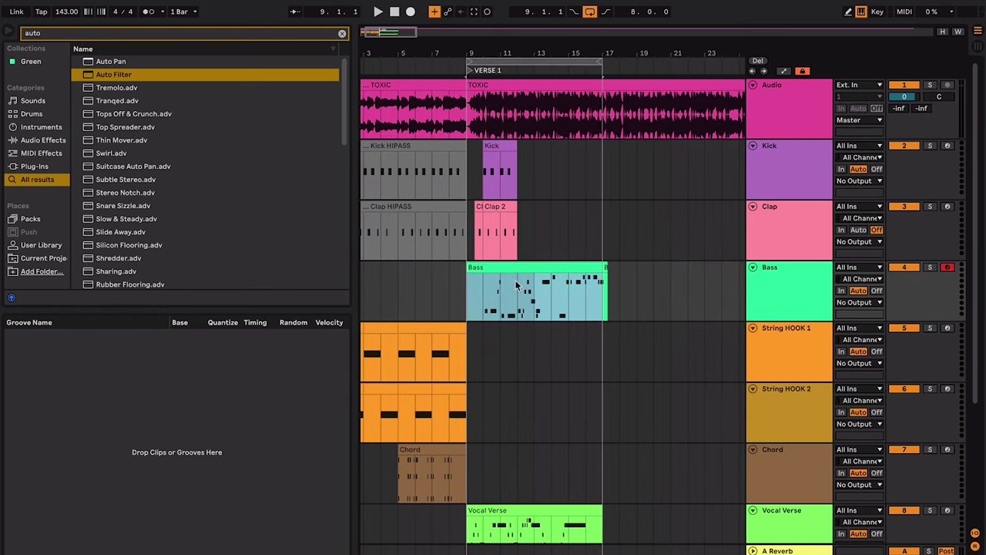
scroll(575, 267, up, 5)
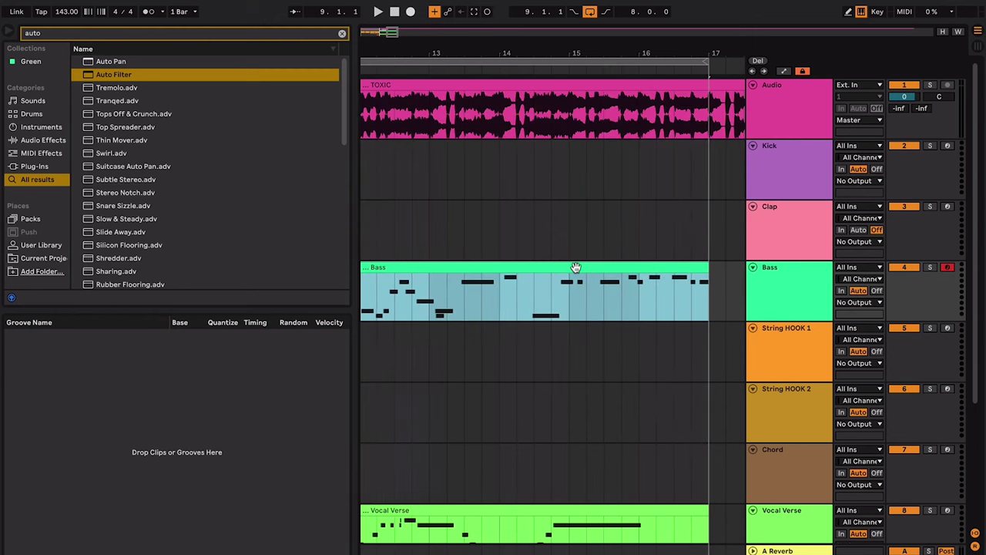
scroll(576, 267, left, 3)
scroll(474, 308, left, 5)
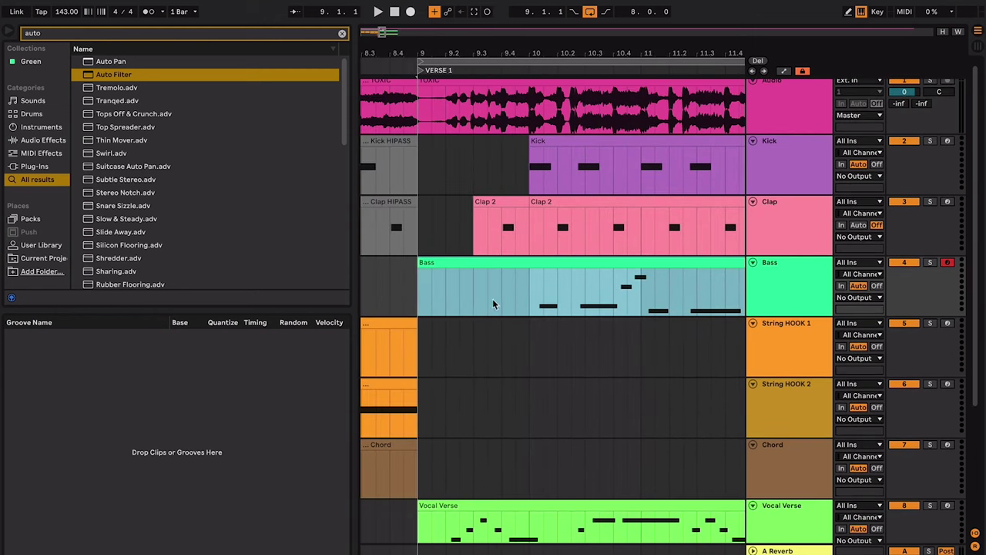
- Play the recorded bass part with the reference through bars 10 and 11 to check its timing
click(520, 296)
key(space)
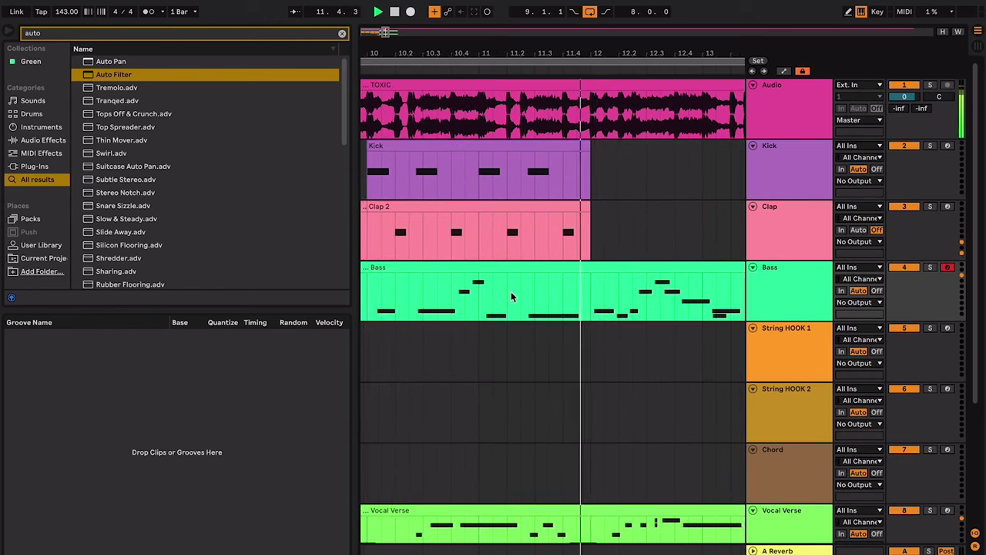
key(space)
scroll(511, 297, left, 1)
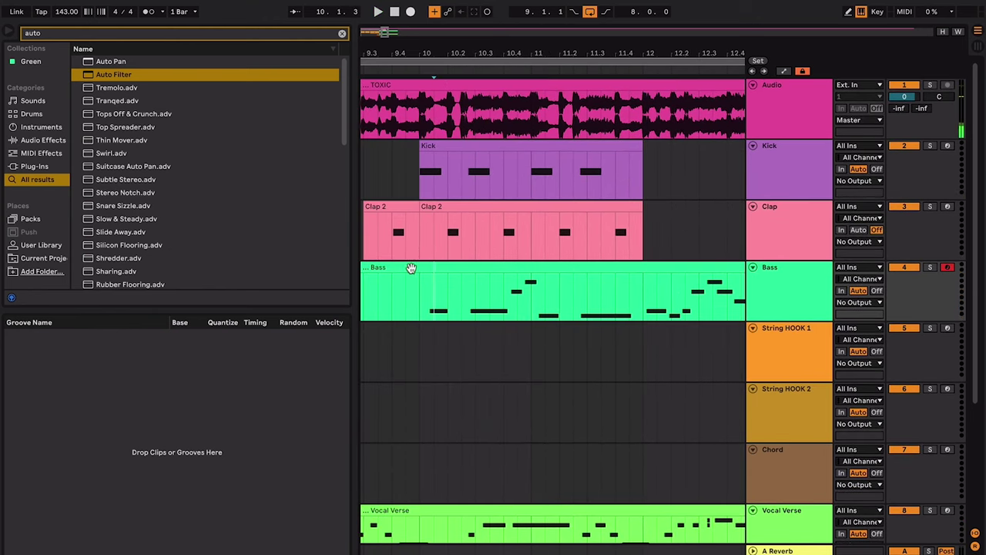
- Split the Bass clip at bar 10 and open the second part in the note editor
click(418, 278)
key(super+e)
click(436, 267)
double_click(435, 267)
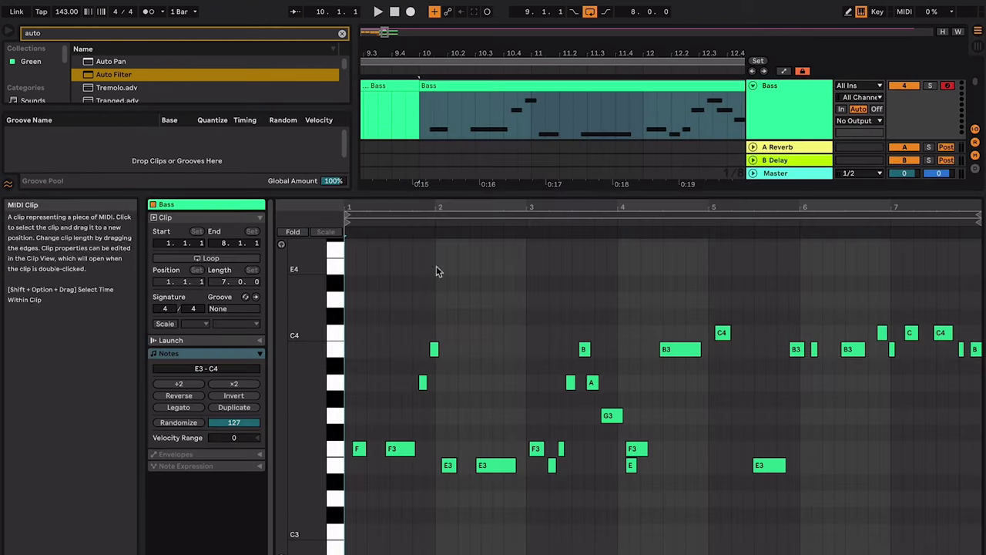
- Move the first F3 bass note to the clip's start and nudge the second F3 note slightly earlier
key(plus)
drag(394, 448, 384, 448)
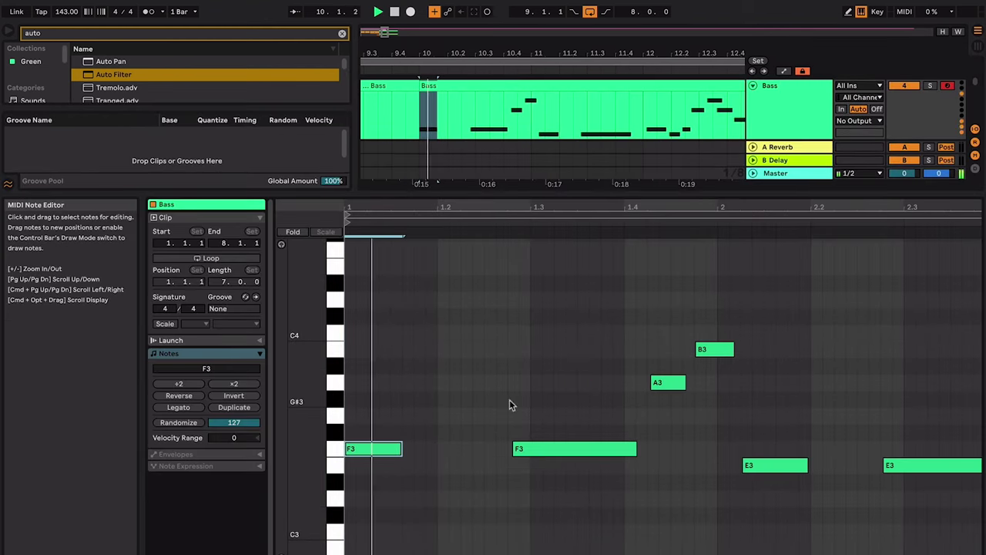
click(527, 448)
key(Left)
key(Right)
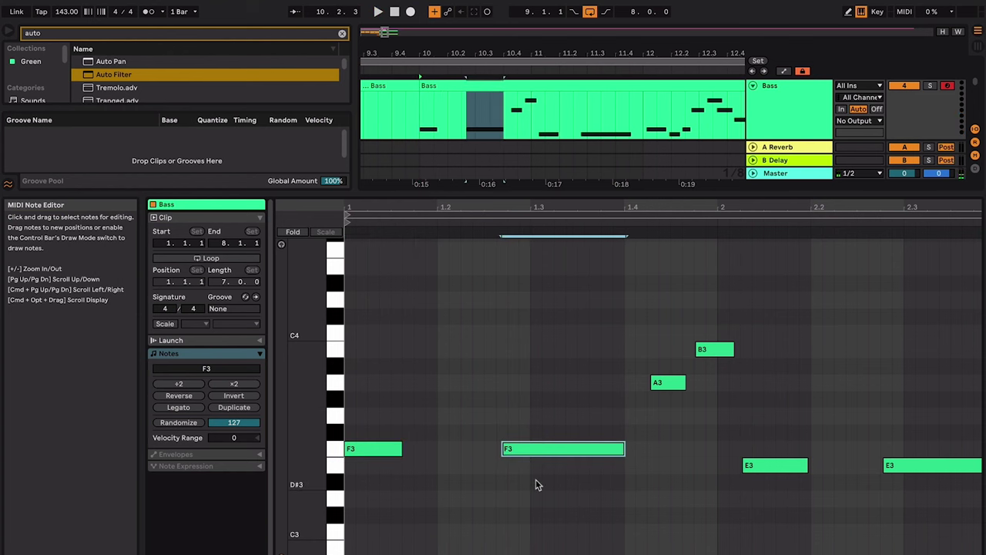
key(Right)
key(space)
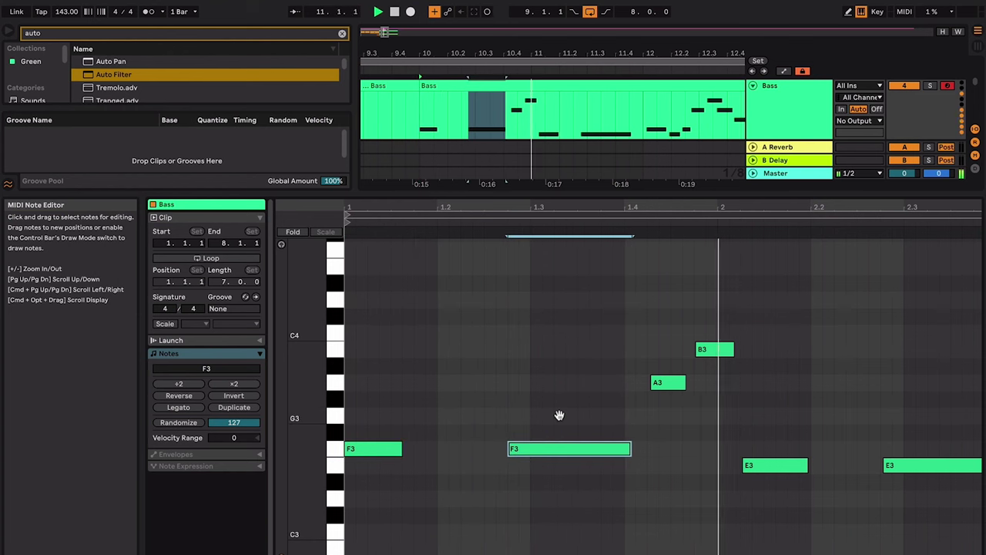
key(space)
- Align the first E3 note with the start of the clip's bar 2, raise that bar's two E3 notes to F3, and close the editor
click(776, 467)
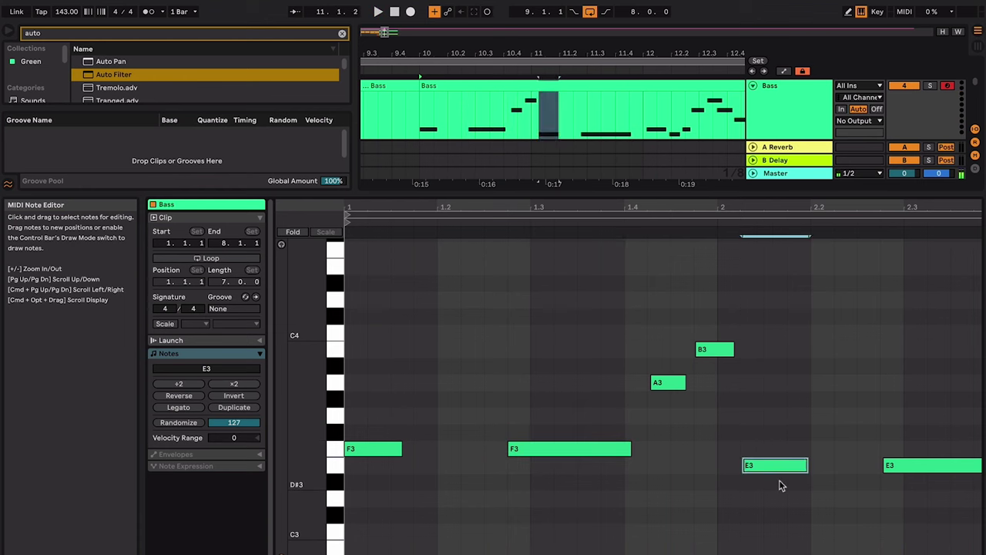
key(Left)
key(Left)
drag(837, 435, 963, 520)
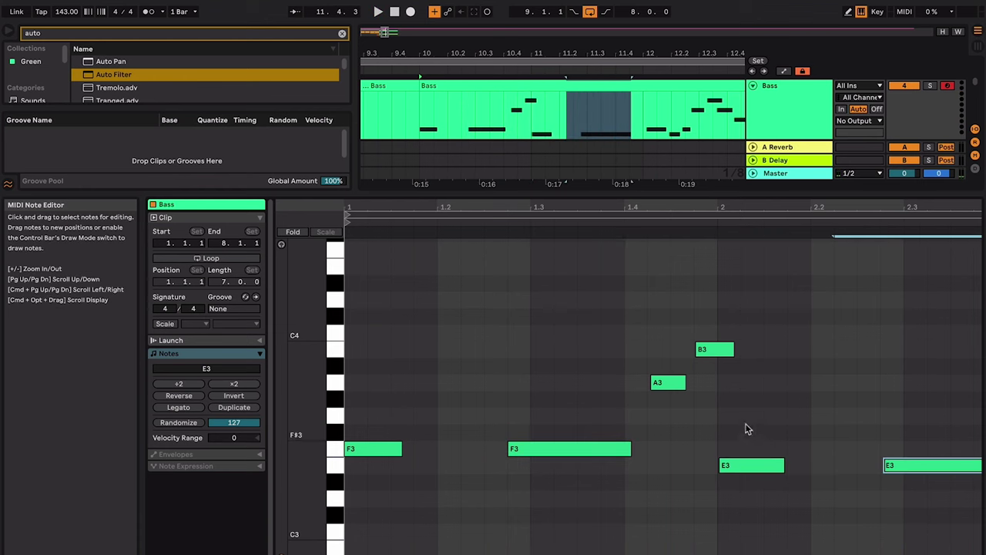
key(super+alt+l)
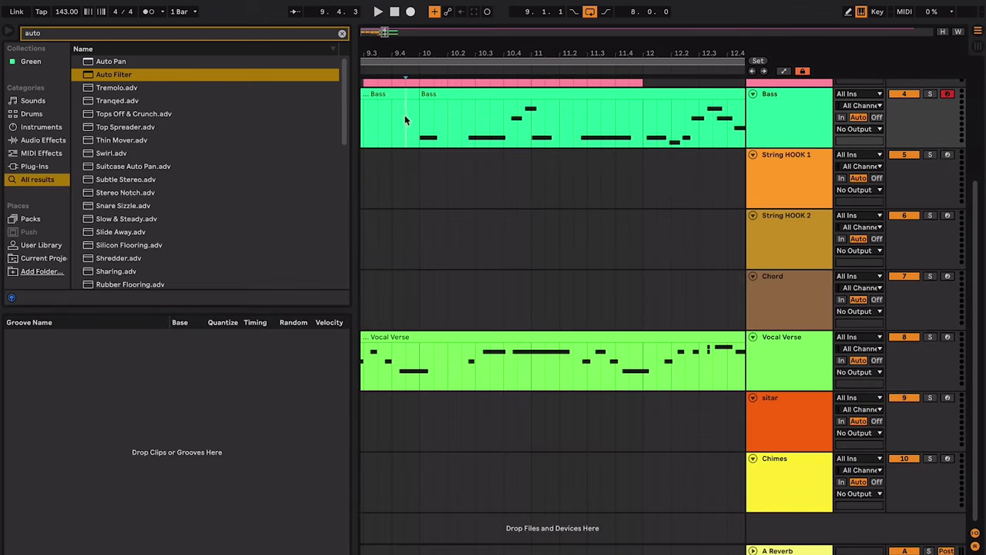
scroll(423, 121, up, 5)
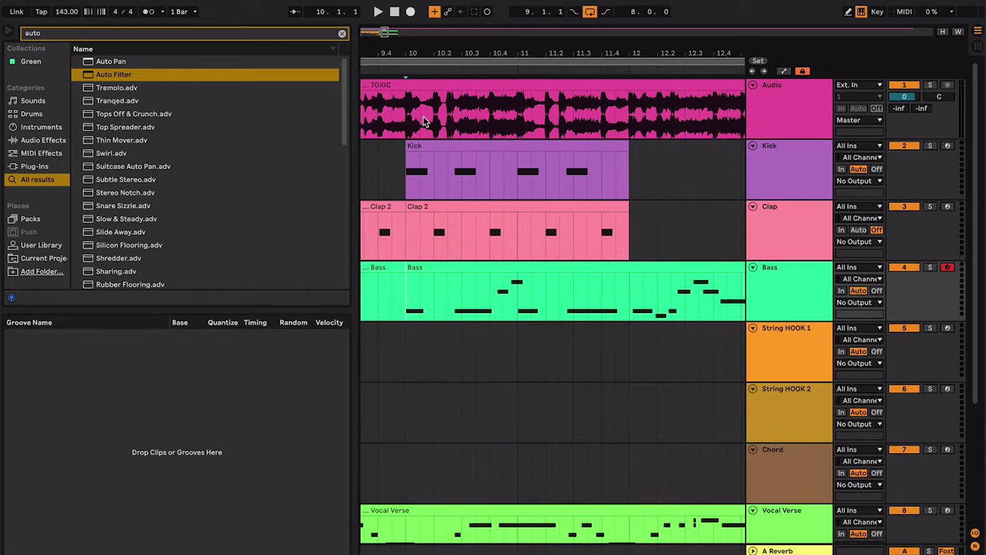
scroll(423, 121, down, 3)
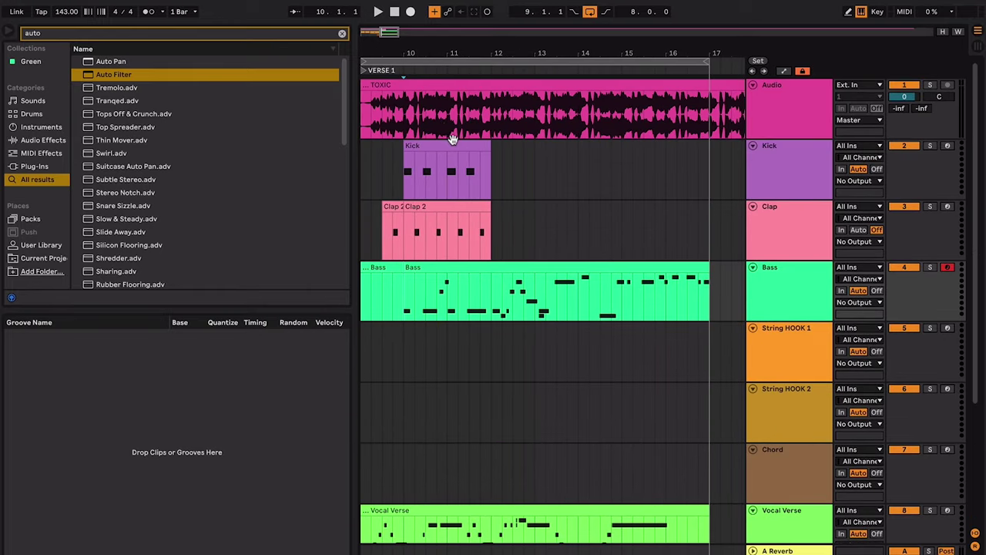
click(441, 117)
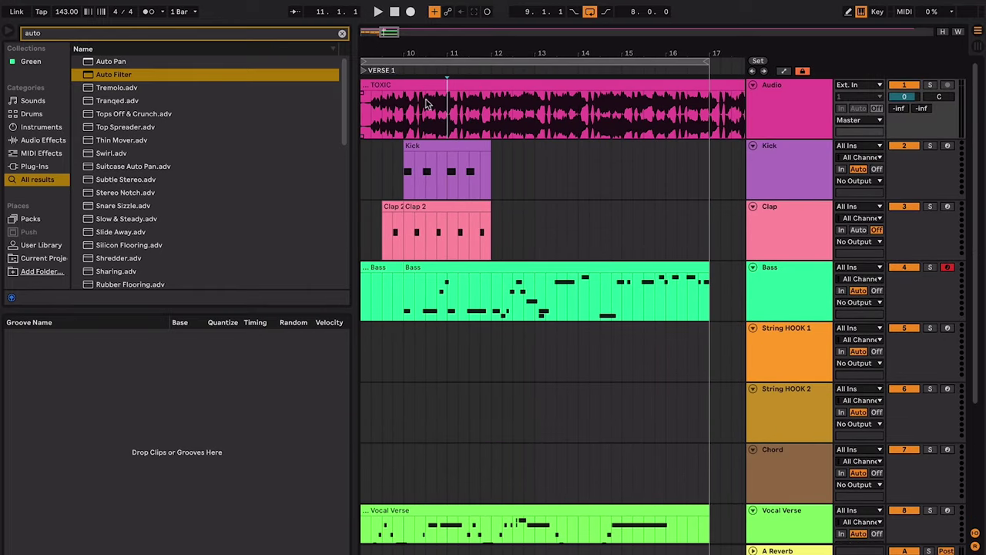
click(421, 89)
click(454, 104)
click(444, 85)
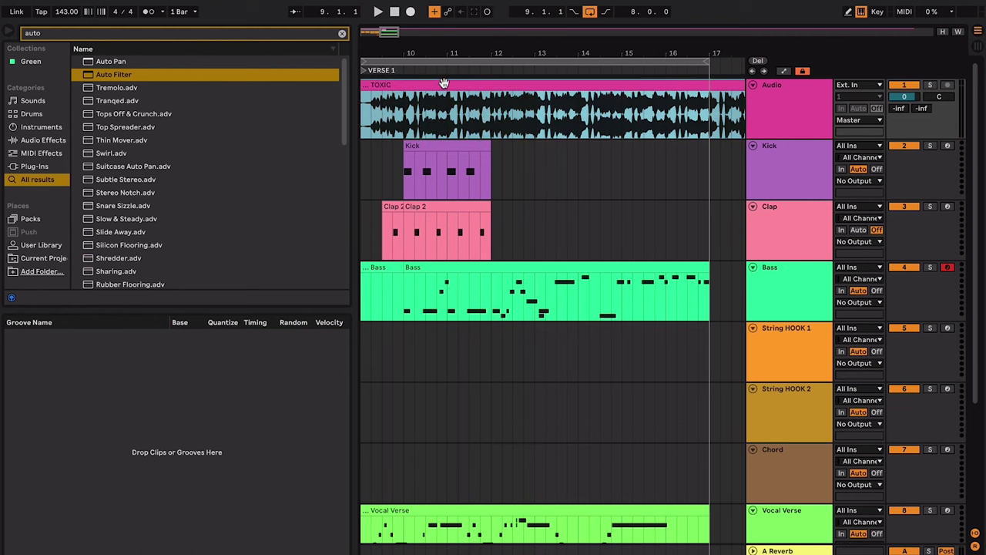
click(456, 108)
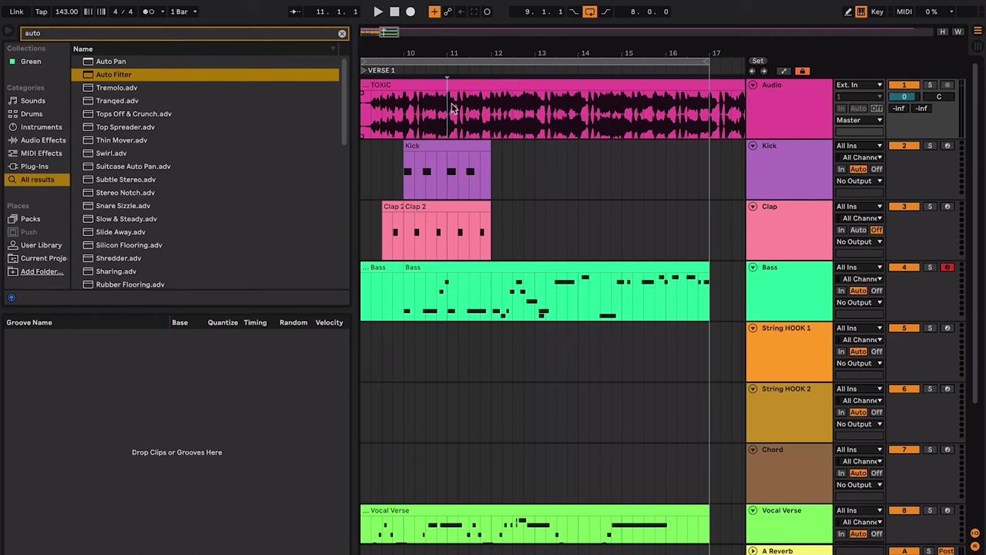
scroll(453, 108, left, 2)
scroll(454, 108, left, 2)
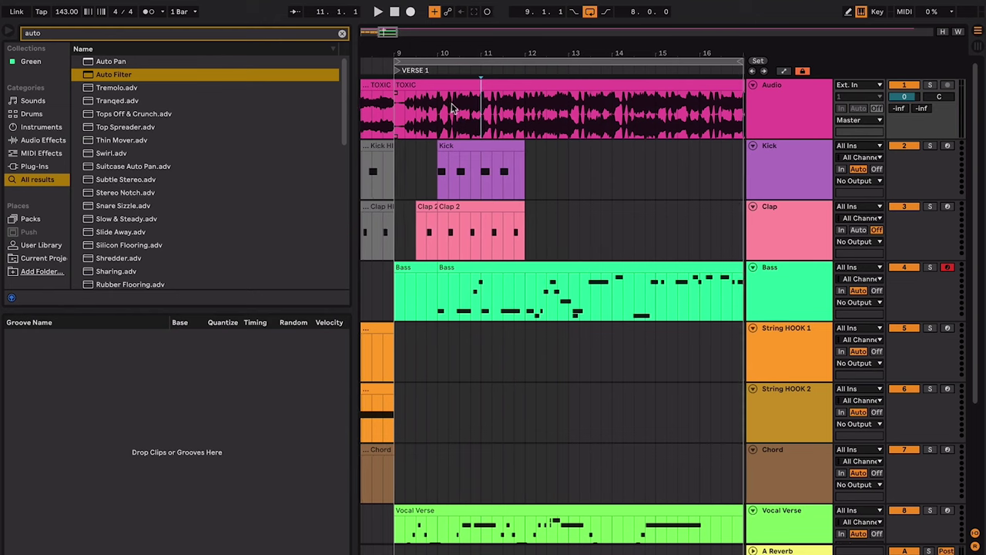
scroll(455, 108, down, 3)
scroll(454, 107, left, 1)
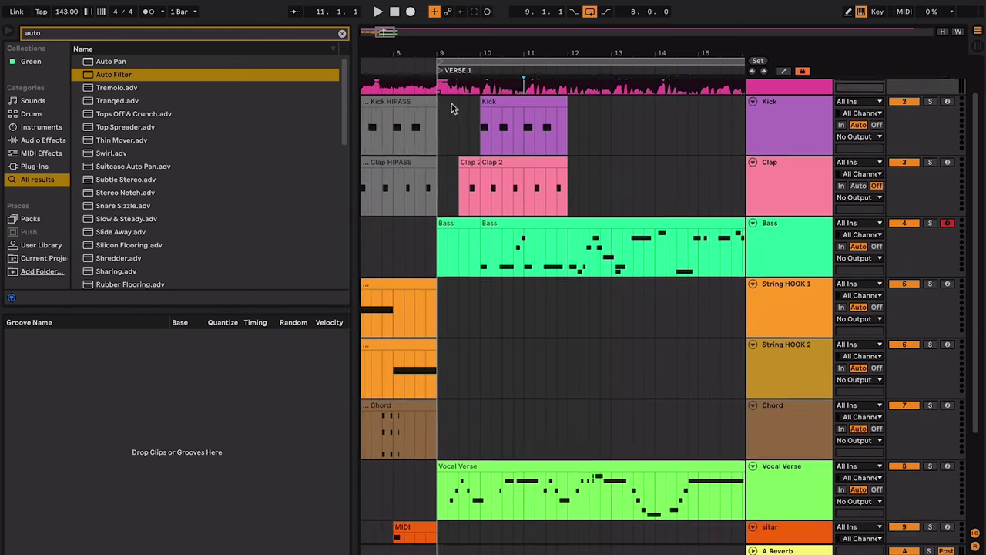
- Play the verse from bar 10 to compare the kick, clap and bass clips with the reference
click(481, 166)
key(plus)
key(plus)
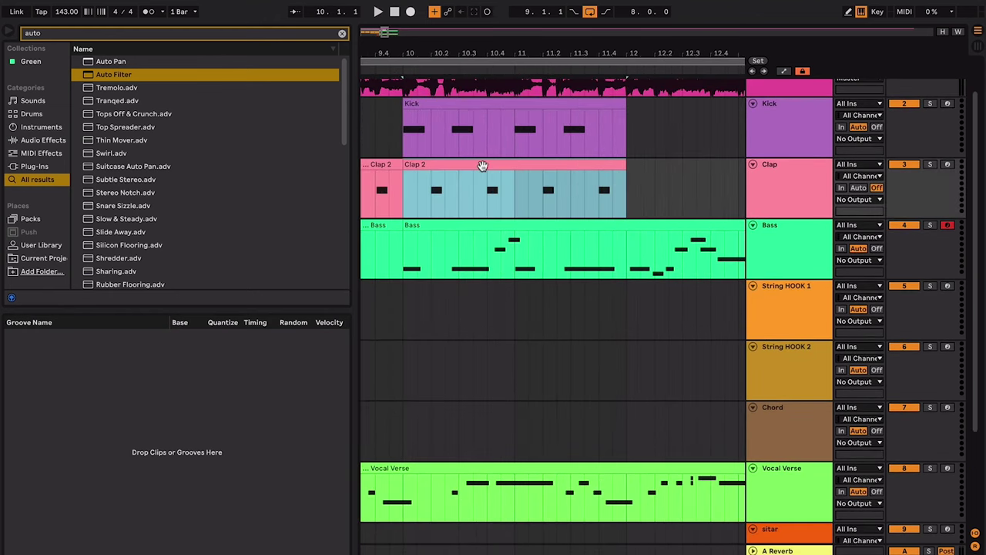
key(space)
scroll(483, 167, right, 1)
scroll(483, 166, up, 1)
scroll(483, 167, right, 2)
scroll(483, 168, up, 1)
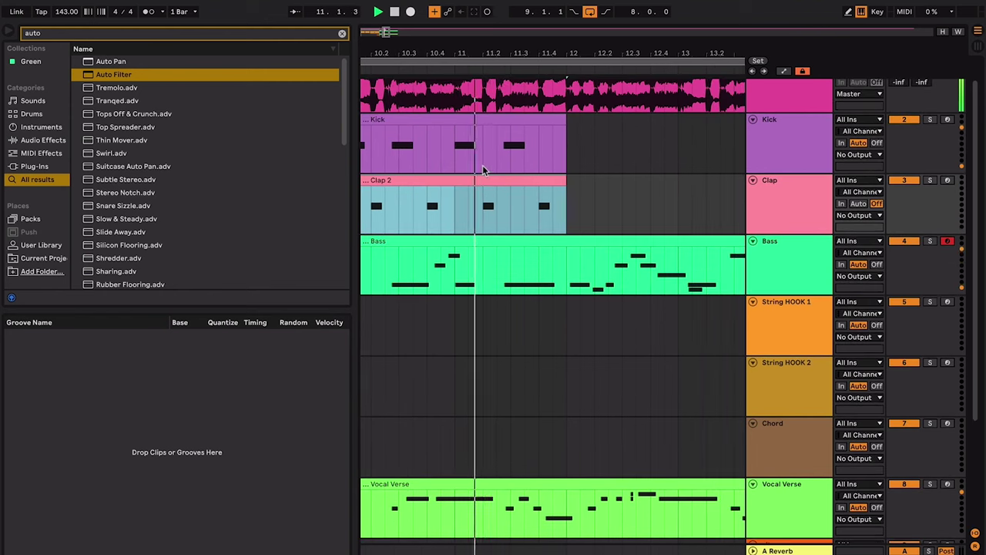
scroll(482, 165, right, 3)
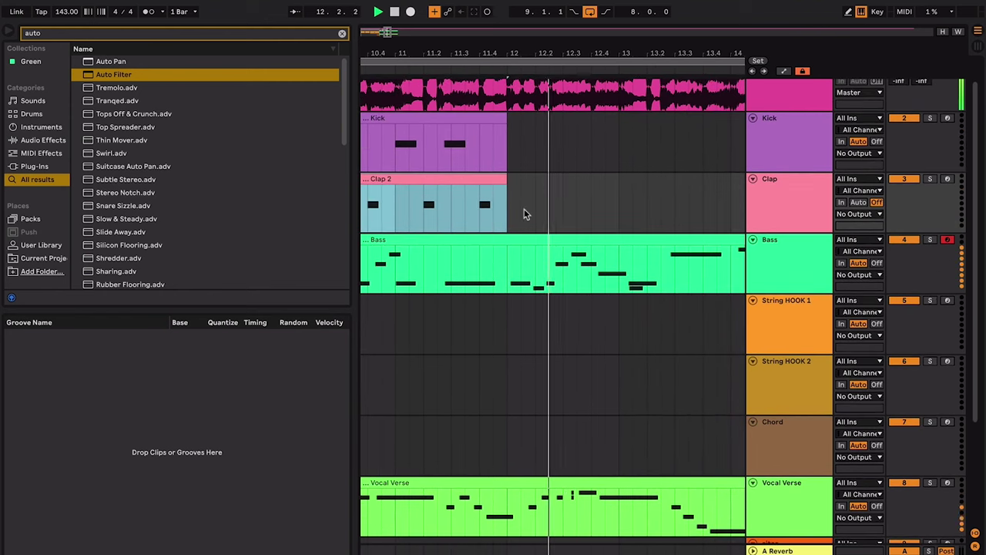
scroll(589, 241, right, 1)
scroll(588, 241, up, 1)
- Duplicate the two-bar Kick and Clap 2 clips three times so the drums run from bar 10 to bar 18
key(minus)
key(minus)
key(minus)
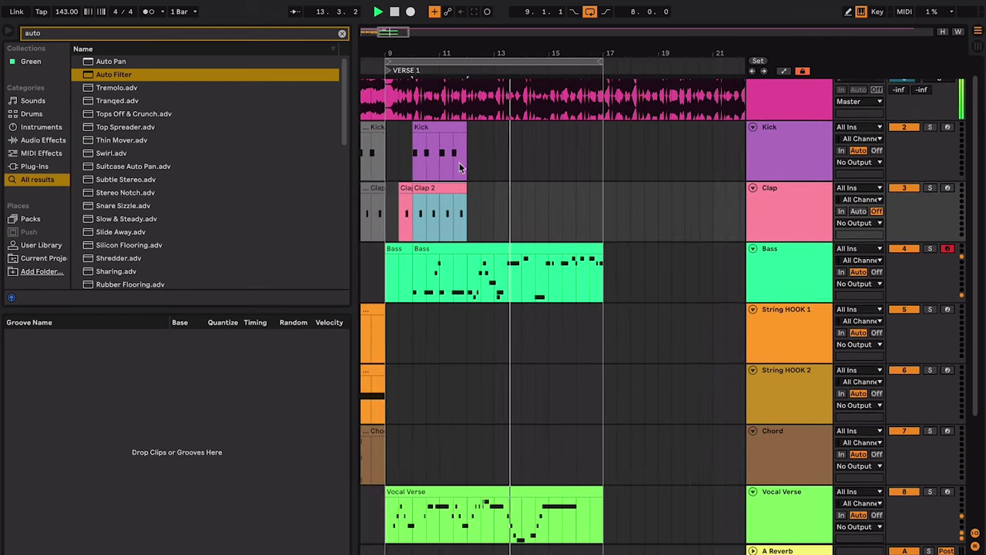
key(ctrl+d)
key(space)
key(ctrl+d)
key(ctrl+d)
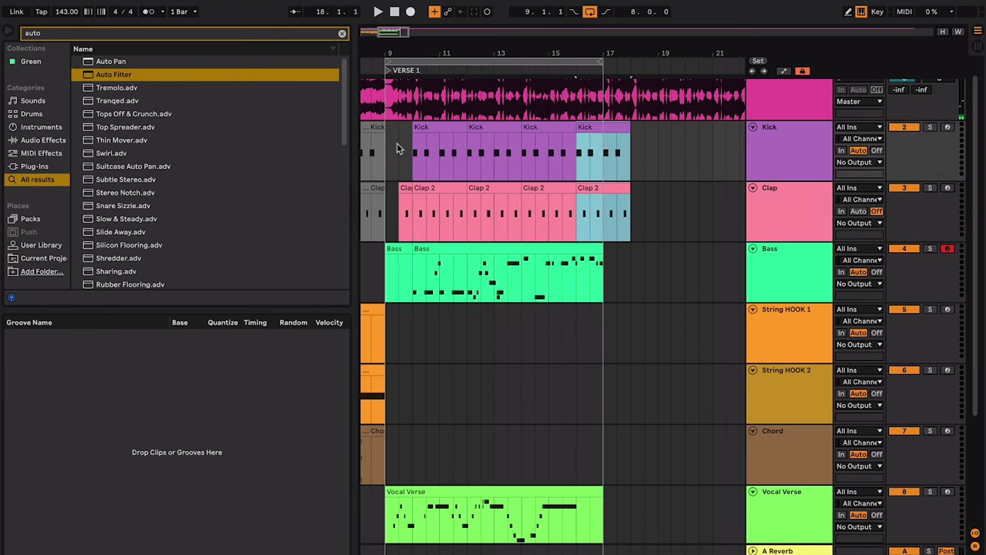
- Delete the parts of the Kick and Clap clips that extend past bar 17
click(380, 150)
key(plus)
key(plus)
scroll(380, 151, down, 3)
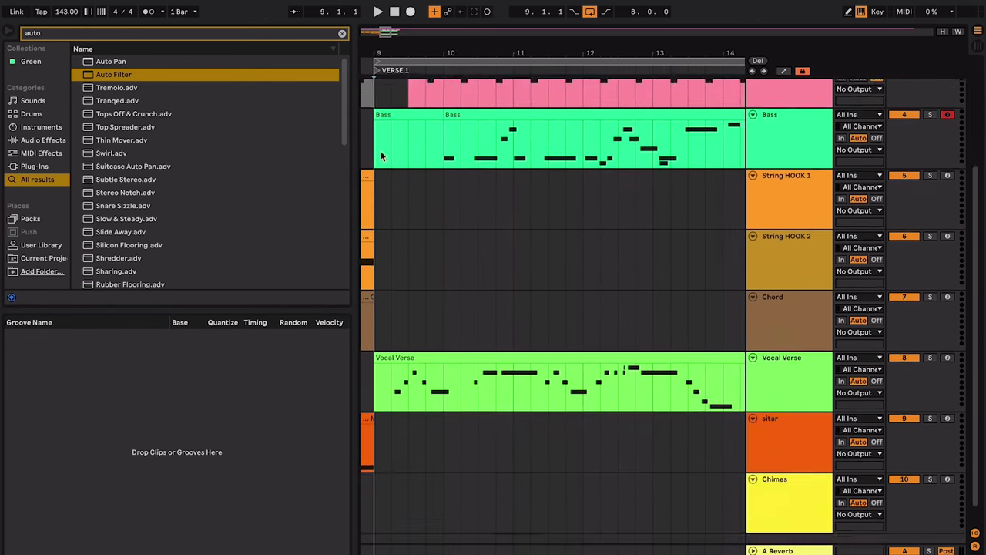
scroll(381, 152, up, 4)
scroll(380, 151, down, 2)
key(minus)
key(minus)
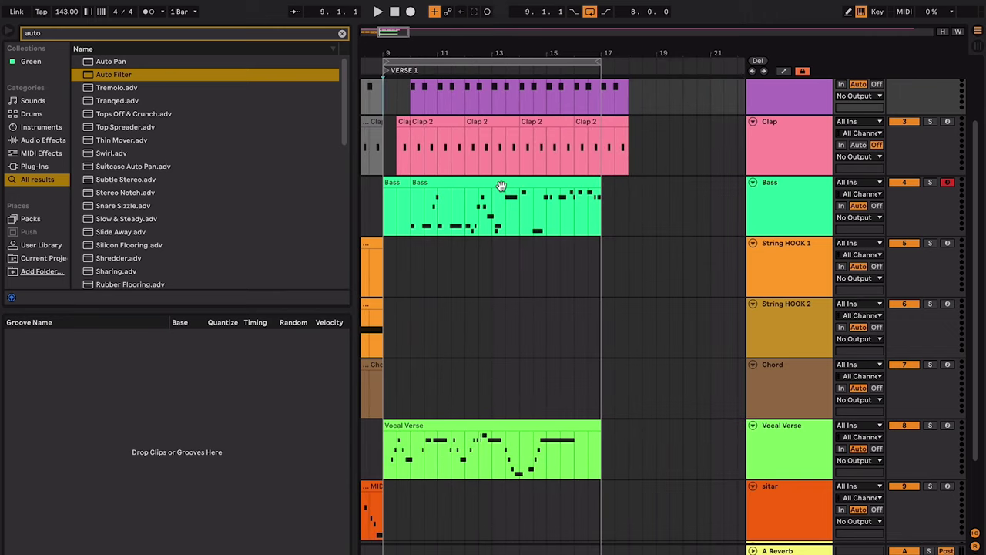
scroll(501, 187, up, 1)
drag(656, 196, 656, 197)
key(Delete)
- Play verse 1 from bar 9 to hear the extended drums and bass against the reference
key(space)
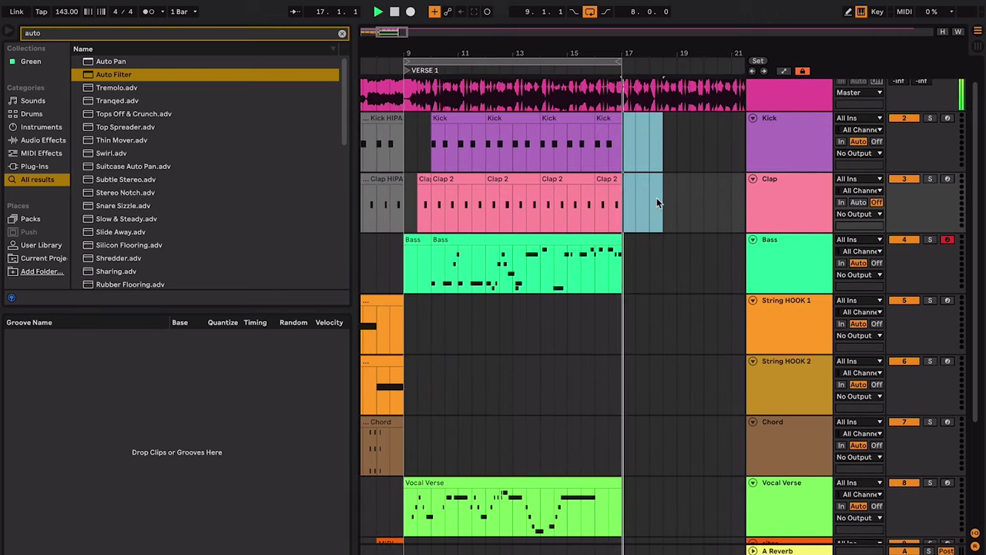
click(409, 169)
key(space)
key(space)
key(plus)
key(plus)
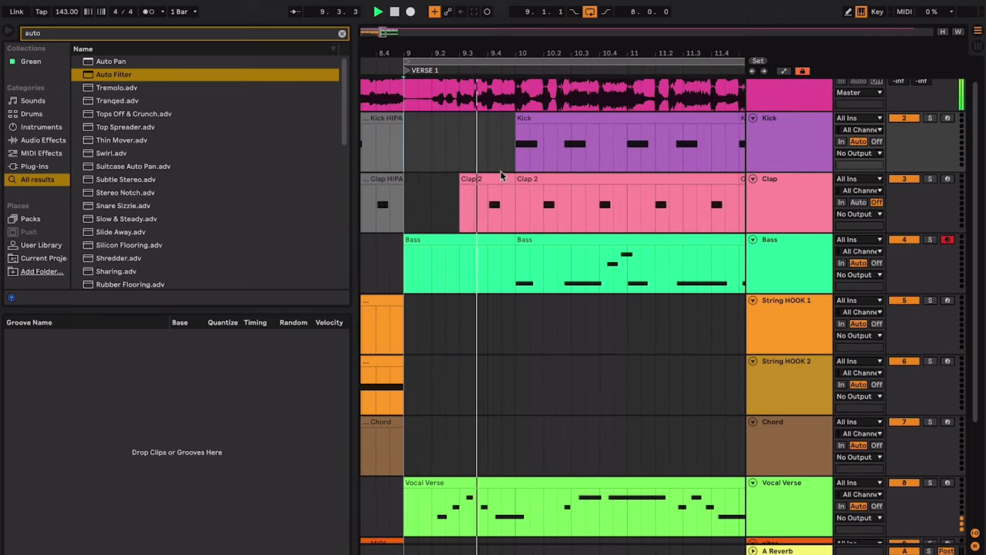
scroll(500, 173, right, 3)
scroll(500, 172, down, 3)
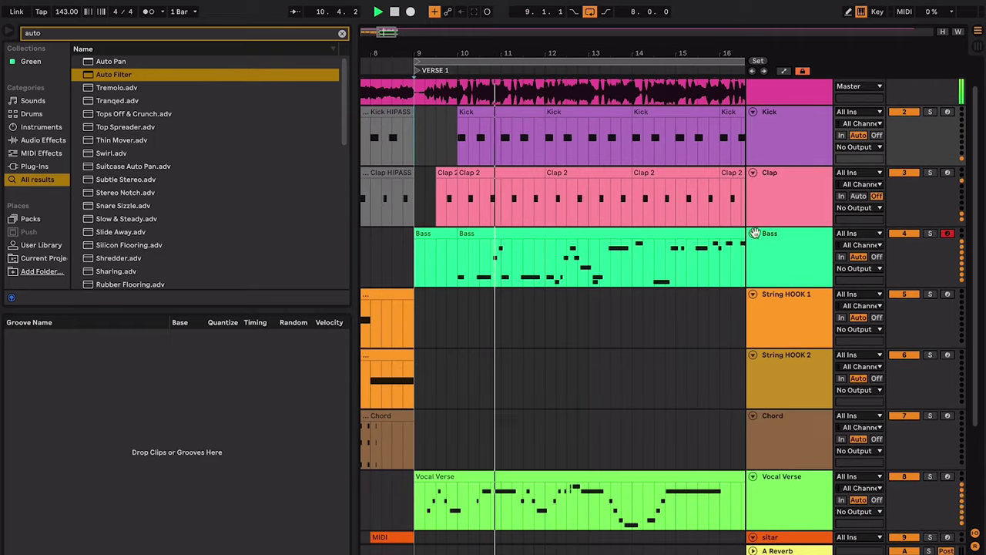
- Arm the Chord track and record the verse chords as MIDI from bar 9 to bar 17
scroll(773, 300, down, 3)
click(786, 462)
click(799, 318)
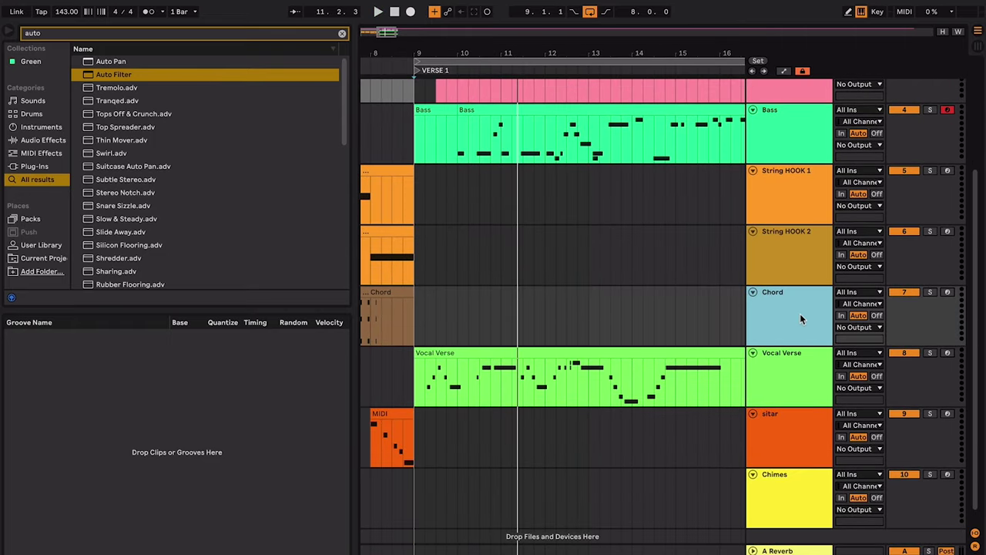
click(419, 330)
key(space)
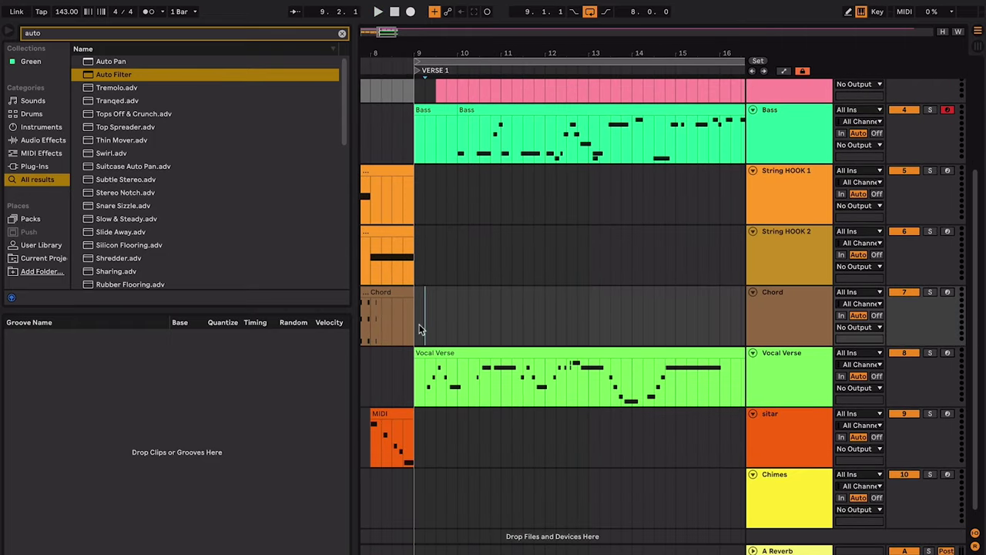
double_click(421, 328)
key(super+alt+l)
click(414, 314)
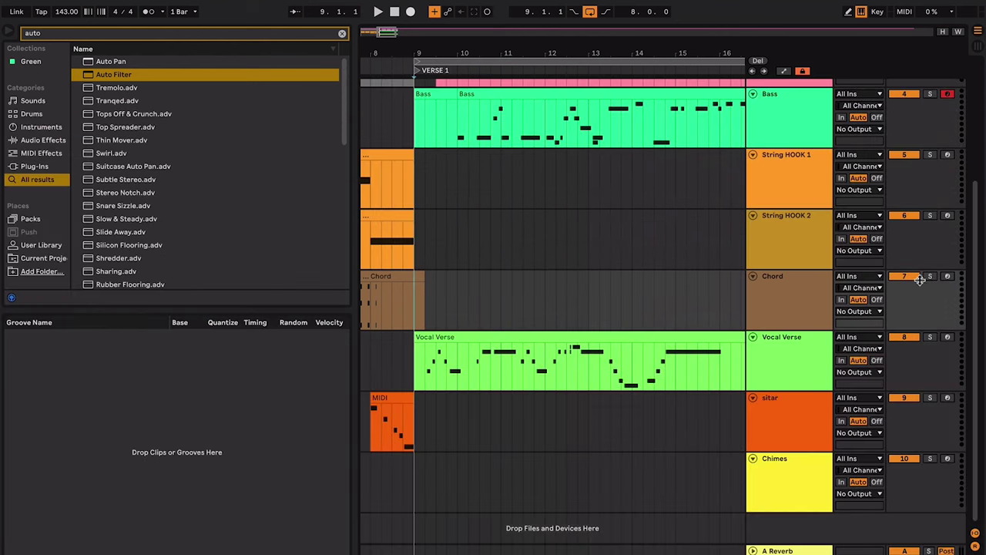
key(F9)
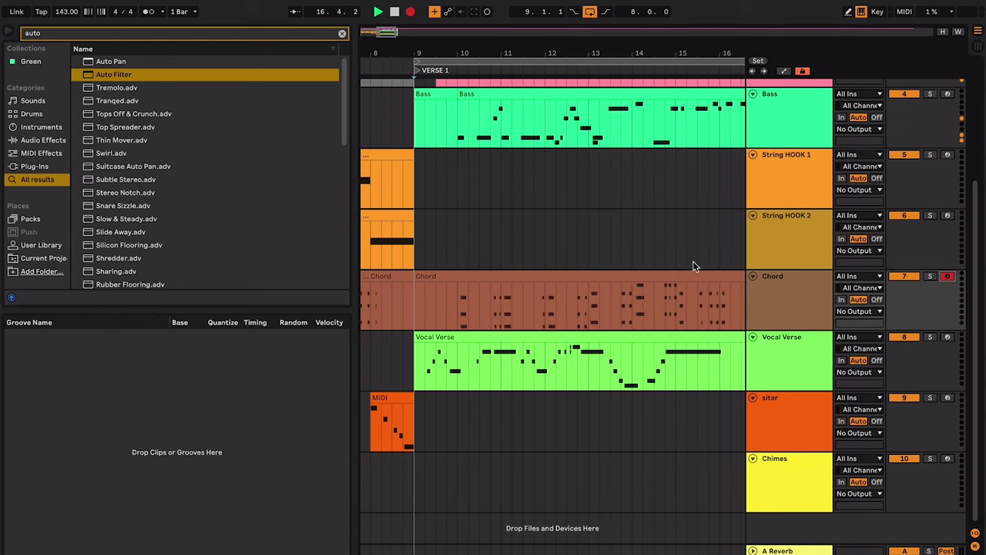
key(space)
click(591, 283)
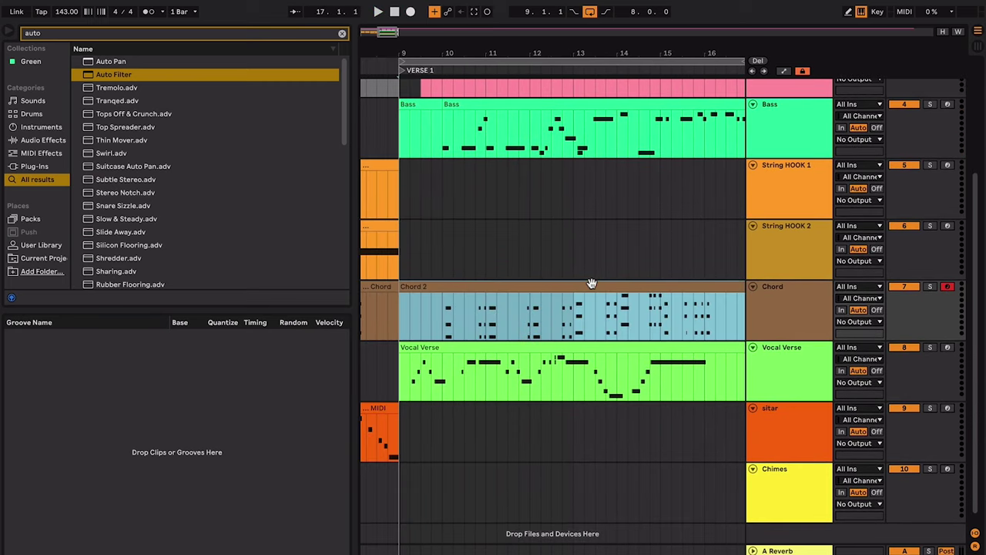
click(473, 320)
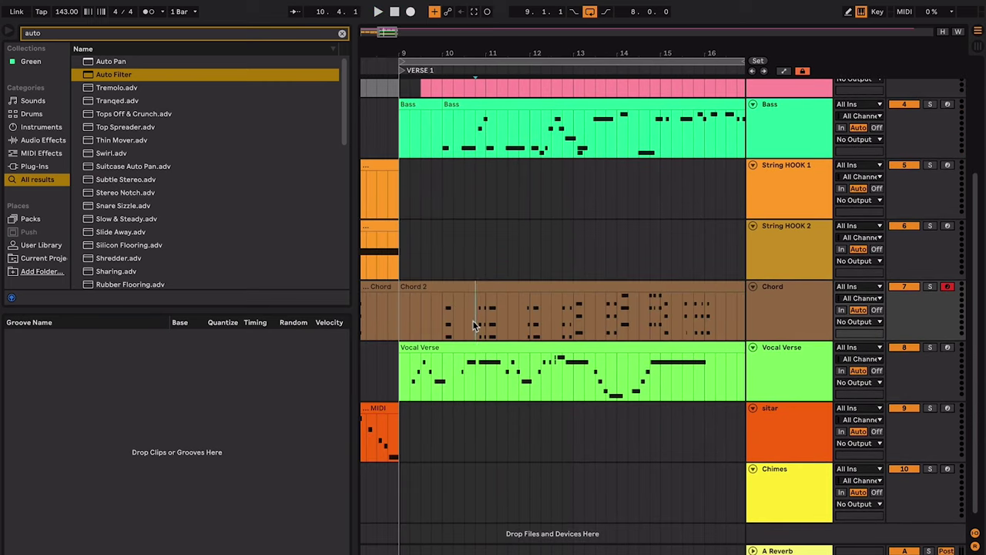
- Lower the bar 15 to 16 notes of the Chord 2 clip to E3, G#3 and B3
key(space)
key(space)
key(space)
drag(660, 312, 743, 323)
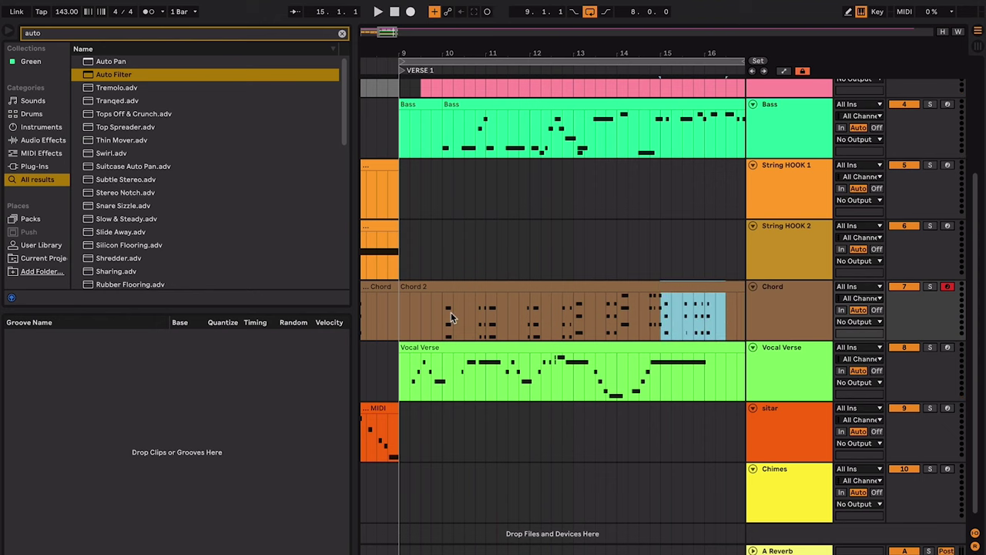
drag(450, 312, 540, 314)
double_click(675, 287)
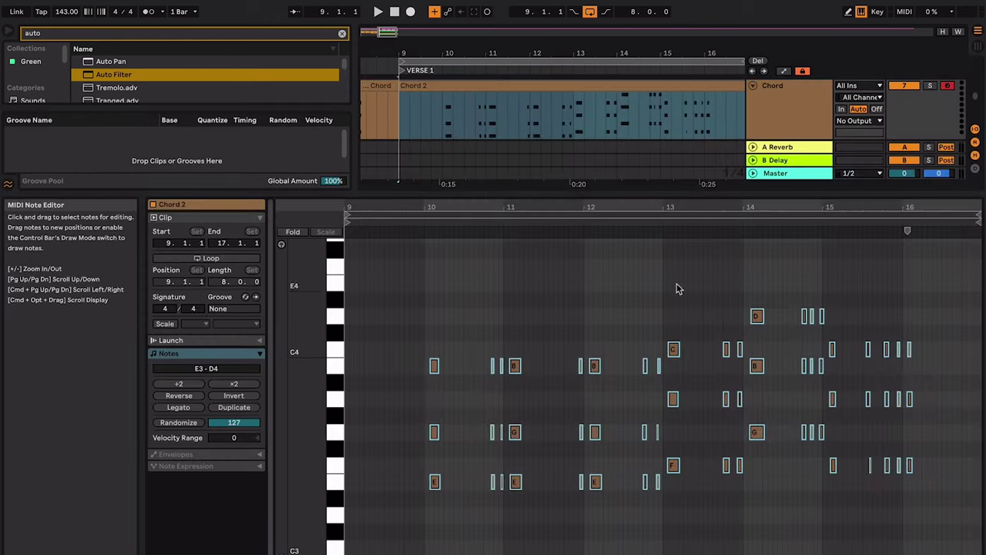
click(785, 459)
drag(926, 327, 830, 475)
drag(944, 425, 859, 417)
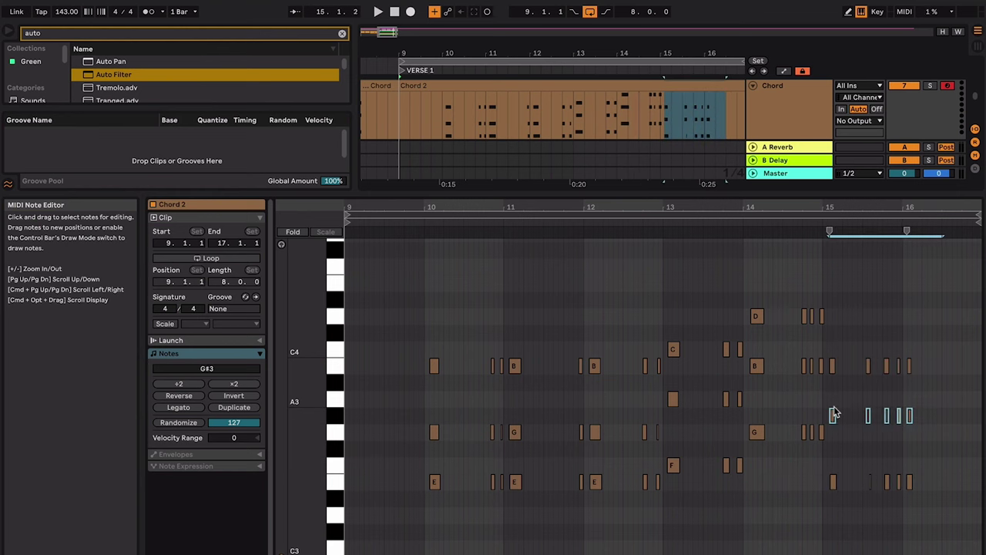
key(super+alt+l)
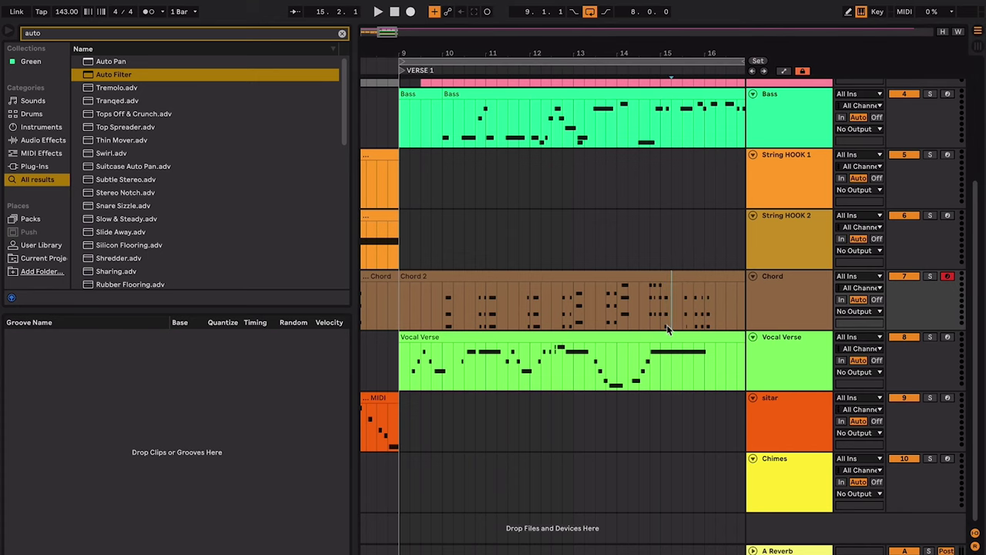
- Select the Chord 2 clip and play verse 1 from bar 9 to check the edited chords
scroll(666, 325, right, 1)
scroll(666, 324, down, 3)
click(590, 300)
scroll(591, 301, left, 2)
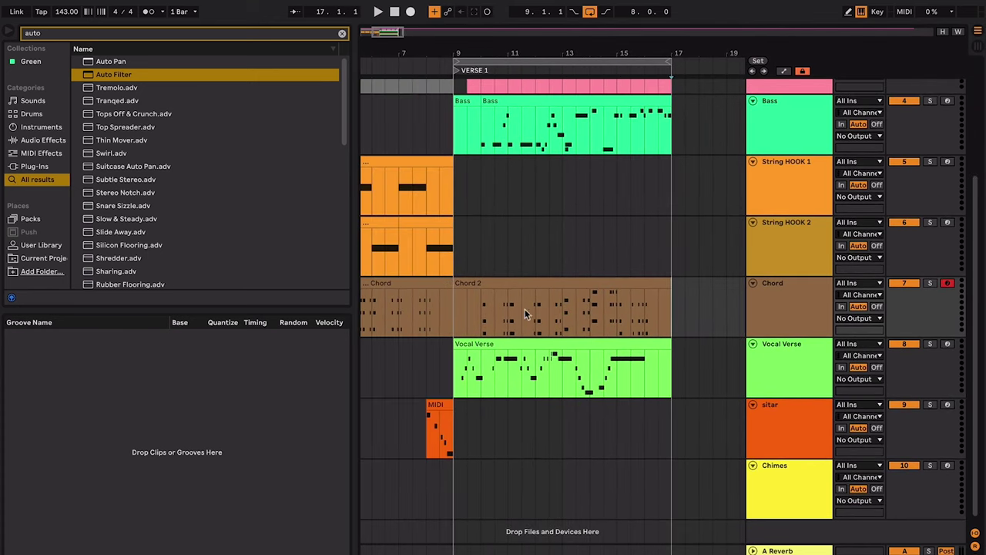
shift+click(463, 315)
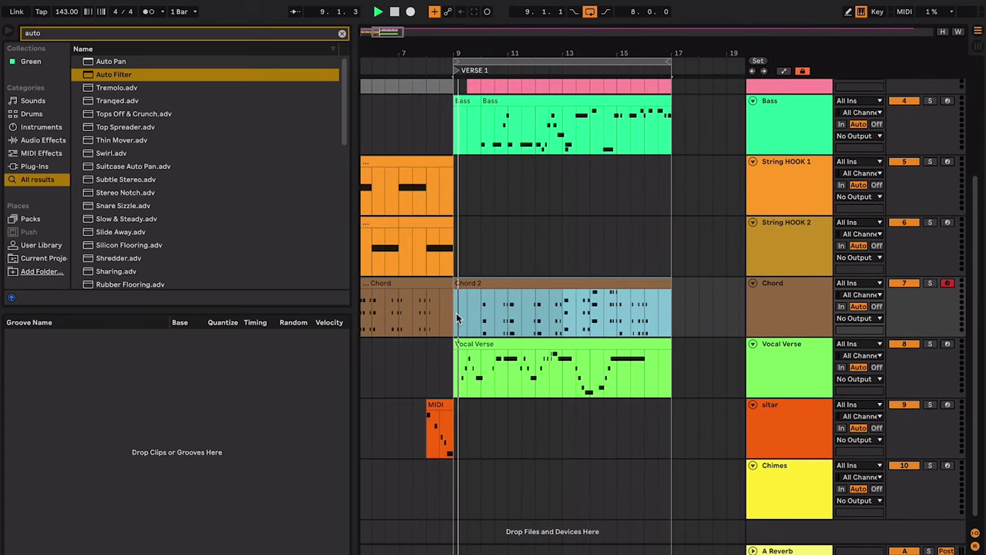
scroll(456, 313, up, 5)
scroll(456, 313, left, 2)
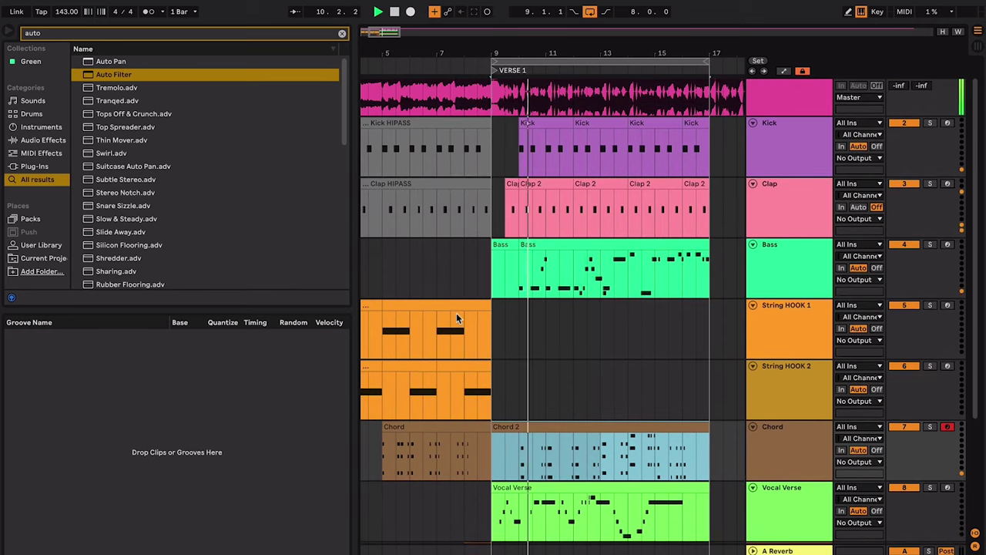
- Copy the String HOOK 1 and 2 parts of bars 7 to 9 and paste them at bar 15
click(485, 306)
drag(486, 382, 449, 374)
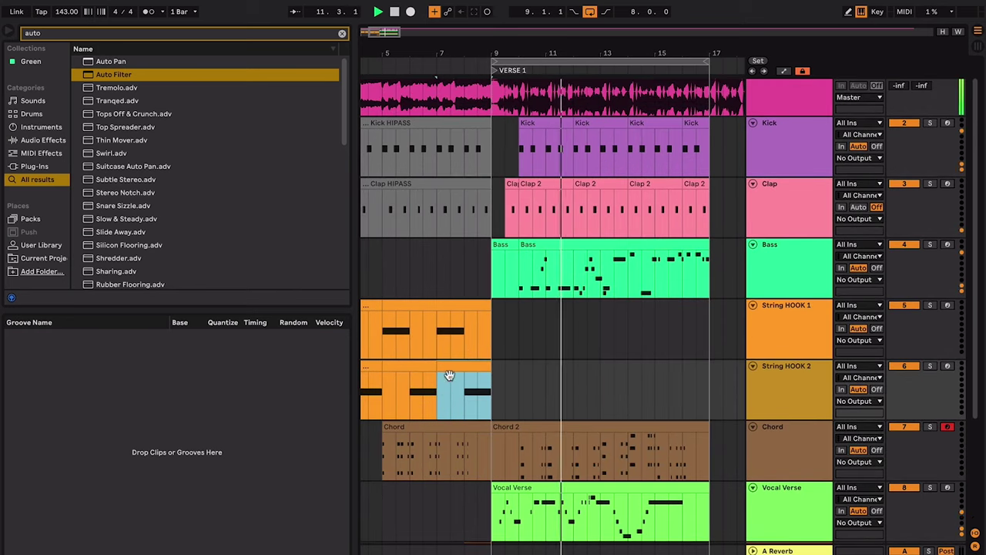
drag(436, 337, 490, 395)
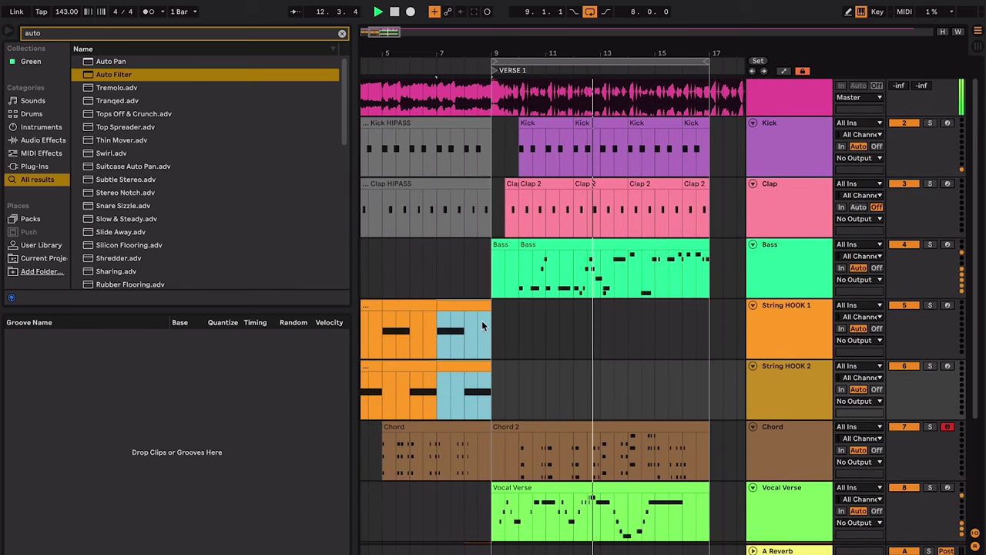
scroll(566, 328, right, 2)
click(633, 323)
key(super+v)
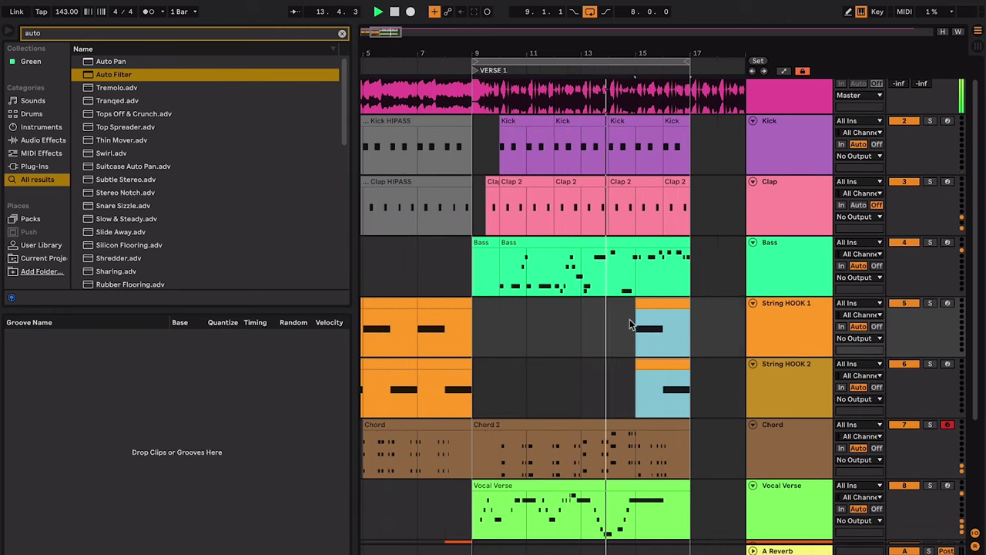
- Stop playback and insert a MIDI track named "String Sweel" below String HOOK 2
click(585, 325)
key(space)
click(776, 374)
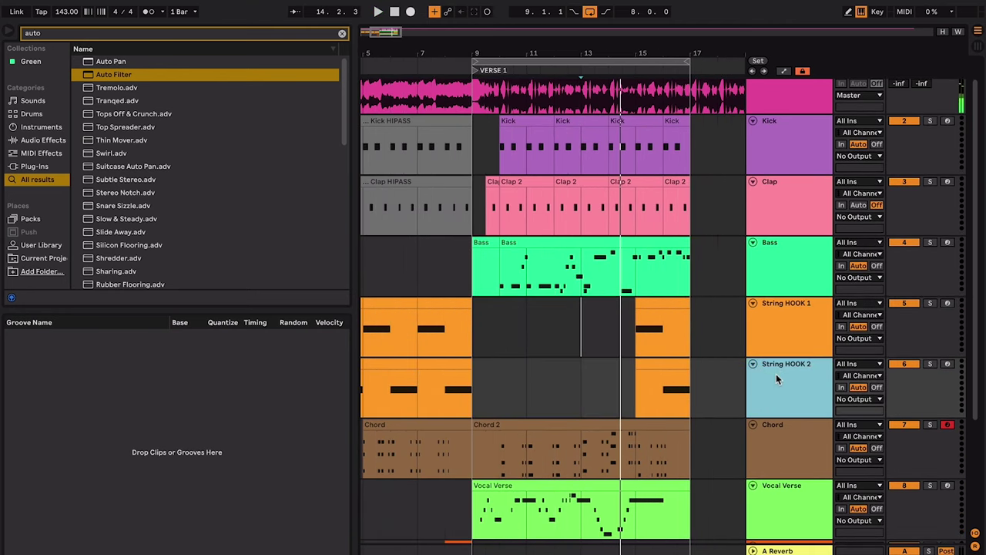
key(ctrl+shift+t)
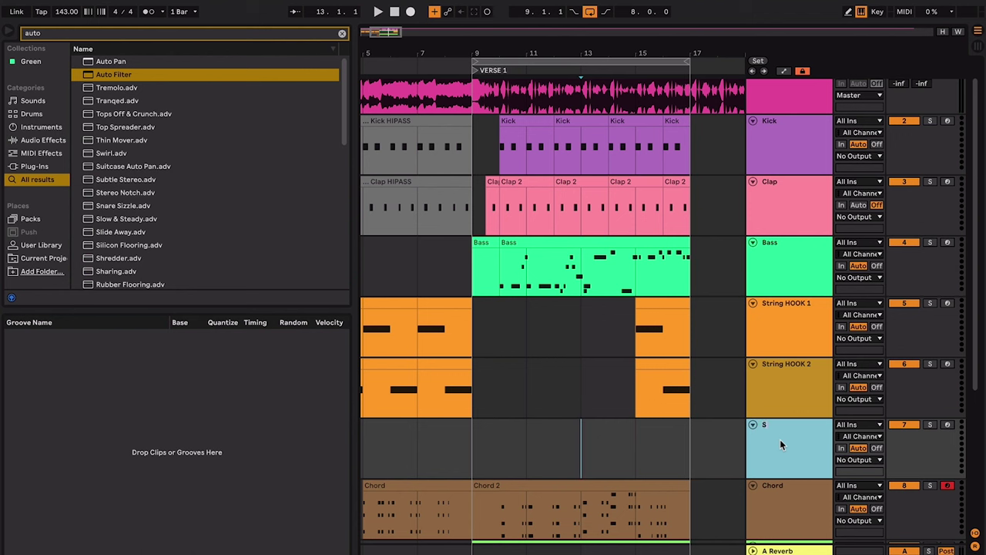
text(String Sweel)
key(Return)
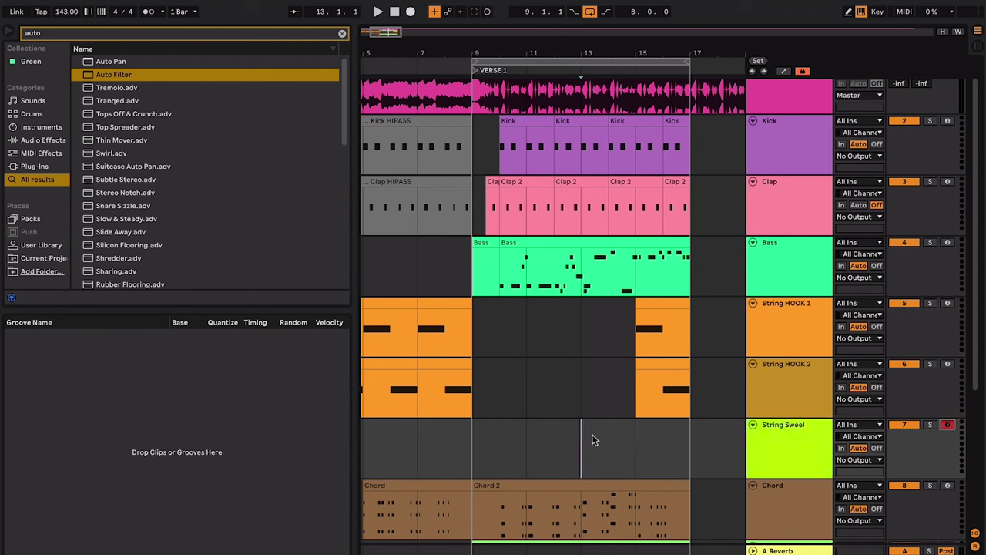
- Record the sustained string chords as MIDI on the String Sweel track from bar 13 to bar 15
key(F9)
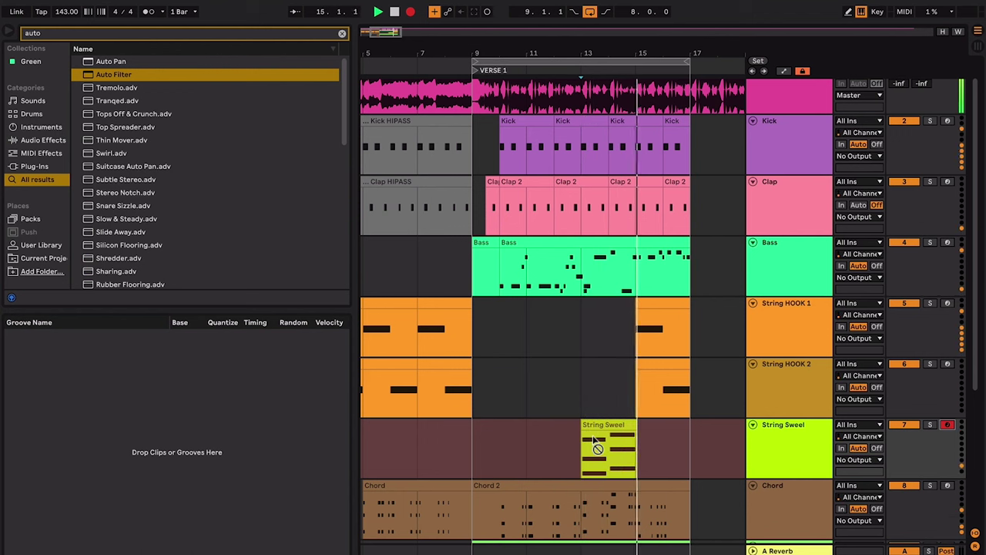
key(F9)
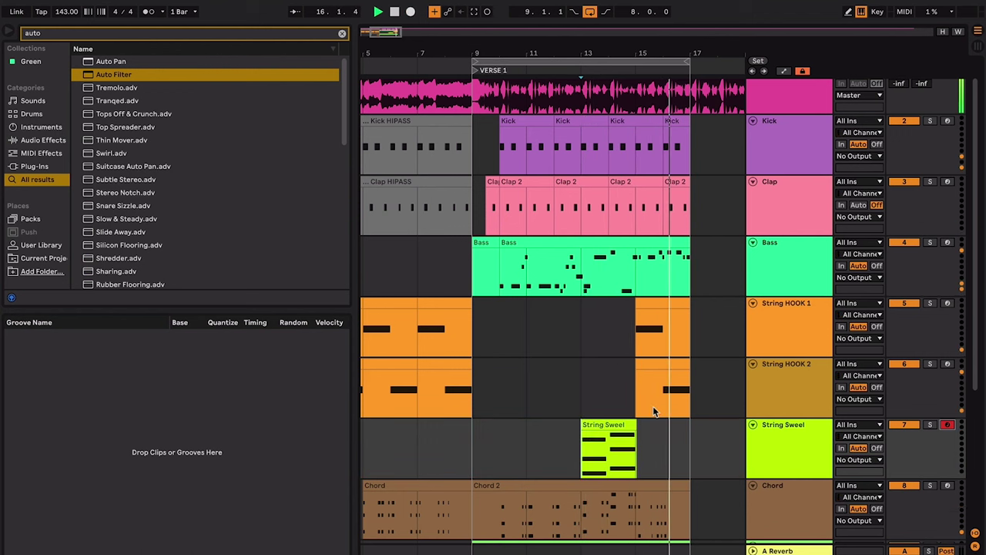
scroll(628, 451, up, 1)
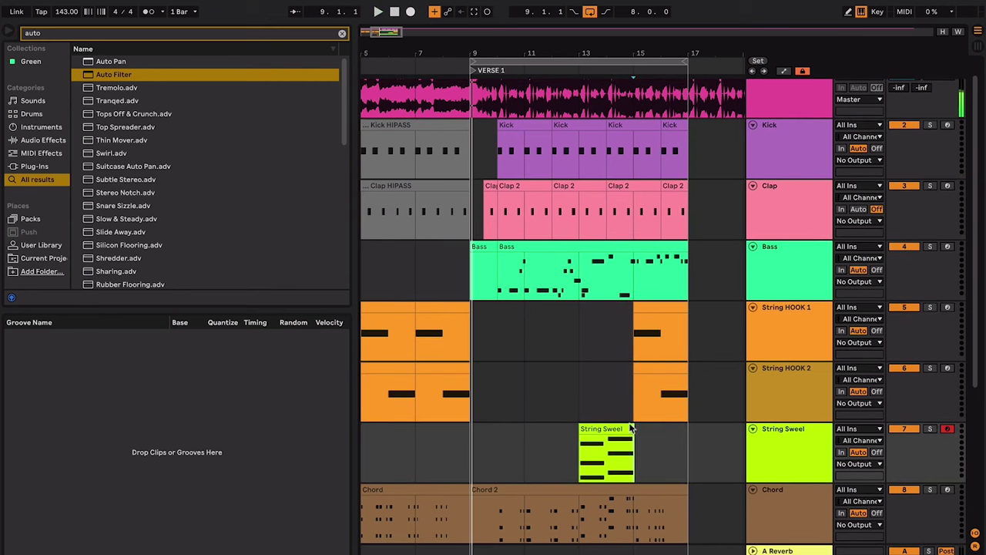
- Play from bar 15 to compare the end of the bass line with the reference
click(635, 265)
key(space)
scroll(635, 266, up, 5)
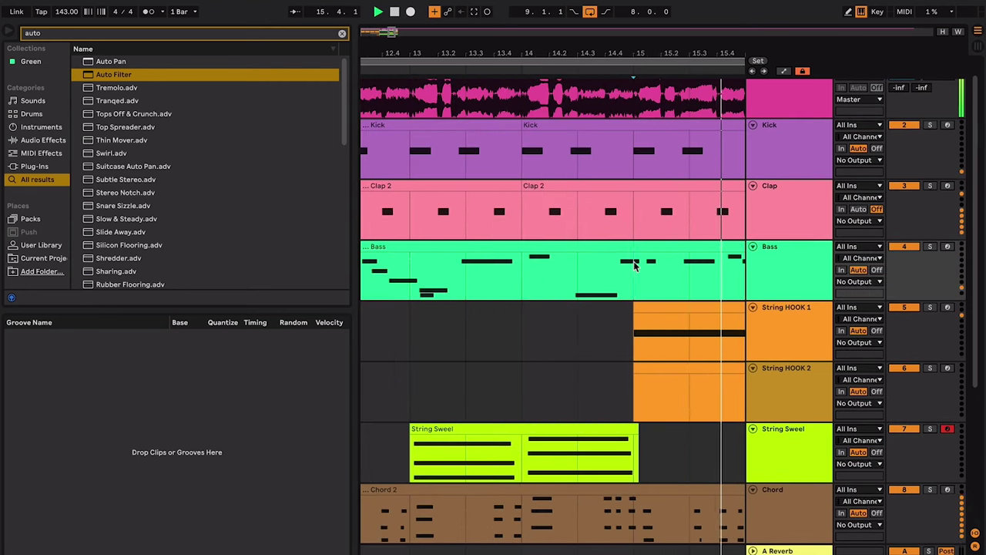
key(ctrl+shift+f)
scroll(544, 273, up, 5)
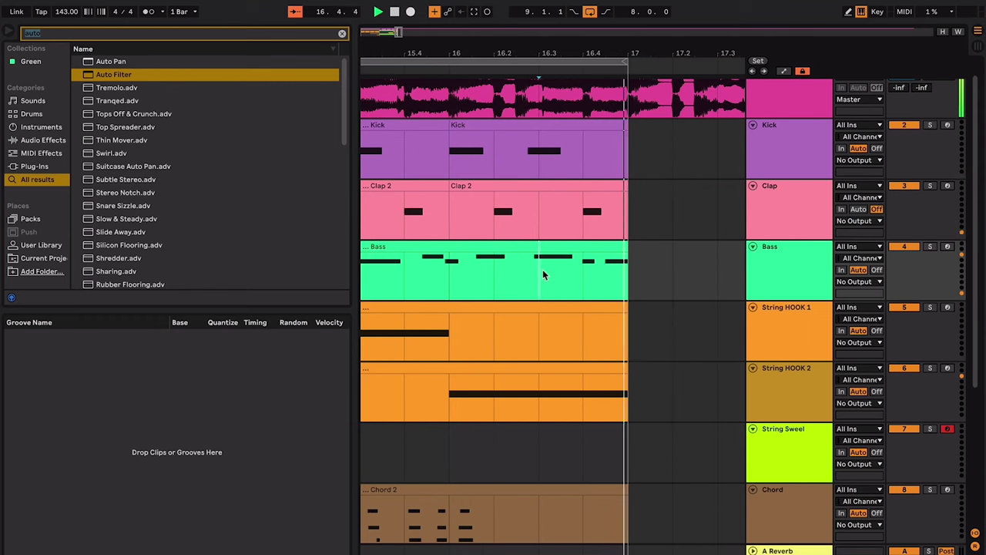
- Split out the bass note near beat 3 of bar 16 and place a duplicate of it ending at bar 17
scroll(533, 273, up, 6)
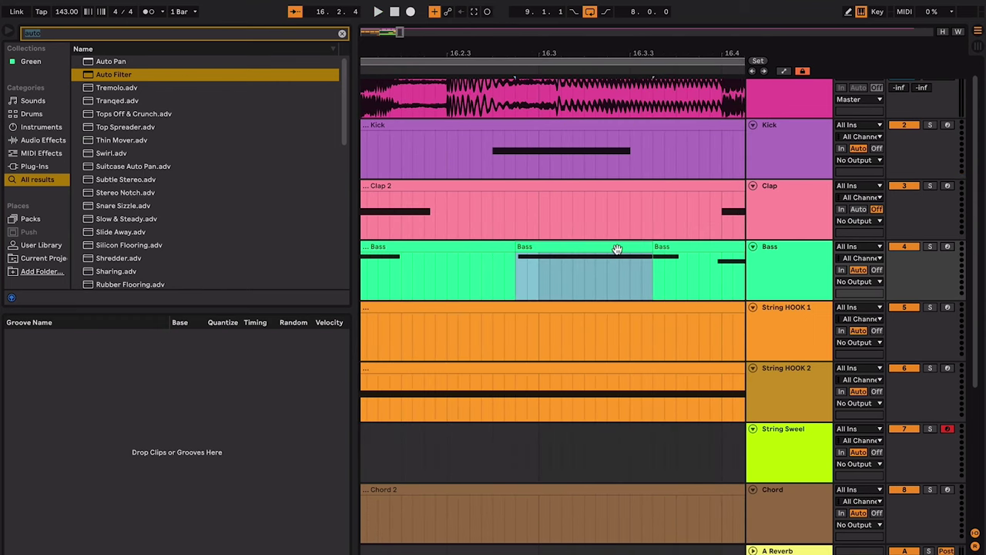
scroll(640, 248, down, 6)
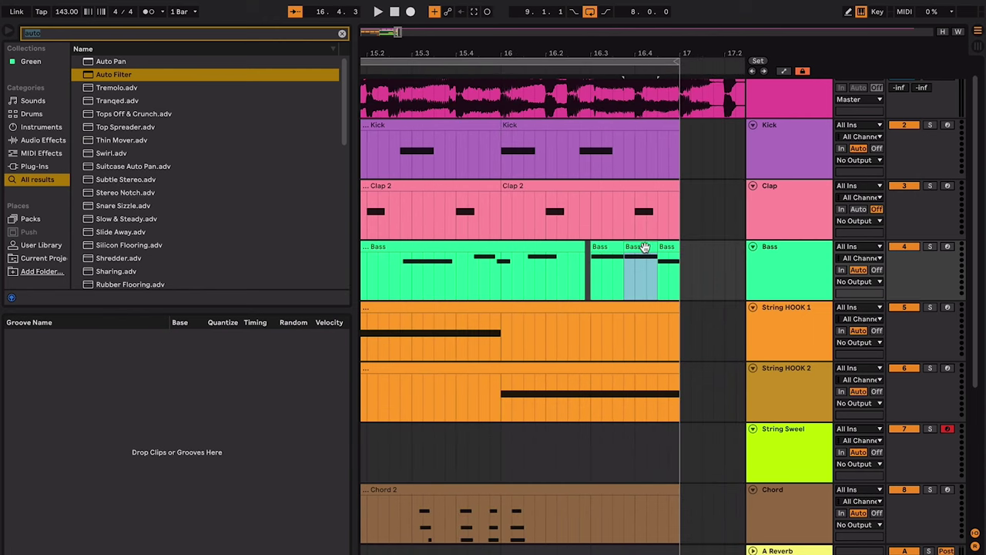
click(550, 275)
key(space)
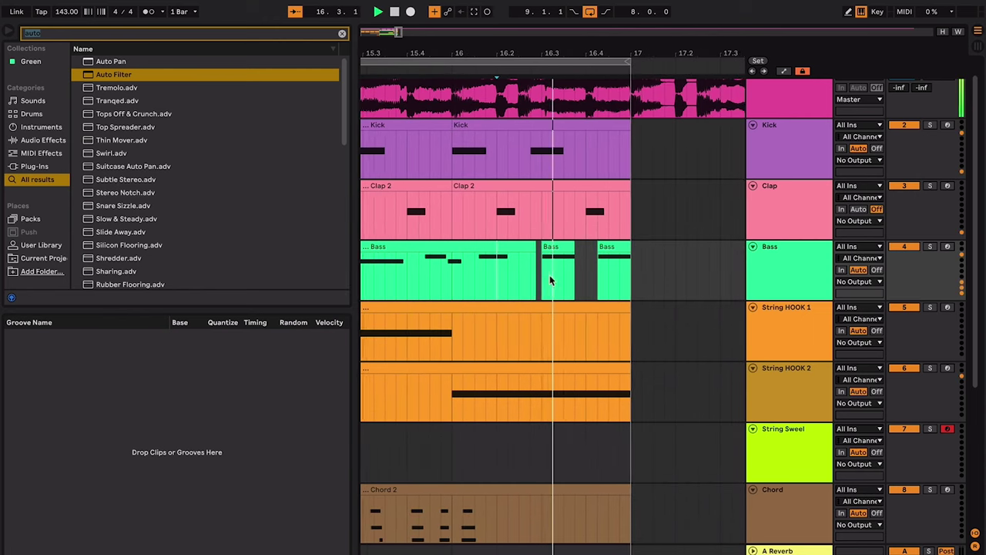
click(537, 249)
scroll(550, 247, down, 5)
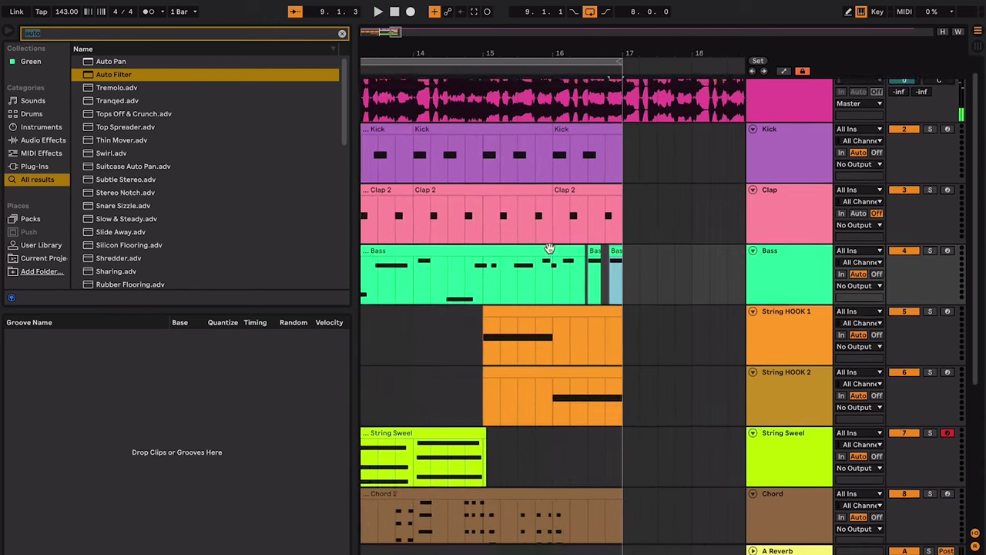
- Consolidate the split Bass clips into one clip from bar 9 to bar 17
click(433, 283)
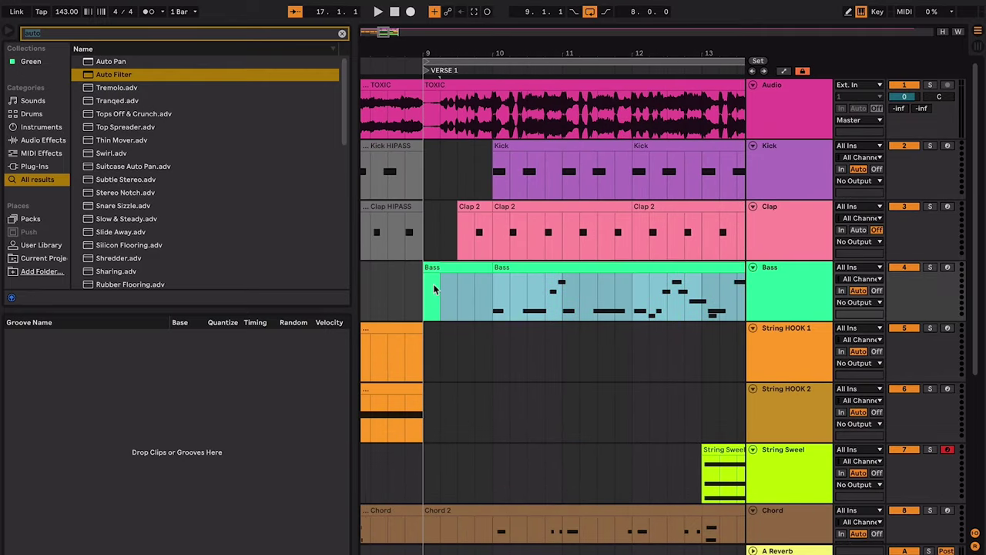
key(ctrl+k)
key(ctrl+k)
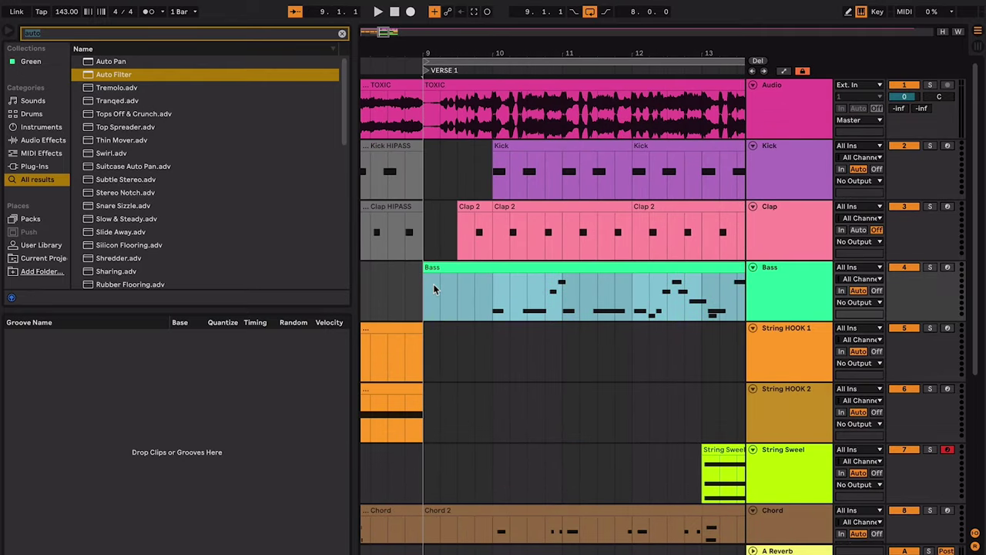
scroll(433, 283, down, 5)
click(542, 305)
key(plus)
key(plus)
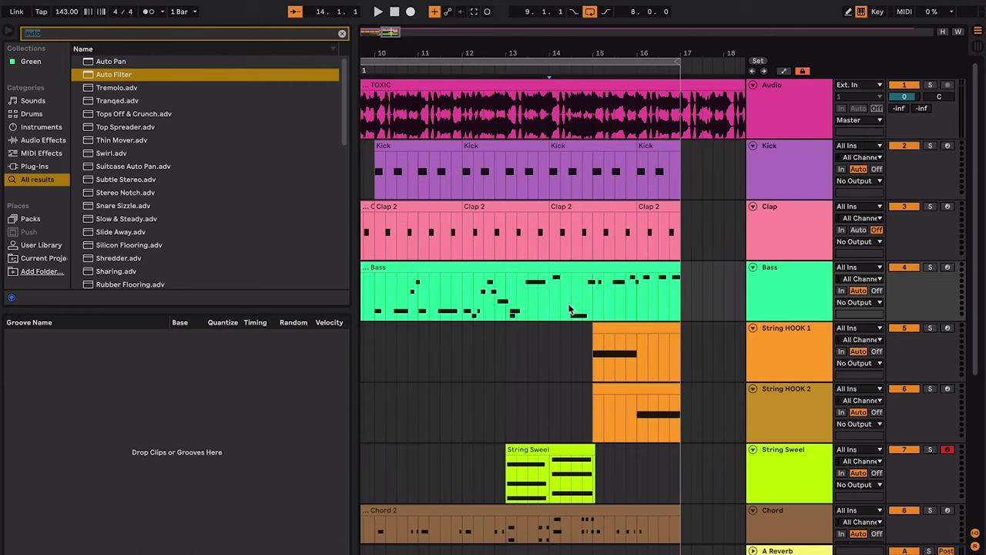
click(578, 305)
scroll(579, 305, right, 1)
scroll(629, 298, left, 1)
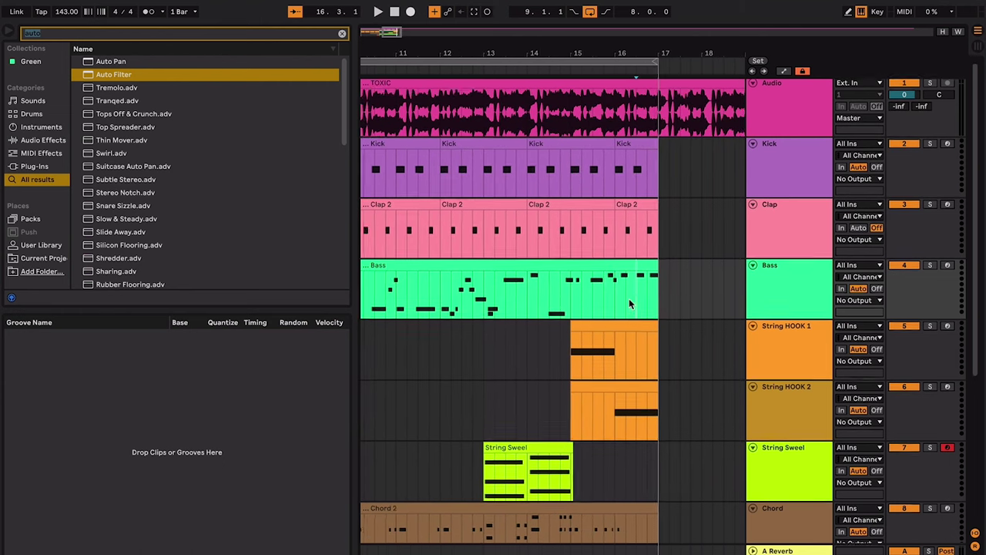
right_click(629, 299)
click(603, 288)
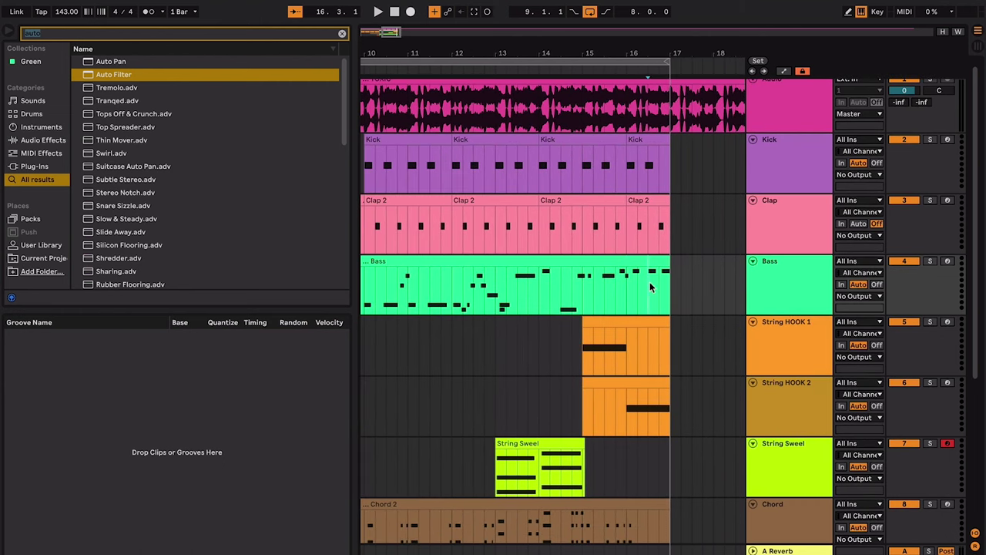
scroll(650, 282, down, 5)
scroll(635, 281, up, 5)
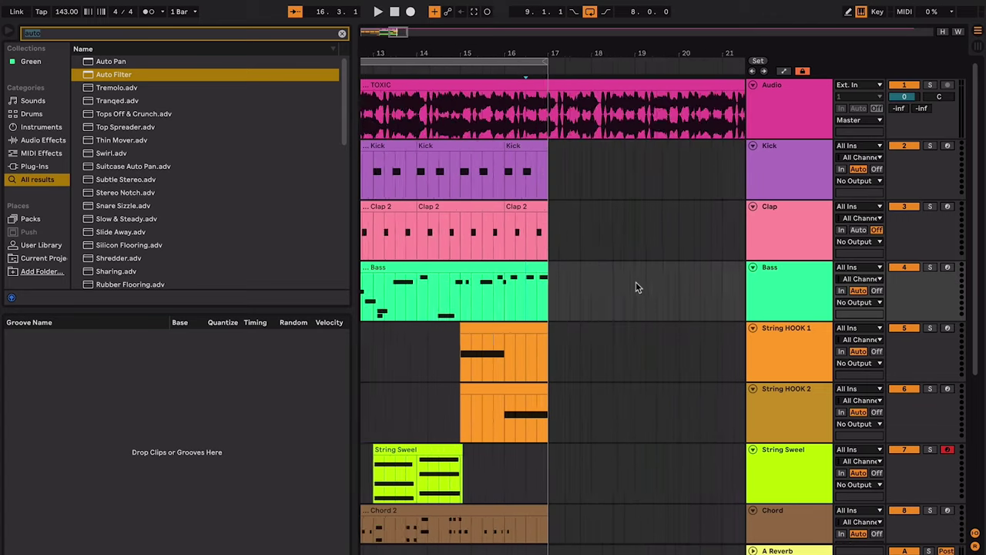
- Consolidate the verse 1 parts on the Kick through String Sweel tracks into one clip per track from bar 9 to bar 17
scroll(650, 231, down, 1)
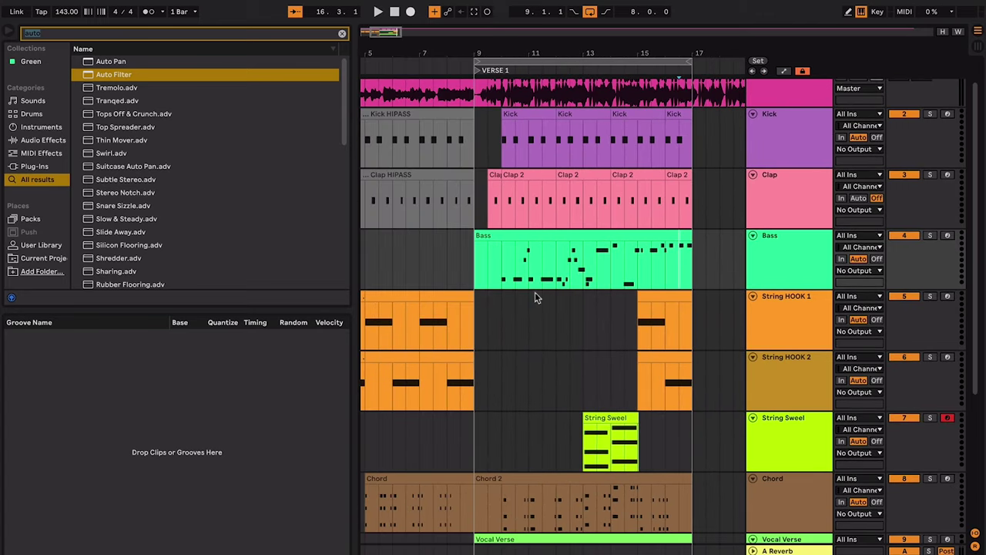
click(534, 298)
drag(475, 126, 686, 455)
key(super+j)
click(686, 455)
scroll(686, 456, down, 5)
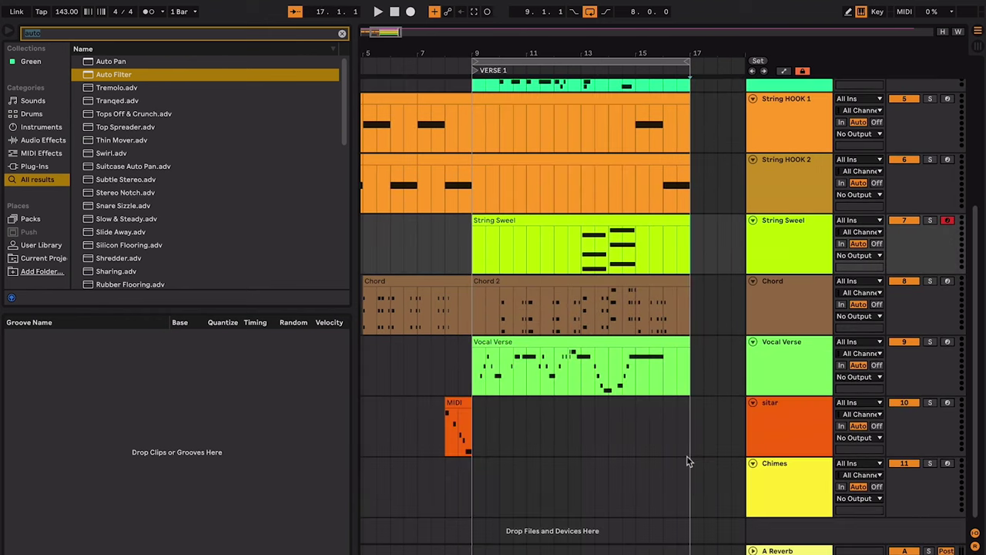
- Play the start of verse 1 briefly and turn off the arrangement loop
click(668, 431)
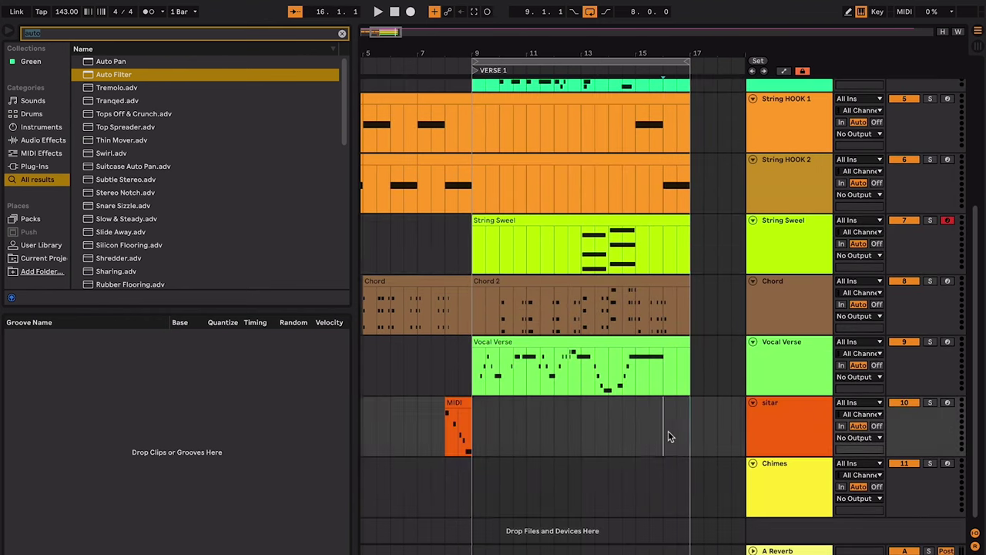
scroll(668, 430, right, 5)
scroll(668, 431, left, 3)
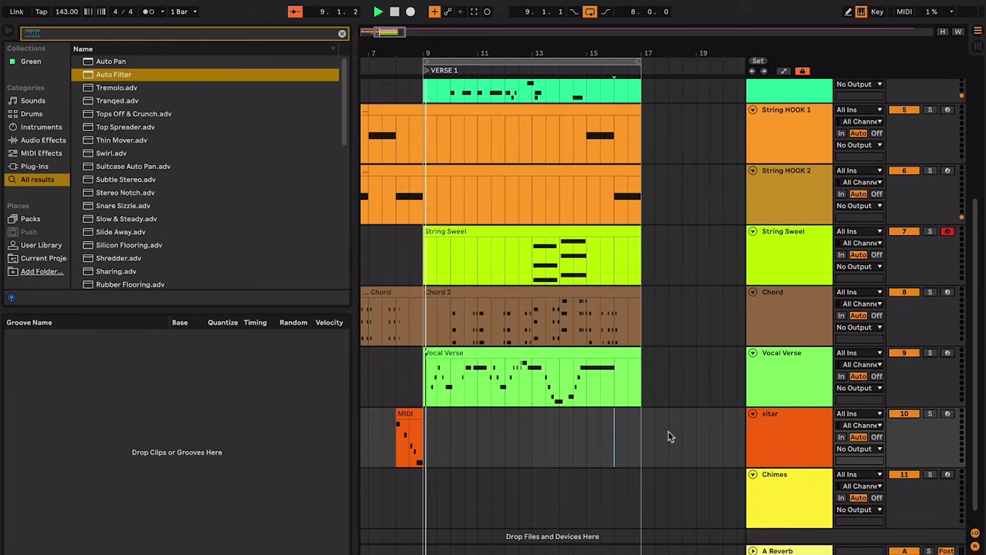
key(space)
key(super+l)
- Duplicate the verse 1 clips on the Kick through Vocal Verse tracks so the copies start at bar 17
scroll(668, 431, up, 3)
click(628, 422)
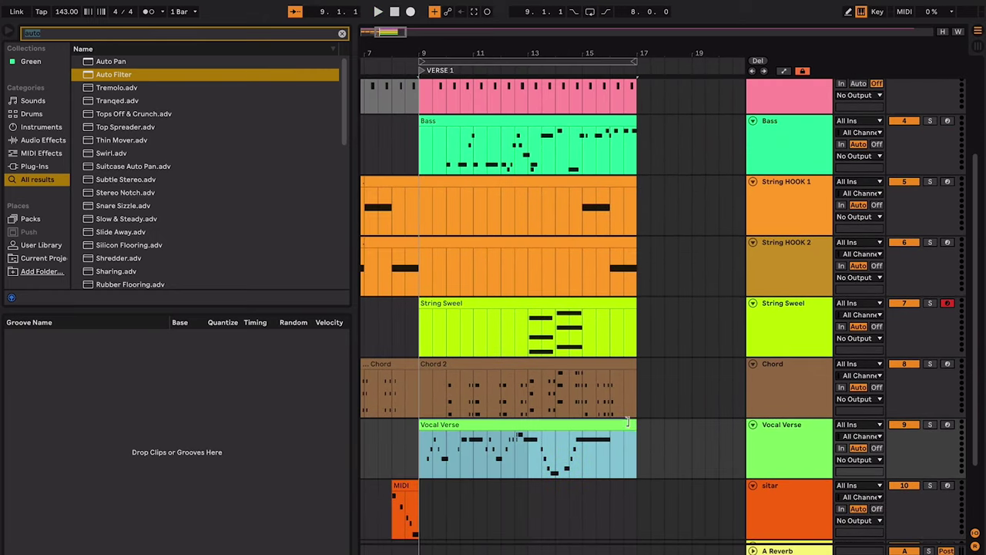
scroll(628, 421, up, 4)
shift+click(490, 141)
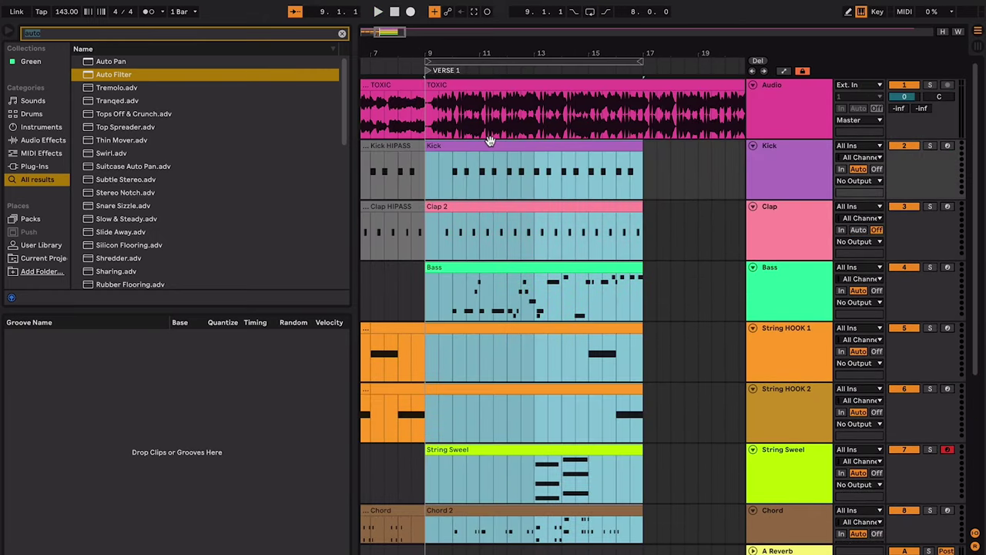
key(ctrl+d)
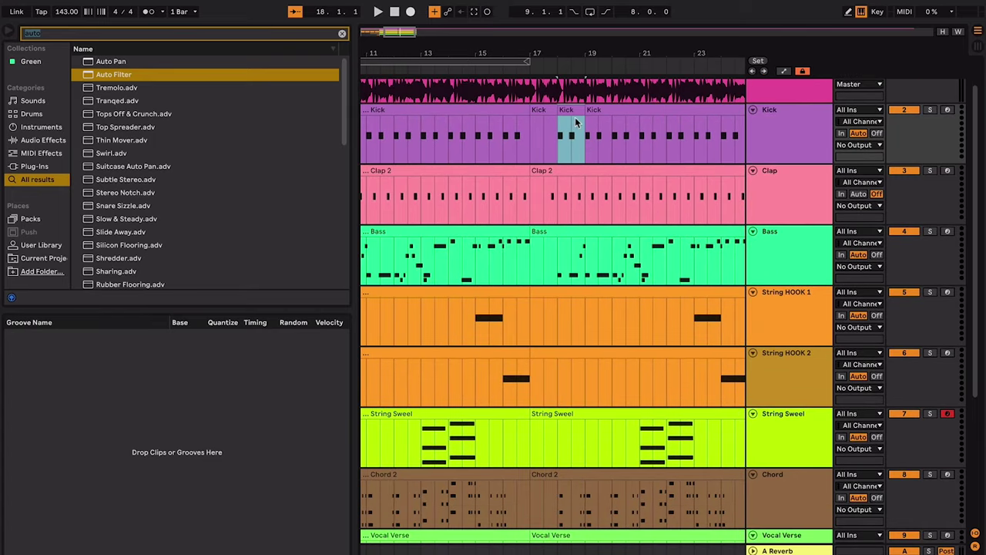
- Copy the one-bar Kick clip at bar 18 onto bar 17 of the Kick track
drag(574, 111, 547, 116)
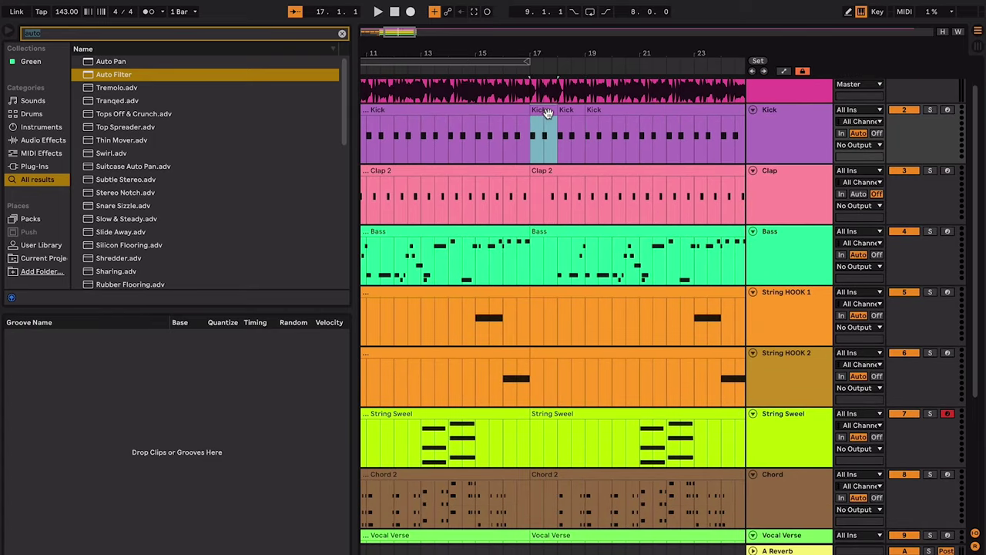
- Play the opening of verse 1 from bar 9 to hear the Vocal Verse part
scroll(545, 119, left, 5)
click(651, 223)
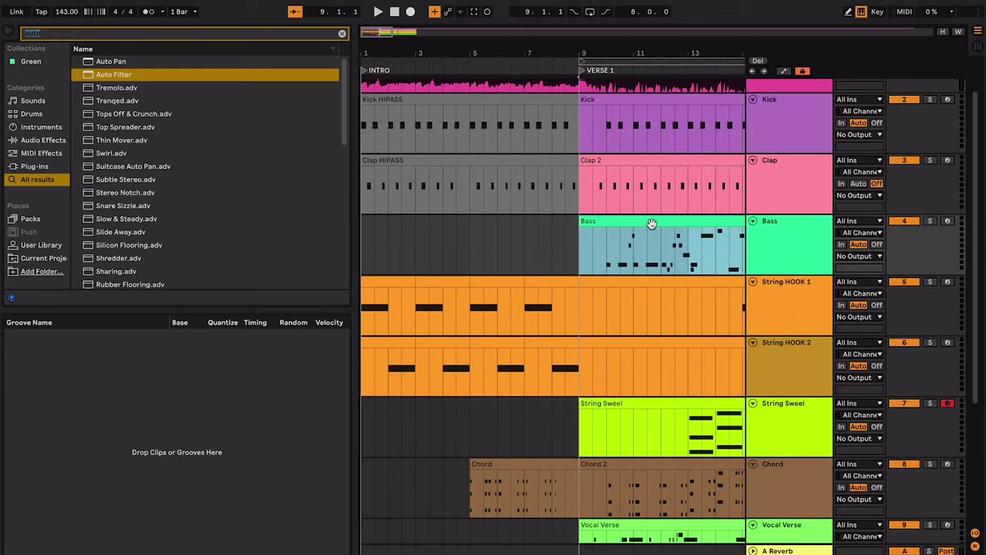
scroll(651, 248, down, 5)
click(632, 337)
key(space)
scroll(632, 337, up, 5)
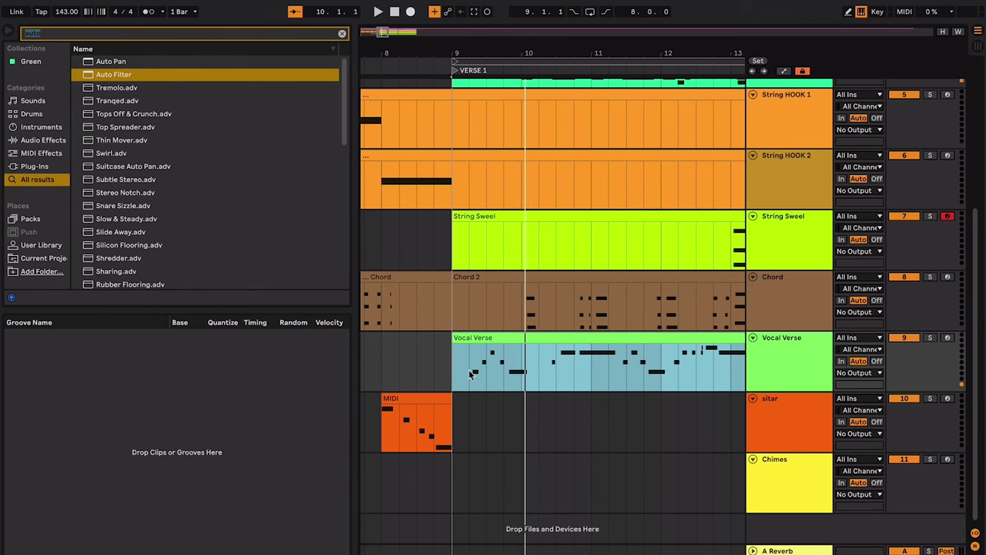
key(space)
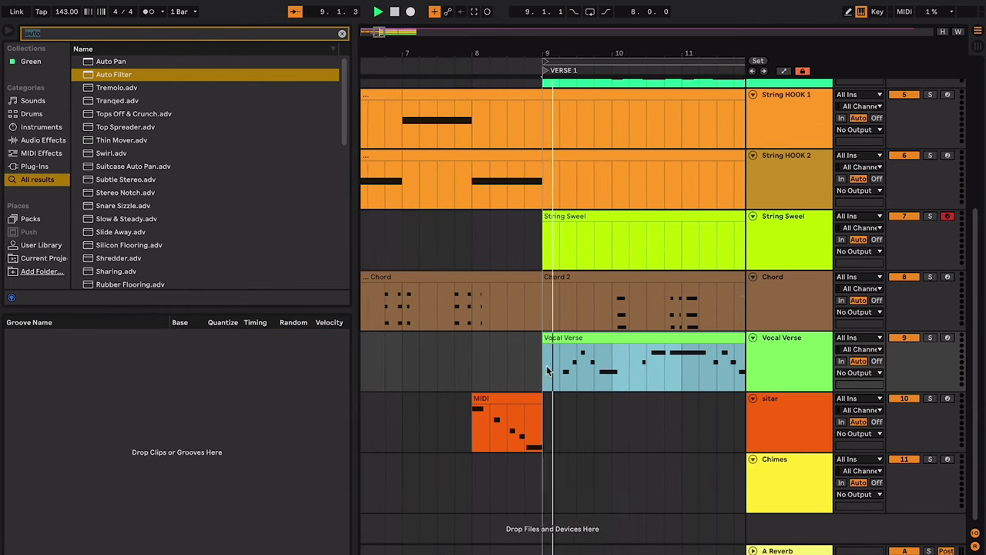
- Play on from bar 10 into the duplicated verse section up to about bar 22, following the Vocal Verse notes
click(612, 364)
scroll(613, 363, right, 1)
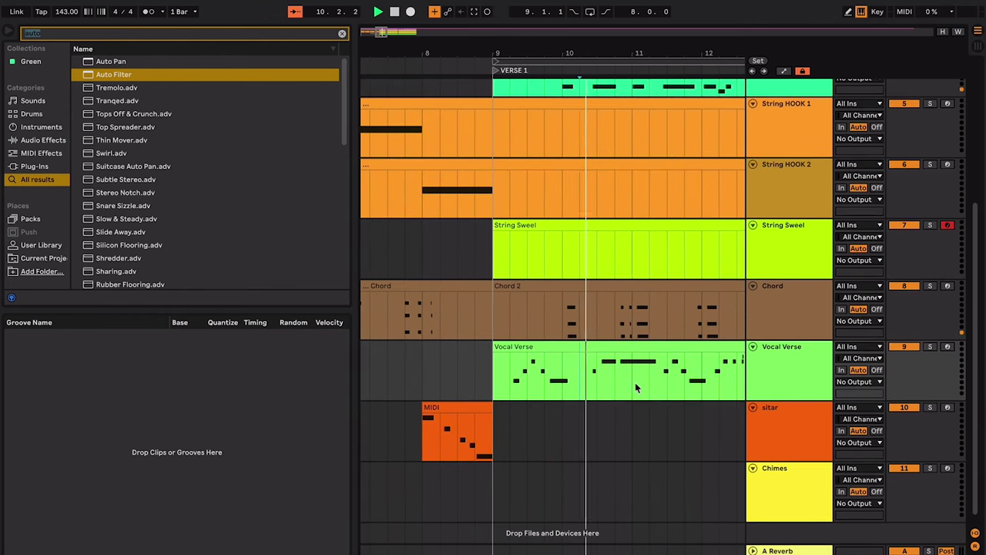
scroll(635, 382, right, 2)
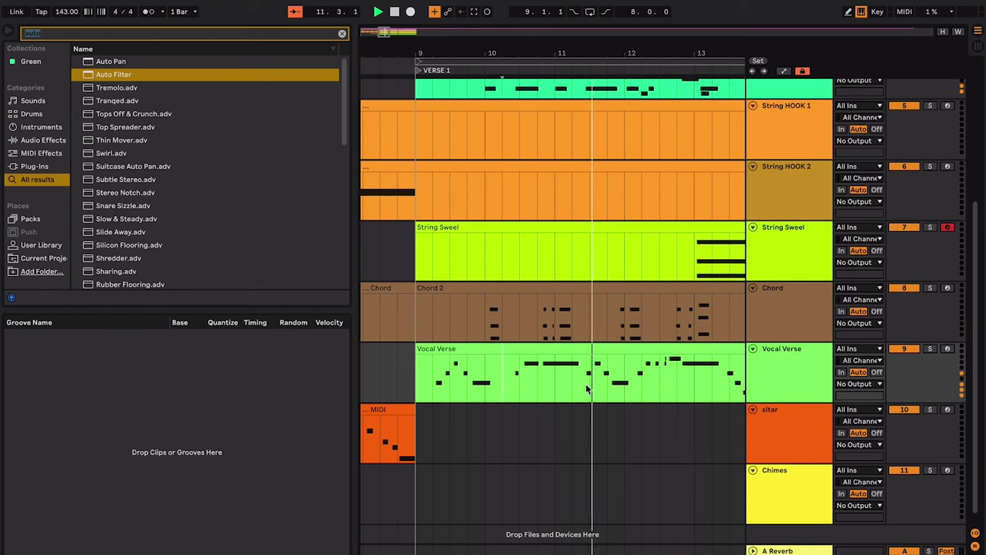
scroll(616, 392, right, 2)
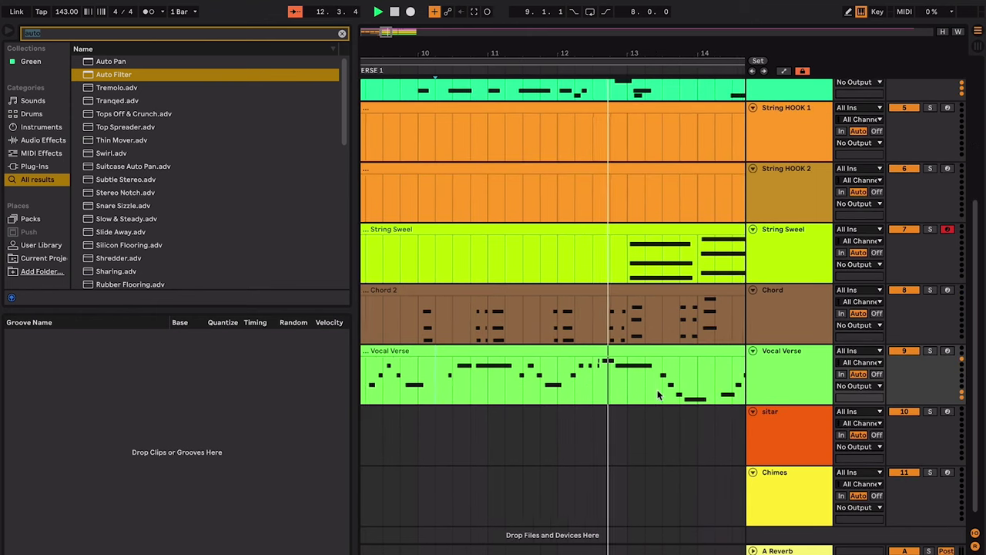
scroll(657, 395, right, 3)
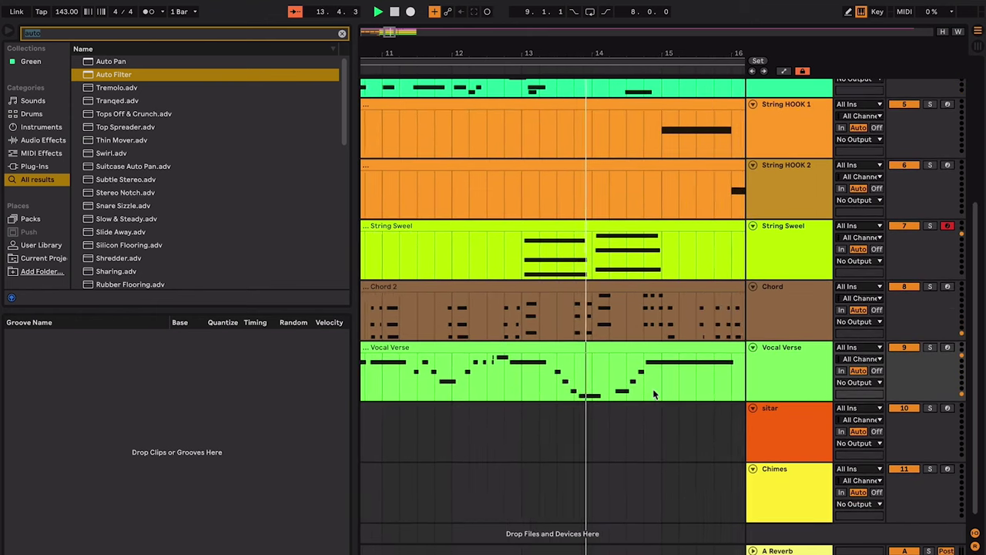
scroll(653, 393, right, 3)
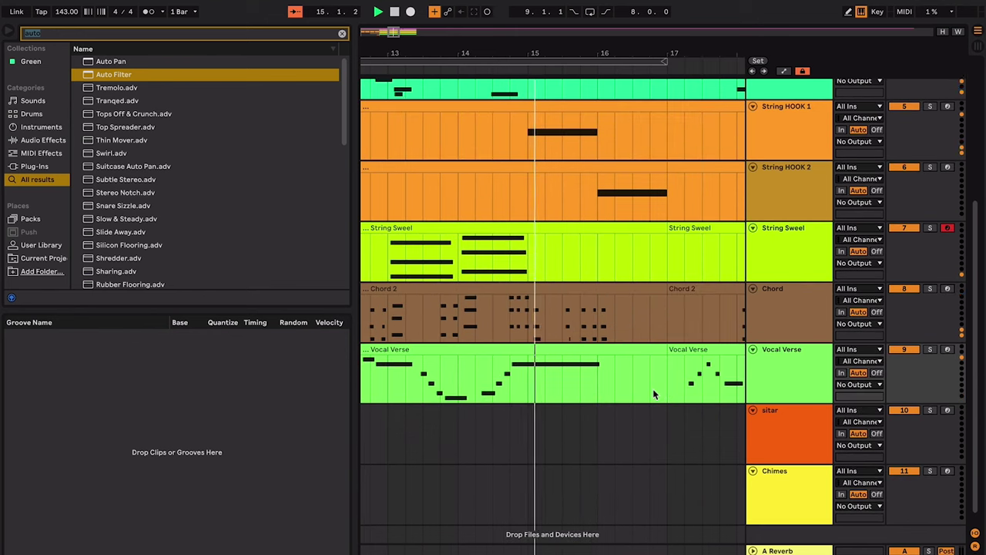
scroll(654, 394, down, 5)
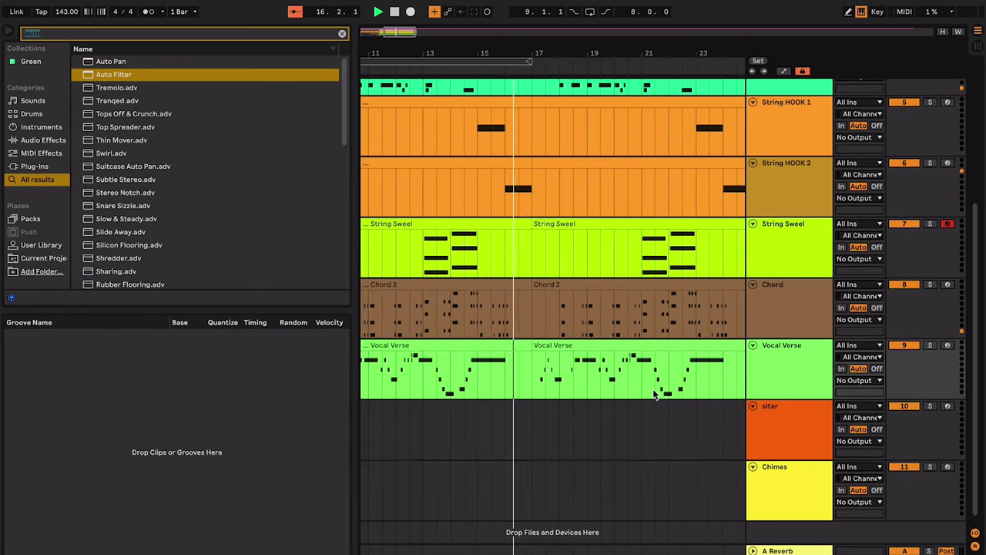
scroll(653, 395, left, 3)
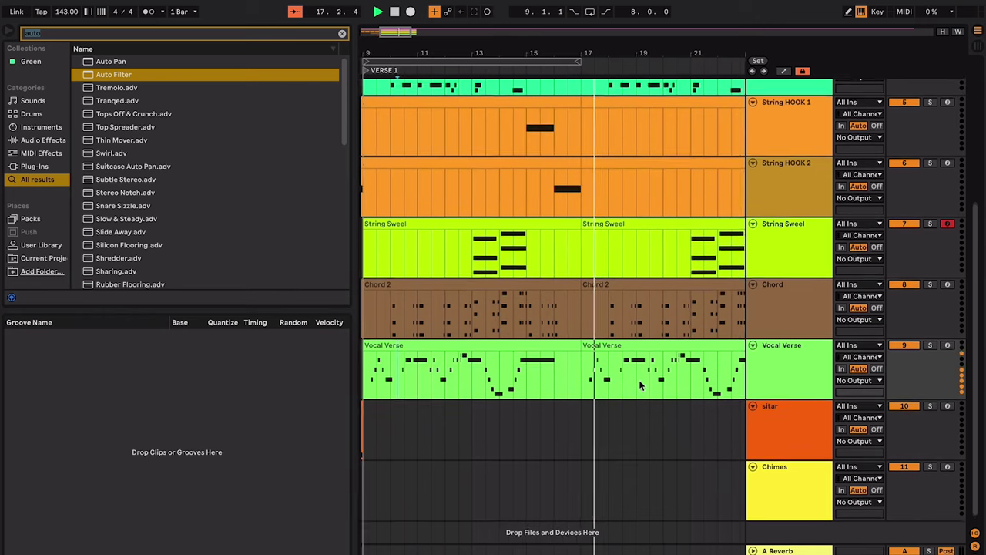
scroll(640, 384, right, 1)
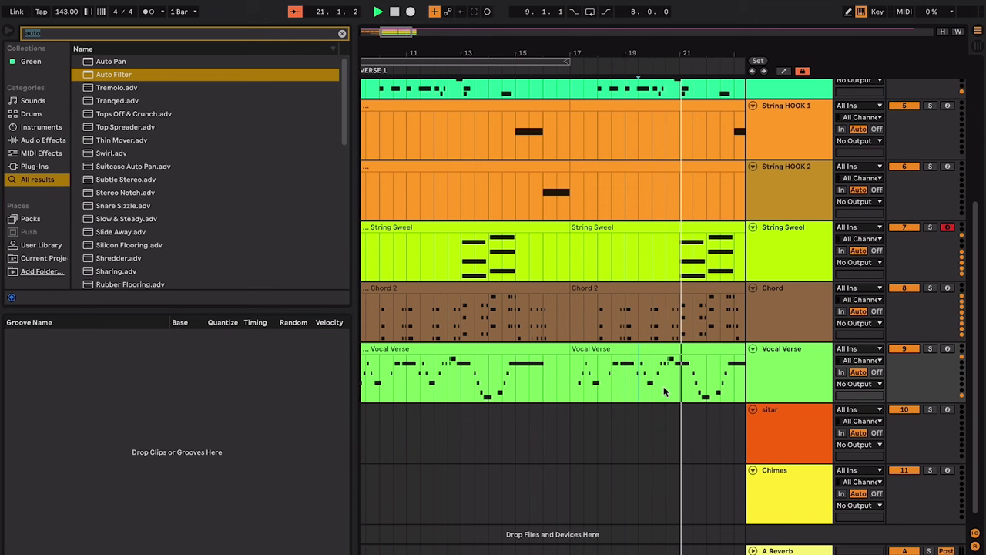
scroll(663, 393, right, 3)
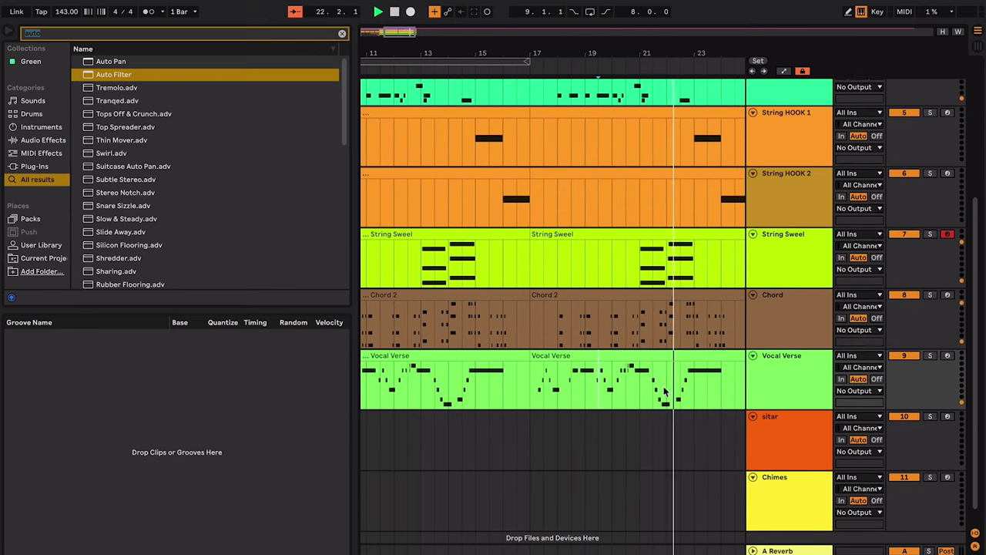
scroll(664, 391, right, 2)
key(space)
- Compare the Vocal Verse clips at bars 9 and 17, and play the opening phrase of the bar 9 clip
click(660, 347)
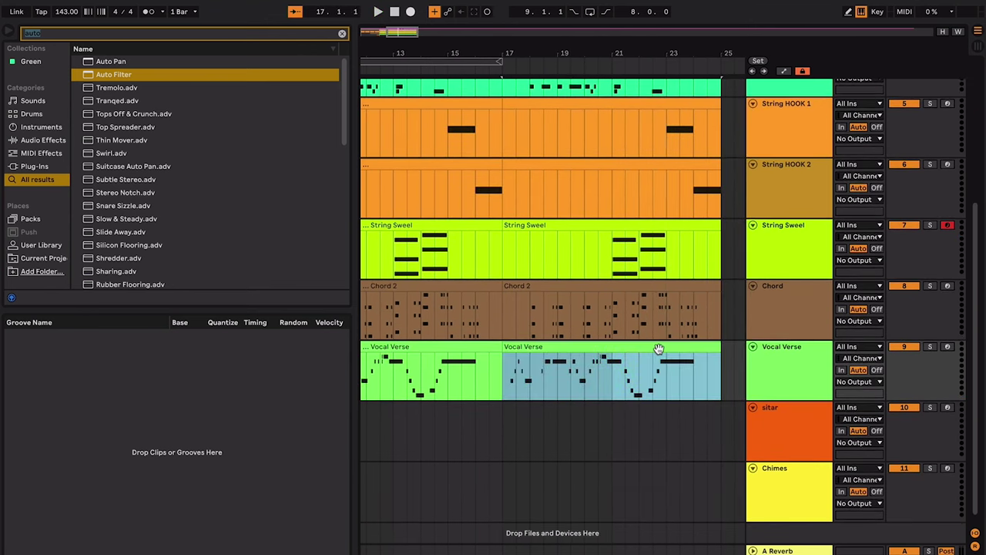
scroll(658, 348, left, 3)
click(546, 350)
click(609, 354)
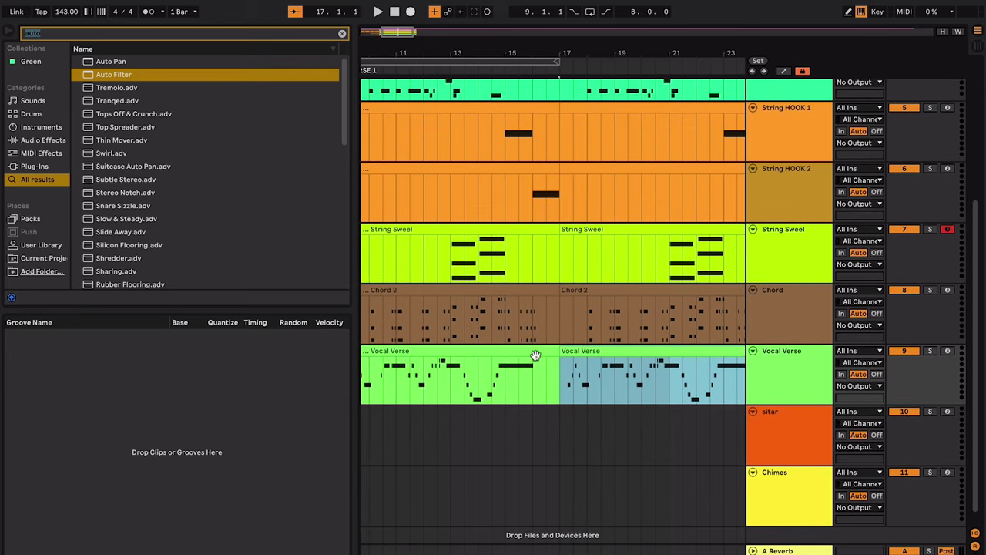
click(535, 355)
scroll(527, 355, left, 3)
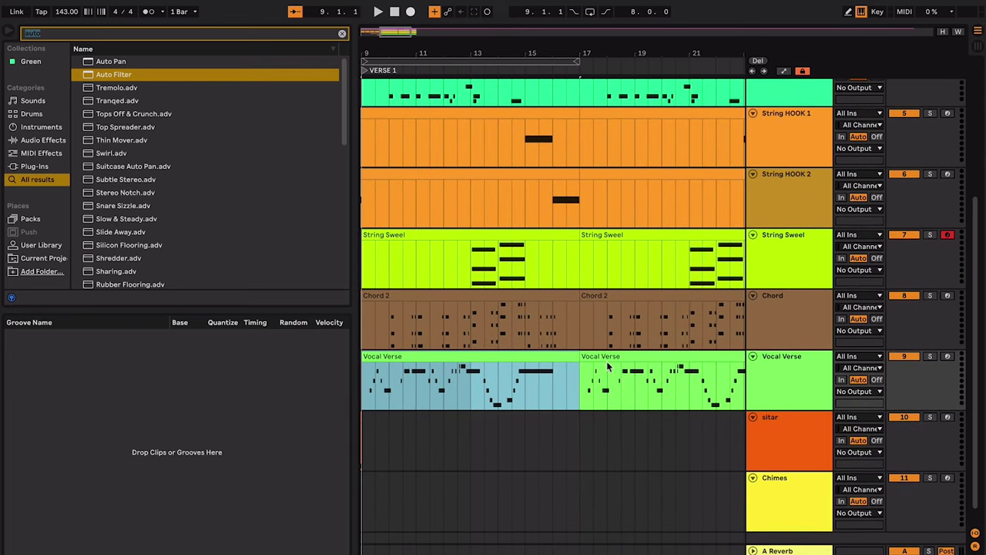
click(609, 356)
scroll(520, 358, left, 2)
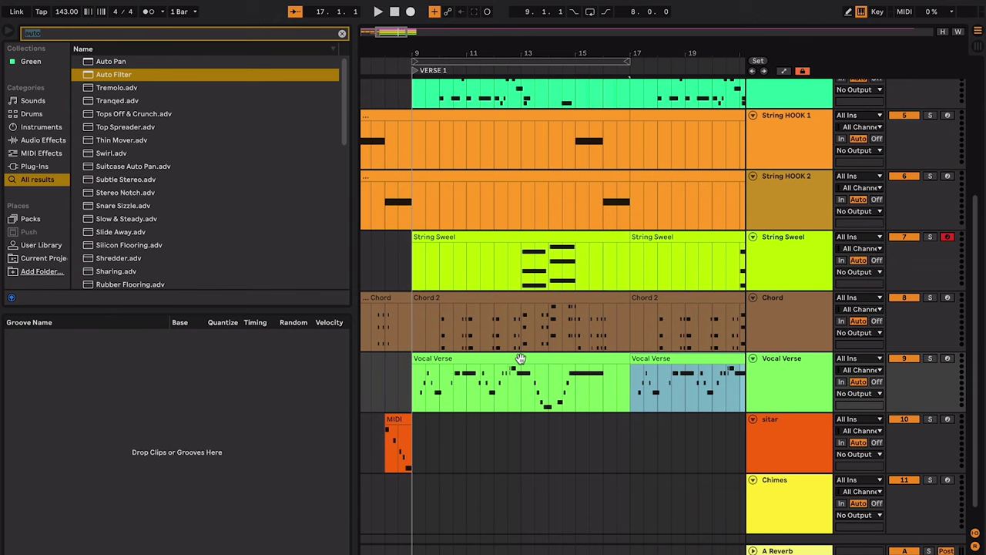
click(414, 392)
scroll(413, 392, up, 5)
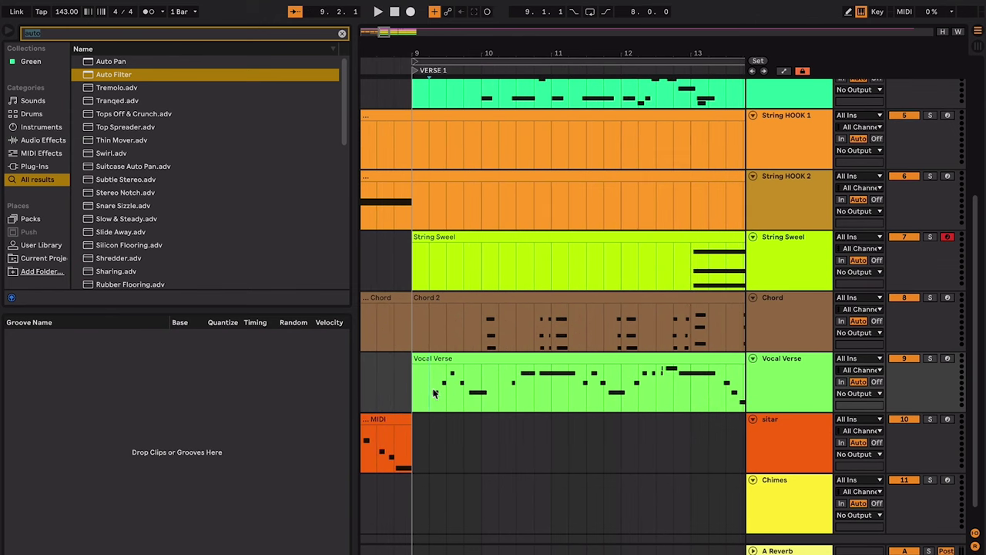
scroll(433, 393, down, 5)
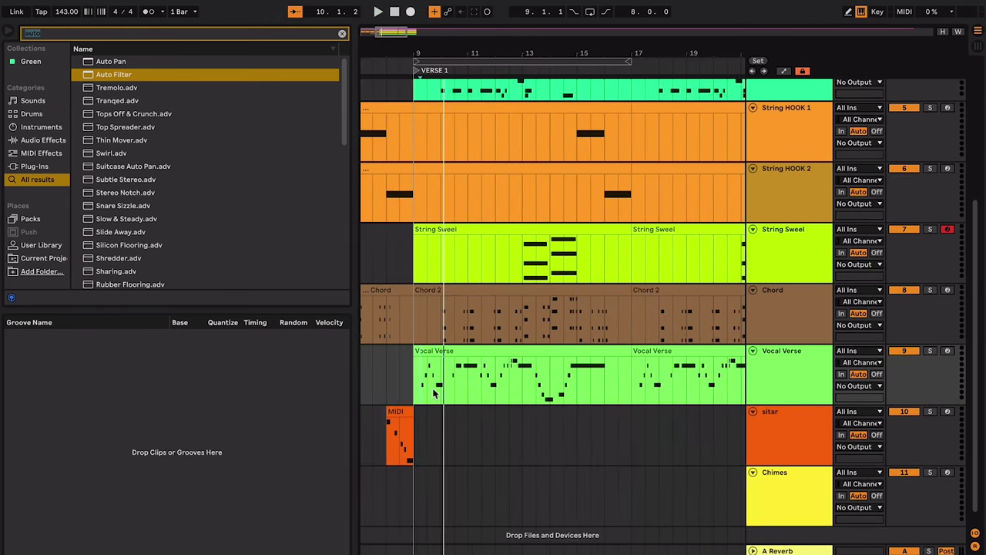
- Play the Vocal Verse copy from bar 17, split out the short stretch holding its first note just after 17.2, and delete it
click(635, 377)
key(space)
scroll(636, 376, up, 5)
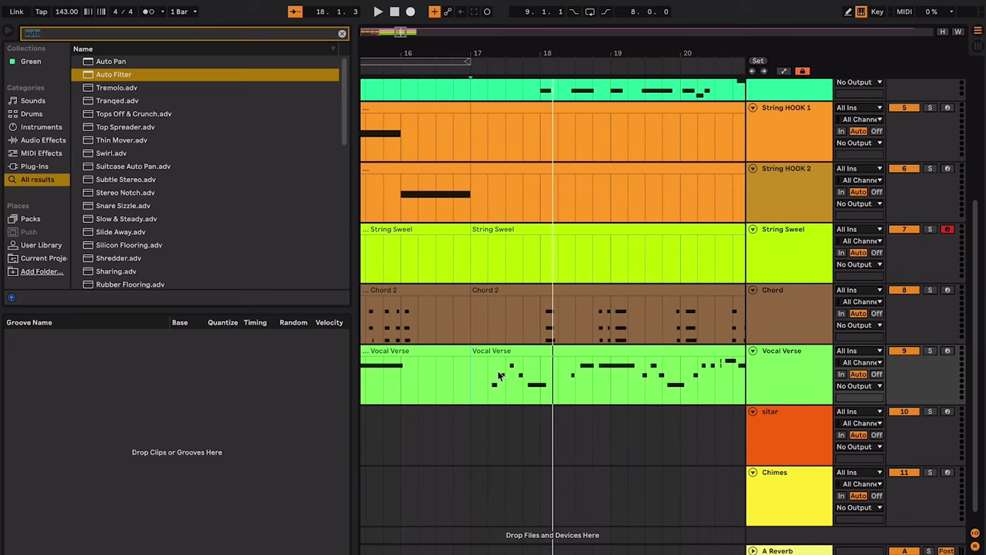
scroll(493, 385, up, 5)
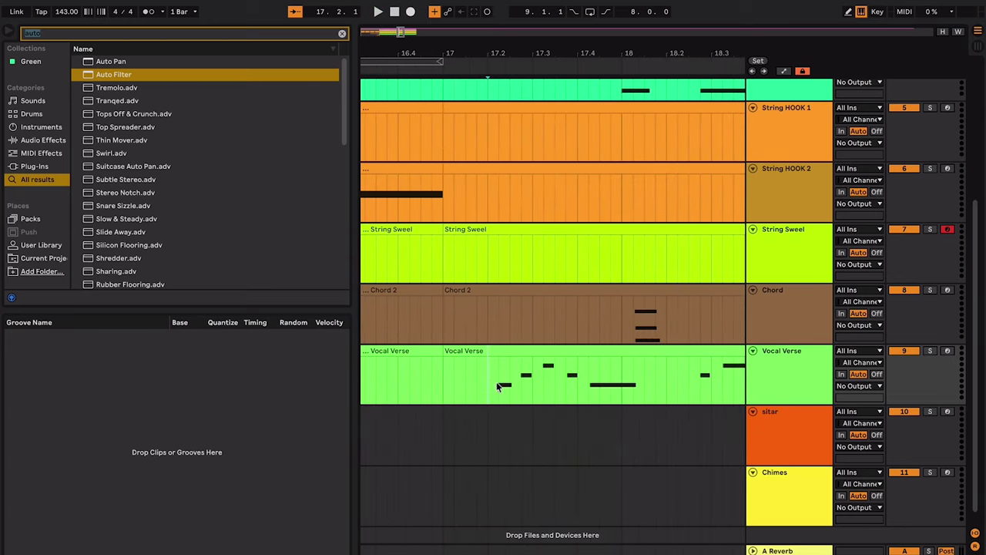
scroll(517, 386, down, 10)
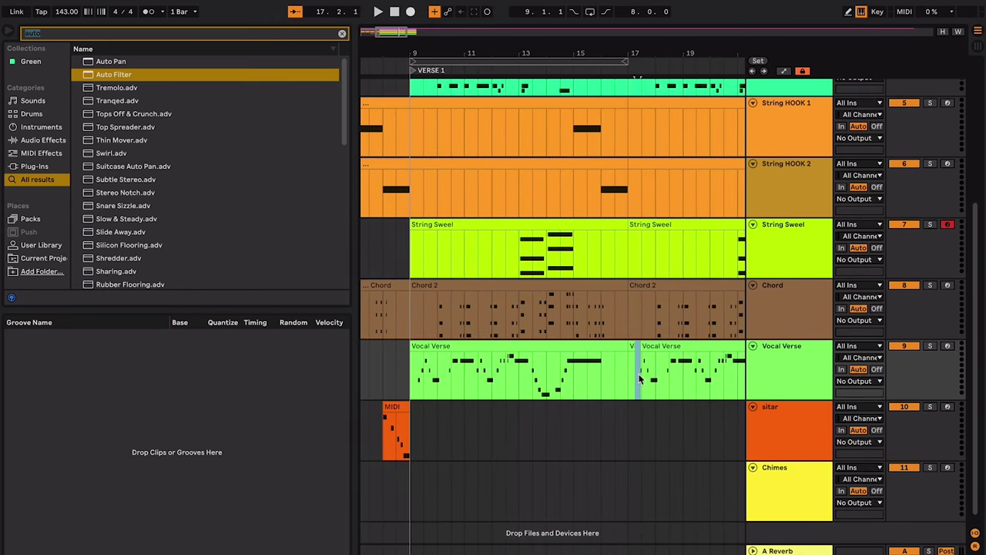
- Examine and play the Vocal Verse phrase around bar 11 in the first half of verse 1
click(467, 388)
key(plus)
key(plus)
key(plus)
key(plus)
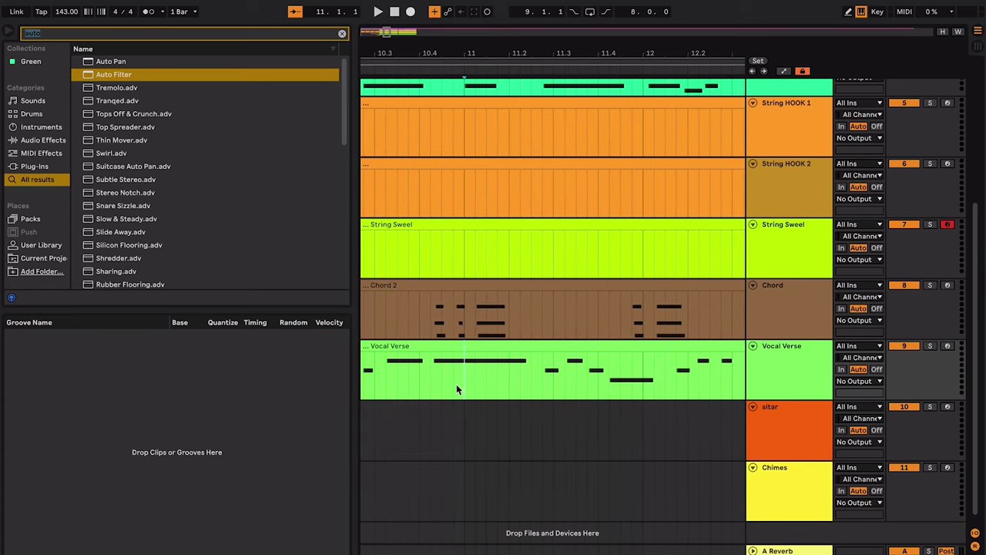
scroll(389, 374, left, 1)
scroll(395, 374, down, 10)
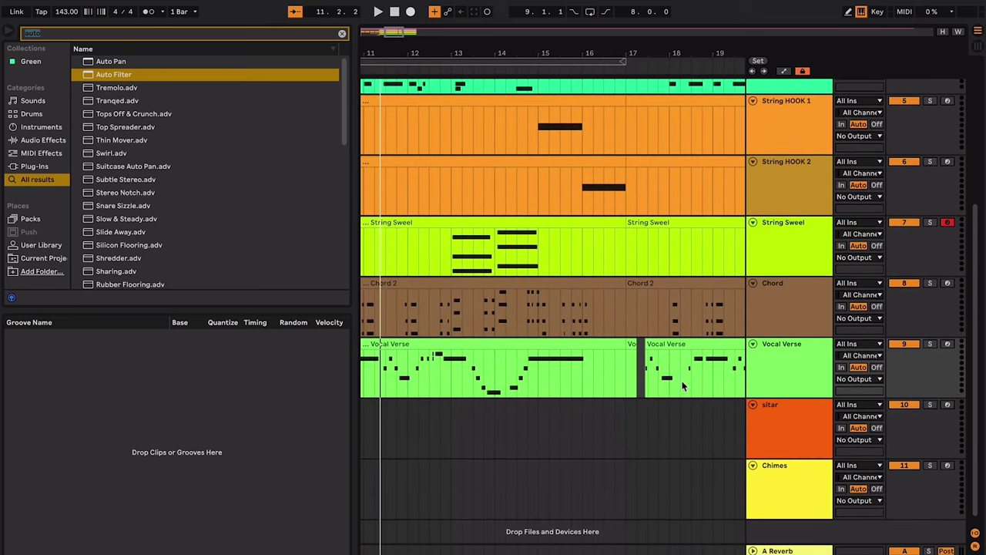
scroll(574, 389, left, 10)
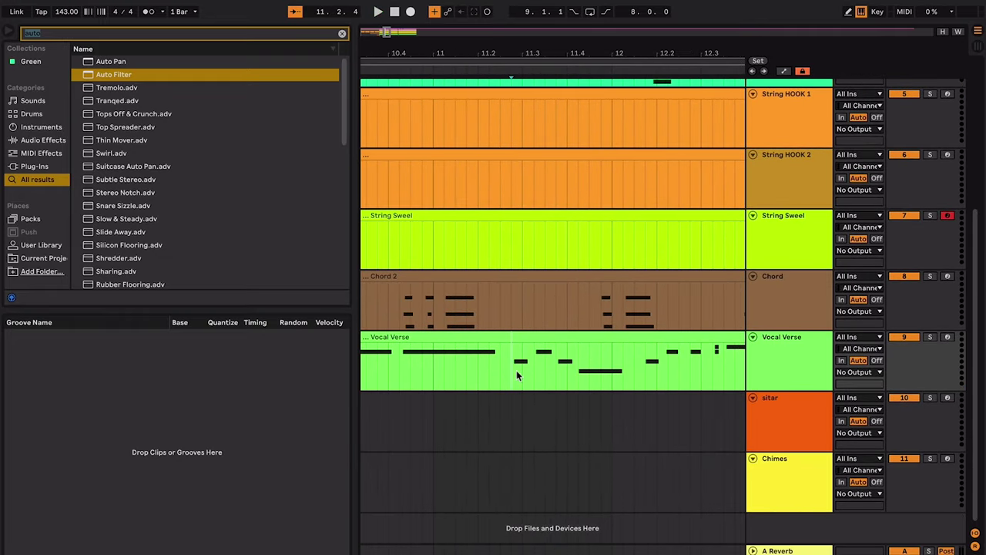
key(space)
scroll(517, 375, down, 5)
key(space)
- Examine and play the Vocal Verse phrase around bars 19 to 20 in the duplicated half of the verse
scroll(516, 376, right, 3)
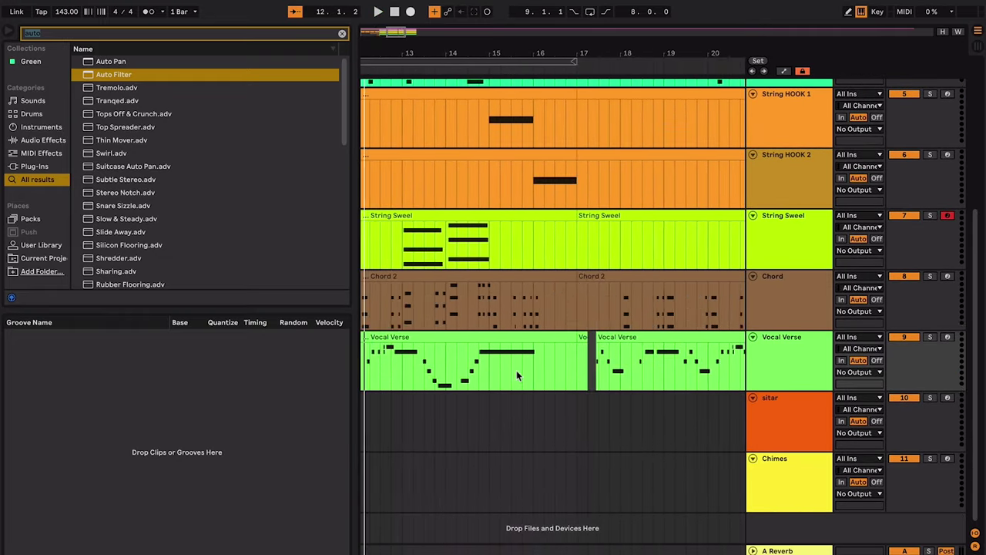
scroll(517, 375, right, 3)
click(586, 374)
key(minus)
key(minus)
key(plus)
key(plus)
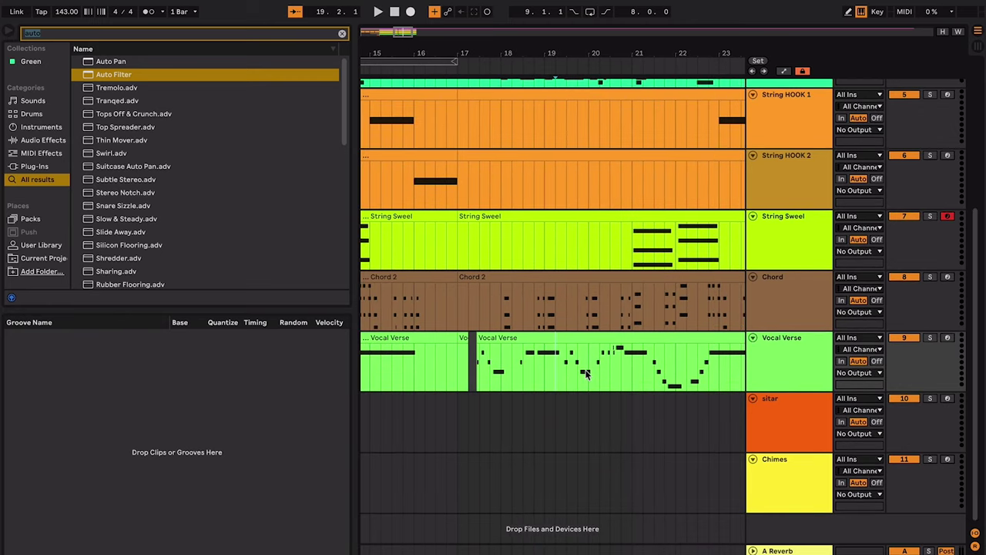
key(plus)
key(plus)
key(minus)
key(minus)
key(minus)
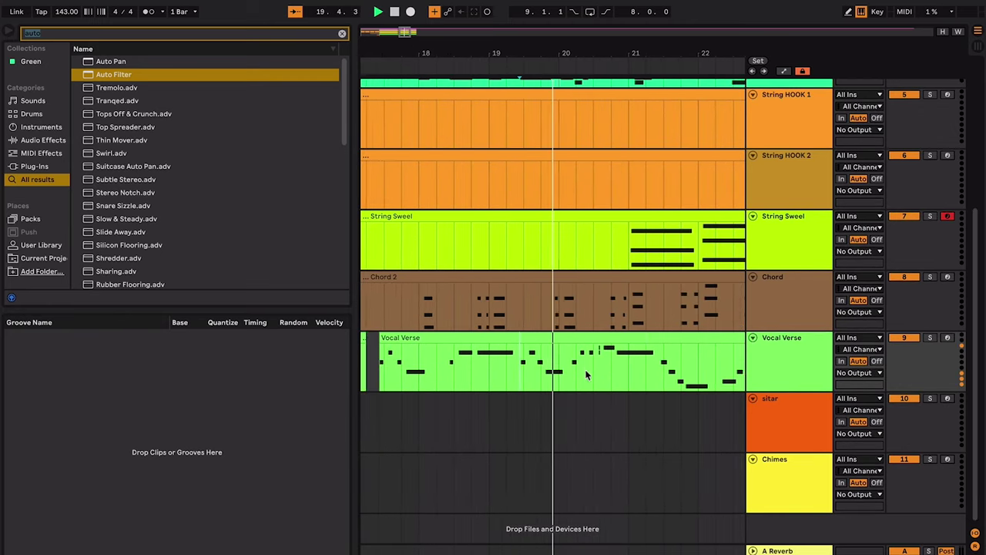
key(plus)
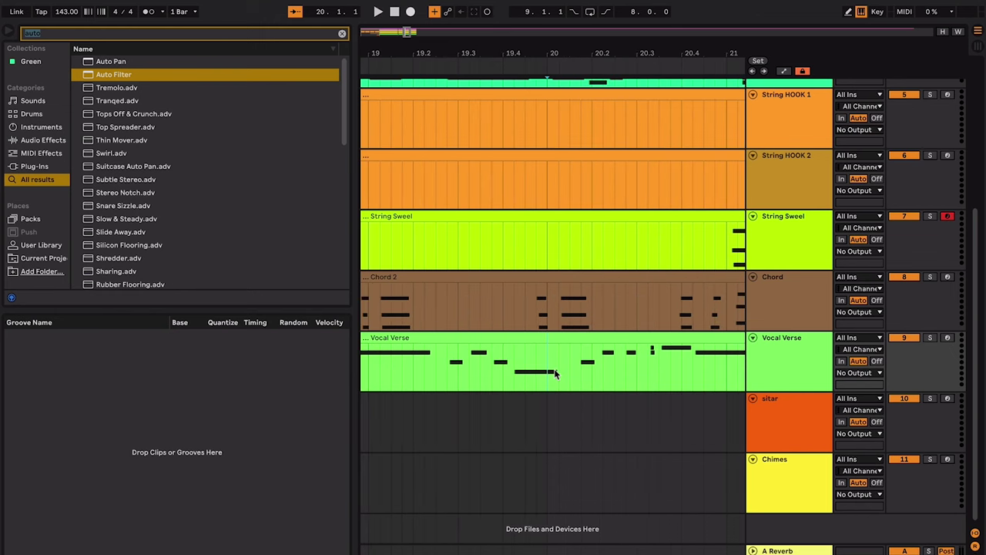
key(minus)
key(minus)
key(minus)
key(minus)
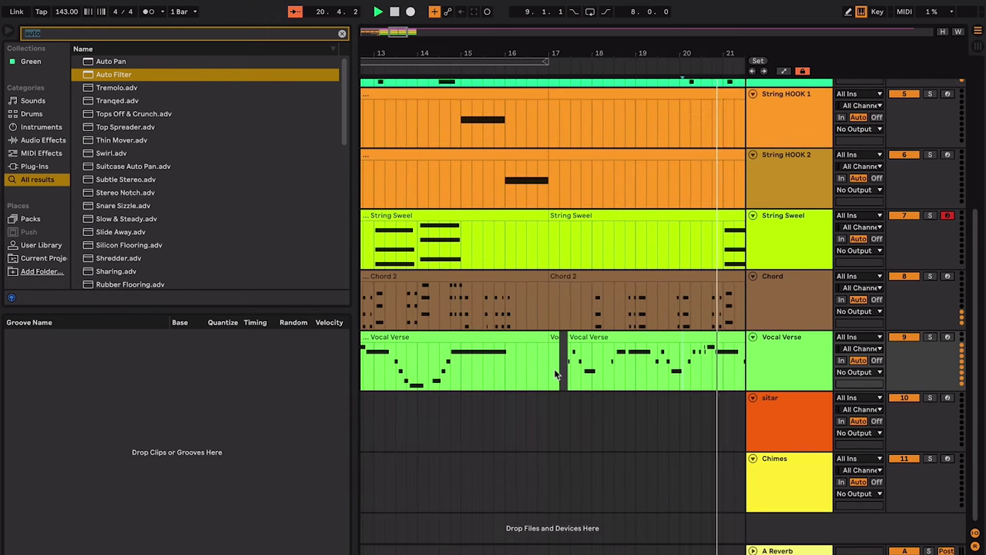
- Examine and play the Vocal Verse notes between bars 12 and 14 in the first half of verse 1
key(plus)
key(plus)
key(plus)
key(plus)
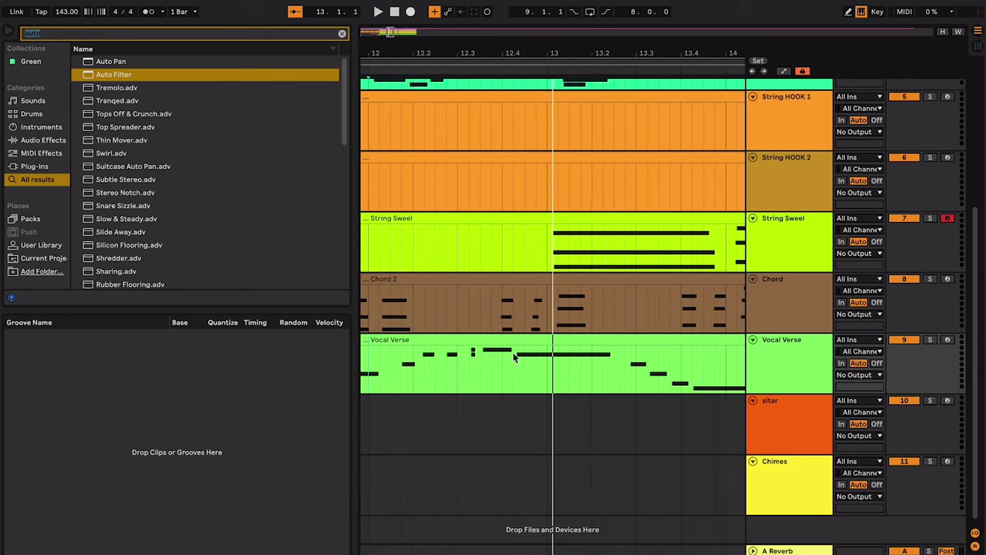
key(minus)
key(minus)
click(471, 376)
key(plus)
key(plus)
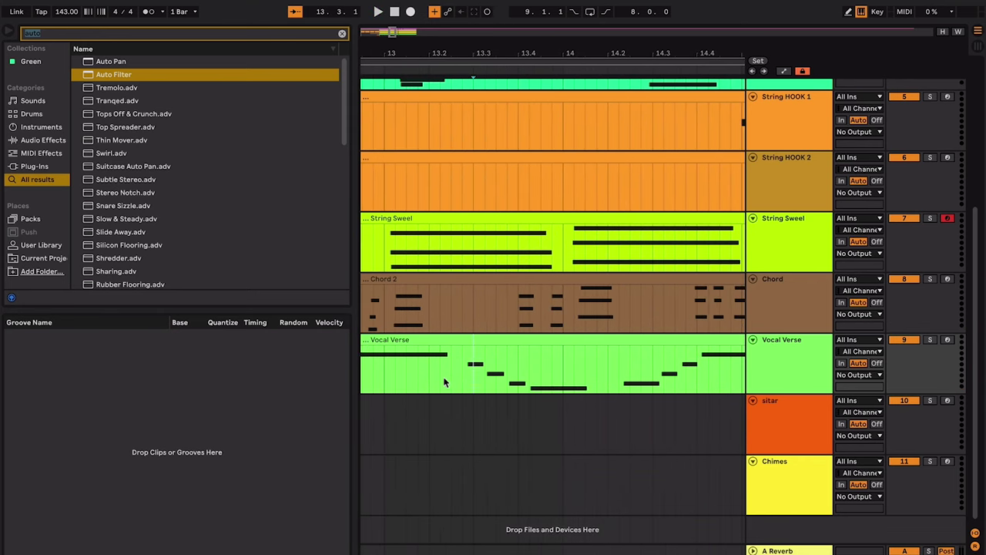
key(minus)
key(minus)
key(minus)
key(minus)
key(minus)
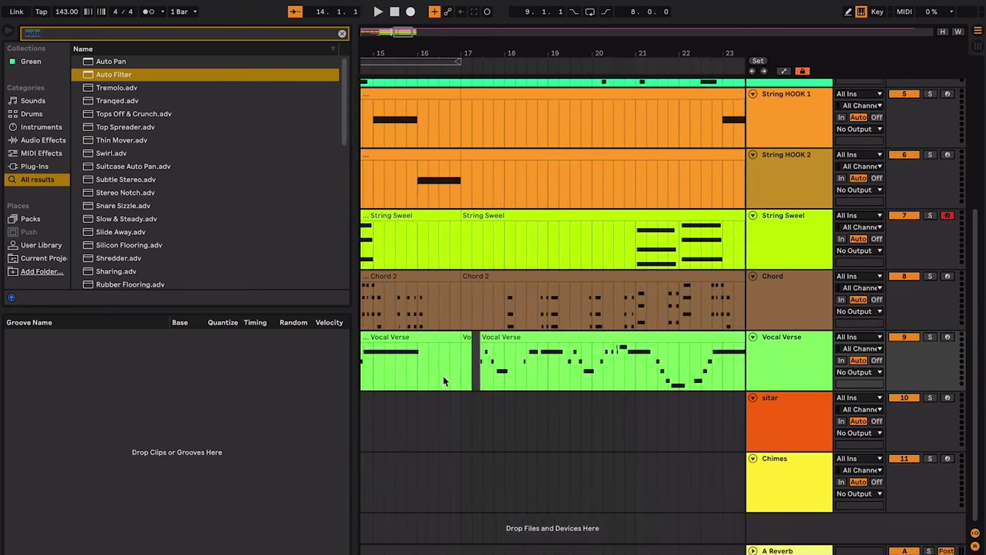
- Play and compare the Vocal Verse notes around bars 13 to 15 with the matching phrase around bars 21 to 23
key(space)
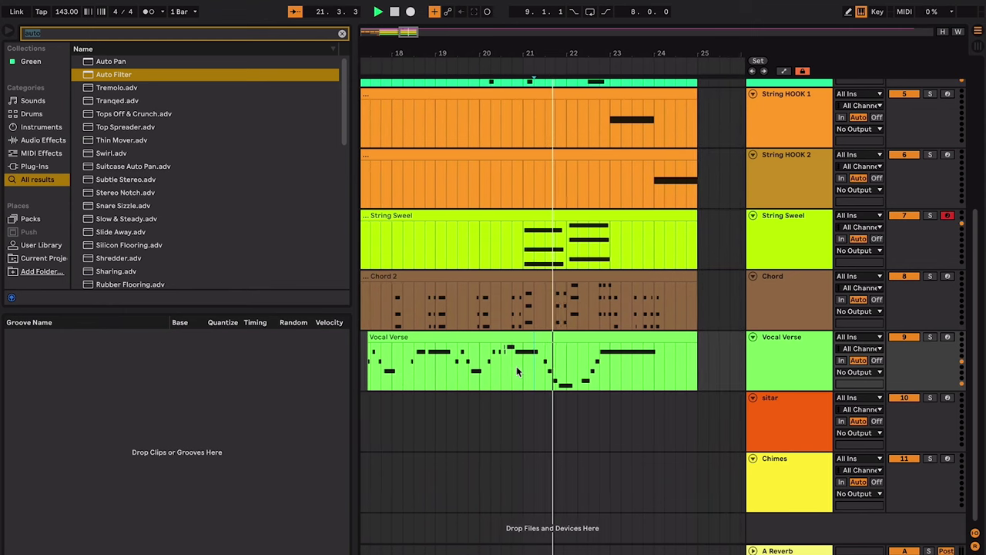
scroll(516, 372, left, 5)
scroll(516, 372, up, 1)
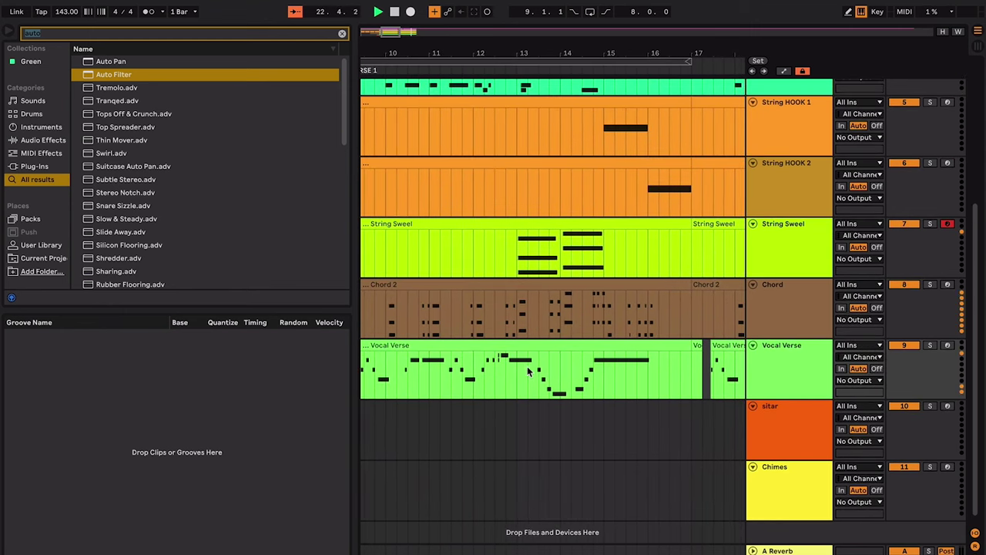
click(559, 372)
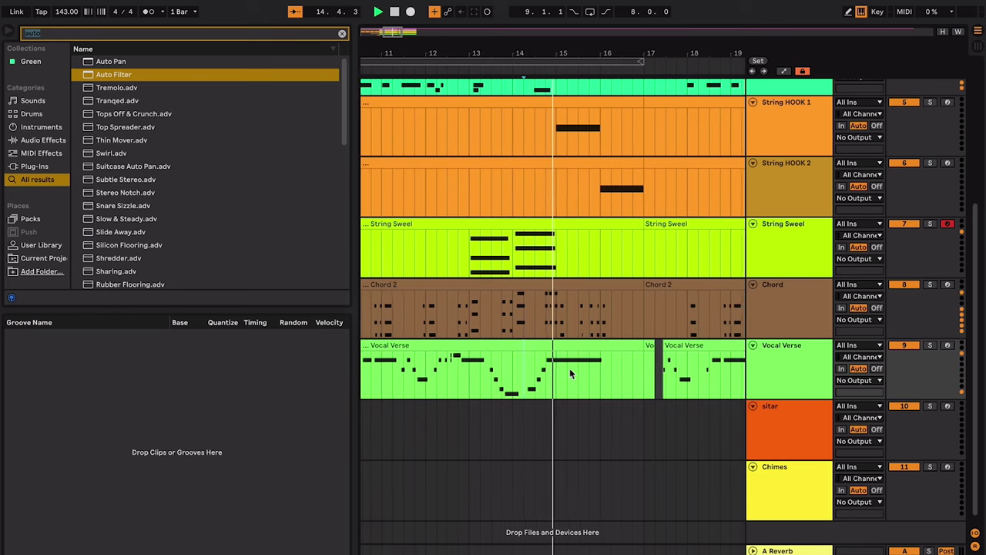
key(space)
scroll(520, 372, right, 5)
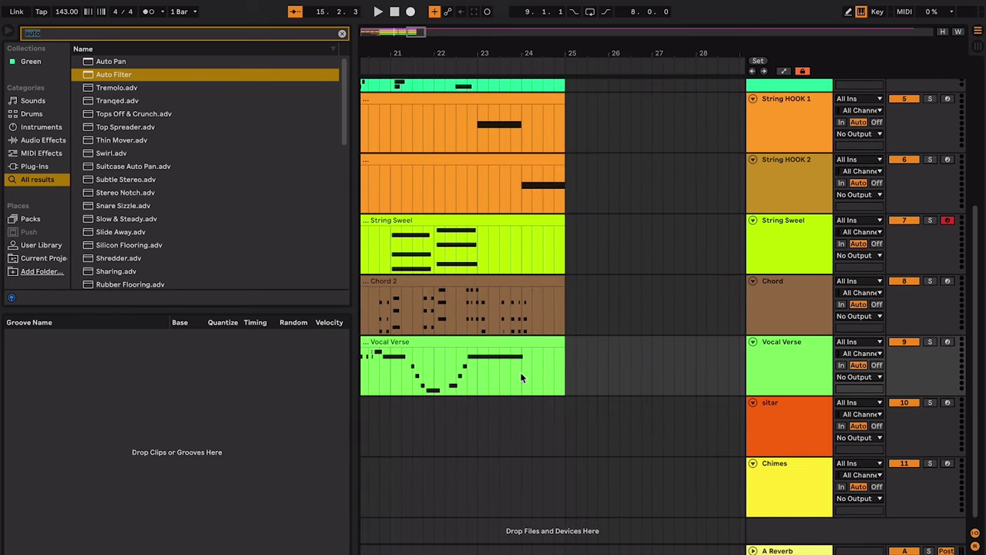
key(space)
scroll(631, 401, right, 5)
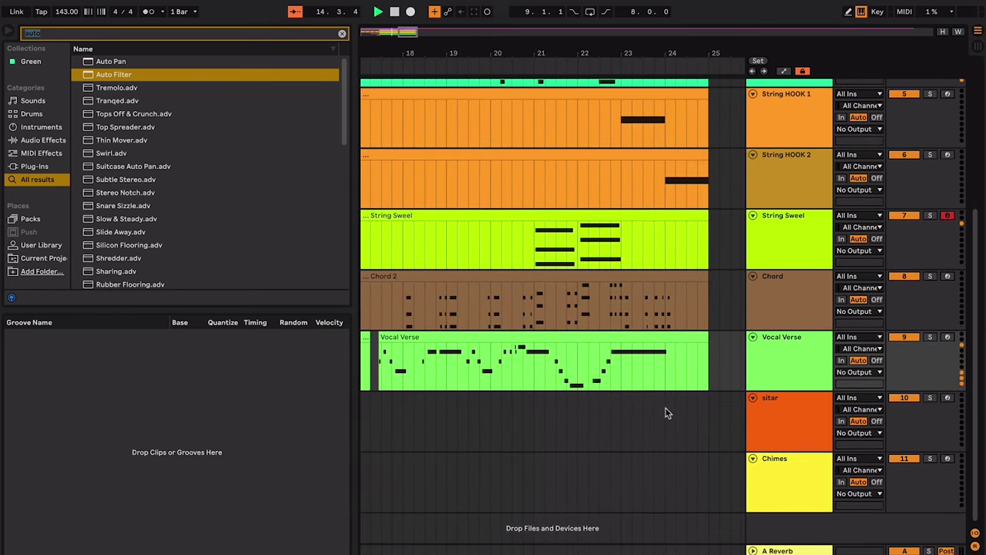
click(593, 377)
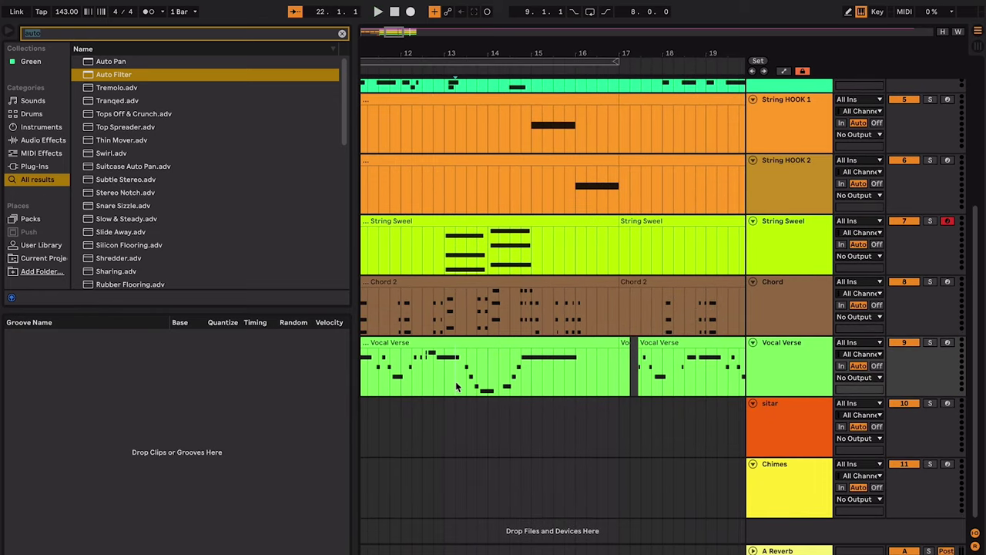
click(456, 385)
key(space)
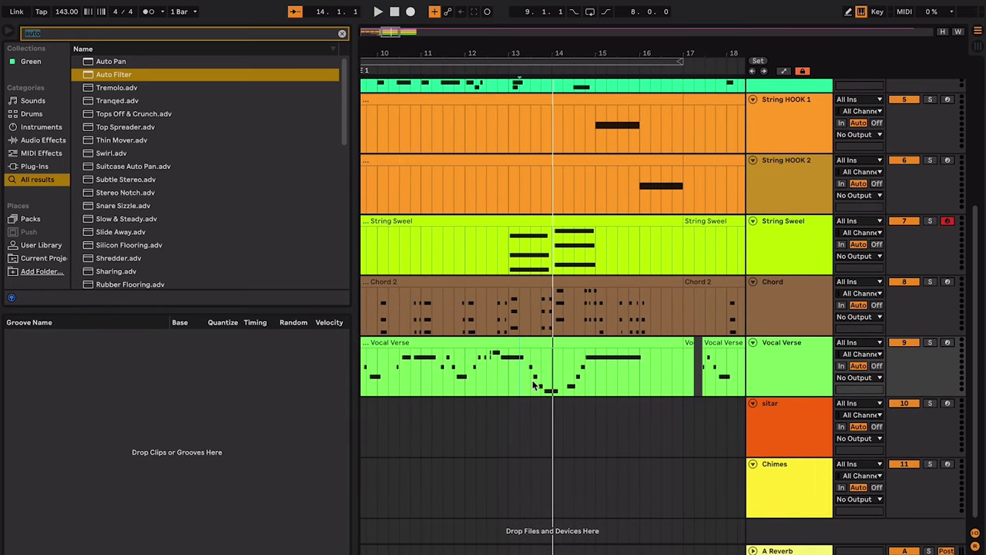
scroll(535, 385, right, 6)
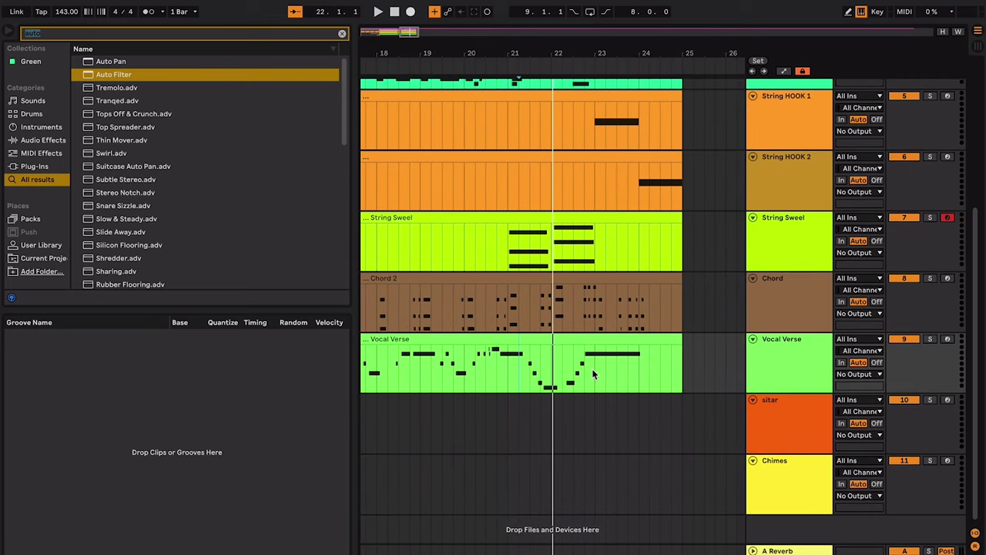
- Examine the verse parts and play the TOXIC reference across the transition from bar 16 into bar 17
scroll(592, 368, left, 4)
scroll(520, 334, down, 5)
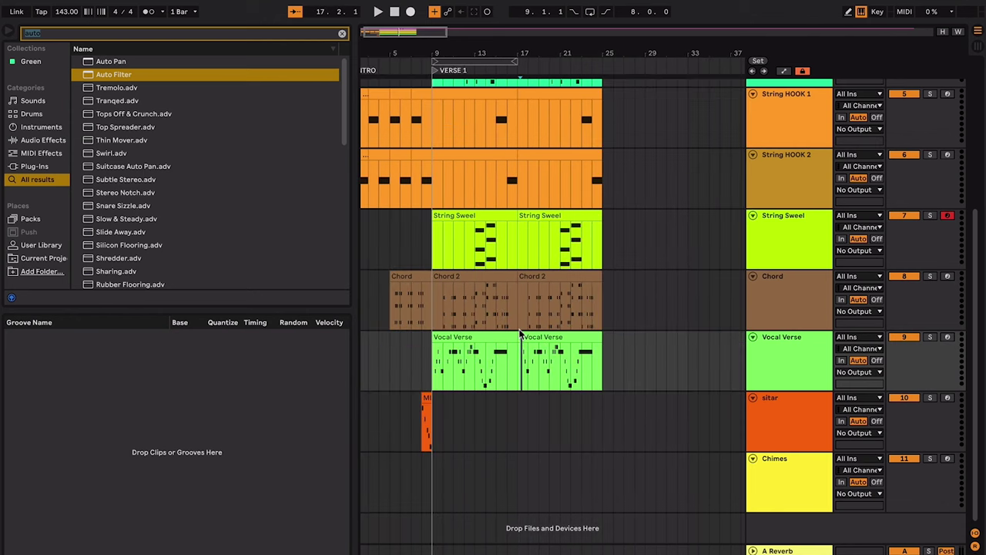
scroll(520, 334, up, 3)
click(514, 378)
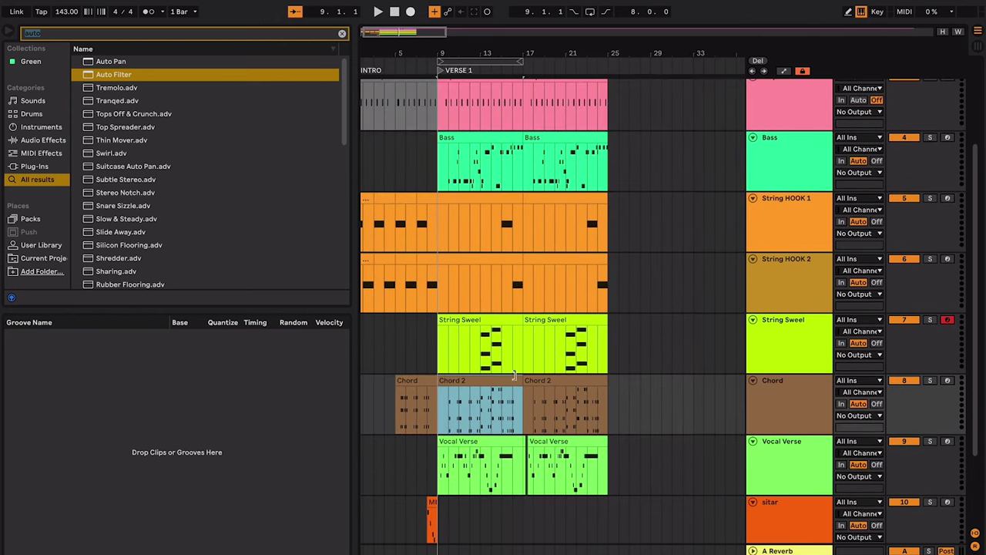
click(523, 351)
scroll(524, 351, up, 6)
scroll(523, 347, down, 4)
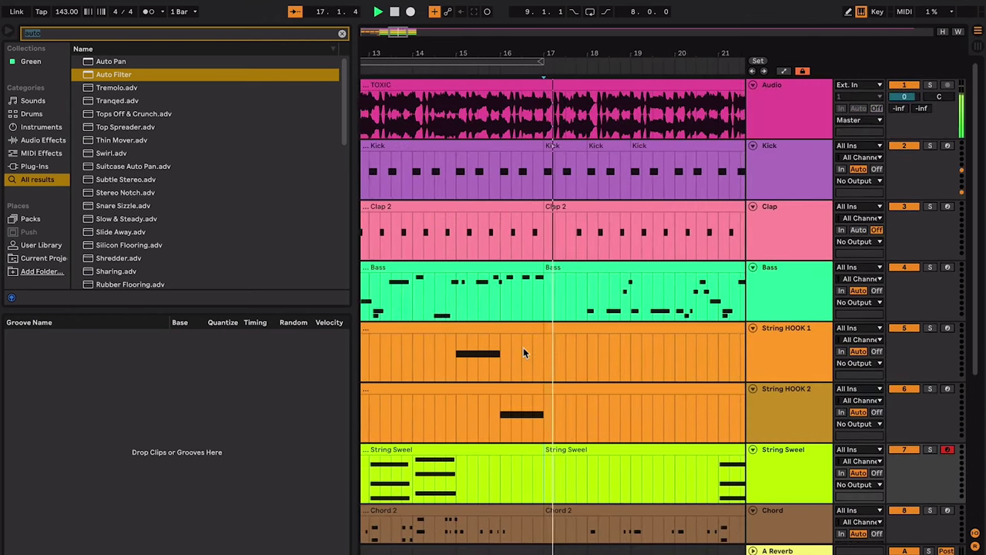
click(523, 291)
scroll(523, 291, up, 3)
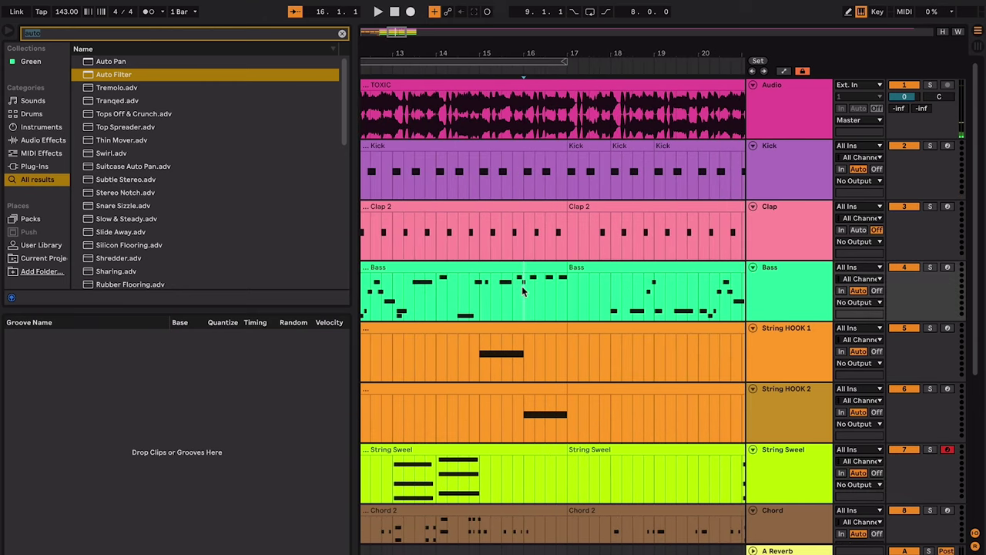
key(space)
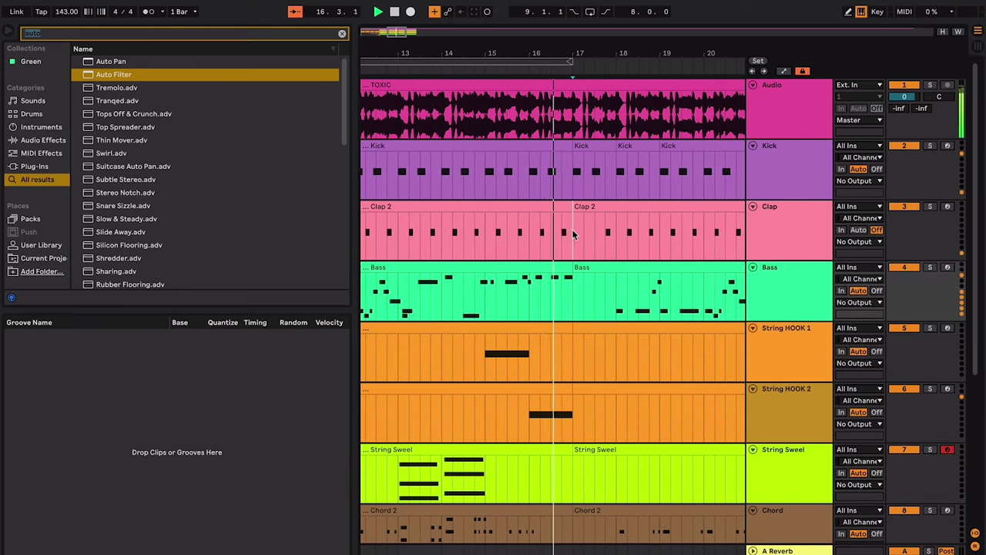
- Insert a MIDI track below Clap and record a repeated-note hi-hat pattern into it from 16.3 past the end of the verse
click(778, 224)
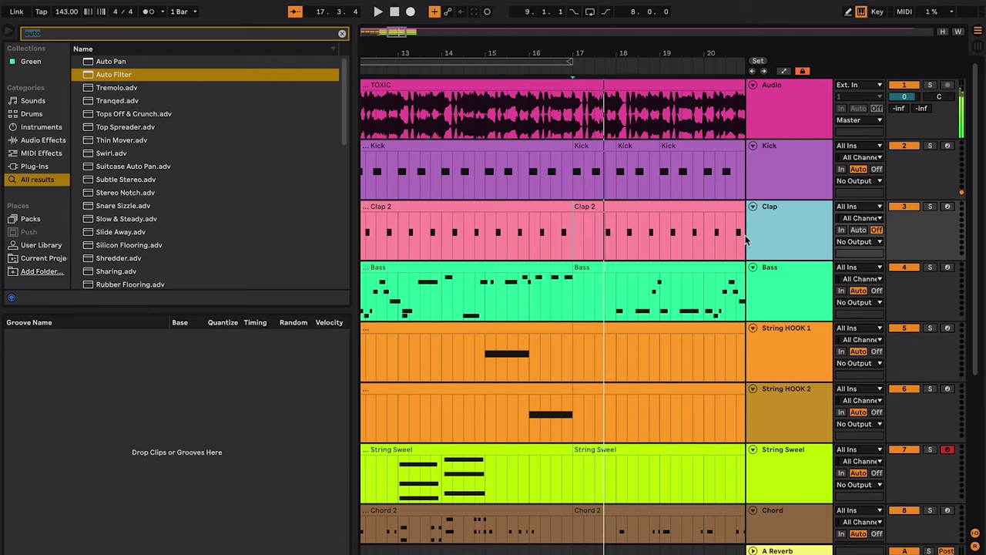
key(ctrl+shift+t)
click(560, 276)
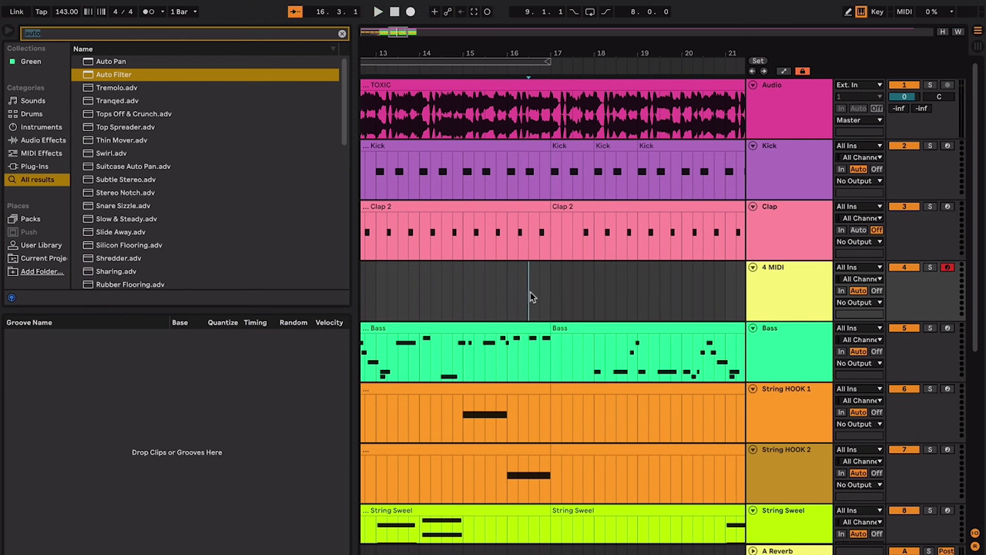
key(F9)
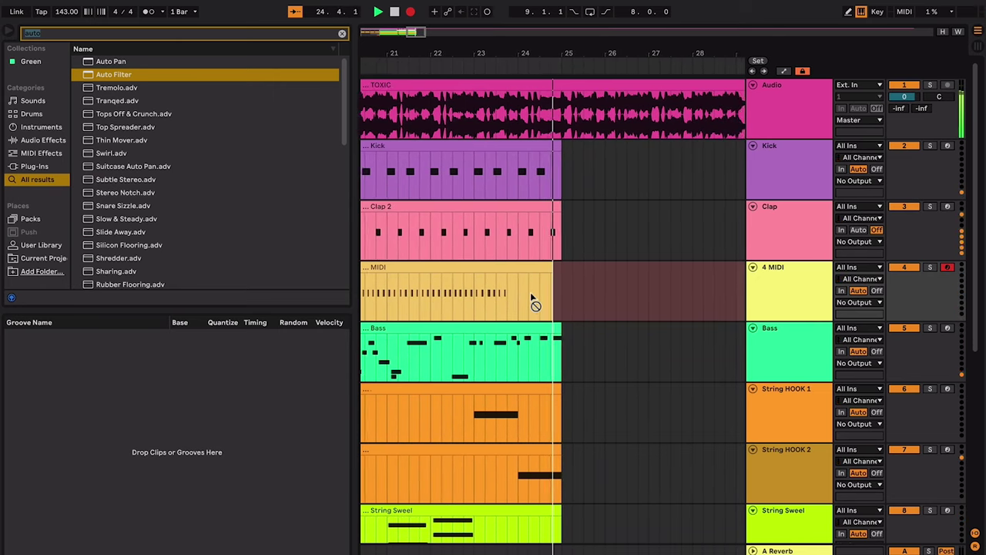
key(space)
- Split the recorded hi-hat clip at bar 25, delete the excess after it, and play the reference from there
key(space)
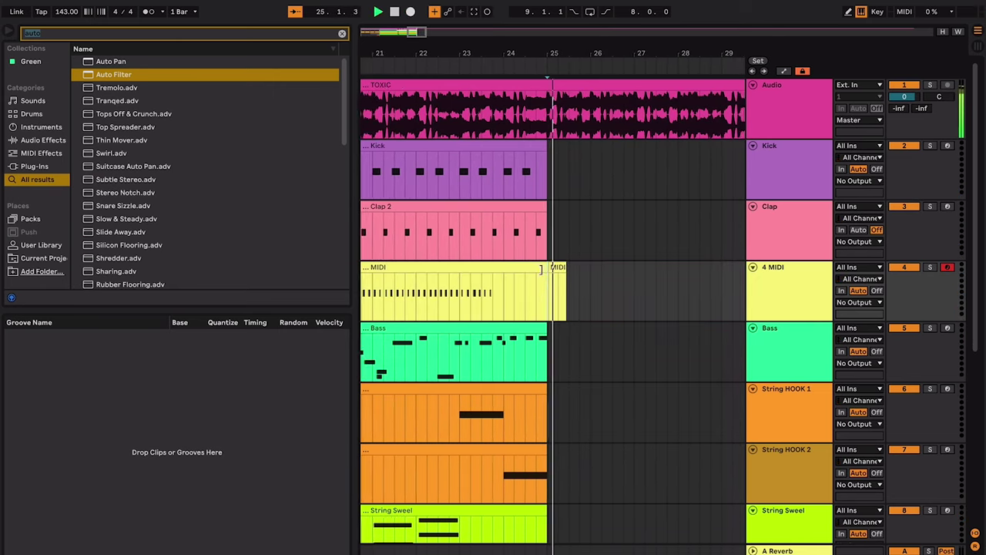
key(space)
scroll(555, 272, left, 10)
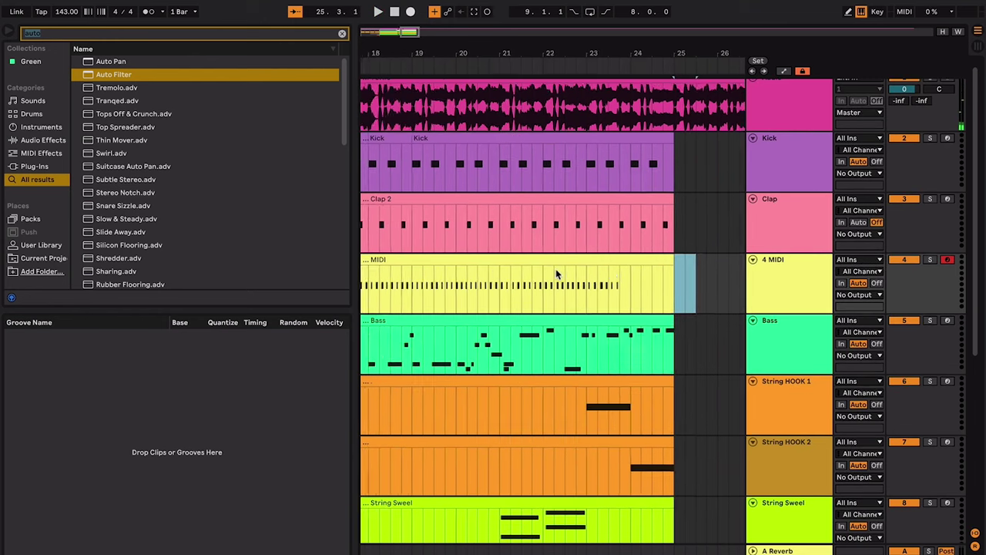
- Rename the new MIDI track as Hat and delete the empty stretch of its clip before bar 17
click(431, 293)
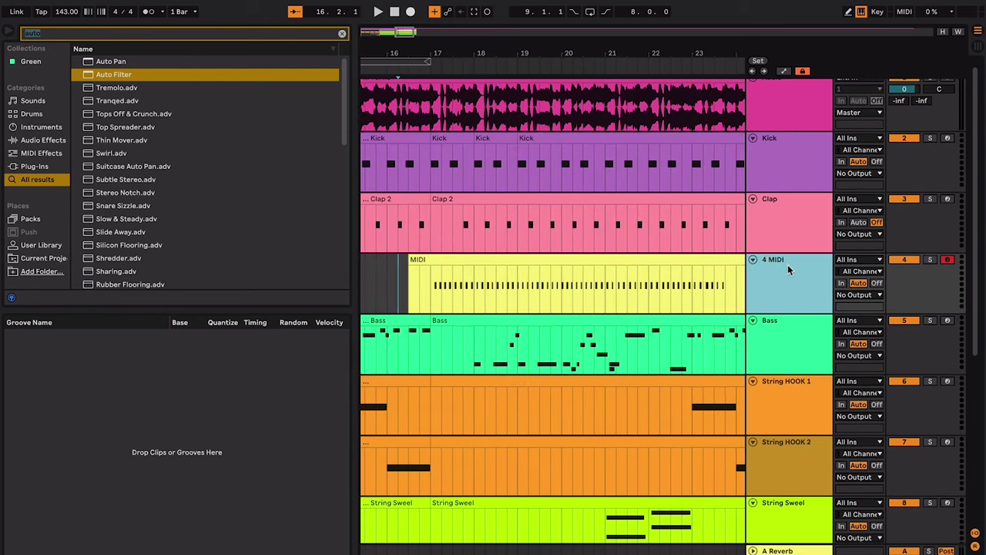
text(Hat)
key(Return)
key(space)
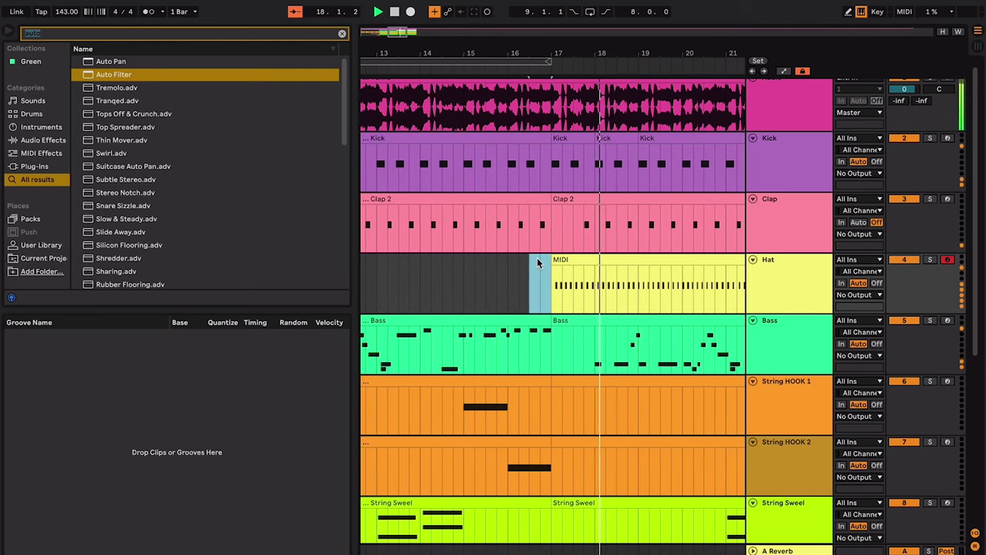
- Open the Hat clip's notes and lengthen the third C4 note until it ends just before the fourth
click(537, 257)
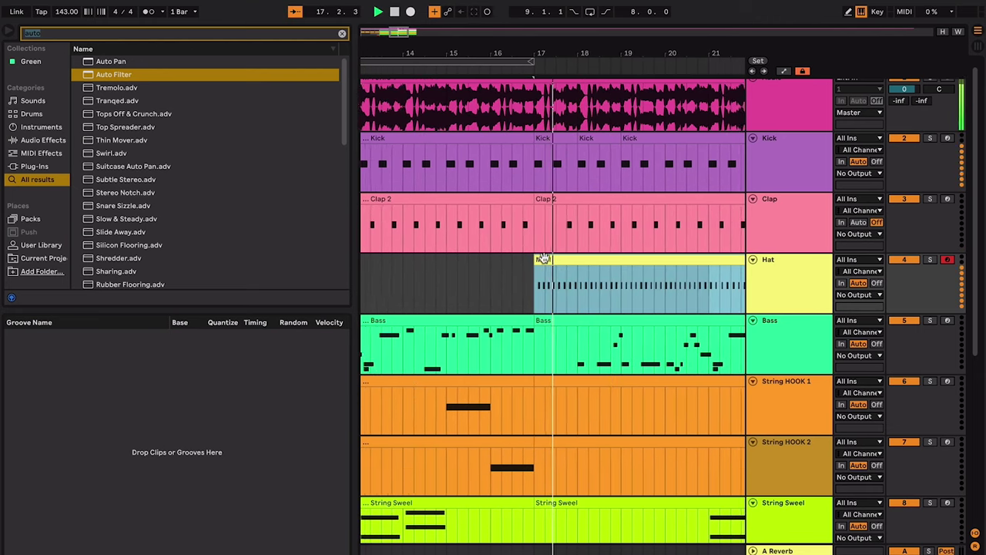
double_click(544, 257)
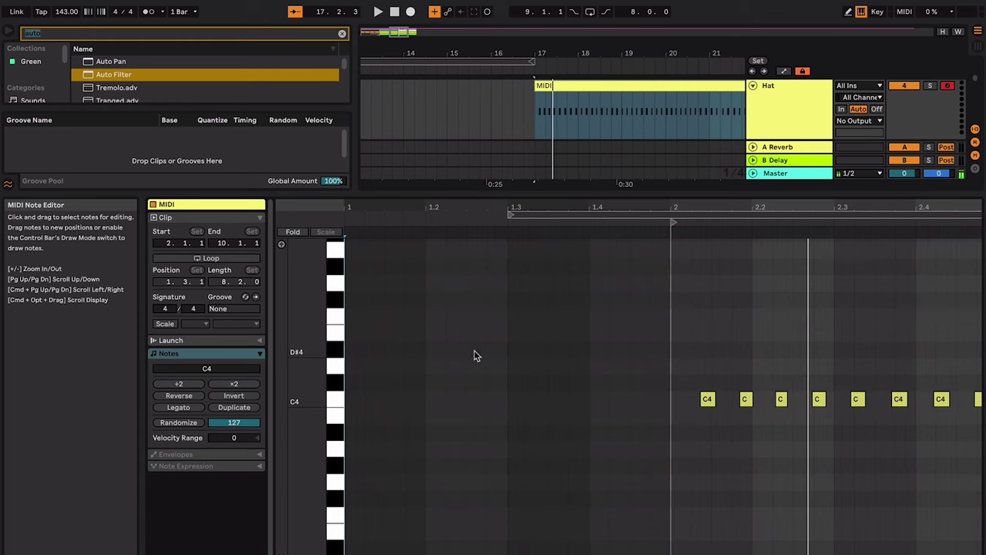
key(space)
key(space)
click(652, 398)
key(plus)
key(plus)
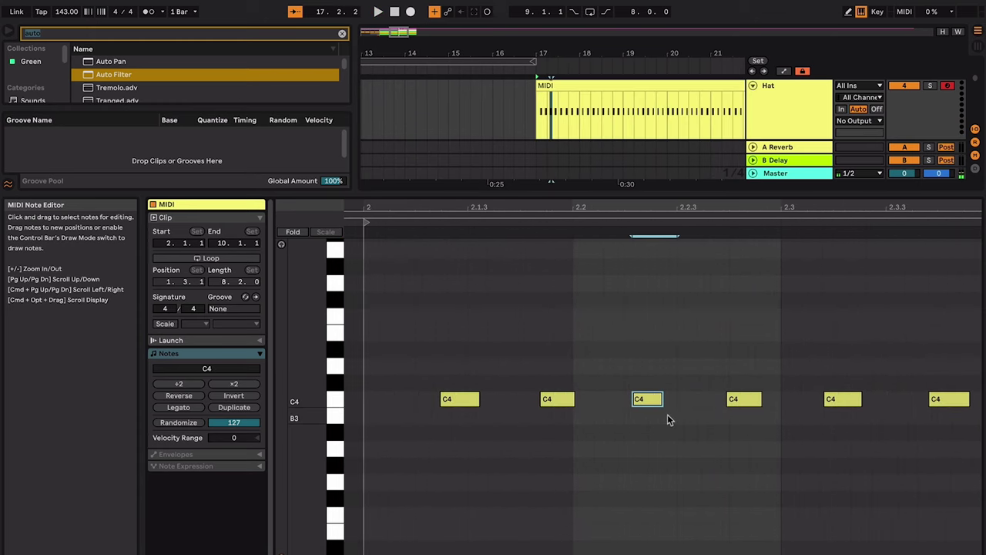
key(shift+Right)
key(shift+Right)
key(shift+Left)
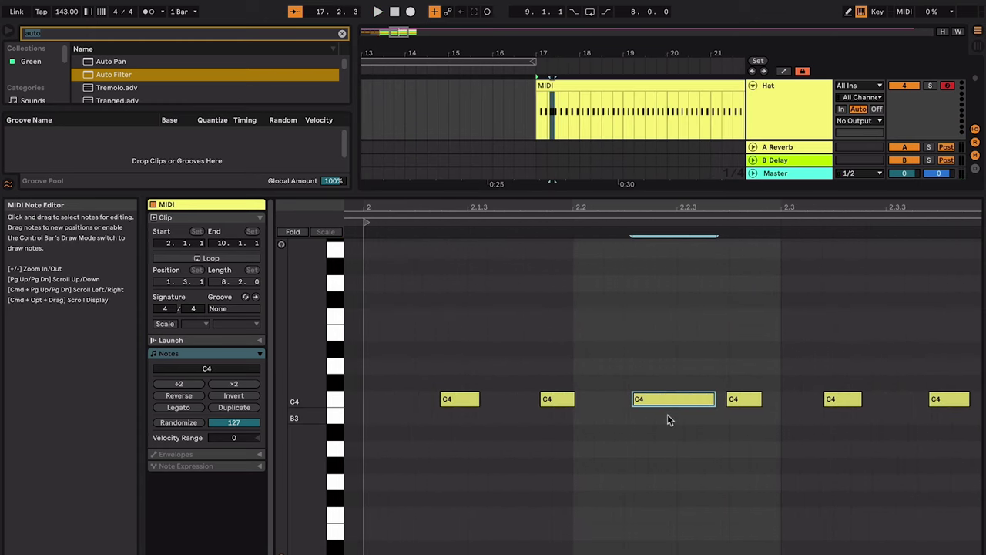
- Close the note editor and play the second half of verse 1 while examining all mapped parts up to bar 25
key(space)
key(alt+super+l)
scroll(630, 99, up, 1)
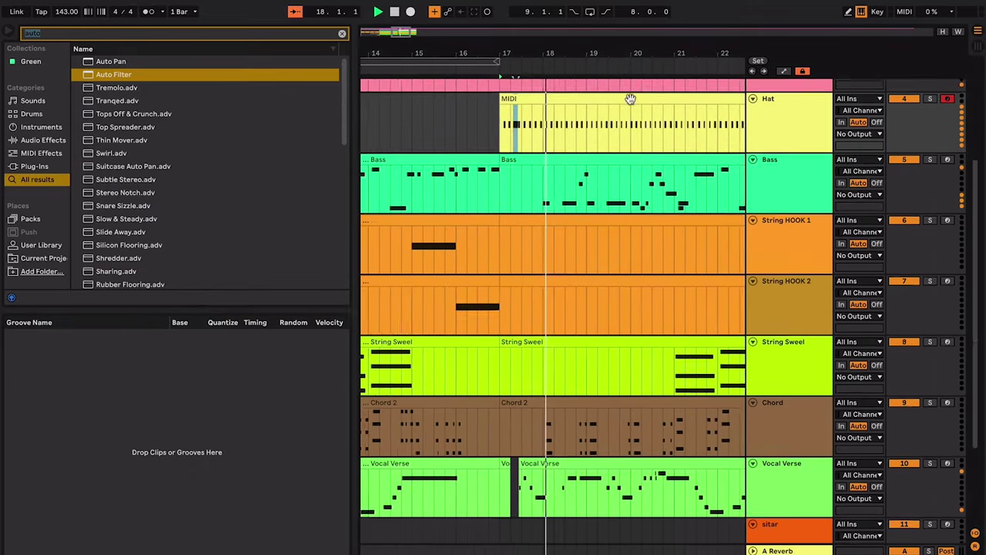
scroll(630, 100, up, 2)
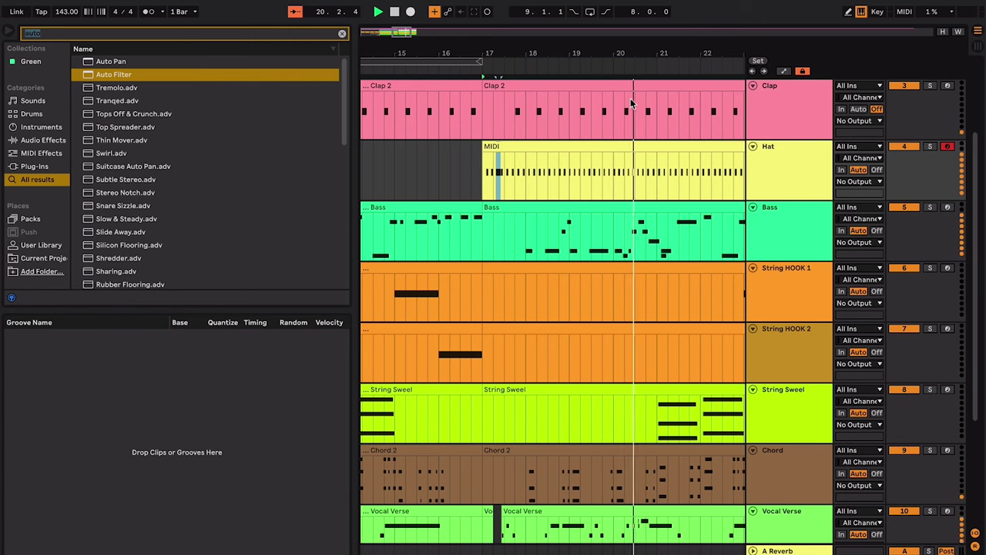
scroll(631, 103, up, 5)
scroll(632, 103, down, 7)
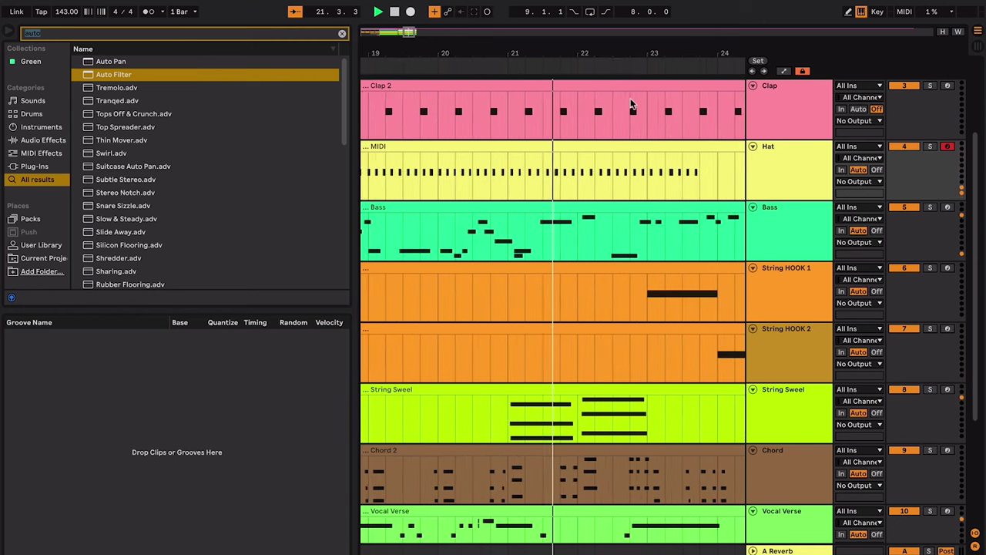
scroll(605, 287, down, 7)
scroll(605, 288, up, 4)
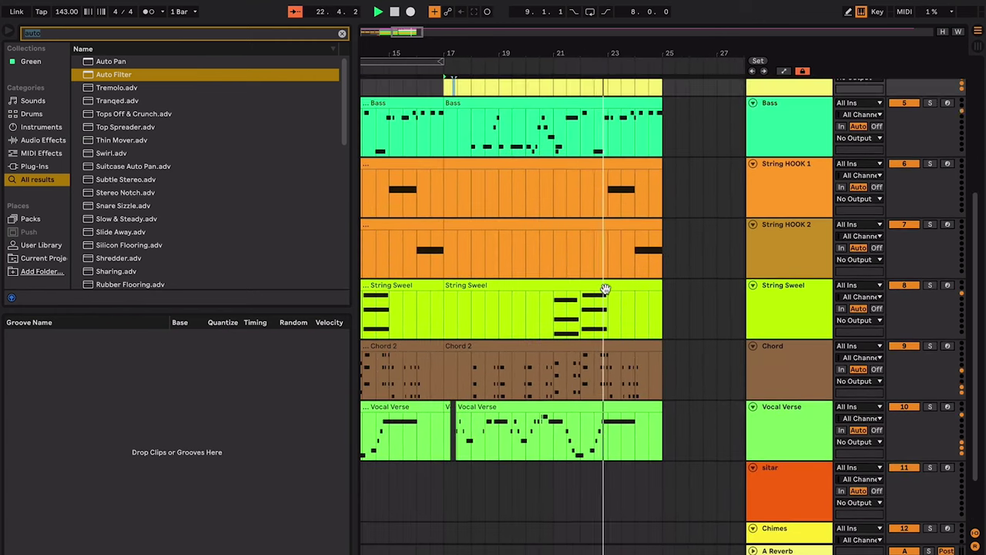
scroll(605, 294, up, 5)
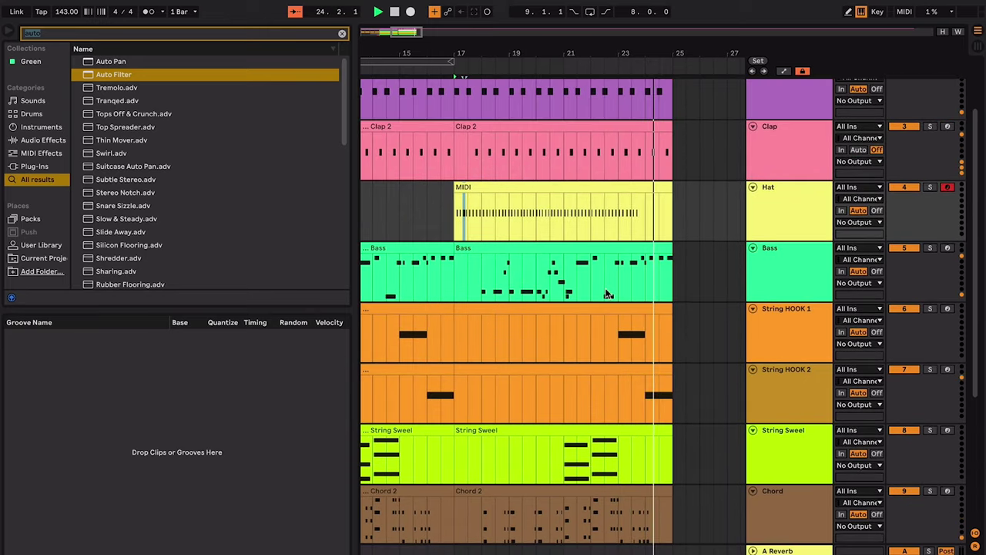
scroll(607, 293, up, 2)
- Split the Hat clip at bar 23 and delete everything after the split
click(625, 253)
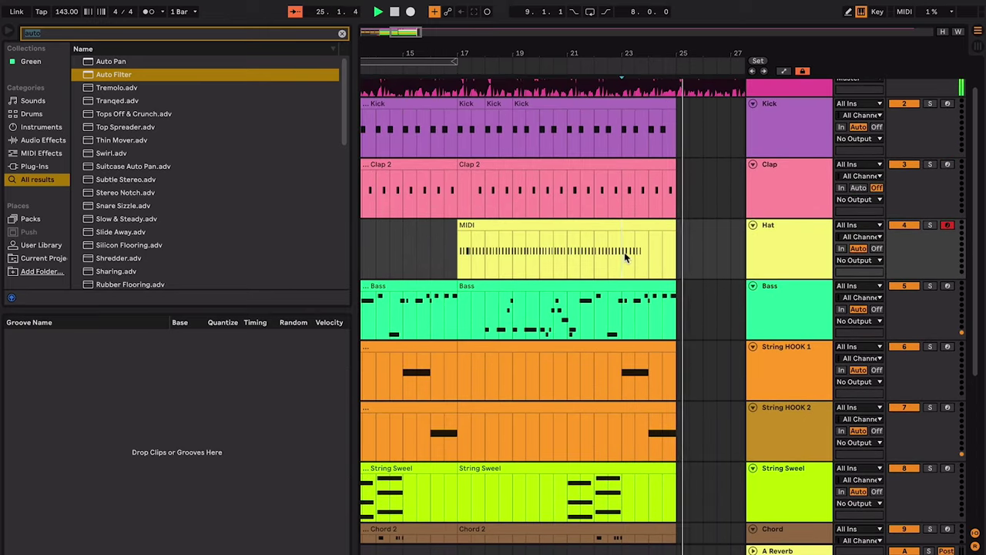
key(super+e)
click(643, 223)
key(space)
key(Delete)
key(minus)
- Collapse all tracks to their minimum height in the arrangement
click(754, 240)
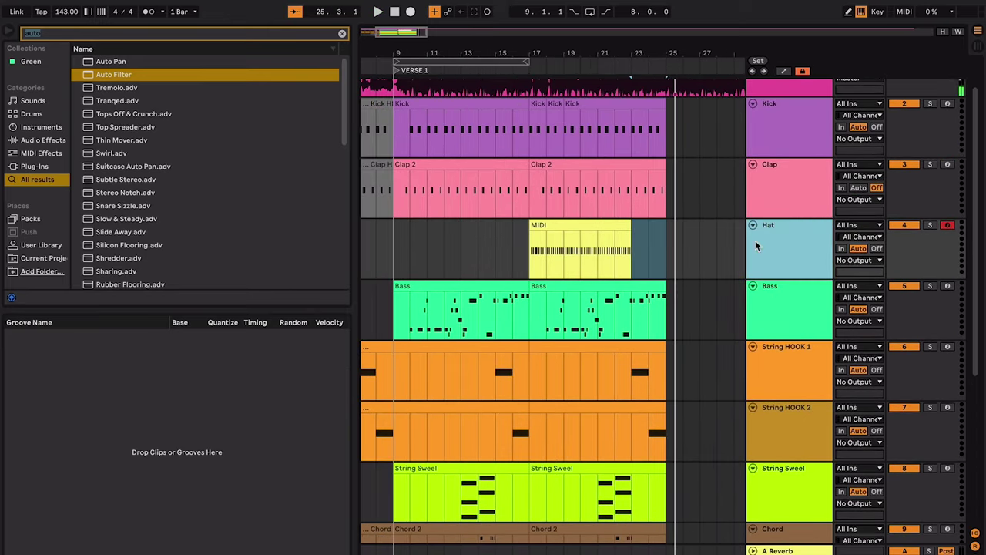
key(super+a)
click(753, 226)
- Add a locator at bar 25 and name it PRE-CHORUS 1
click(699, 217)
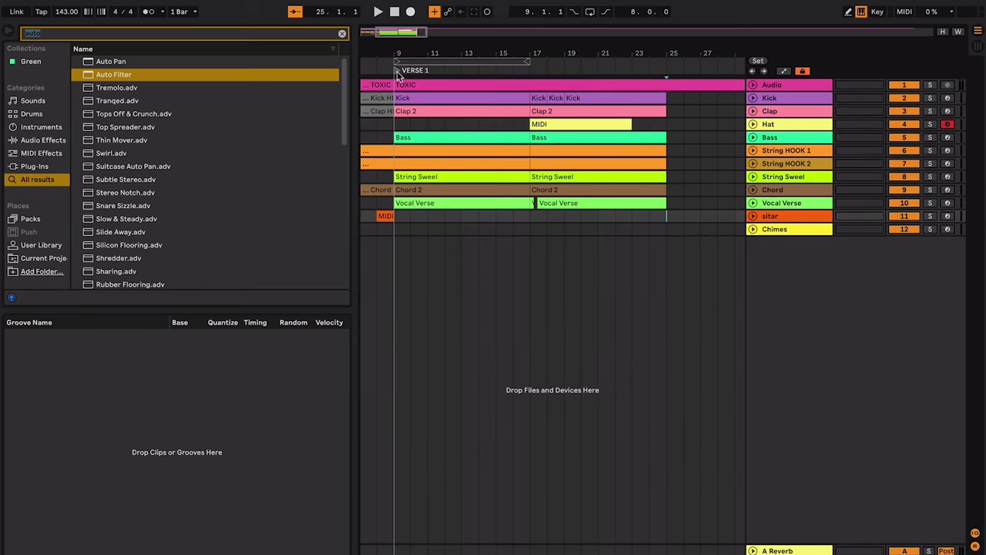
drag(667, 78, 548, 77)
right_click(667, 68)
click(679, 100)
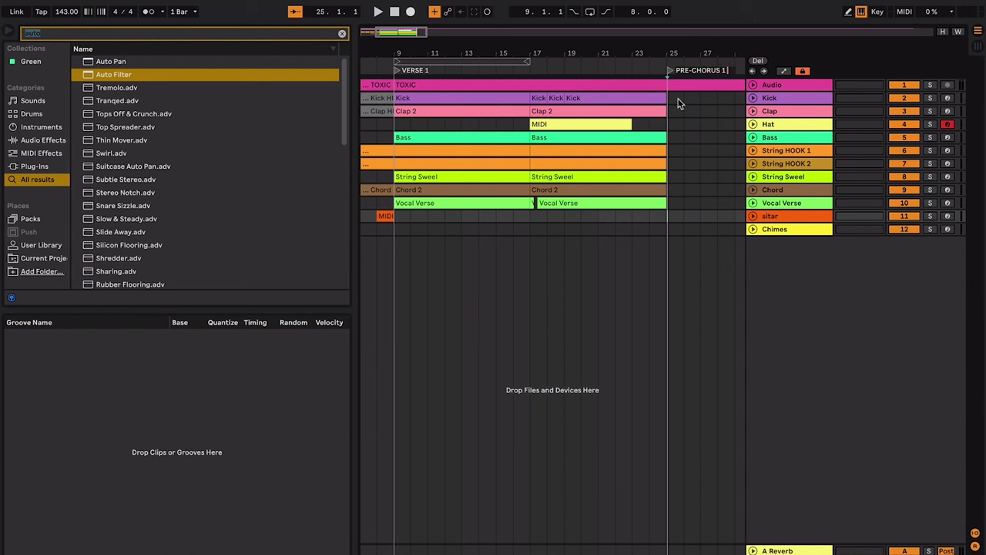
click(671, 110)
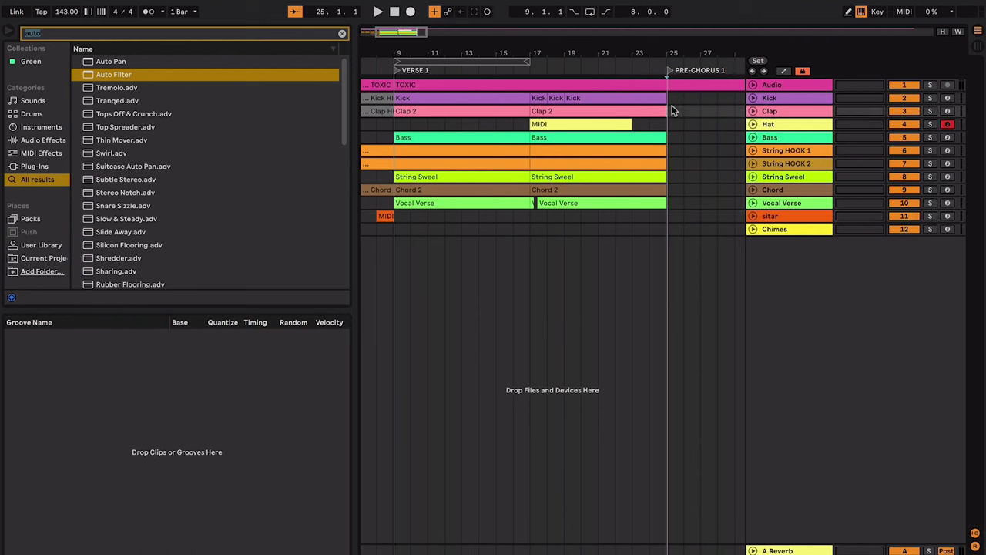
- Consolidate the clips from bar 17 to bar 25 on all part tracks into one clip per track
click(495, 106)
shift+click(590, 203)
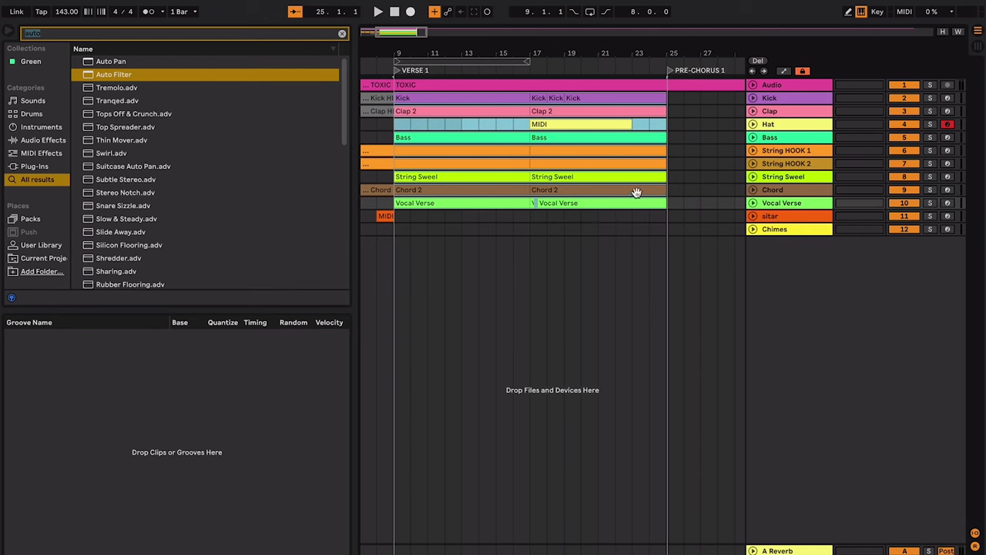
drag(667, 217, 526, 98)
key(super+j)
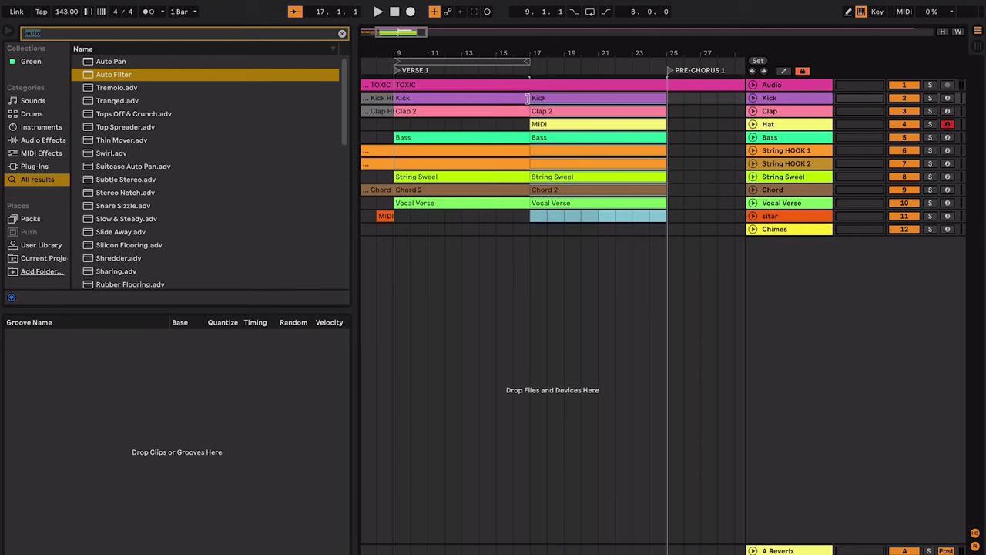
- Expand the Kick, String HOOK 1 and String HOOK 2 tracks, and duplicate the bar 17–25 section twice
click(751, 98)
click(752, 211)
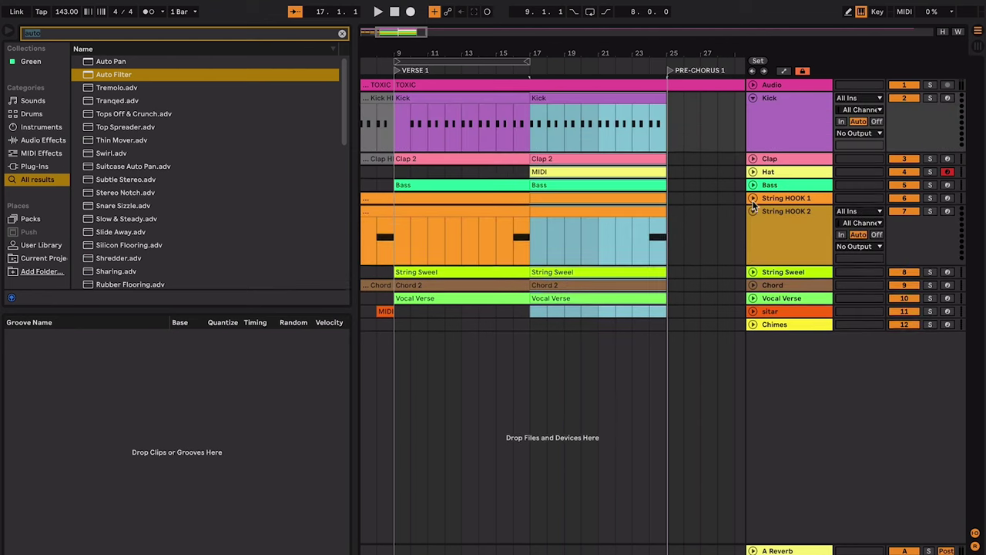
click(752, 198)
key(ctrl+d)
key(ctrl+d)
scroll(622, 233, left, 4)
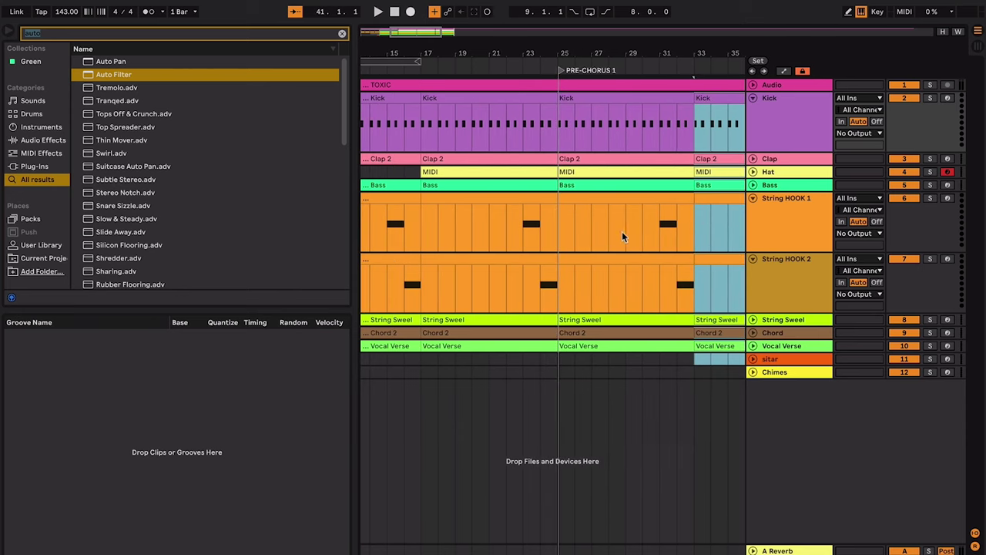
click(521, 234)
- Expand the Vocal Verse track and insert a new MIDI track directly below it
click(753, 345)
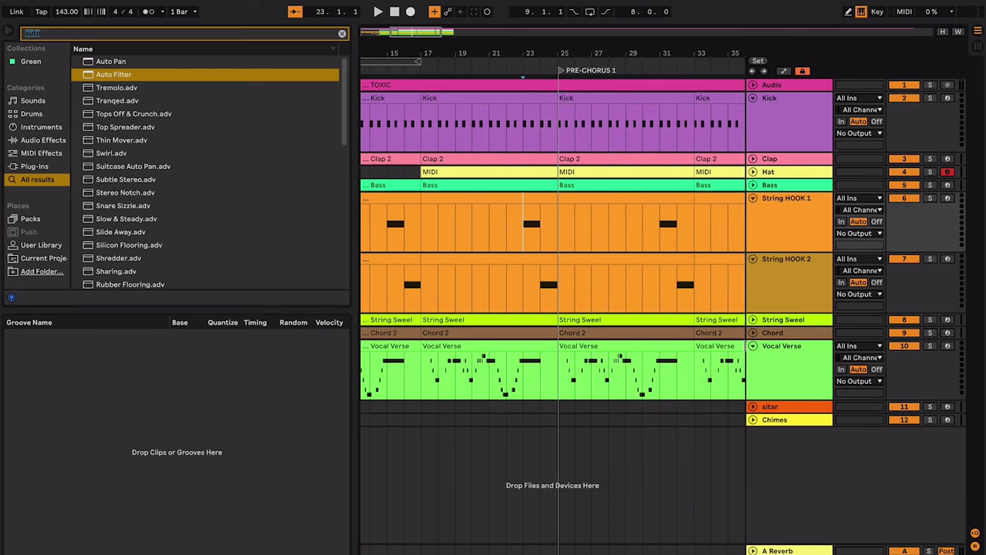
click(770, 347)
key(ctrl+shift+t)
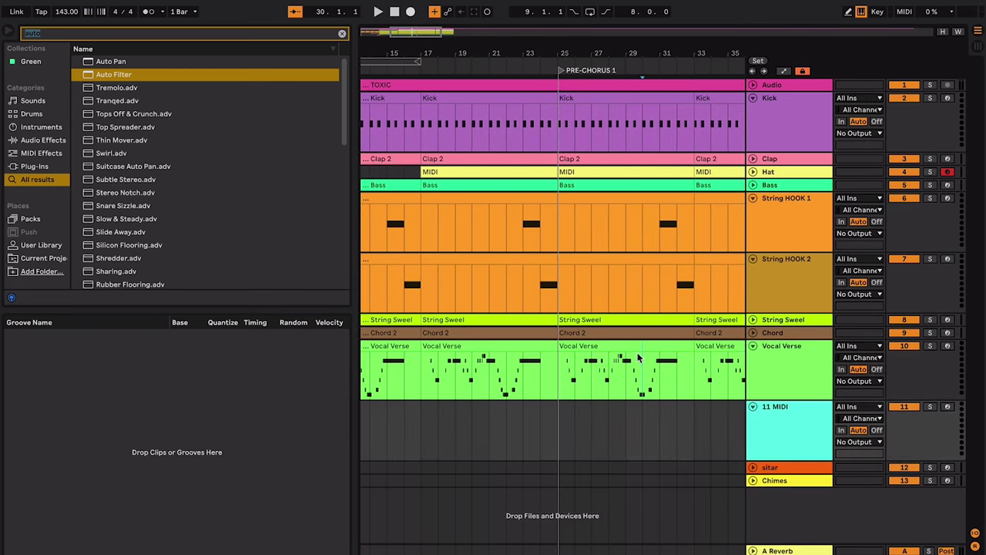
- Play the arrangement from bar 23 through the pre-chorus to bar 33, examining the duplicated parts including String Sweel
click(636, 346)
click(536, 376)
key(plus)
key(plus)
click(509, 359)
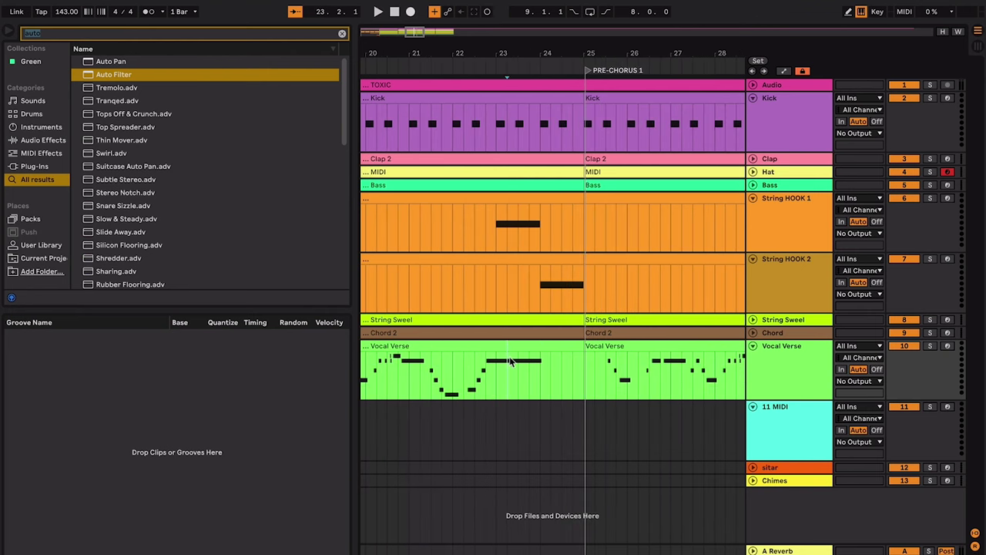
key(plus)
key(plus)
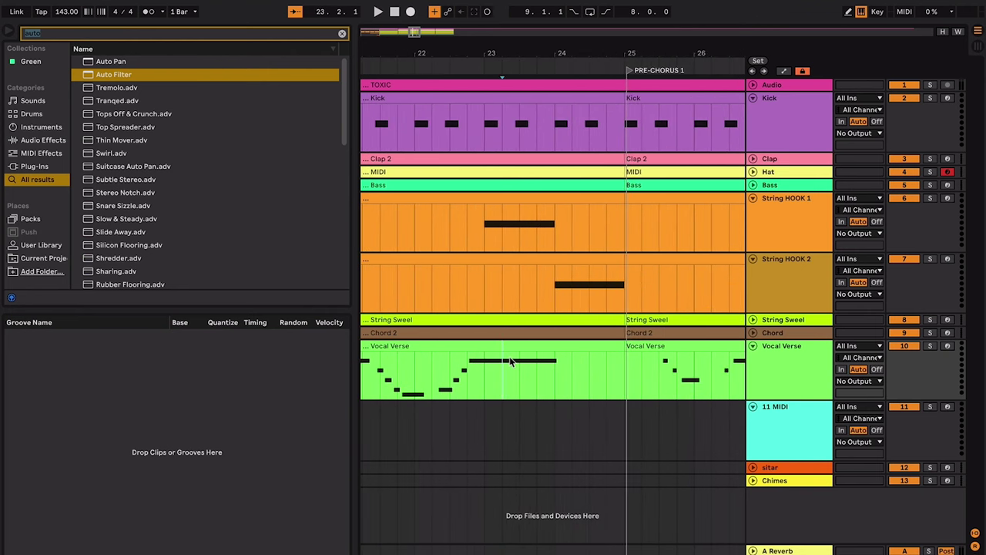
key(space)
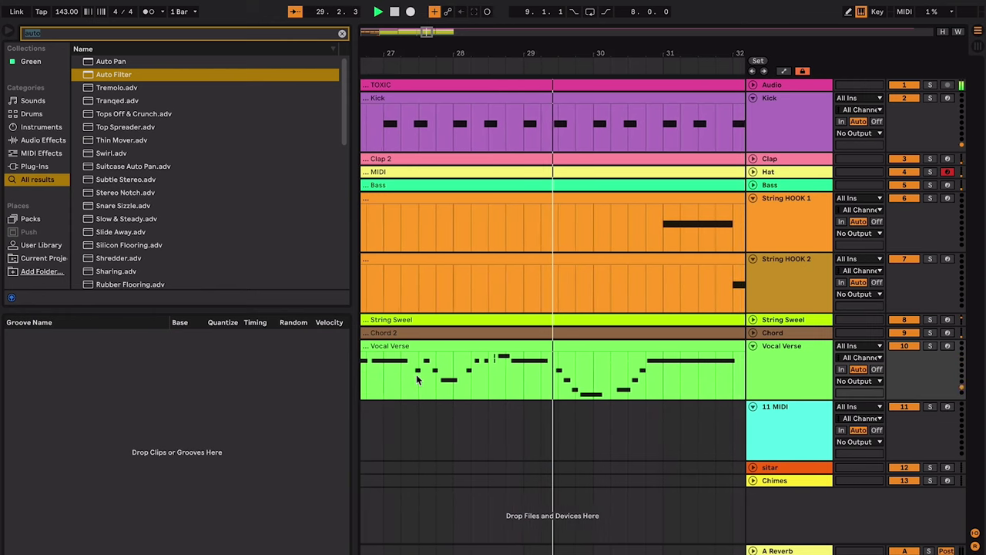
scroll(559, 246, down, 5)
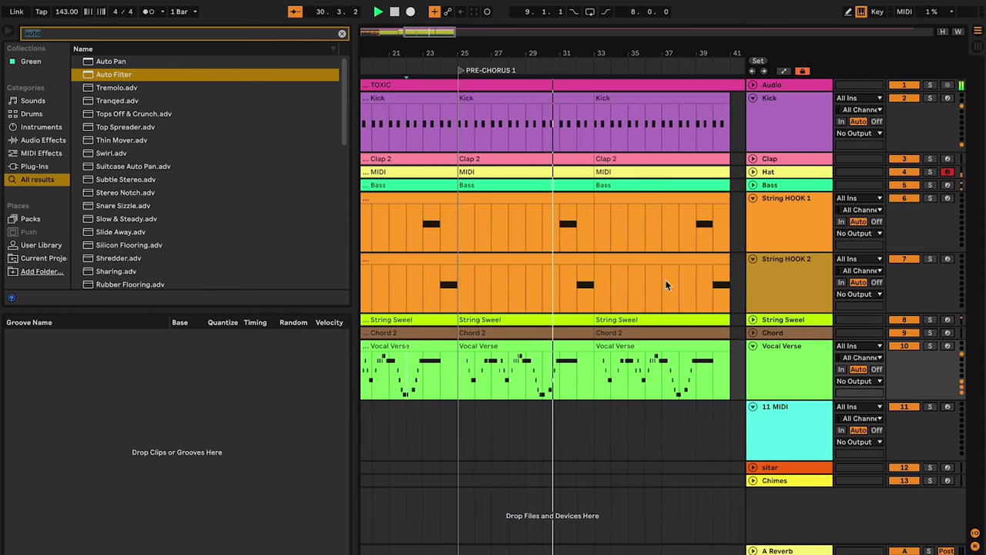
click(754, 320)
click(568, 327)
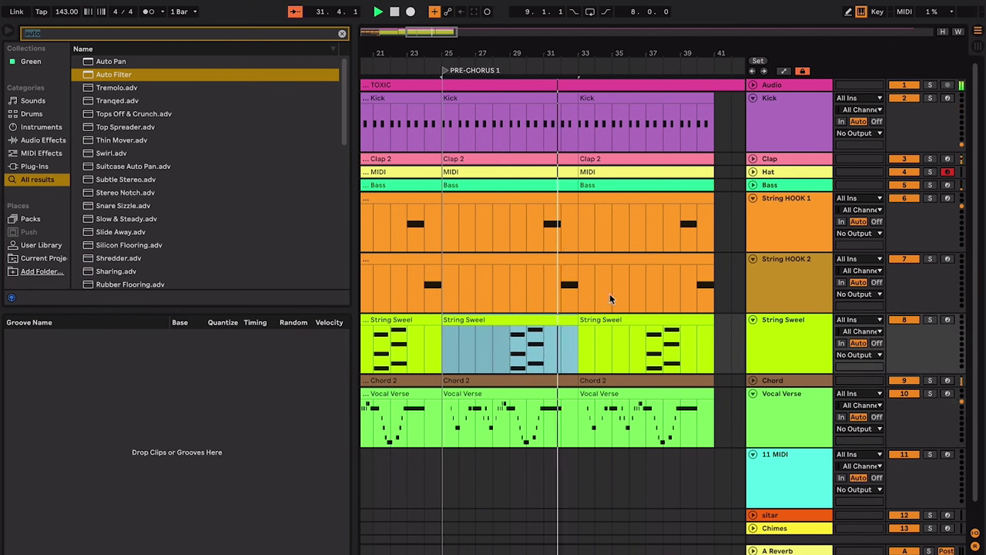
scroll(591, 288, down, 2)
scroll(591, 287, up, 2)
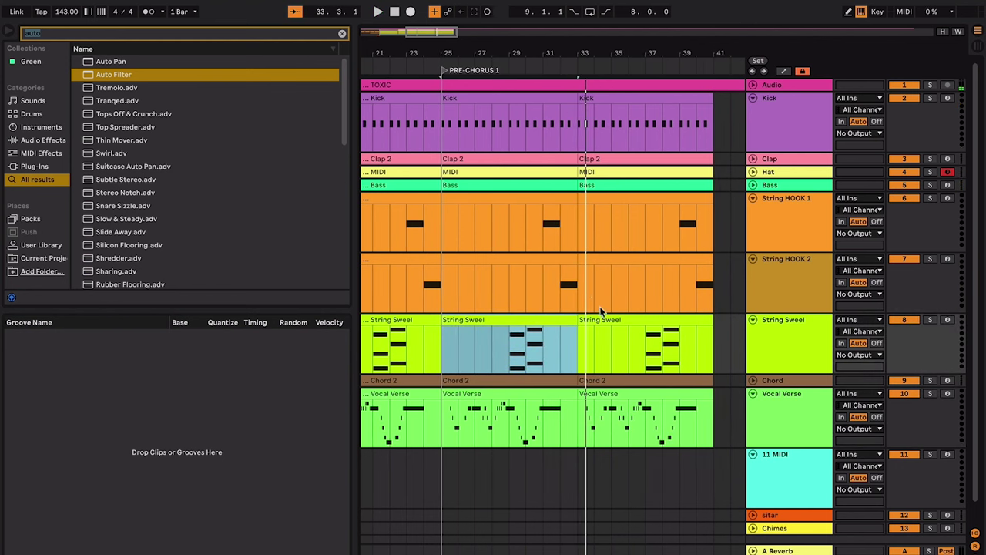
- Delete all duplicated clips from bar 33 to 41 and the Vocal Verse clip in bars 25–33
click(601, 319)
click(612, 97)
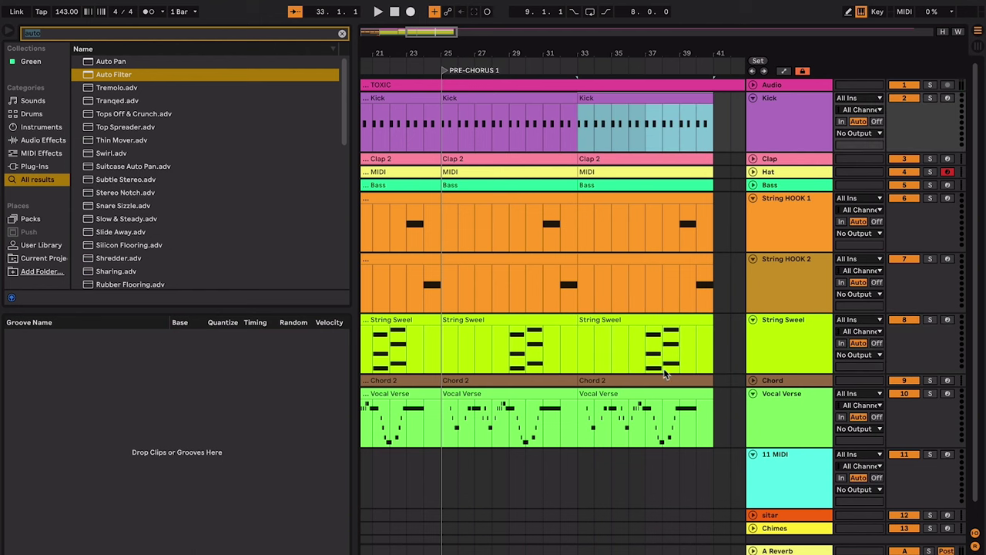
shift+click(673, 392)
key(Delete)
click(558, 393)
key(Delete)
key(plus)
key(plus)
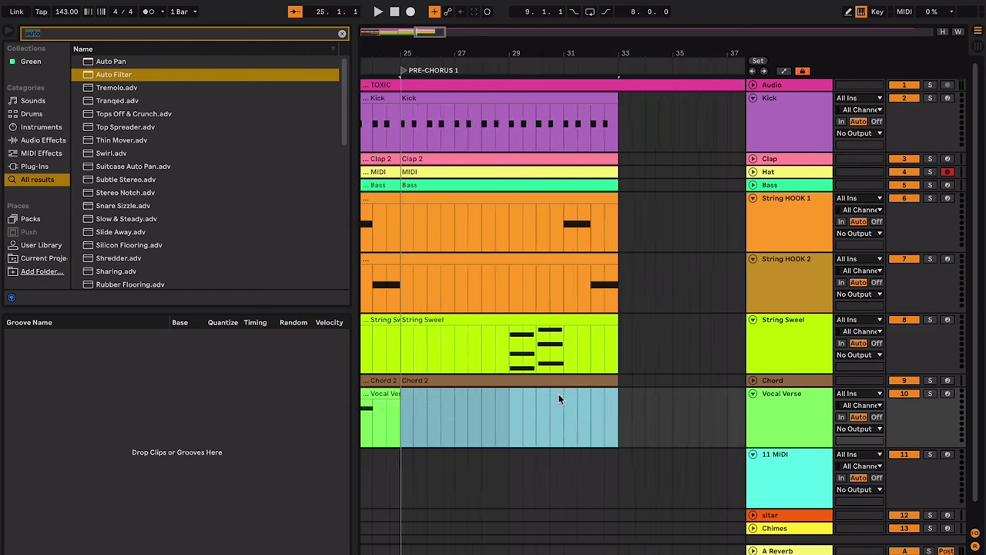
- Rename the new MIDI track as Vocal Pre Chorus
click(774, 472)
key(super+r)
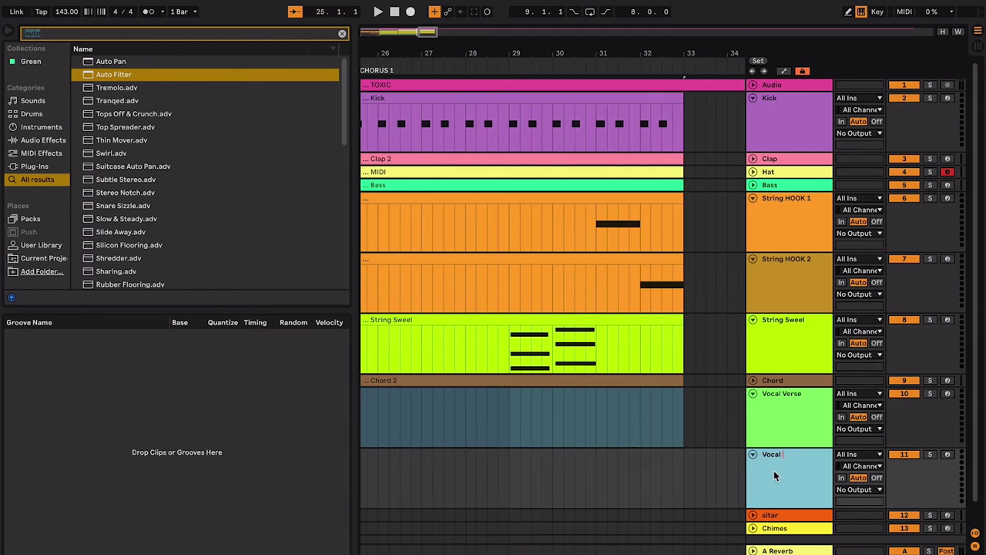
text(Vocal Pre Chorus)
click(738, 478)
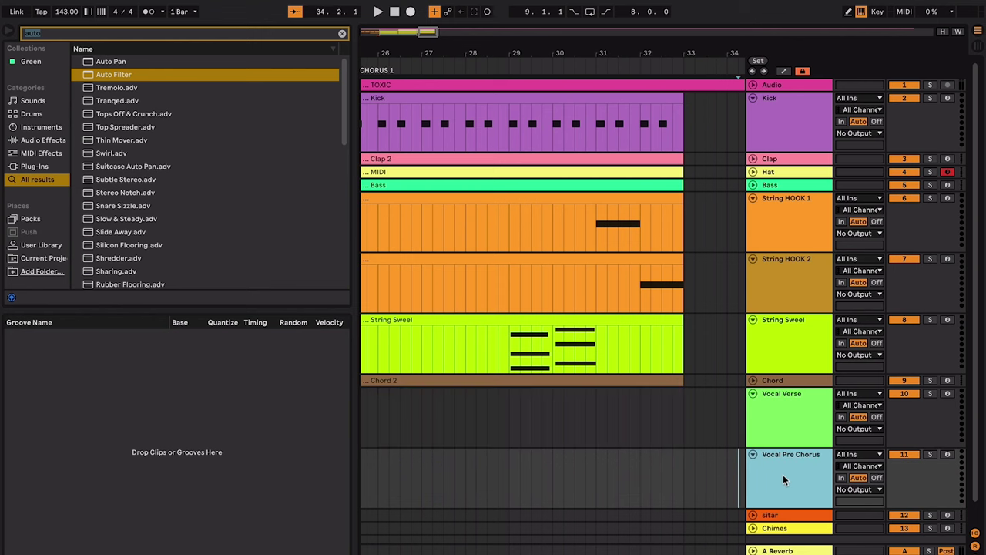
- Arm the Vocal Pre Chorus track and record its melody as MIDI notes from just before bar 25 to bar 33
scroll(602, 433, down, 1)
scroll(602, 433, left, 5)
click(546, 452)
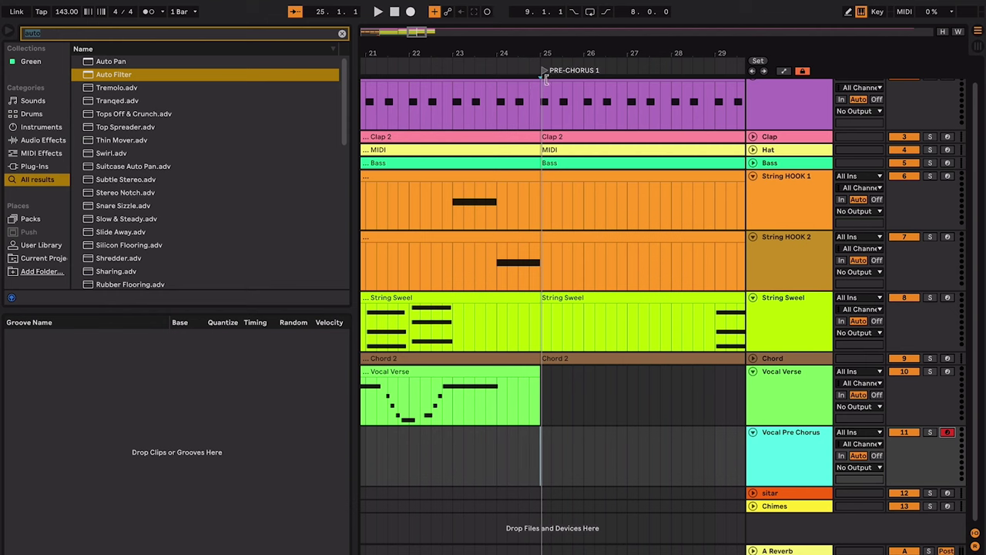
key(F9)
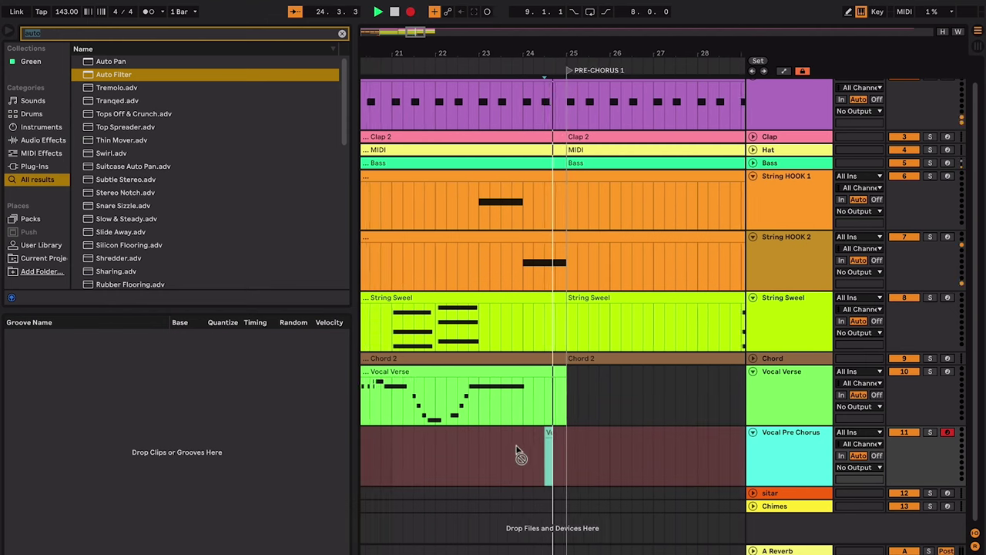
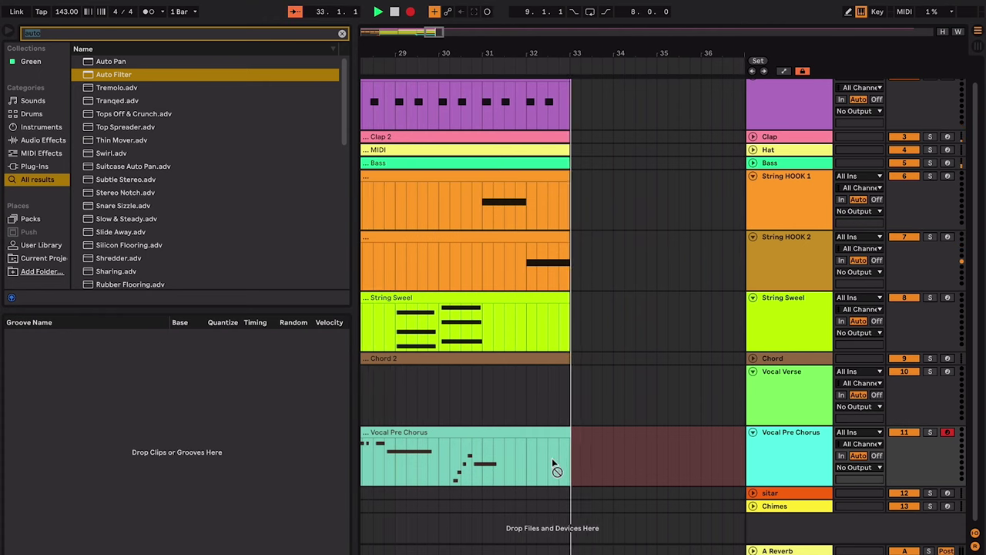
key(space)
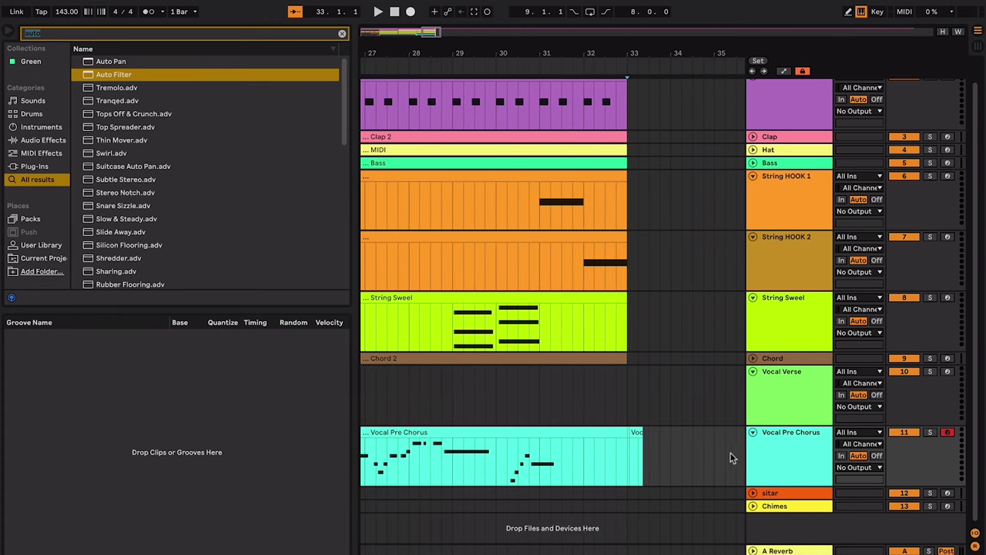
- Duplicate the Vocal Pre Chorus track and color the original track and its main clip dark magenta
click(757, 452)
key(ctrl+d)
right_click(822, 445)
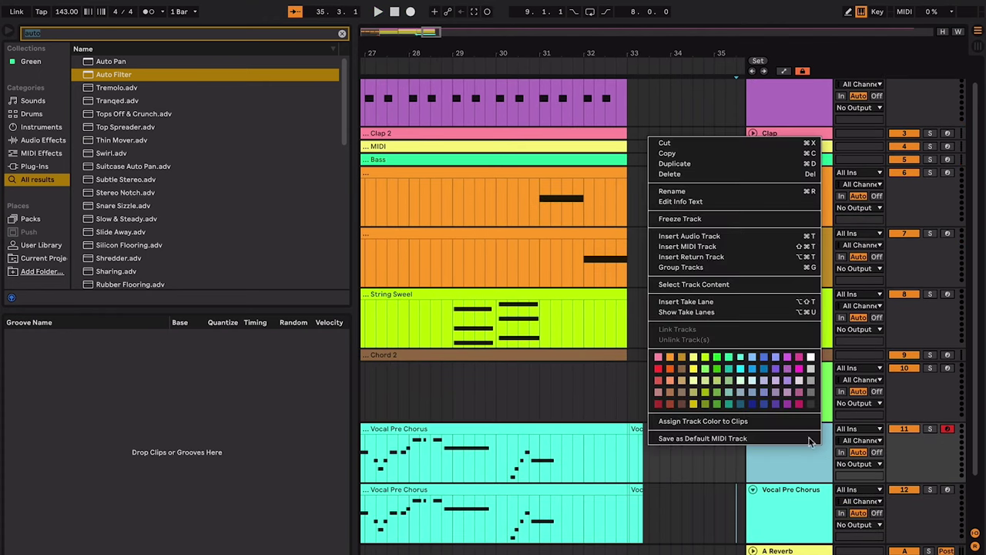
click(795, 403)
click(614, 429)
right_click(613, 429)
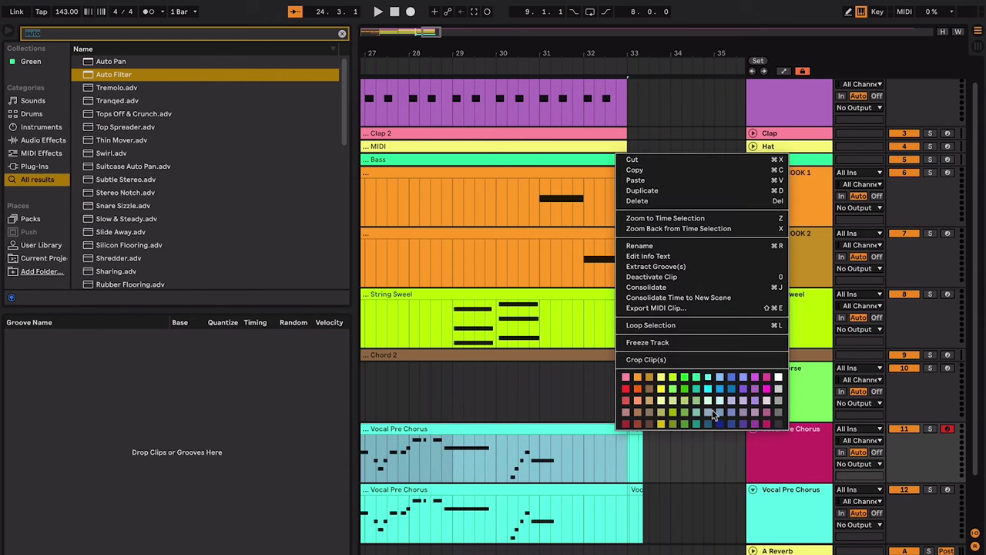
click(765, 422)
scroll(793, 445, down, 3)
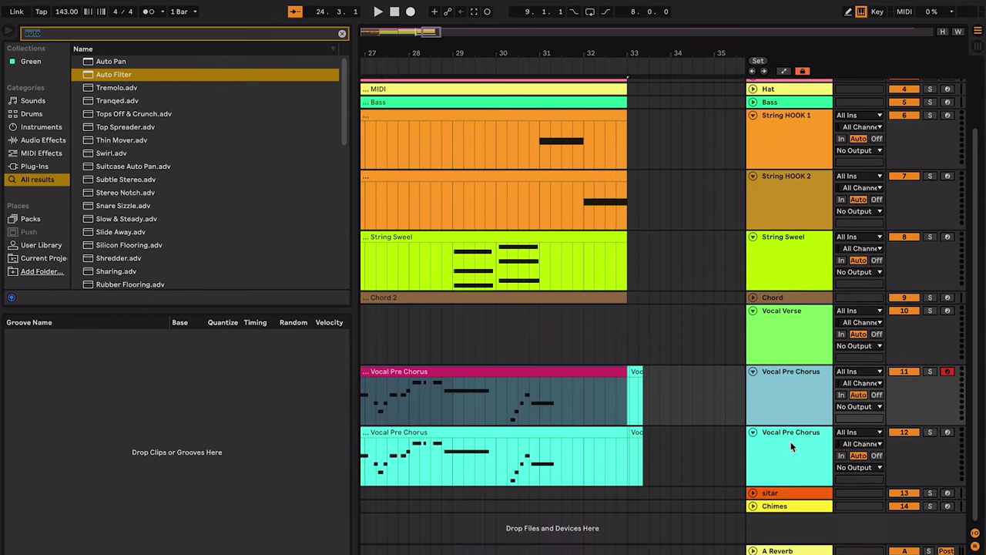
- Play the start of the pre-chorus from bar 25 to check the recorded vocal against the reference
click(616, 373)
scroll(619, 436, left, 5)
click(486, 387)
key(space)
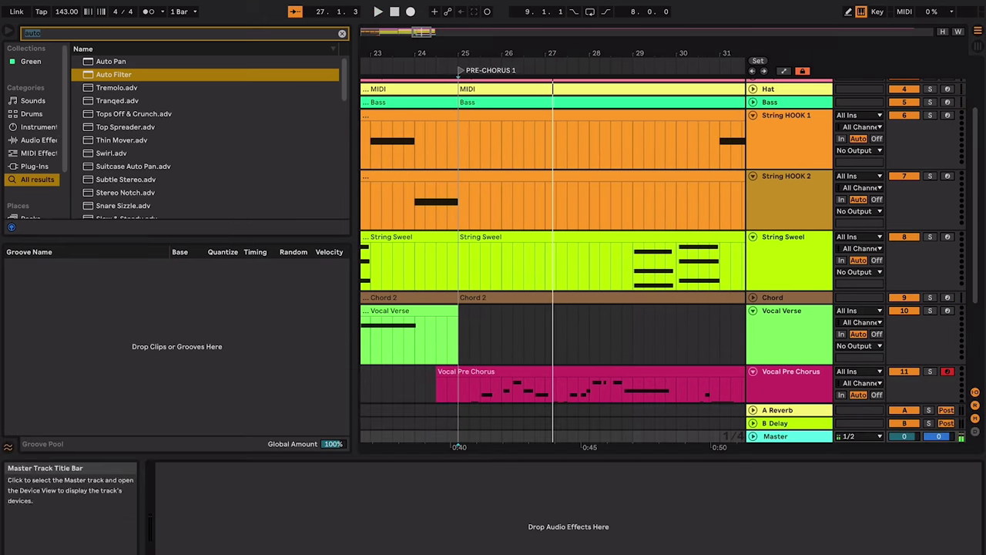
- Load the Utility effect onto the reference Audio track and switch its signal to mono
scroll(616, 331, up, 3)
double_click(772, 85)
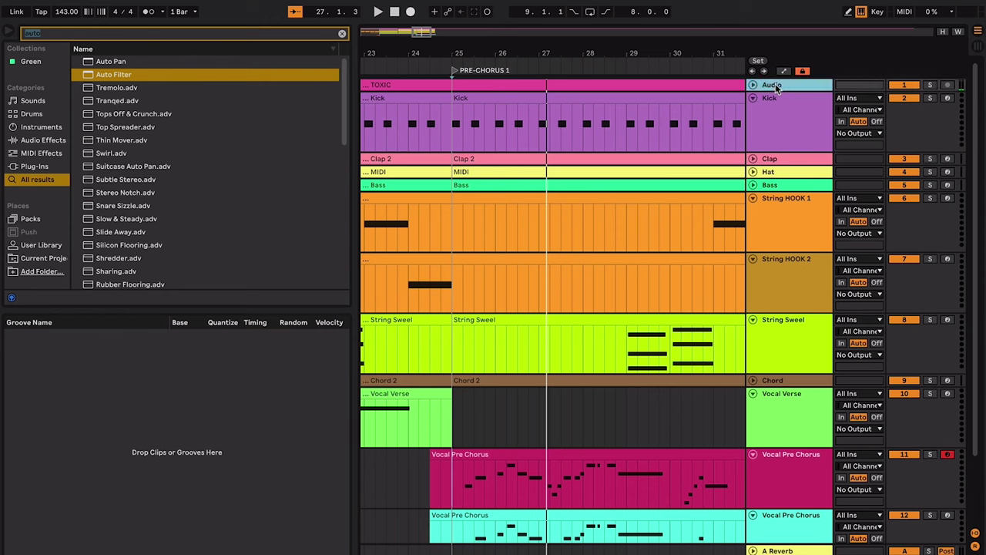
click(223, 33)
text(ut)
double_click(108, 61)
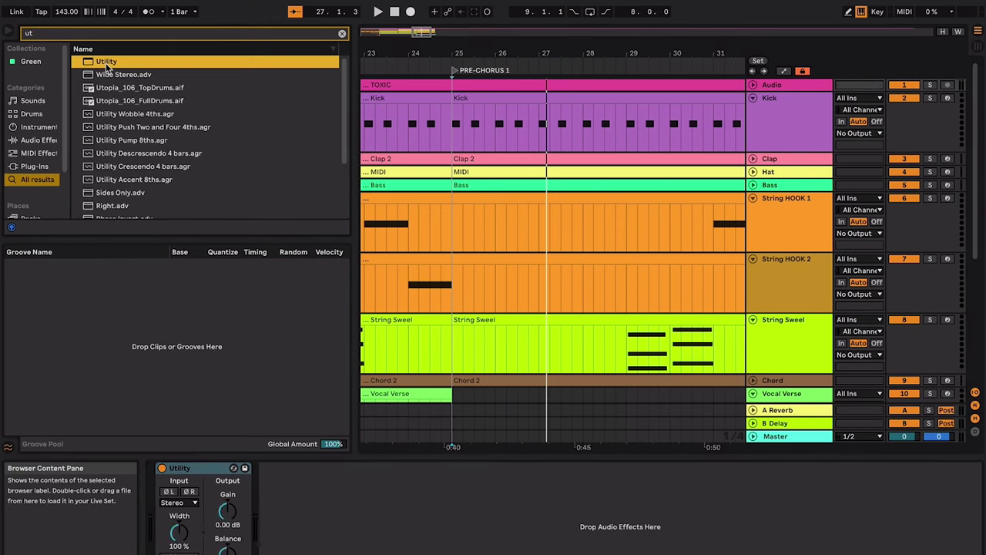
click(178, 553)
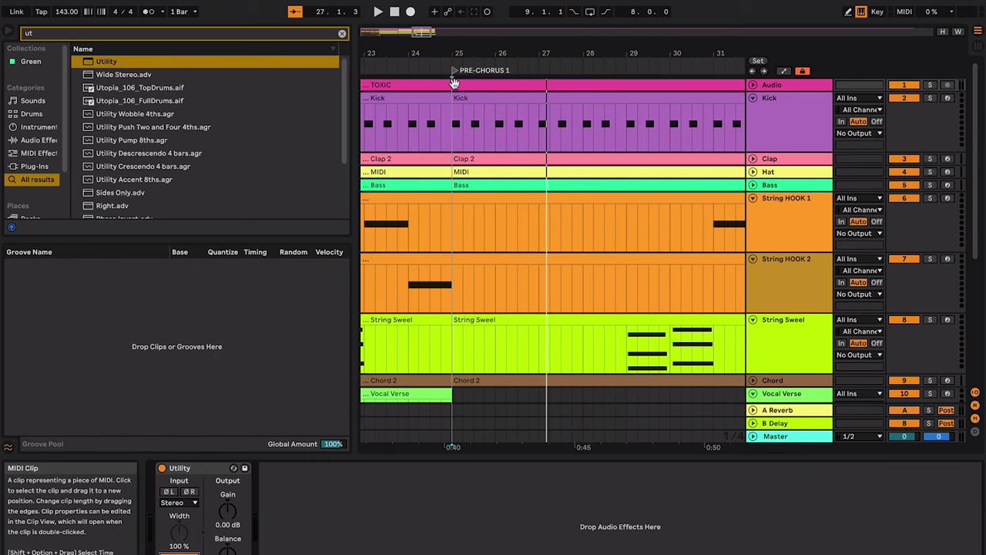
- Examine where the Vocal Verse clip ends and both Vocal Pre Chorus clips begin around bar 25
click(455, 104)
scroll(455, 108, down, 5)
scroll(455, 107, down, 5)
scroll(455, 108, up, 1)
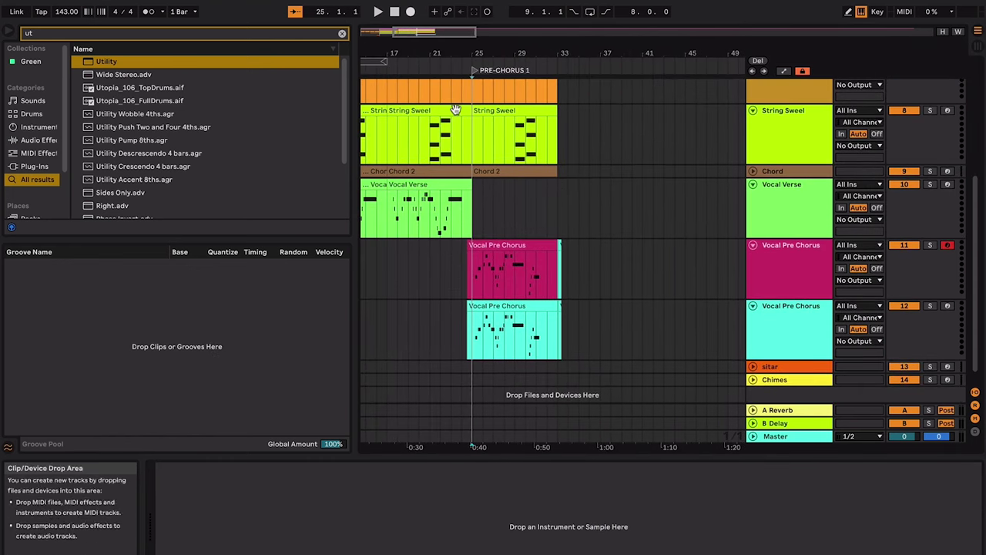
click(460, 215)
key(plus)
key(plus)
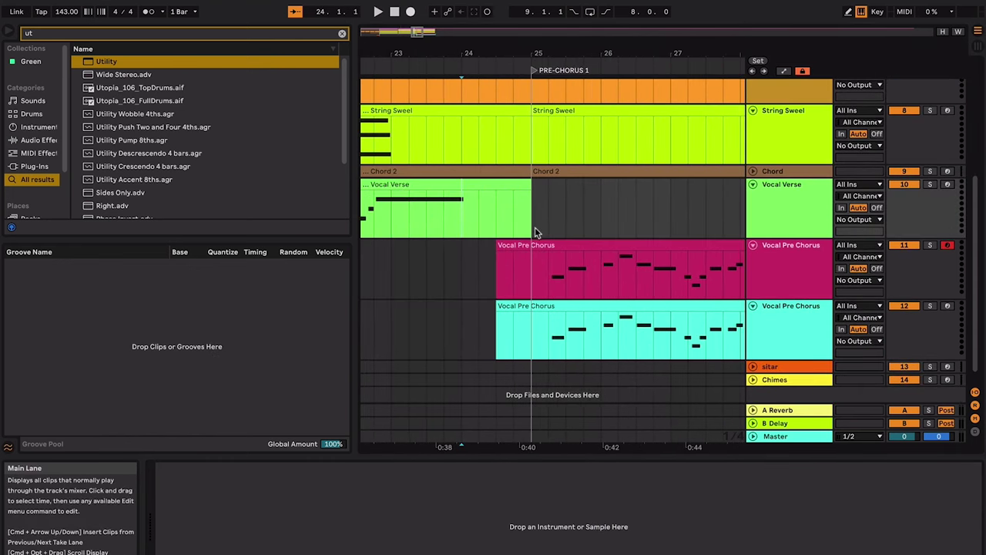
click(464, 209)
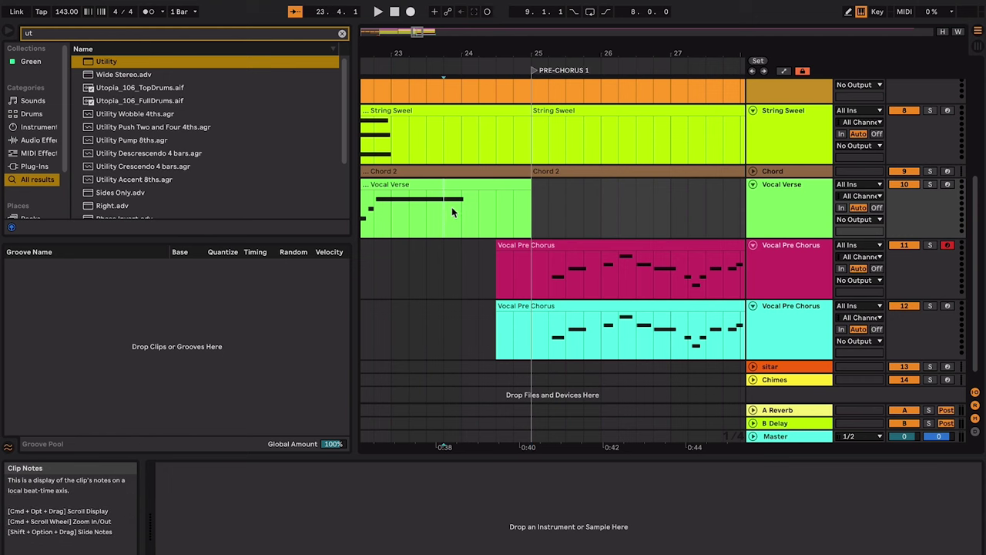
scroll(575, 247, up, 2)
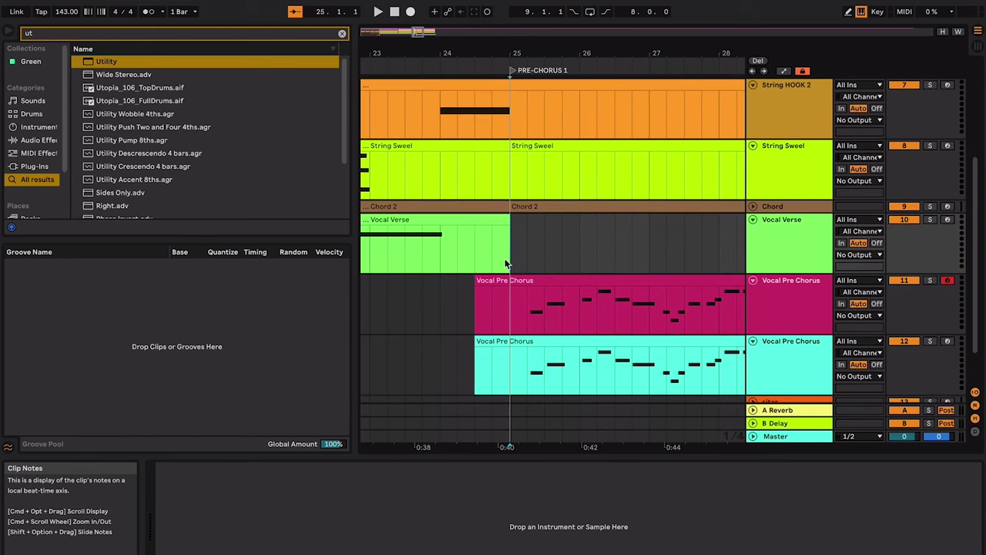
drag(506, 263, 607, 336)
click(373, 243)
scroll(375, 246, left, 1)
scroll(375, 247, down, 1)
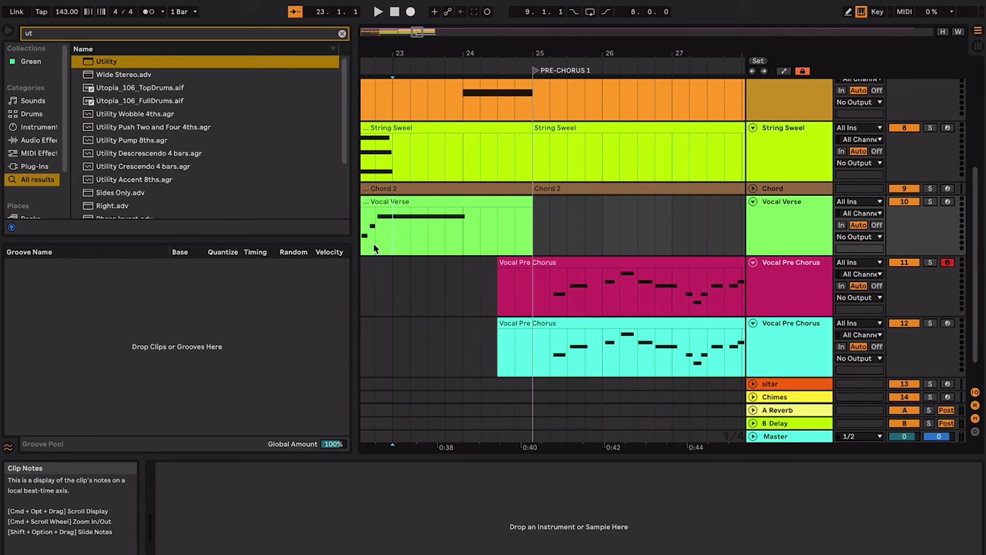
- Play the end of the verse from bar 22 to compare the Vocal Verse clip with the reference before the pre-chorus
scroll(381, 234, left, 2)
click(430, 227)
key(space)
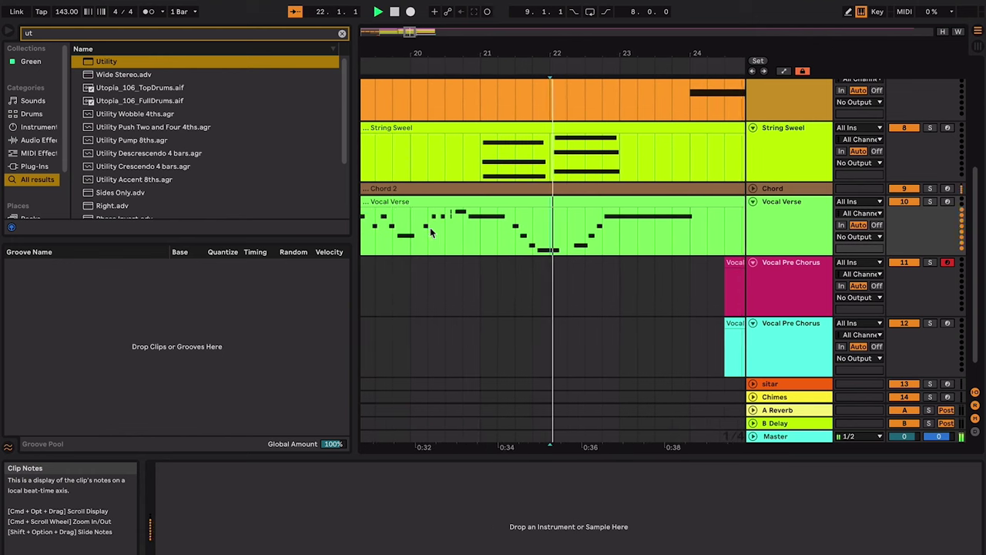
key(space)
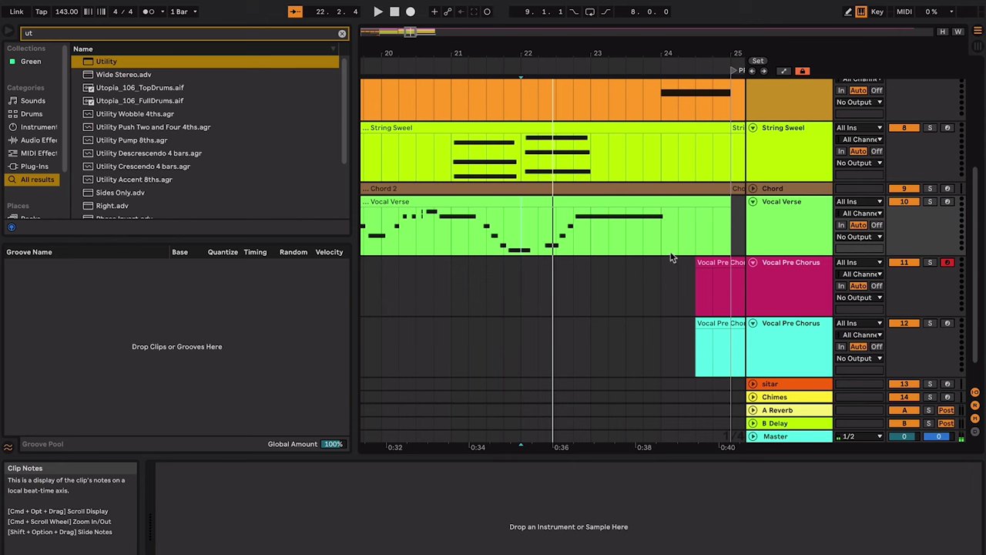
scroll(623, 244, right, 2)
scroll(621, 244, left, 4)
key(space)
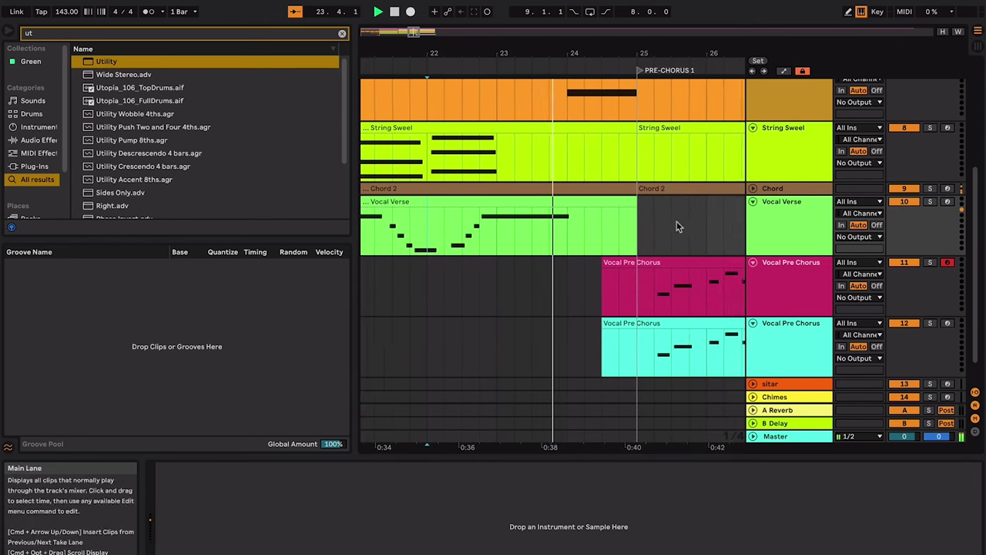
scroll(676, 221, up, 4)
key(space)
scroll(777, 98, up, 3)
- Select the reference Audio track and play on from bar 24 into the pre-chorus, with the device view hidden
click(779, 87)
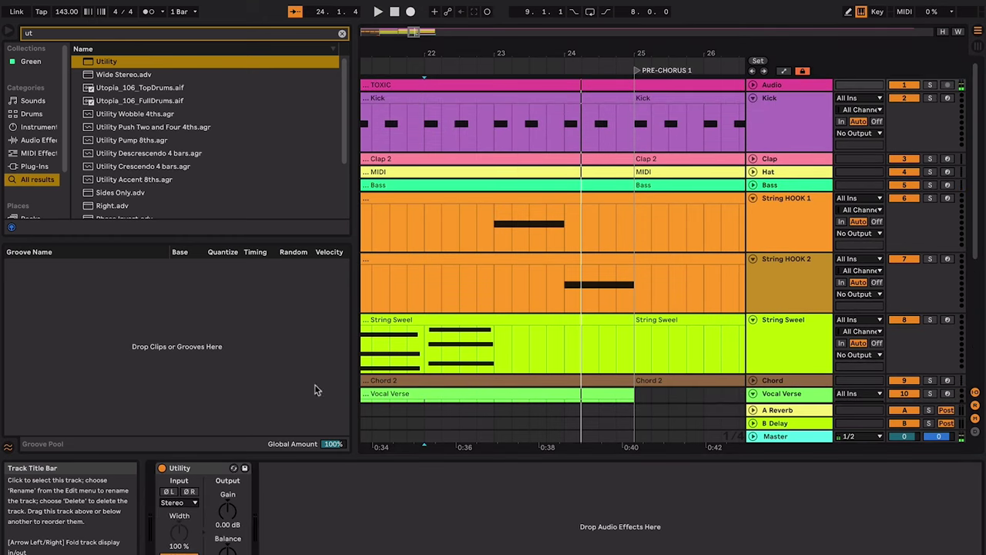
key(space)
key(ctrl+alt+l)
scroll(557, 418, down, 2)
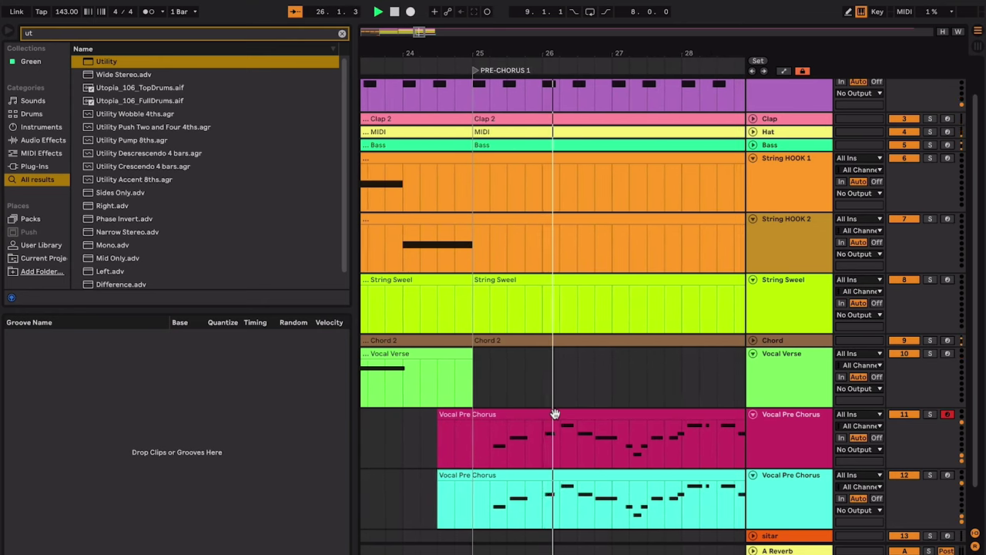
scroll(556, 415, up, 2)
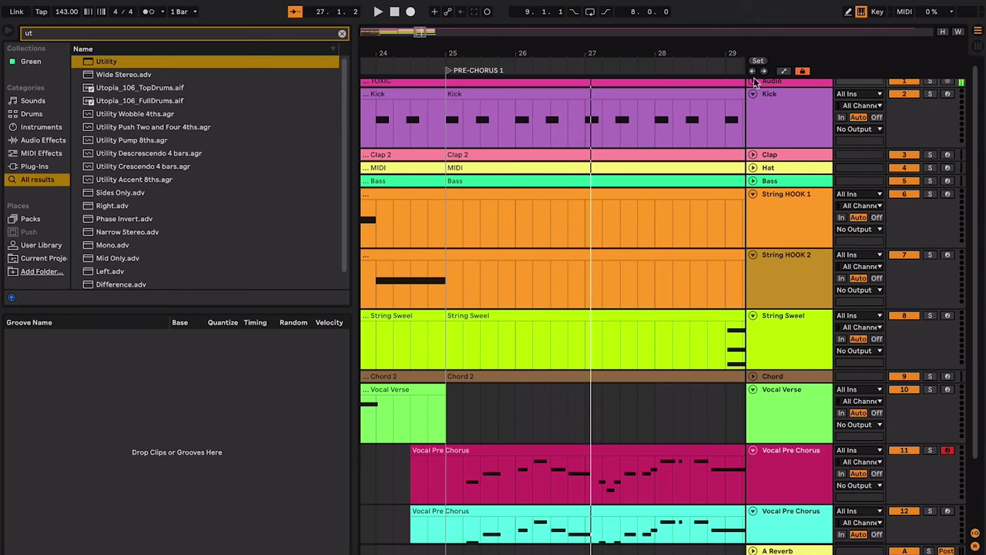
- Unfold the reference Audio track and toggle the mono option of its single Utility effect
click(753, 85)
double_click(156, 63)
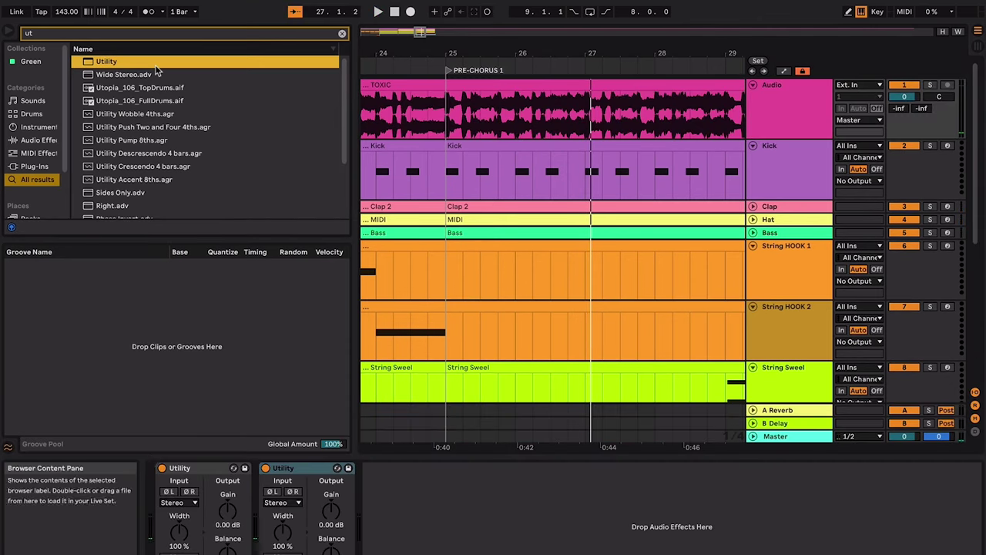
key(super+z)
click(184, 553)
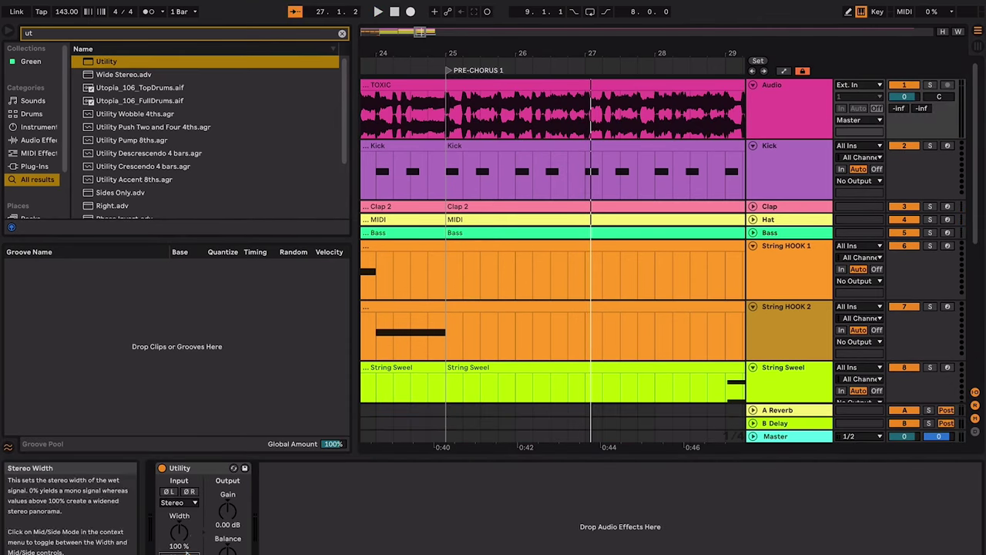
- Play the pre-chorus from bar 25 to bar 29, comparing the mono and stereo sound of the reference vocals
click(445, 133)
key(space)
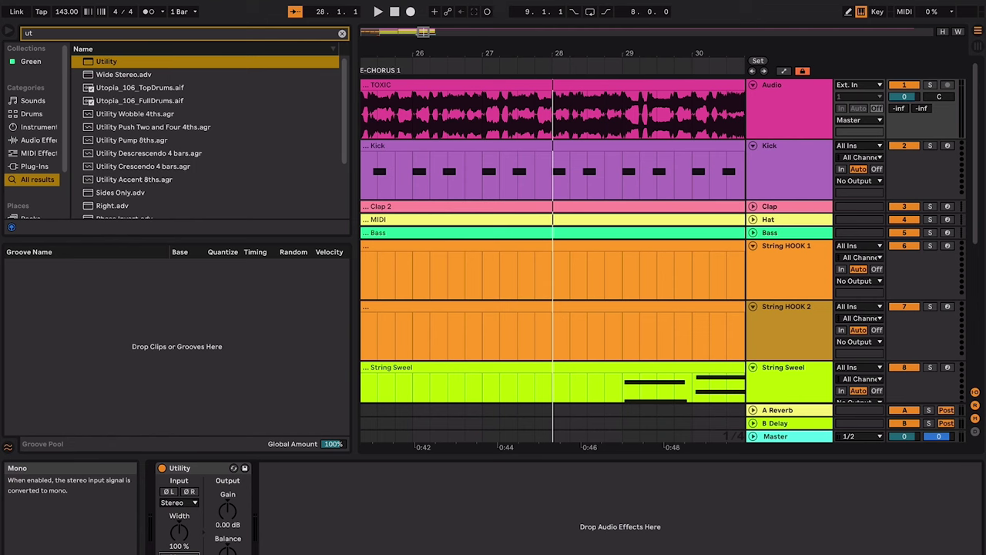
key(space)
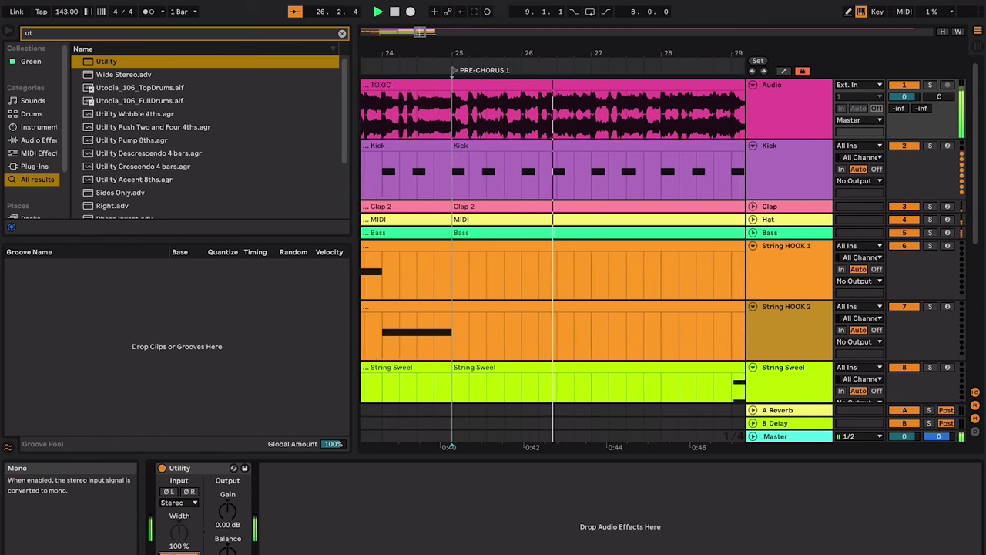
key(space)
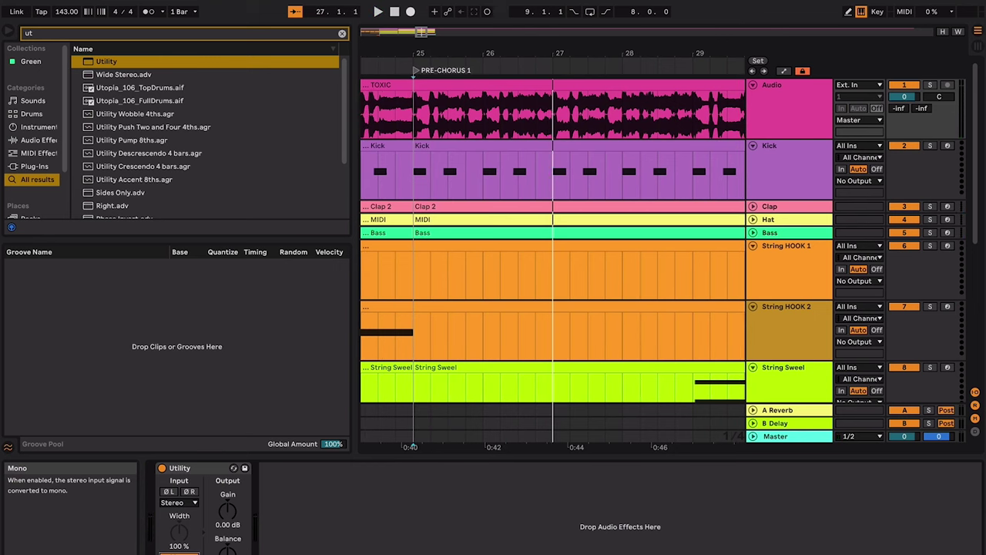
key(space)
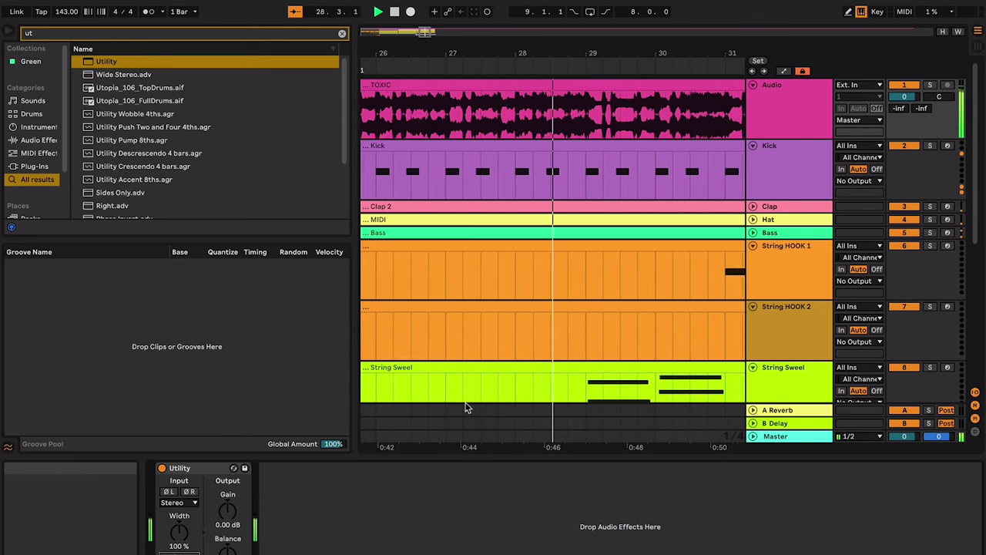
scroll(502, 357, down, 5)
key(space)
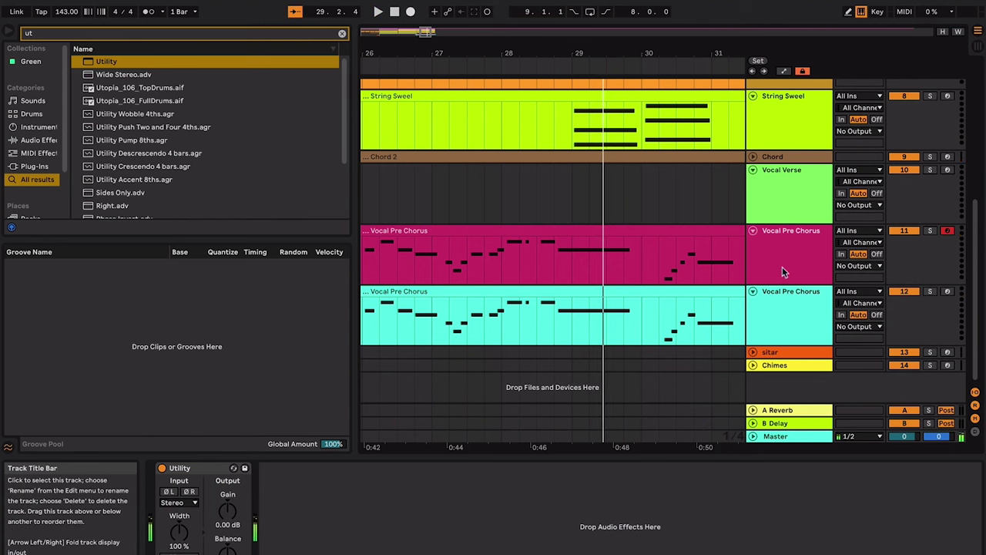
- Rename the magenta vocal track Vocal Pre Chorus L and the turquoise one Vocal Pre Chorus R
click(783, 270)
key(ctrl+r)
key(Right)
text(L)
key(Tab)
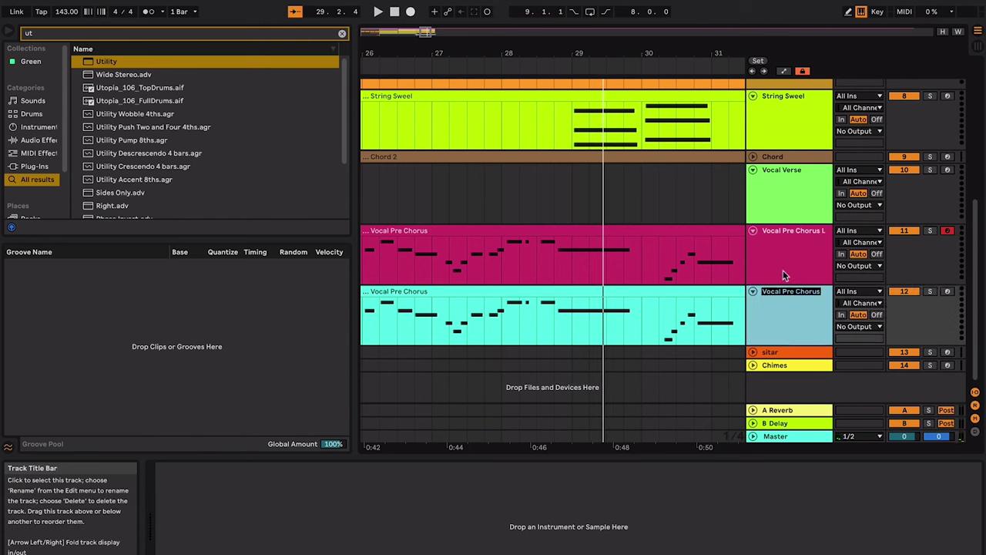
key(Right)
text(R)
click(711, 288)
- Duplicate the Vocal Pre Chorus L track and delete the leftover vocal clips after bar 33 on all three vocal tracks
click(713, 275)
key(minus)
key(minus)
click(776, 260)
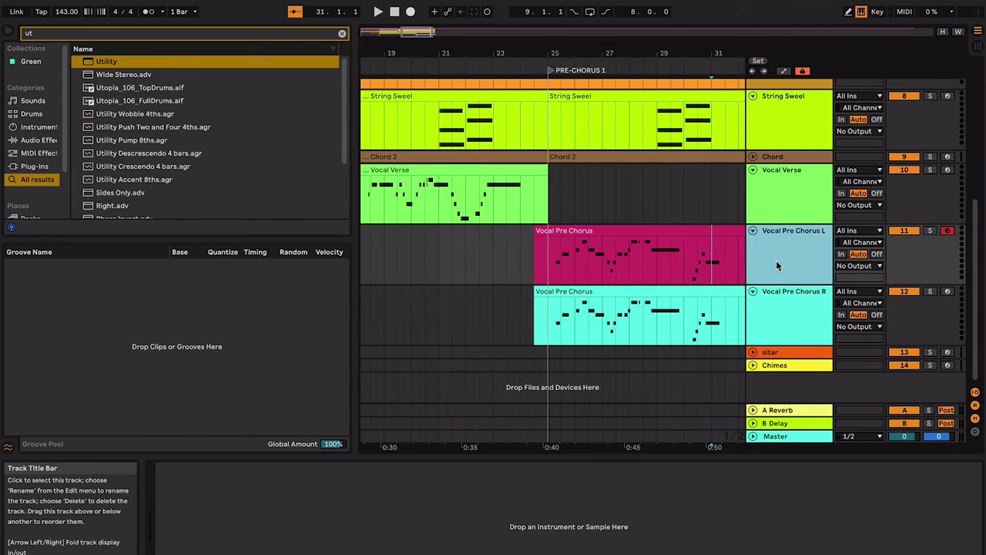
key(ctrl+d)
click(659, 295)
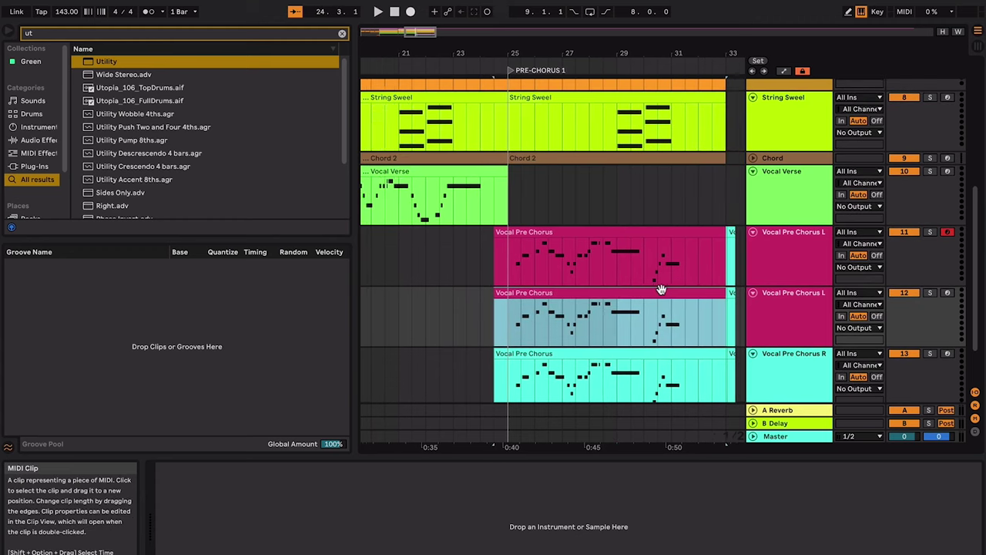
scroll(660, 290, right, 1)
drag(711, 226, 704, 368)
key(Delete)
click(695, 317)
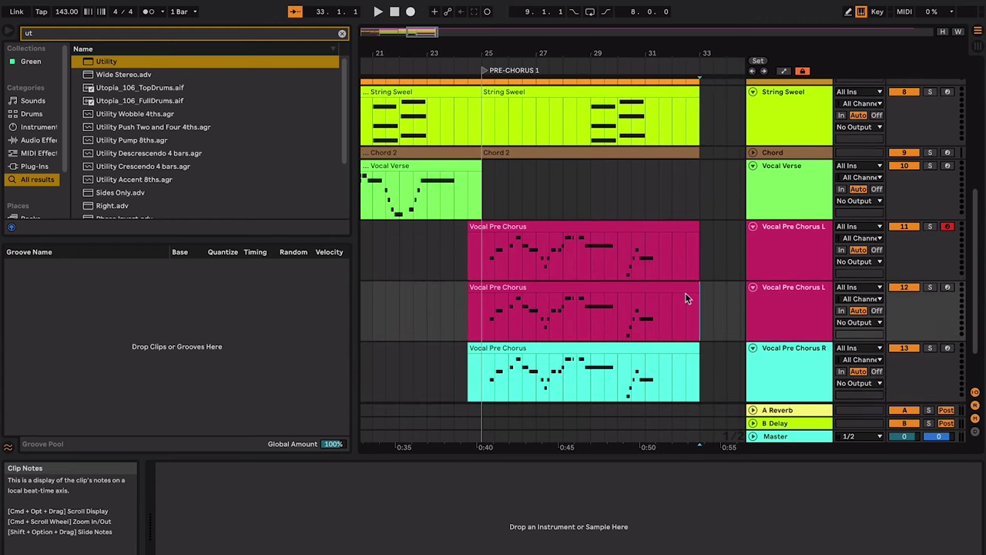
- Rename the duplicated vocal track Vocal Pre Chorus C
click(648, 271)
key(plus)
drag(653, 345, 735, 317)
click(784, 300)
key(super+r)
key(Right)
key(BackSpace)
text(C)
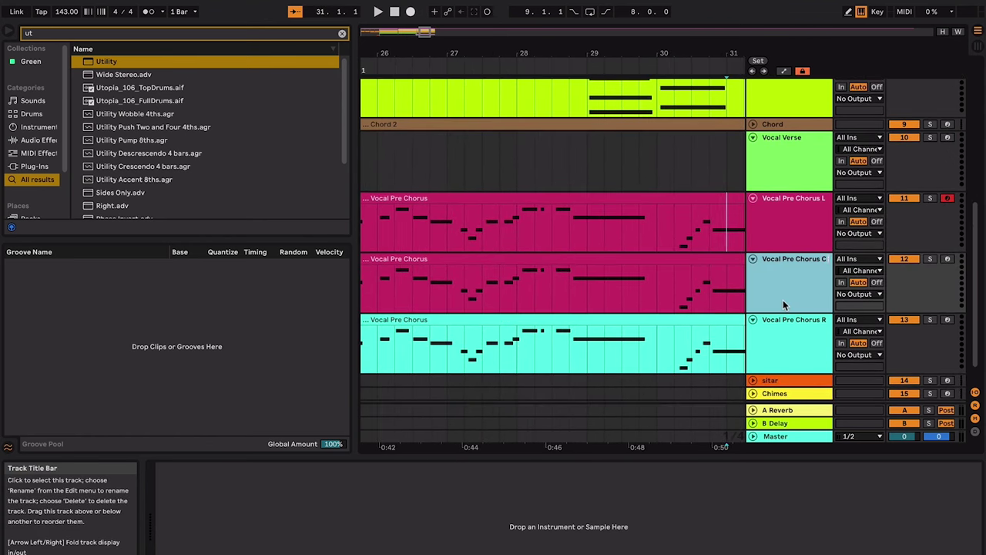
click(688, 301)
- Play the reference from bar 25 with Utility in mono and toggle its mono option after listening
key(minus)
key(minus)
scroll(687, 299, up, 8)
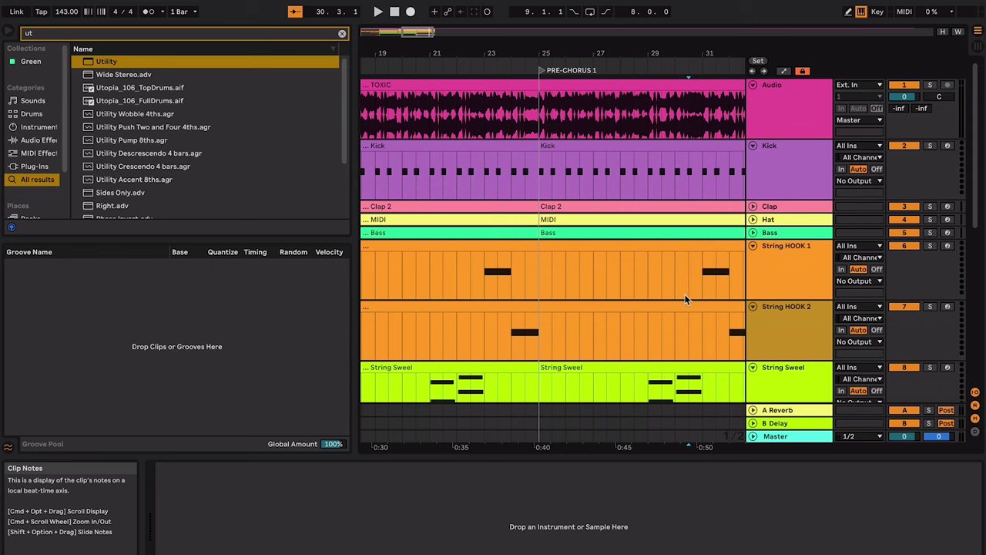
click(633, 83)
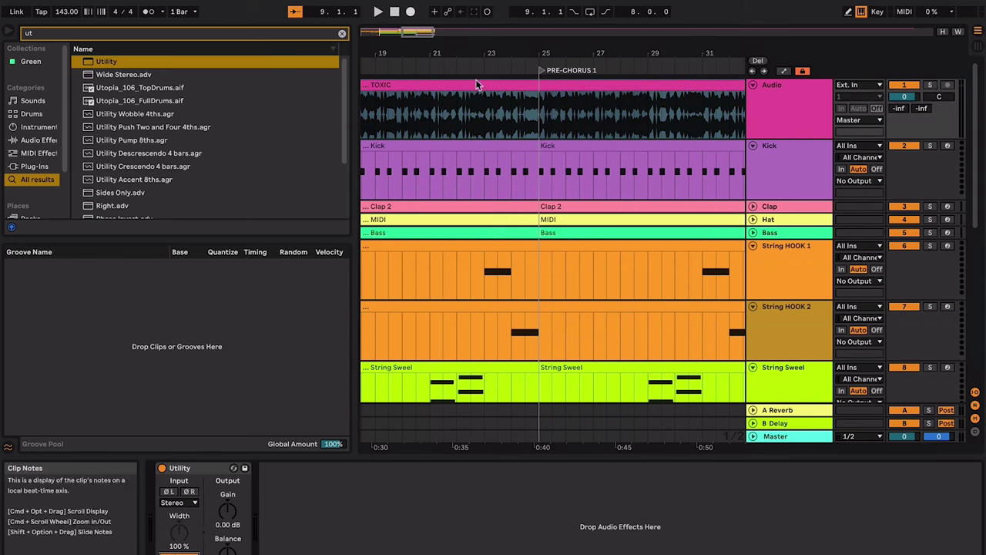
click(542, 113)
key(space)
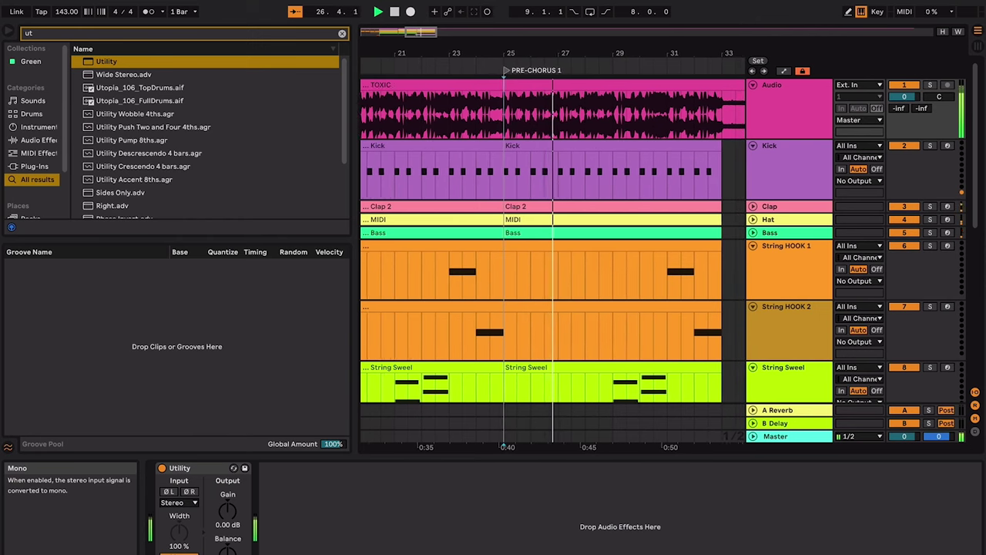
key(space)
click(190, 552)
- Hide the device view and move the Vocal Pre Chorus C track above Vocal Pre Chorus L
key(super+alt+l)
scroll(501, 365, down, 5)
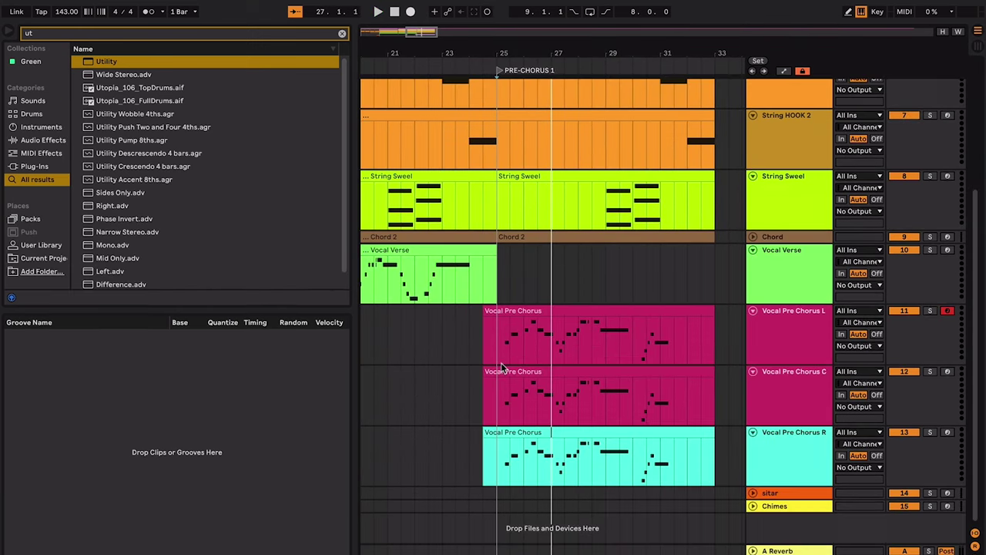
click(533, 379)
drag(759, 373, 788, 334)
- Color the Vocal Pre Chorus C track and its clip yellow
right_click(788, 334)
click(836, 269)
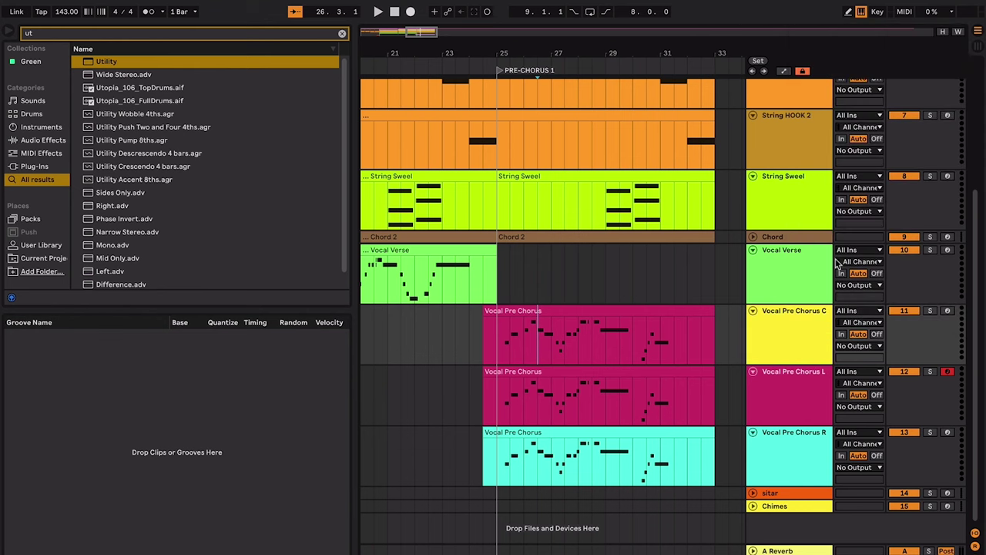
click(627, 312)
right_click(628, 312)
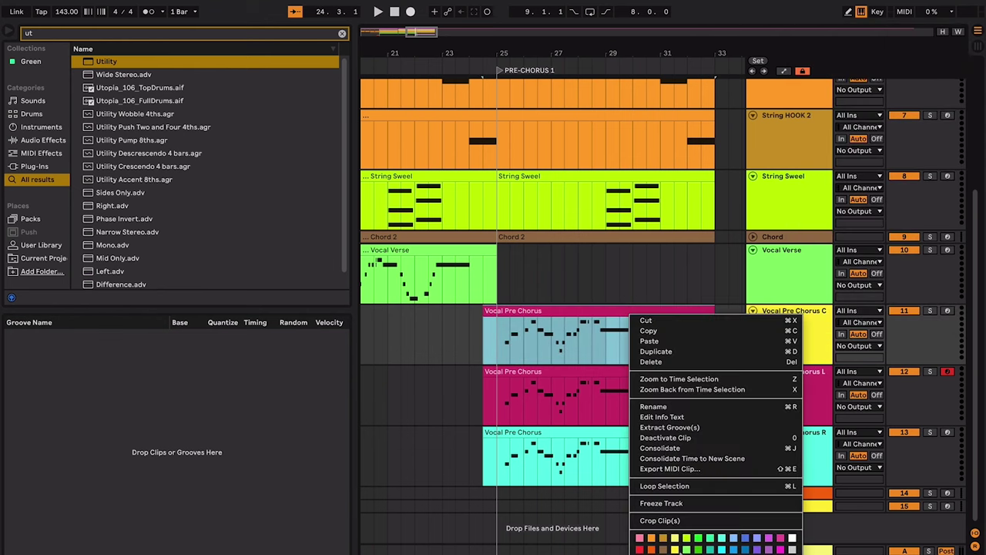
click(677, 549)
- Delete the part of all three Vocal Pre Chorus clips that lies before bar 25
drag(501, 352, 483, 458)
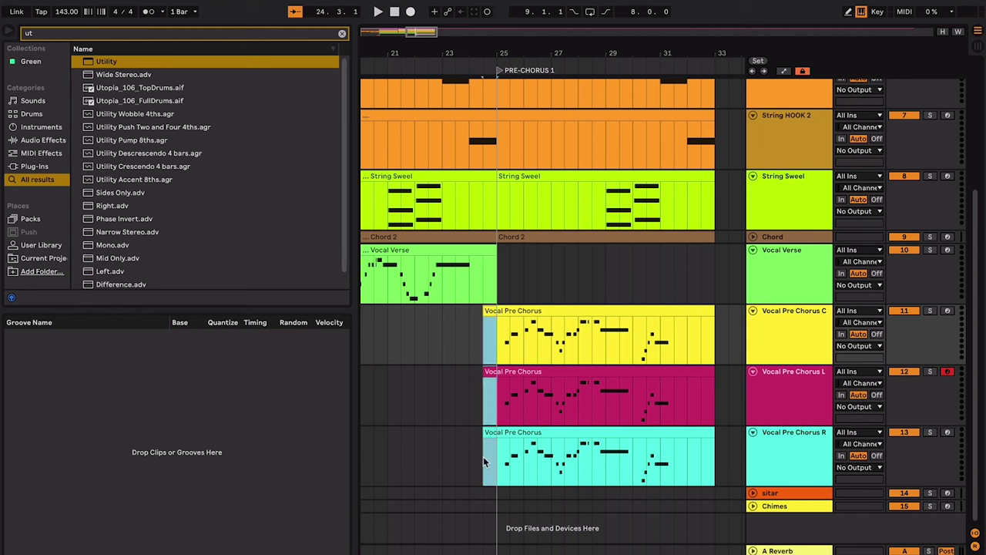
key(Delete)
- Insert a MIDI track below Vocal Pre Chorus C and place a pale blue copy of its clip there
click(647, 346)
key(ctrl+shift+t)
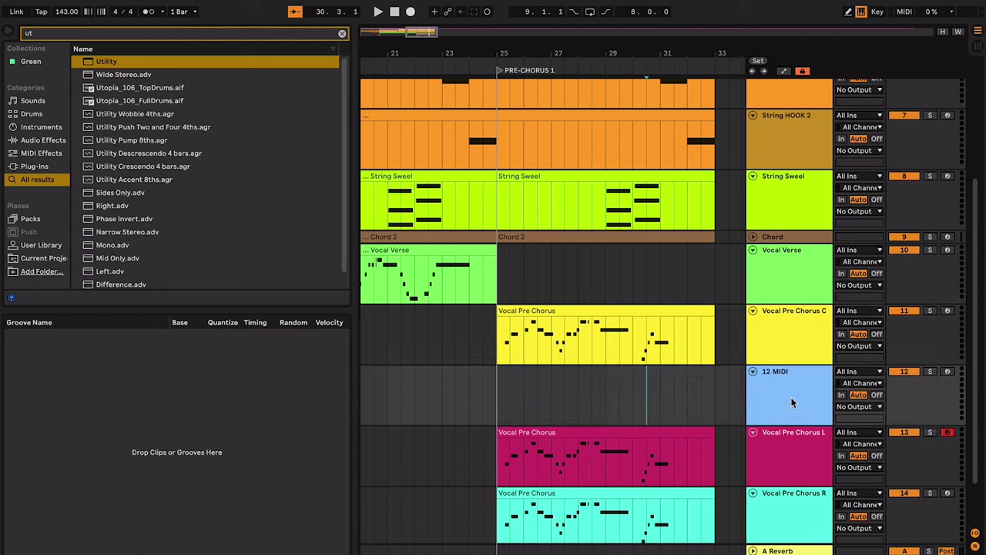
drag(673, 314, 686, 404)
right_click(682, 377)
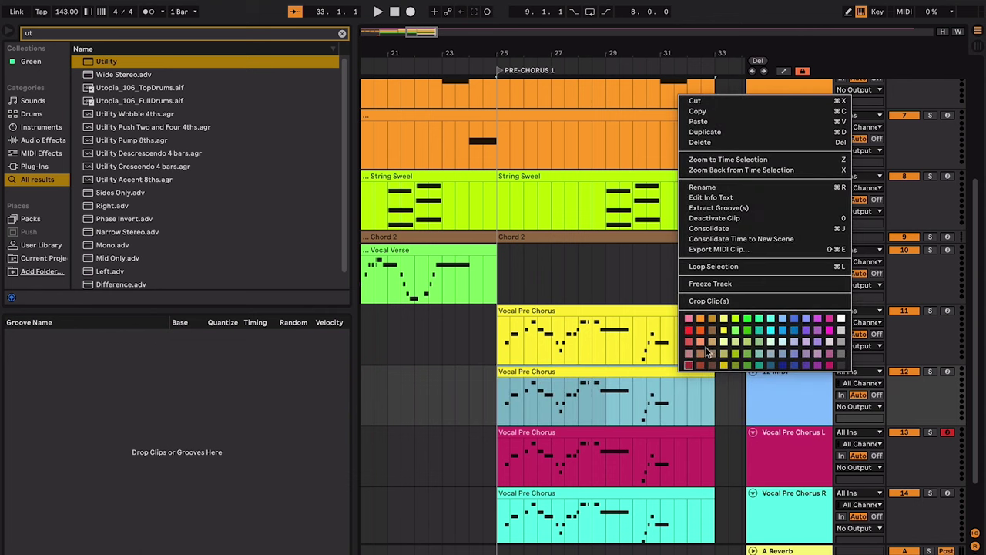
click(782, 342)
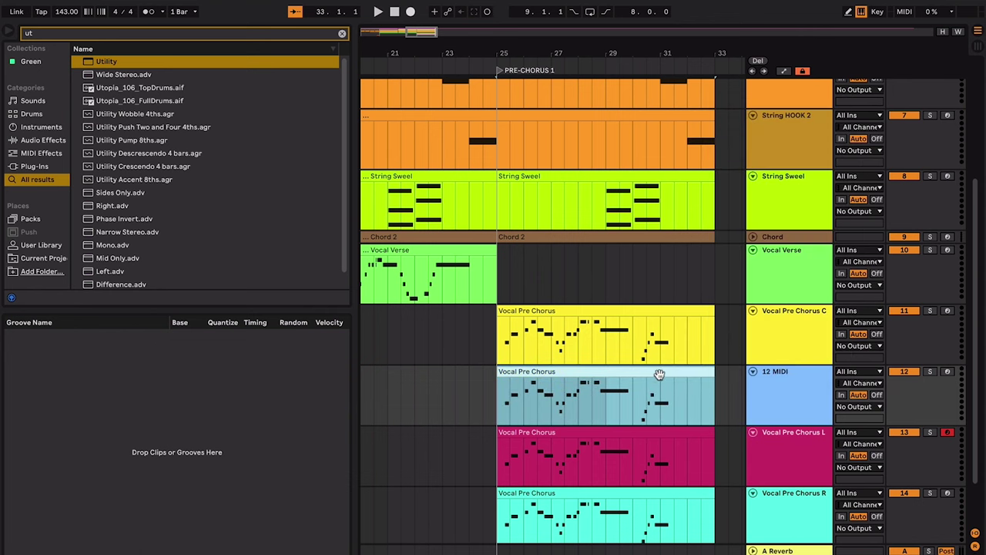
- Recolor the 12 MIDI track and its Vocal Pre Chorus clip dark blue
right_click(659, 374)
click(784, 367)
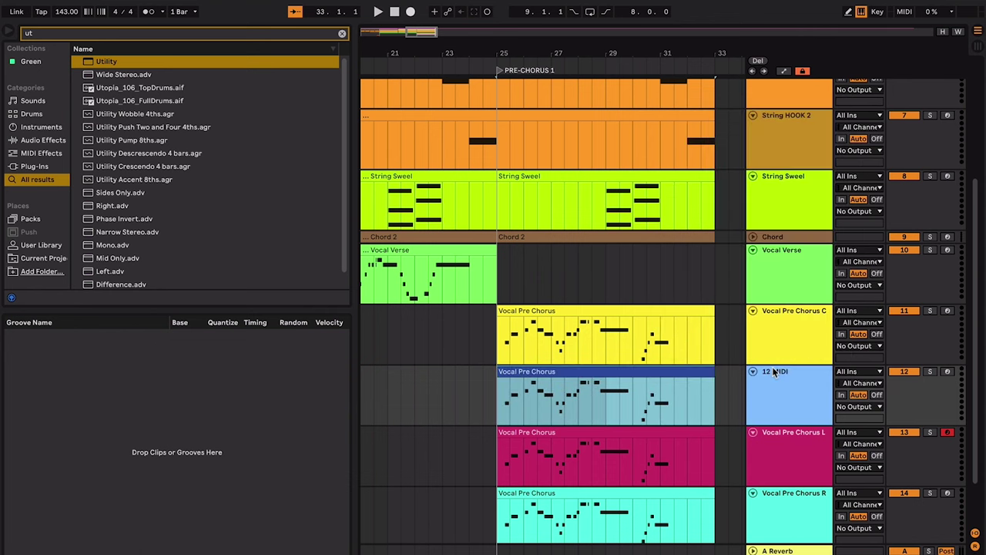
right_click(777, 380)
click(896, 342)
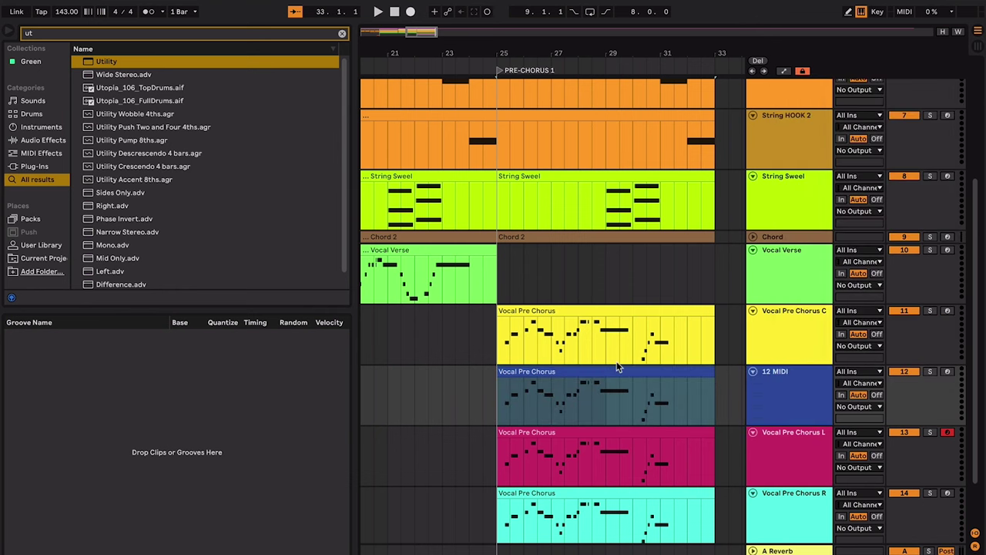
- Rename the dark blue MIDI track as "Synthesizer Pre-chorus melody"
text(Synth)
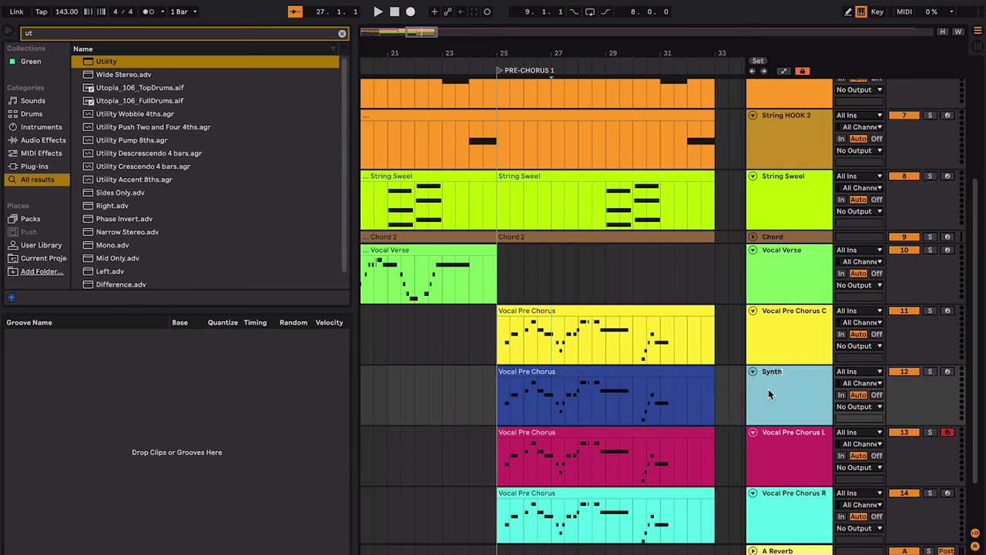
text(esizer Melod)
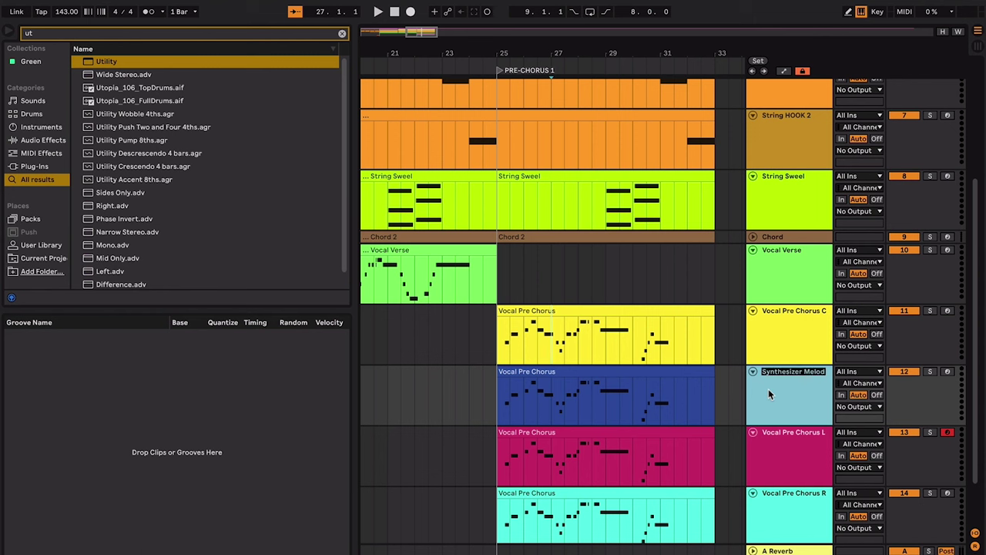
key(BackSpace)
key(BackSpace)
key(BackSpace)
key(BackSpace)
key(BackSpace)
text(Pre)
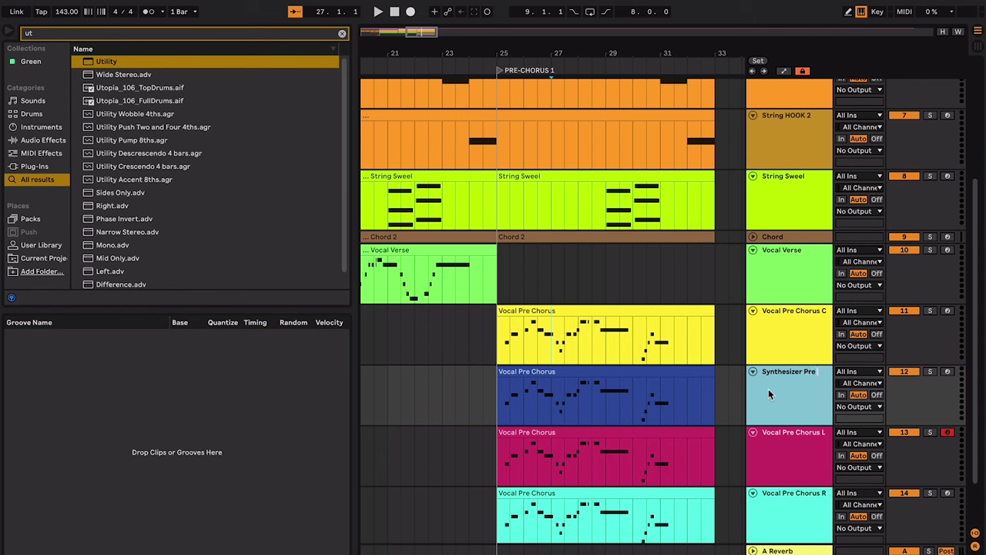
text(-chorus melody)
key(Return)
- Play the pre-chorus from bar 25 and show the Audio track's device chain while listening to the reference
click(566, 371)
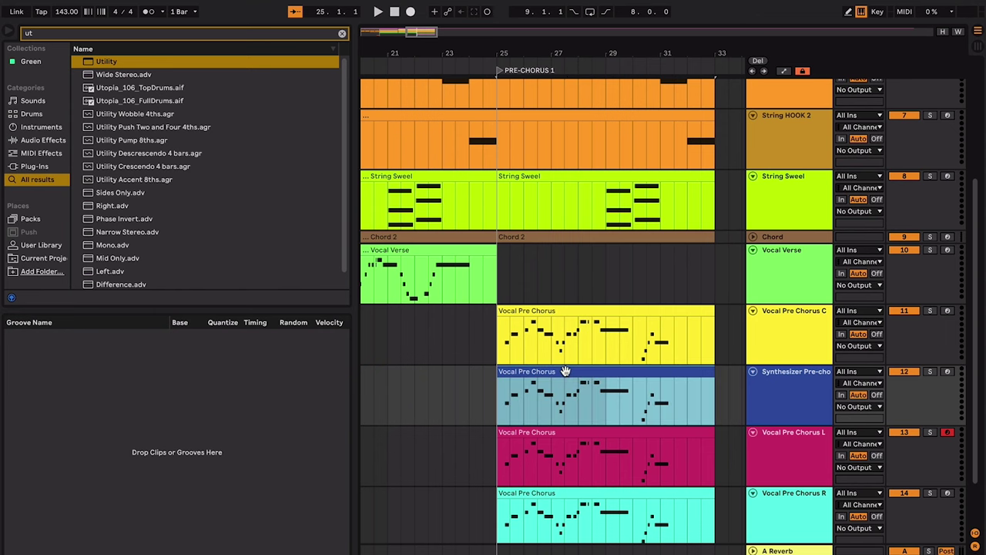
key(space)
scroll(643, 332, up, 5)
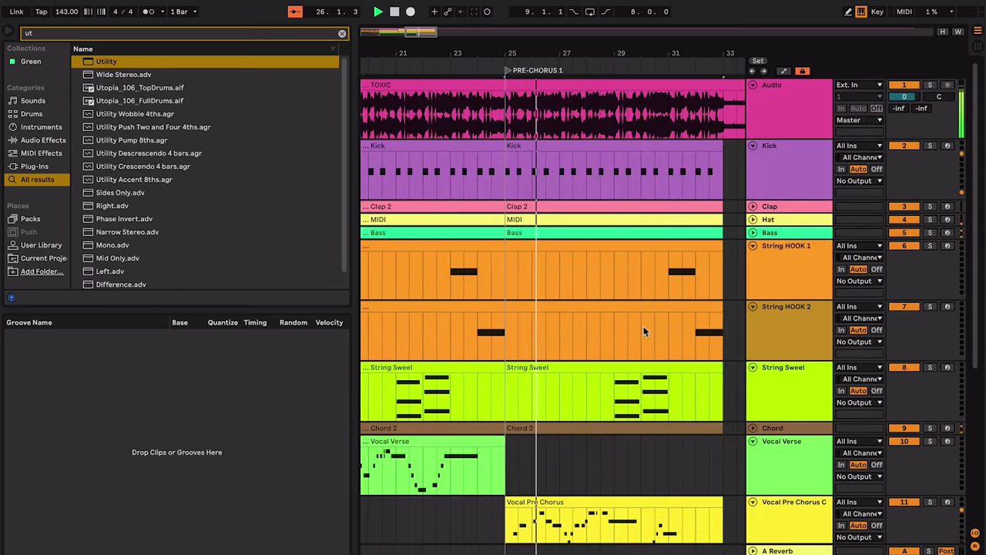
double_click(767, 106)
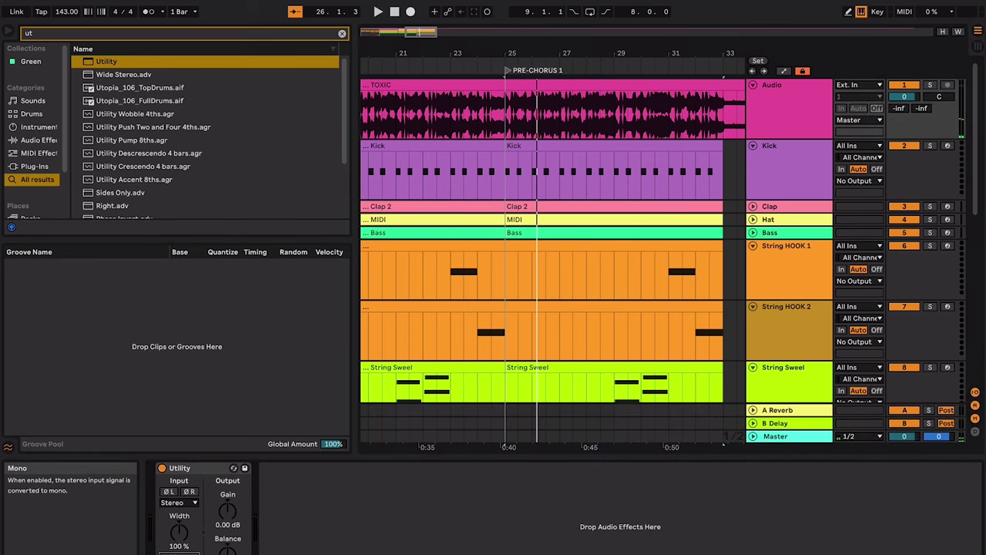
key(space)
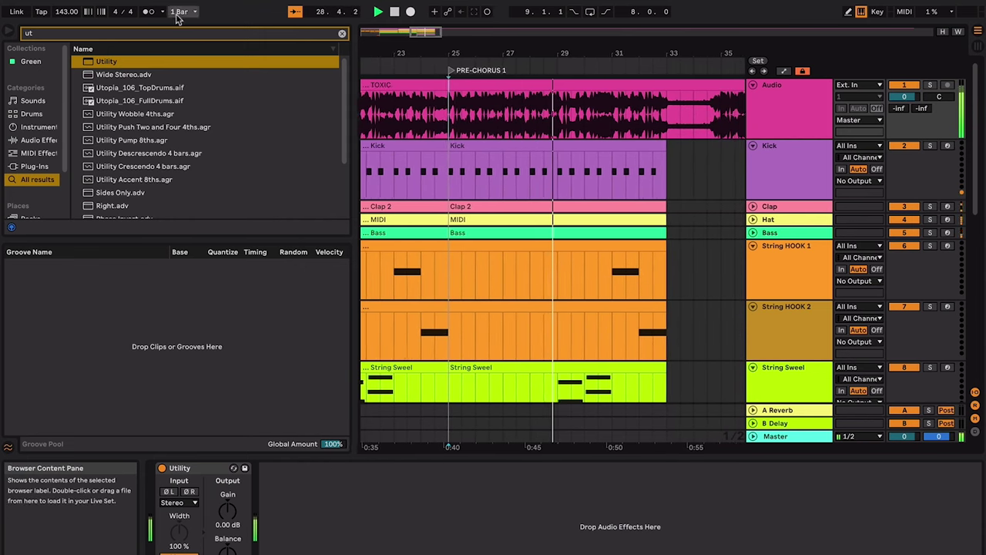
- Add EQ Eight after Utility on the Audio track and play the pre-chorus through it
key(space)
click(188, 34)
text(eq)
double_click(144, 78)
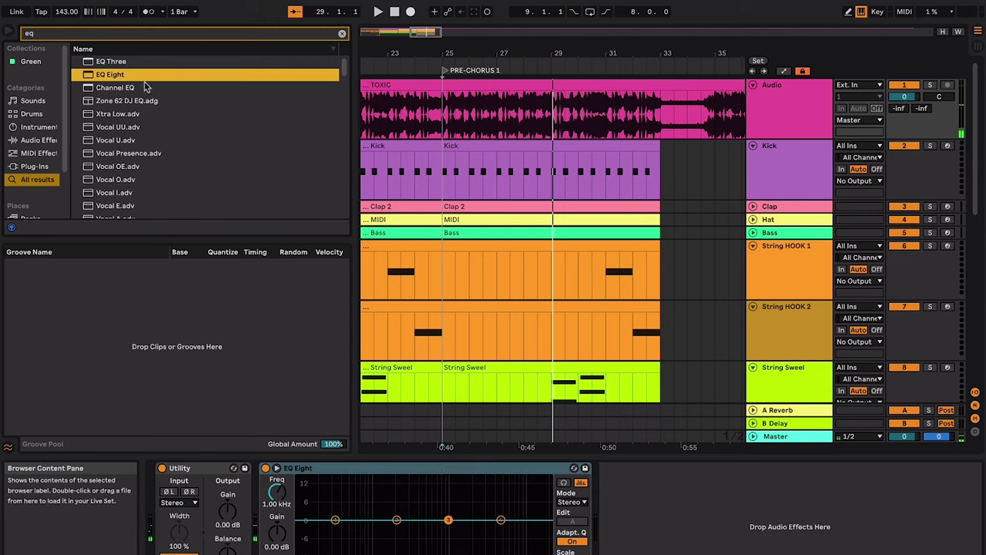
key(space)
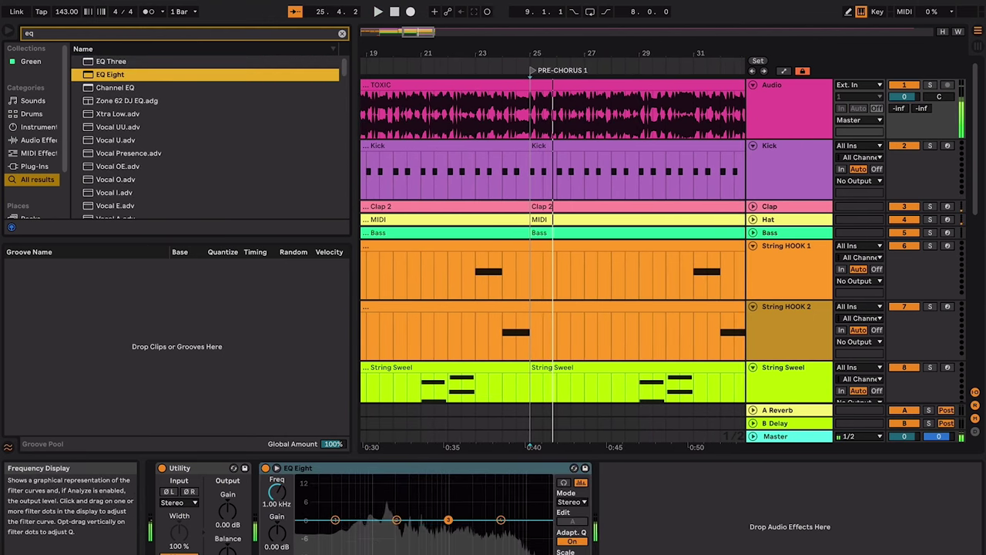
- Add Auto Filter to the Audio track and set its band-pass peak to about 613 Hz with 48% resonance
click(143, 33)
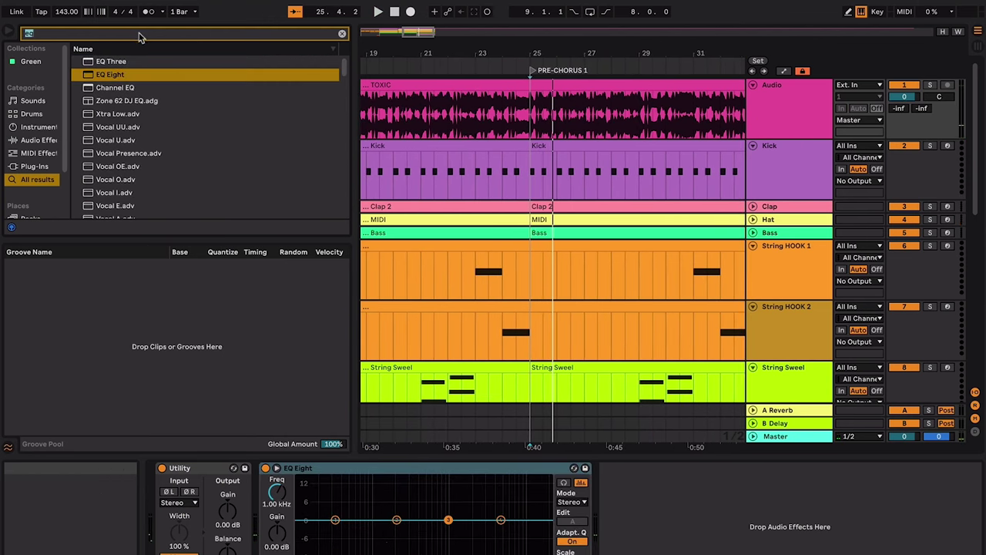
text(auto)
key(Down)
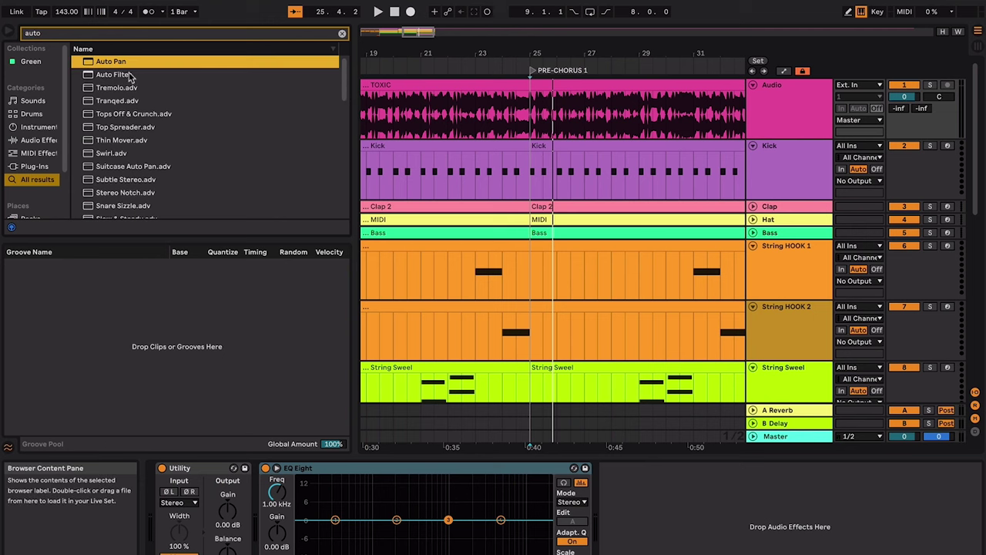
double_click(129, 74)
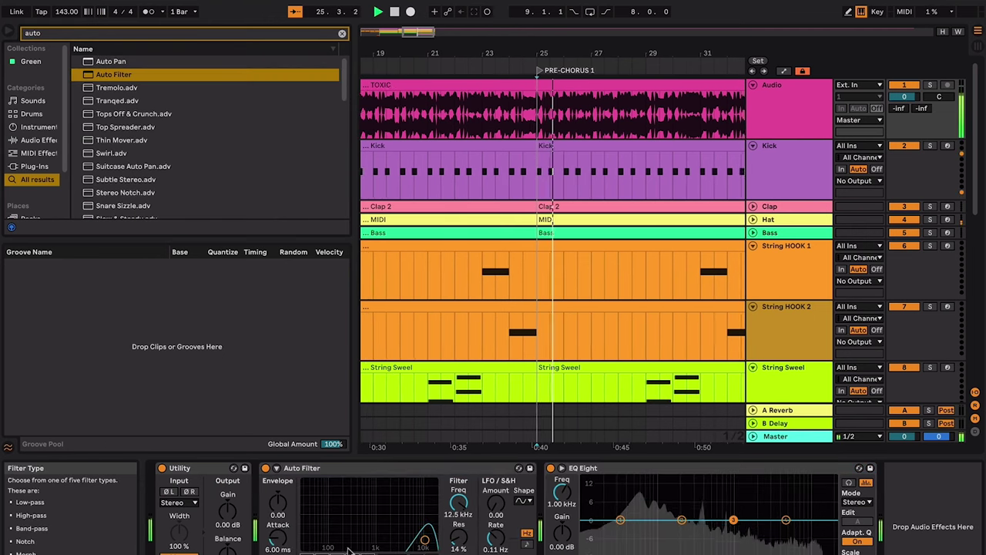
drag(349, 550, 366, 522)
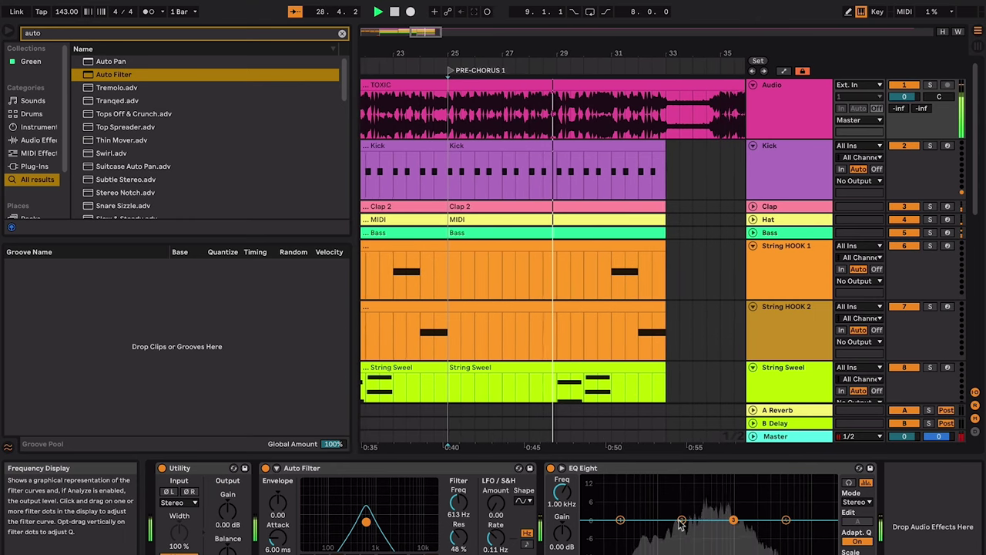
- Stop playback, remove Auto Filter and EQ Eight from the Audio track, and hide the device view
key(space)
click(480, 470)
key(Delete)
key(Delete)
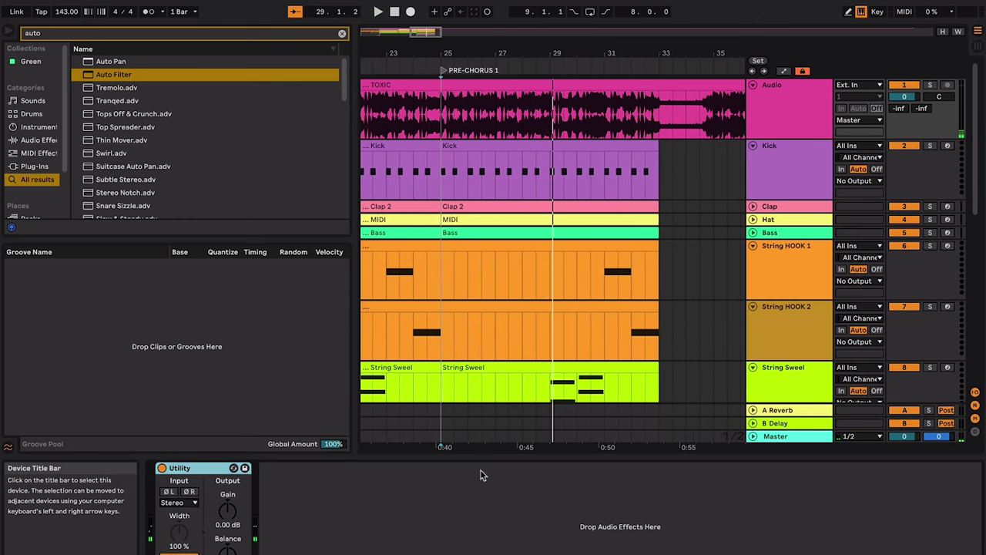
key(ctrl+alt+l)
- Play the start of the pre-chorus and review its arranged tracks against the reference audio
scroll(596, 388, down, 4)
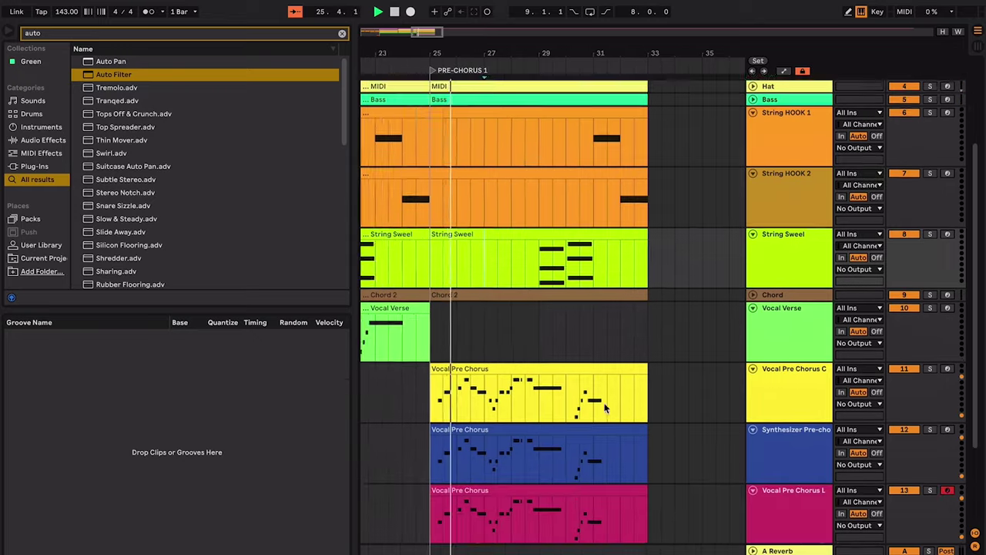
ctrl+scroll(605, 408, down, 3)
scroll(580, 200, up, 3)
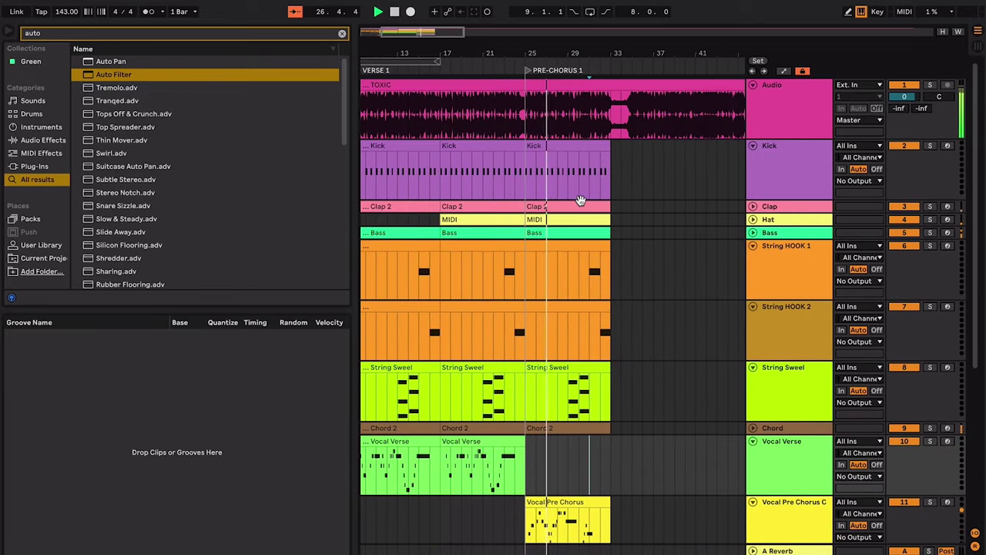
click(564, 307)
click(570, 331)
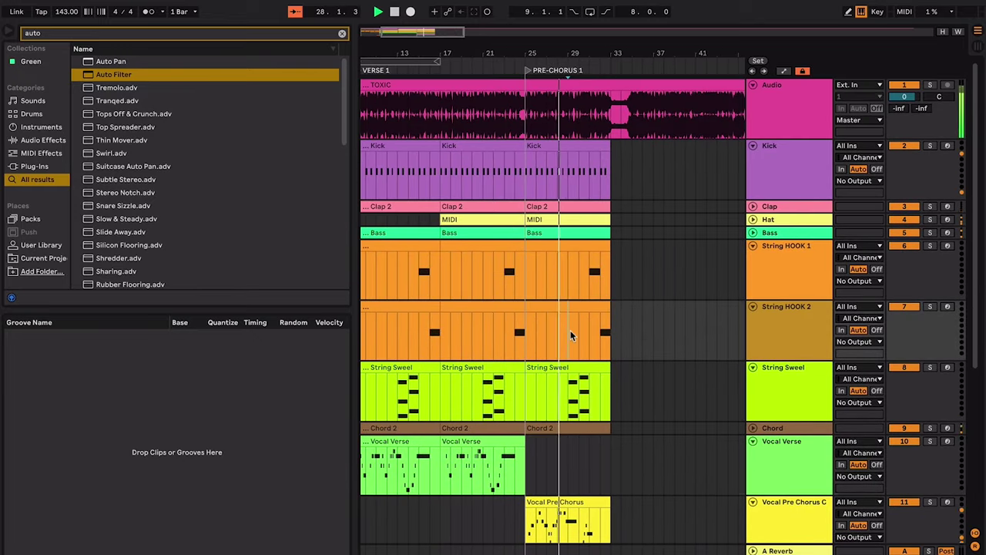
scroll(570, 335, down, 5)
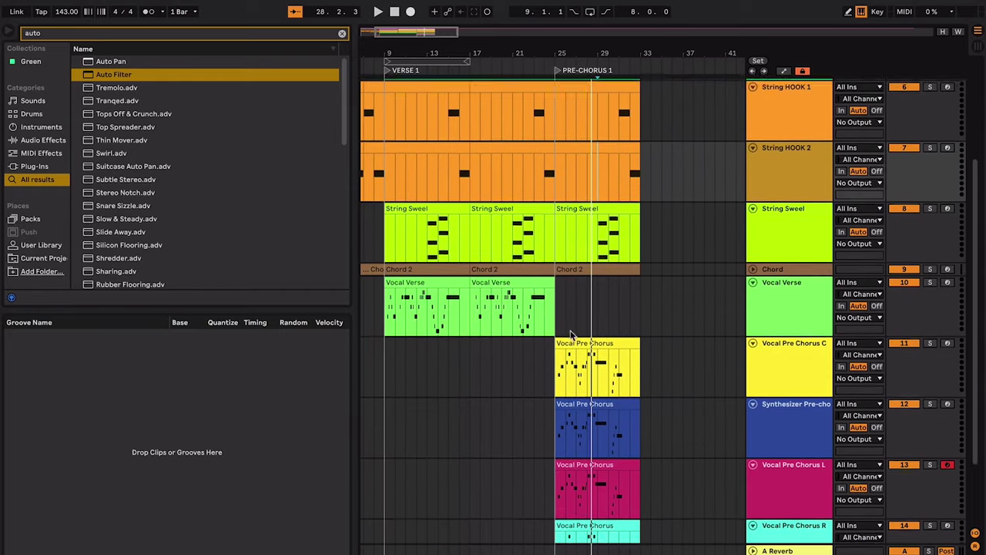
scroll(574, 347, up, 1)
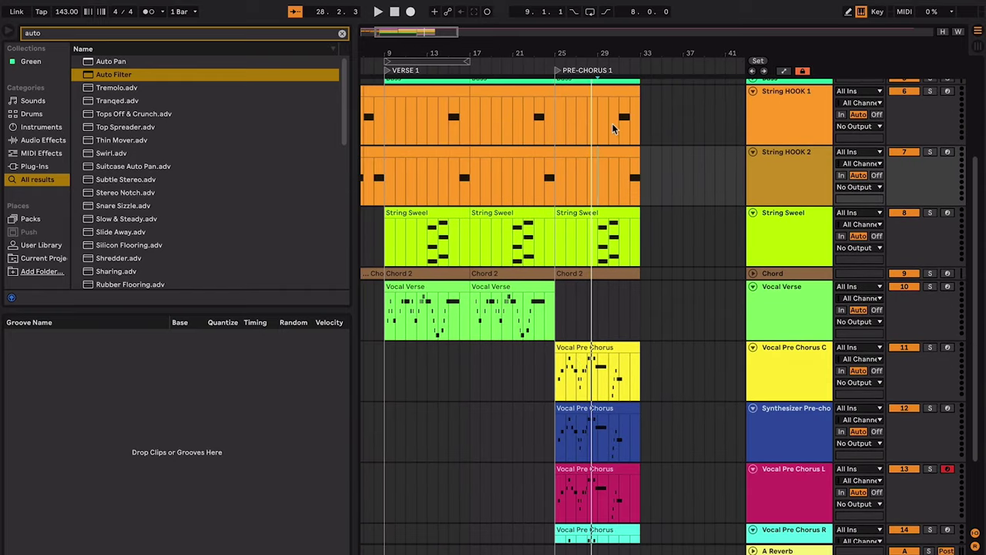
- Play the end of the pre-chorus from about bar 30 and examine the reference audio just past bar 33
click(612, 129)
click(610, 182)
key(space)
scroll(609, 182, up, 5)
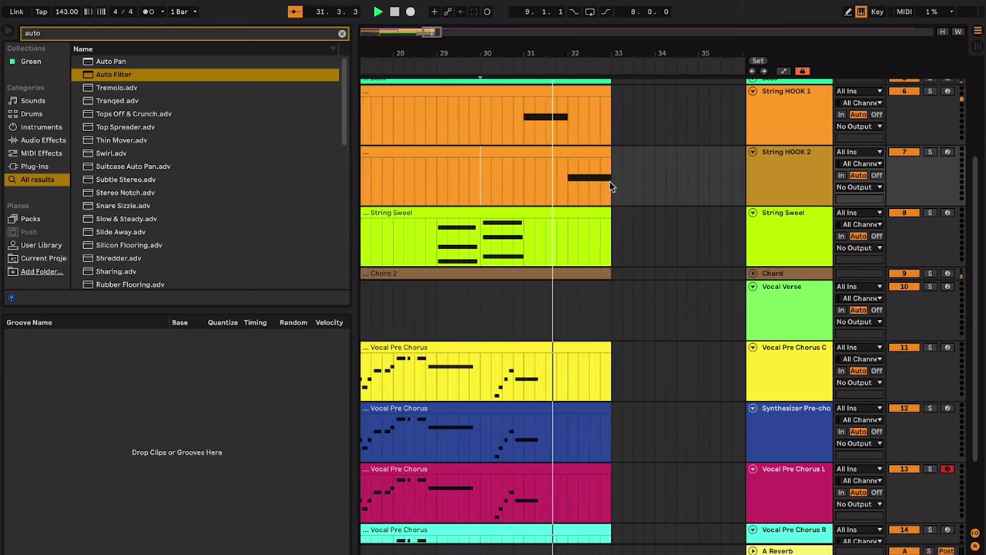
scroll(609, 185, up, 4)
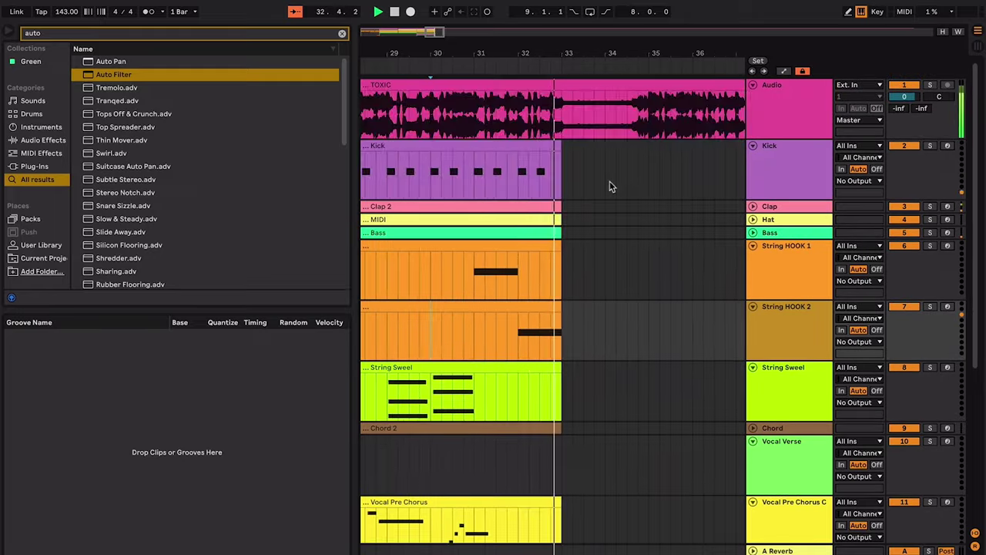
click(566, 181)
scroll(566, 182, up, 3)
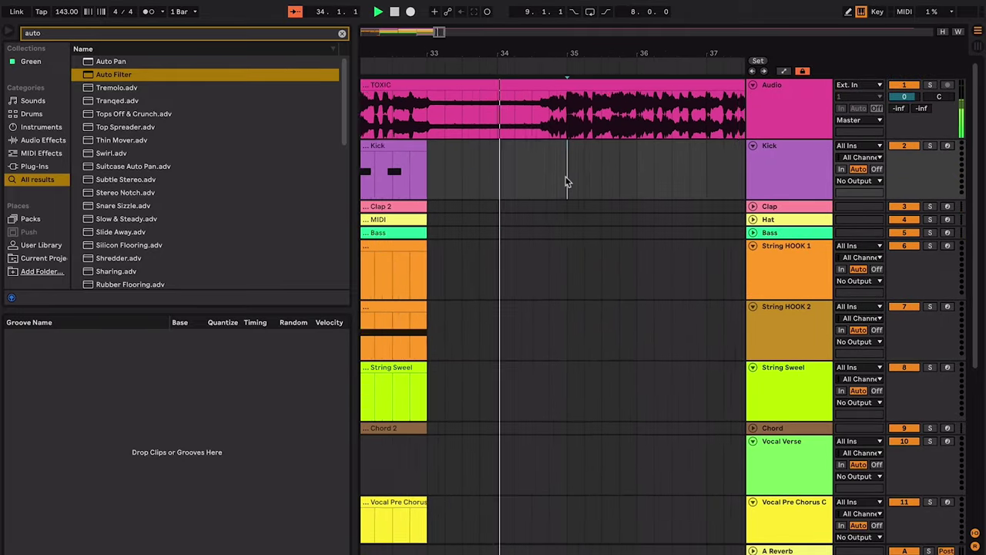
scroll(566, 182, left, 2)
scroll(566, 182, right, 1)
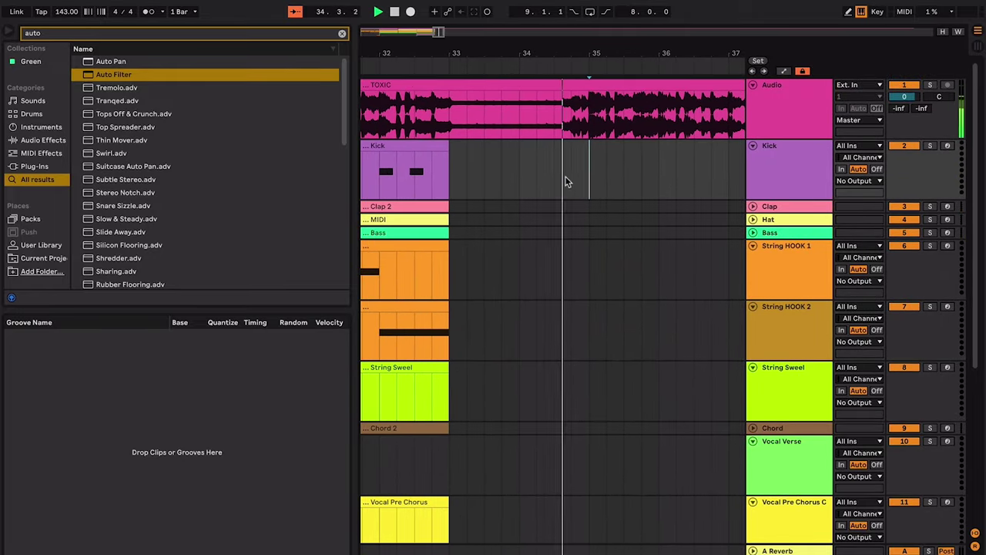
- Stop playback and insert a new MIDI track directly below the Audio track
click(814, 145)
key(space)
click(797, 90)
key(super+shift+t)
- Listen to the transition into the pre-chorus at bar 25 and rename the new MIDI track as "Crash"
scroll(562, 197, left, 4)
scroll(561, 197, down, 2)
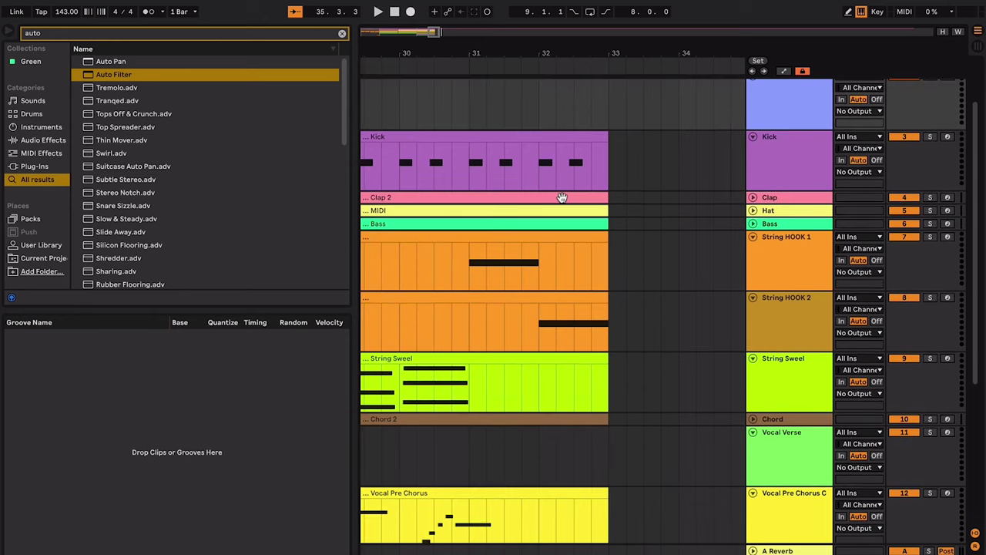
scroll(562, 197, down, 7)
scroll(564, 185, up, 2)
click(571, 157)
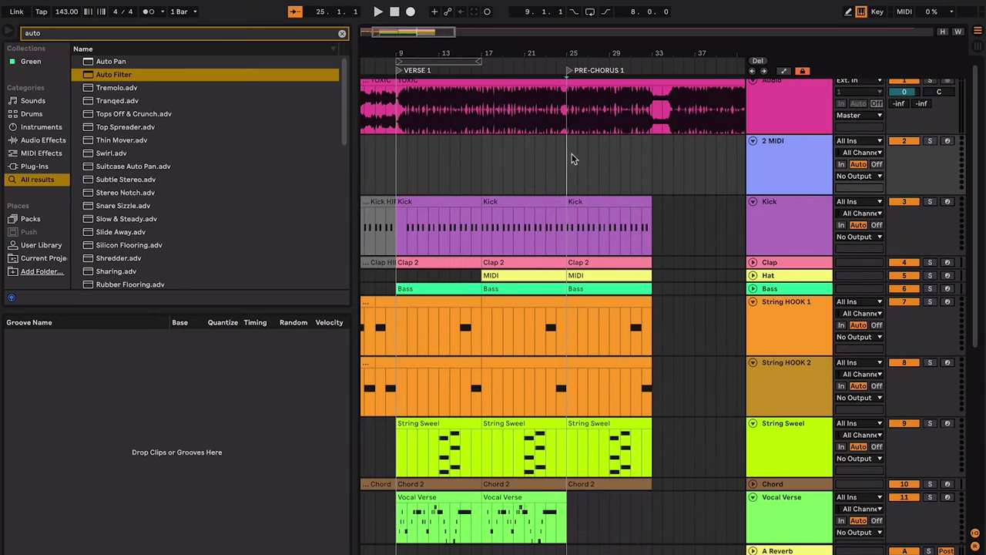
scroll(571, 159, up, 5)
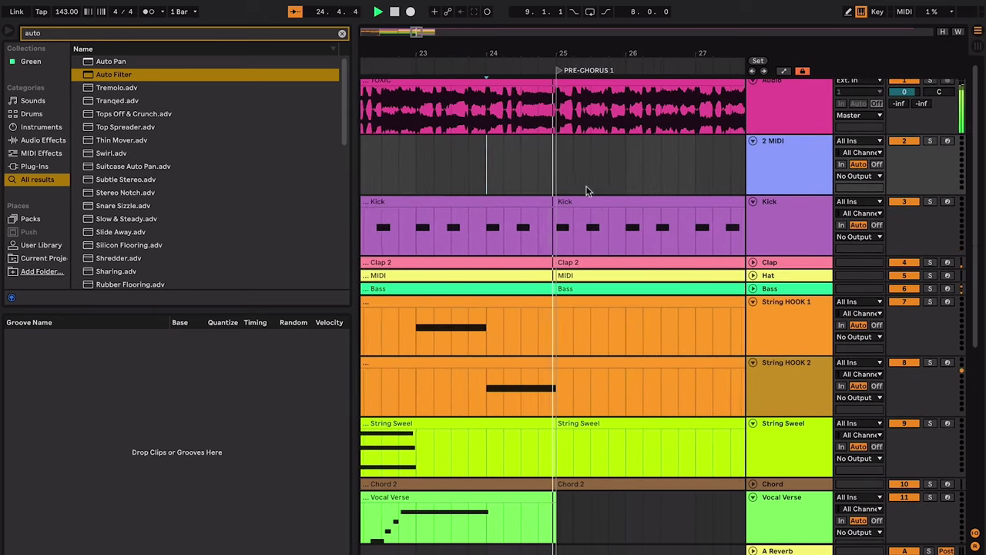
scroll(796, 123, down, 2)
key(super+r)
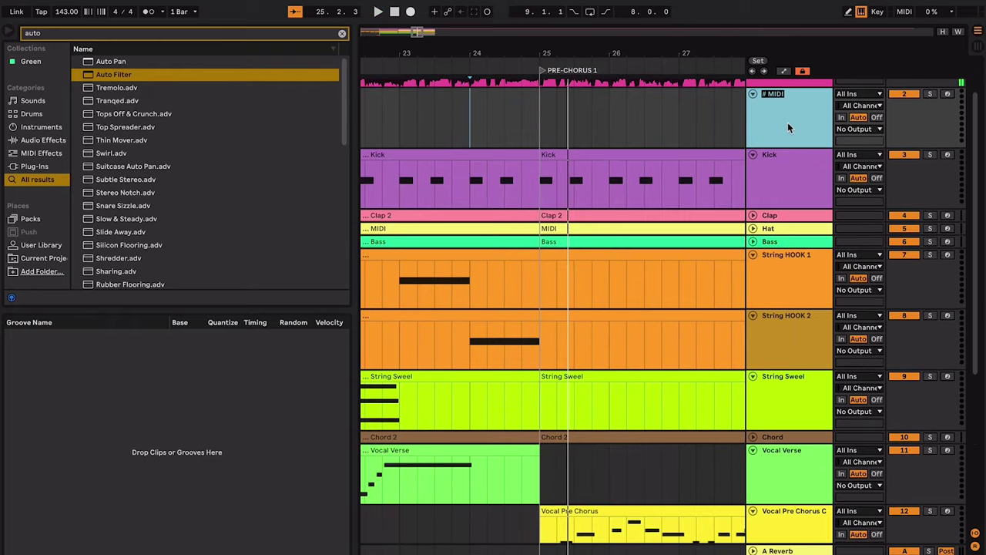
text(Crash)
- Create a one-beat MIDI clip at bar 25 on the Crash track with a single note filling it
click(565, 96)
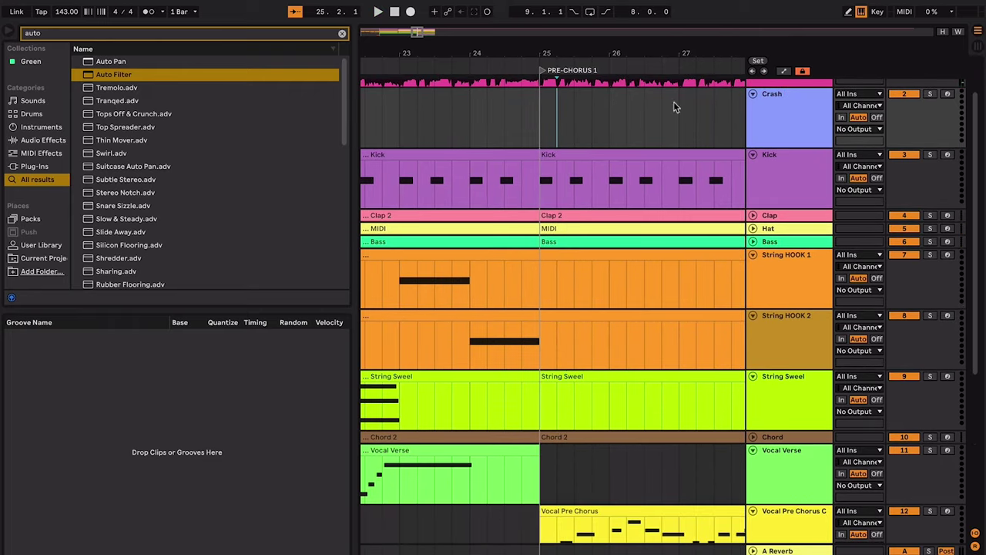
double_click(544, 129)
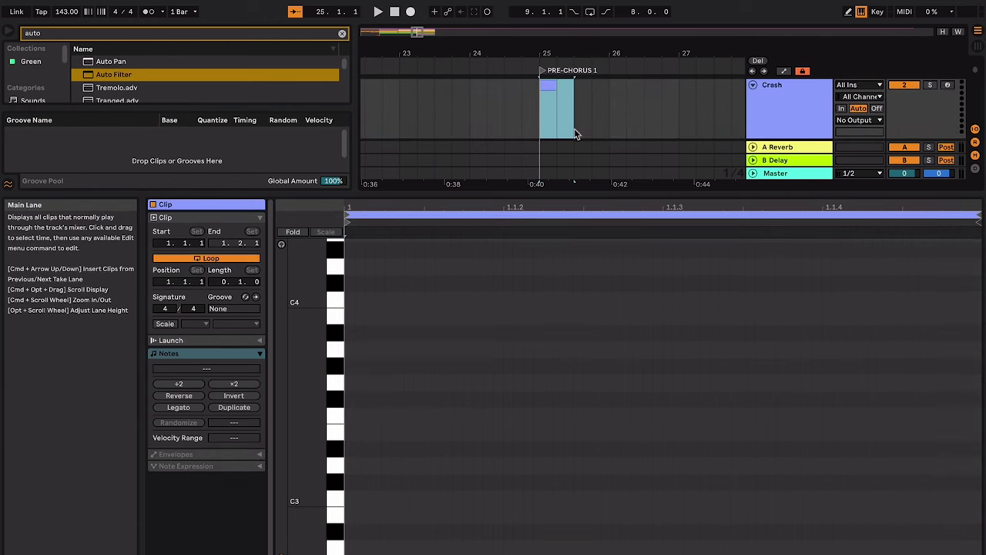
double_click(387, 322)
key(ctrl+alt+l)
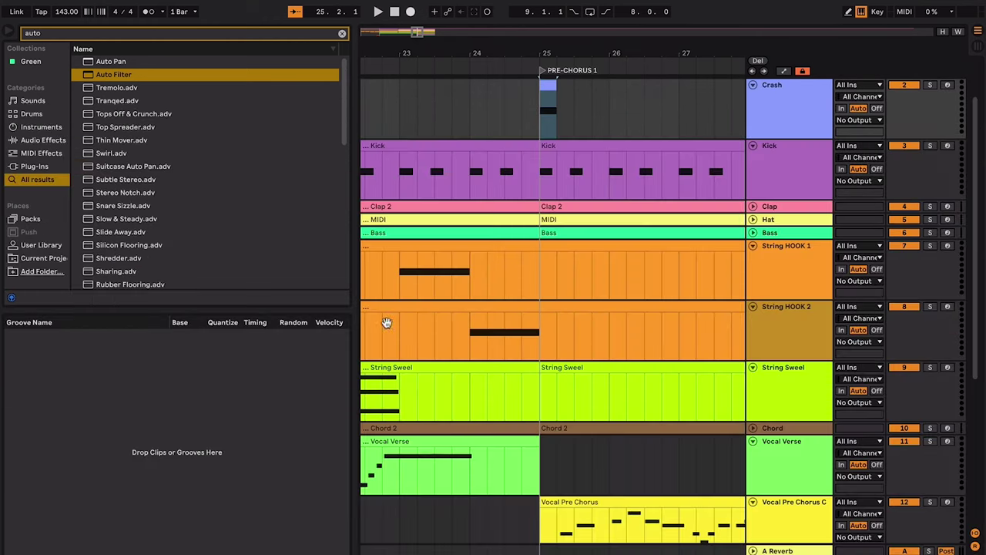
- Play the transition into the pre-chorus from bar 24 to check the crash placement against the reference audio
click(491, 106)
key(space)
scroll(493, 107, up, 5)
scroll(495, 106, up, 3)
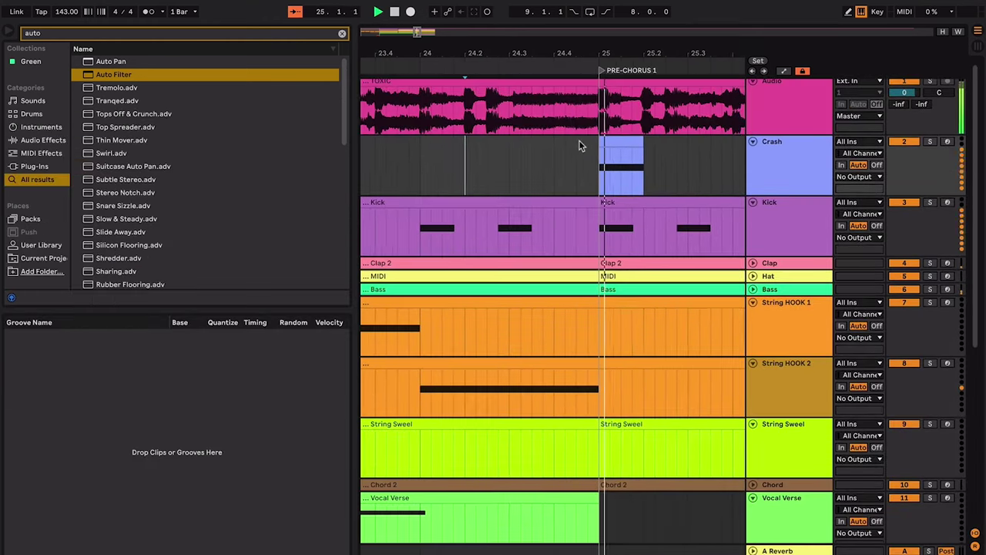
key(space)
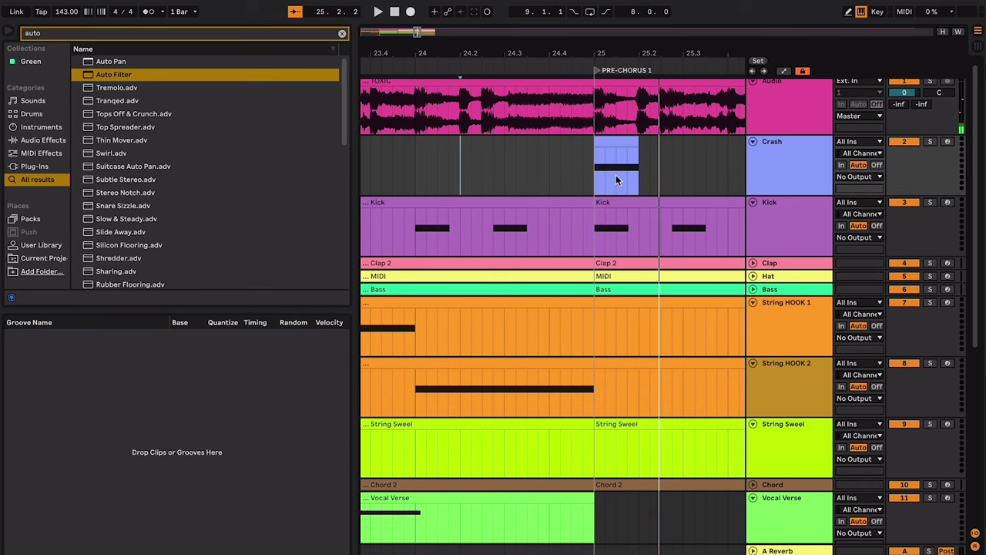
key(space)
key(minus)
key(minus)
key(minus)
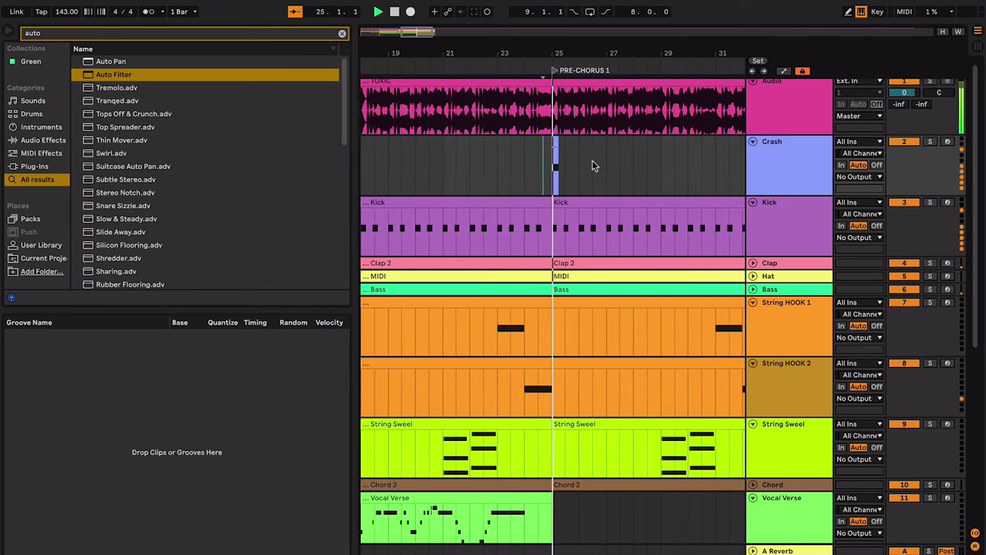
- Play the reference around the section starts at bars 17 and 9 to check for further crash hits
click(678, 152)
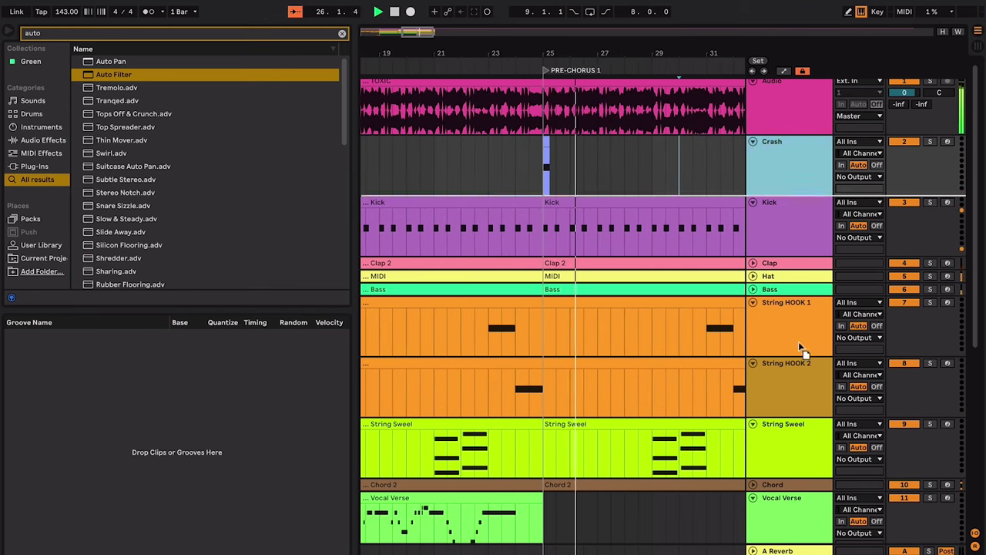
drag(798, 346, 771, 202)
click(674, 191)
scroll(674, 191, right, 3)
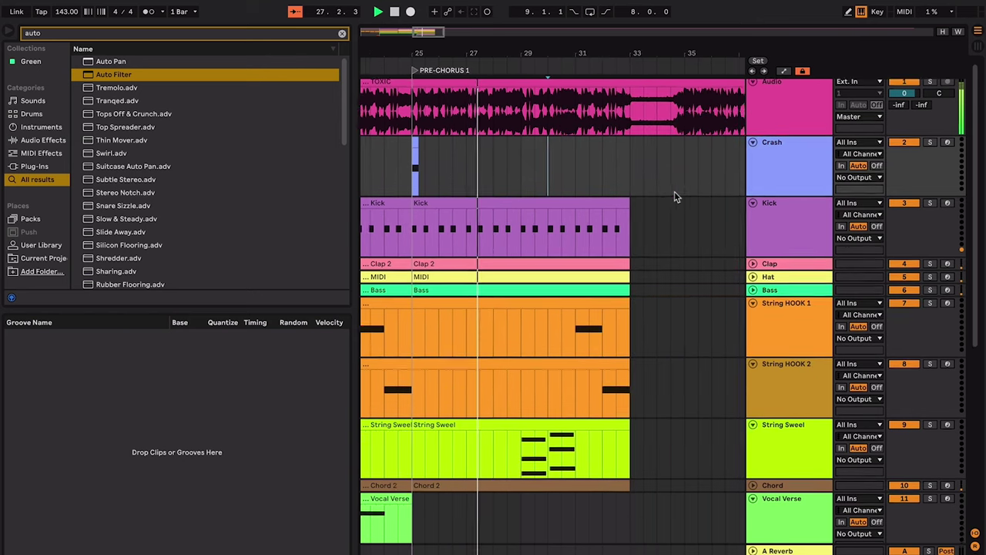
scroll(674, 191, left, 10)
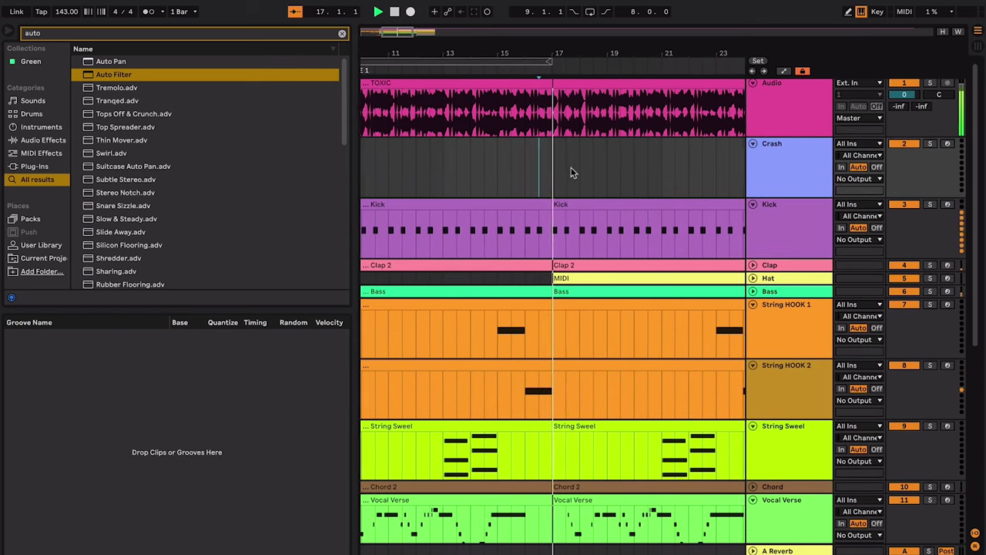
scroll(571, 167, left, 5)
scroll(570, 167, right, 10)
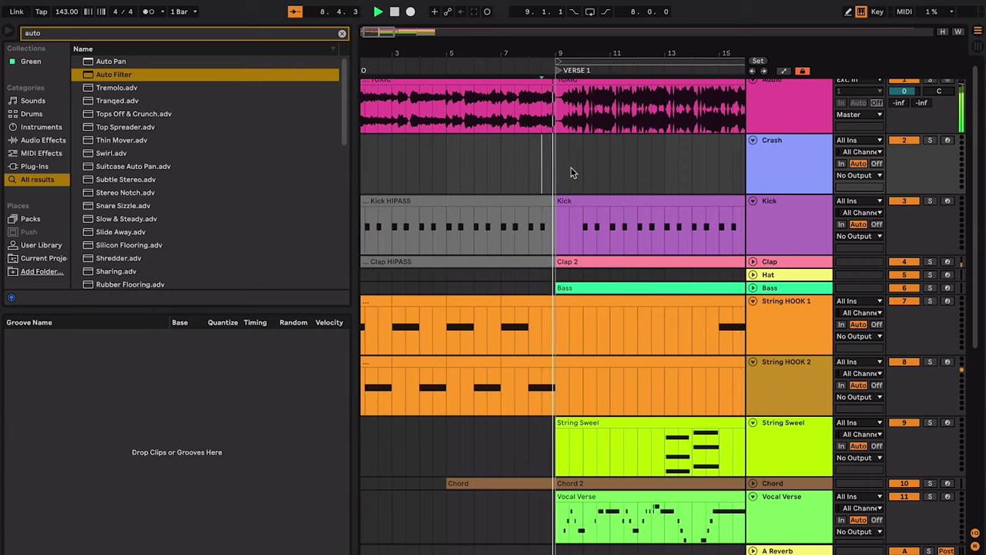
key(space)
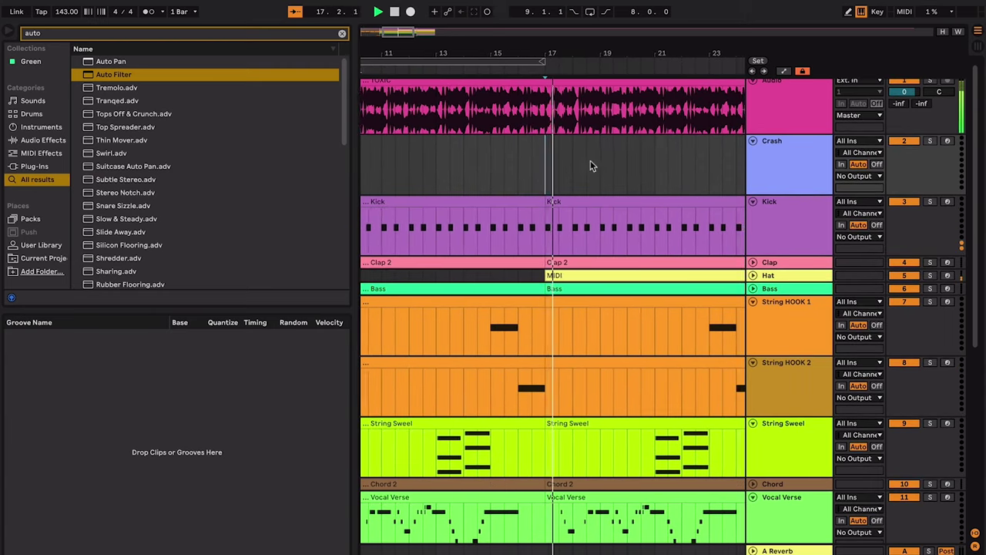
- Listen to the break starting at bar 33 and insert a new MIDI track directly below the Crash track
scroll(593, 160, right, 4)
click(644, 153)
key(space)
key(space)
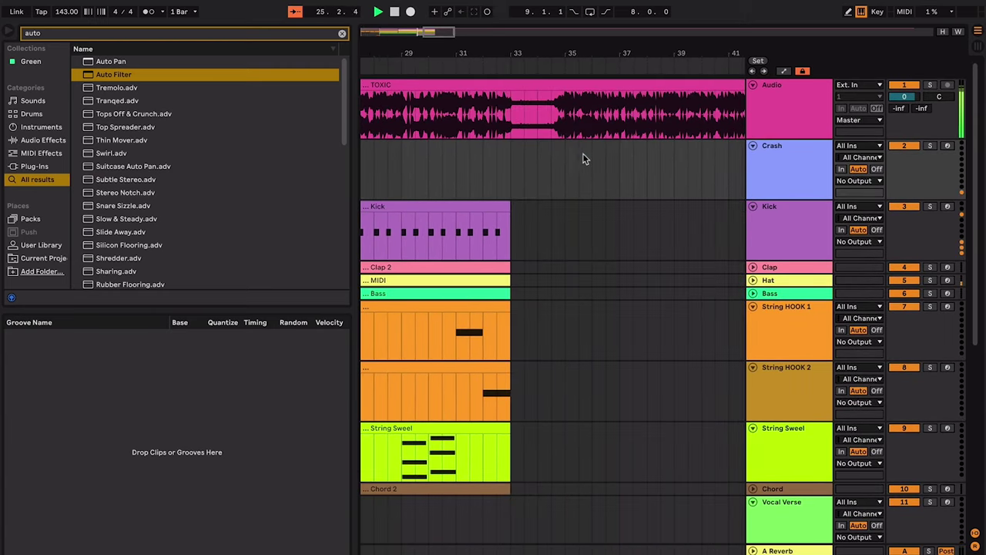
click(782, 169)
key(ctrl+shift+t)
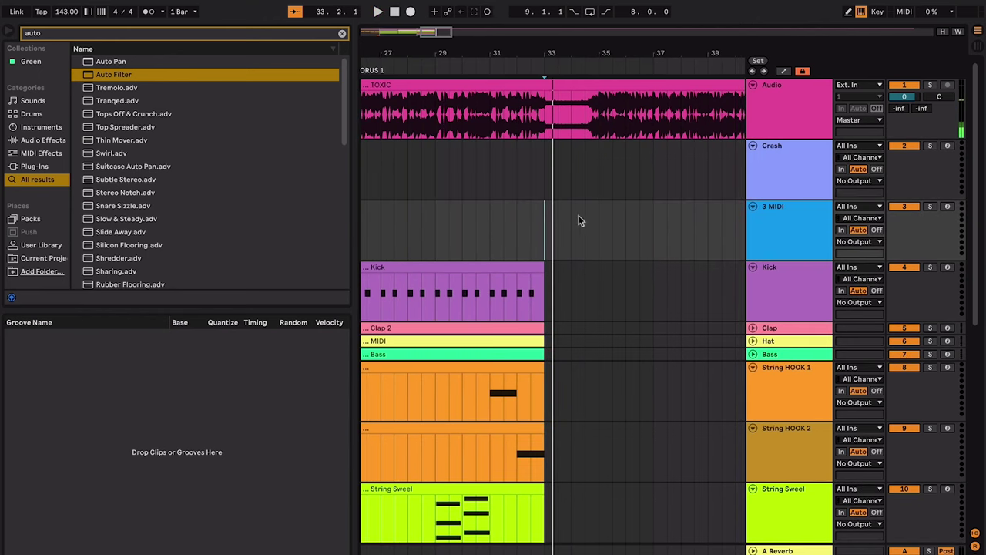
- Create a two-bar MIDI clip from bar 33 to 35 on the new track and loop that range
drag(595, 224, 596, 222)
key(ctrl+shift+m)
key(ctrl+alt+l)
key(ctrl+l)
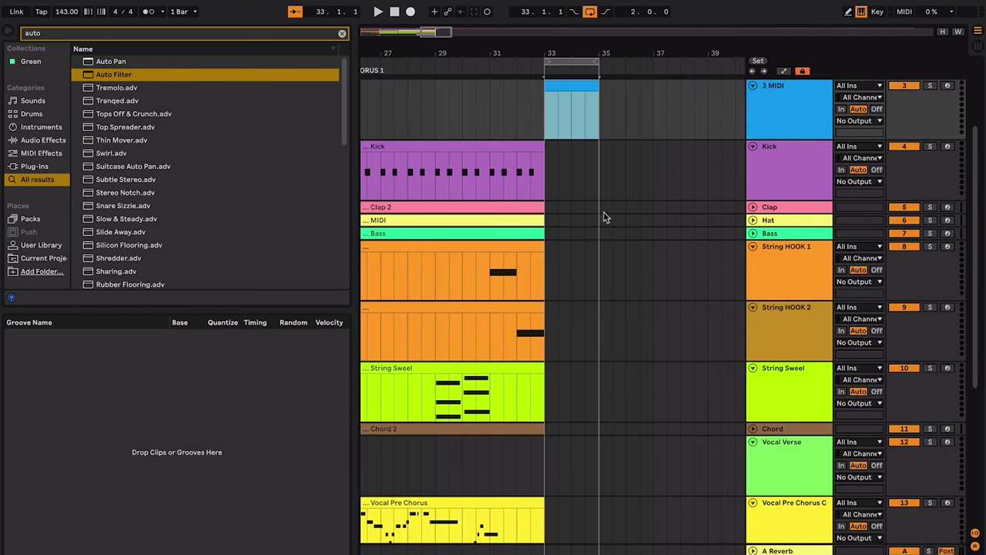
- Rename the new MIDI track as "Electric Guitar ?"
click(750, 118)
text(Electric Guitar 7)
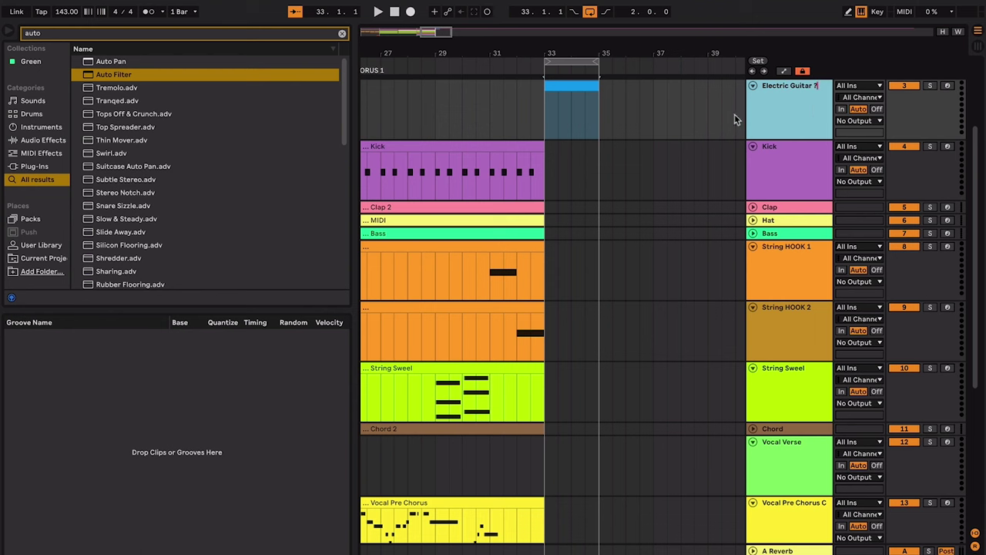
click(734, 114)
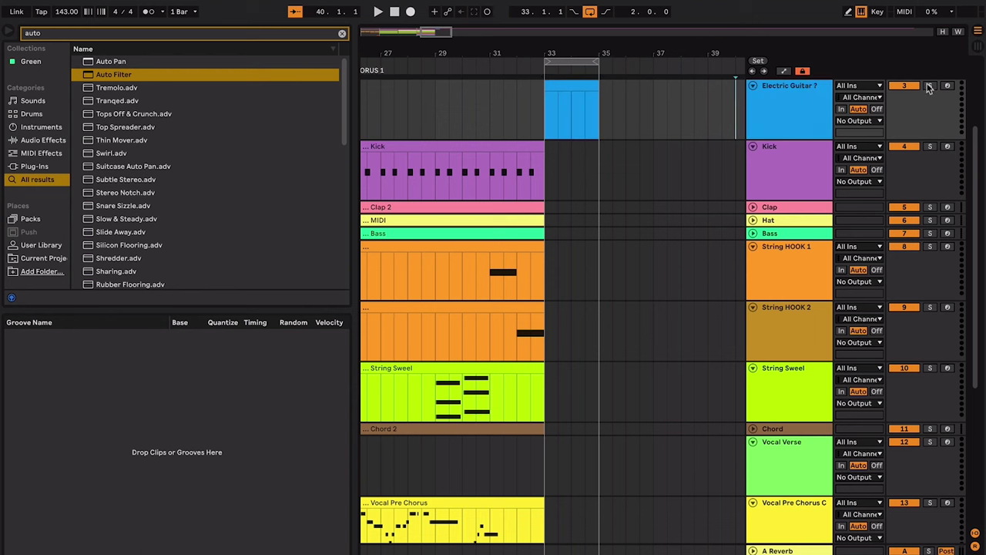
- Record the repeated guitar notes over the looped break at bar 33 on the Electric Guitar ? track
key(F9)
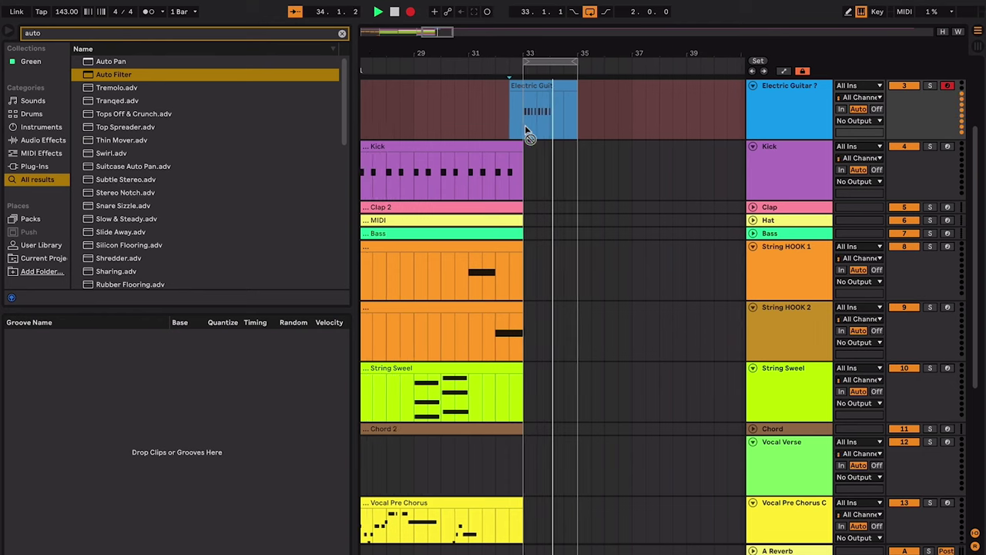
key(F9)
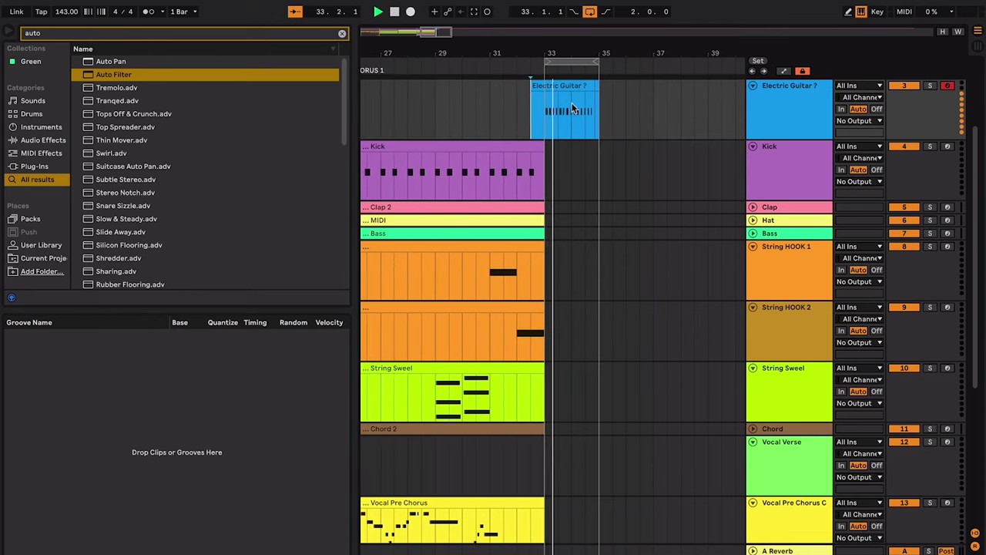
key(space)
- Remove the excess part of the recorded Electric Guitar ? clip that lies before bar 33
click(563, 111)
key(plus)
key(plus)
scroll(562, 112, up, 3)
click(492, 208)
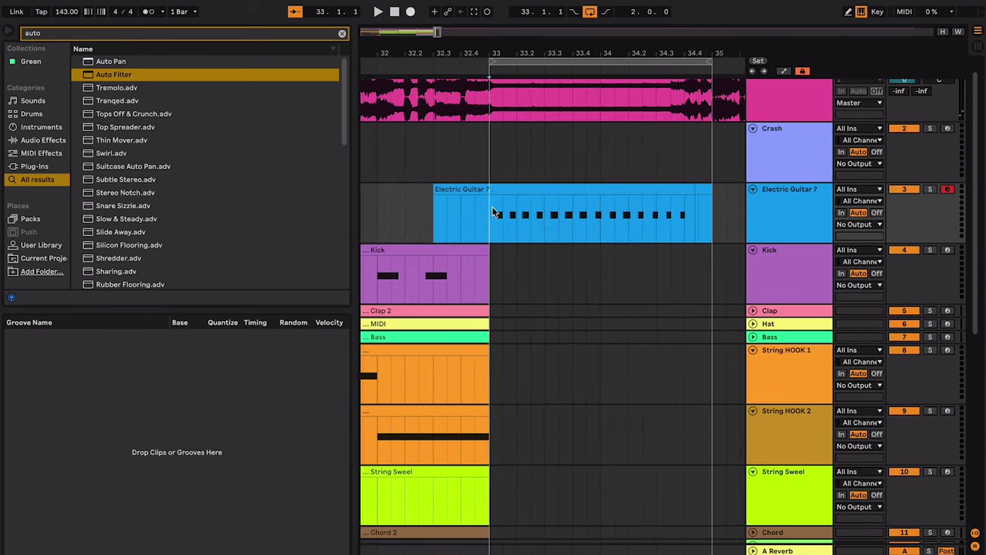
click(479, 191)
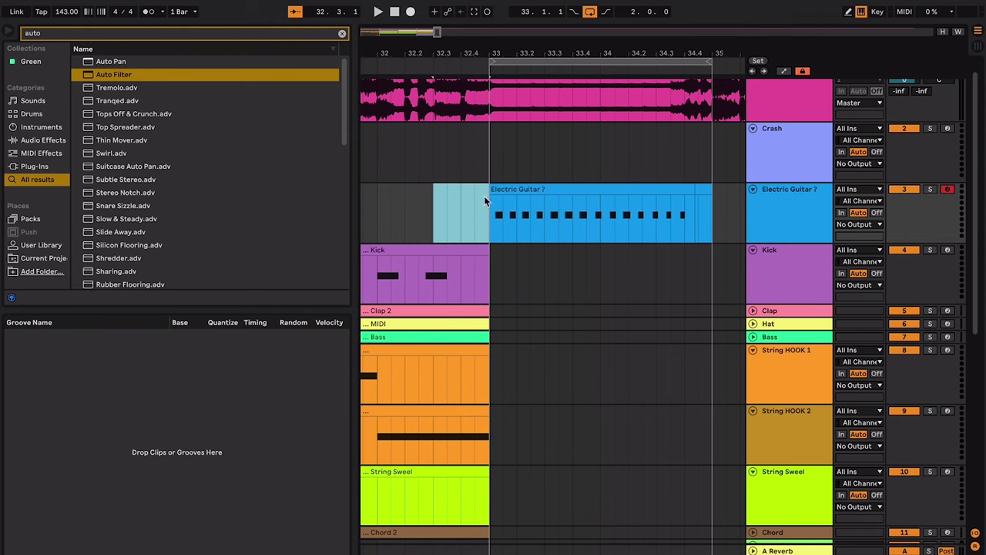
click(701, 188)
click(676, 188)
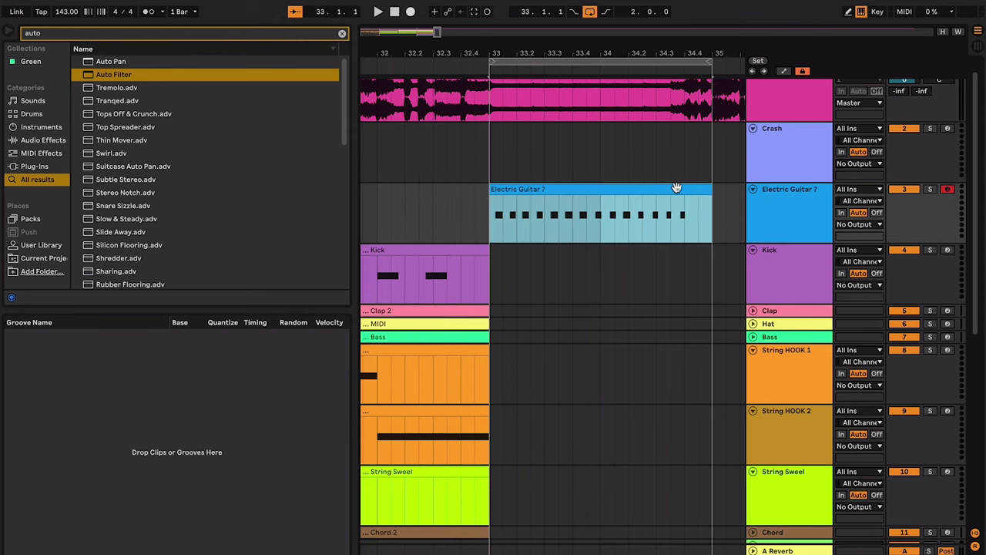
- Shift the guitar notes from the third one onward to start on beat 1.2, and quantize all notes in the clip
double_click(675, 188)
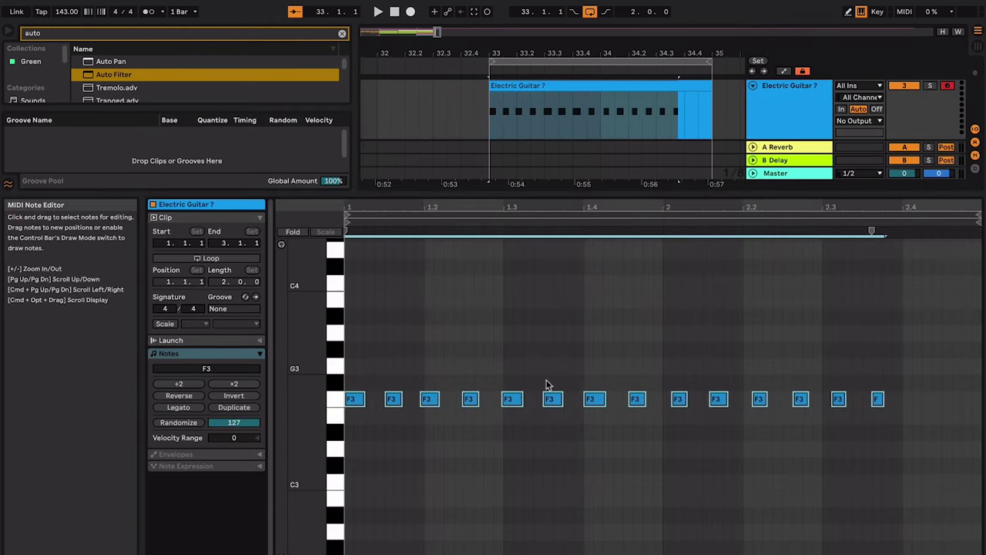
click(547, 385)
key(space)
drag(422, 342, 886, 406)
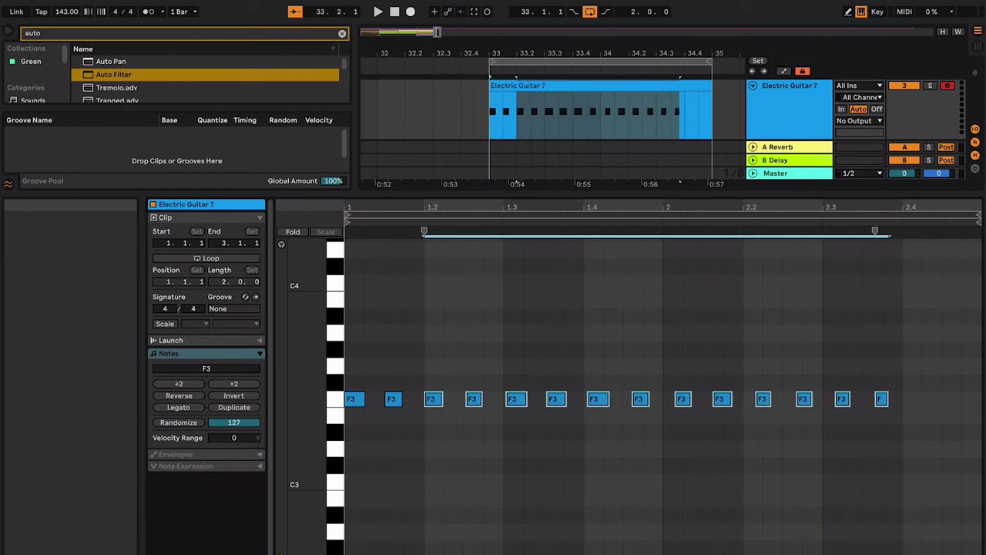
drag(499, 366, 595, 425)
key(super+a)
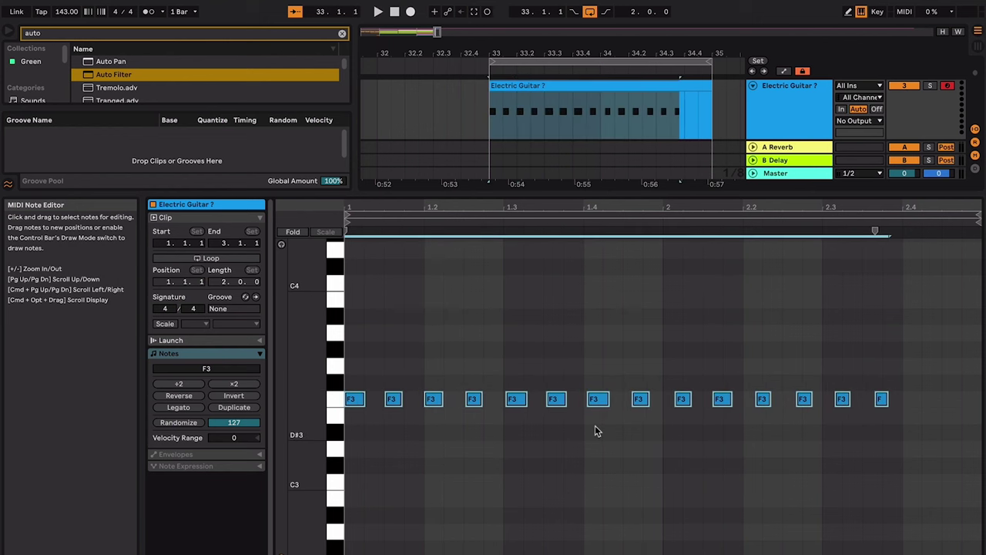
key(super+u)
- Try to even out the guitar rhythm by duplicating the two notes at beat 1.4 twice and deleting a stray note
drag(660, 376, 589, 425)
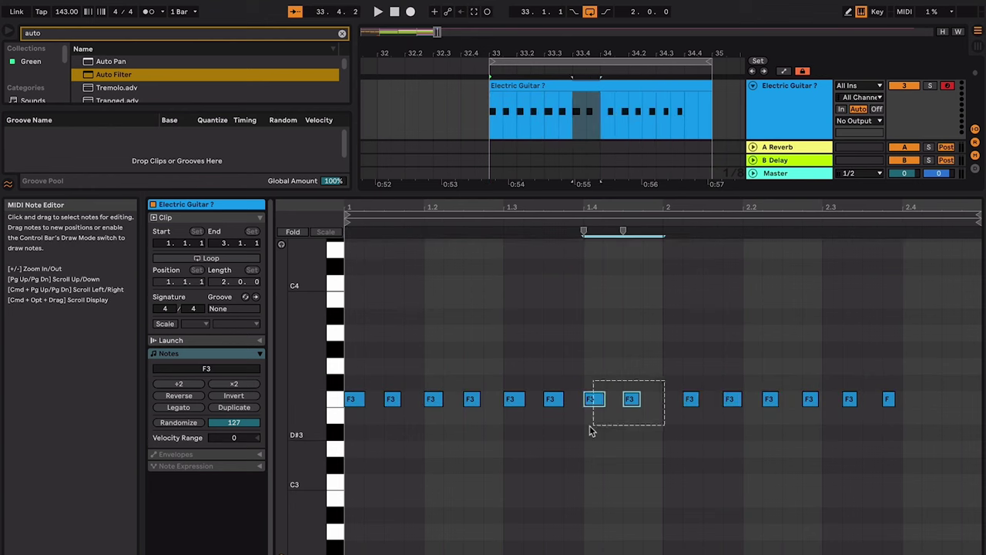
key(super+d)
key(super+d)
drag(726, 375, 746, 414)
key(Delete)
- Duplicate the first half bar of the guitar clip three times up to bar 35 and consolidate the pieces into one clip
key(super+alt+l)
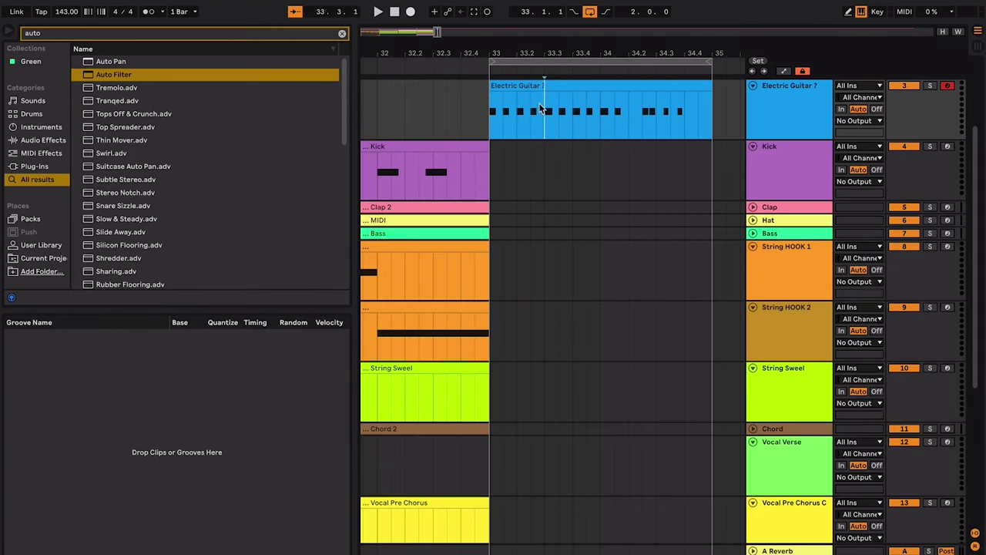
key(super+d)
key(super+d)
key(super+d)
shift+click(524, 87)
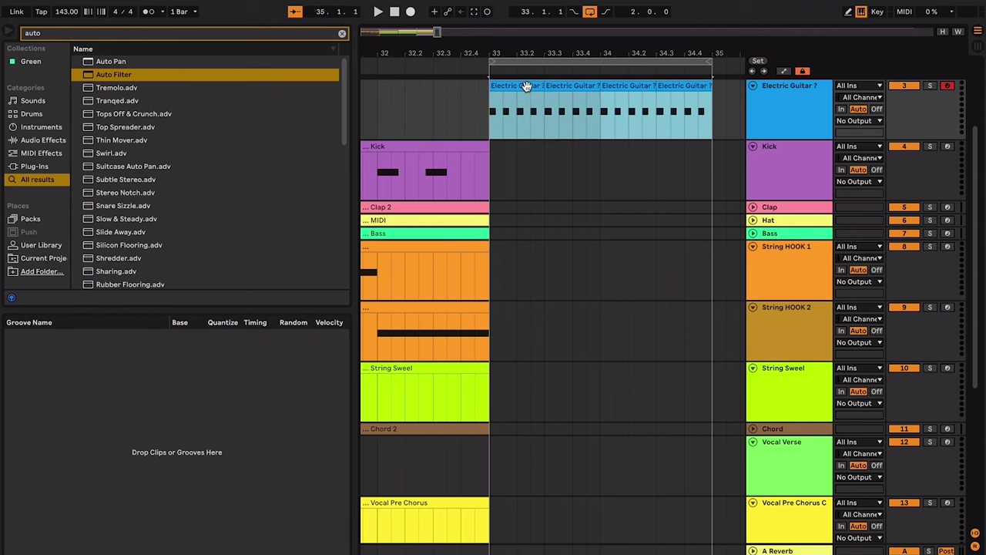
- Play the break from just before bar 33 to check the guitar pattern against the reference audio
click(458, 95)
key(space)
key(plus)
key(minus)
key(minus)
scroll(457, 96, up, 3)
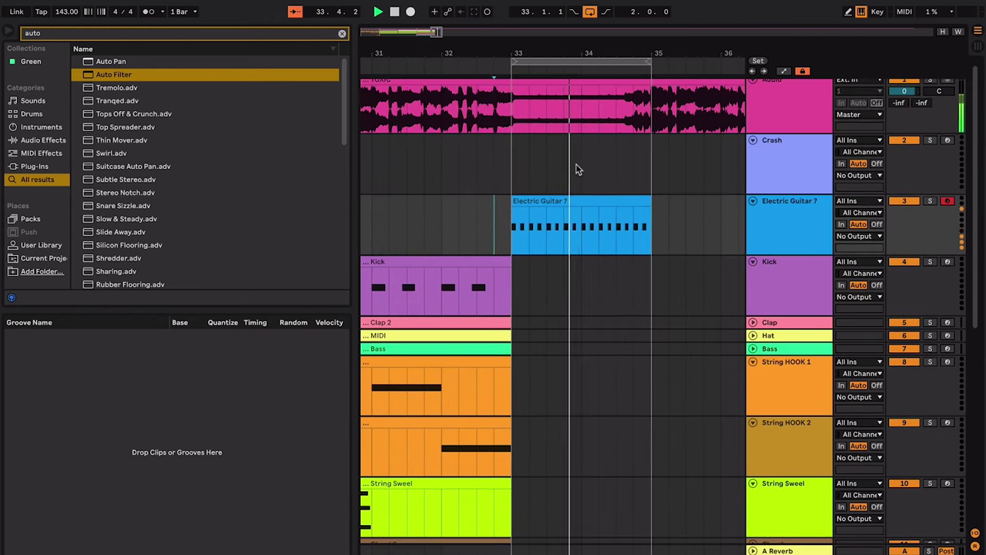
key(space)
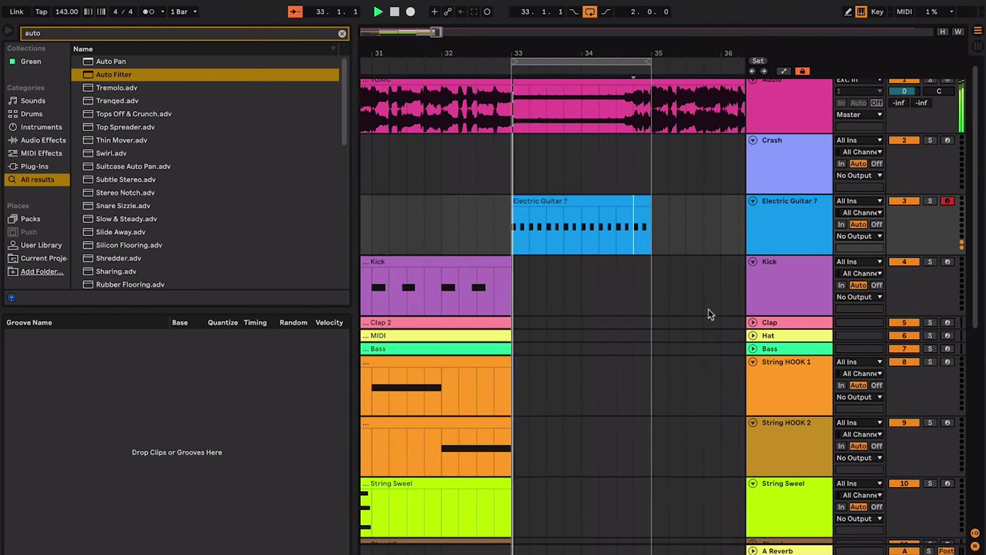
- Record the bass fill leading into bar 35 on the Bass track and consolidate bars 33 to 35 into one clip
click(752, 348)
click(616, 363)
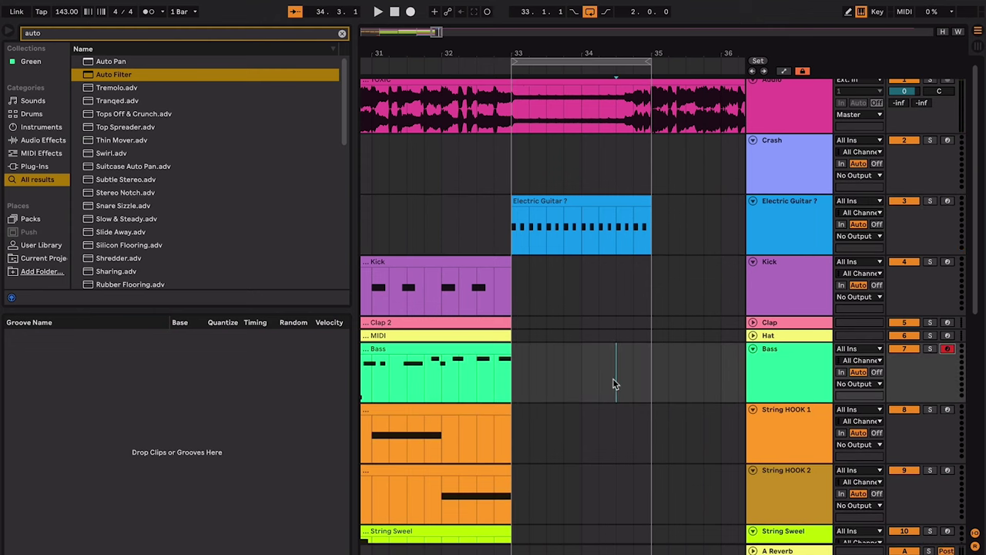
key(F9)
key(F9)
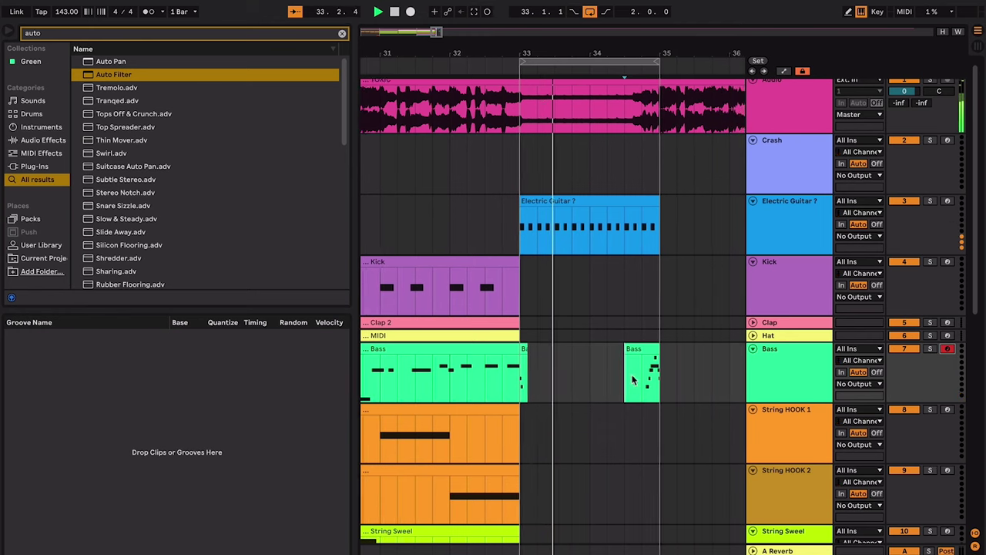
shift+click(535, 359)
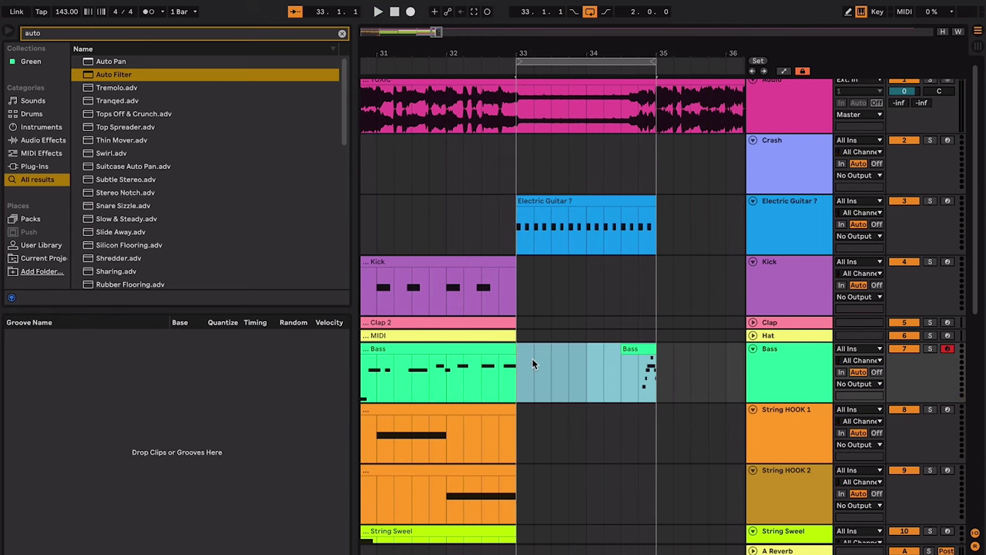
key(super+j)
- Examine the existing bass clips around bar 17 and play the reference from there
key(minus)
key(minus)
scroll(604, 377, left, 5)
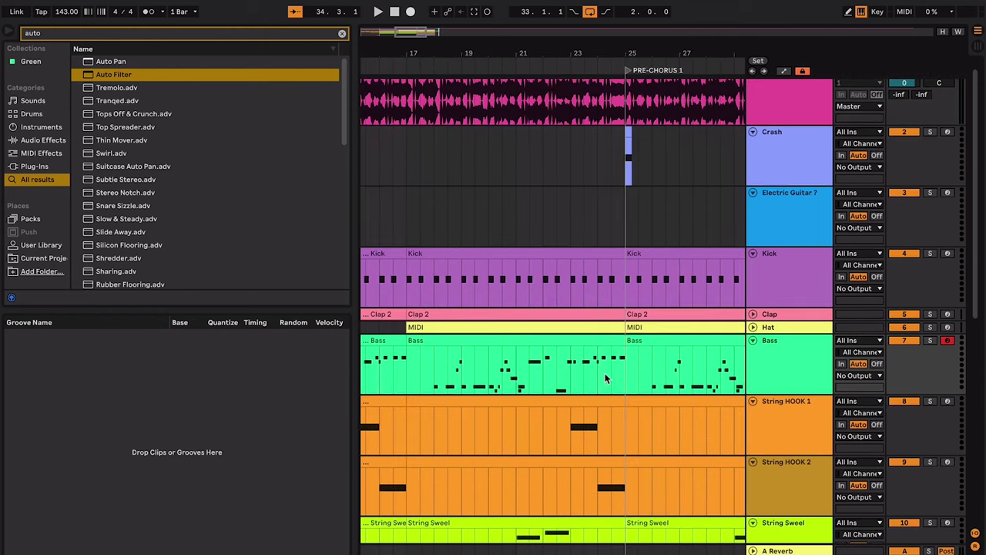
key(plus)
key(plus)
scroll(604, 378, left, 5)
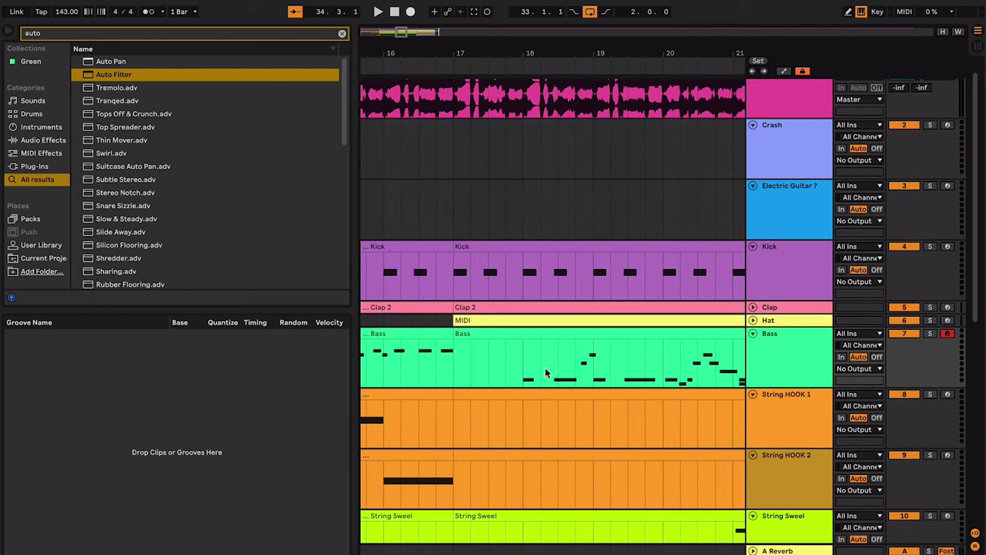
scroll(406, 378, right, 13)
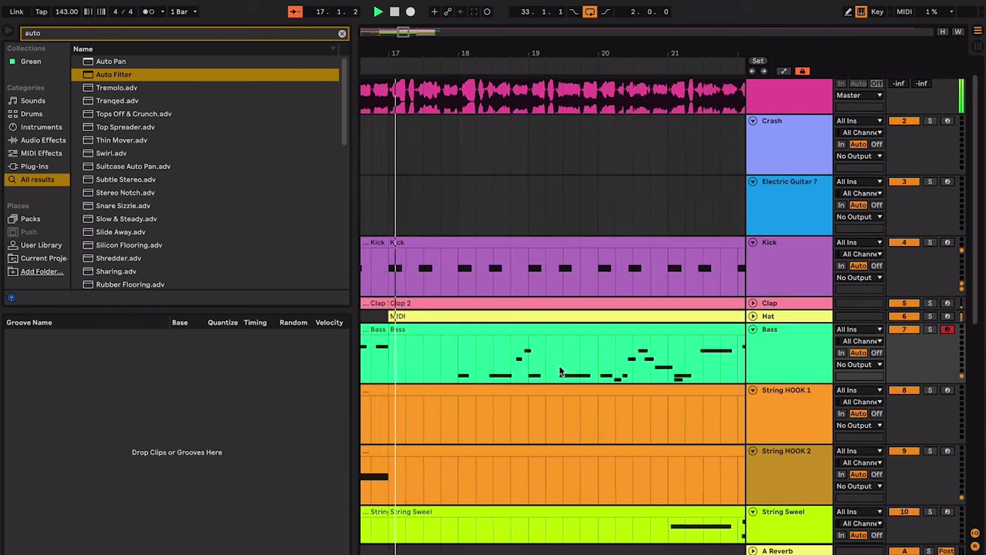
- Play the end of the break with the new bass fill and review the remaining tracks around the pre-chorus
scroll(560, 371, right, 5)
key(space)
click(441, 355)
key(space)
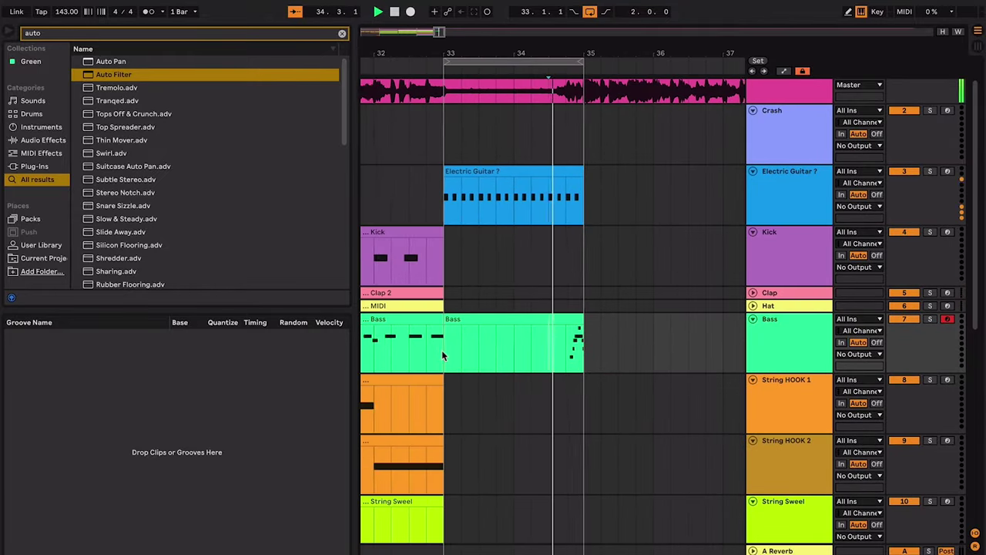
key(space)
key(super+alt+l)
key(super+alt+l)
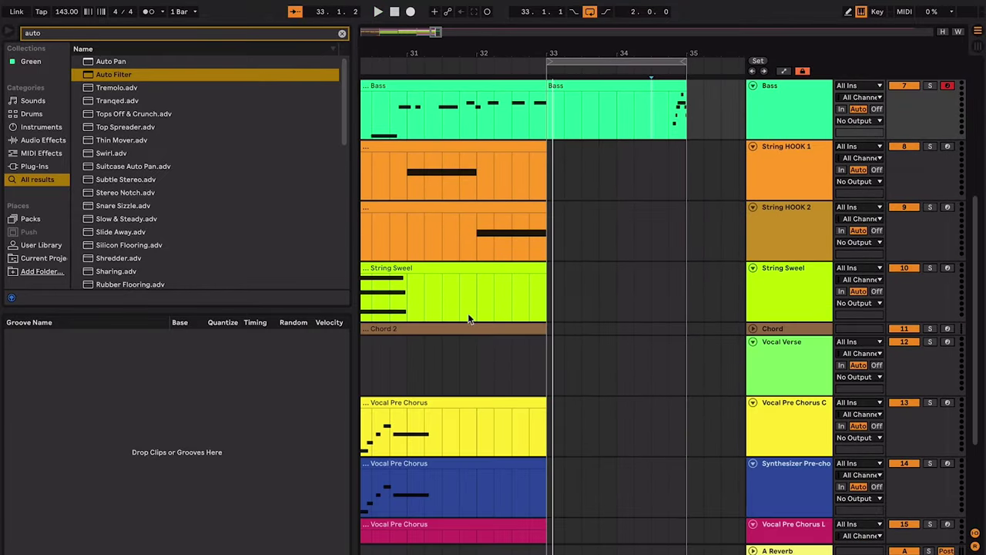
scroll(671, 114, left, 9)
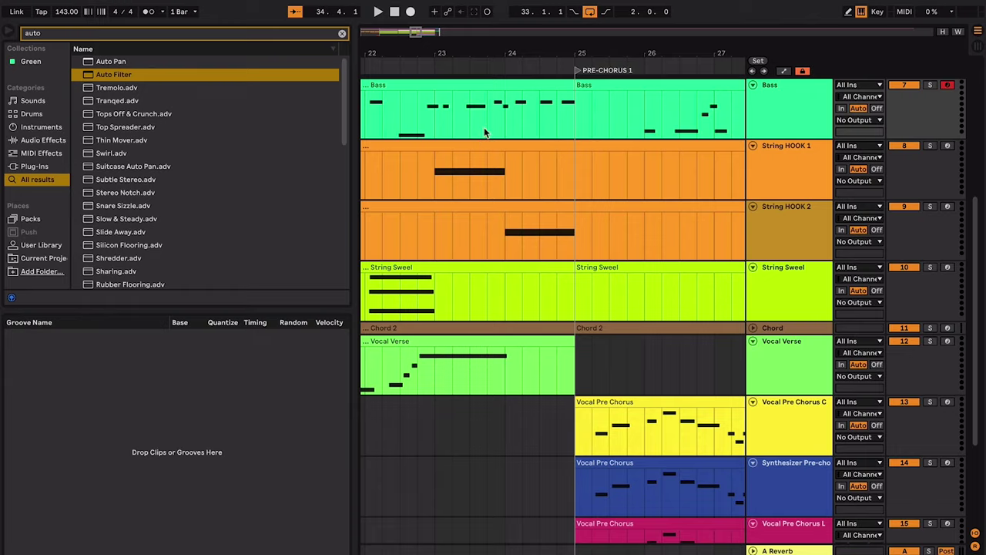
scroll(485, 133, up, 5)
scroll(486, 132, right, 10)
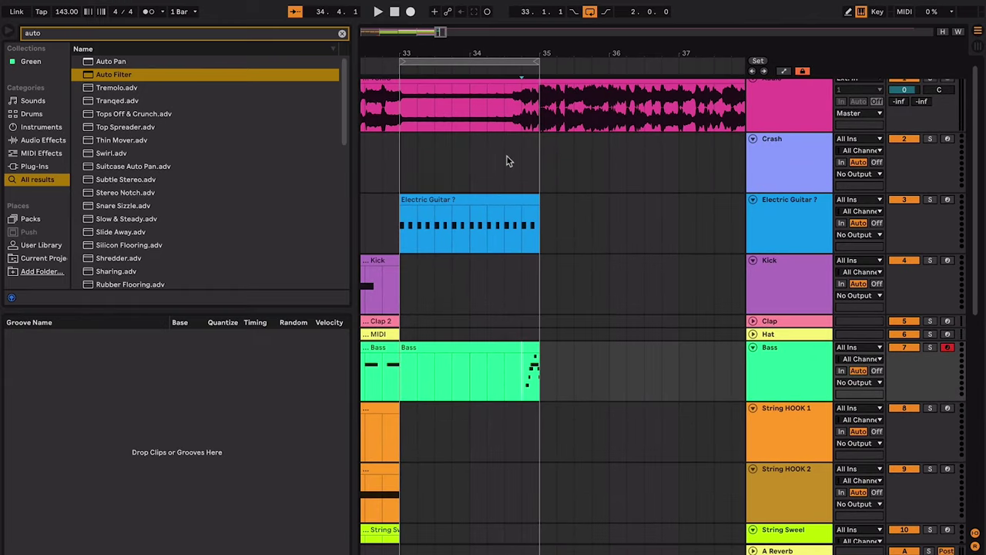
- Turn off the loop and play the transition into bar 35 from bar 34.3
click(503, 158)
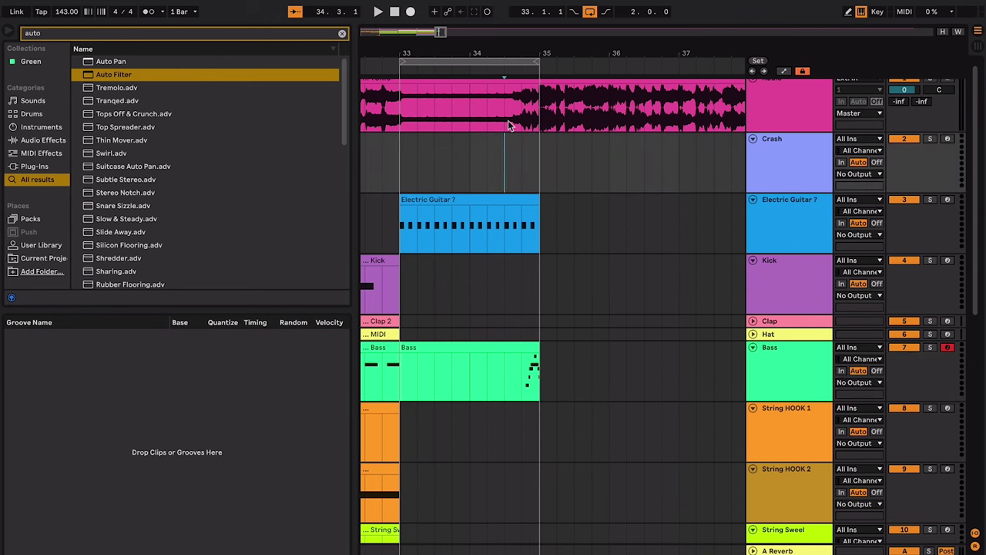
key(super+l)
key(space)
key(plus)
key(plus)
key(plus)
key(minus)
key(minus)
key(minus)
key(minus)
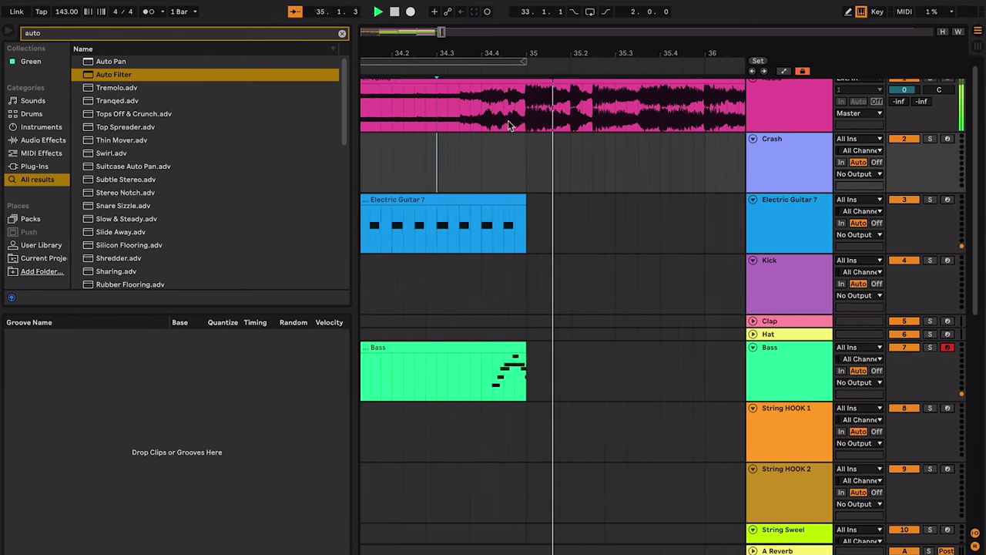
- Copy the crash hit from the start of the pre-chorus at bar 25 to bar 35 on the Crash track
scroll(520, 131, down, 3)
key(space)
click(529, 138)
scroll(529, 138, left, 6)
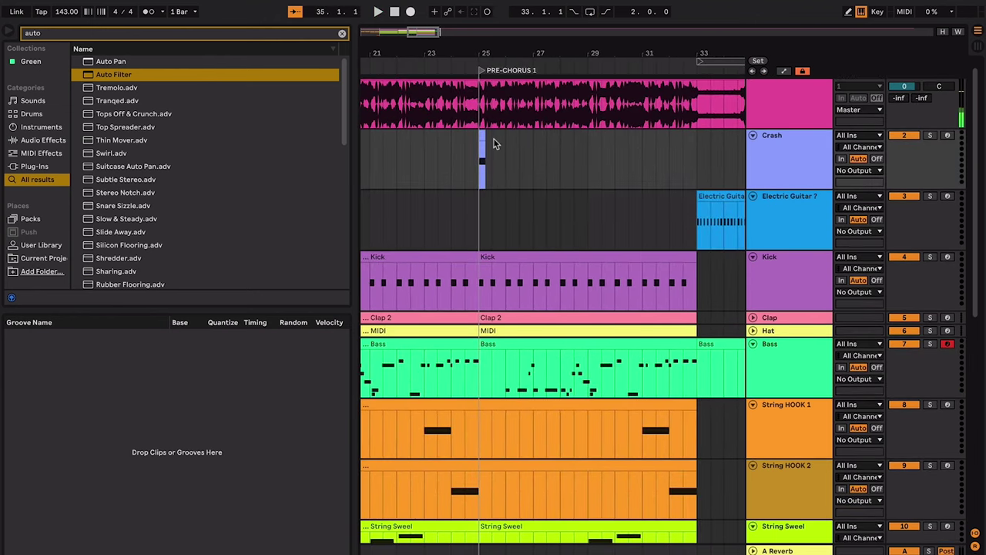
shift+click(482, 140)
key(super+d)
- Play the transition into bar 35 with the new crash and review the tracks down to the pre-chorus vocals
key(space)
key(plus)
key(plus)
scroll(482, 140, down, 3)
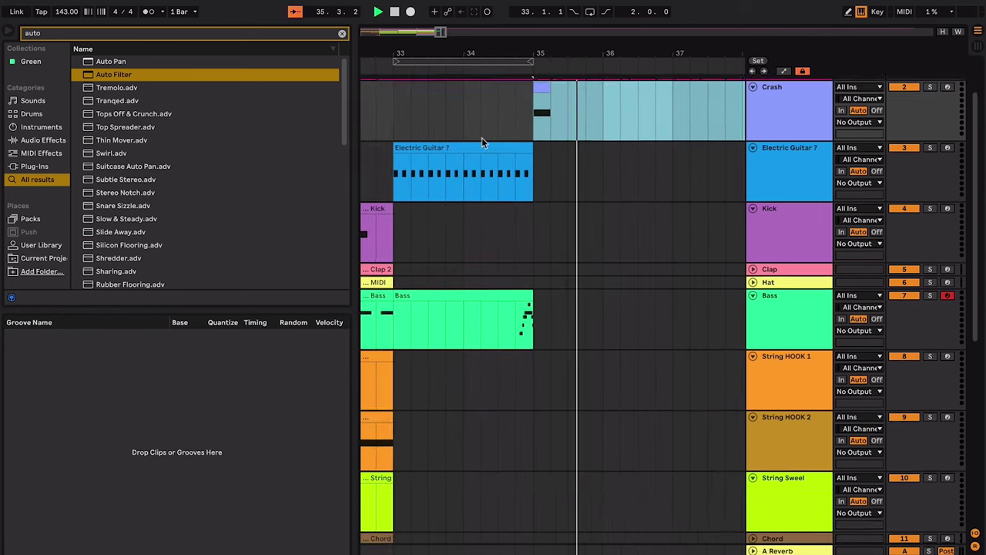
key(space)
scroll(504, 109, up, 2)
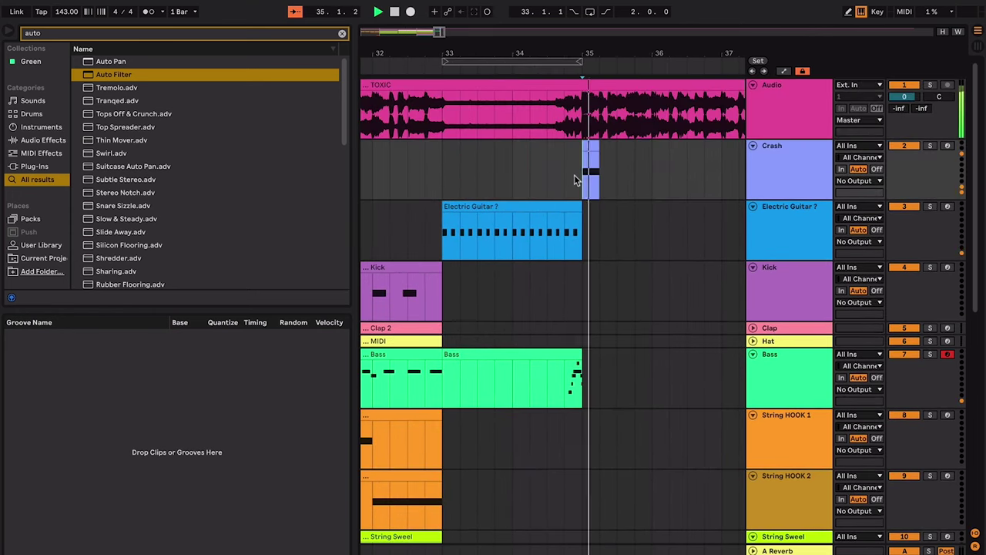
scroll(574, 174, down, 4)
scroll(574, 178, down, 4)
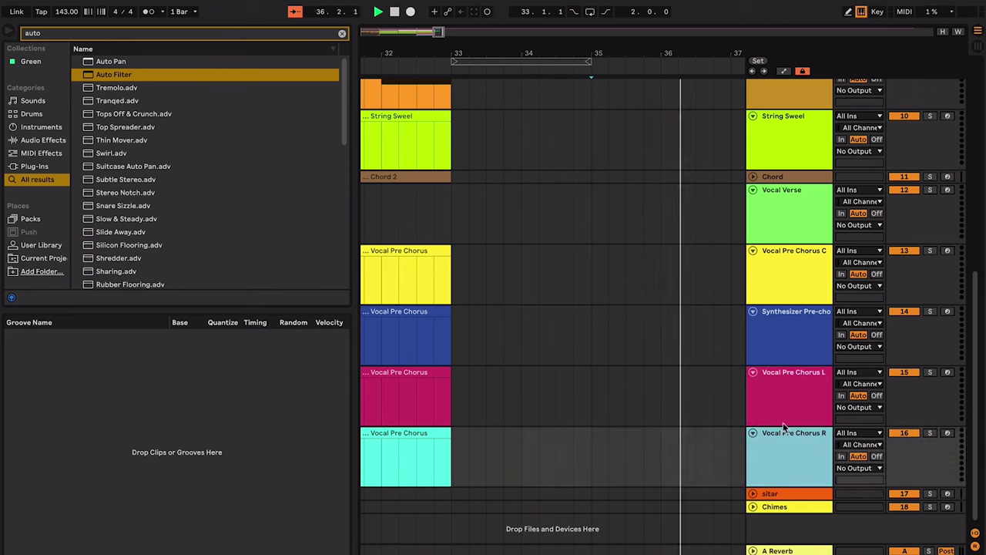
- Group the four pre-chorus vocal and synthesizer tracks and fold the group
click(780, 272)
key(ctrl+g)
click(754, 251)
click(753, 252)
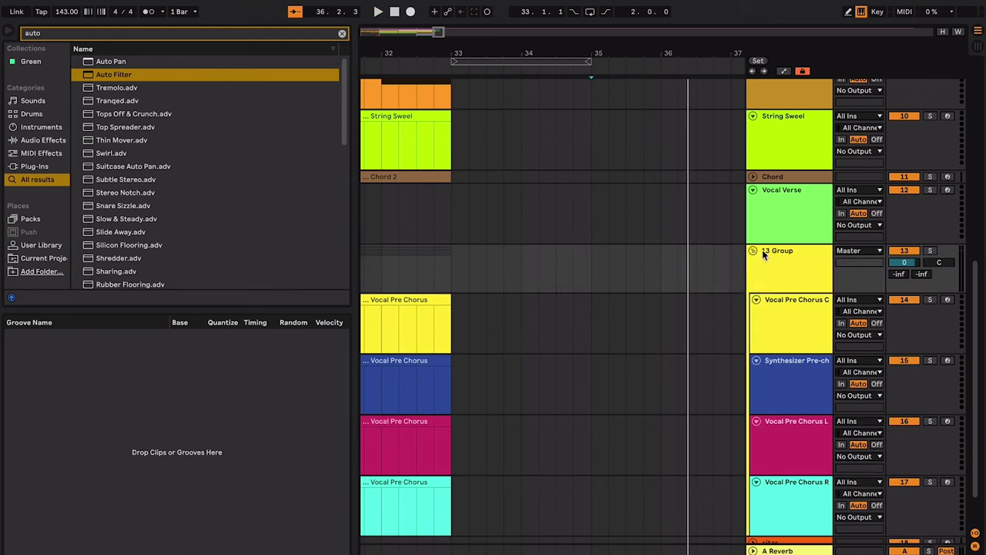
click(754, 251)
- Insert a MIDI track below the folded group, arm it for recording and name it Vocal Chorus
key(ctrl+t)
key(ctrl+z)
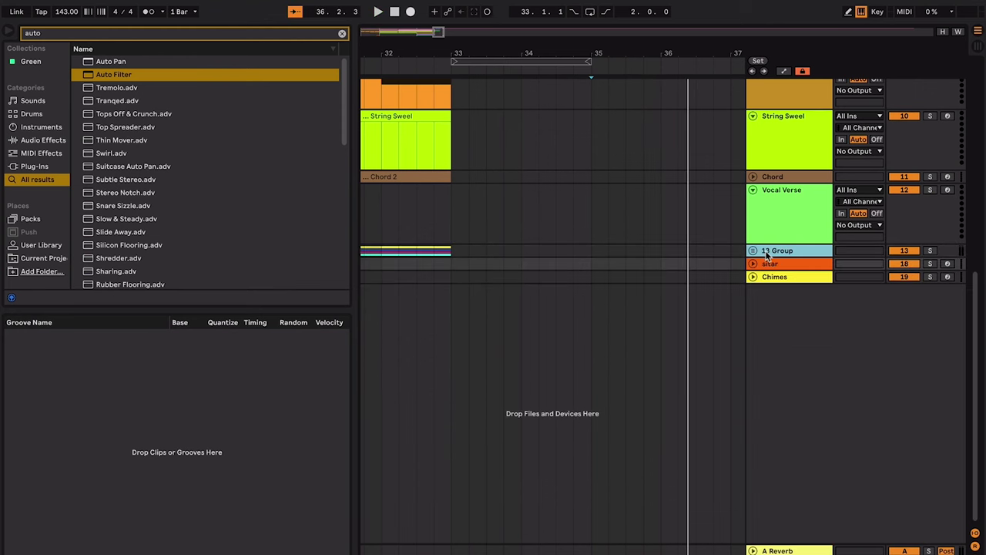
key(ctrl+shift+t)
click(765, 273)
click(948, 264)
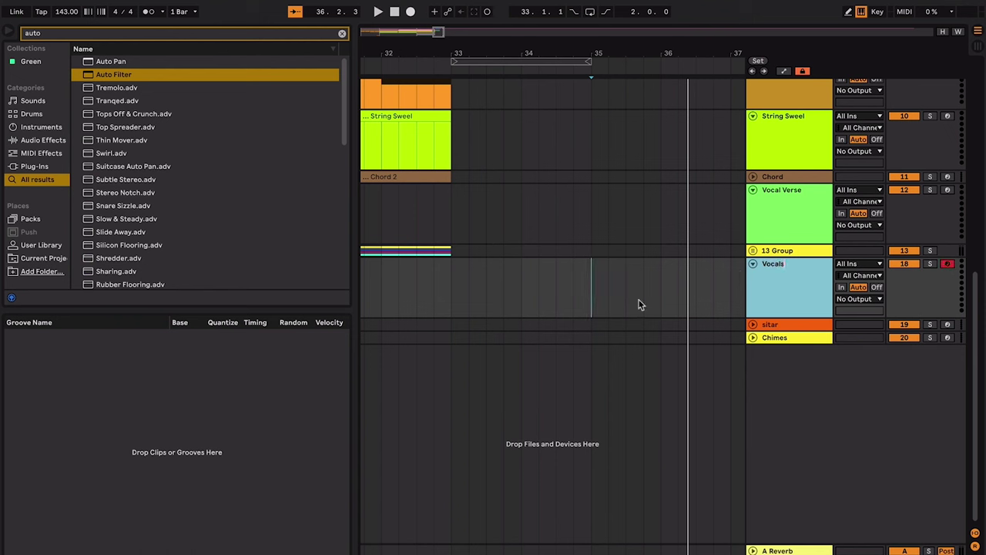
text(C)
key(BackSpace)
text(Vocal Chorus)
key(Return)
- Record the chorus vocal melody on the Vocal Chorus track from bar 34.2 to about bar 51
scroll(506, 286, up, 10)
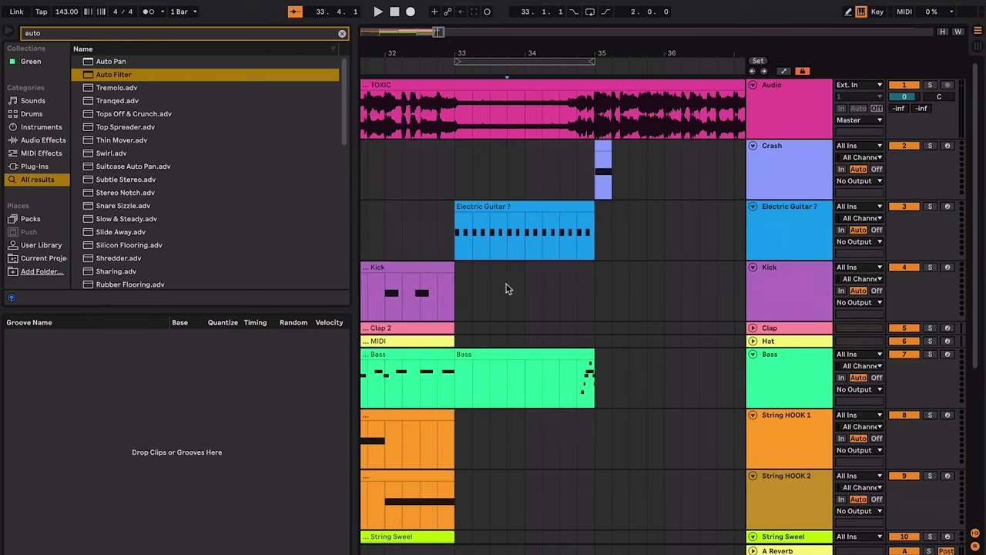
scroll(528, 392, down, 8)
click(536, 455)
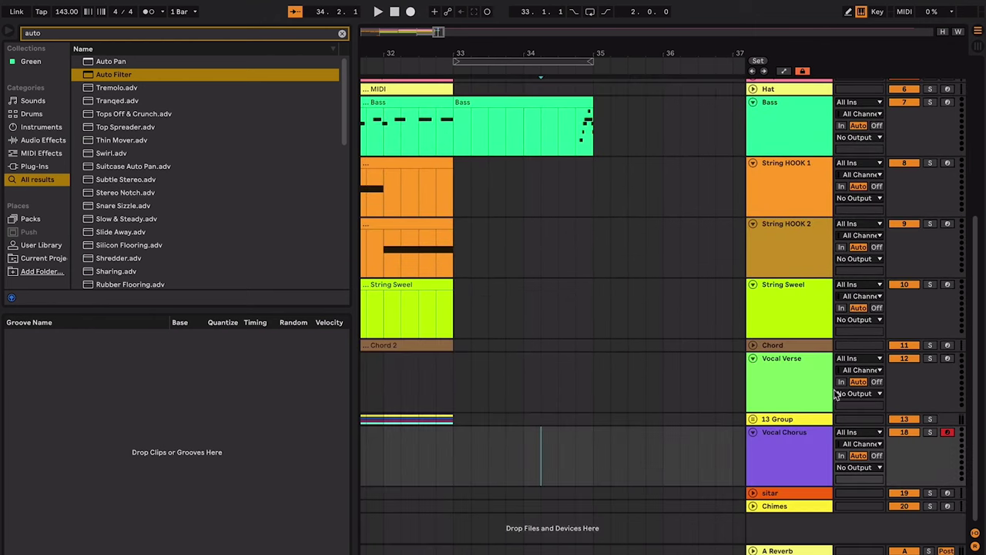
scroll(681, 395, up, 2)
scroll(681, 395, up, 3)
drag(593, 123, 659, 125)
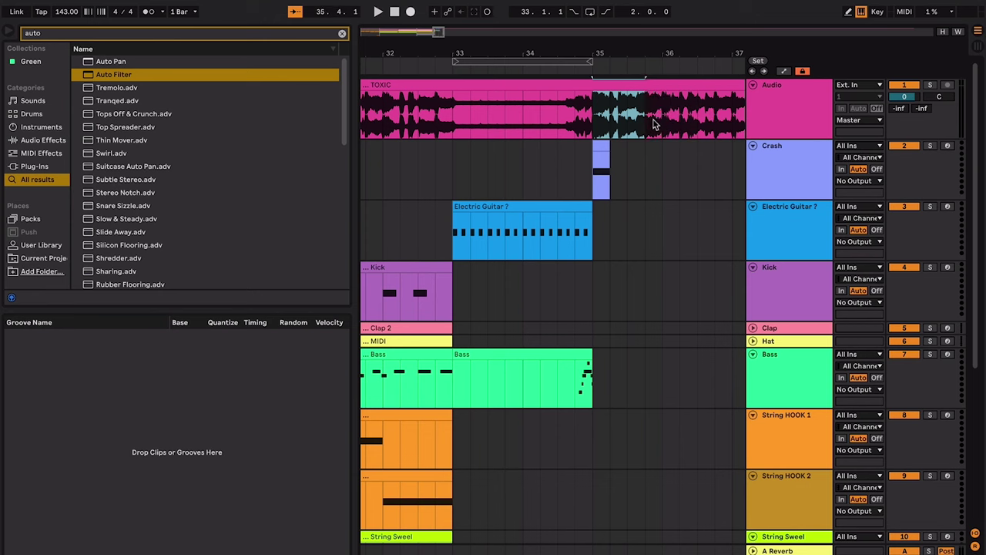
click(539, 131)
scroll(539, 131, down, 5)
key(F9)
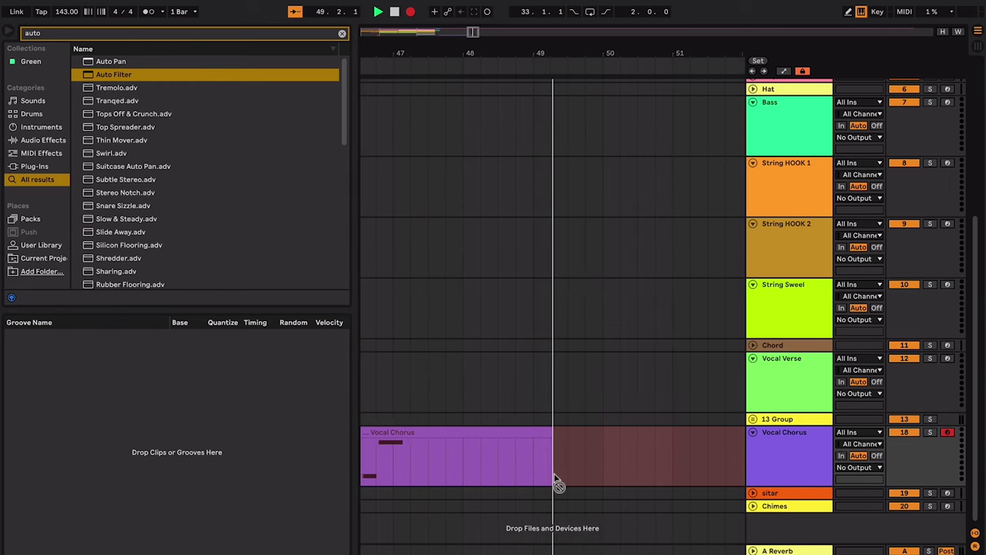
- Extend the recorded vocal take back to bar 34 and consolidate it into one clip
scroll(557, 481, left, 6)
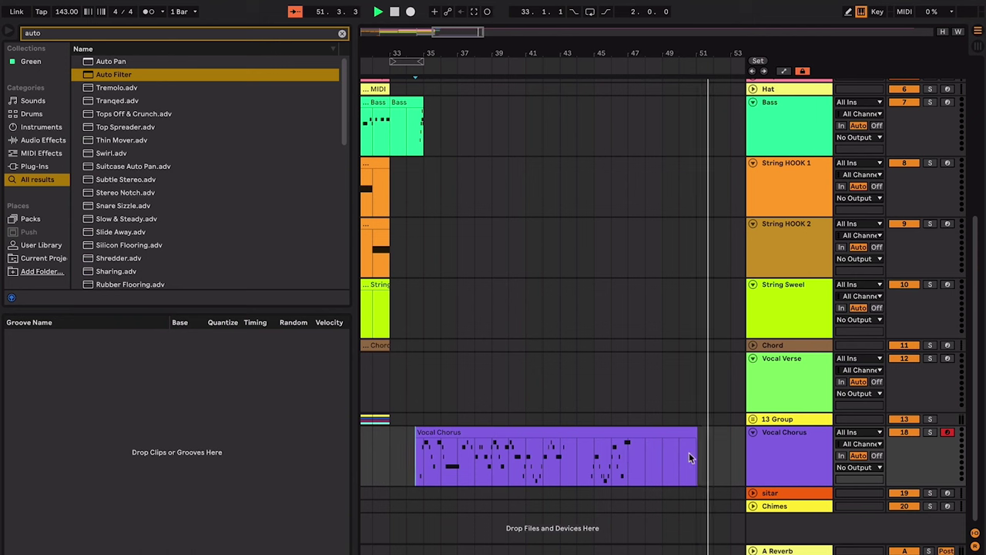
drag(680, 453, 416, 462)
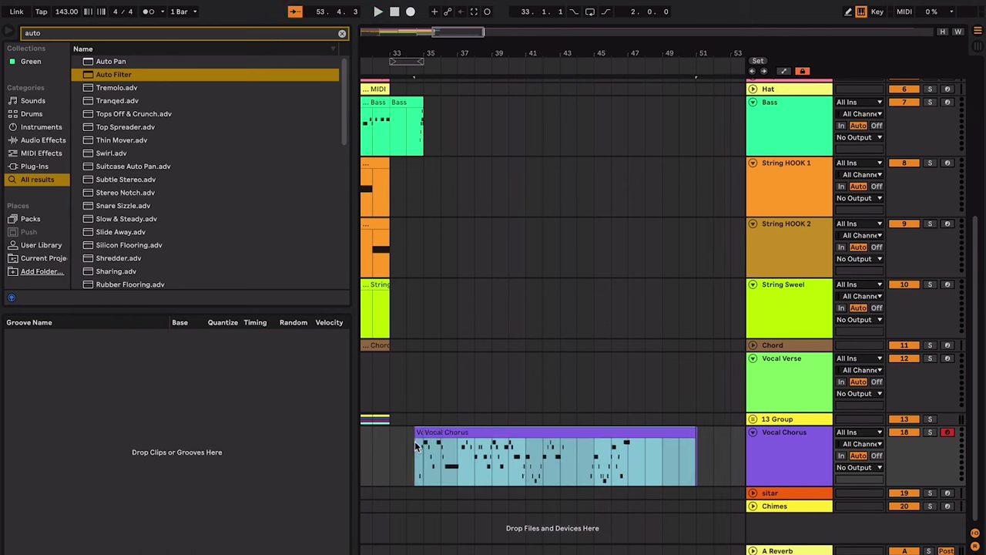
scroll(407, 443, up, 5)
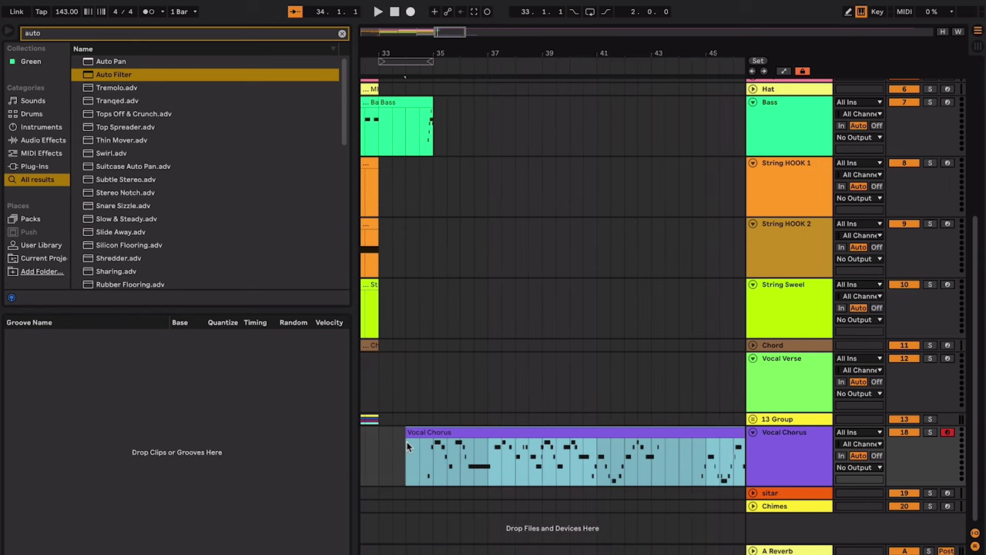
- Duplicate the Vocal Chorus track twice and play the copies from bar 34.3
click(786, 433)
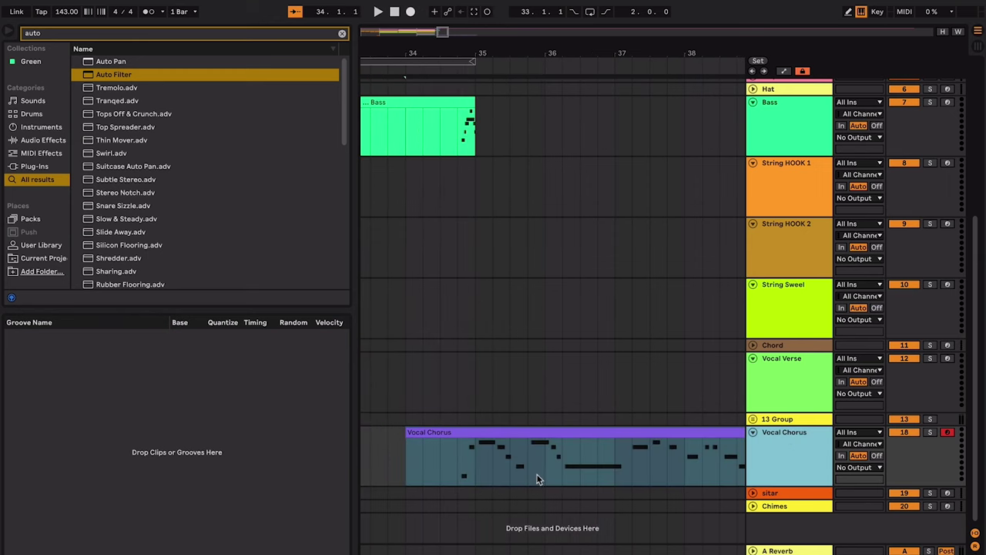
key(ctrl+d)
key(ctrl+d)
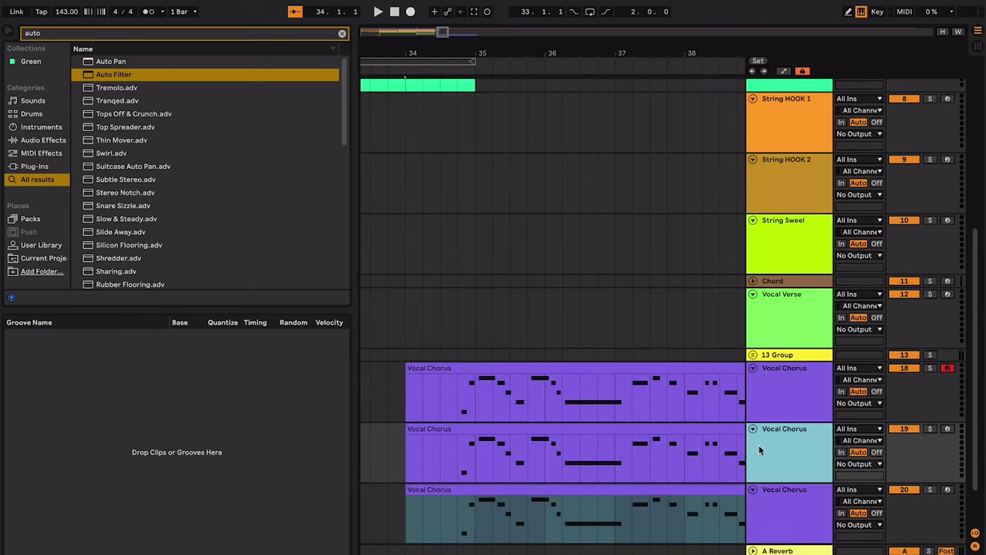
click(785, 396)
click(439, 417)
key(space)
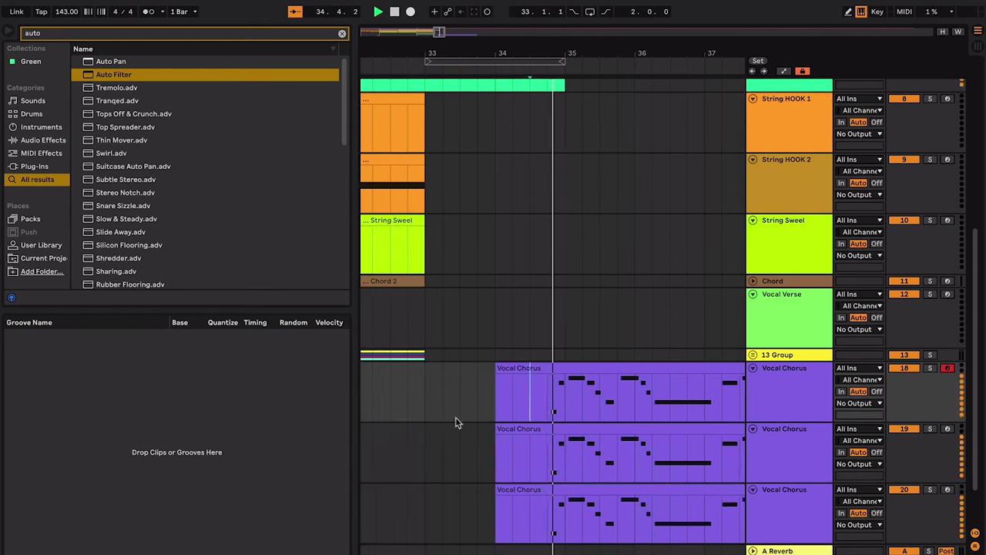
- Rename the two duplicated vocal tracks as Vocal Chorus L and Vocal Chorus R
scroll(462, 419, down, 3)
click(770, 387)
key(ctrl+r)
key(Right)
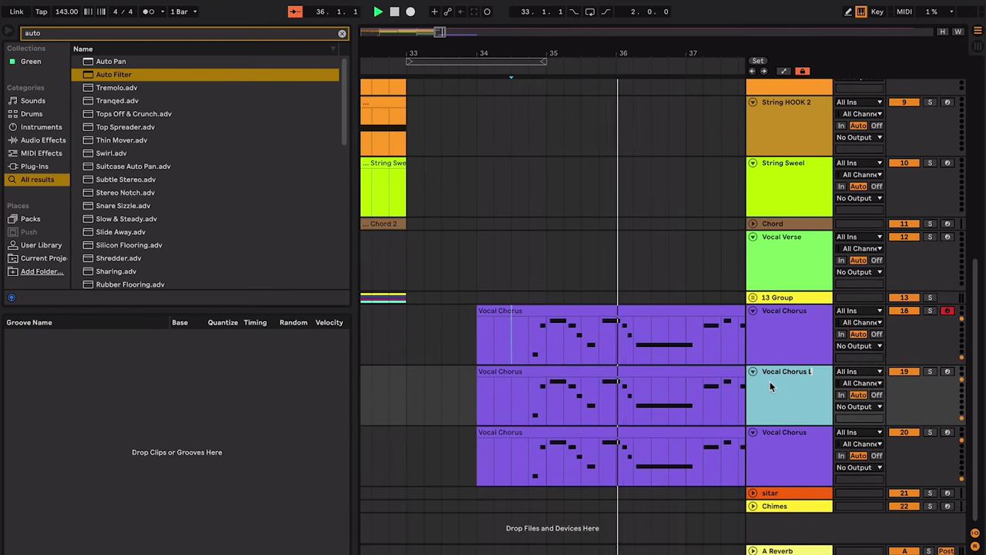
text(L)
click(810, 454)
key(ctrl+r)
key(Right)
text(R)
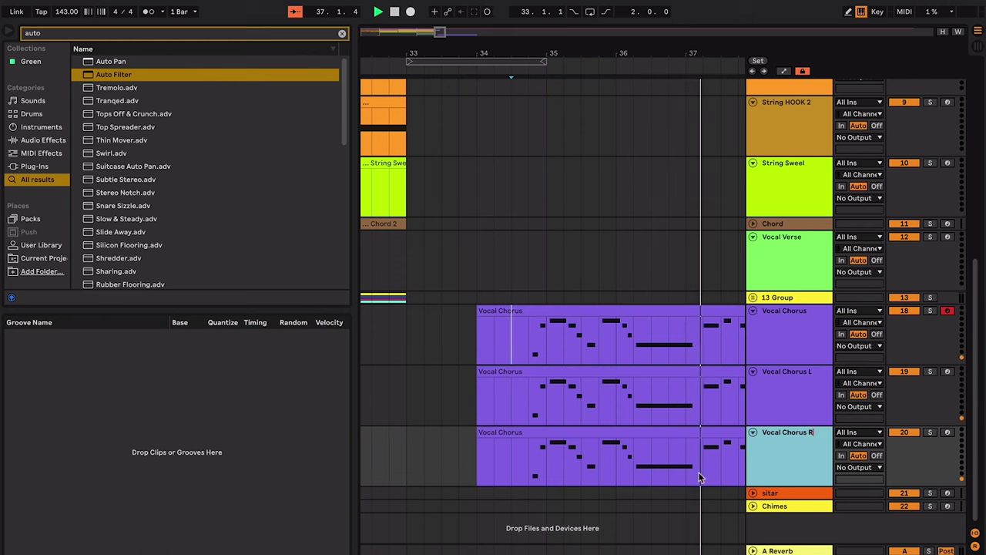
key(Return)
- Insert a MIDI track below Vocal Chorus L and play the chorus from bar 37
click(474, 399)
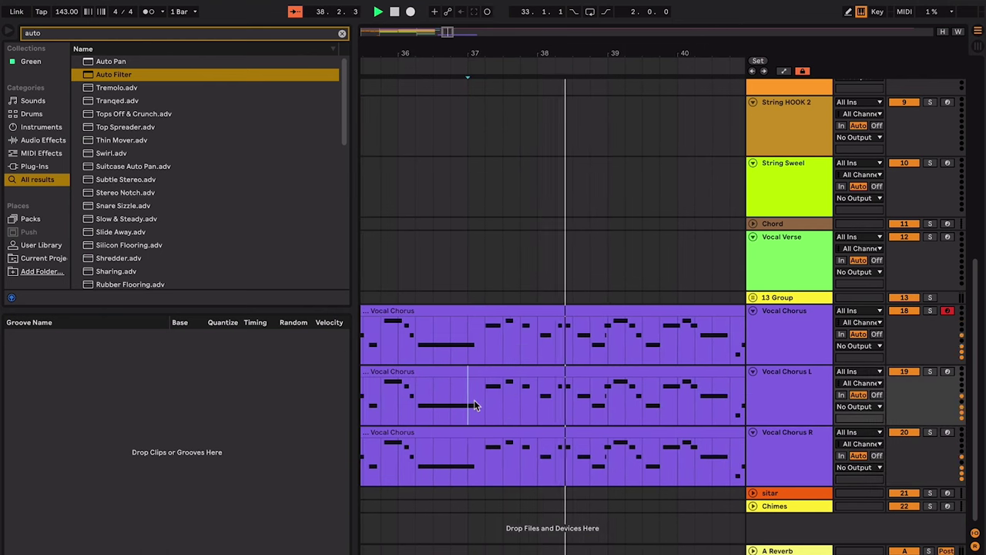
click(785, 402)
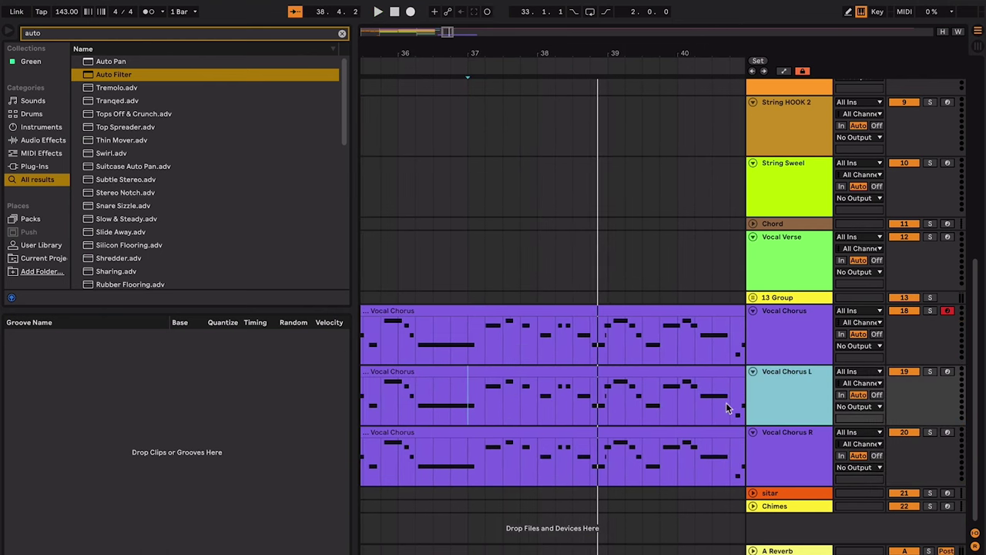
key(ctrl+shift+t)
click(460, 407)
key(space)
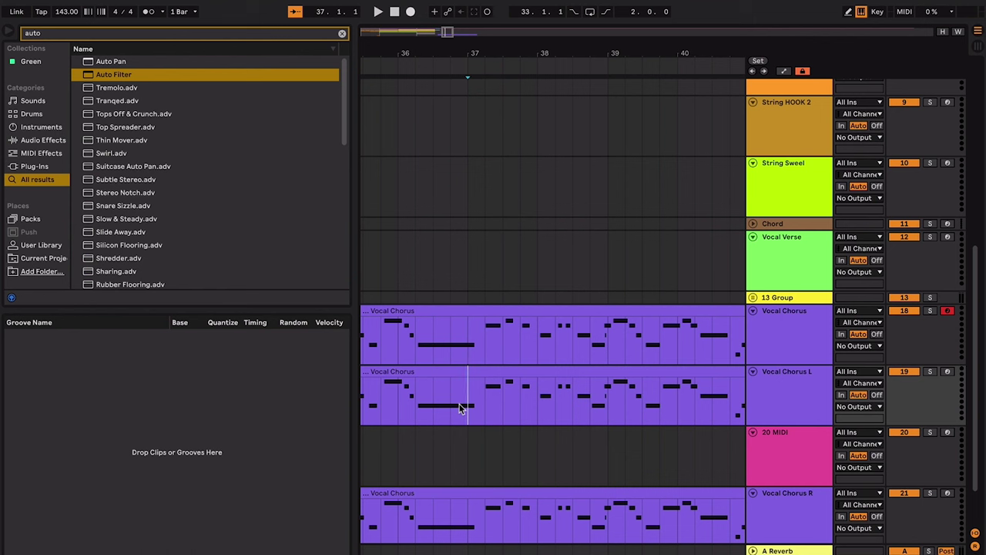
key(space)
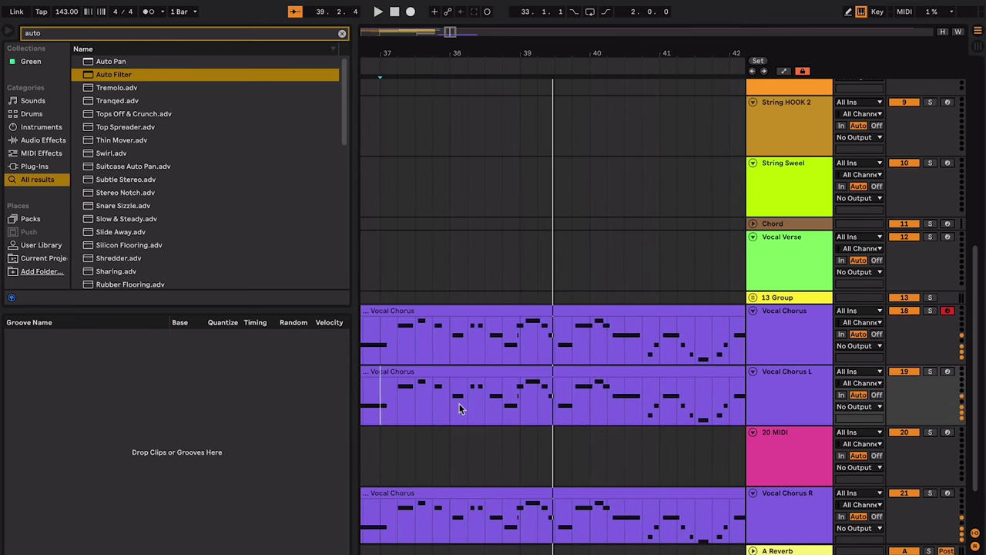
- Rename the new MIDI track between the L and R chorus vocals as Harmony
scroll(459, 406, down, 4)
click(811, 376)
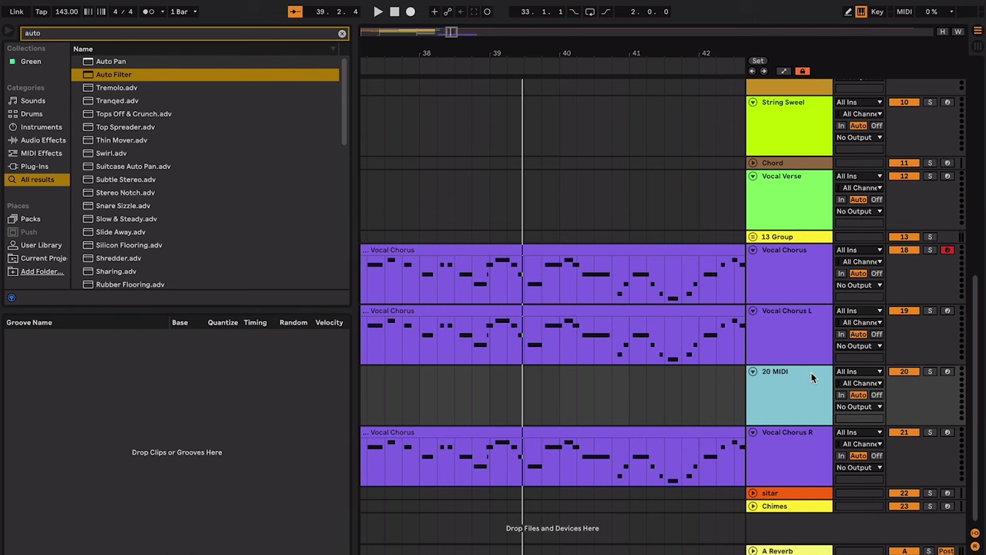
key(ctrl+z)
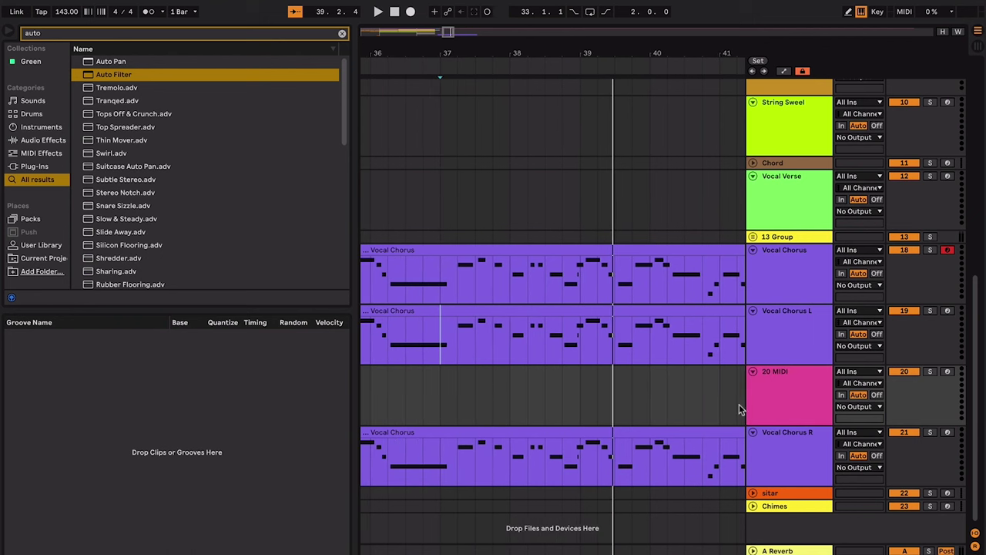
click(784, 420)
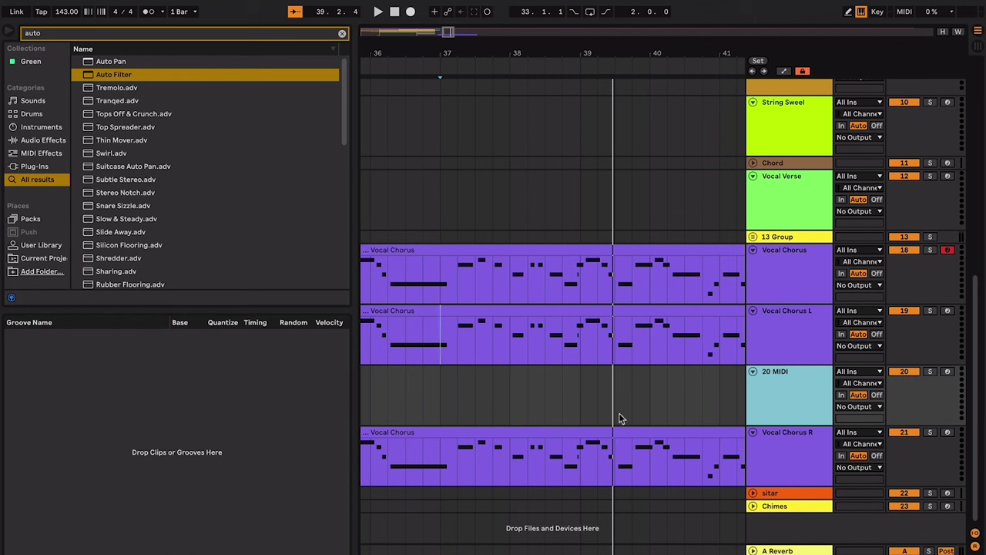
click(424, 416)
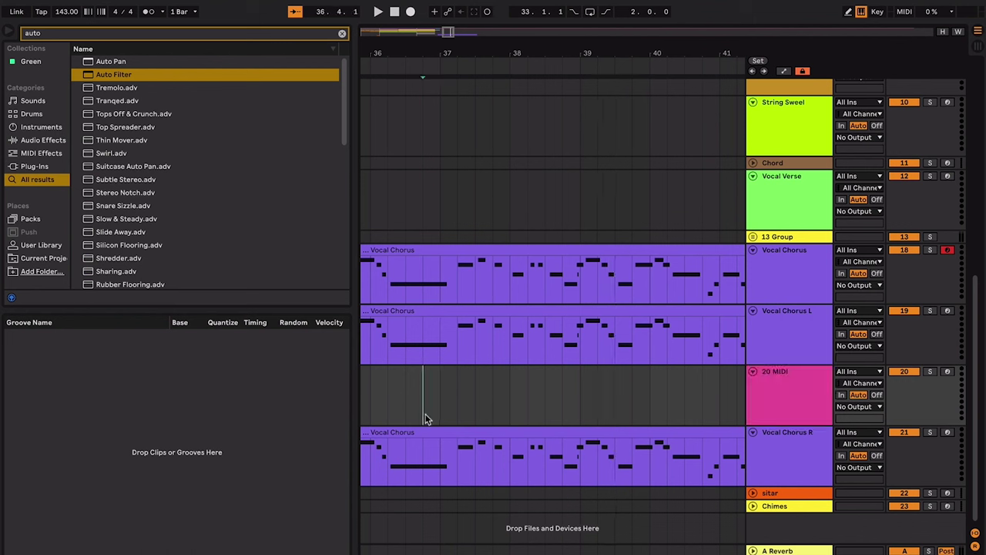
click(805, 370)
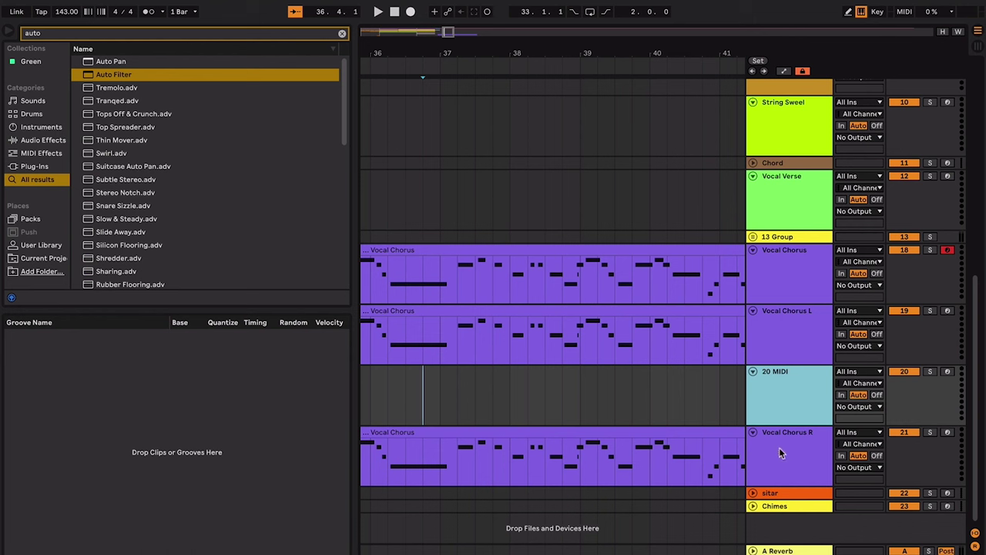
key(ctrl+r)
text(Harm)
click(716, 399)
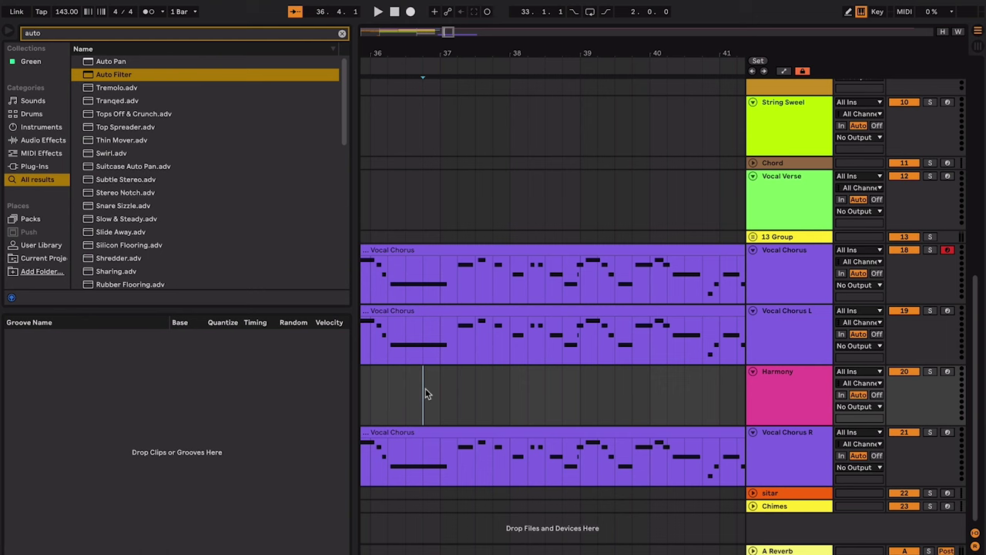
- Copy bars 37 to 39 of the Vocal Chorus L clip onto the Harmony track and split the source clip there
drag(441, 358, 580, 264)
key(space)
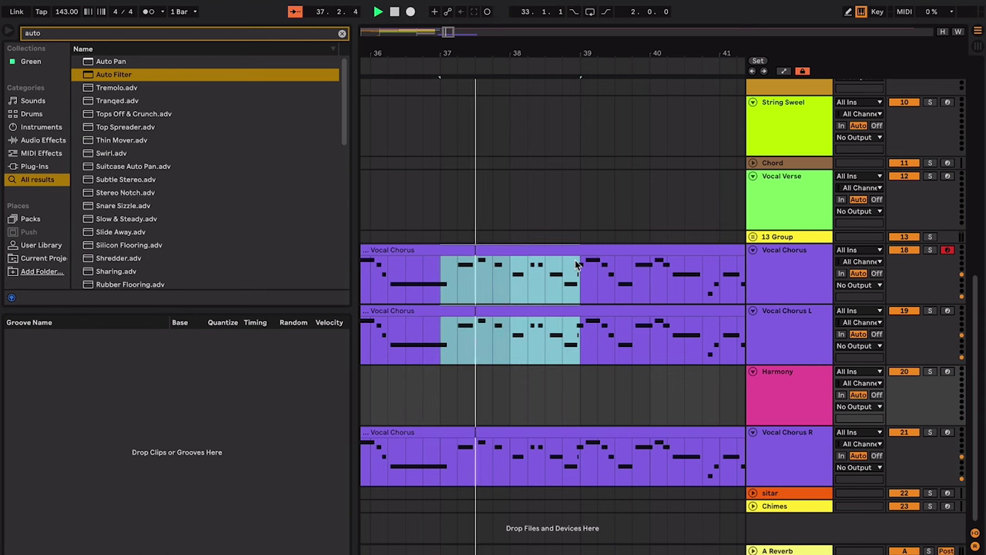
drag(576, 266, 555, 385)
key(super+e)
key(space)
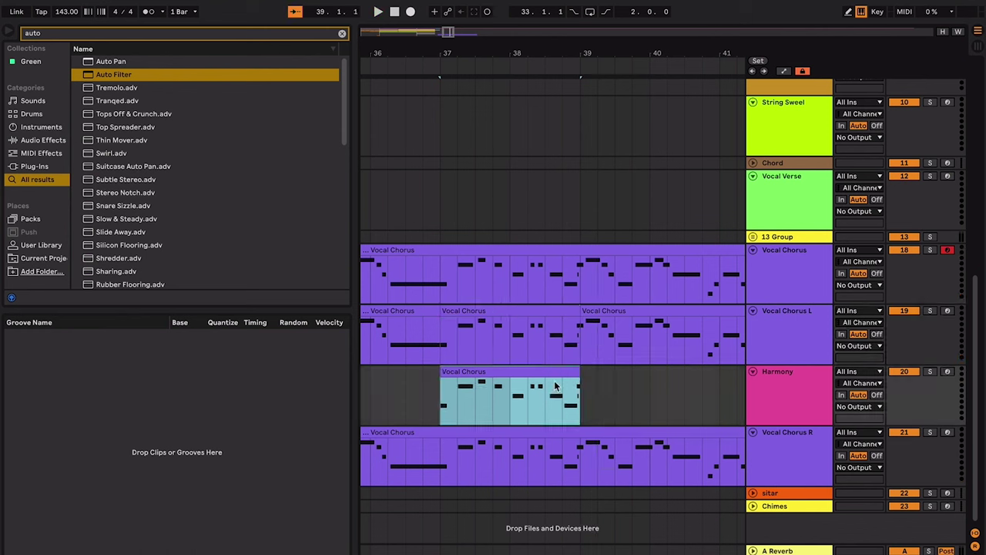
- Color both the harmony clip and the Harmony track teal green
right_click(556, 372)
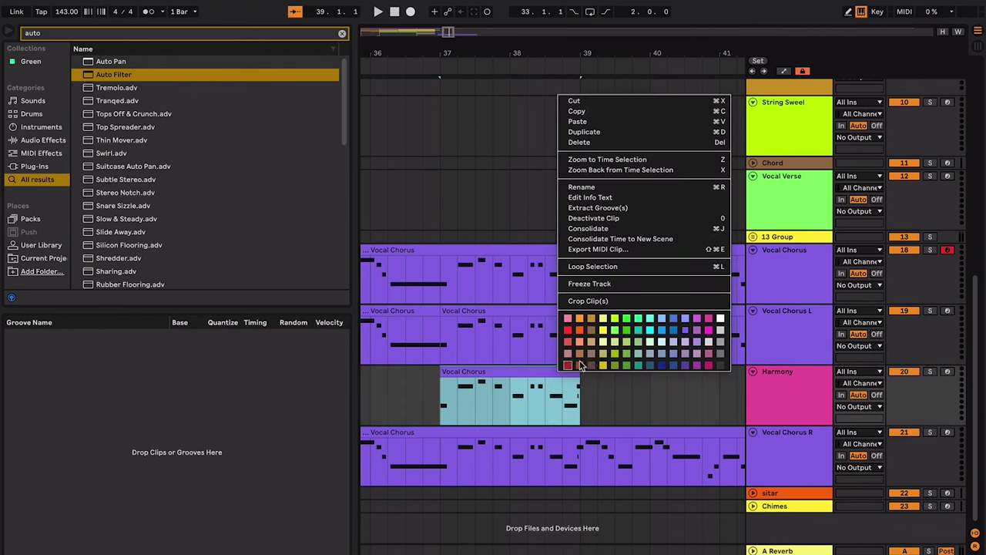
click(643, 367)
right_click(758, 372)
click(842, 339)
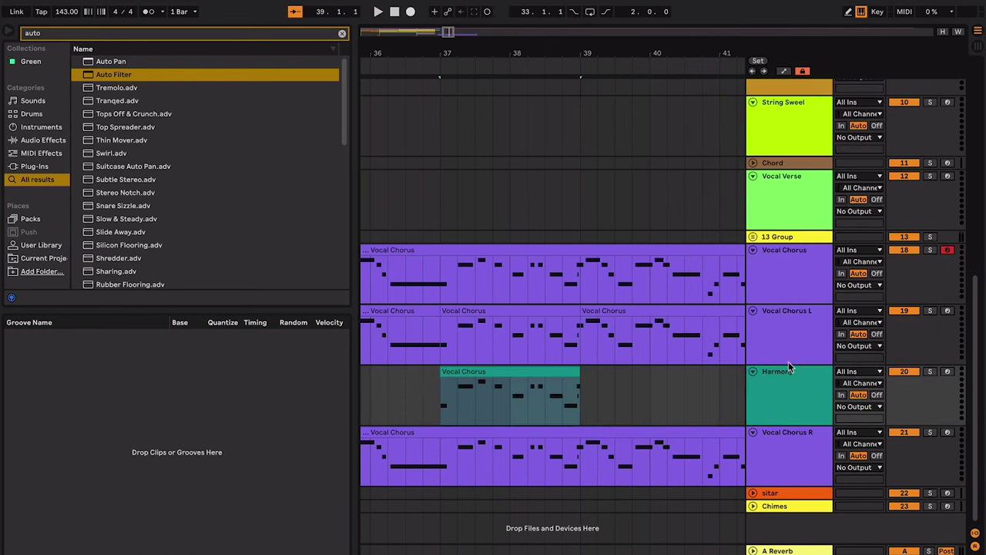
- Duplicate the Harmony track and name the pair Harmony L and Harmony R
click(790, 389)
key(ctrl+d)
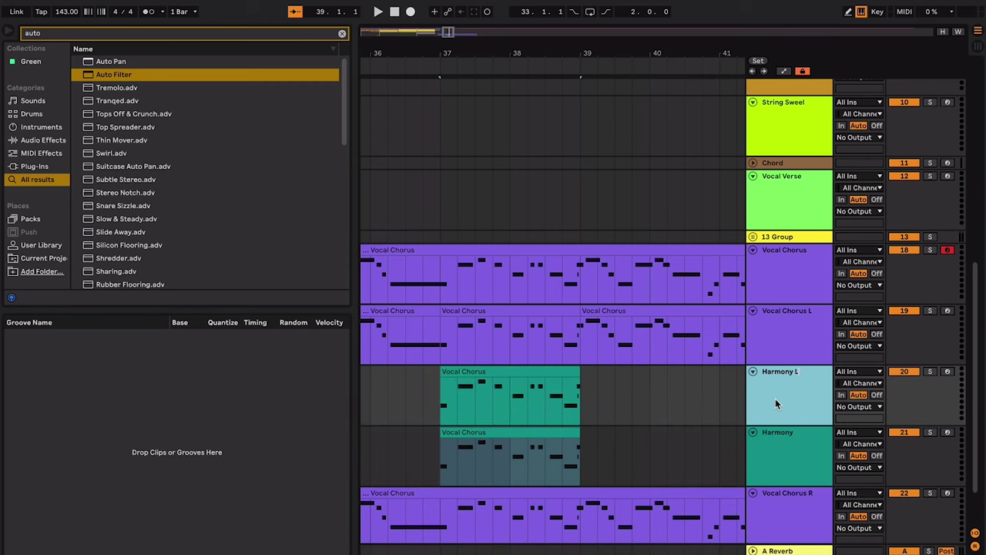
key(Tab)
key(Right)
text(R)
click(628, 389)
click(455, 397)
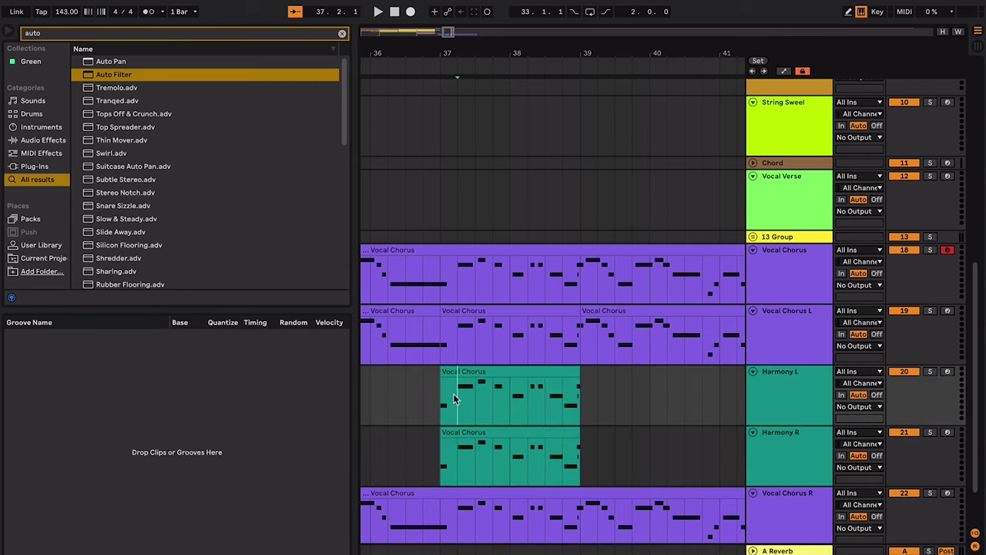
- Play back the chorus from bar 37 to check the harmony clips against the reference audio
key(space)
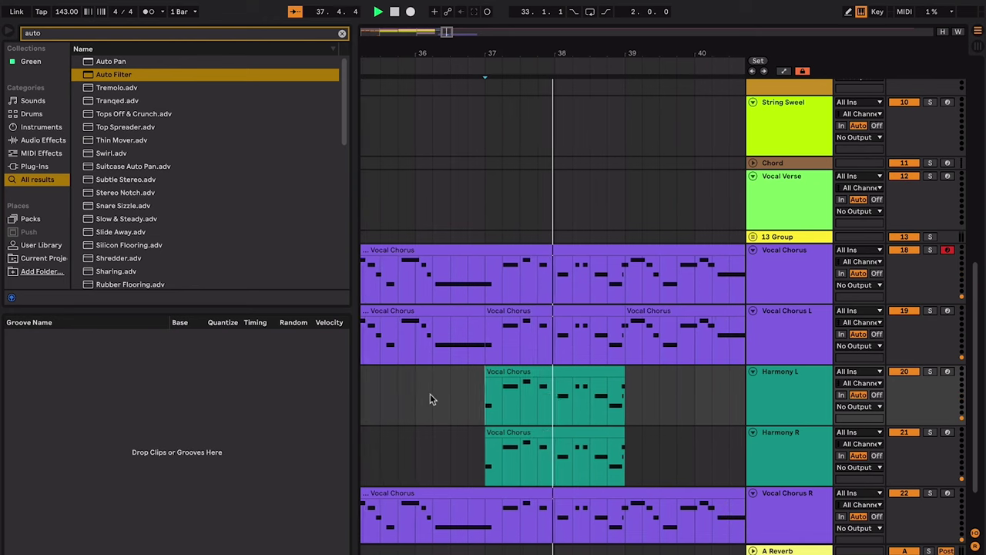
key(minus)
key(minus)
key(minus)
key(plus)
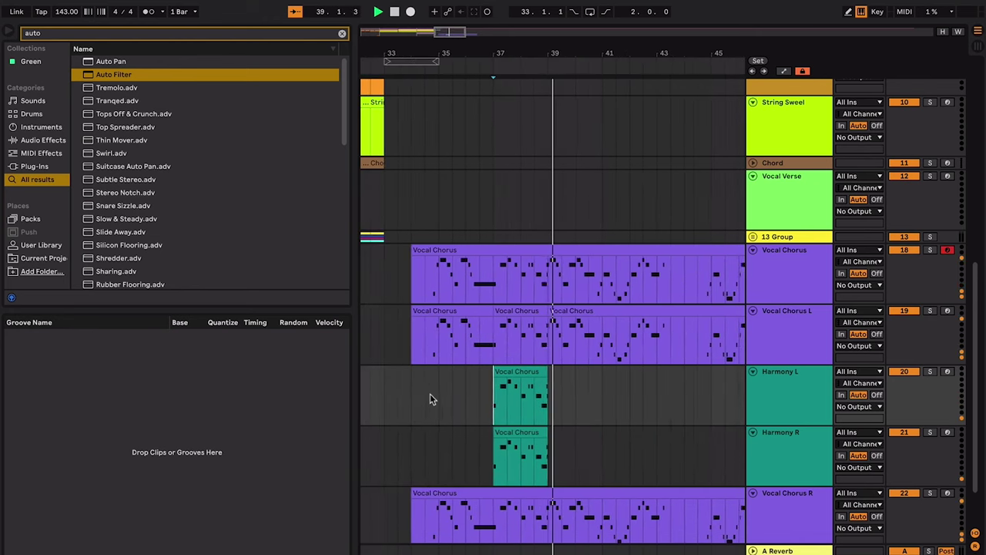
key(plus)
key(minus)
key(minus)
scroll(430, 394, up, 10)
scroll(430, 394, down, 1)
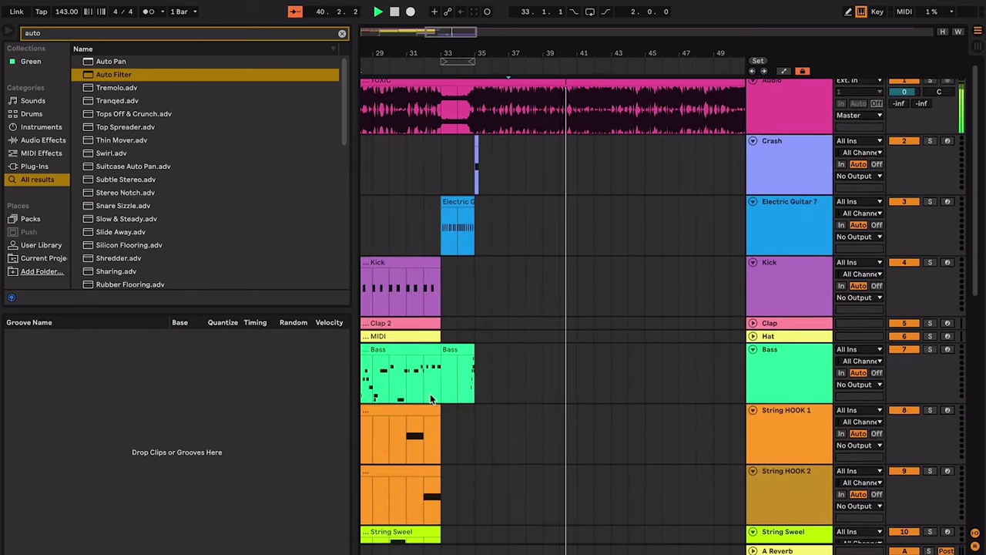
key(space)
- Review the pre-chorus and verse clips, playing Verse 1 from bar 10
scroll(429, 394, down, 5)
scroll(430, 394, left, 2)
scroll(430, 394, up, 5)
click(450, 327)
scroll(451, 327, left, 2)
scroll(450, 328, down, 2)
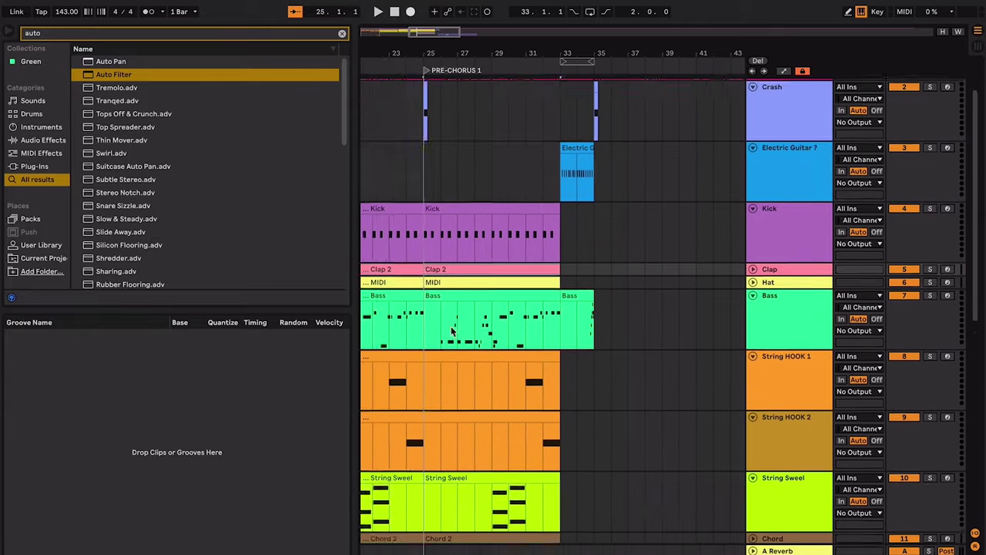
scroll(450, 327, down, 3)
scroll(451, 326, left, 5)
scroll(450, 327, up, 2)
scroll(450, 327, right, 1)
click(472, 218)
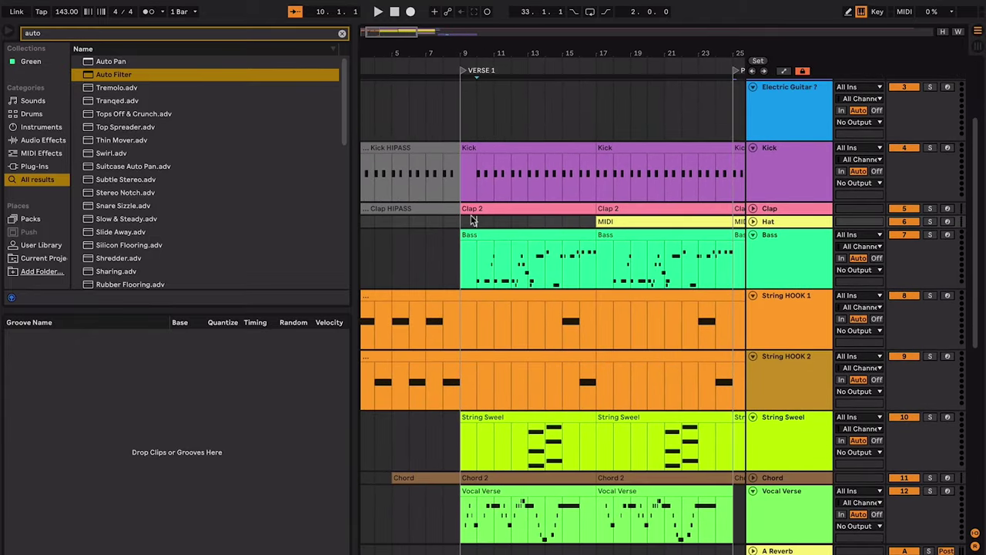
key(space)
scroll(473, 219, right, 5)
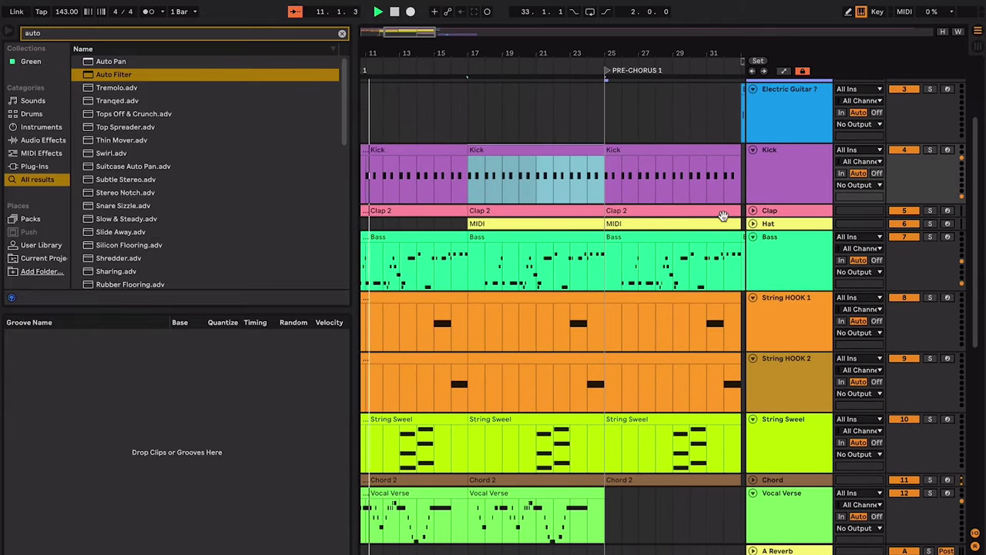
- Unfold the Hat and Chord tracks and copy the bars 17 to 25 clips from Kick through Chord to bar 35
click(752, 223)
scroll(419, 214, left, 5)
scroll(499, 174, right, 1)
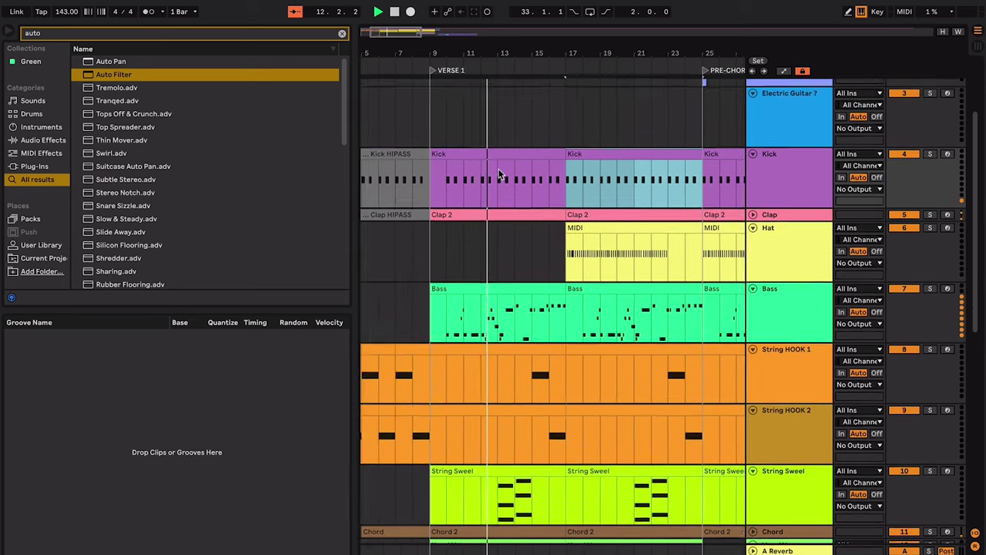
scroll(517, 255, right, 8)
shift+click(564, 469)
scroll(566, 469, down, 5)
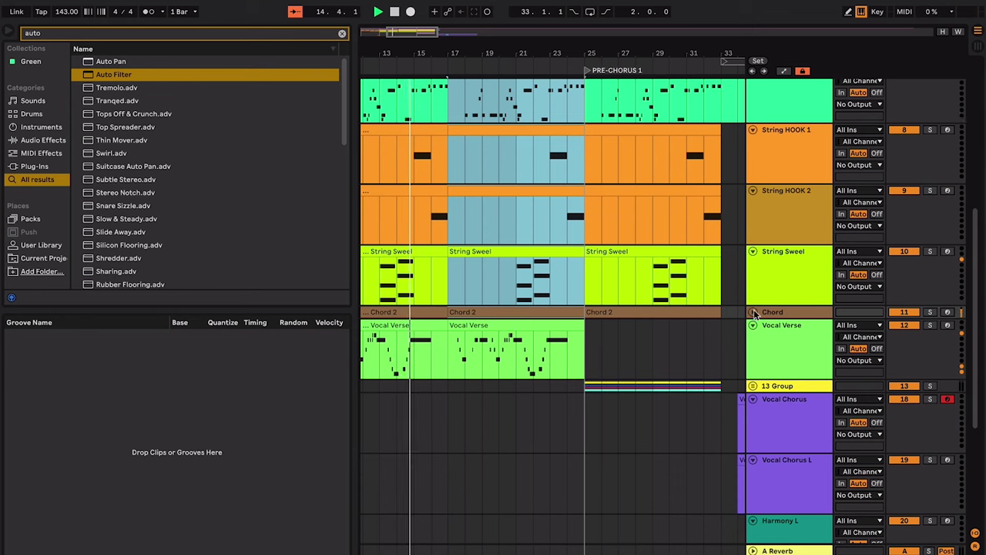
click(752, 312)
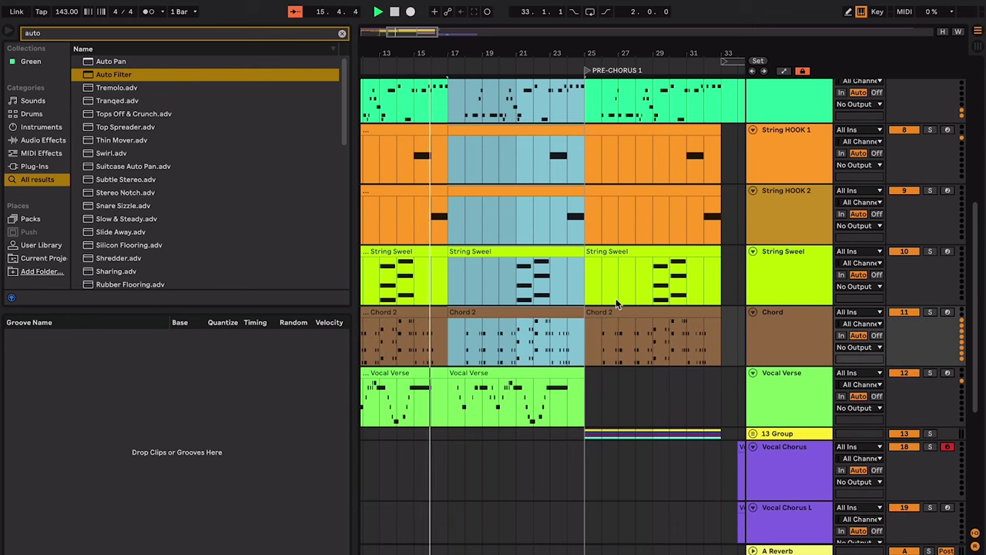
scroll(616, 303, up, 6)
scroll(616, 304, right, 3)
click(597, 276)
key(ctrl+v)
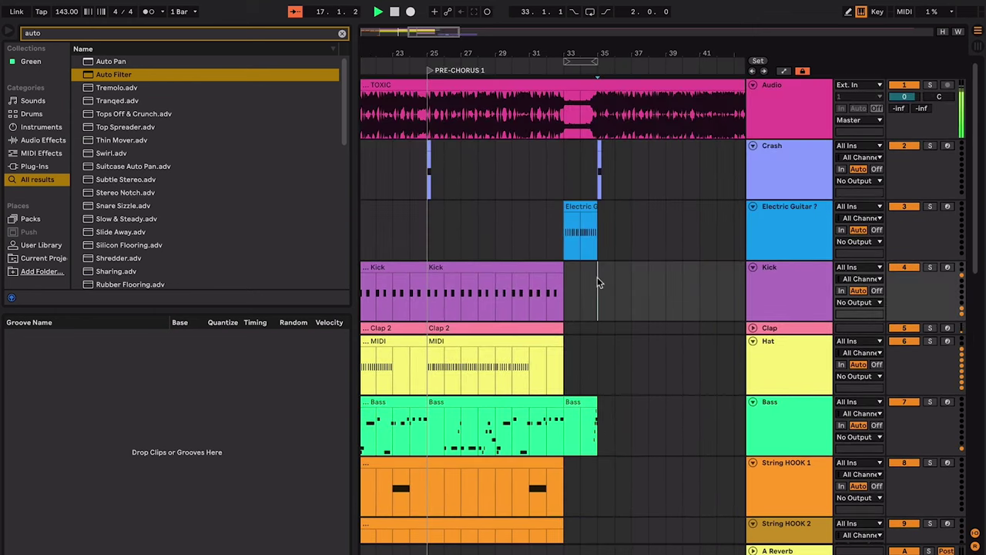
- Audition Pre-Chorus 1 and delete the Hat clip spanning bars 25 to 33
scroll(598, 283, down, 3)
scroll(598, 283, left, 2)
scroll(599, 282, left, 4)
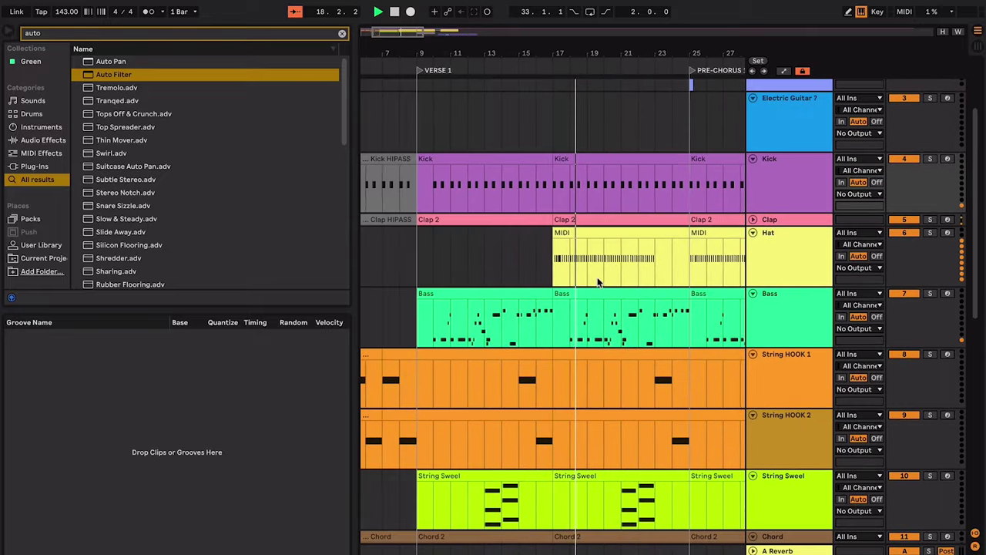
scroll(615, 266, right, 1)
click(645, 264)
key(space)
key(space)
click(609, 236)
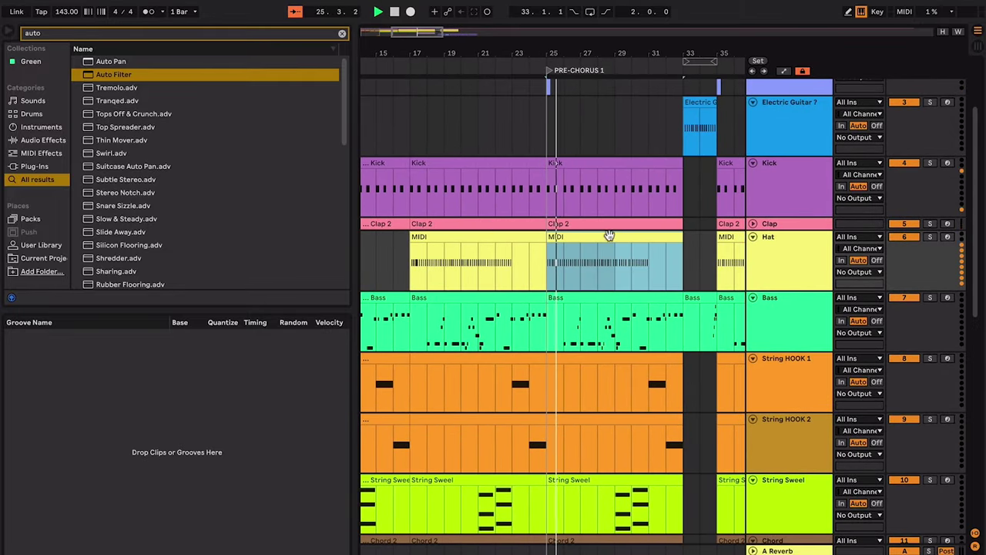
scroll(611, 237, down, 1)
scroll(611, 236, right, 2)
key(Delete)
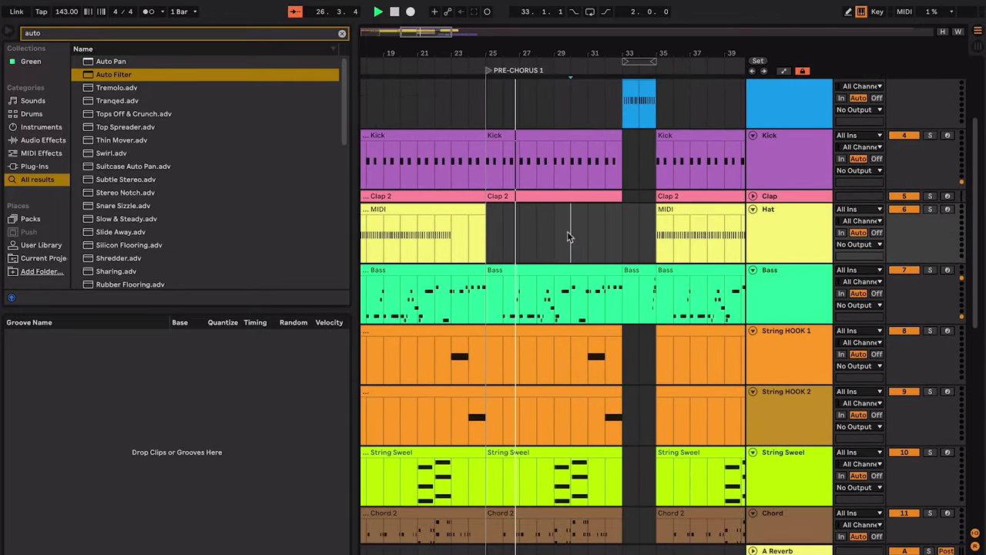
- Unfold the group of pre-chorus tracks, rename it Pre chorus Vox/Mel, and fold it again
scroll(567, 231, down, 4)
scroll(567, 231, left, 1)
scroll(567, 231, down, 5)
click(753, 176)
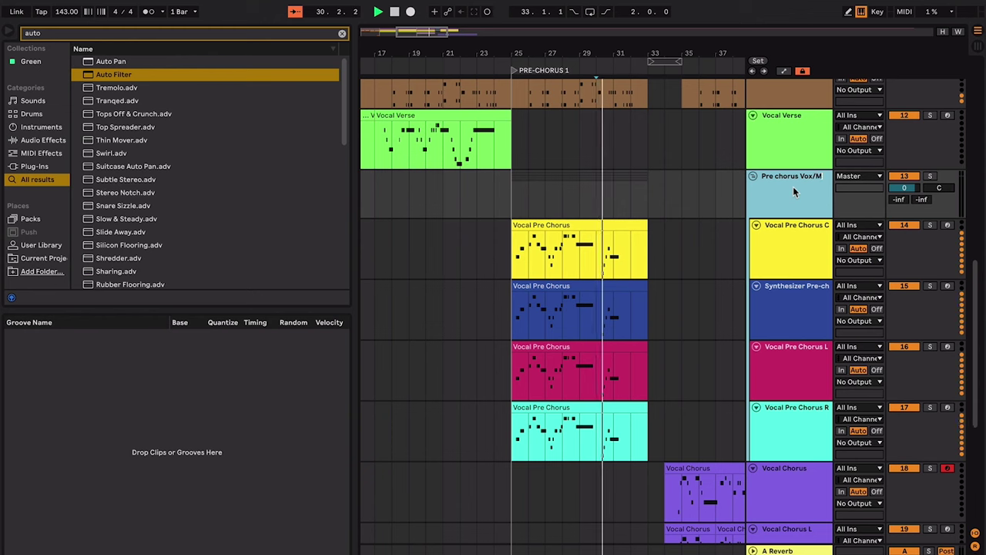
click(701, 205)
click(753, 175)
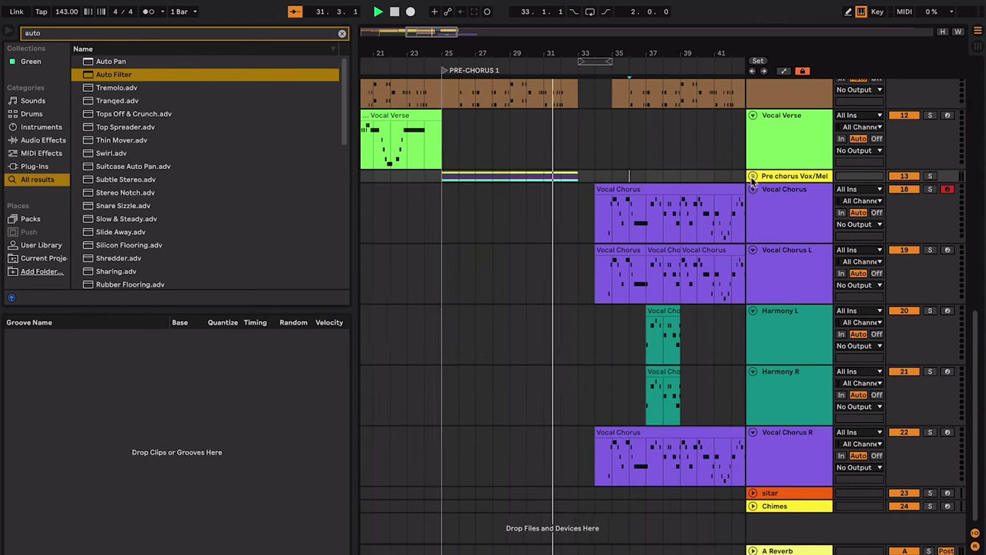
- Examine the copied chorus clips from bar 35 during playback, unfolding the Clap track to see its pattern
scroll(637, 148, up, 5)
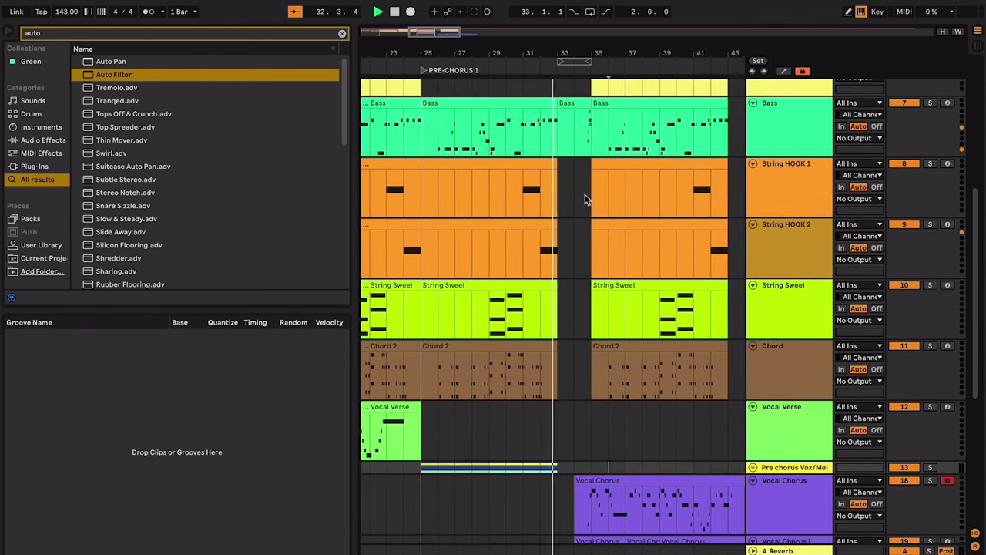
scroll(584, 197, up, 10)
scroll(583, 196, down, 9)
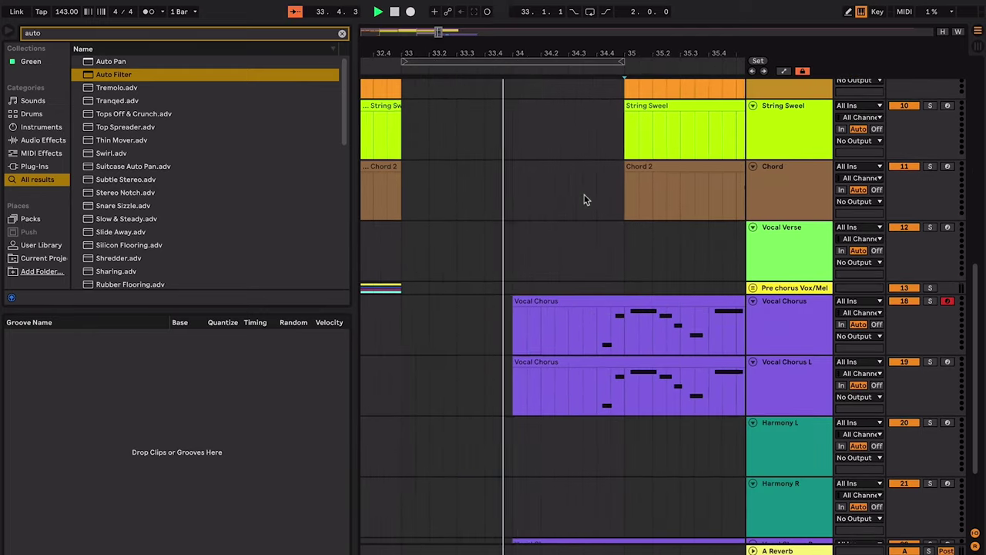
scroll(584, 199, up, 10)
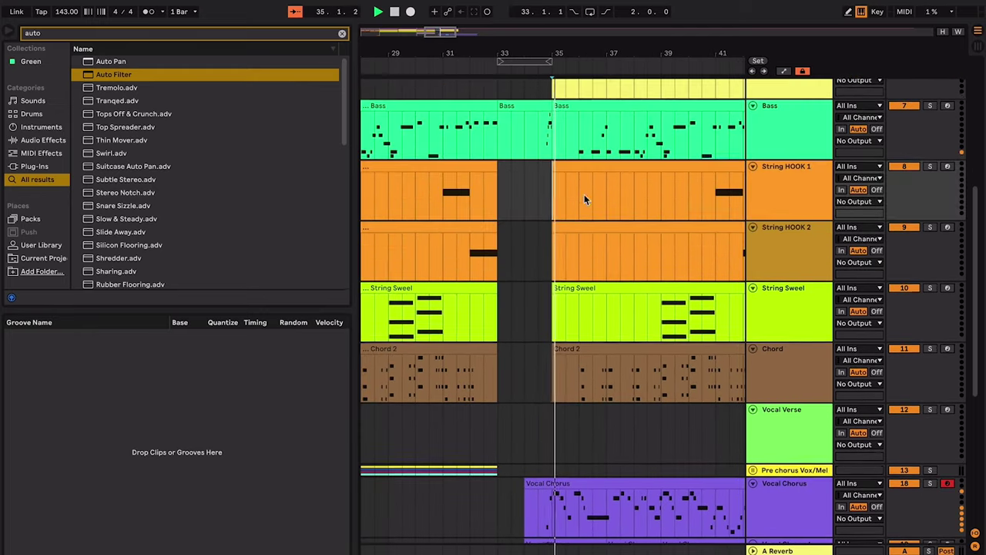
scroll(584, 198, up, 8)
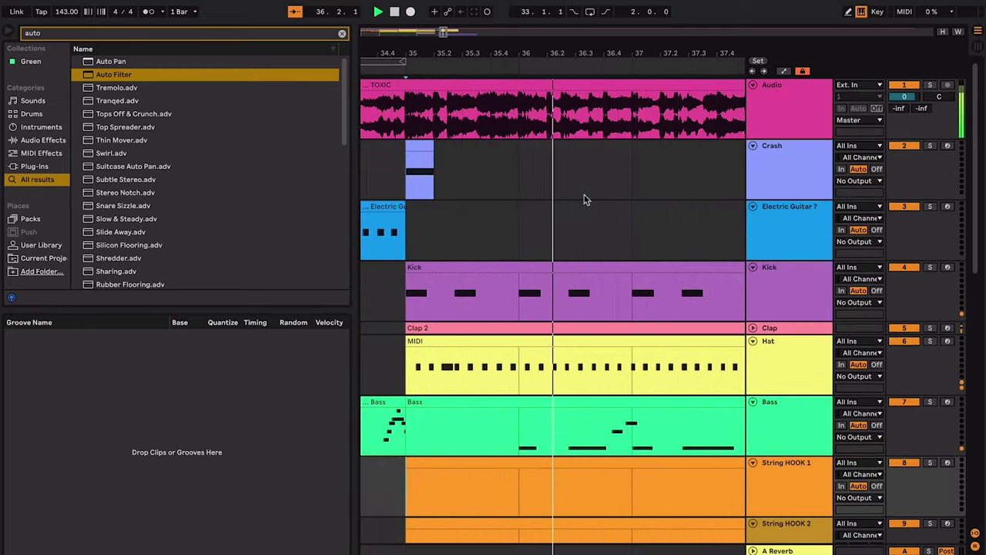
scroll(584, 199, down, 3)
scroll(584, 199, down, 5)
scroll(586, 199, down, 3)
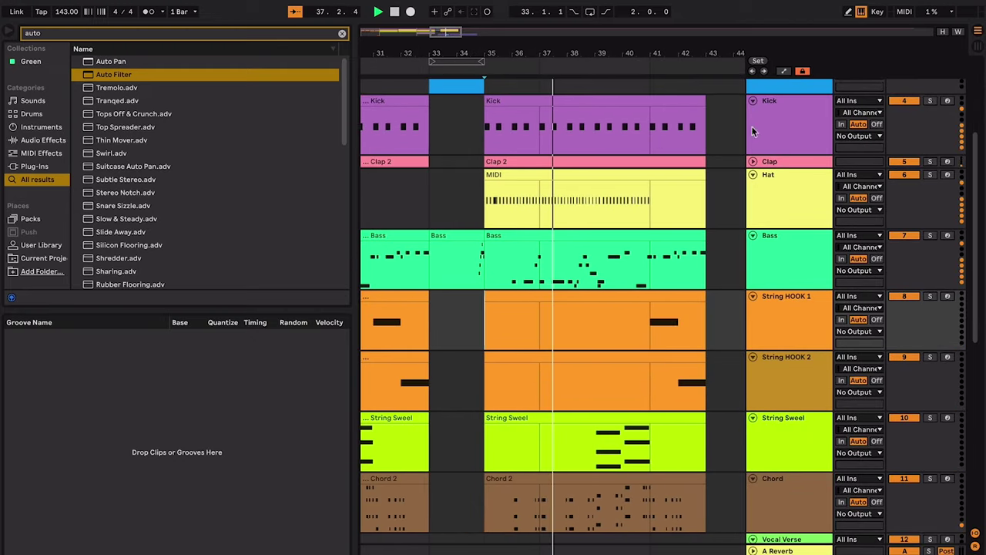
click(752, 162)
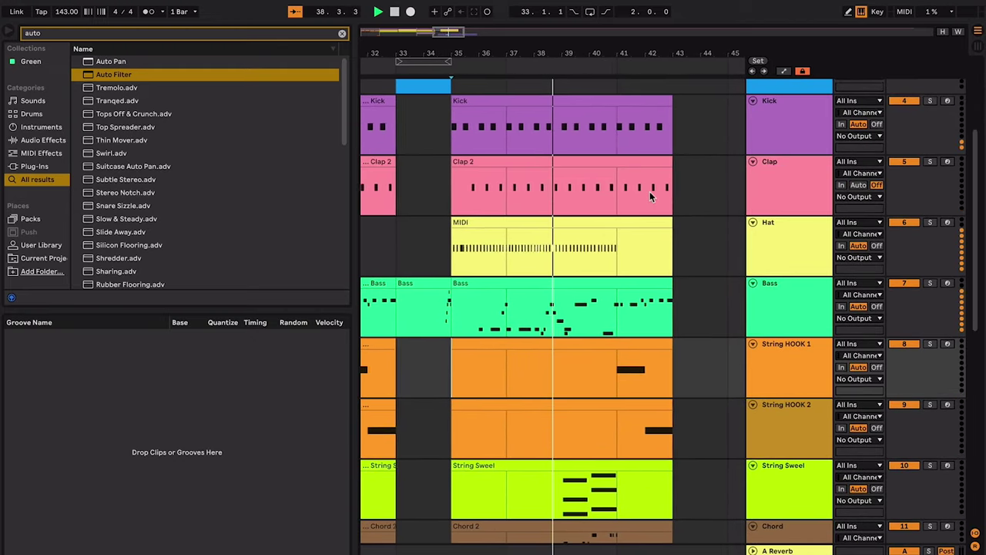
scroll(649, 197, down, 5)
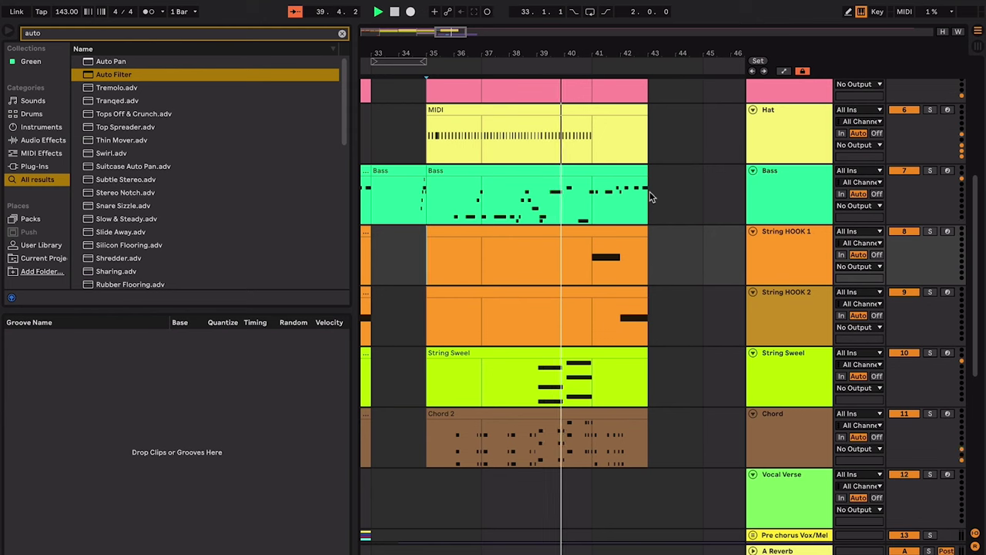
scroll(645, 202, down, 4)
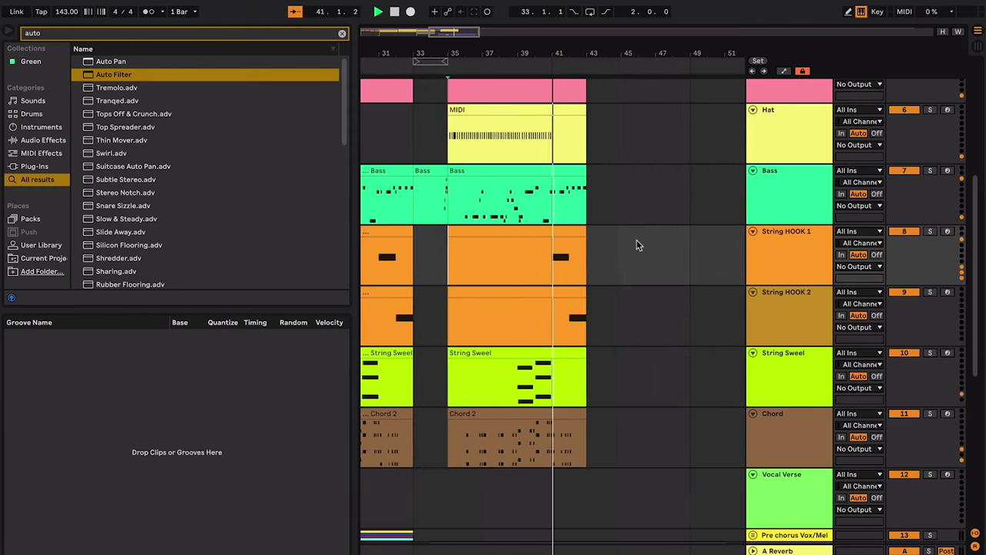
- Delete the String Sweel clip spanning bars 35 to 43
click(510, 369)
click(523, 310)
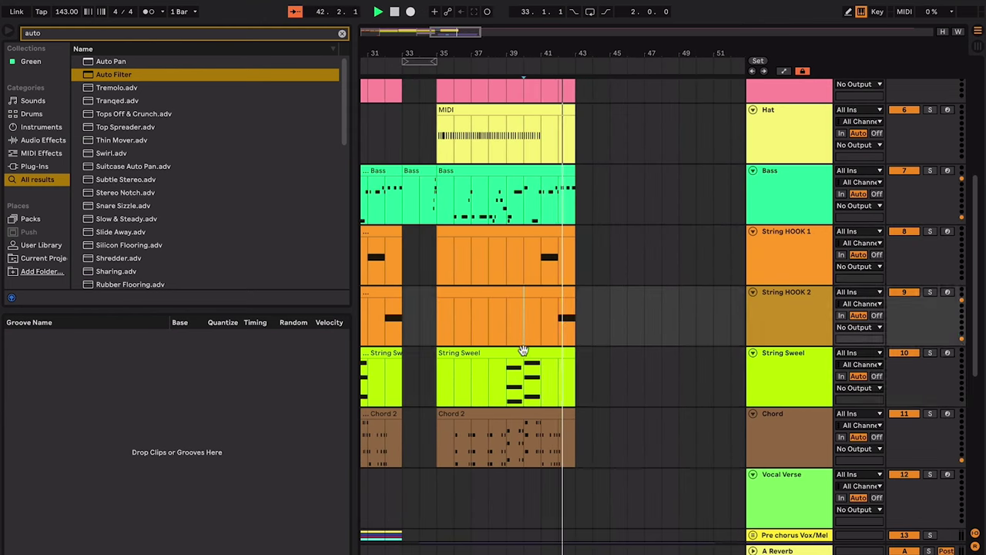
click(532, 348)
- Audition the chorus entry and delete the Hat clip starting at bar 35, stopping playback
scroll(533, 350, up, 4)
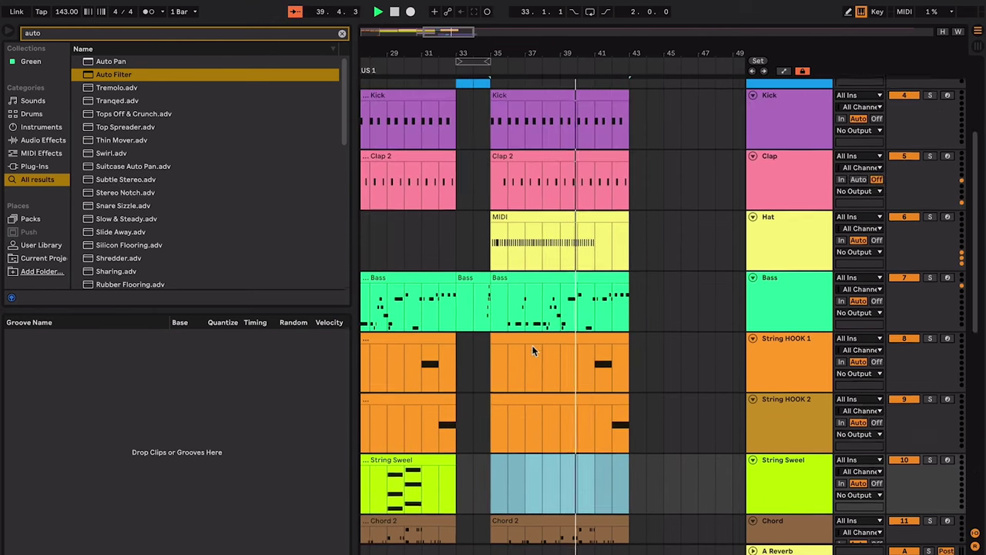
scroll(532, 351, up, 4)
scroll(531, 350, up, 4)
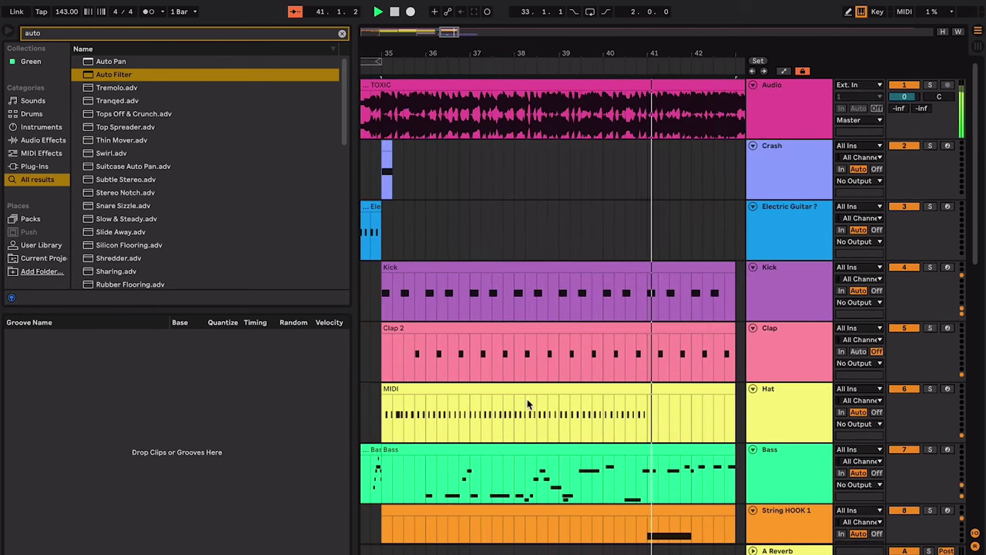
click(495, 389)
key(space)
scroll(494, 389, left, 2)
scroll(494, 389, down, 1)
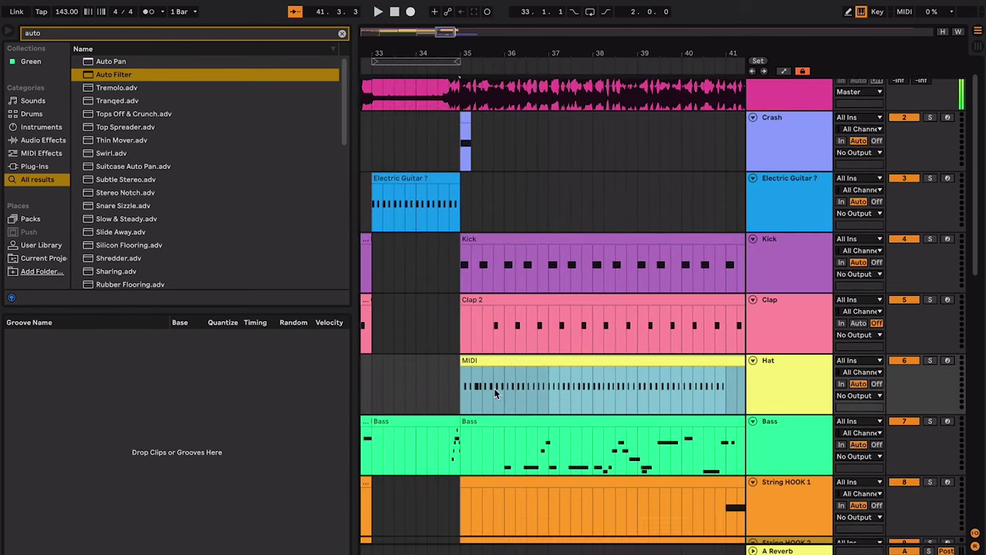
click(432, 359)
key(space)
click(576, 352)
click(581, 361)
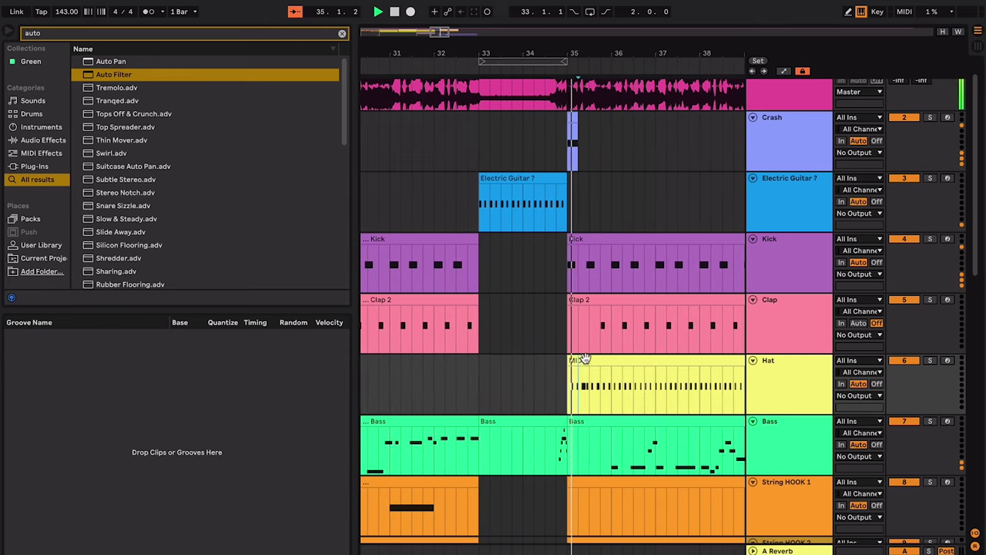
click(583, 360)
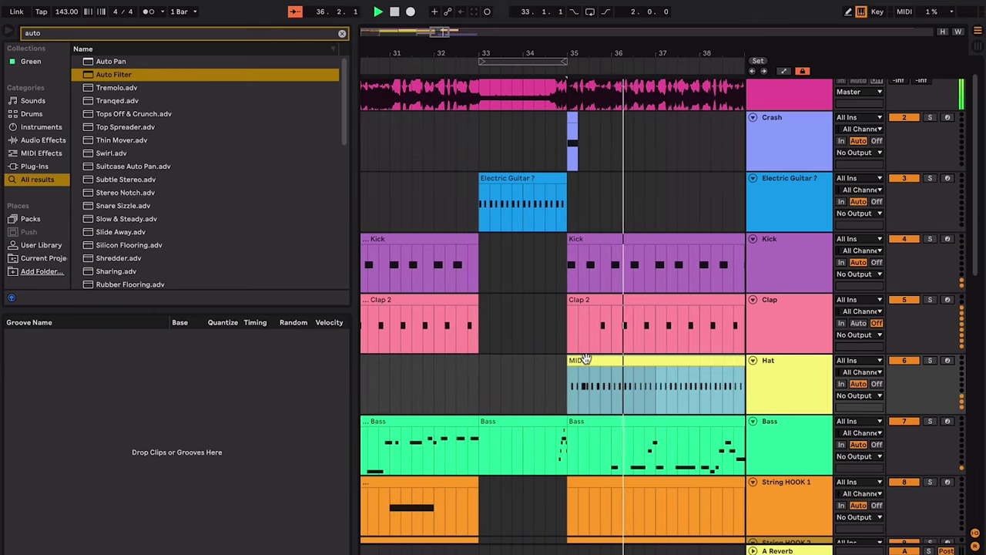
key(Delete)
key(space)
- Add a new MIDI track, move it between Clap and Hat, and name it Ride
key(minus)
click(808, 391)
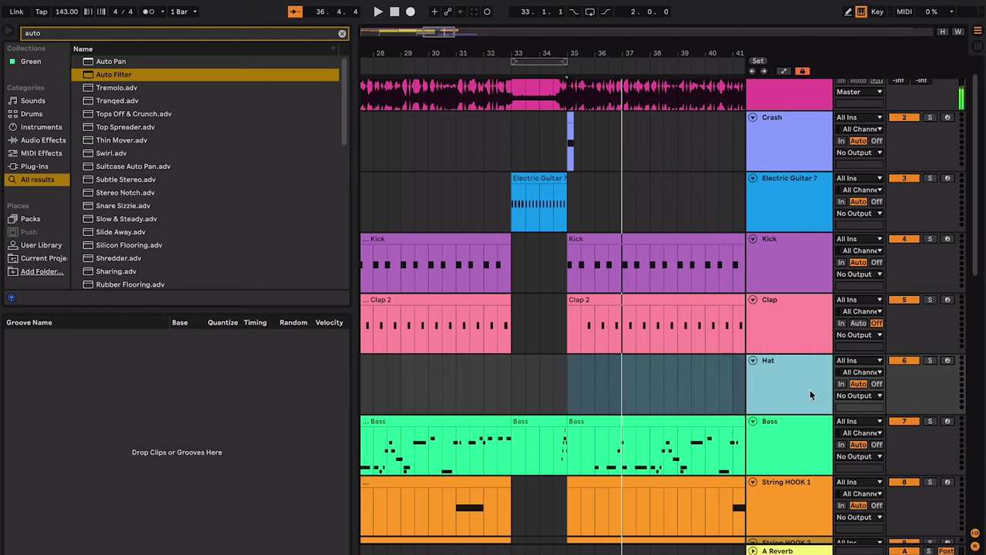
key(super+shift+t)
drag(796, 431, 807, 362)
key(ctrl+r)
text(Ride)
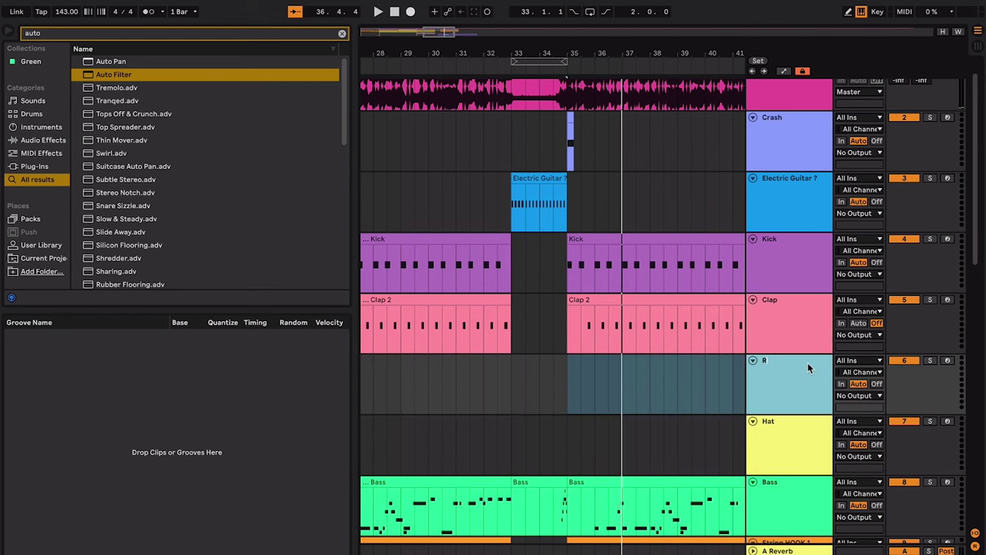
key(Return)
- Arm the Ride track, record a steady ride pattern from bar 35 to bar 43, and select the recorded clip
click(582, 388)
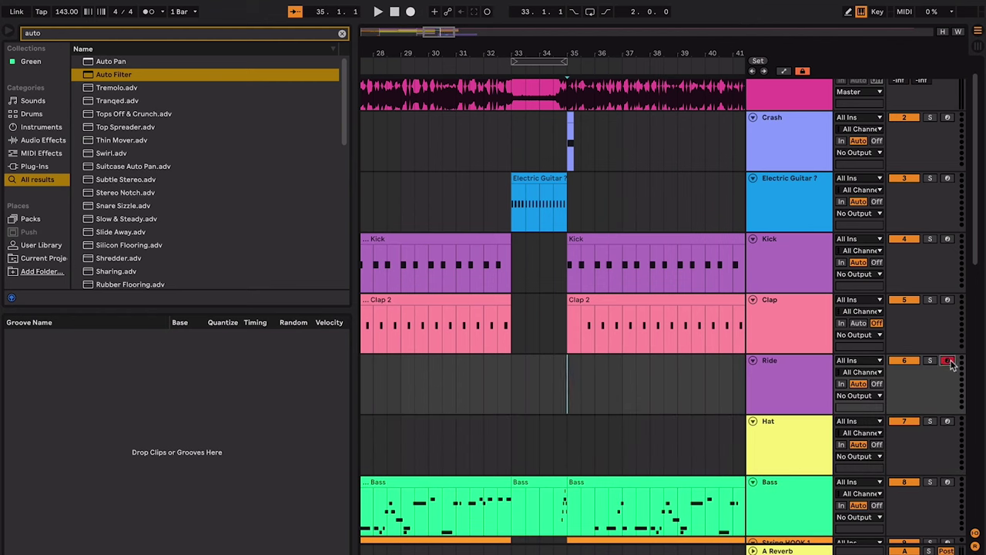
key(F9)
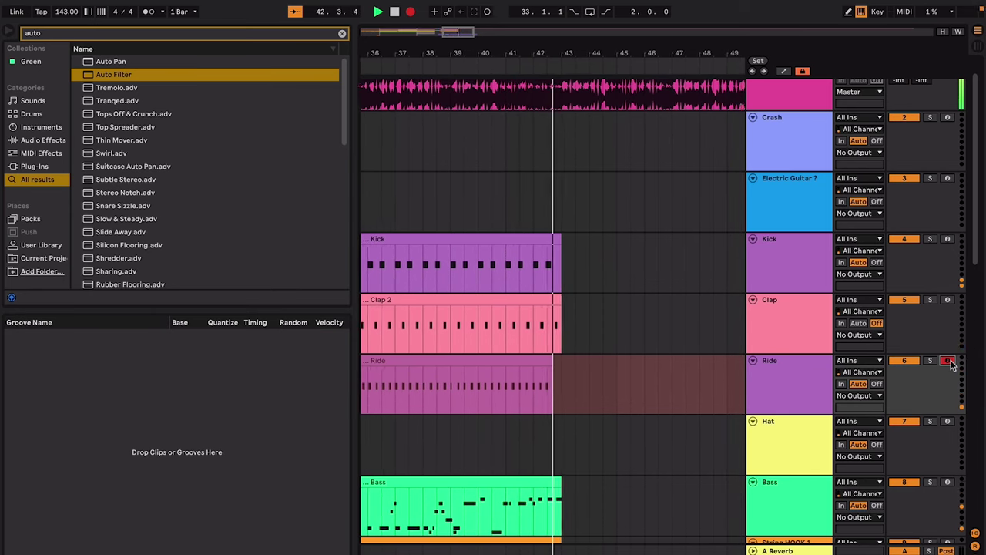
key(F9)
key(space)
scroll(542, 384, left, 6)
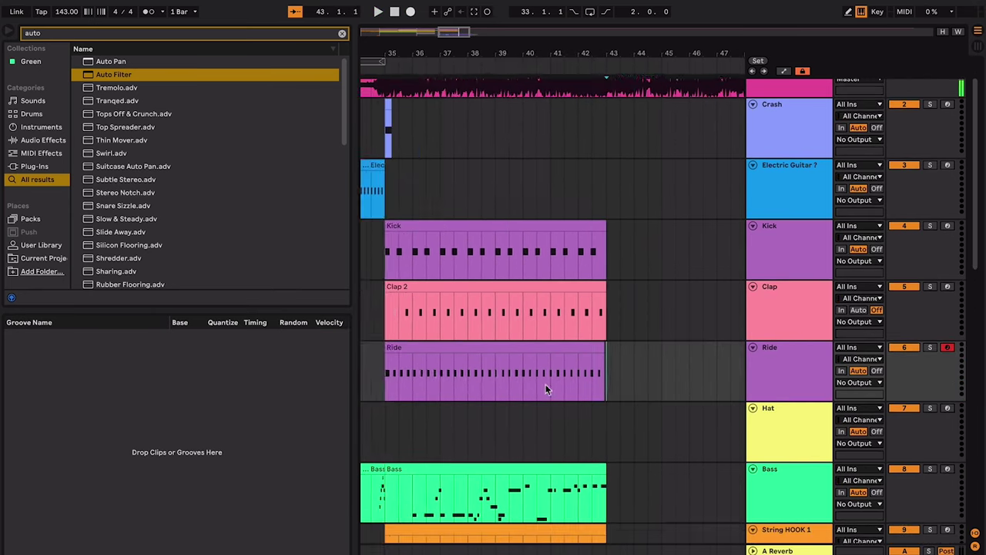
click(539, 349)
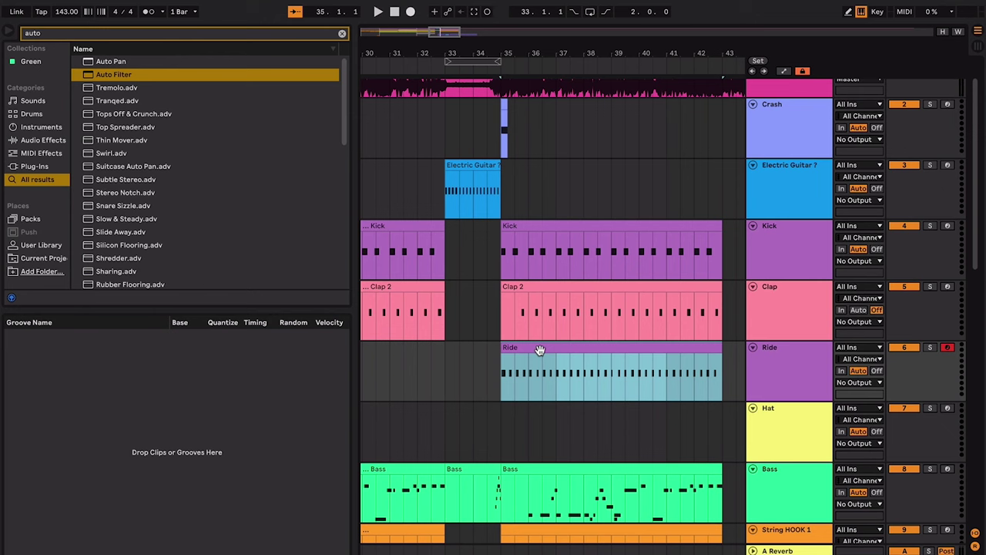
- Play back the chorus and examine the Harmony L and Harmony R parts against the lead vocal tracks from late bar 34
key(space)
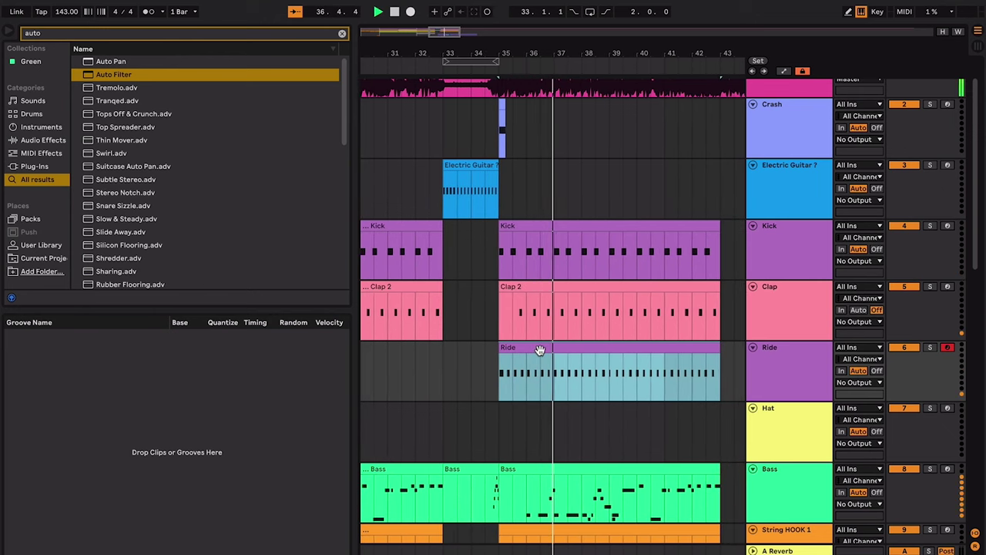
scroll(539, 350, down, 6)
scroll(539, 354, down, 5)
scroll(541, 353, up, 3)
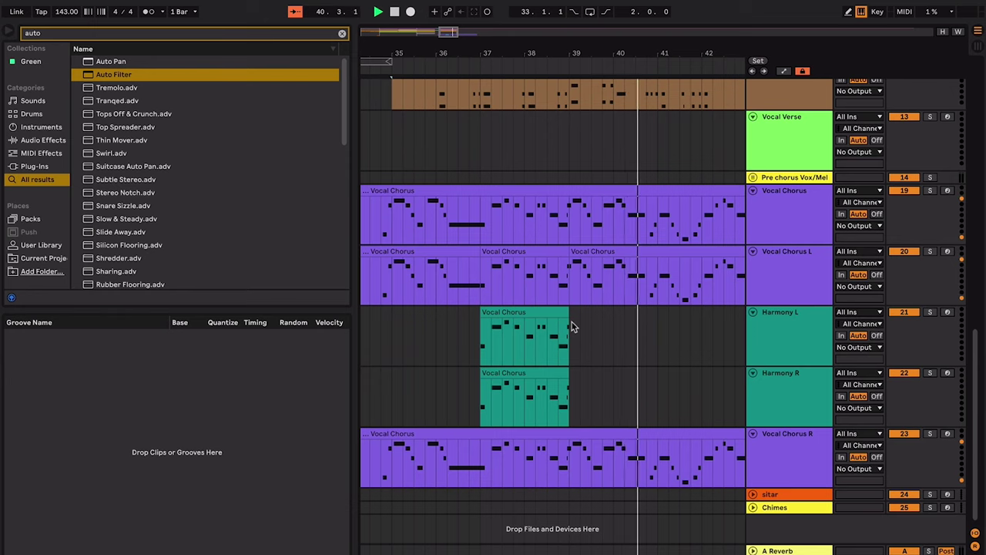
key(space)
click(488, 316)
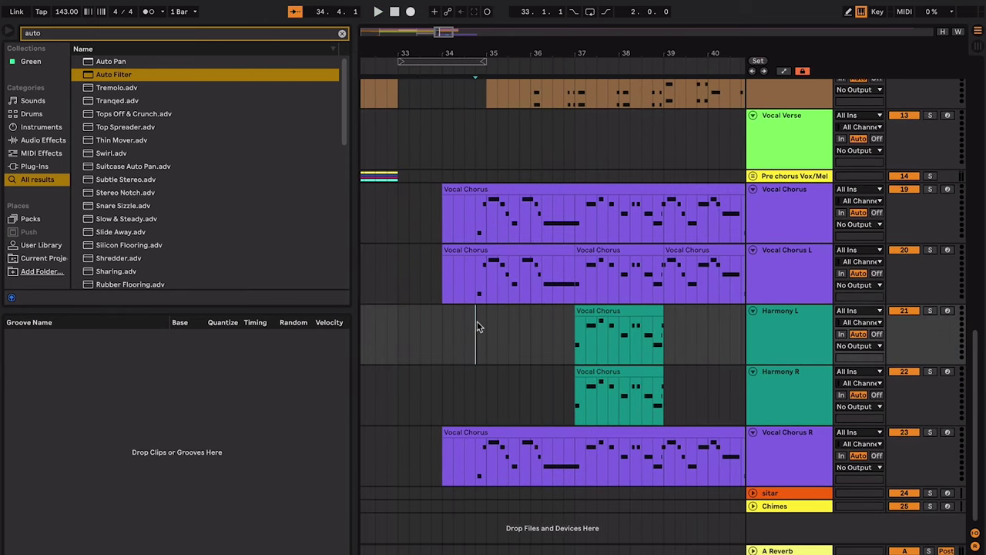
key(space)
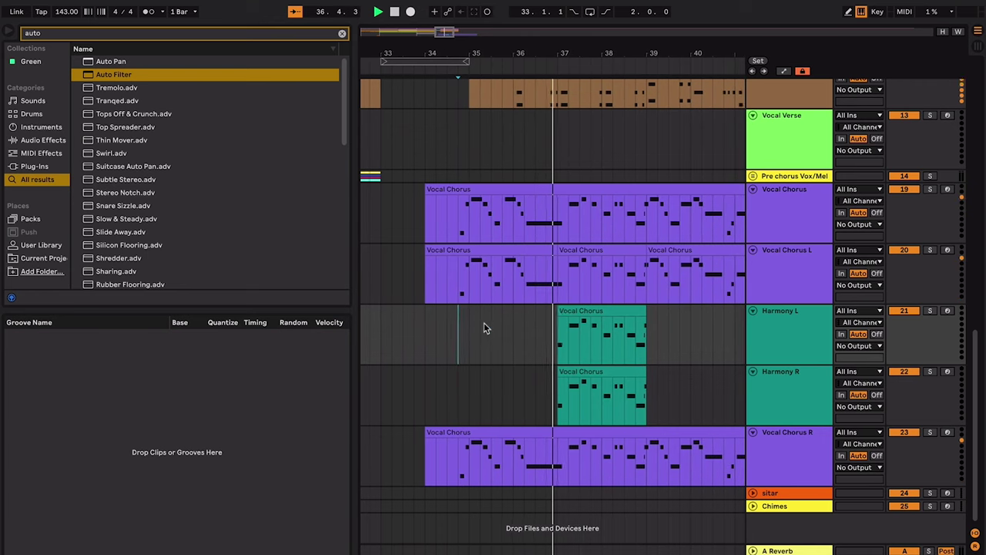
key(space)
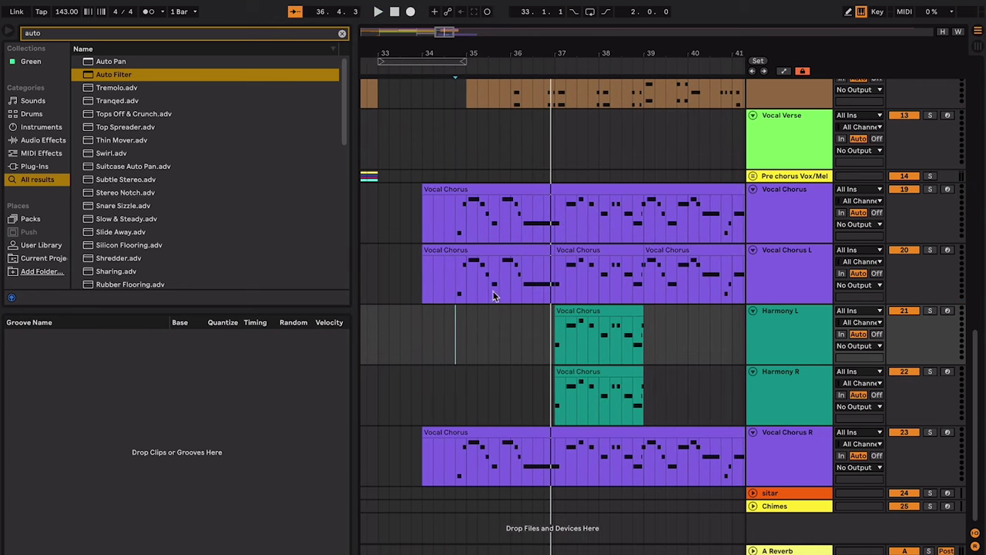
- Copy bars 35 to 37 of Vocal Chorus and Vocal Chorus L onto Harmony L and Harmony R, color the copies teal, and audition them
drag(466, 221, 537, 398)
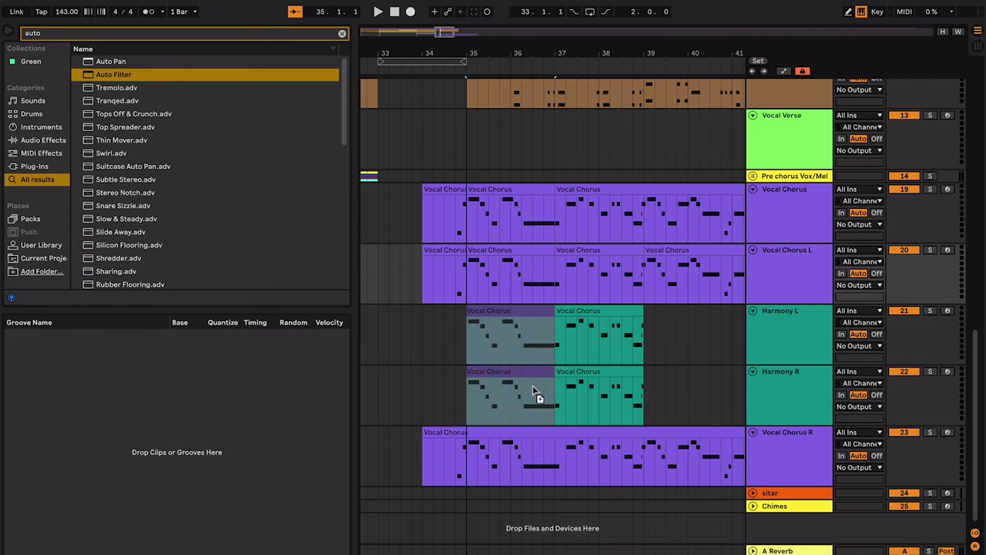
right_click(534, 322)
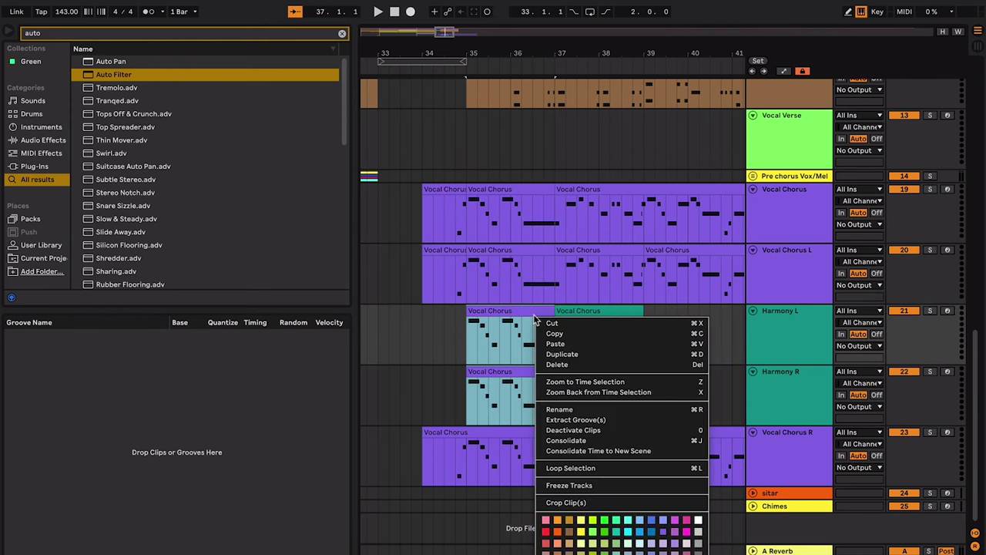
click(620, 538)
key(space)
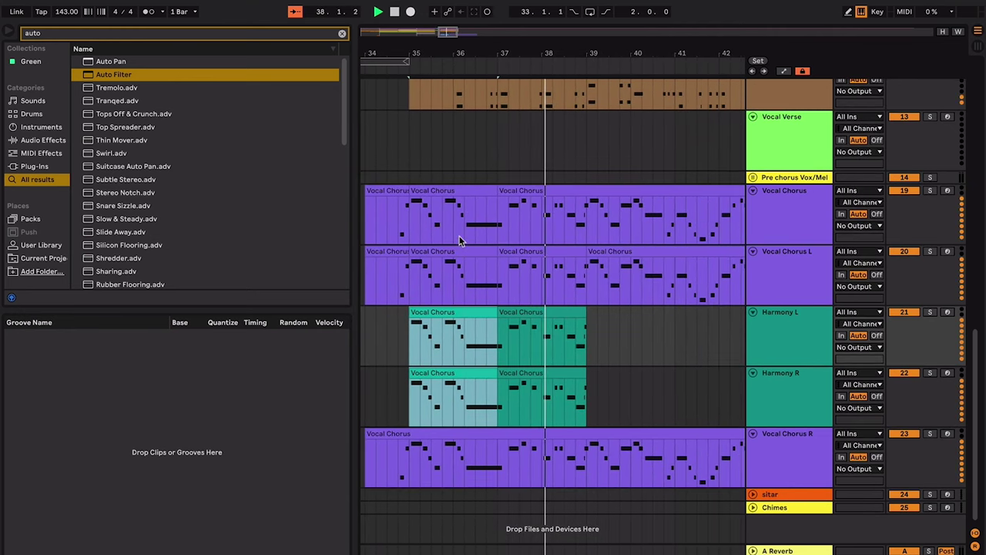
key(space)
- Split out bars 35 to 37 across all five chorus vocal and harmony tracks and color those clips magenta
drag(547, 210, 455, 468)
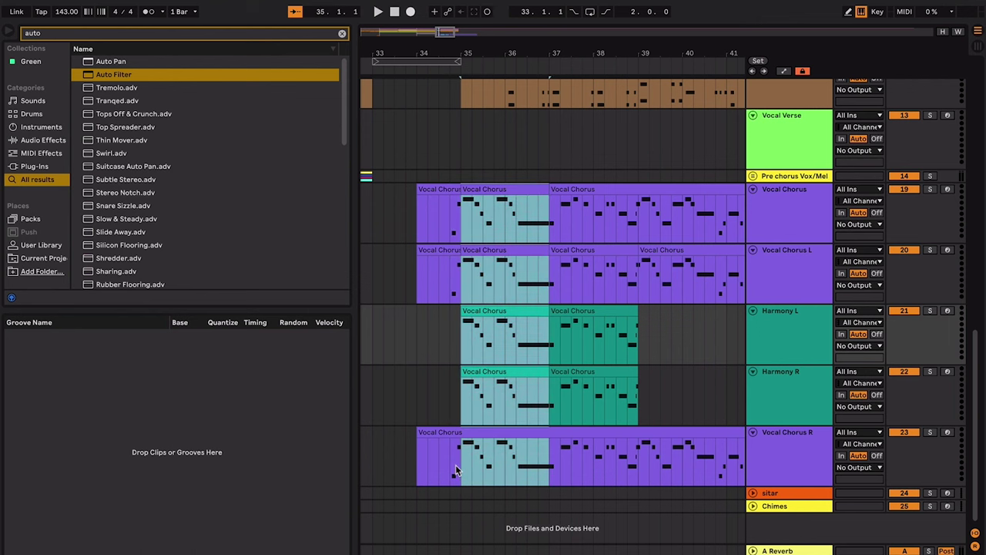
key(ctrl+e)
right_click(511, 191)
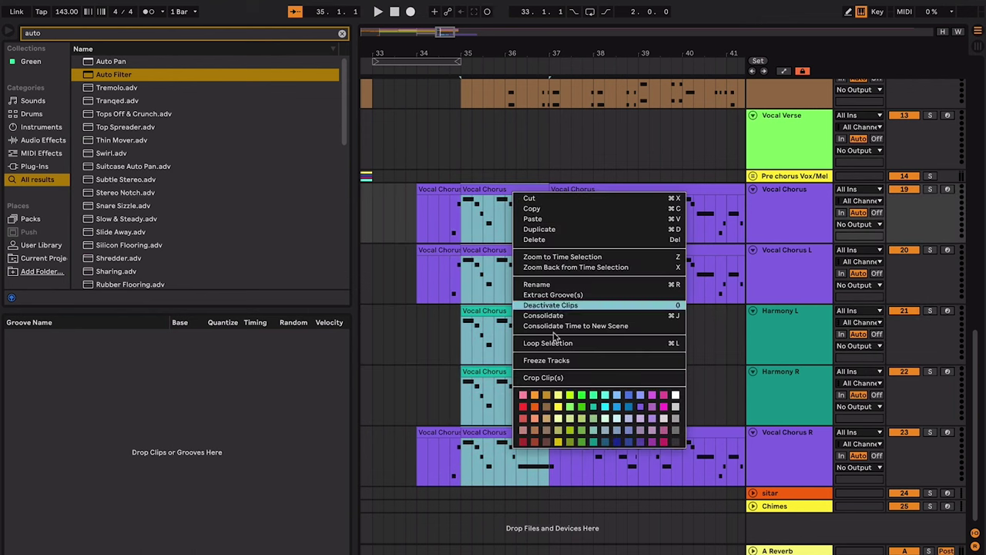
click(652, 396)
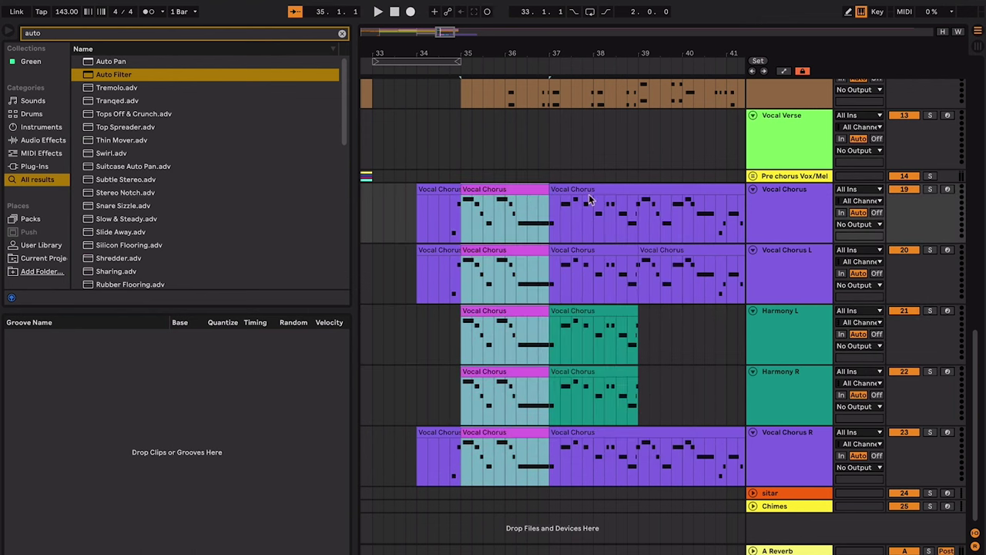
- Select bars 37 to 39 across the five chorus vocal and harmony tracks and color those clips red
click(592, 191)
drag(638, 223, 550, 449)
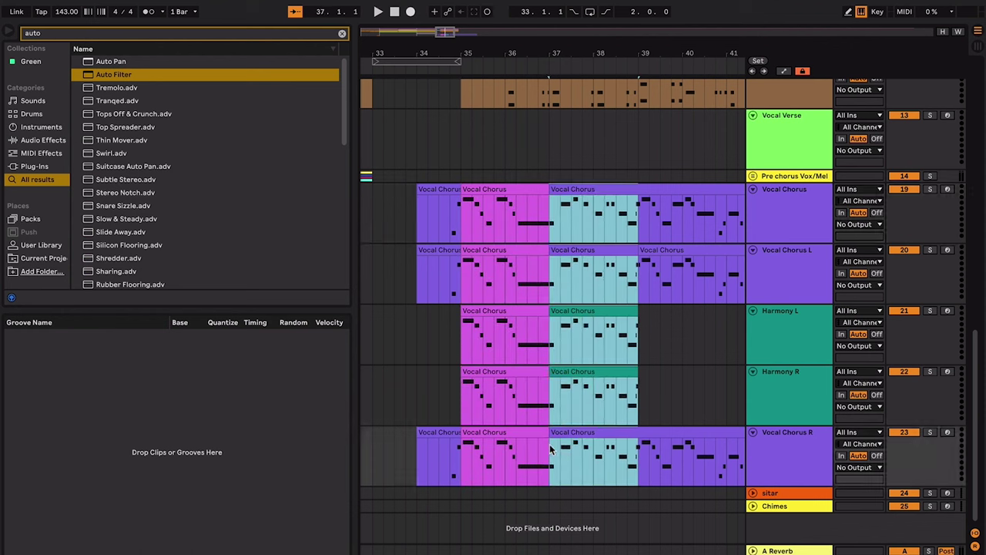
right_click(583, 309)
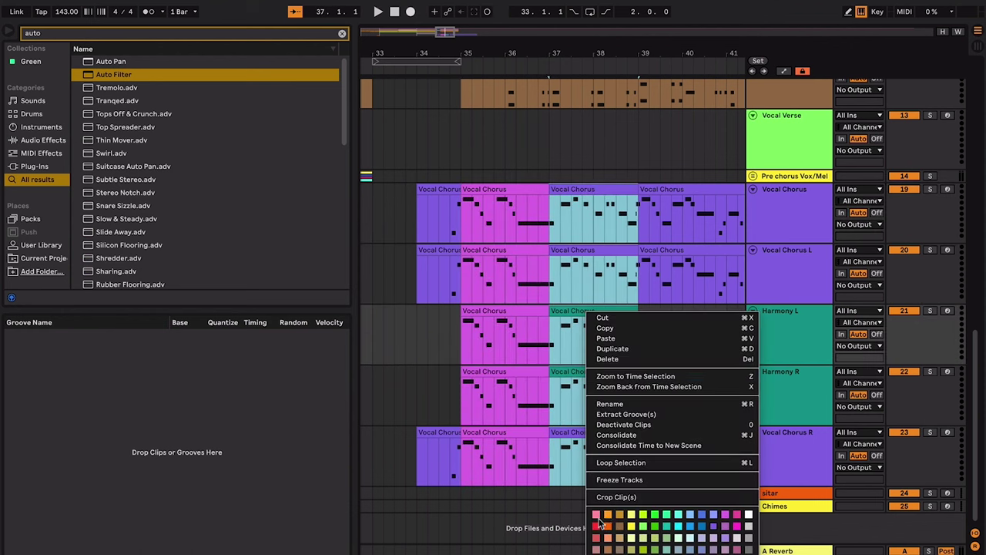
click(597, 526)
- Extend the start of the magenta clips back to beat 4 of bar 34 on all five vocal tracks and audition the section
click(482, 189)
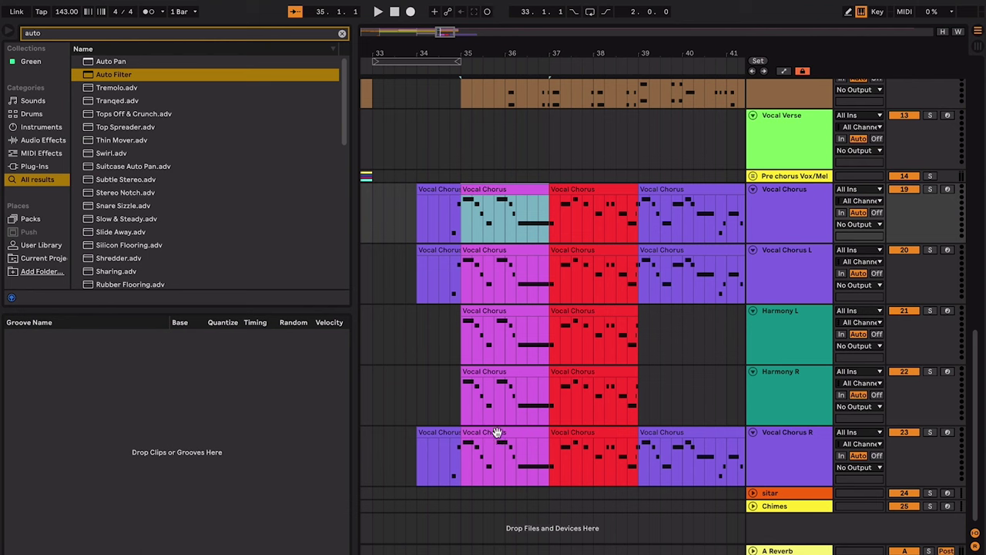
shift+click(497, 432)
key(space)
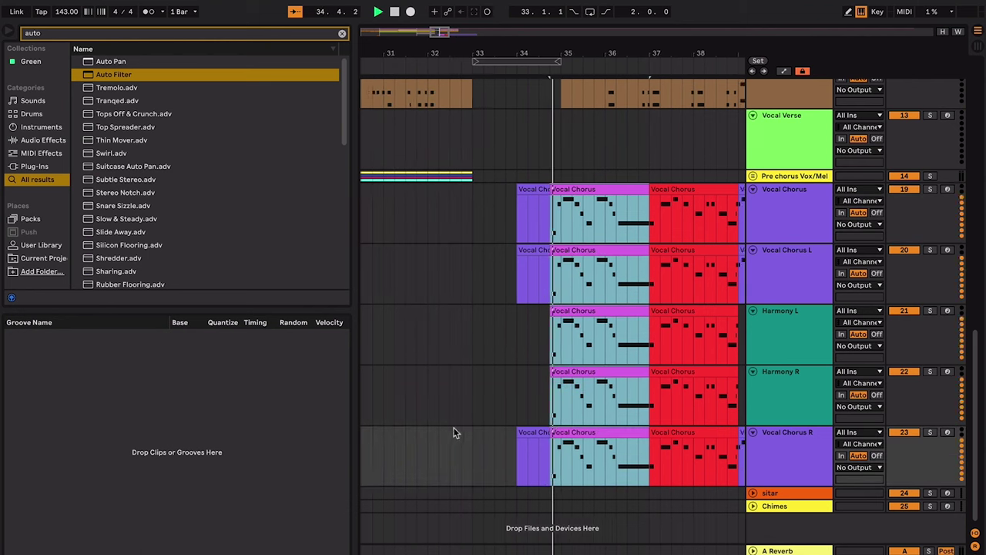
click(586, 339)
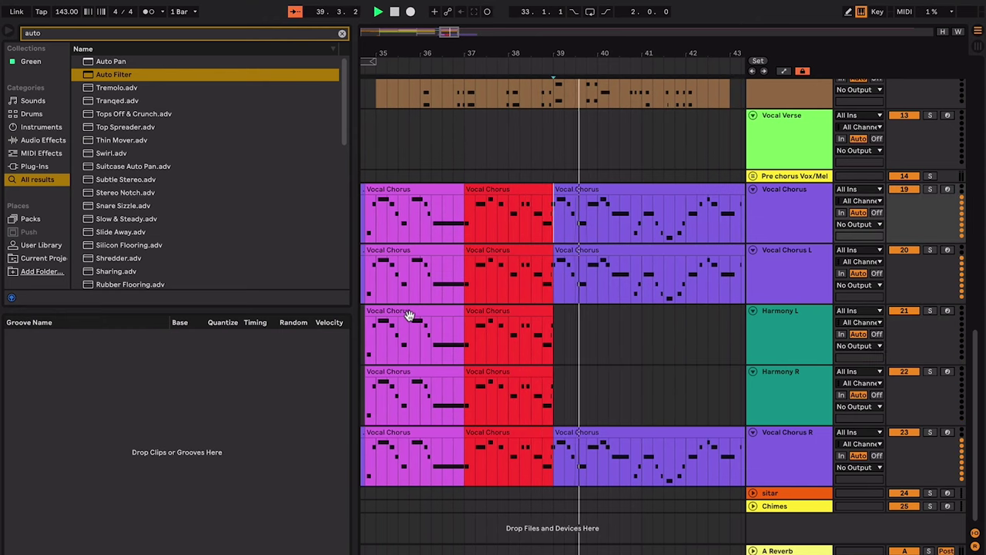
- Copy the magenta Harmony L and R clips to bars 39 to 41, and color that range magenta on all five vocal tracks
drag(408, 315, 625, 377)
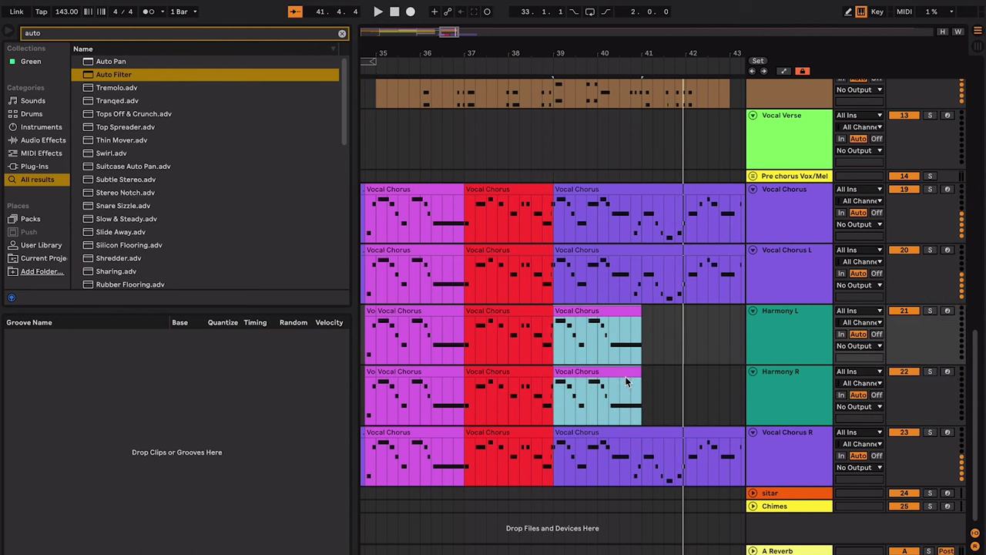
drag(625, 202, 568, 385)
drag(562, 455, 551, 457)
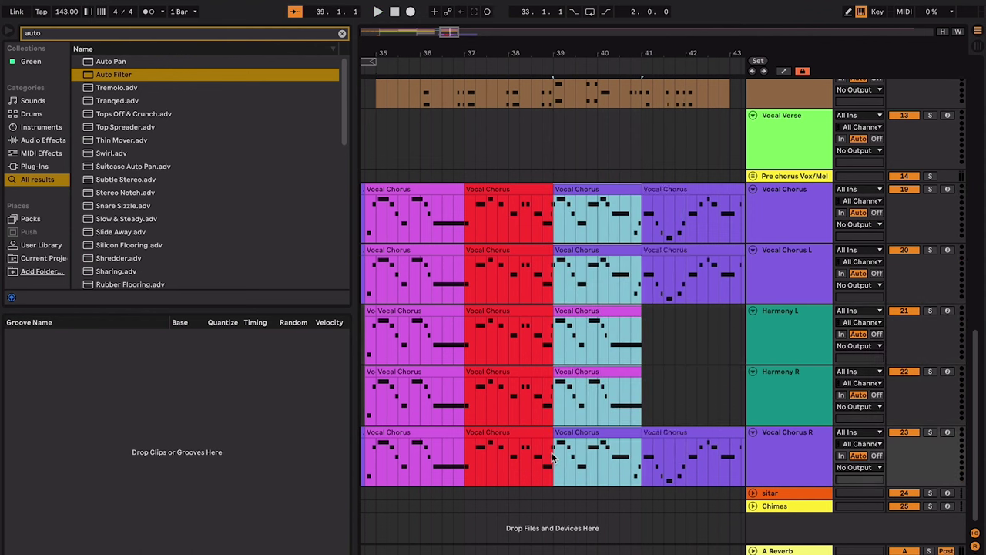
right_click(592, 312)
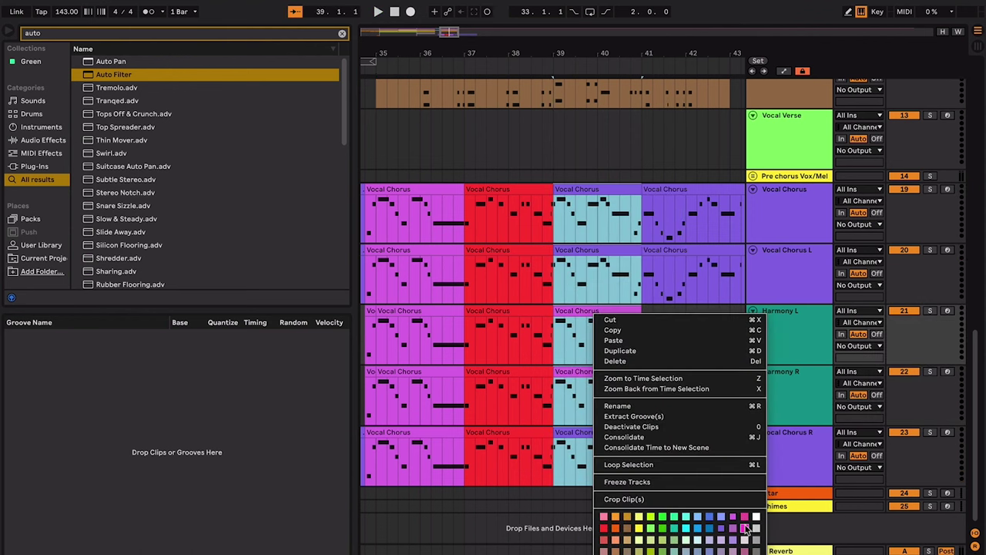
click(745, 527)
right_click(566, 303)
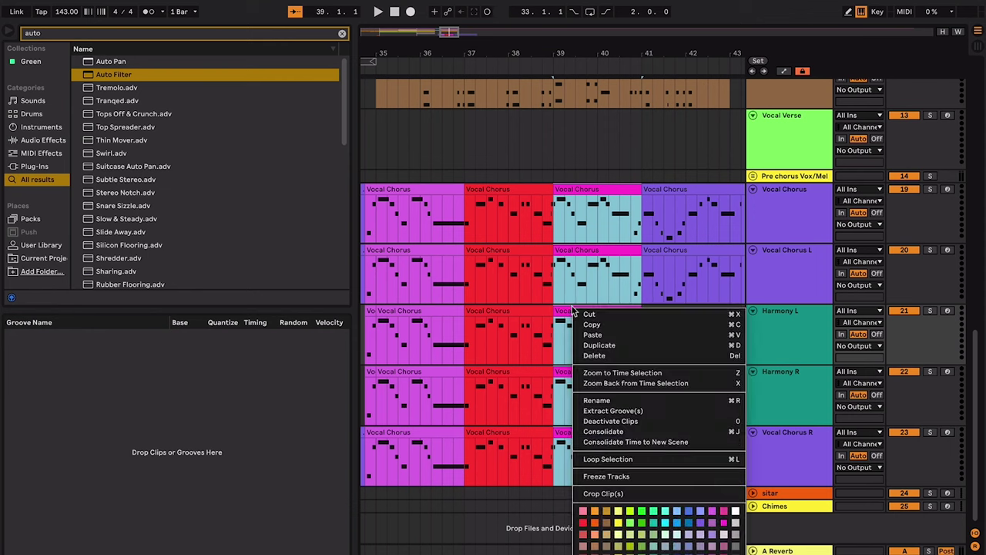
click(714, 511)
- Audition from bar 39 and copy bars 41 to 43 of Vocal Chorus and Vocal Chorus L onto Harmony L and Harmony R, stopping playback
key(space)
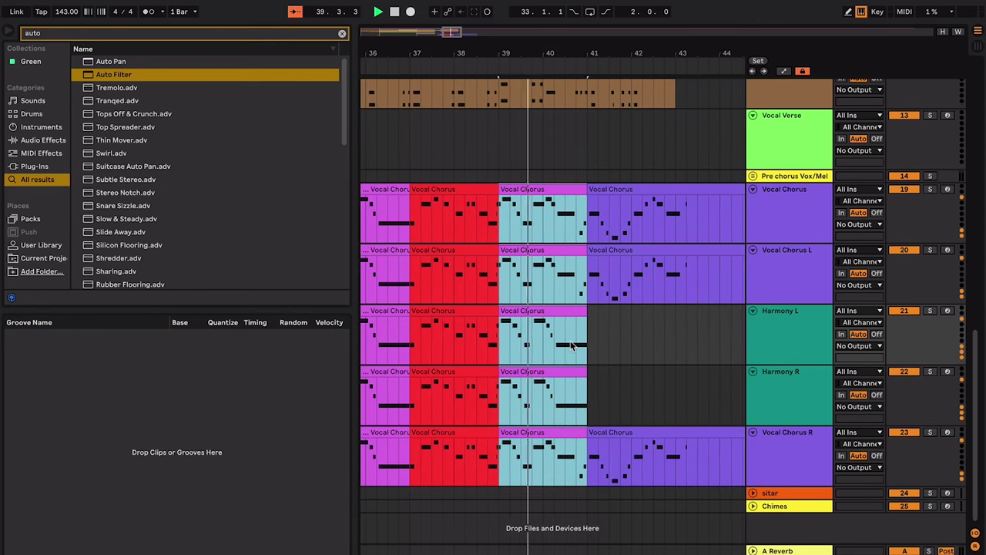
scroll(630, 307, right, 1)
scroll(631, 307, up, 1)
click(547, 343)
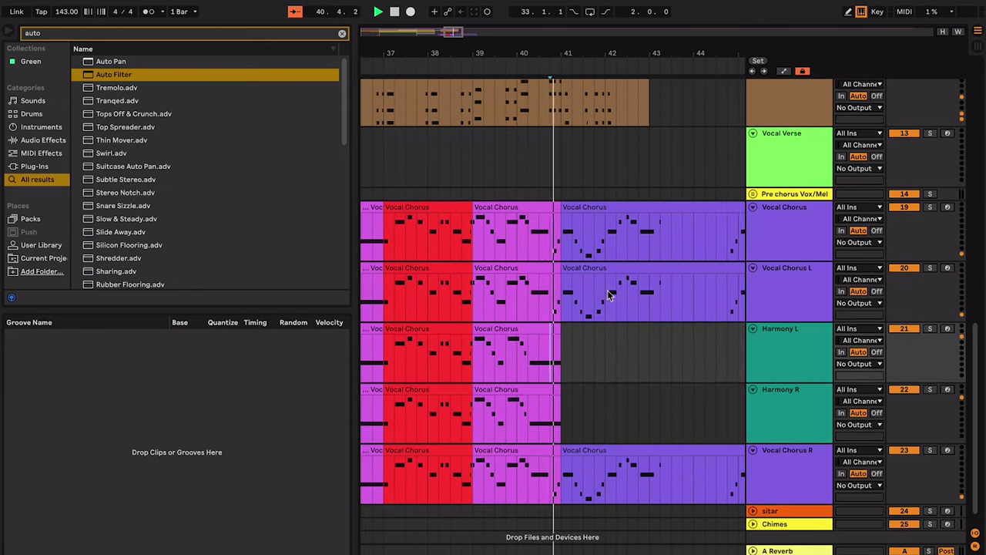
drag(647, 244, 564, 302)
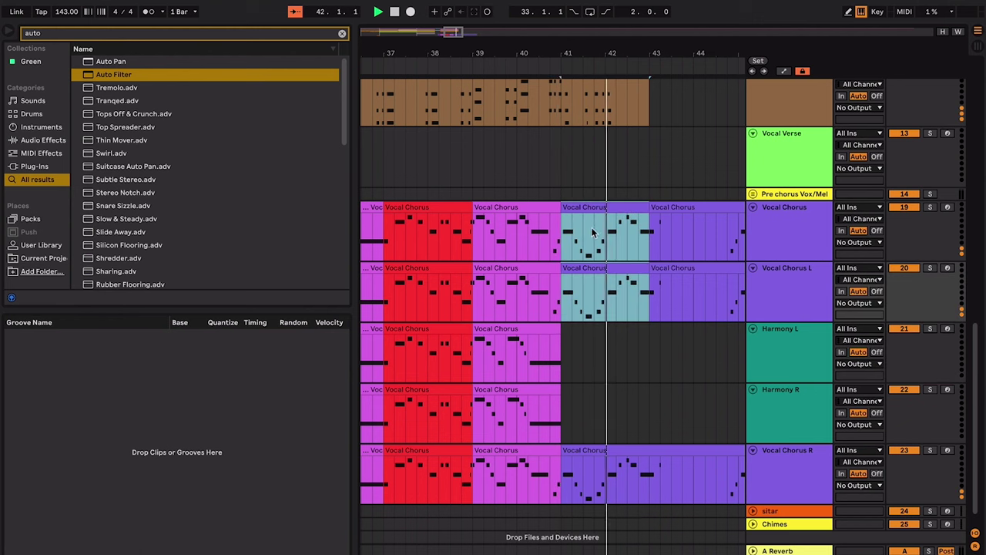
drag(604, 269, 609, 430)
right_click(611, 333)
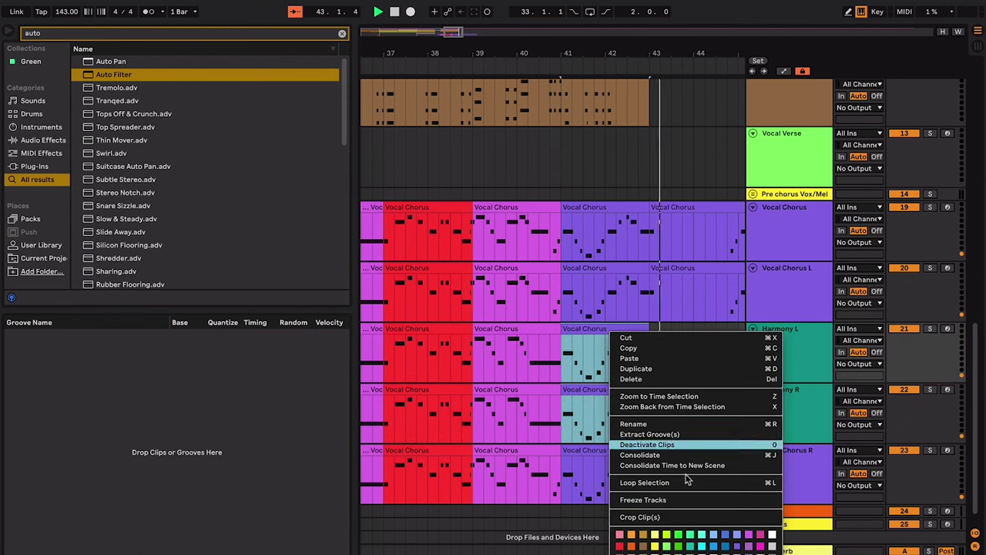
key(Escape)
key(space)
- Select bars 41 to 43 across all five chorus vocal and harmony tracks and color those clips red
click(612, 207)
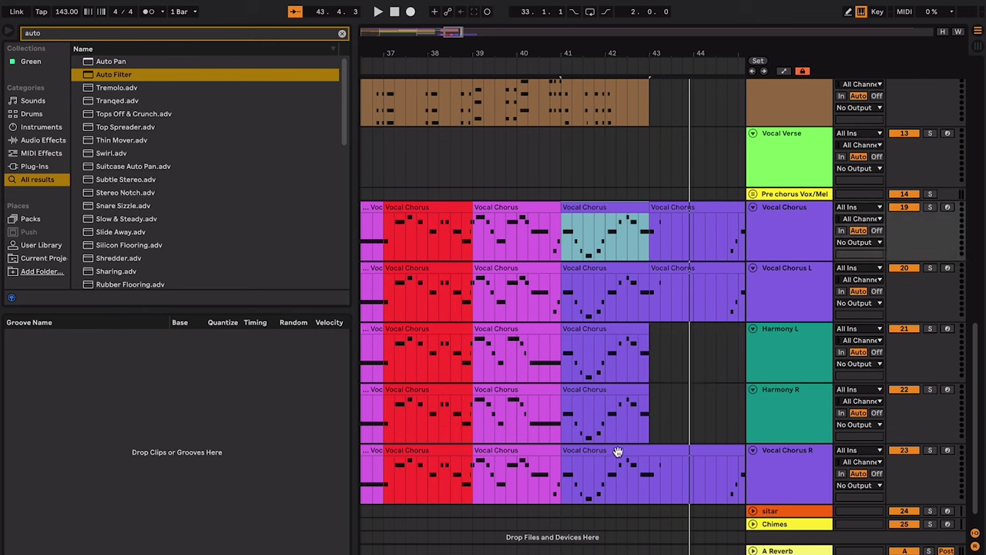
shift+click(619, 452)
drag(626, 455, 560, 226)
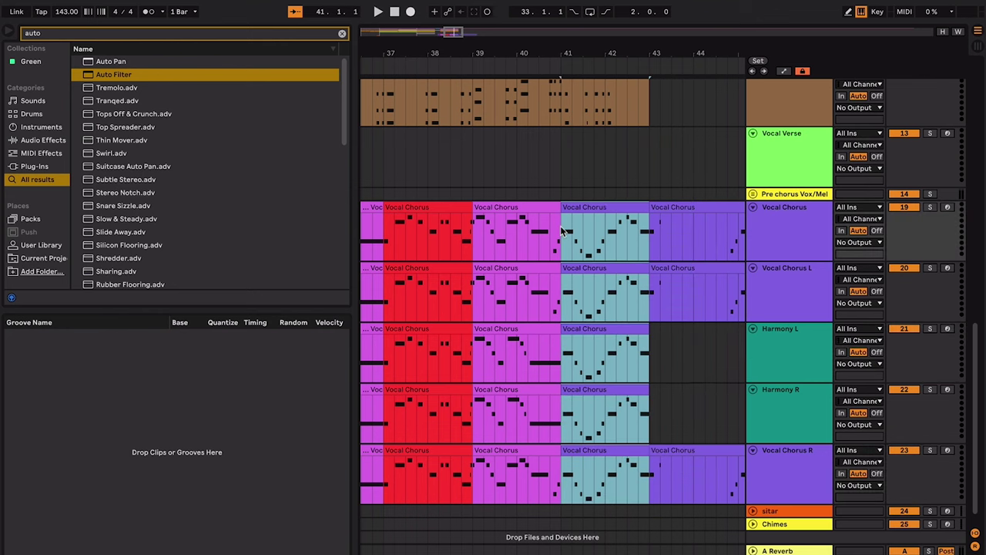
right_click(574, 216)
click(588, 428)
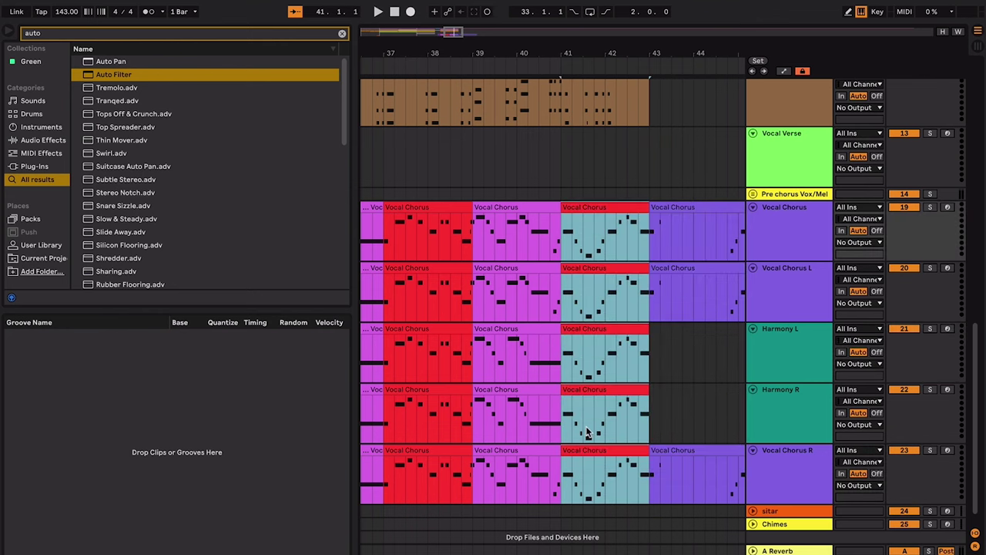
- Play back the color-coded chorus vocals from the pickup before bar 35 and check the alternating magenta and red phrases
click(548, 297)
scroll(548, 296, left, 2)
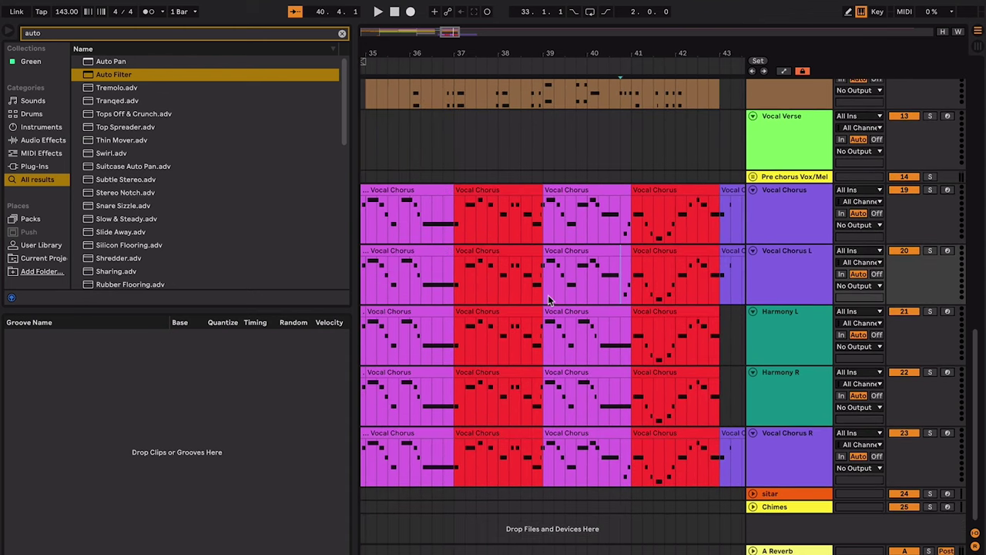
key(minus)
key(minus)
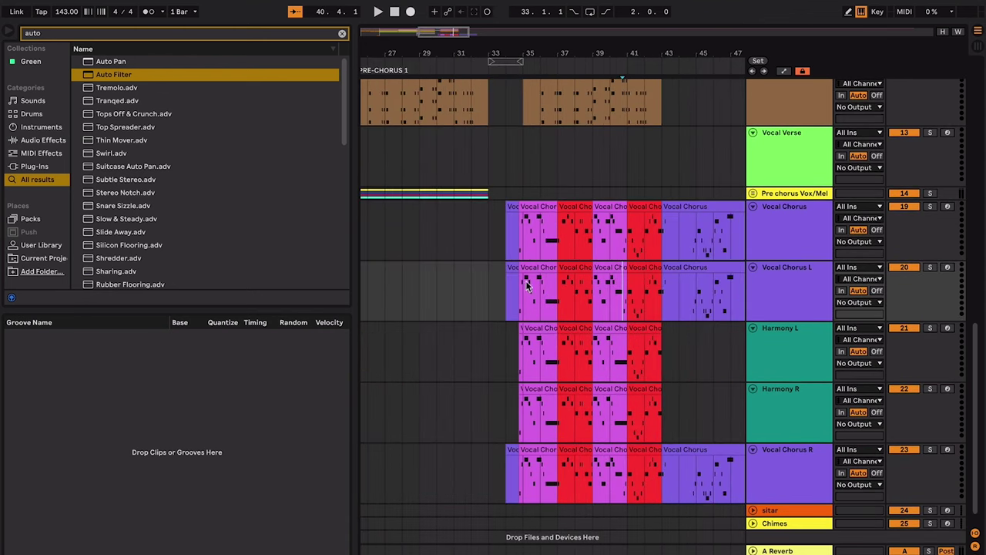
click(538, 202)
key(plus)
key(plus)
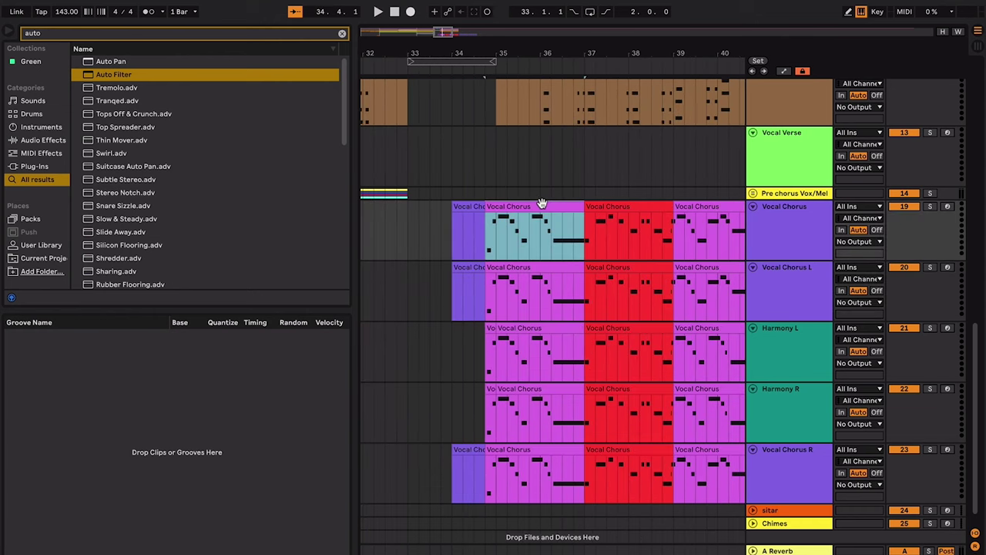
key(space)
scroll(651, 214, left, 2)
click(661, 207)
scroll(664, 210, right, 2)
scroll(665, 211, up, 1)
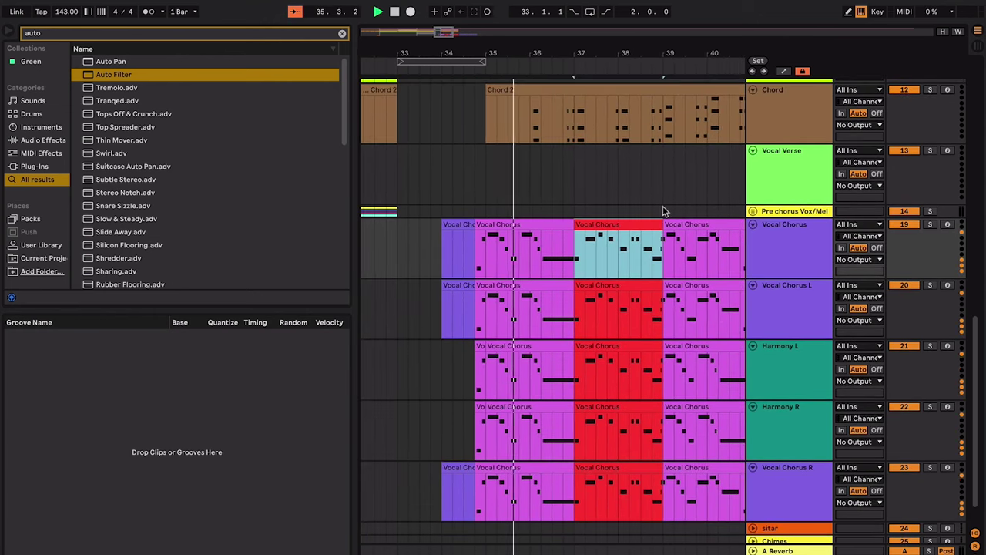
click(552, 258)
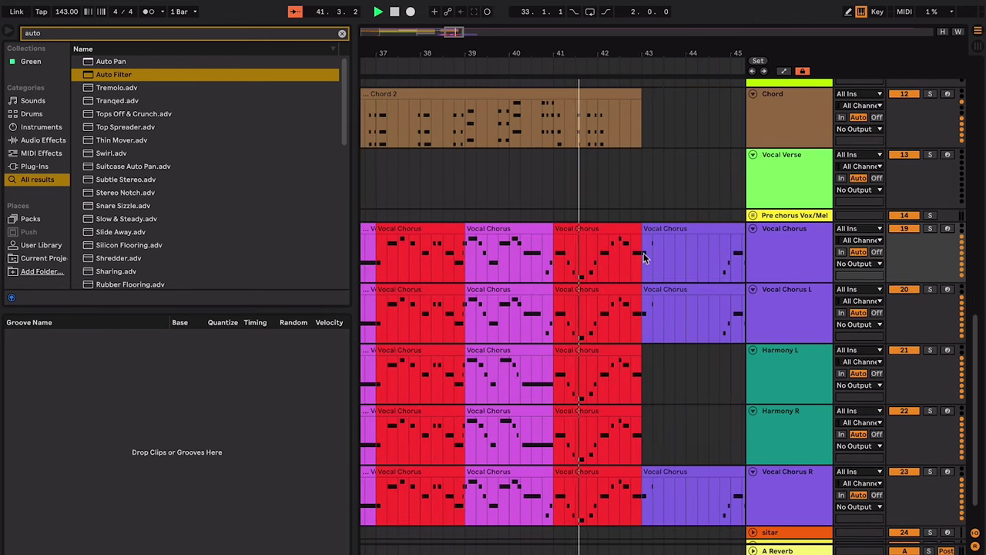
- Follow playback past bar 43 and examine the remaining purple lead vocal clips against the empty harmony tracks
scroll(643, 257, right, 2)
scroll(643, 257, left, 1)
scroll(643, 257, down, 1)
scroll(643, 257, right, 1)
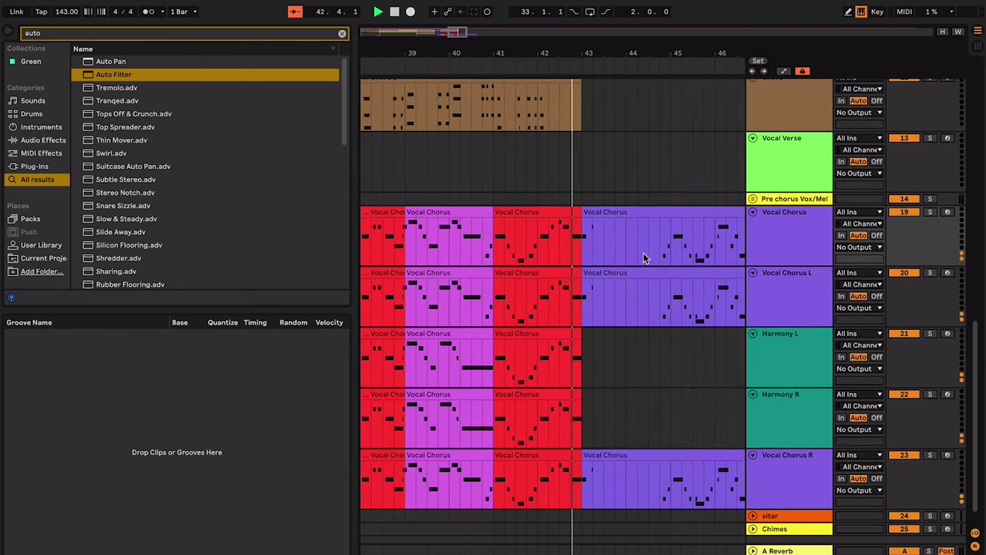
scroll(643, 252, right, 2)
scroll(643, 253, up, 1)
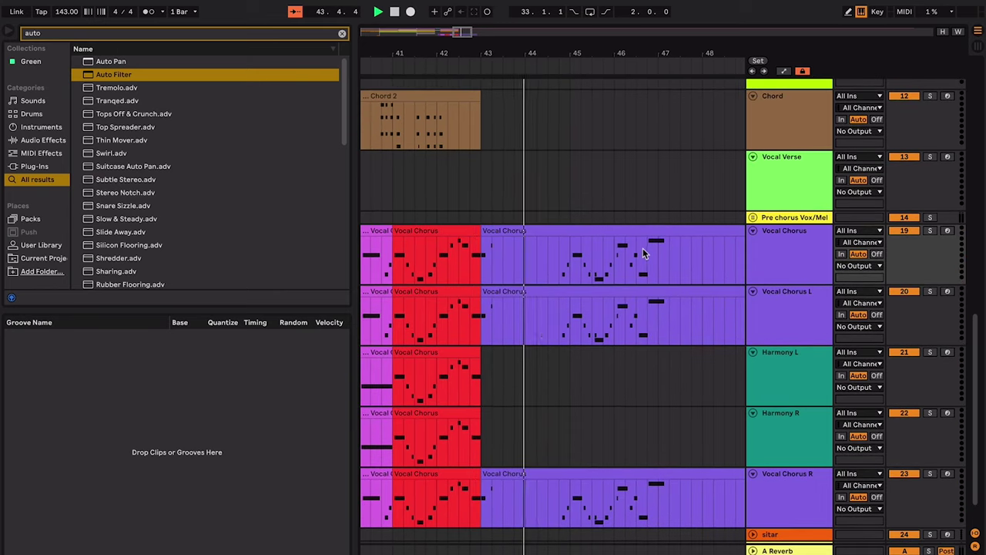
key(minus)
key(plus)
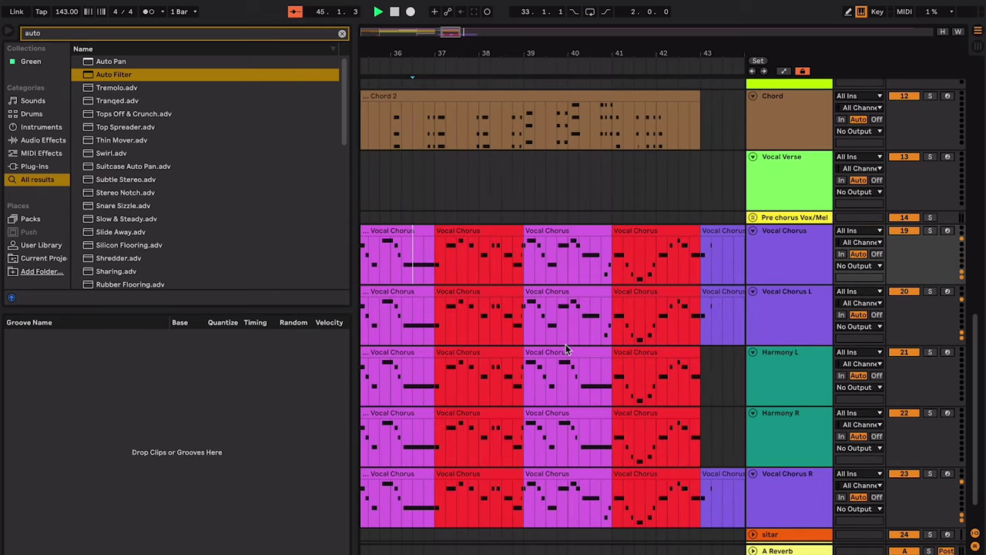
- Copy bars 41 to 43 of all five chorus vocal and harmony tracks to bar 45
click(650, 350)
click(665, 233)
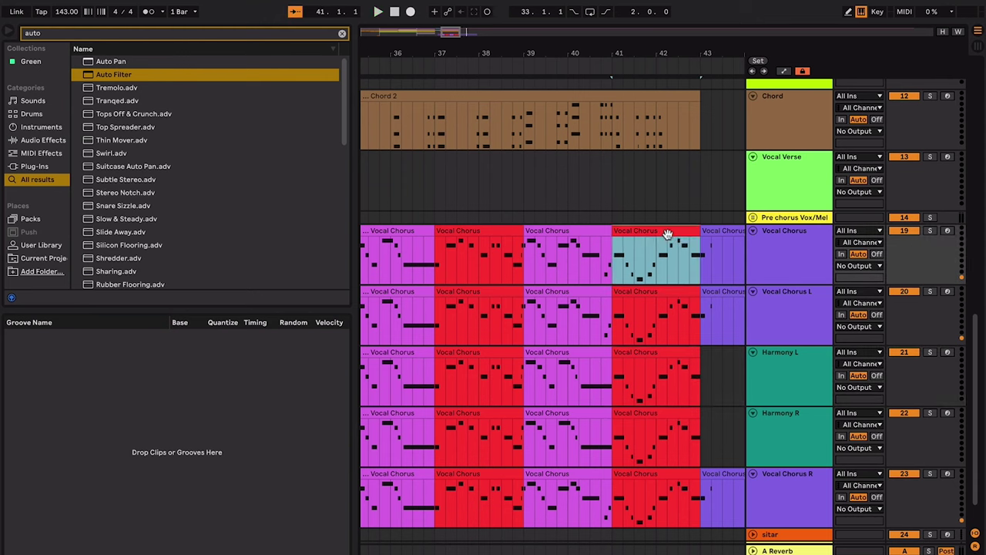
shift+click(590, 473)
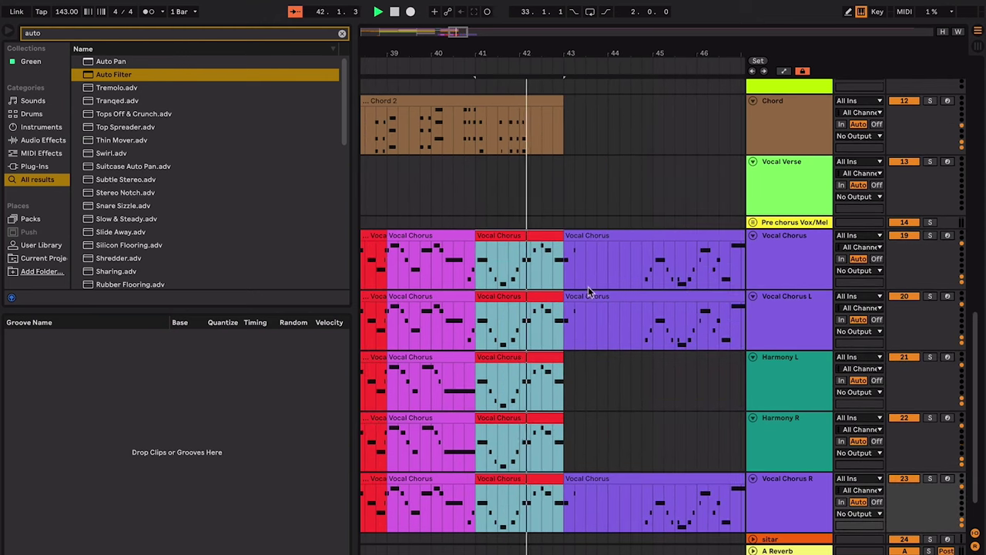
scroll(603, 272, right, 1)
click(603, 274)
key(super+v)
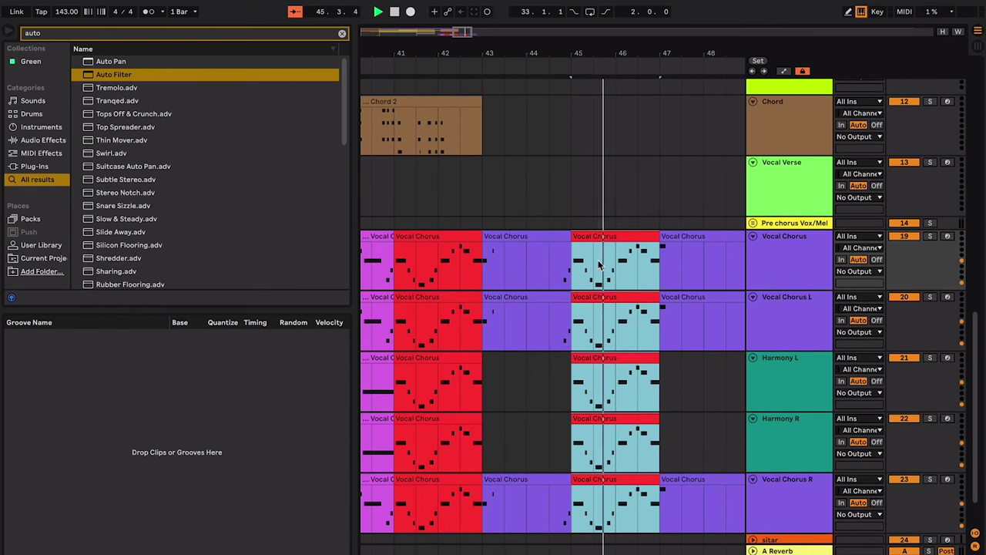
scroll(682, 235, down, 1)
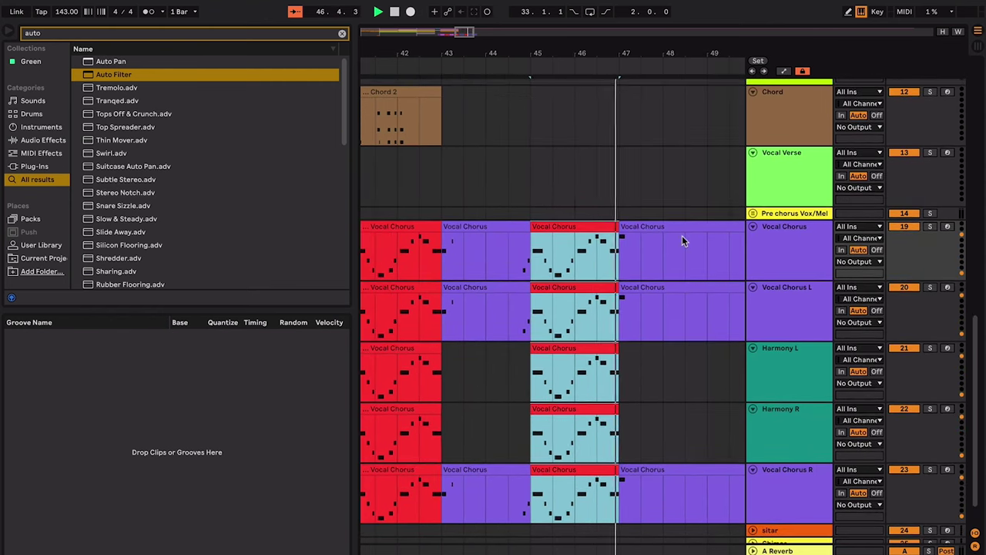
- Audition the Chord 2 clip from the start of the chorus at bar 35, stopping playback after a short listen
key(minus)
key(minus)
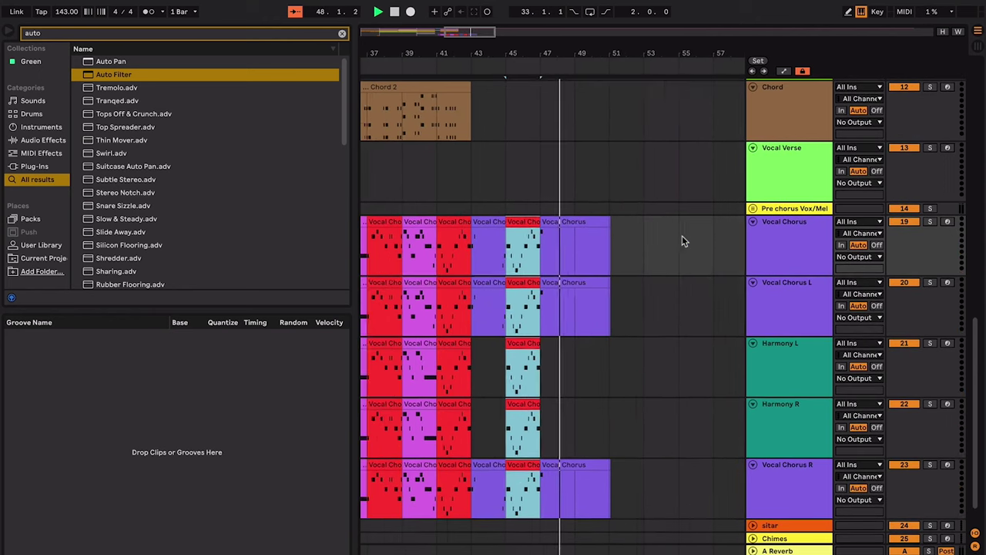
scroll(682, 234, left, 1)
key(space)
click(515, 115)
click(513, 139)
scroll(514, 146, up, 2)
click(506, 115)
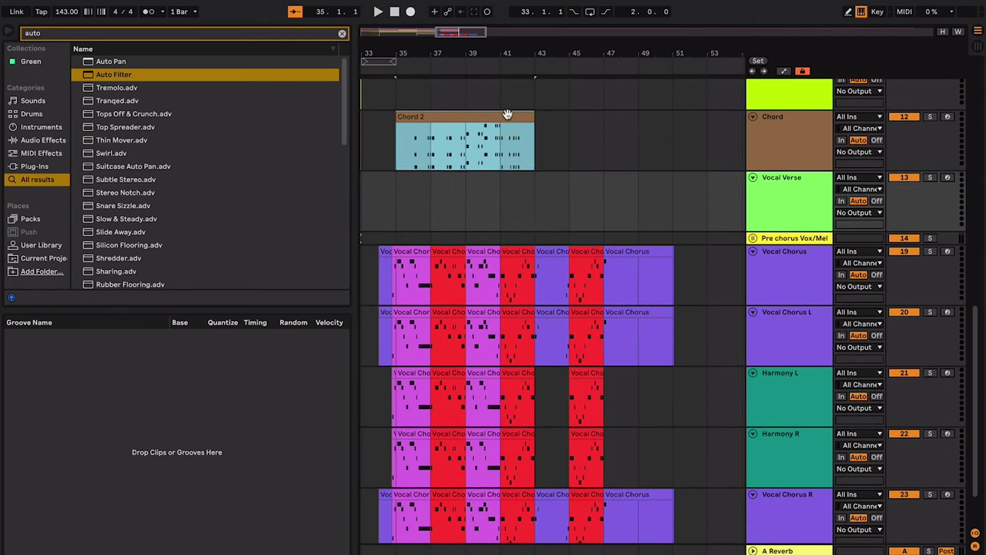
key(space)
key(plus)
key(plus)
scroll(507, 127, down, 4)
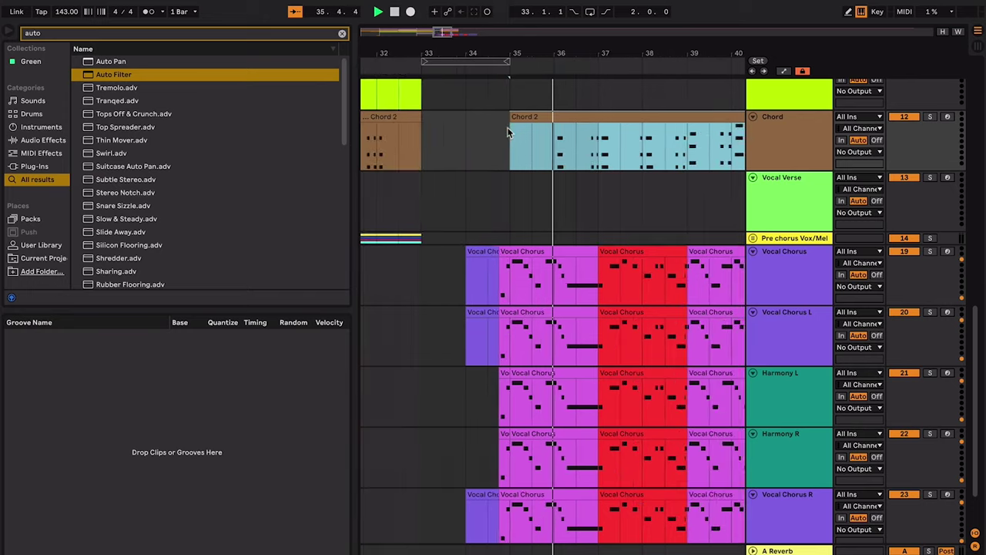
key(space)
- Select the pre-chorus Chord 2 clip and rename the Chord track as Guitar Chords
click(506, 126)
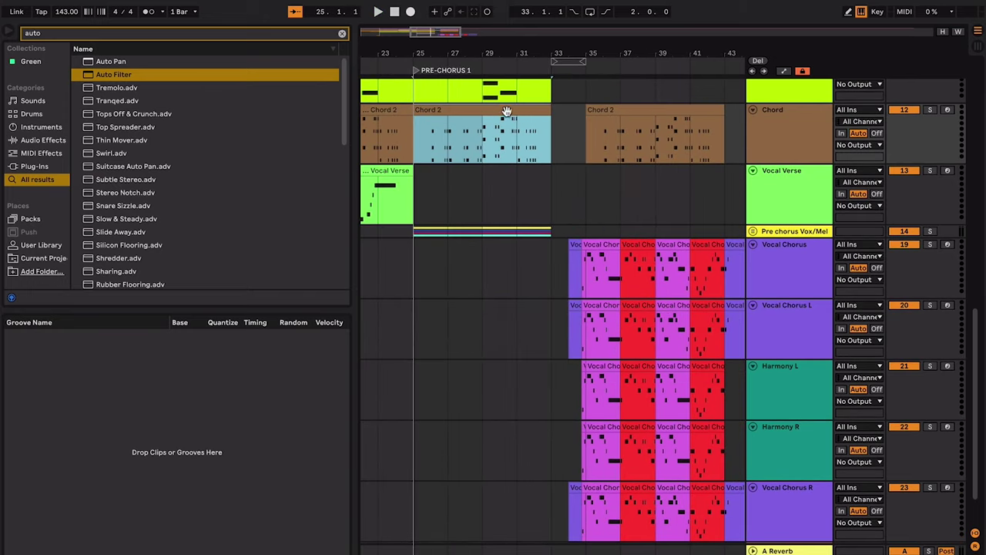
click(763, 136)
text(Guitar Chords)
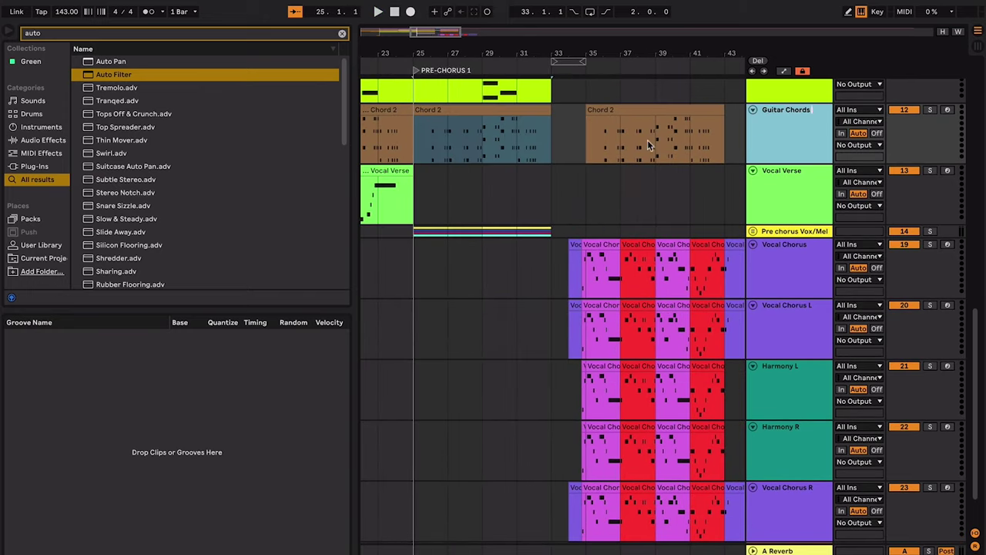
key(Return)
- Play from PRE-CHORUS 1 and examine the guitar chord clips there and back through VERSE 1
scroll(416, 152, up, 2)
key(space)
scroll(563, 147, left, 5)
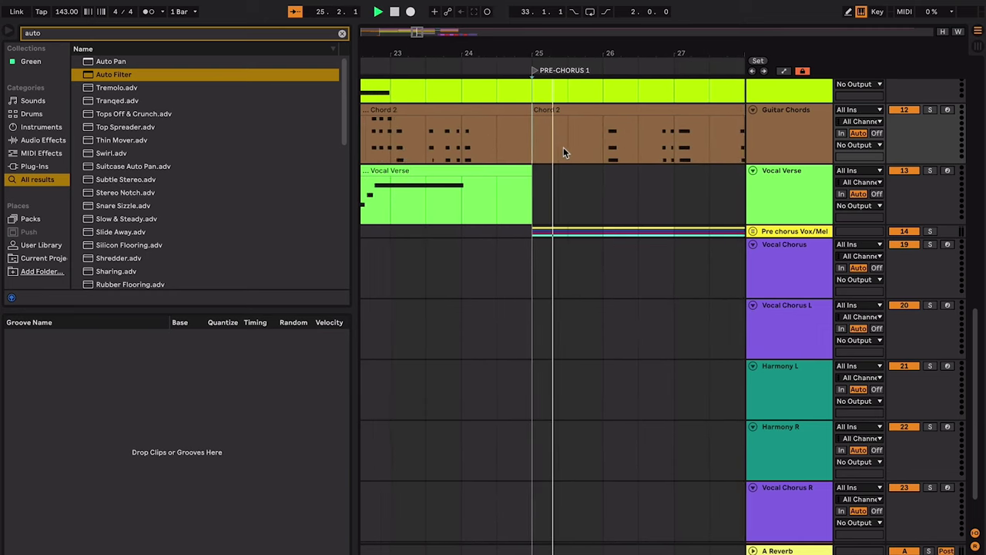
scroll(563, 147, left, 10)
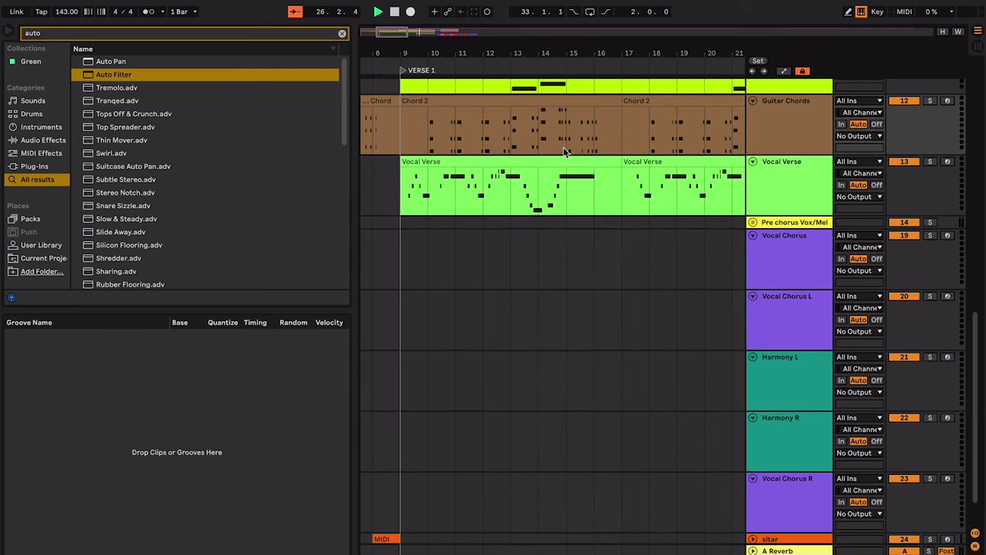
scroll(563, 147, up, 2)
scroll(563, 147, right, 10)
scroll(563, 147, up, 1)
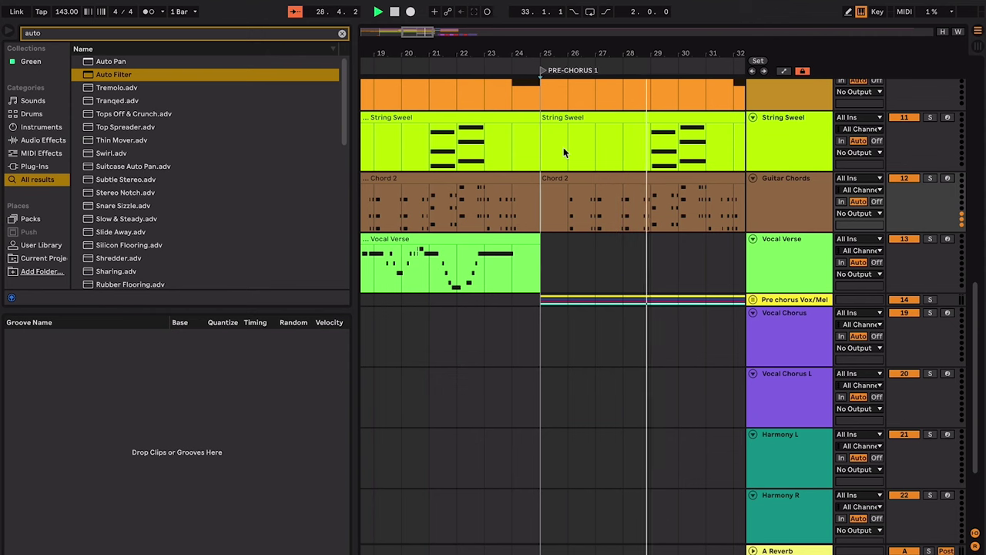
- Record a new chord part on the Guitar Chords track from bar 35 through the end of bar 42
scroll(645, 196, right, 2)
scroll(645, 197, up, 1)
scroll(645, 196, right, 5)
scroll(640, 197, up, 2)
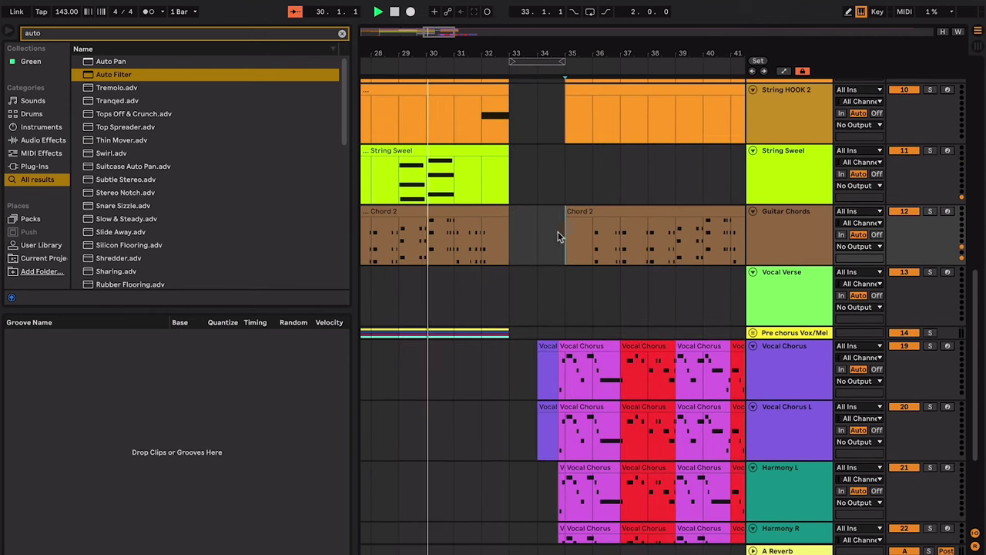
key(F9)
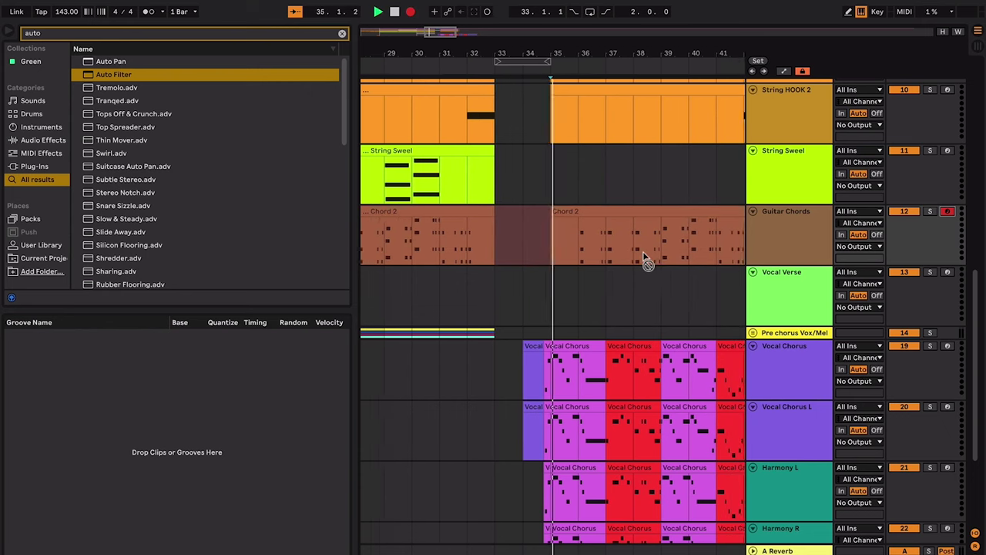
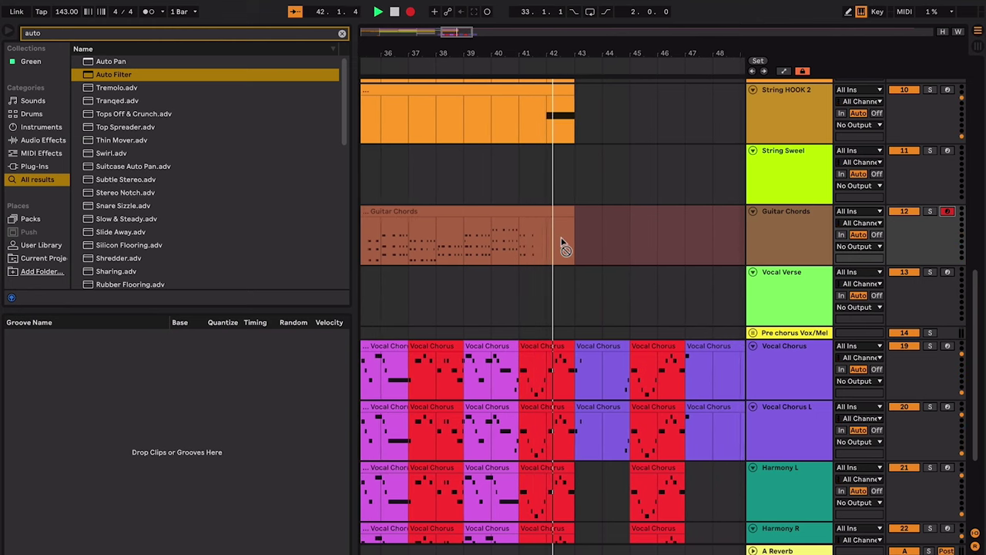
key(F9)
- Consolidate the Guitar Chords recording from bar 35 to 43 into one clip and duplicate it to bar 43
click(513, 244)
scroll(513, 244, left, 2)
key(super+e)
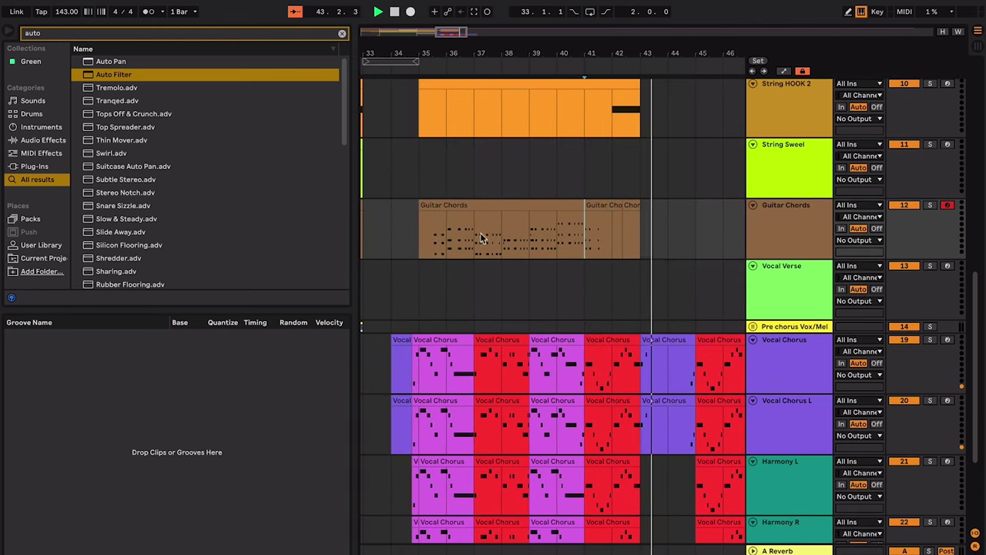
click(428, 201)
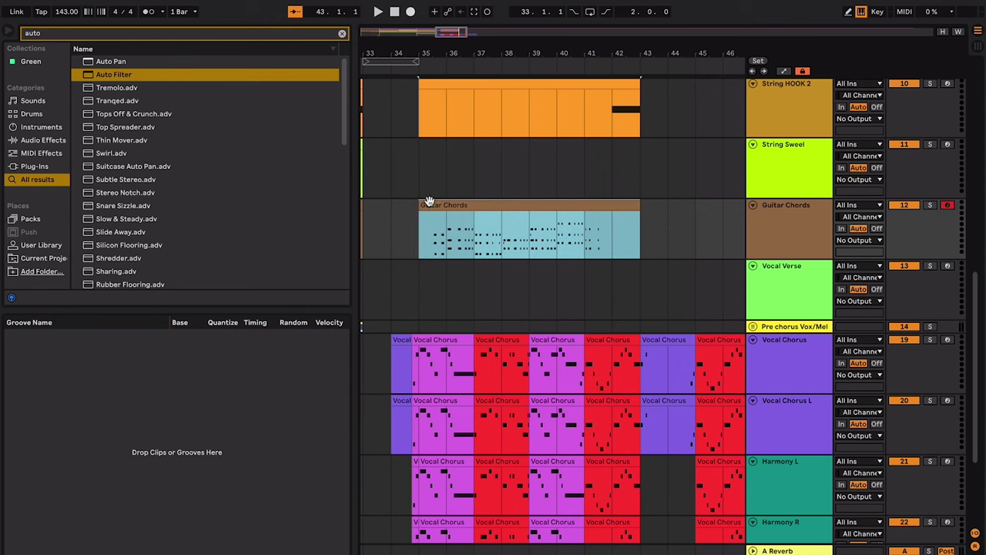
key(ctrl+d)
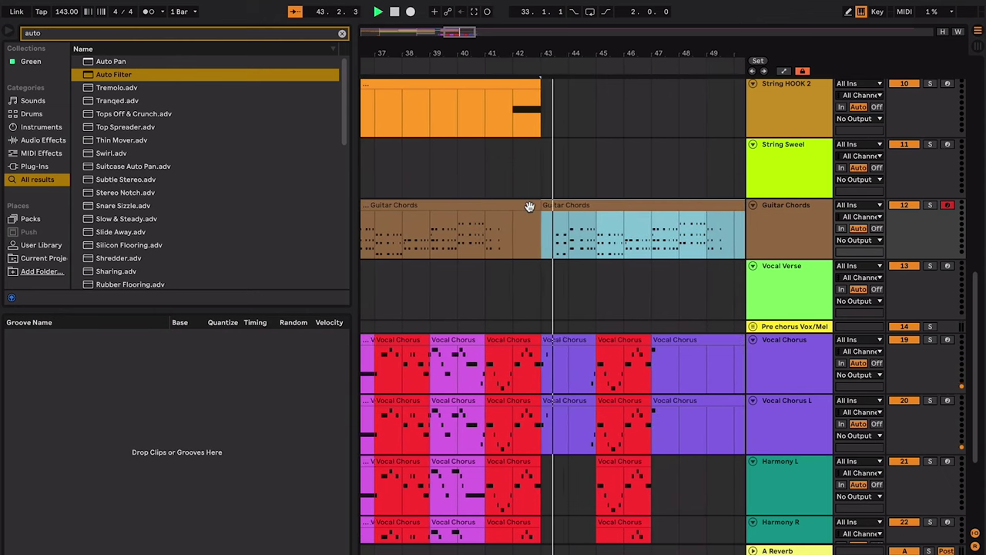
- In the Guitar Chords clip at bar 43, copy the first bar's existing chord hits to the start of that bar
double_click(537, 205)
click(399, 365)
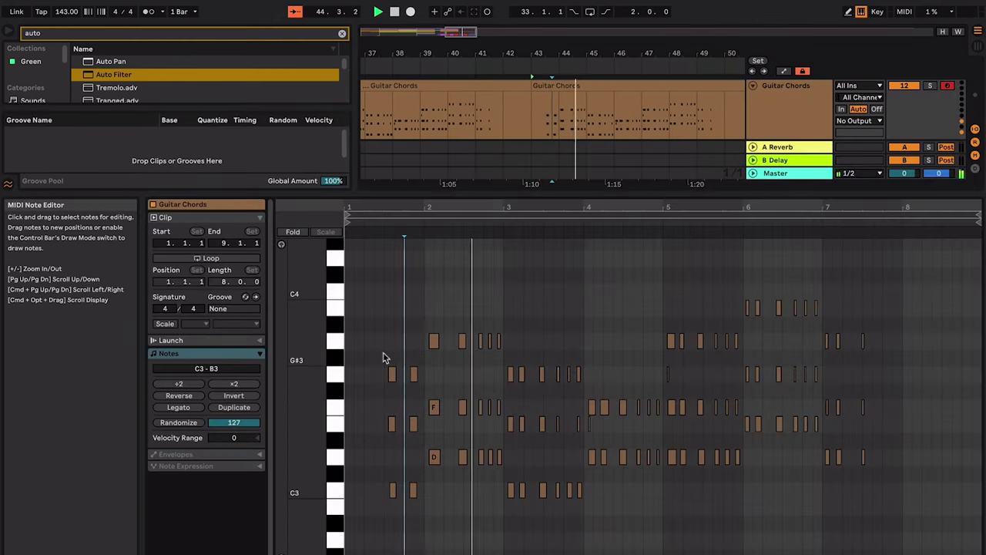
drag(382, 352, 397, 493)
key(space)
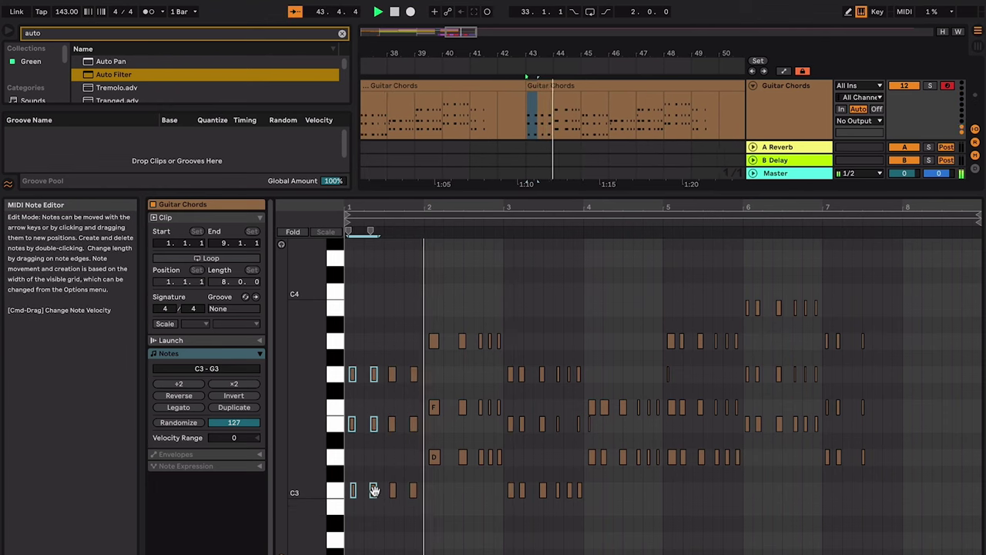
key(super+alt+l)
- Play the song from bar 35 and again from bar 25 to compare the chorus and pre-chorus bass lines
scroll(553, 166, up, 5)
key(minus)
key(minus)
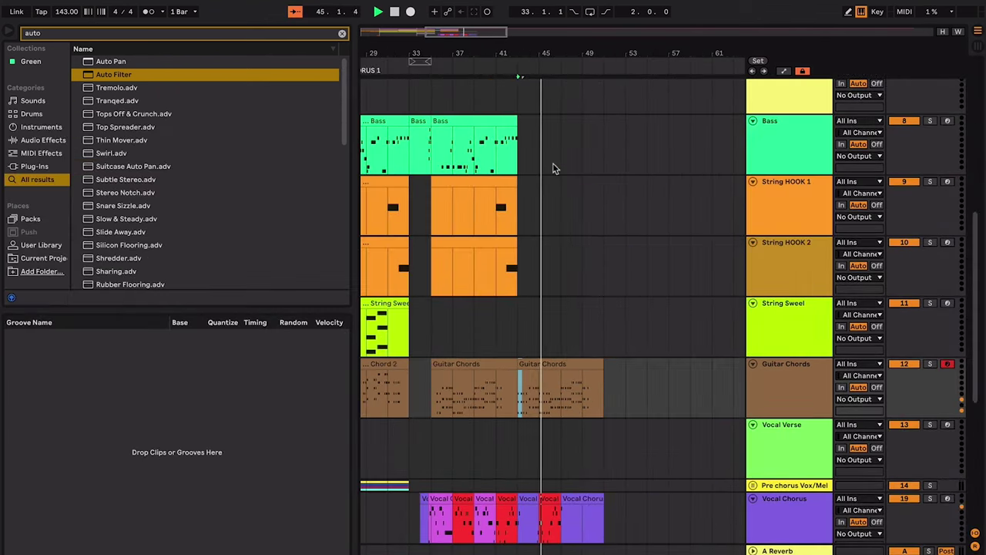
scroll(552, 168, up, 3)
scroll(501, 181, left, 5)
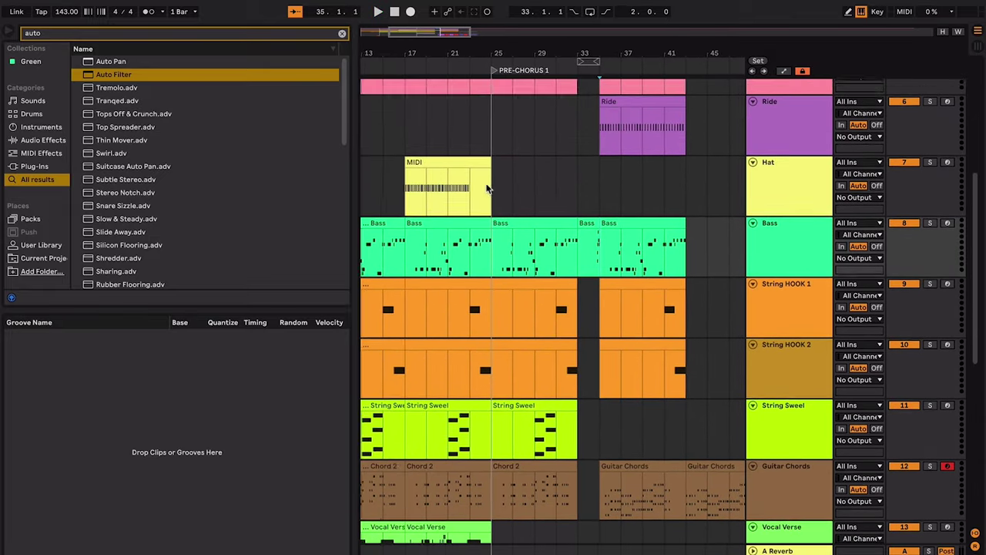
scroll(486, 188, up, 2)
scroll(505, 223, right, 2)
key(space)
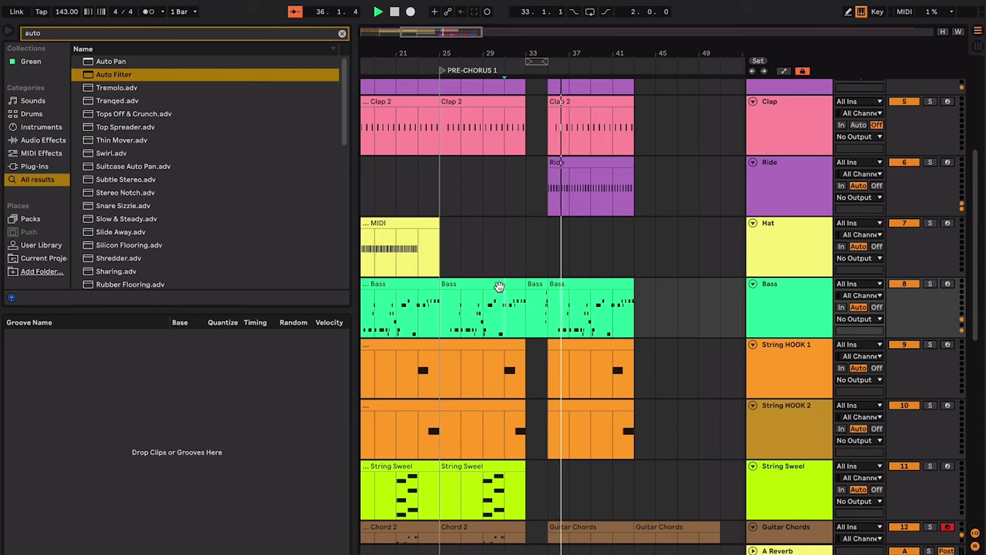
key(space)
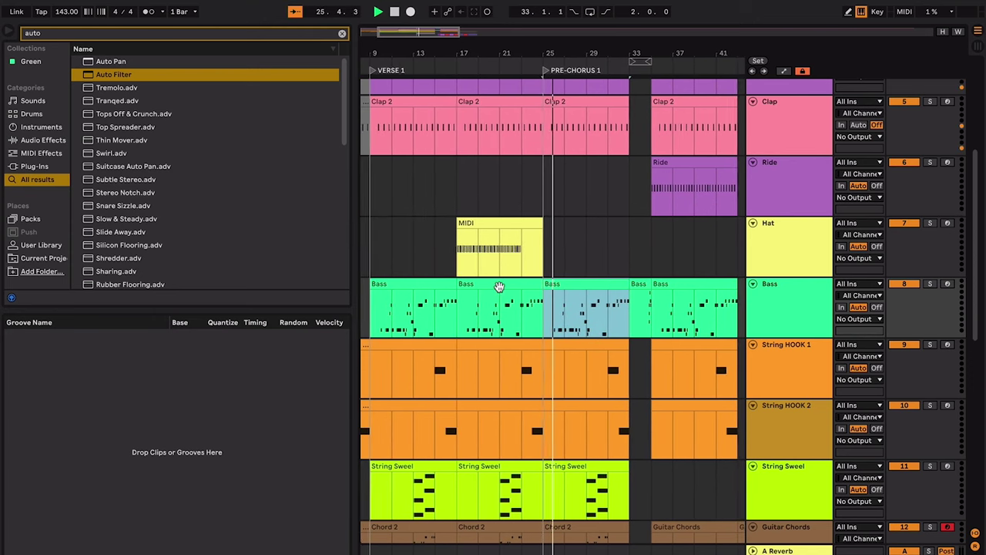
scroll(539, 296, right, 1)
key(space)
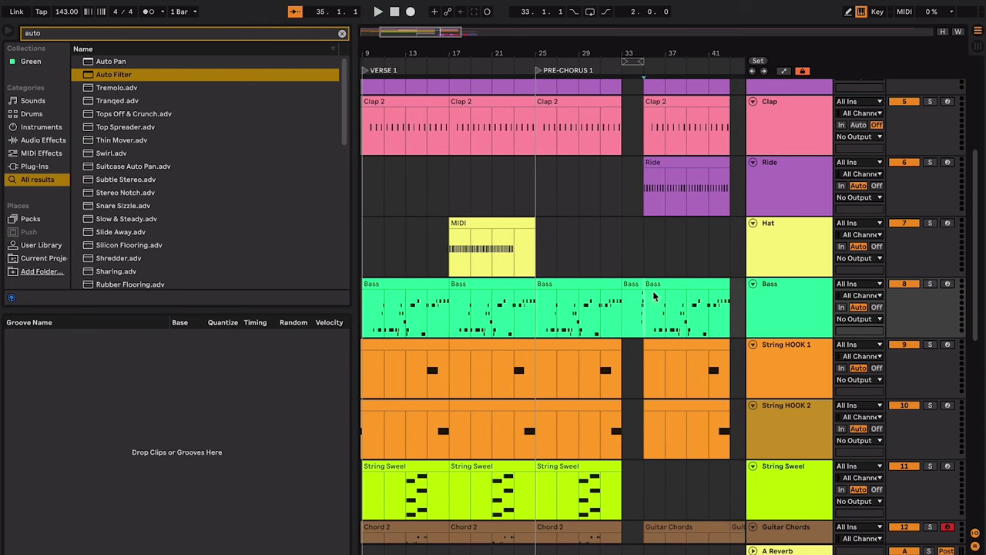
- Select the PRE-CHORUS 1 guitar chord clip at bar 25 and listen through the section
scroll(652, 285, down, 3)
click(561, 420)
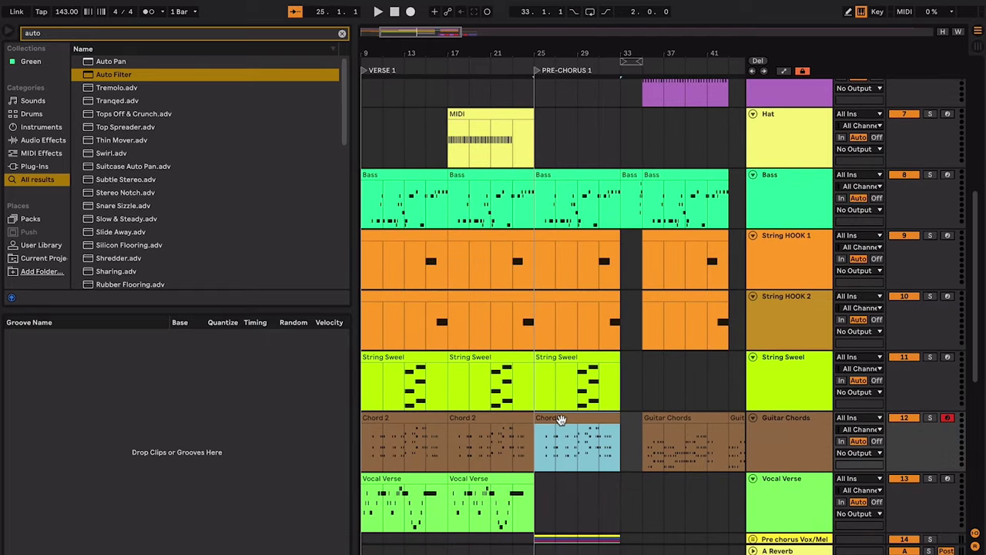
key(space)
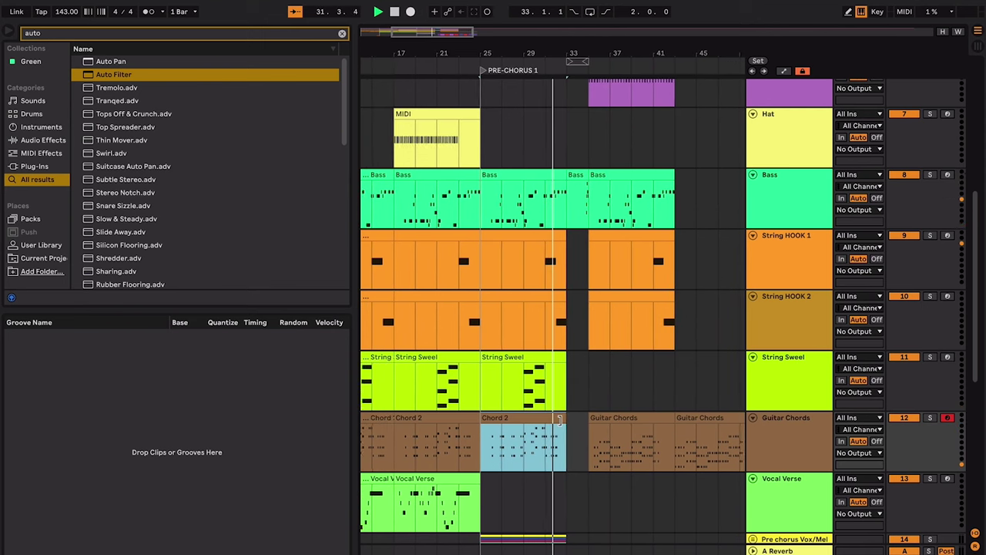
scroll(559, 420, up, 5)
- Play the chorus from bar 35 and check the guitar chords against the vocals and bass
click(577, 271)
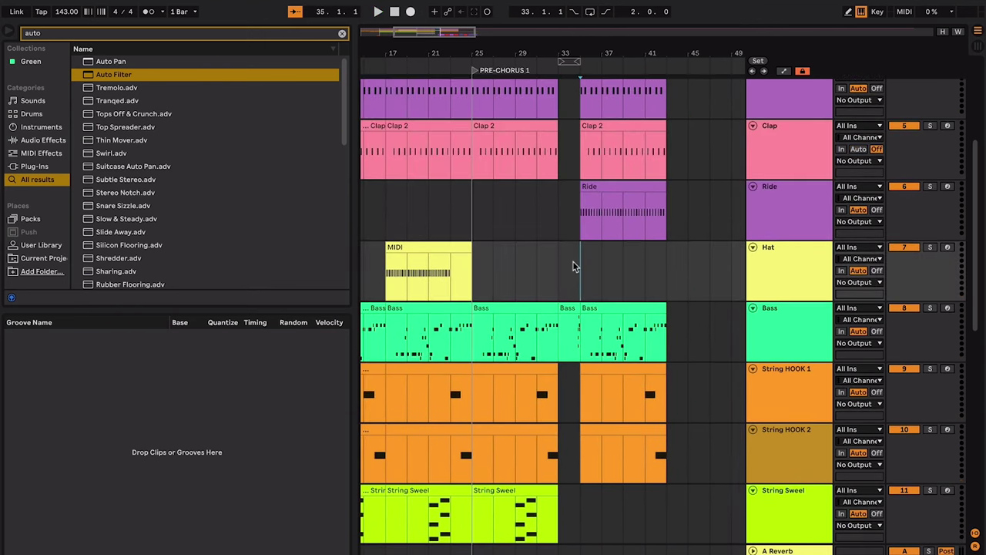
scroll(581, 250, down, 5)
scroll(582, 252, up, 6)
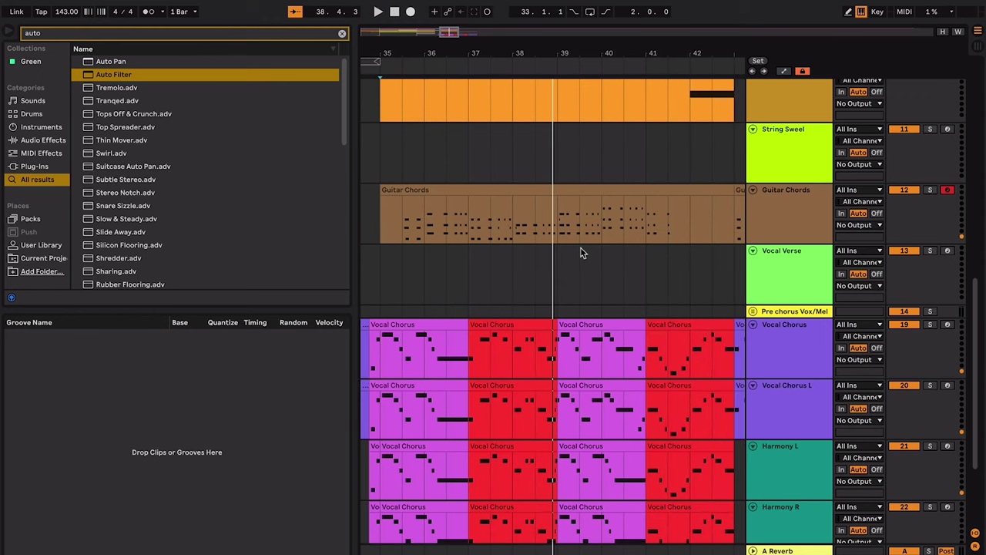
scroll(583, 250, up, 4)
key(minus)
key(minus)
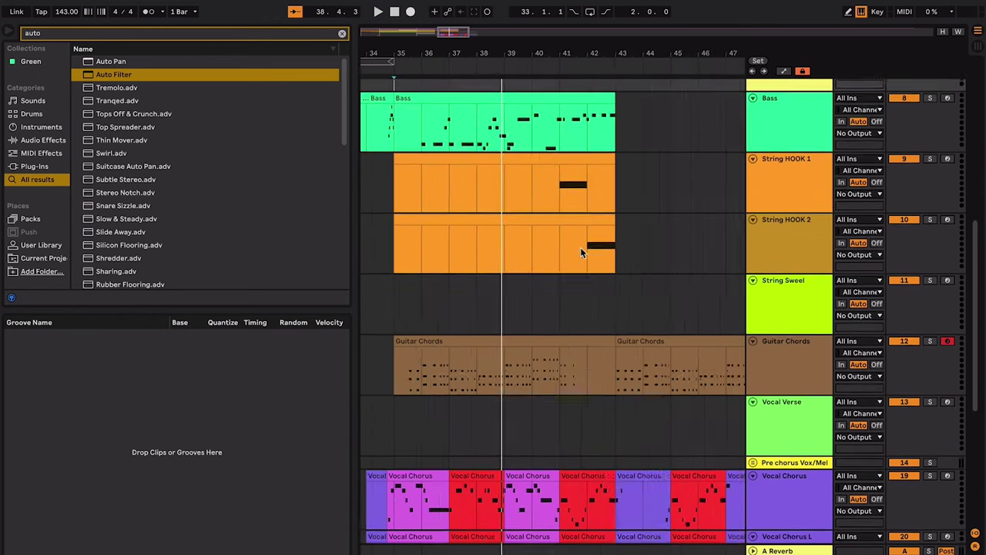
- Arm the Bass track and record a new bass line from bar 35 into bar 39, stopping there
scroll(583, 251, up, 1)
scroll(583, 251, left, 1)
right_click(418, 188)
click(422, 185)
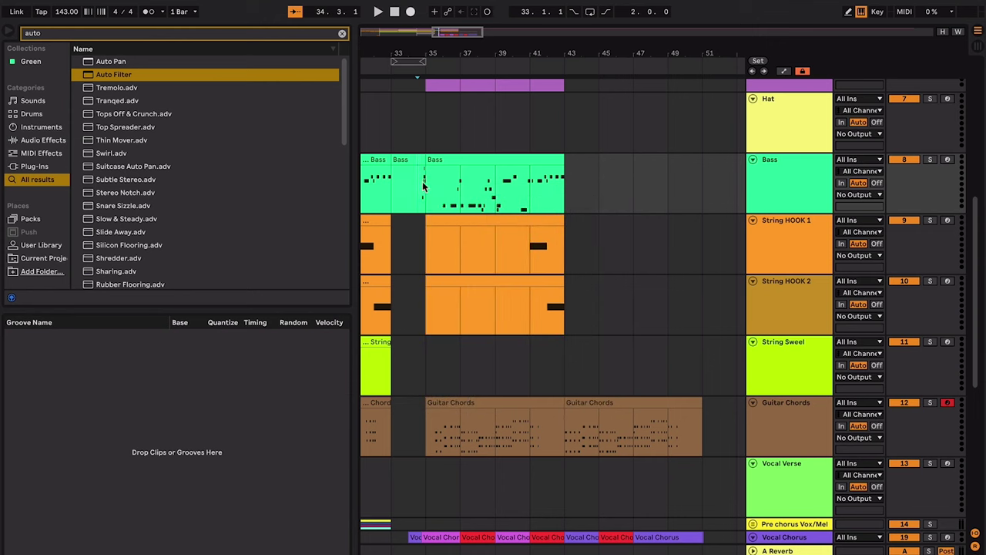
scroll(431, 185, up, 3)
scroll(431, 185, left, 2)
key(plus)
key(plus)
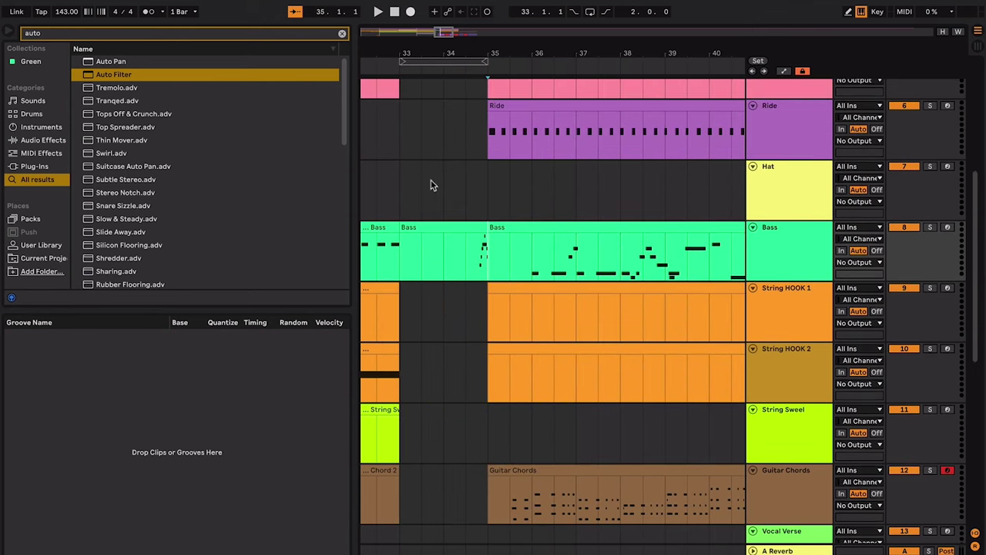
scroll(431, 185, up, 2)
scroll(859, 260, down, 1)
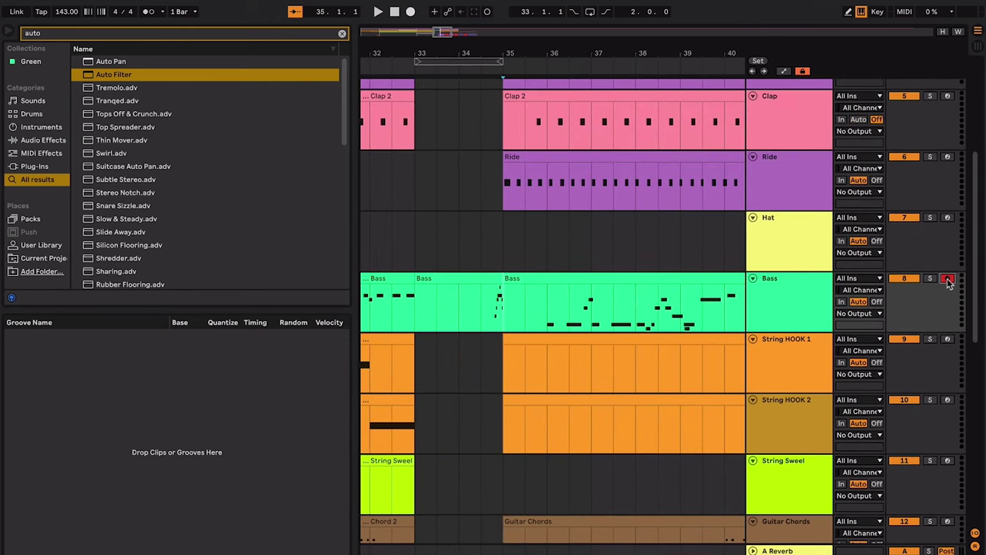
key(F9)
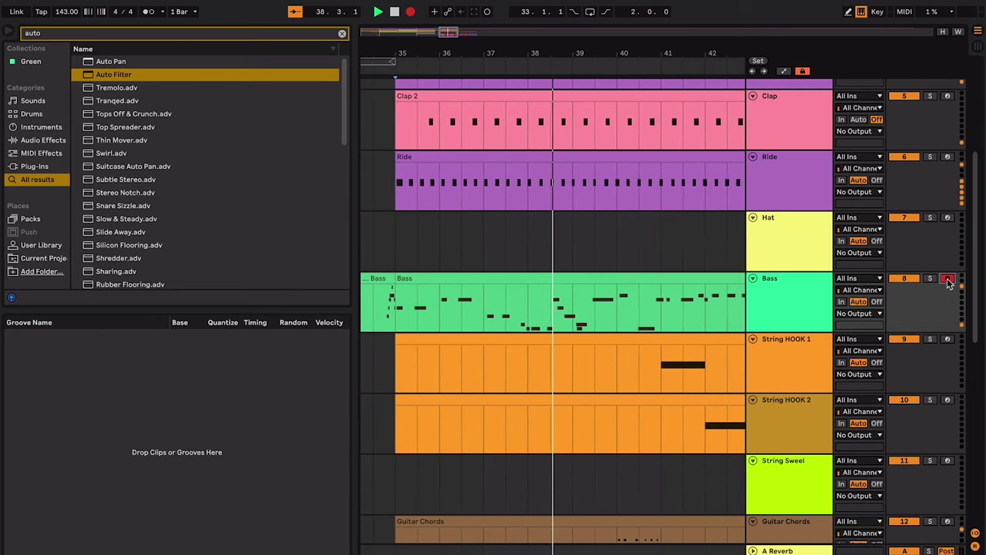
key(space)
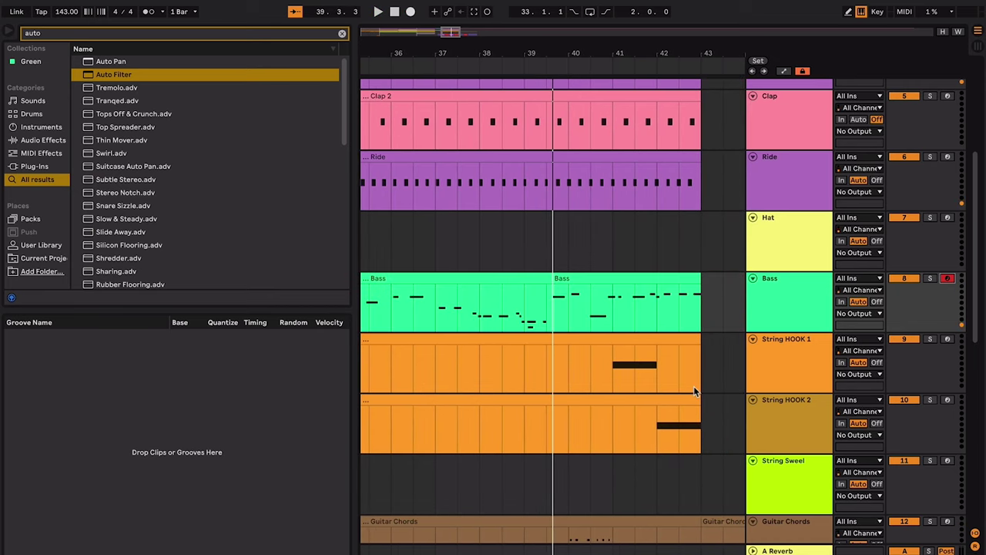
- In the Bass clip at bar 35, add short D#4 and D4 notes at the end of its second bar
click(525, 268)
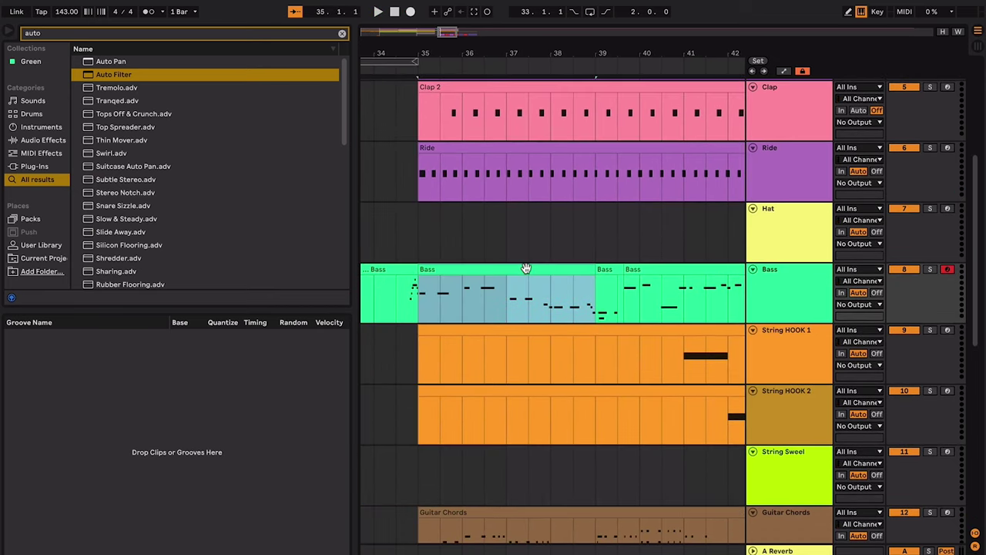
double_click(526, 268)
key(space)
double_click(486, 324)
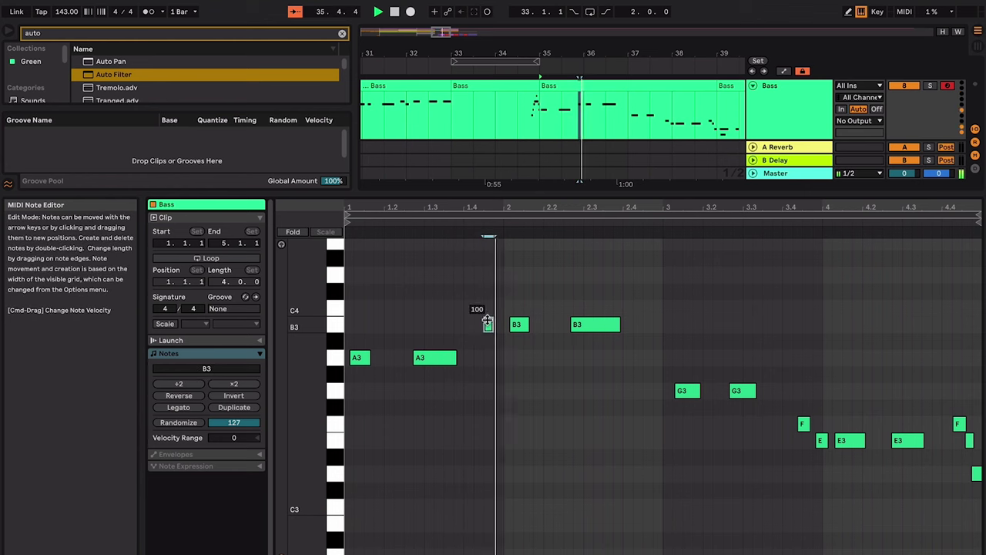
double_click(656, 275)
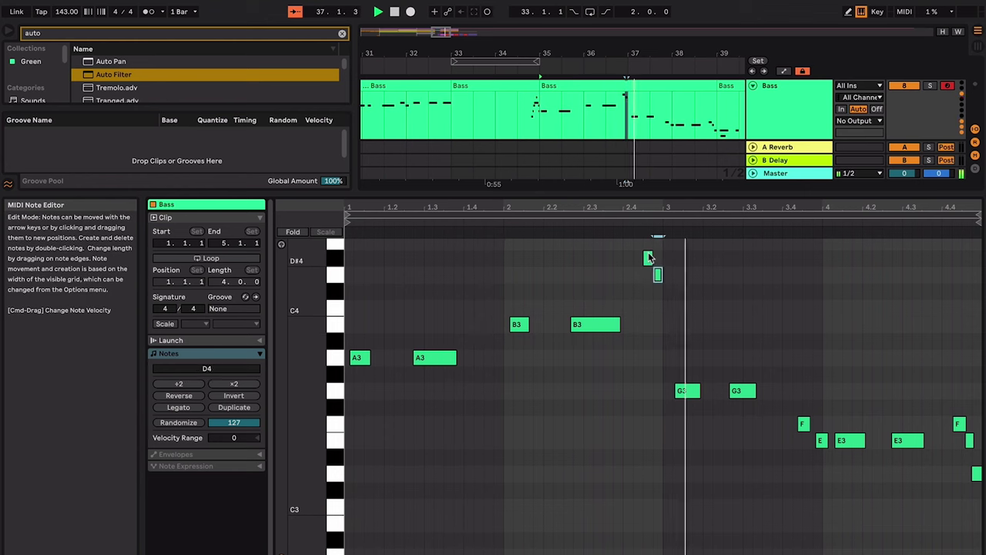
key(alt+super+l)
- Duplicate the four-bar Bass clip from bar 35 to bar 39 and consolidate both into one clip ending at bar 43
scroll(605, 236, up, 3)
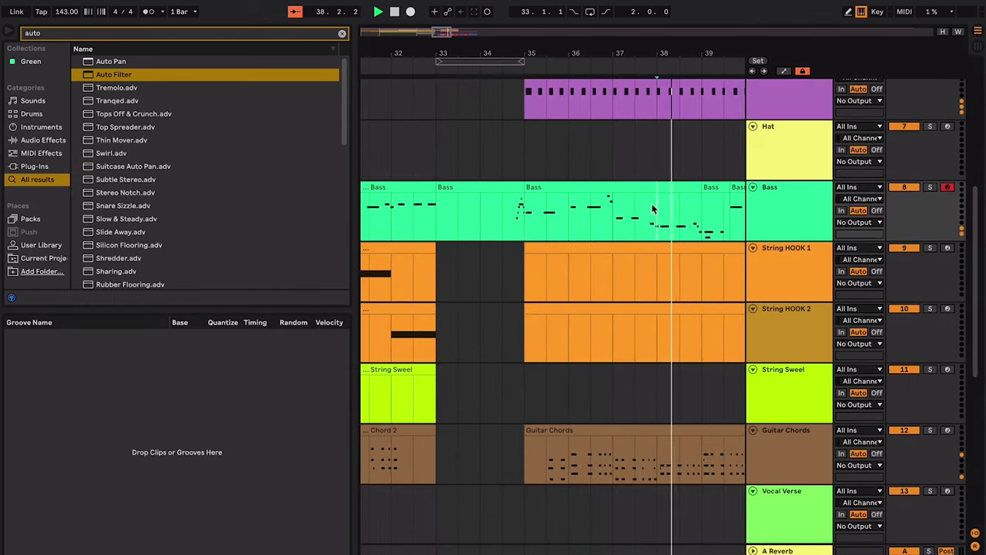
click(676, 186)
key(minus)
key(super+d)
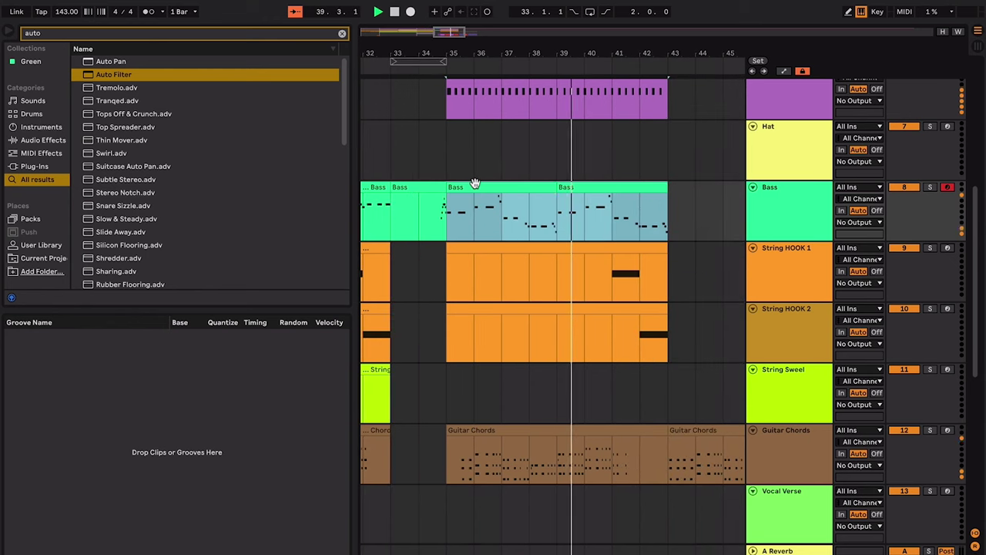
key(minus)
key(plus)
key(plus)
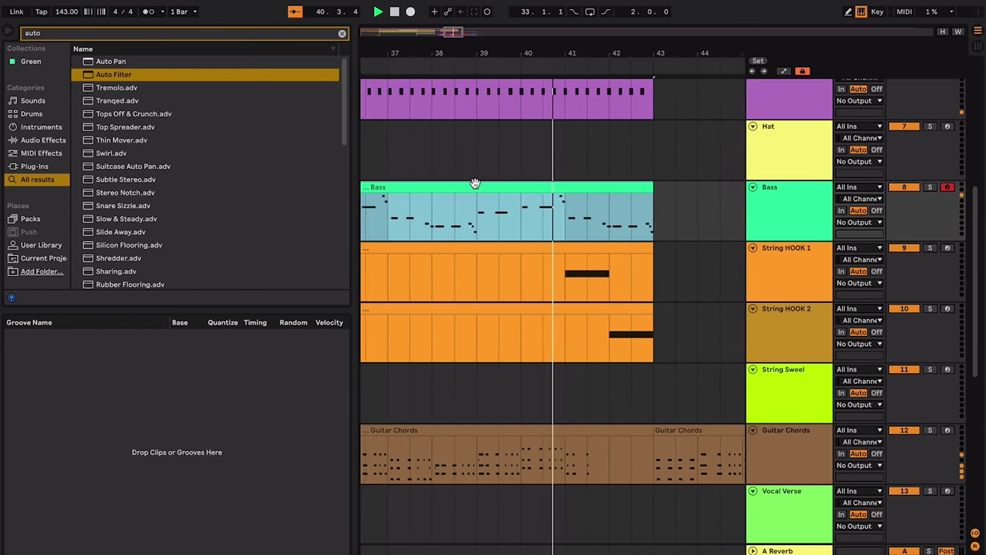
key(minus)
- Split the Bass clip at bar 41 and record a new bass line over its last two bars, up to bar 43
click(530, 222)
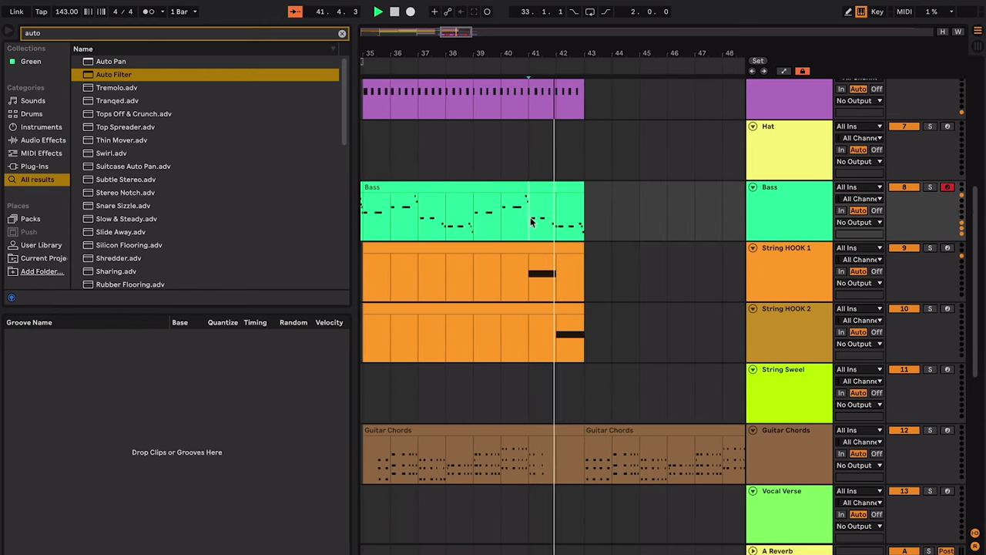
scroll(682, 405, down, 3)
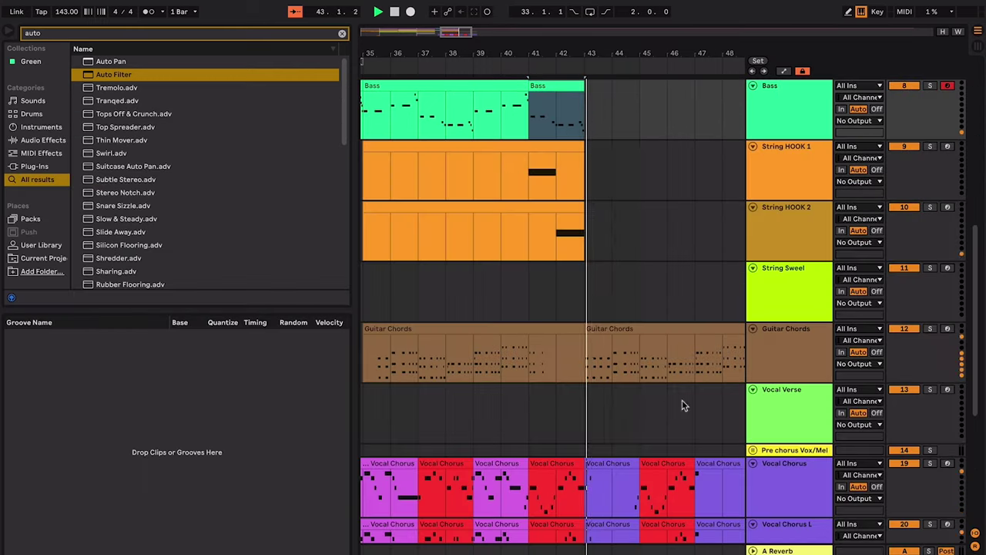
key(F9)
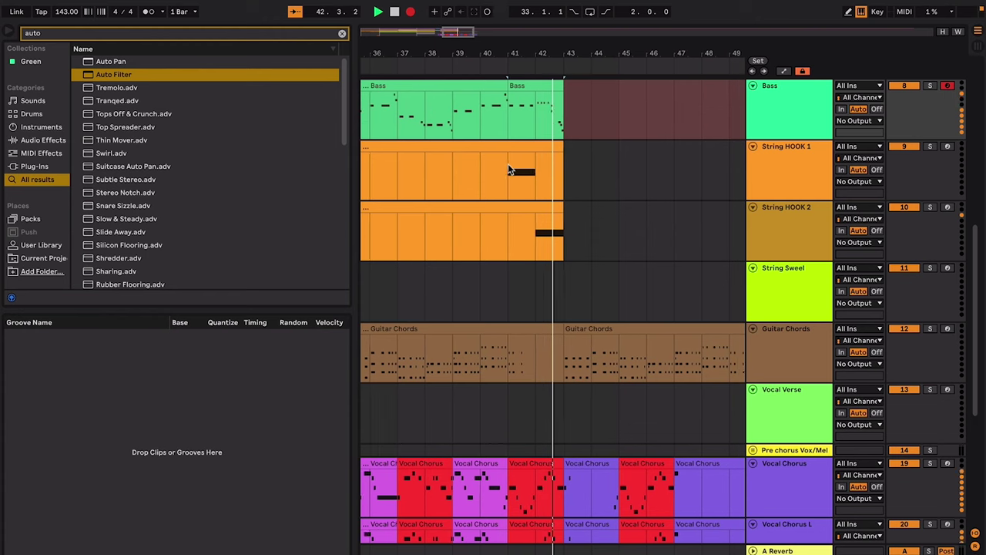
key(F9)
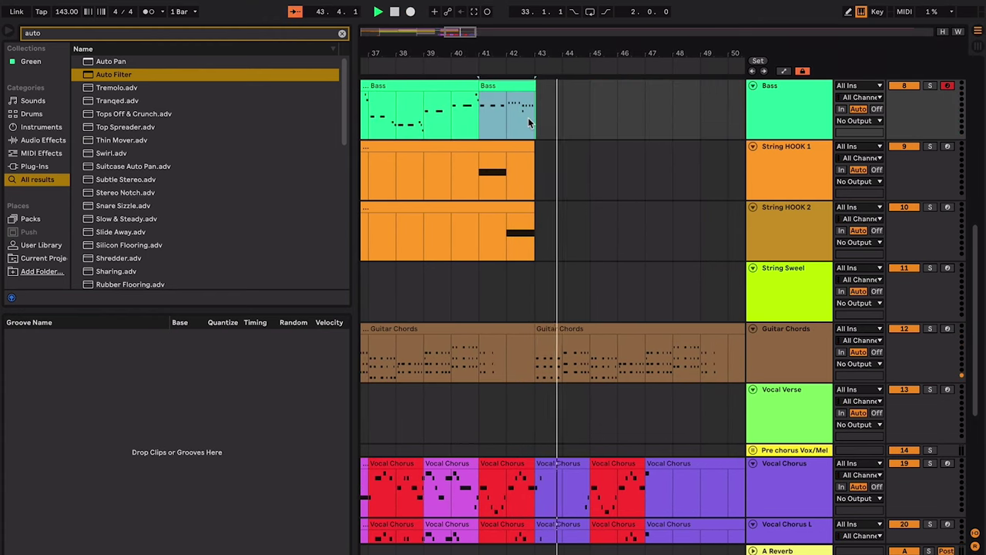
- Consolidate the Bass clips from bar 35 to 43 and duplicate the result to bar 43
scroll(527, 118, left, 3)
shift+click(544, 95)
key(ctrl+j)
key(ctrl+d)
key(minus)
key(minus)
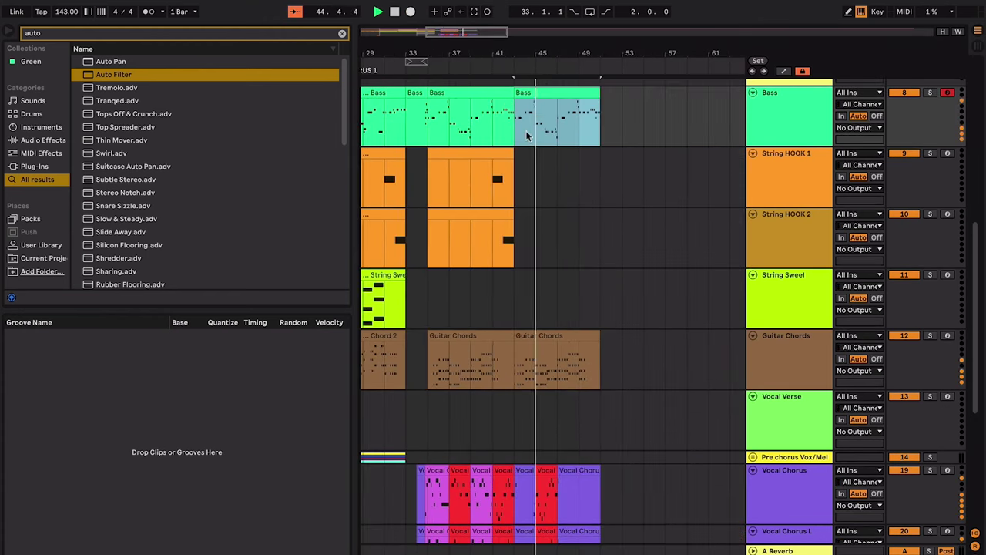
- Duplicate the chorus clips of String HOOK 1 and String HOOK 2 from bar 35 to bar 43
key(space)
click(488, 155)
shift+click(492, 210)
key(space)
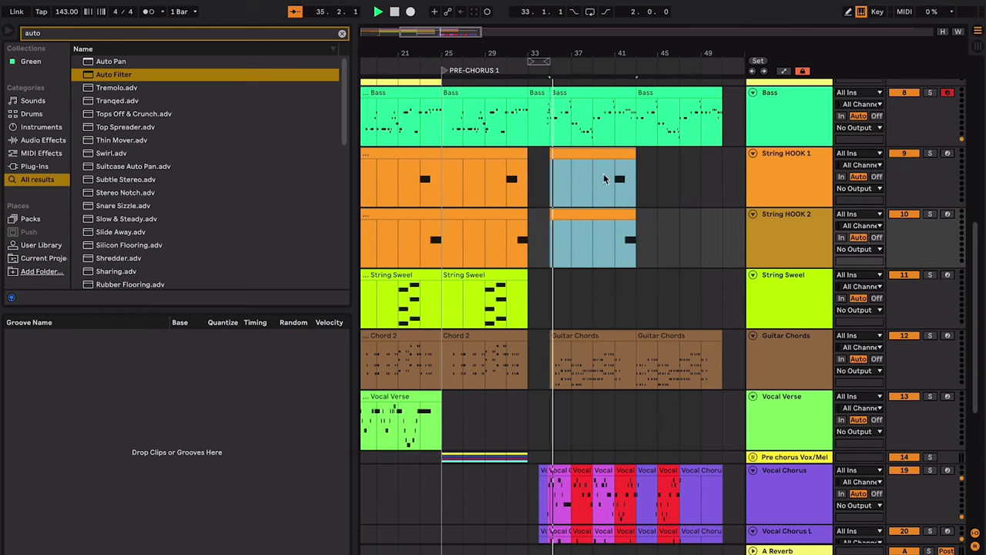
click(583, 184)
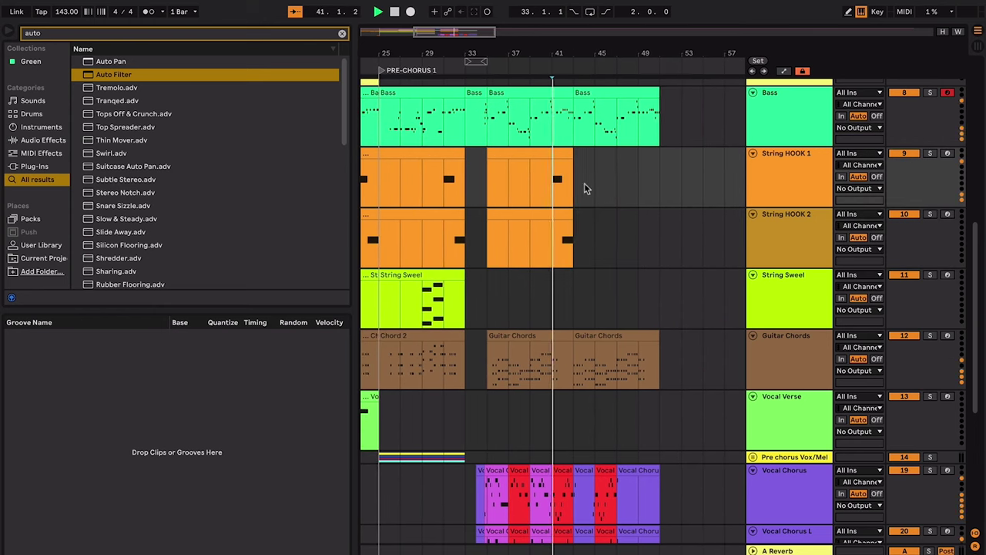
click(545, 157)
shift+click(557, 218)
key(ctrl+d)
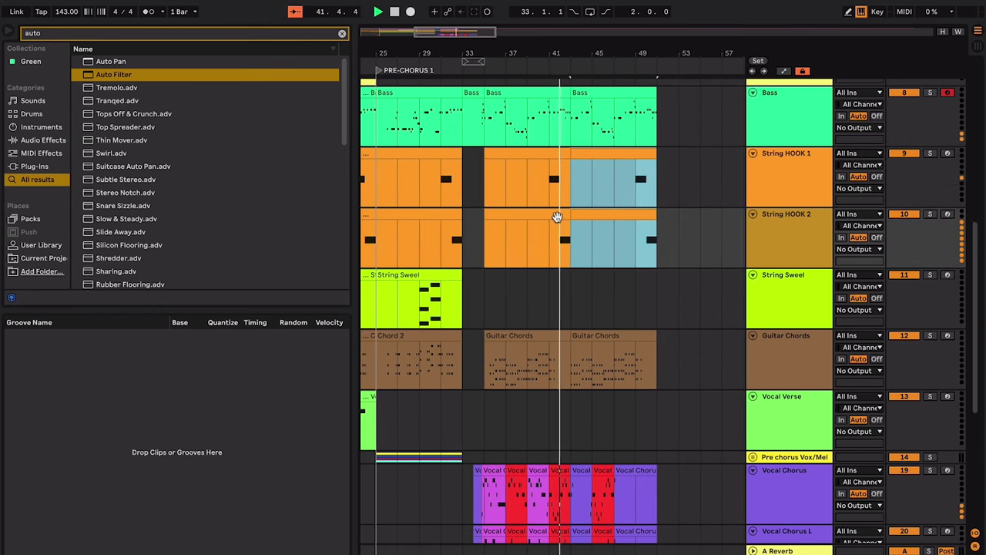
- Duplicate the Guitar Chords clip at bar 35 over the one at bar 43
scroll(559, 235, down, 2)
scroll(559, 235, left, 1)
click(564, 284)
scroll(565, 285, left, 1)
scroll(564, 285, down, 1)
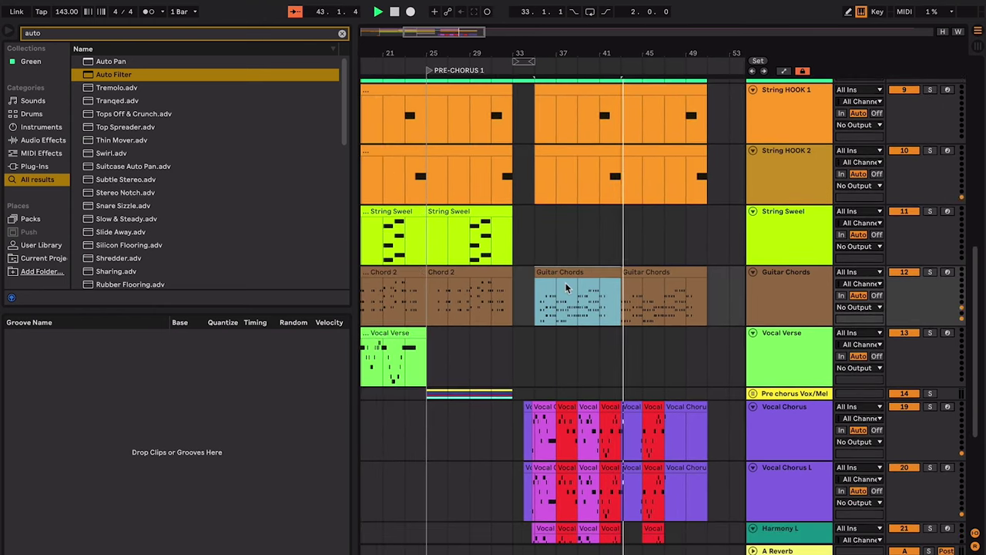
key(ctrl+d)
scroll(564, 282, up, 1)
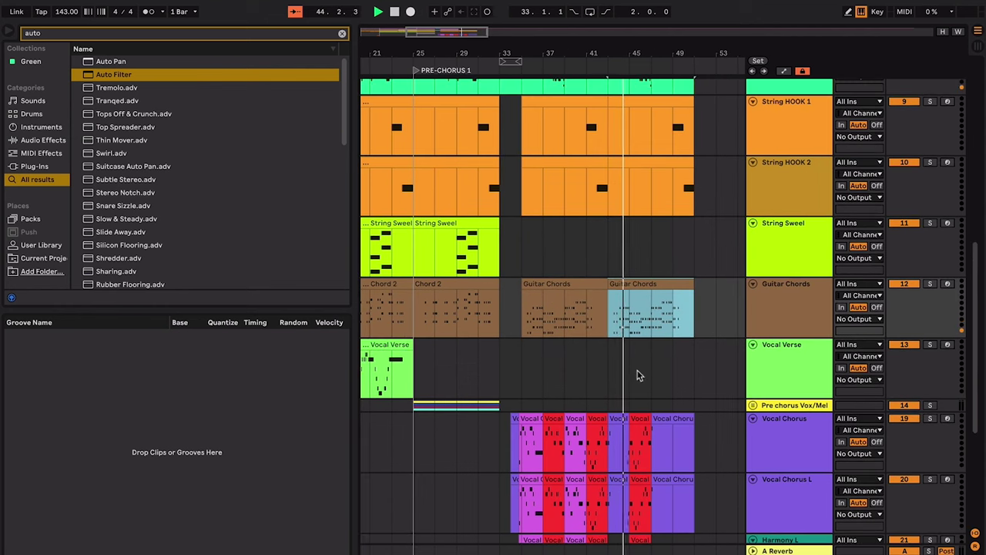
- Group the chorus vocal and harmony tracks, from Vocal Chorus through Vocal Chorus R
click(630, 373)
scroll(775, 423, down, 4)
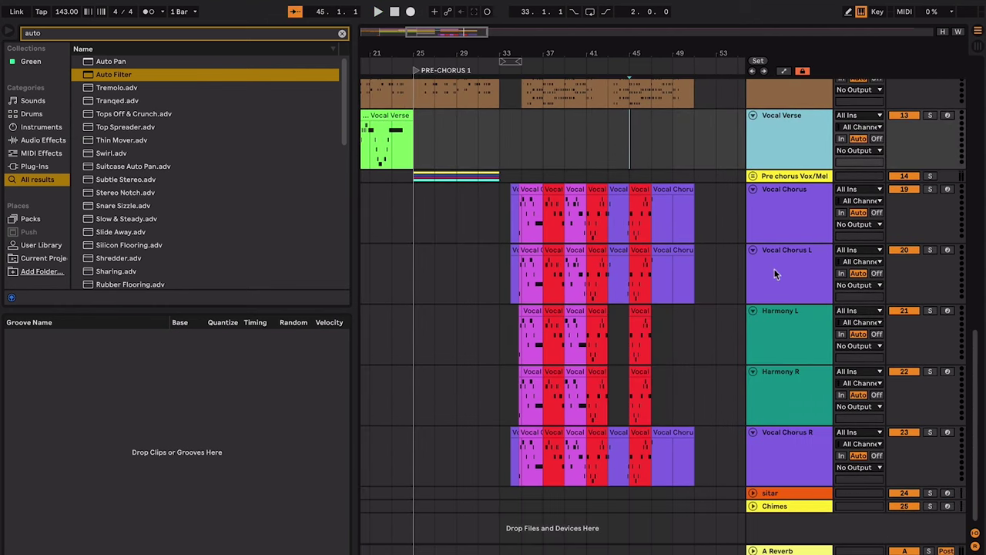
click(794, 193)
shift+click(798, 457)
key(ctrl+g)
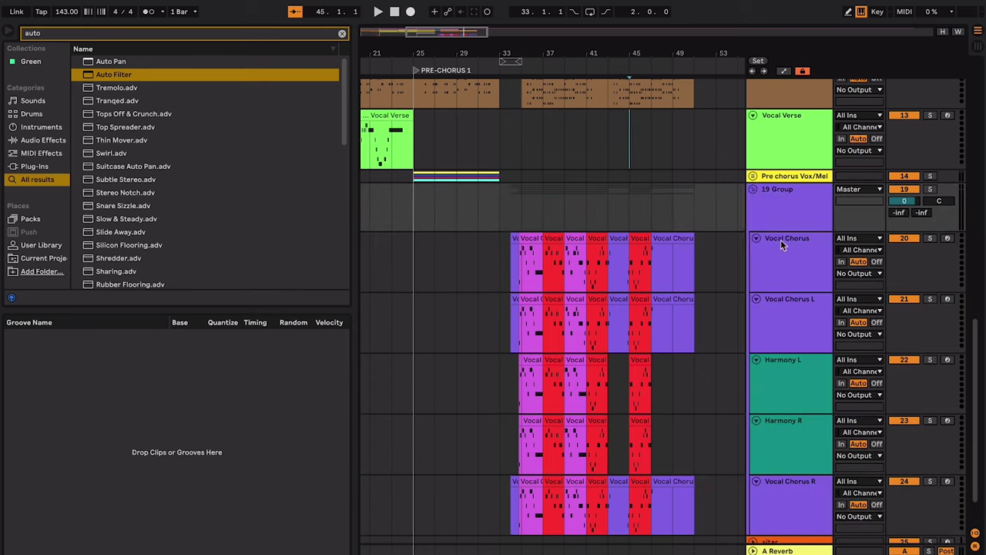
- Name the new track group Vocal Chorus and collapse it
text(Vocal)
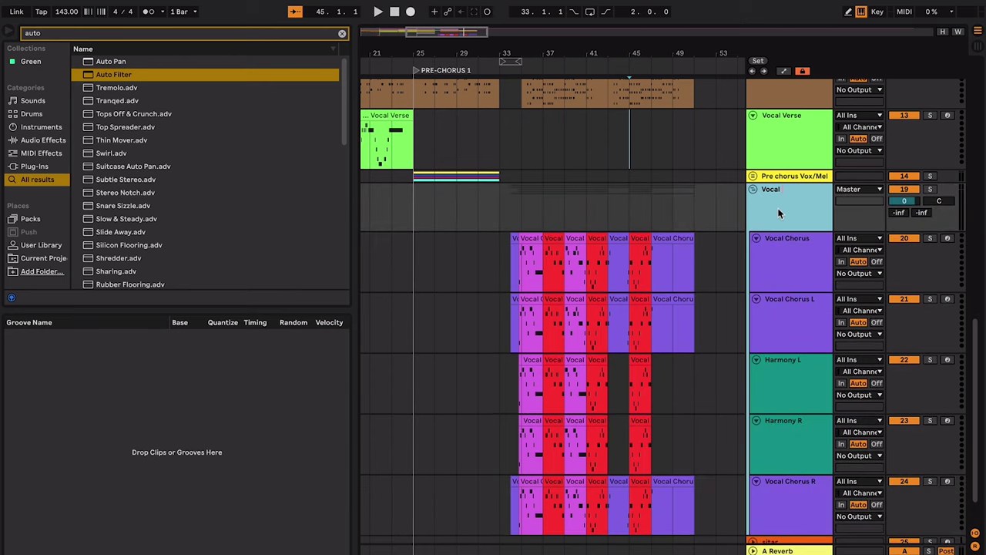
key(ctrl+a)
text(C)
key(ctrl+a)
text(horus)
key(Return)
click(751, 190)
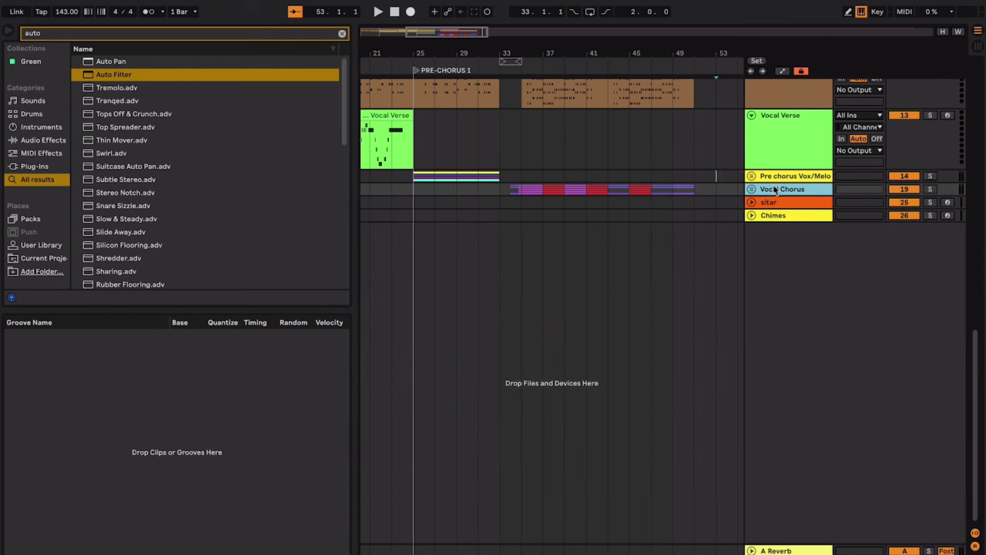
- Insert a MIDI track named Guitar below the Vocal Chorus group and record its part from bar 43 into bar 49
key(ctrl+shift+t)
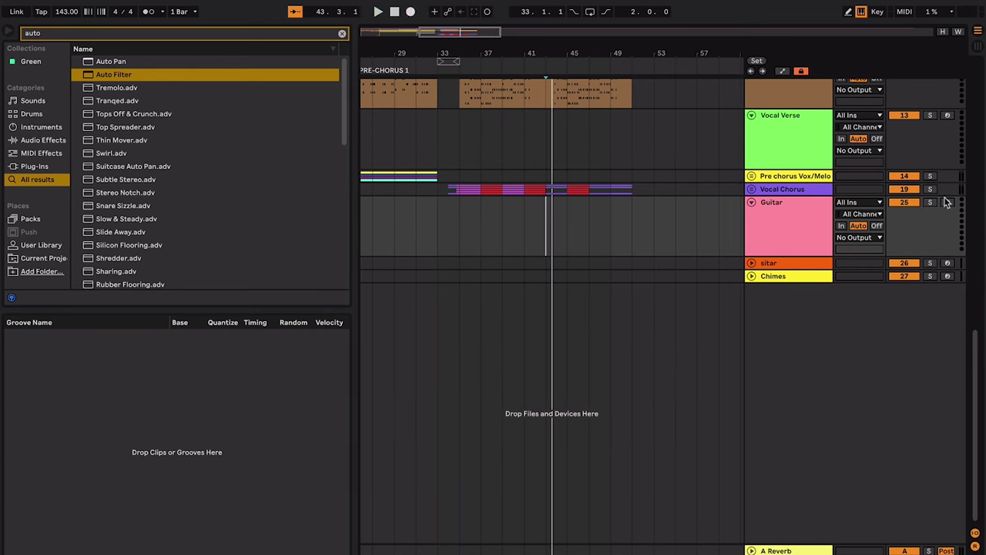
click(947, 201)
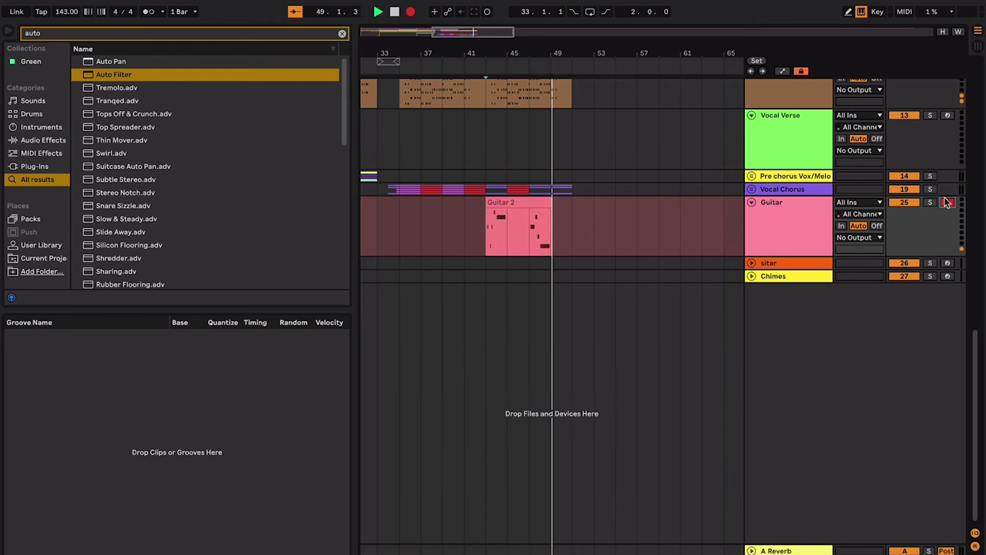
key(F9)
- Record the rest of the Guitar part from just after bar 49 up to bar 51
click(567, 211)
scroll(568, 211, up, 5)
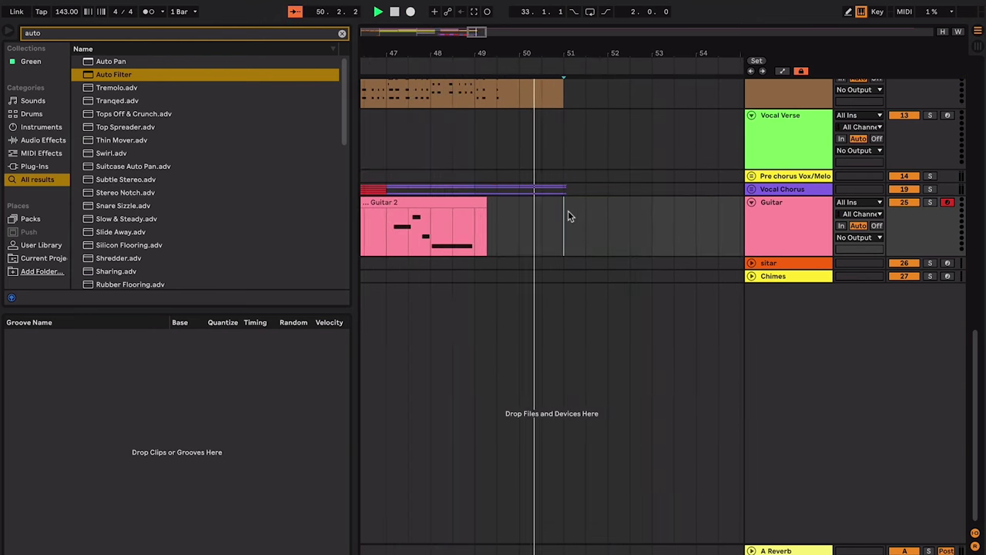
scroll(567, 211, left, 1)
click(530, 225)
click(530, 225)
key(F9)
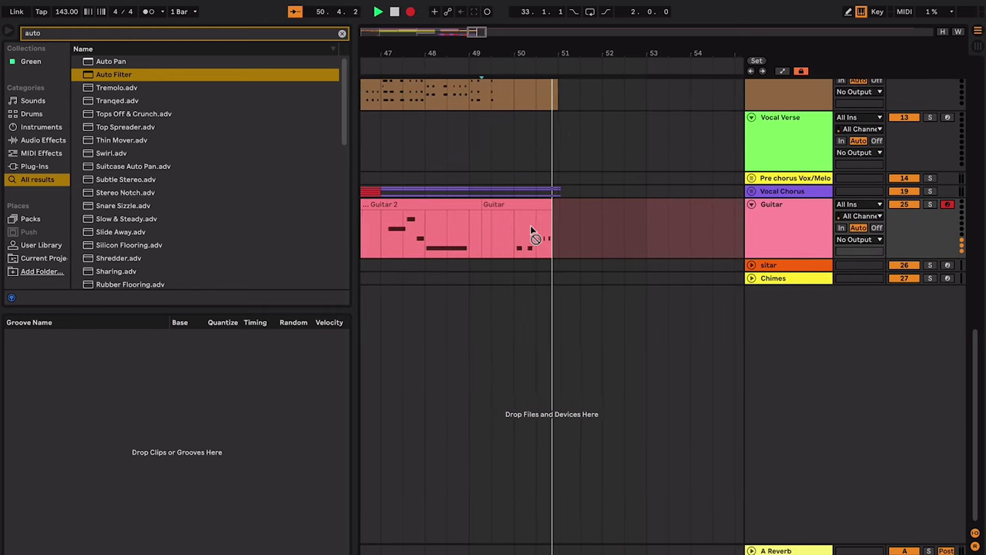
key(F9)
- Consolidate the two Guitar clips into one clip from bar 43 to bar 51 and stop playback
scroll(530, 224, down, 5)
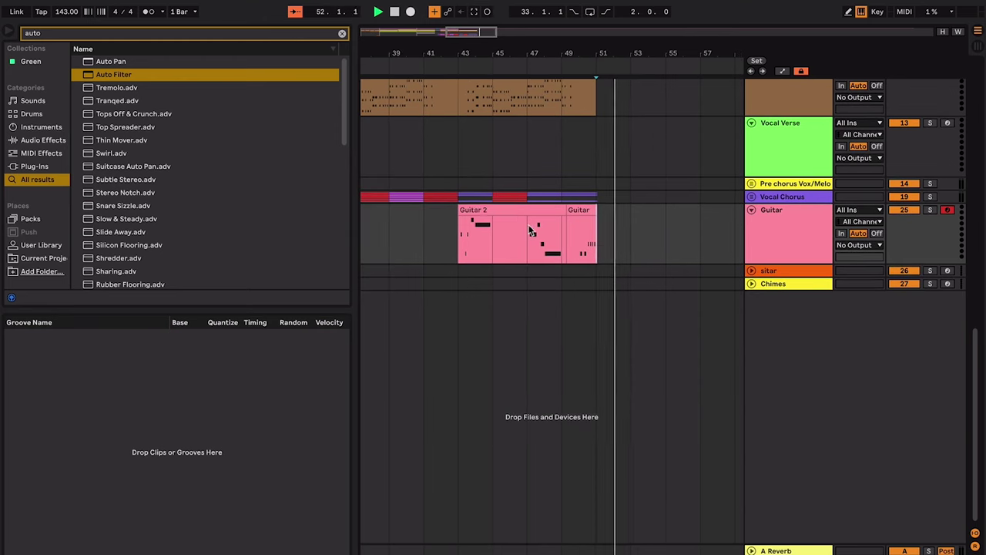
click(479, 206)
scroll(481, 208, left, 2)
scroll(481, 210, up, 1)
key(minus)
key(minus)
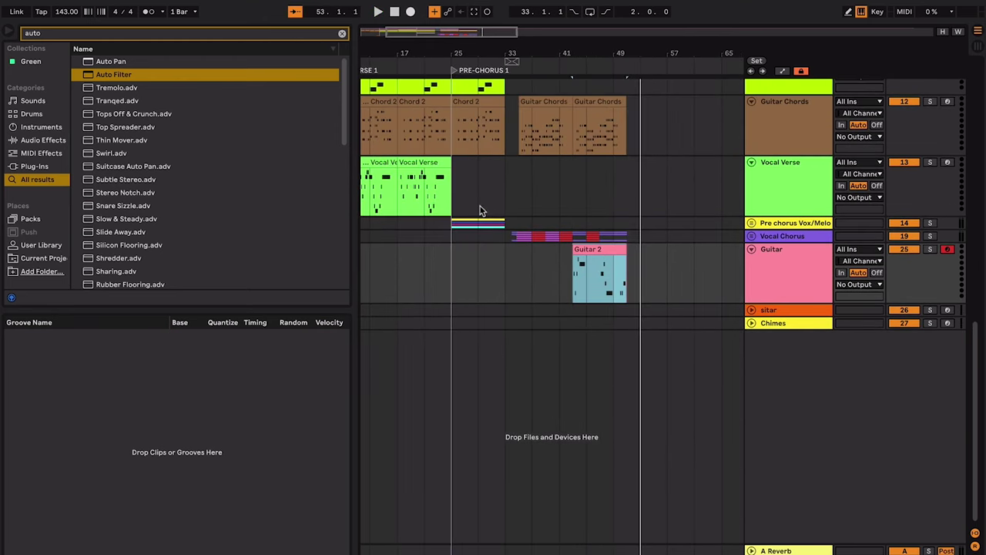
key(space)
- Add a locator named Chorus 1 at the start of the chorus, near bar 35
click(480, 210)
scroll(481, 209, up, 10)
scroll(479, 209, up, 1)
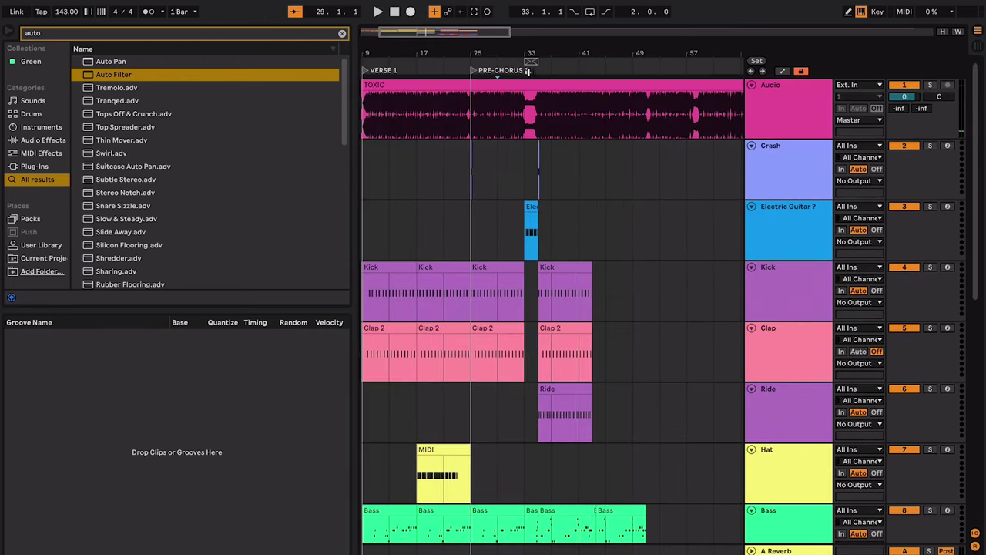
scroll(528, 70, up, 5)
right_click(603, 71)
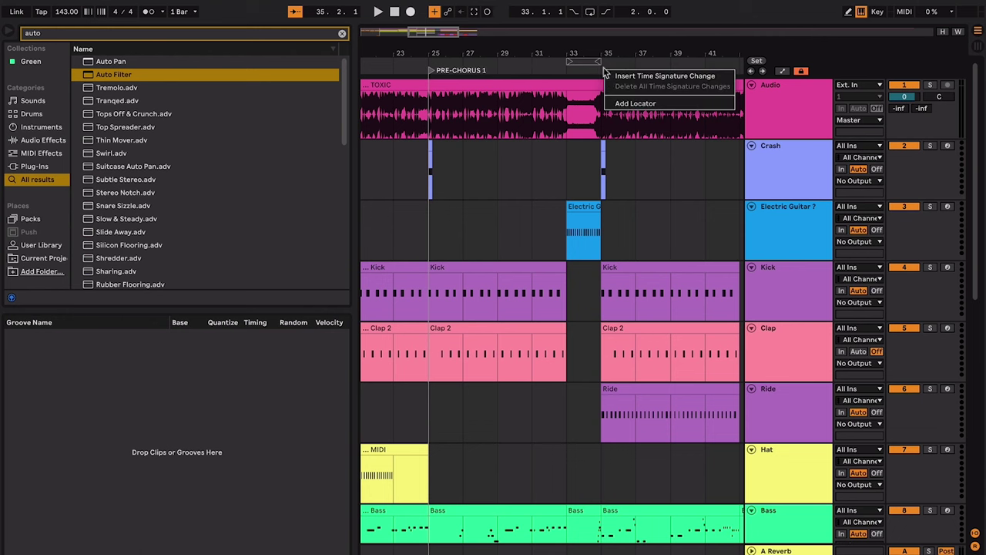
click(636, 103)
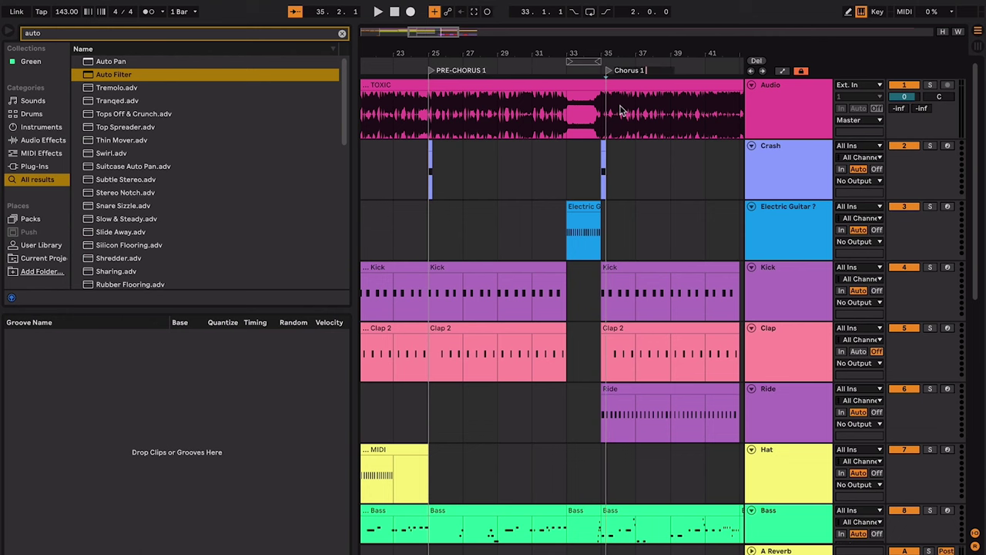
click(619, 115)
- Duplicate the chorus Kick, Clap and Ride clips from bar 35 to bar 43
scroll(620, 115, down, 7)
click(560, 255)
scroll(560, 255, up, 5)
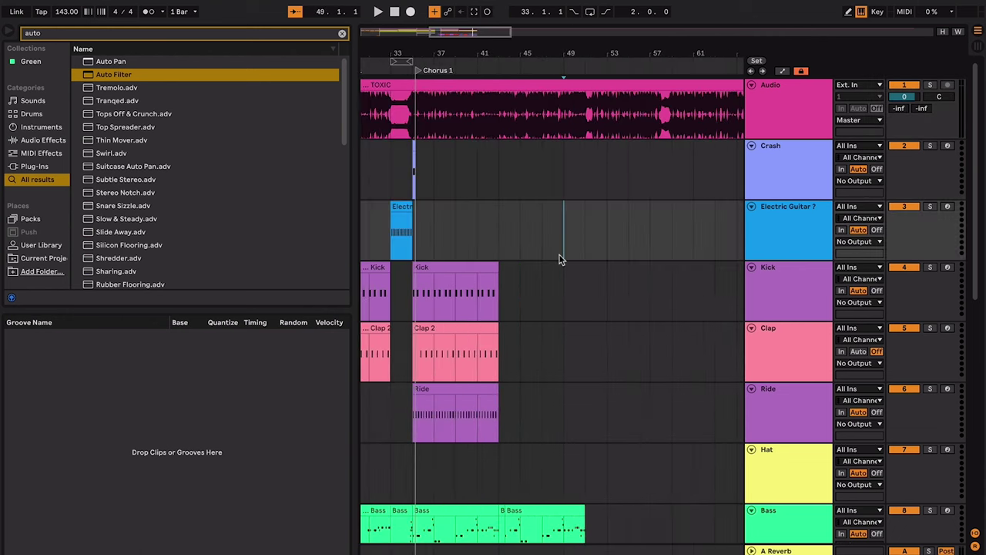
key(plus)
scroll(561, 258, down, 1)
scroll(560, 258, left, 2)
click(516, 272)
key(space)
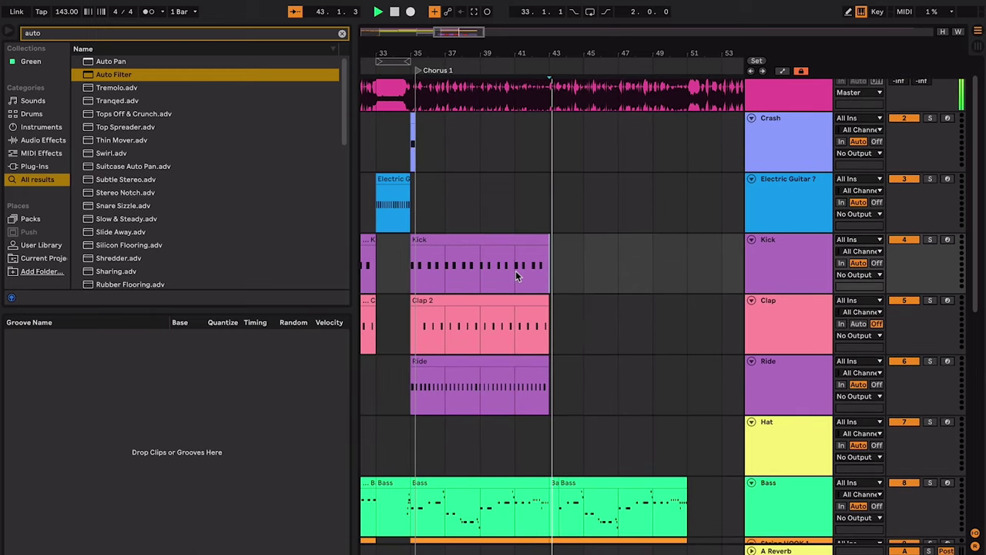
click(515, 276)
shift+click(515, 372)
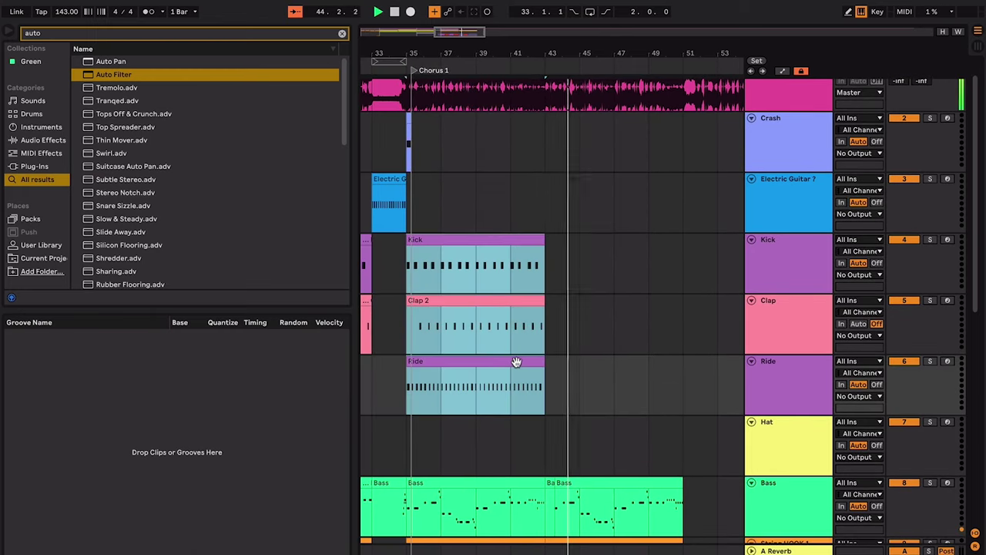
key(ctrl+d)
- Delete the duplicated Ride clip at bar 43
scroll(516, 361, down, 2)
click(573, 309)
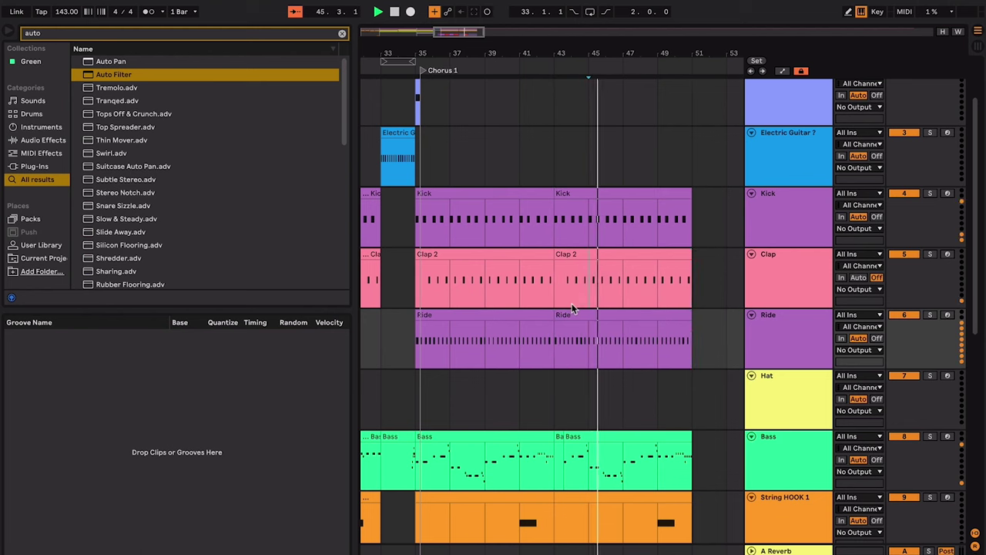
click(572, 312)
key(Delete)
- Split off the last half bar of claps before bar 43 and duplicate it into the start of bar 43
click(529, 282)
key(space)
key(space)
key(plus)
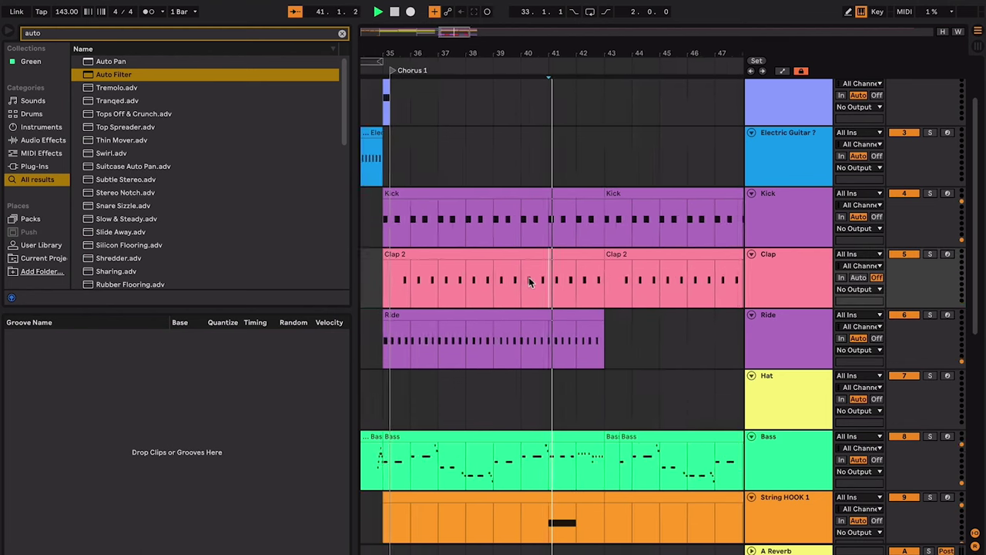
scroll(529, 282, up, 4)
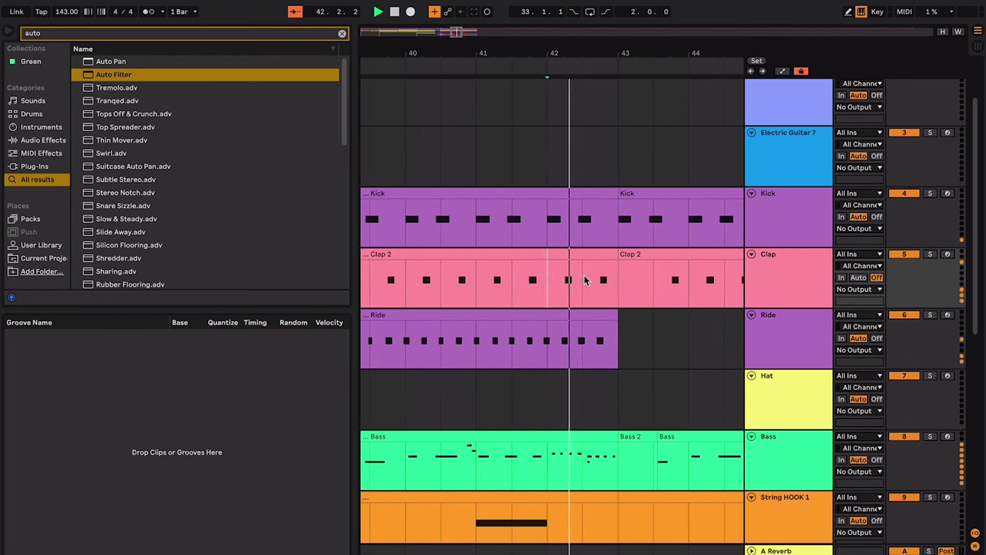
drag(585, 280, 614, 275)
key(ctrl+e)
key(ctrl+d)
key(minus)
key(minus)
key(minus)
key(minus)
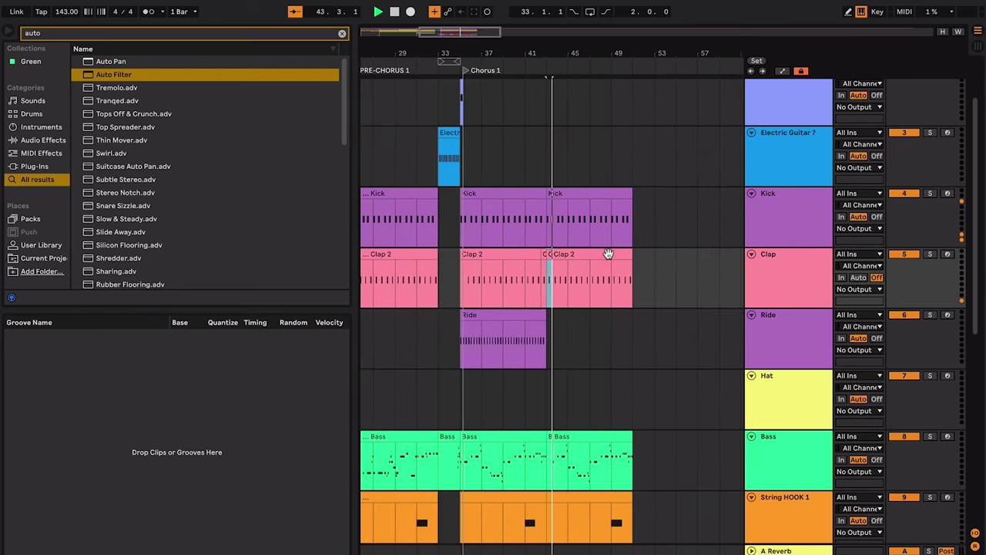
- Split the second chorus Guitar Chords clip at bar 49 and select its closing two-bar segment
scroll(608, 253, down, 5)
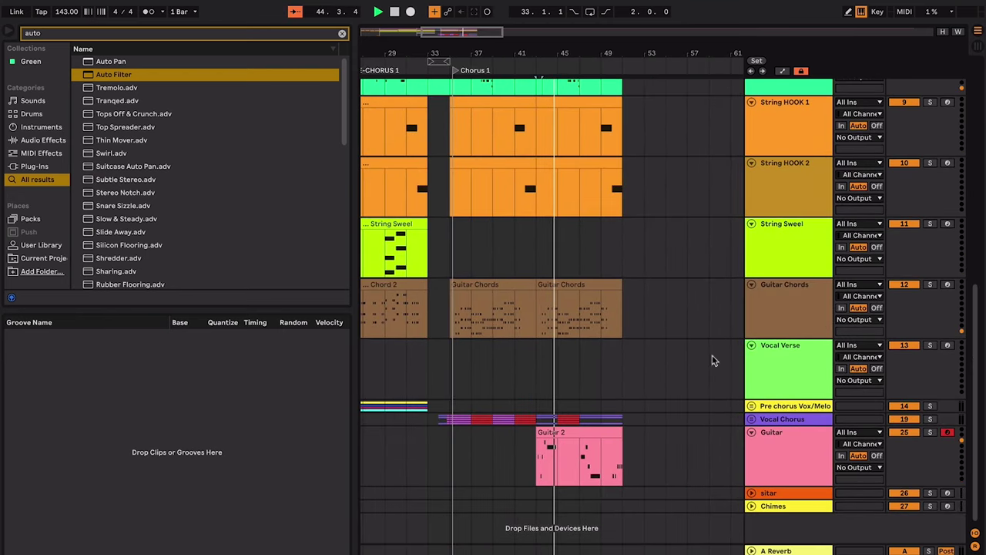
click(549, 282)
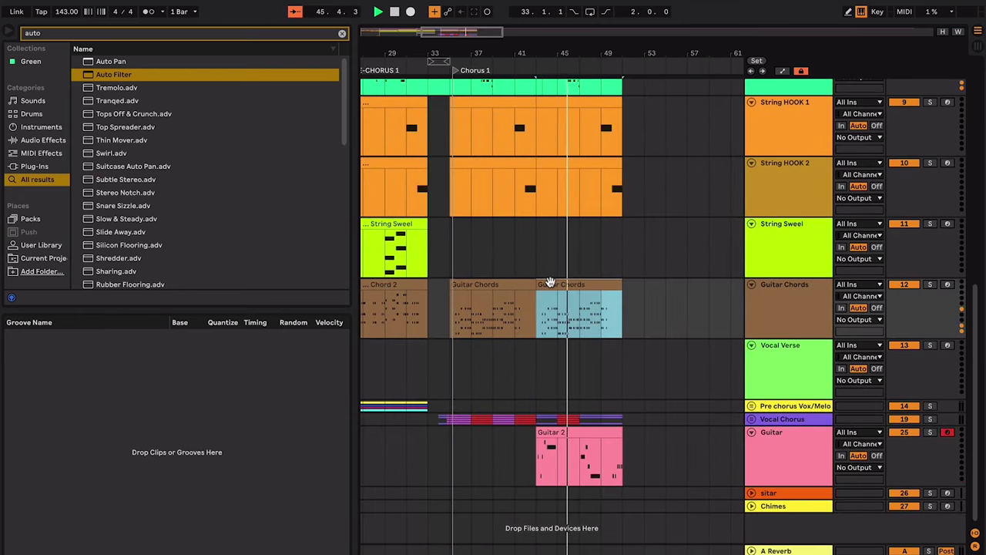
key(z)
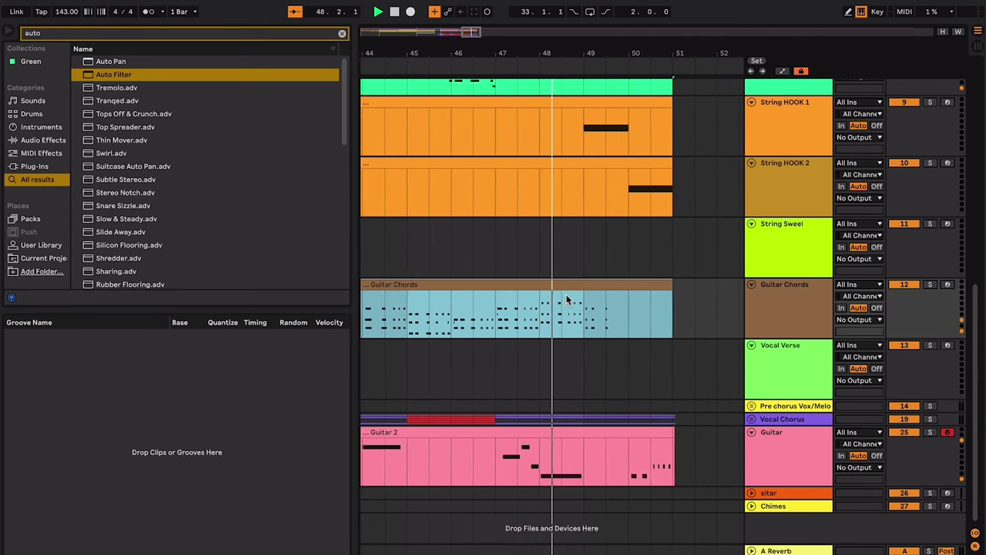
key(minus)
click(562, 297)
key(super+e)
click(571, 283)
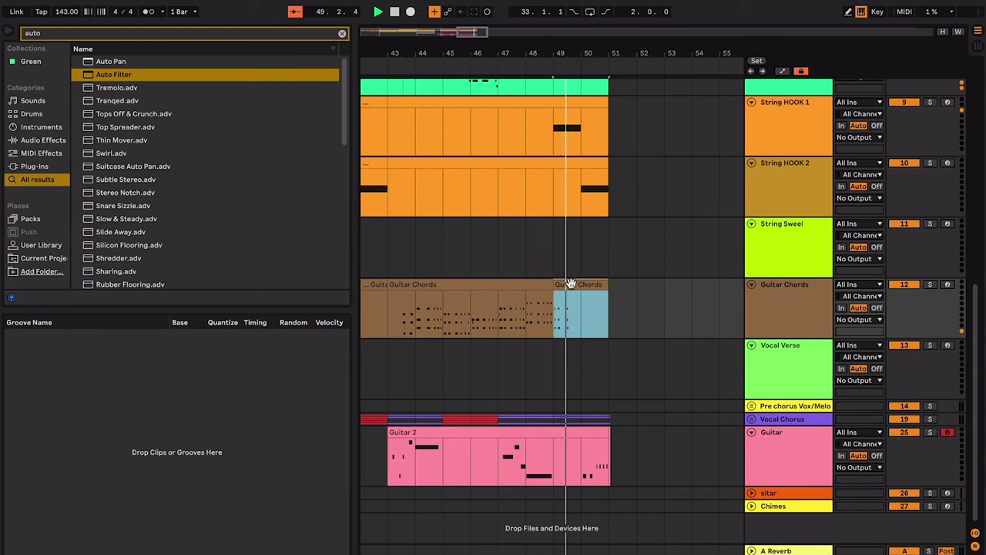
key(Delete)
key(minus)
key(plus)
key(plus)
key(super+z)
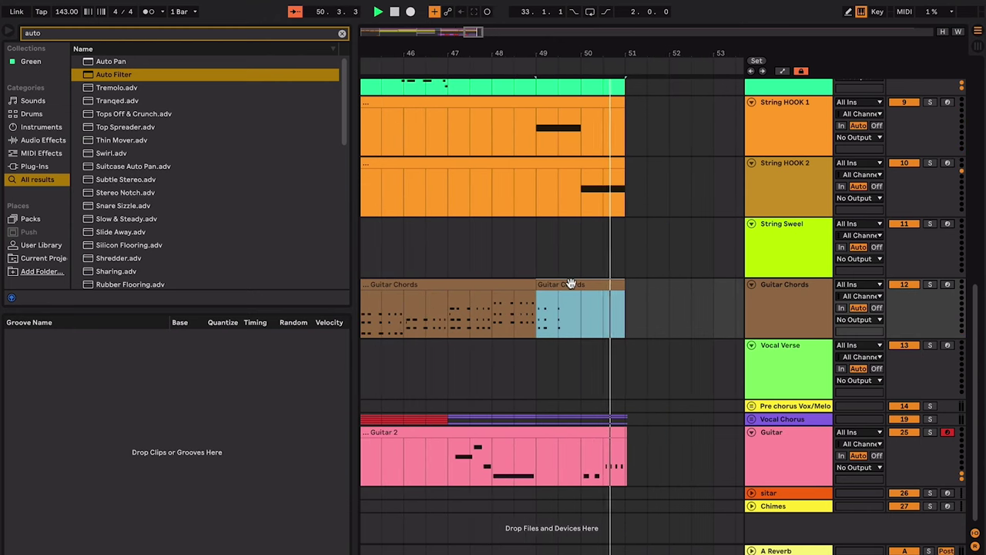
scroll(571, 283, left, 2)
- Arm the Guitar Chords track and record new chords into the closing segment from bar 49 to bar 51
key(space)
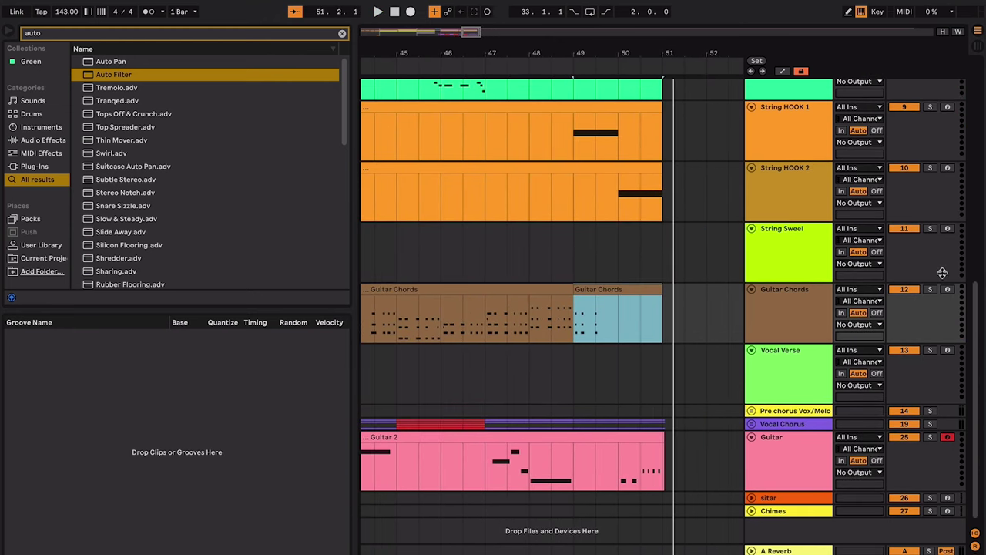
click(947, 289)
key(space)
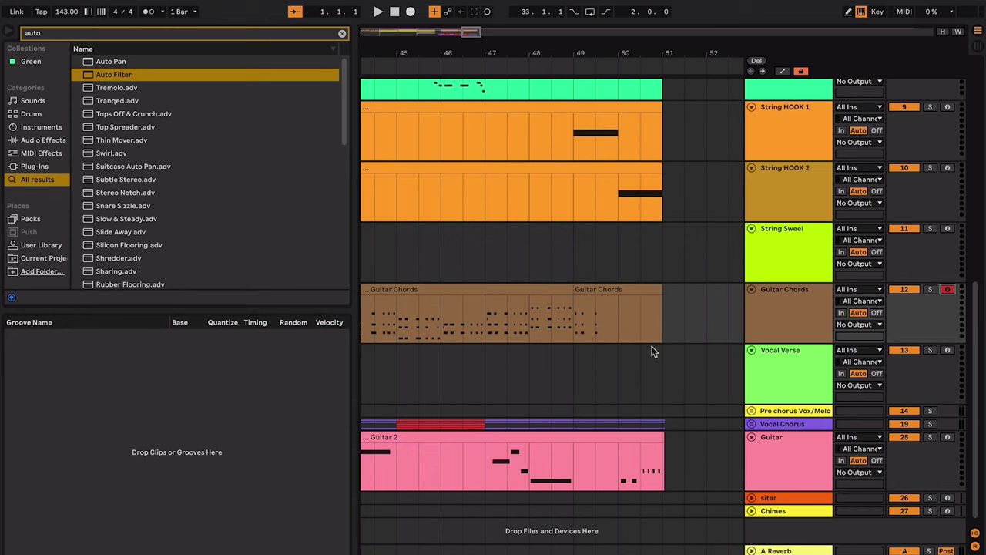
key(F9)
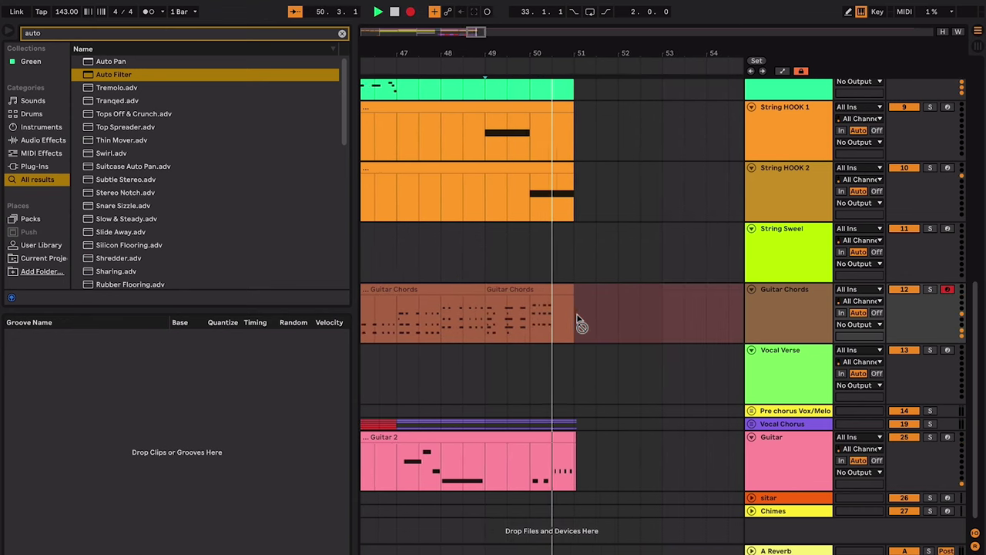
key(space)
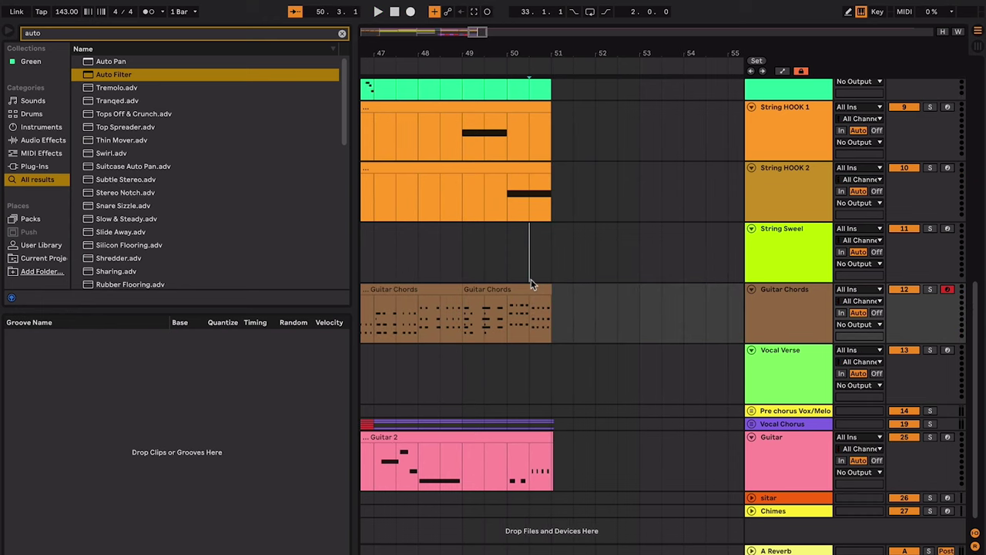
- Delete the leftover A3, F3 and D3 notes from the first bar of the Guitar Chords clip at bar 49
double_click(531, 287)
drag(542, 367, 315, 379)
key(Delete)
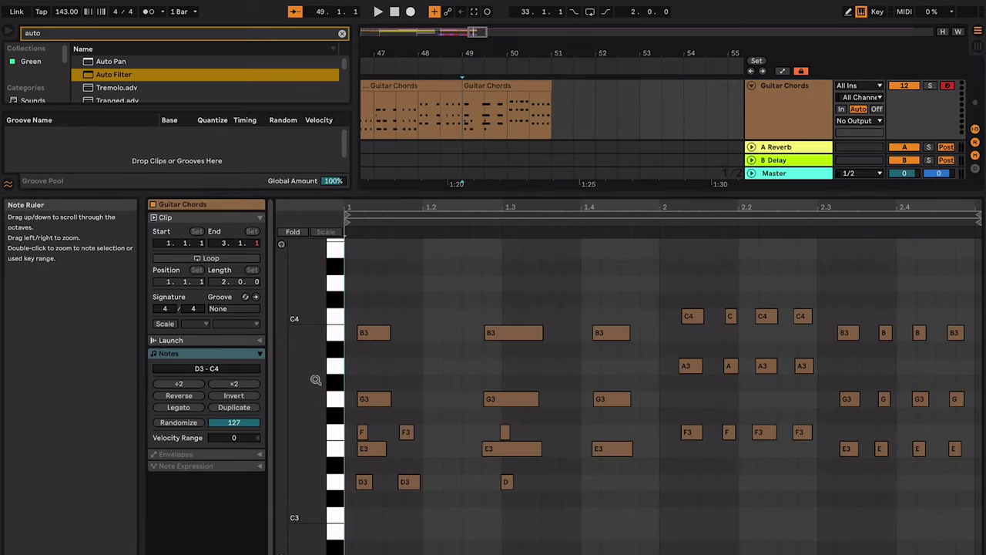
drag(520, 413, 334, 440)
key(Delete)
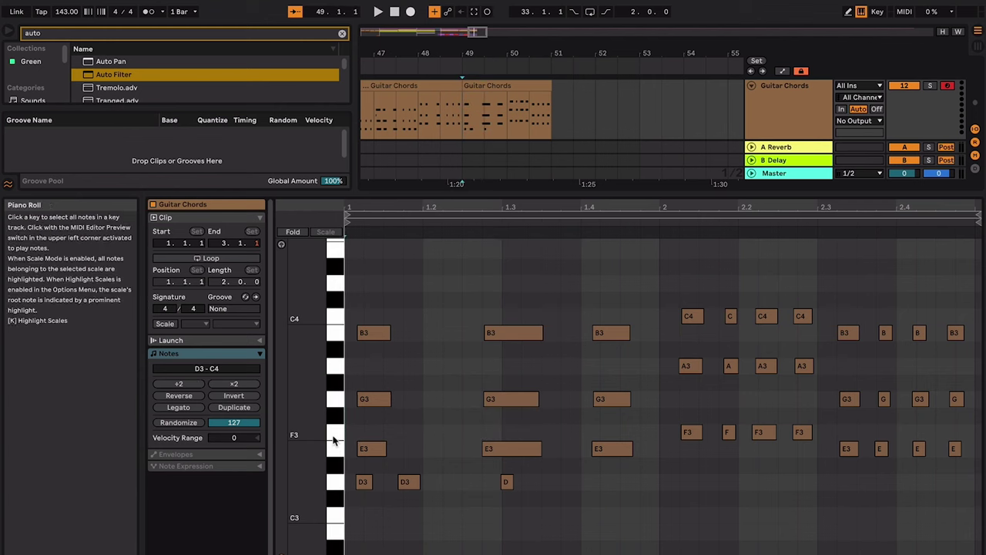
drag(526, 468, 326, 486)
key(Delete)
- Play back the corrected Guitar Chords clip from bar 49 past the chorus end and review the tracks around bar 51
key(space)
key(ctrl+alt+l)
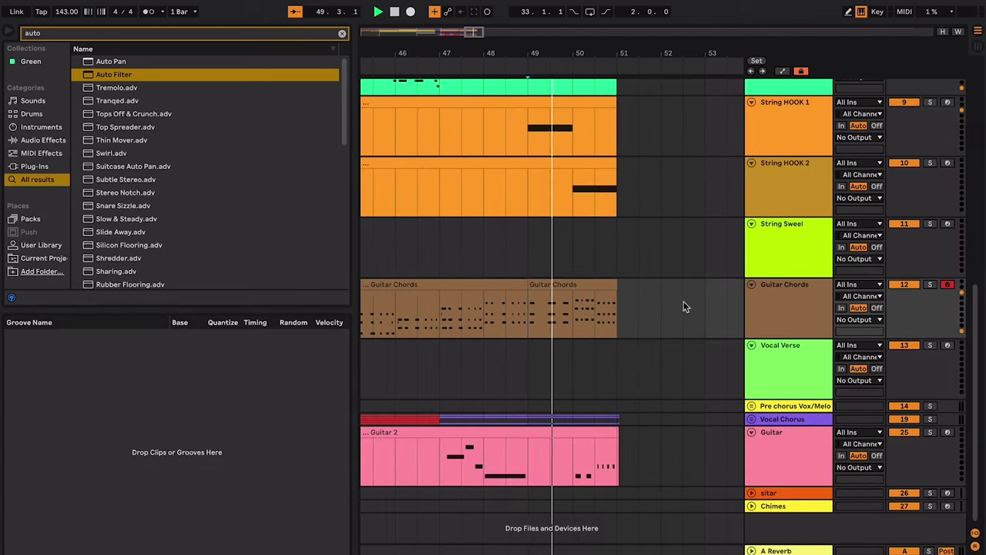
click(584, 312)
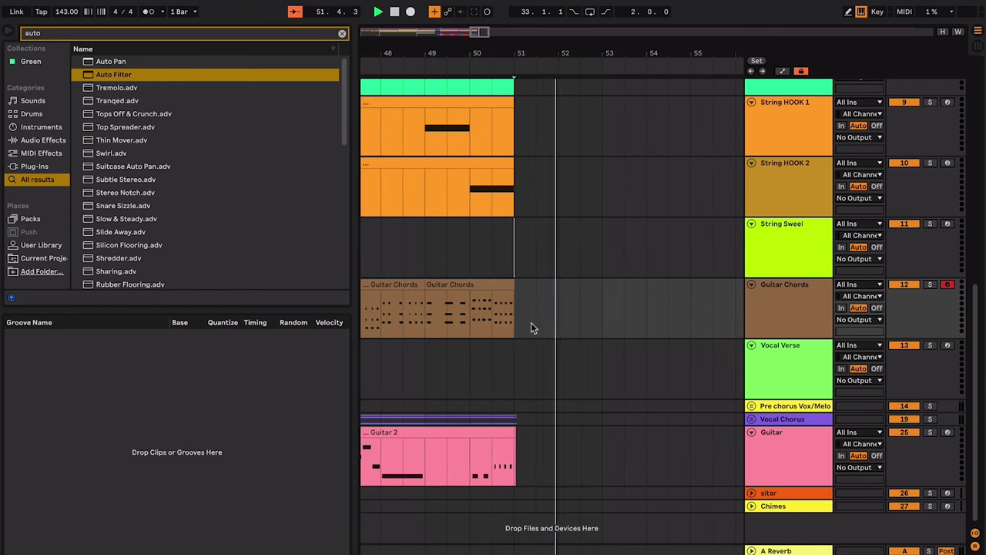
drag(518, 260, 580, 484)
scroll(581, 484, down, 5)
scroll(580, 480, up, 10)
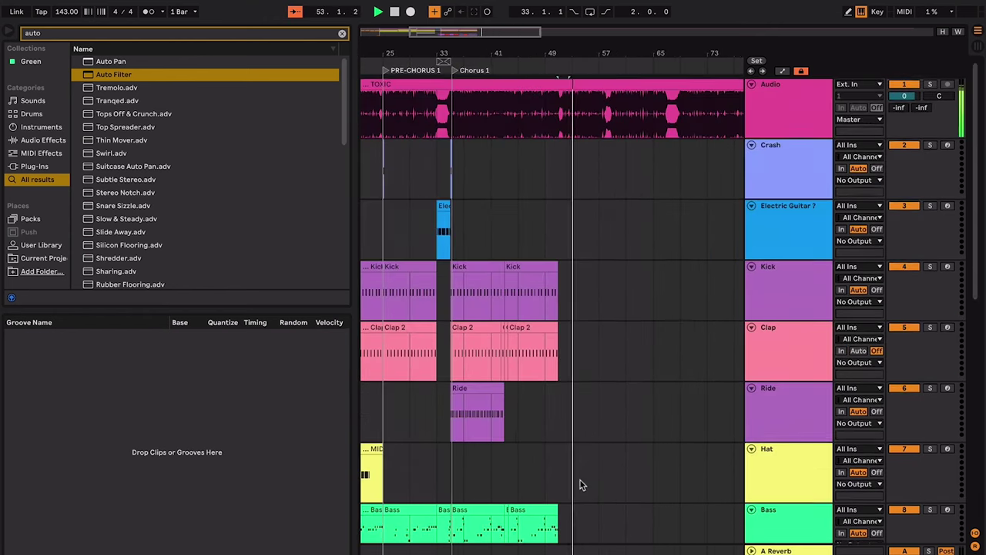
scroll(580, 480, down, 1)
- Listen to the reference from bar 49 and compare the drum tracks up to the chorus end at bar 51
click(551, 422)
key(space)
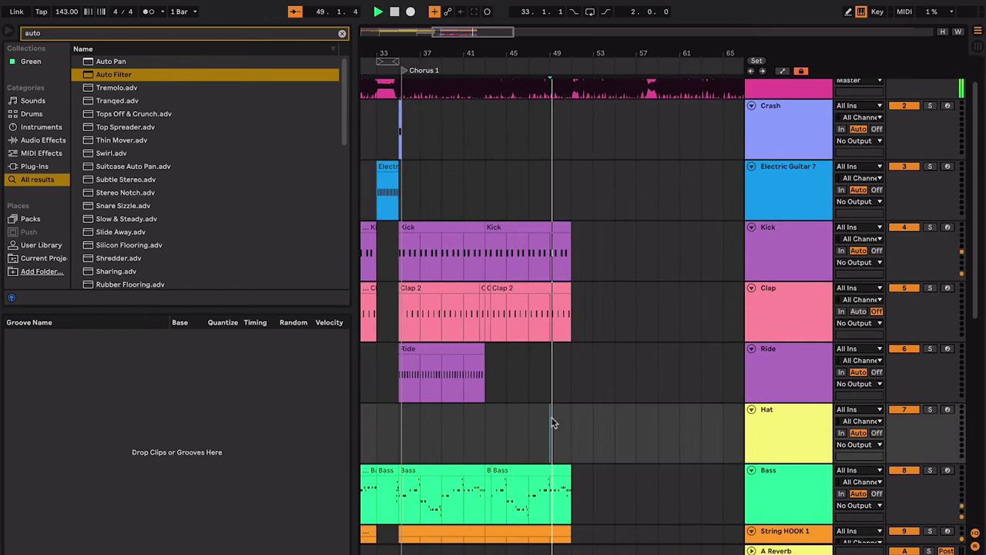
key(plus)
key(plus)
key(plus)
click(589, 376)
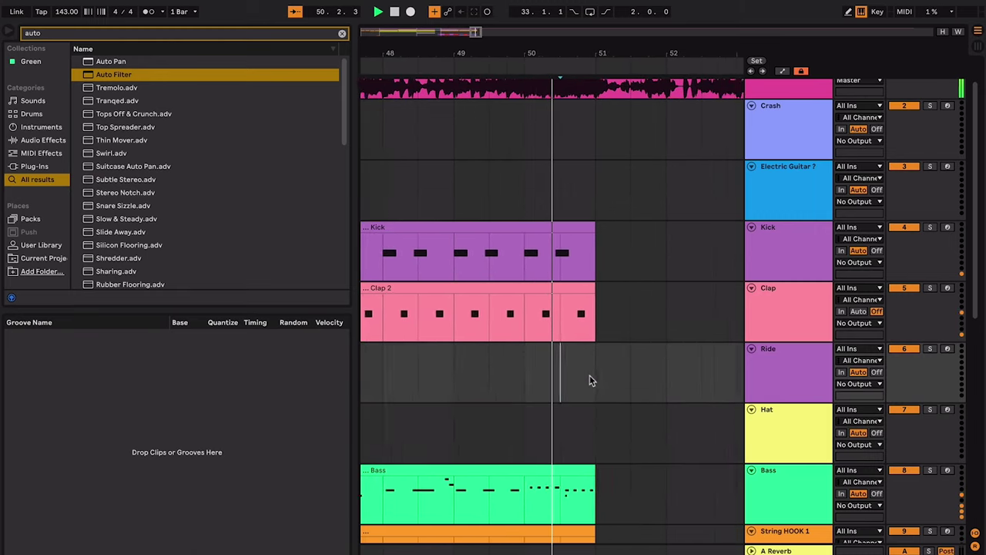
key(plus)
key(plus)
key(minus)
key(minus)
key(minus)
scroll(589, 374, up, 1)
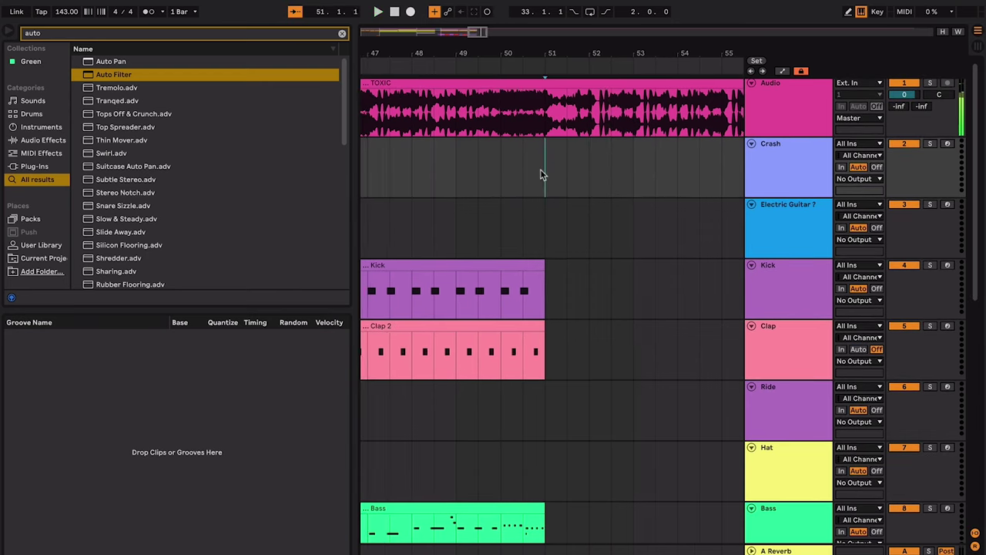
- Listen to the reference's transition out of the chorus around bar 51 to check for a crash
click(540, 169)
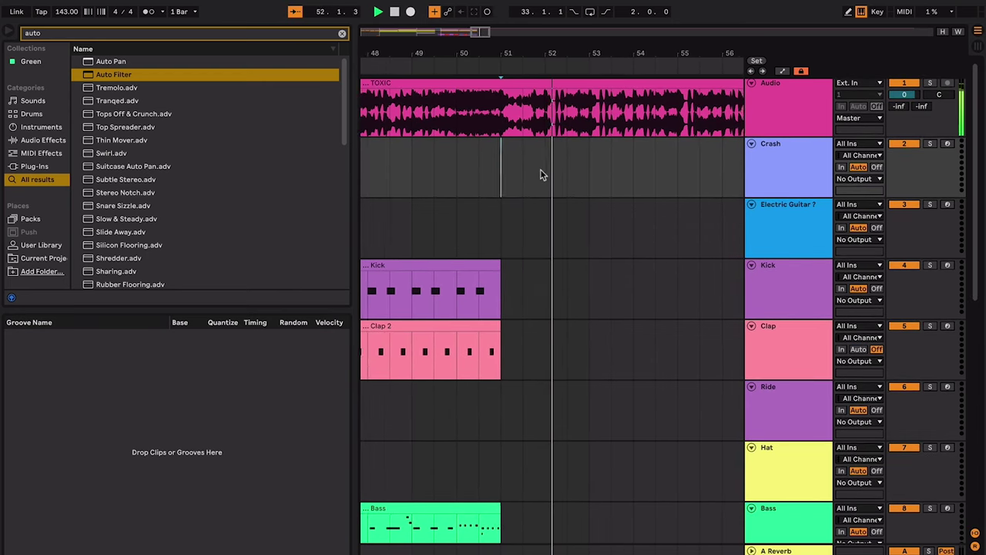
key(space)
click(470, 187)
click(453, 202)
key(minus)
key(minus)
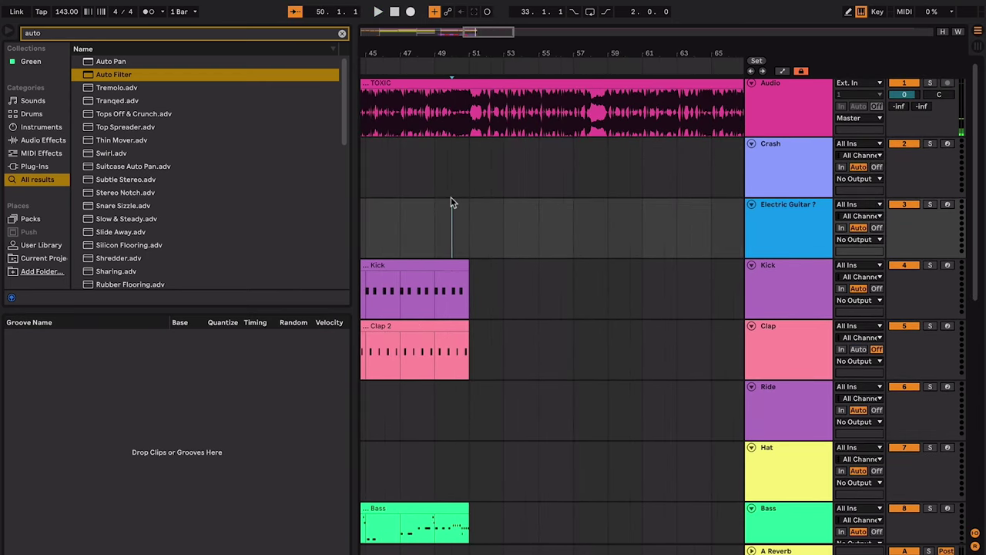
key(plus)
key(plus)
key(plus)
key(plus)
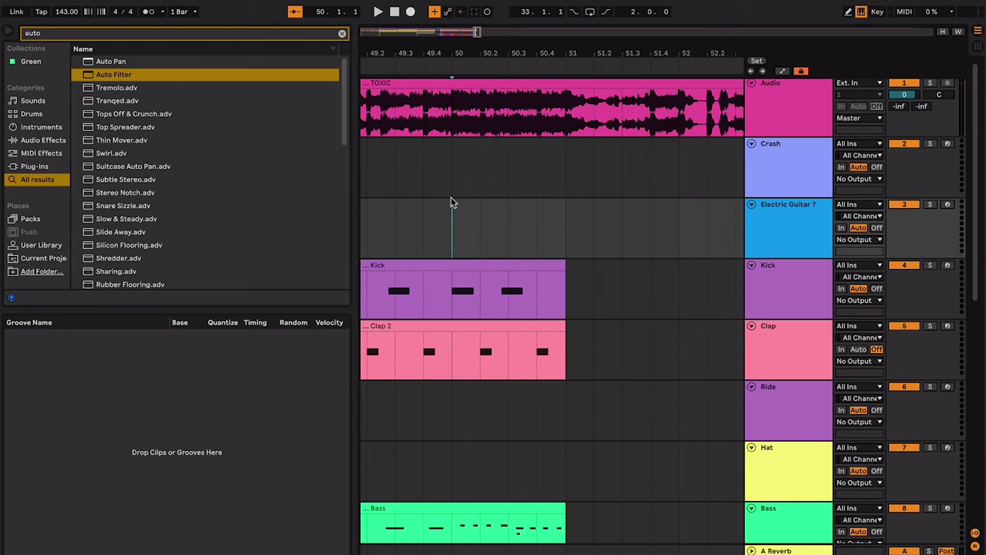
key(space)
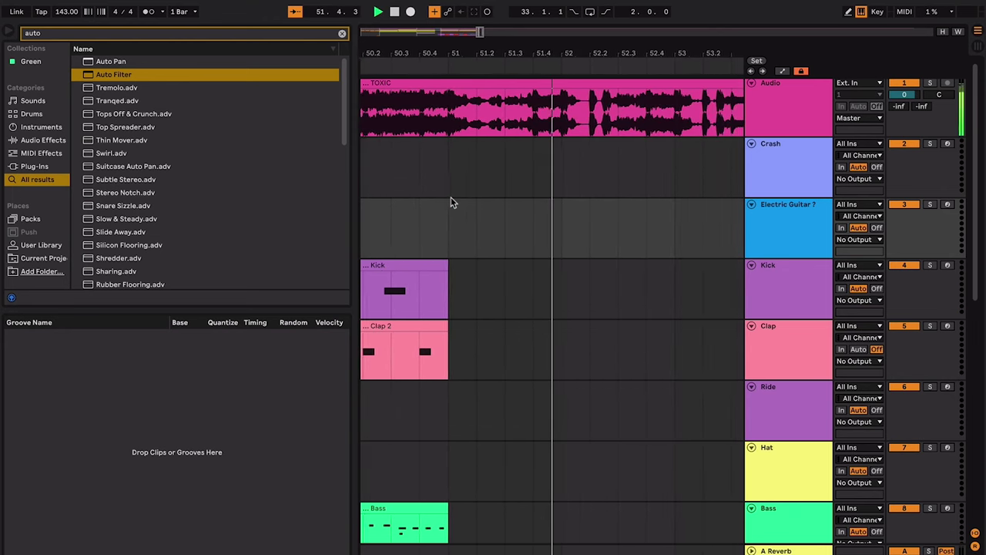
key(space)
- Loop the first two beats of bar 51 on the Crash track and play them back
scroll(451, 215, left, 2)
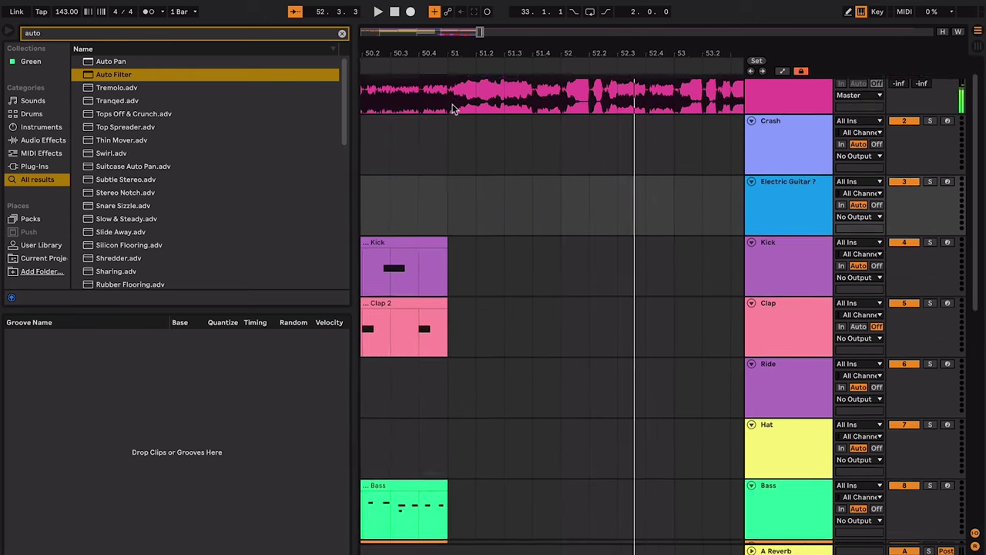
click(442, 128)
drag(442, 129, 491, 138)
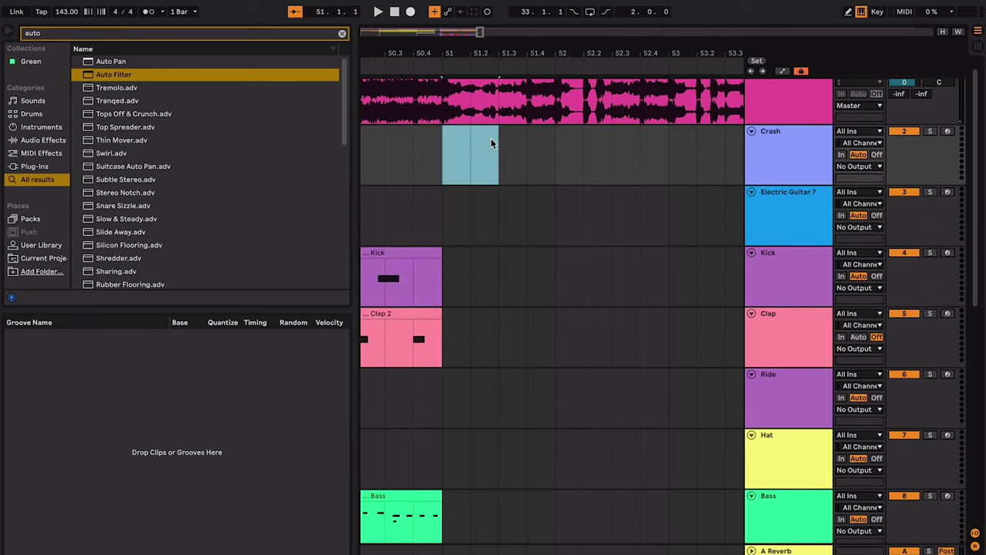
key(ctrl+l)
key(space)
key(minus)
key(minus)
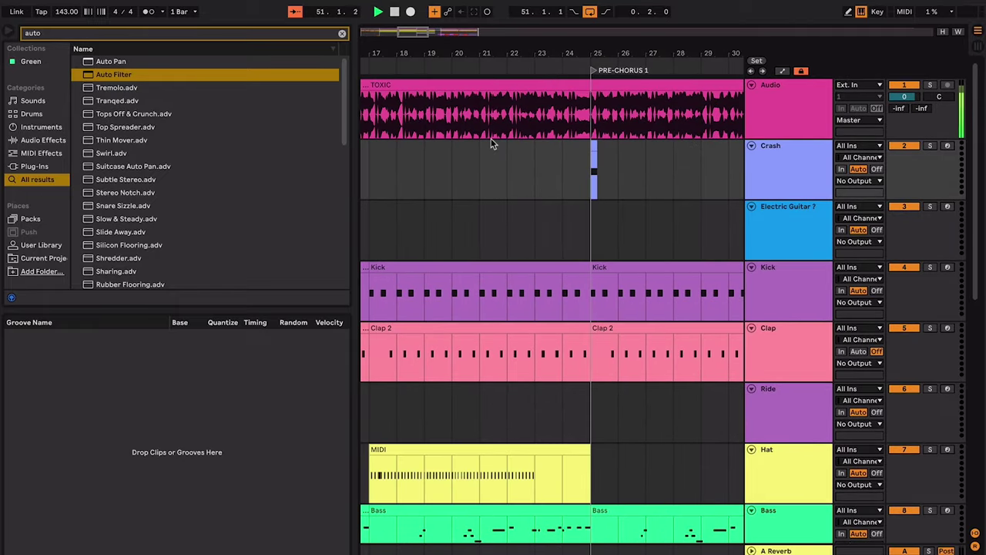
- Loop the first beat of Verse 1 at bar 9 on the Crash track and listen for a crash
scroll(491, 137, left, 15)
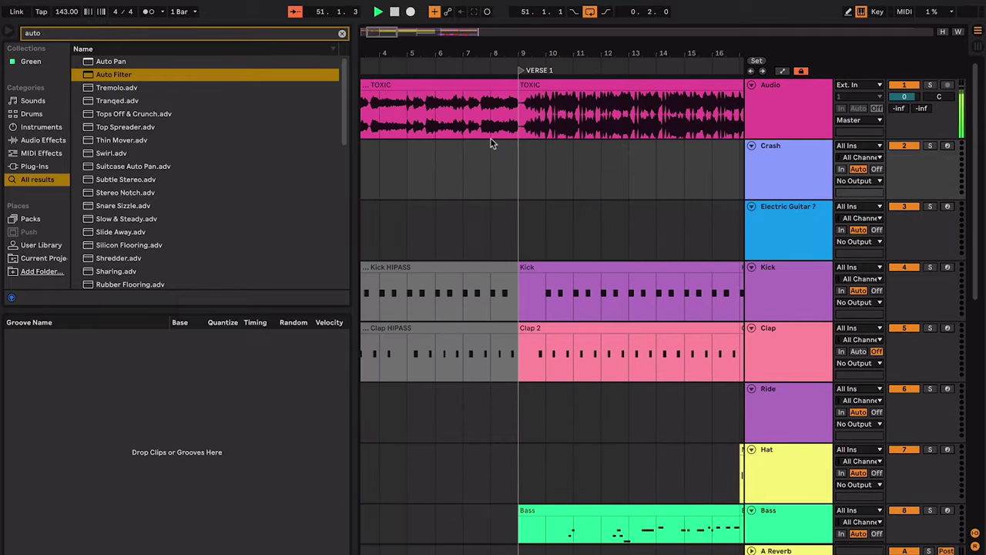
scroll(507, 136, up, 6)
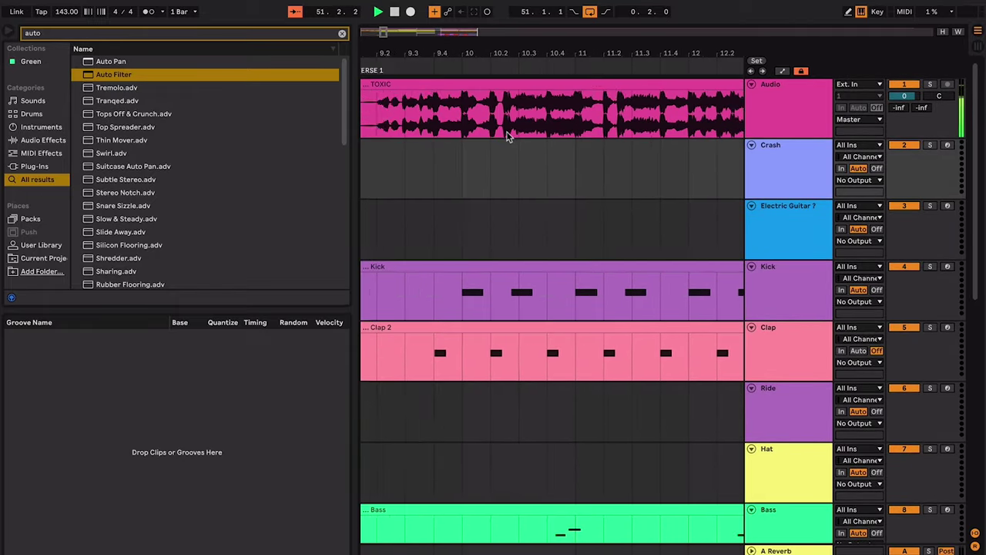
scroll(530, 157, down, 8)
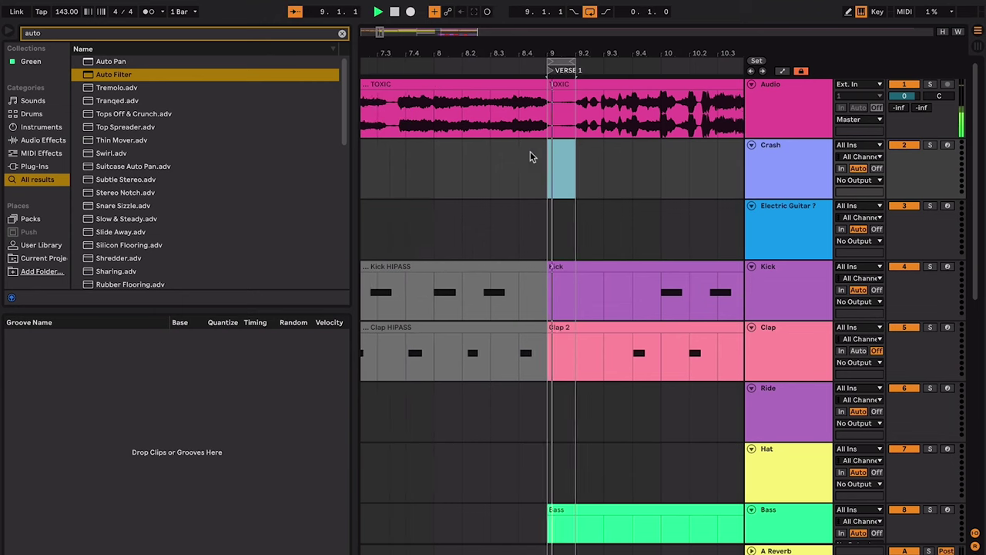
scroll(530, 156, down, 8)
- Replay the reference from bar 51 and place the insert marker at bar 52 on the Crash track
scroll(530, 157, right, 15)
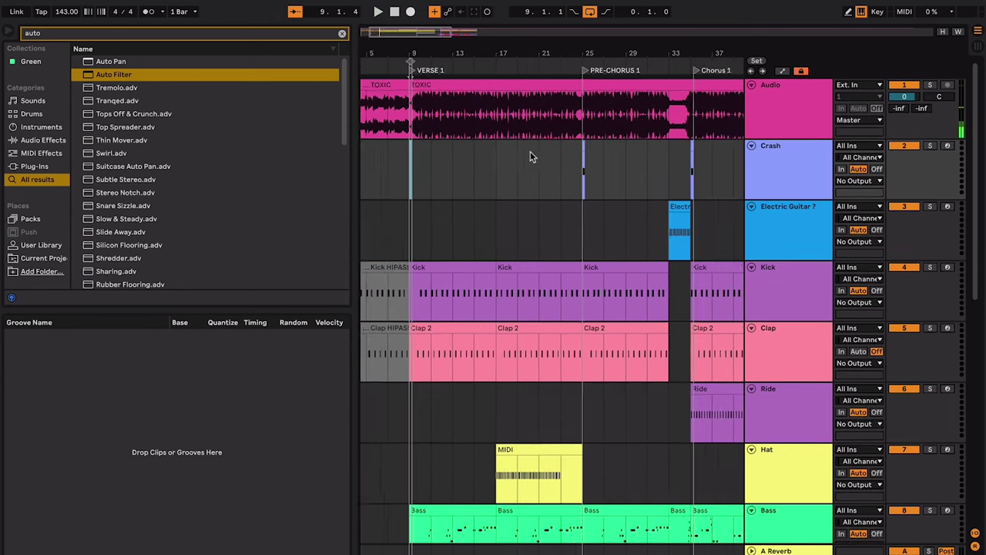
scroll(529, 154, left, 10)
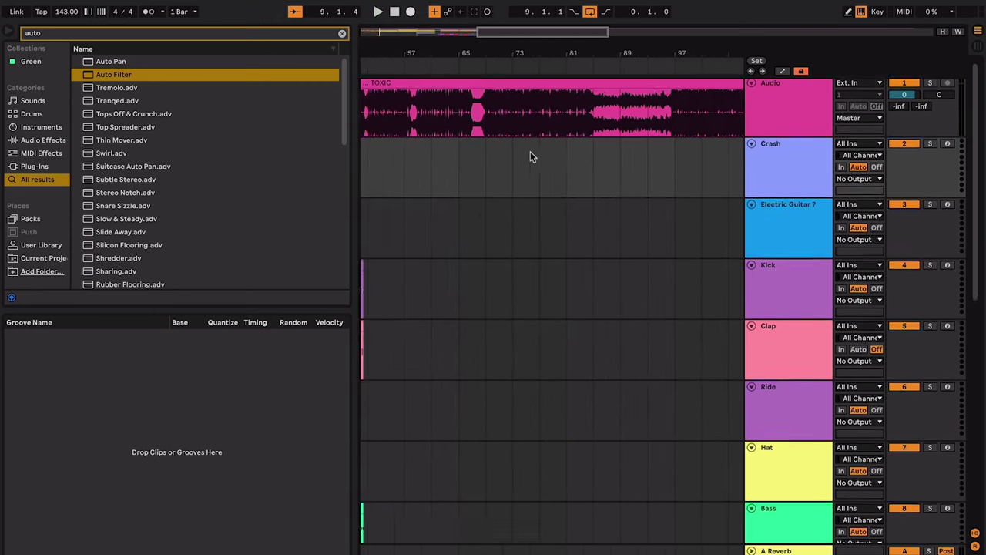
click(503, 151)
scroll(503, 146, up, 5)
scroll(503, 147, right, 5)
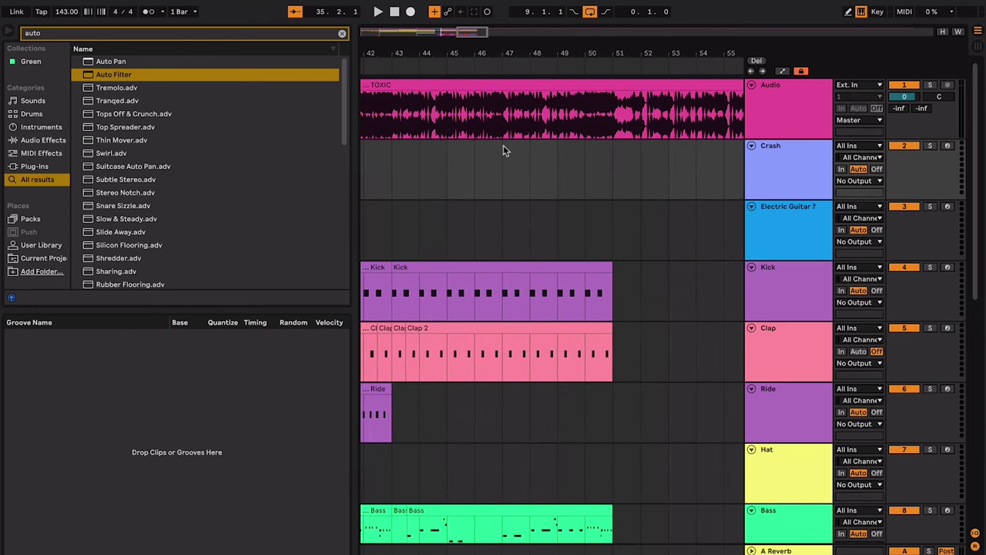
scroll(603, 148, up, 10)
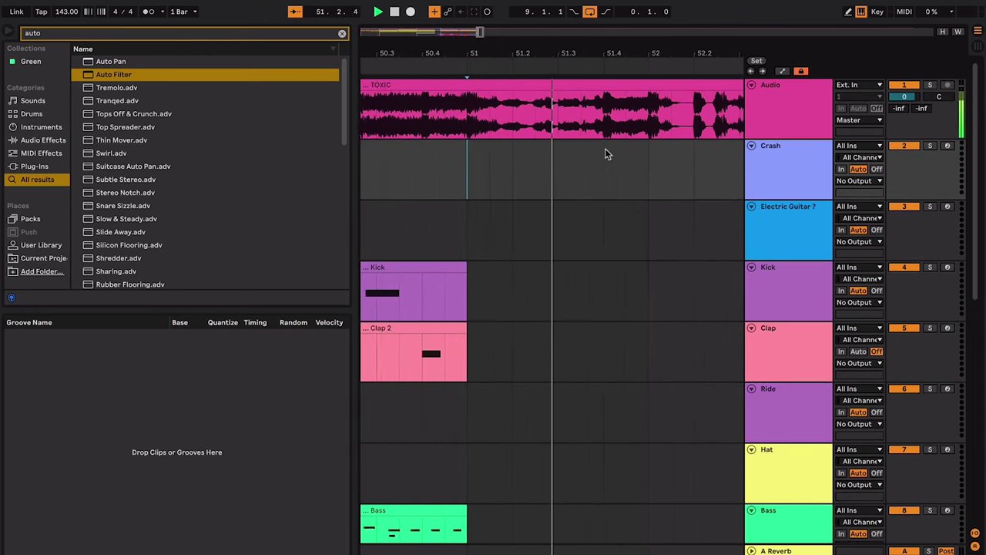
click(595, 155)
key(space)
click(595, 144)
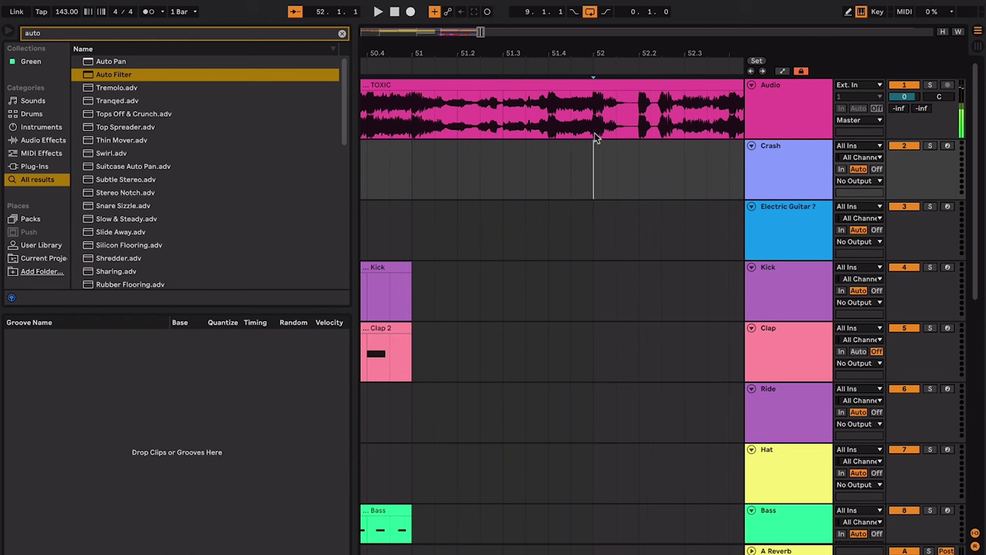
- Add a locator named VERSE 2 at bar 51 and listen to the reference from there
right_click(410, 69)
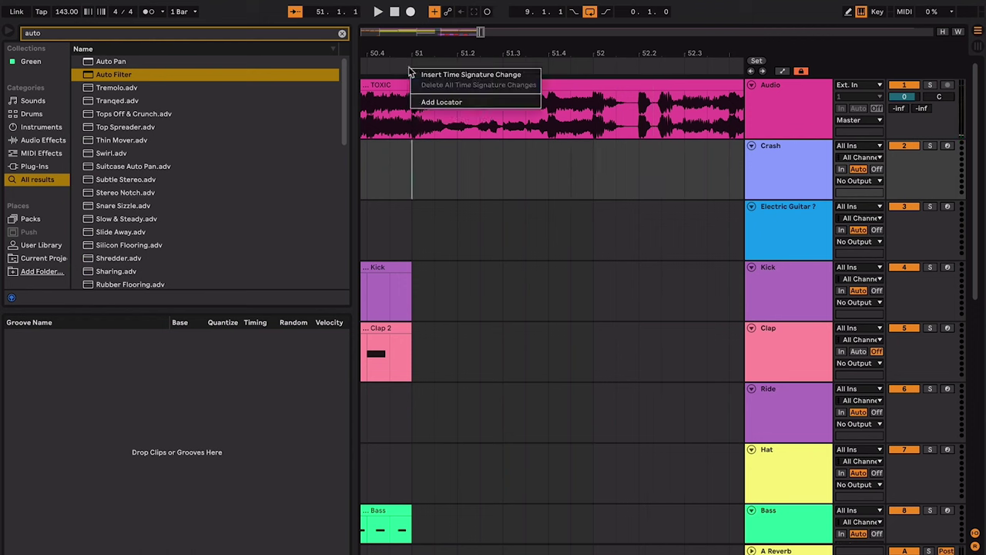
click(435, 103)
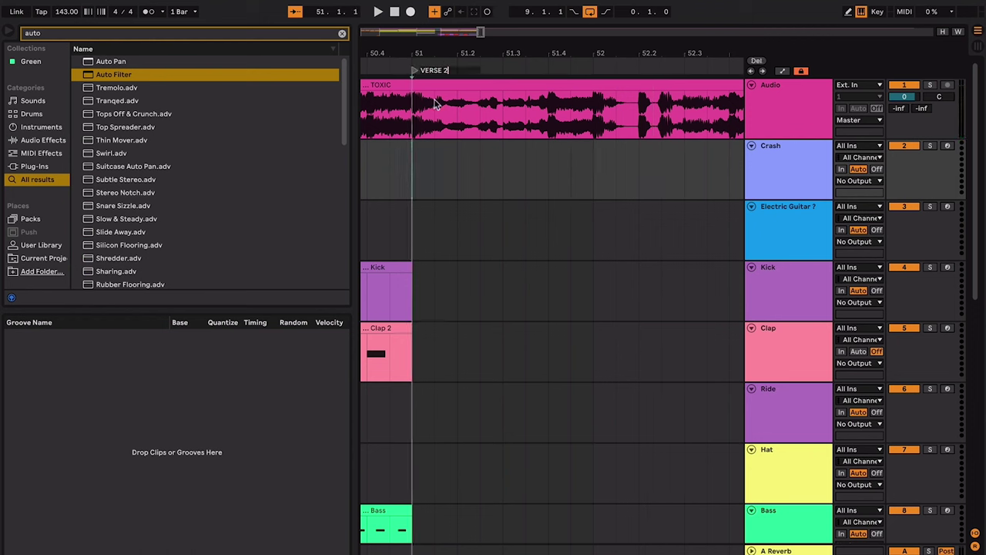
click(414, 145)
key(space)
scroll(420, 163, down, 5)
scroll(421, 163, down, 2)
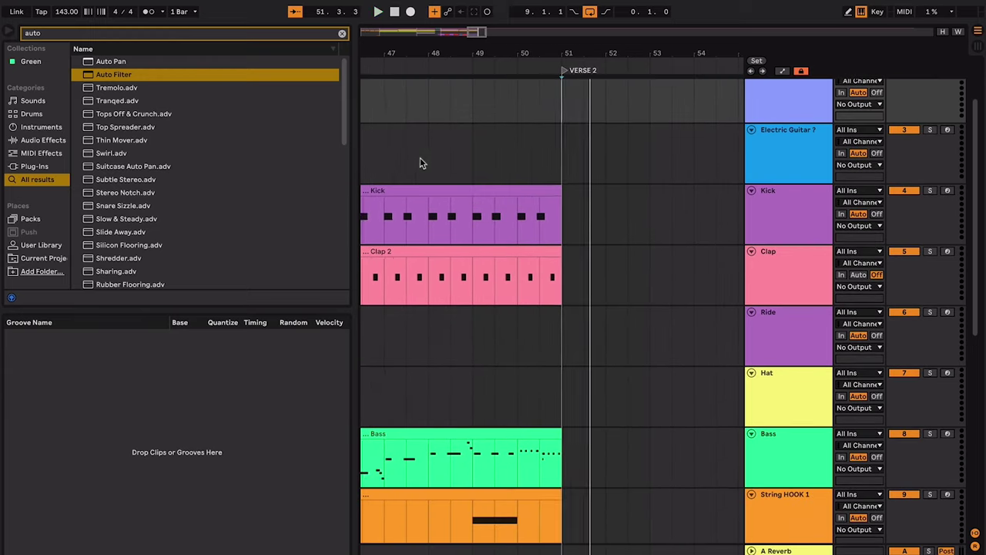
key(space)
key(space)
- Copy a single-beat Kick hit to the start of bar 51 and loop bar 51 during playback
key(plus)
scroll(512, 208, left, 1)
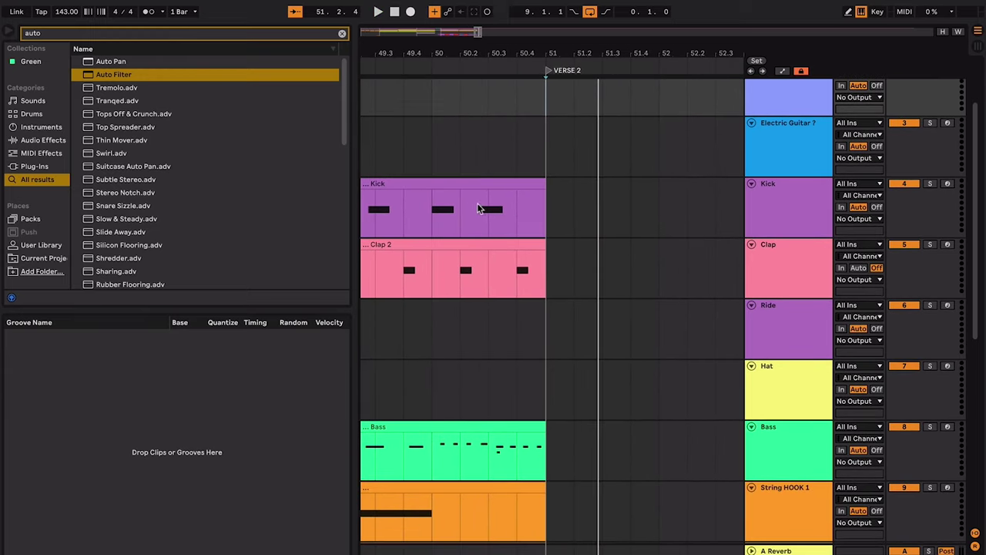
click(460, 208)
drag(444, 187, 561, 203)
key(space)
shift+click(616, 204)
key(ctrl+l)
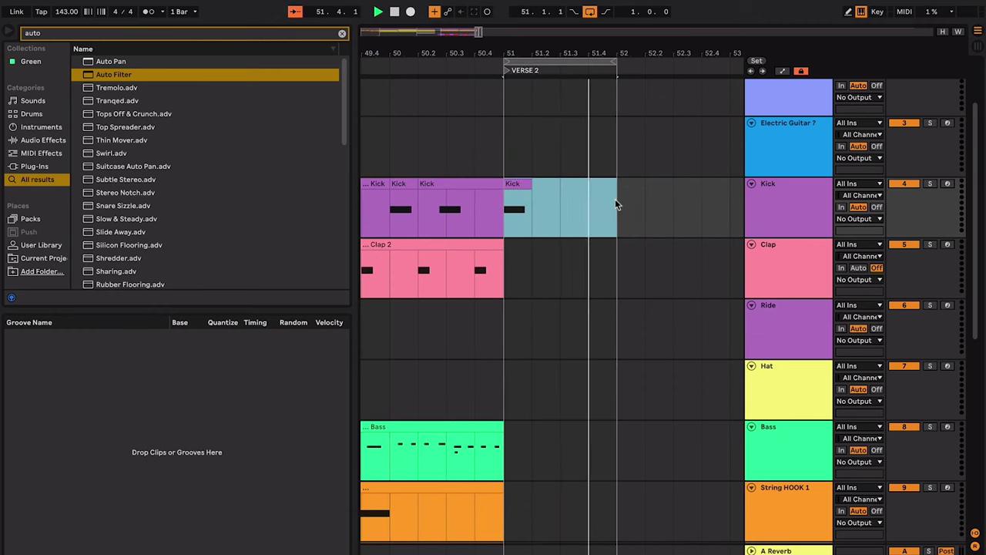
- Extend the Guitar 2 clip to bar 52 with a held note through bar 51, and play the phrase from bar 43
scroll(614, 199, down, 8)
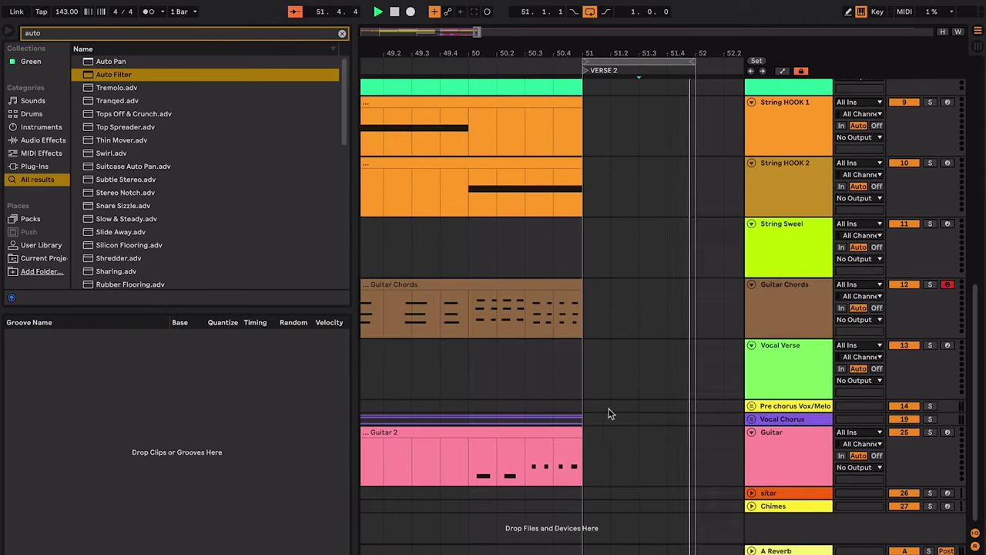
key(space)
drag(582, 432, 694, 425)
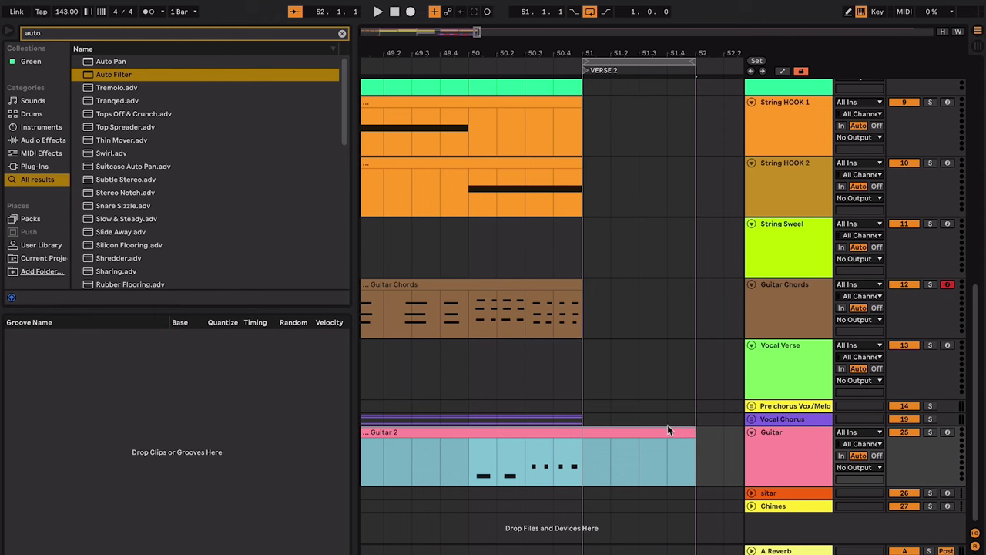
double_click(667, 426)
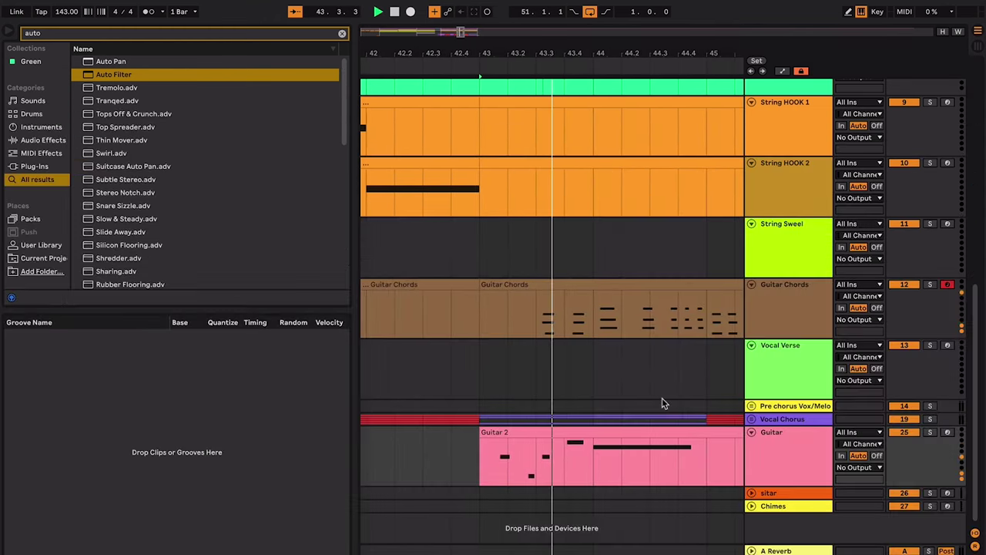
click(659, 401)
scroll(659, 400, down, 10)
scroll(659, 399, right, 1)
click(661, 397)
key(space)
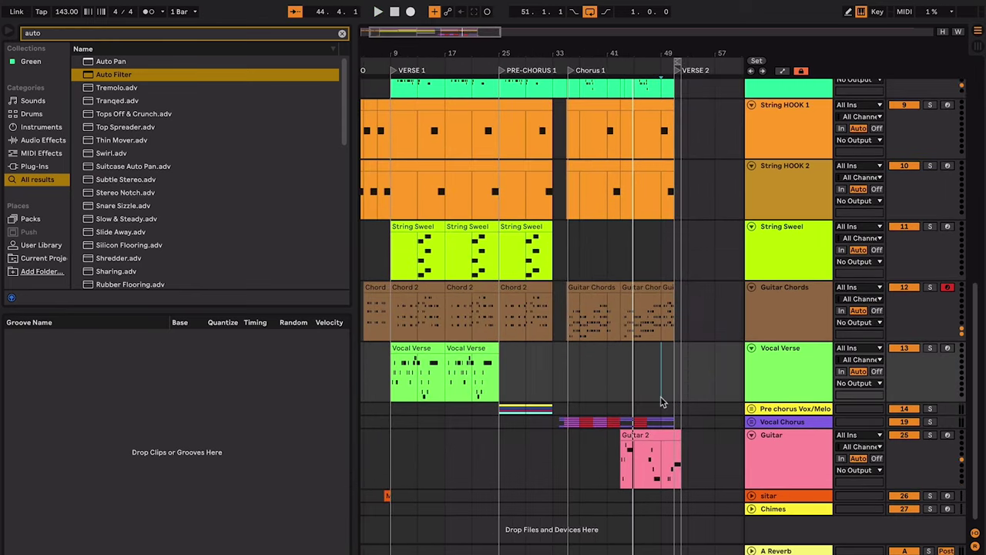
- Paste the eight-bar Chord 2 clip from Verse 1 at bar 51 on the Guitar Chords track and play it
key(plus)
key(plus)
key(plus)
key(plus)
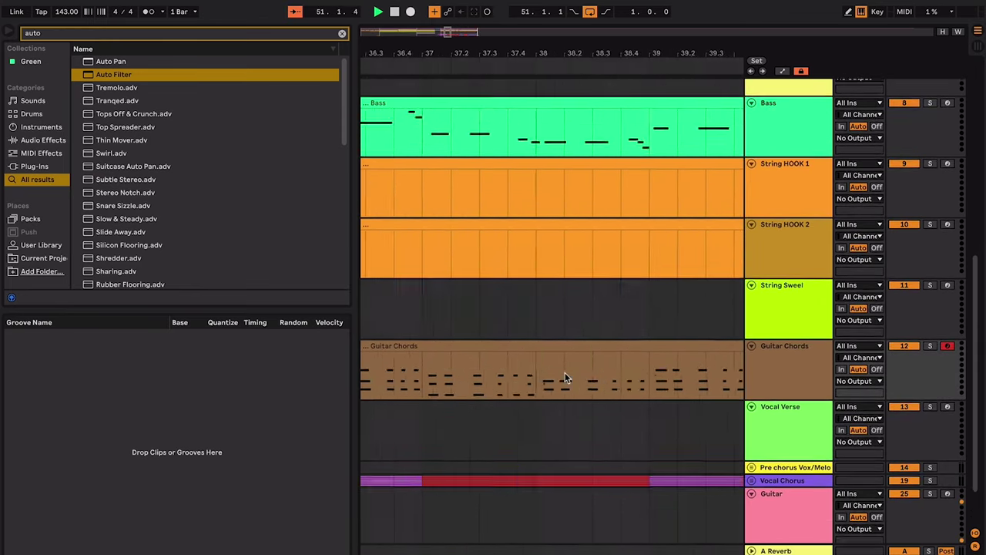
key(minus)
key(minus)
key(minus)
click(570, 342)
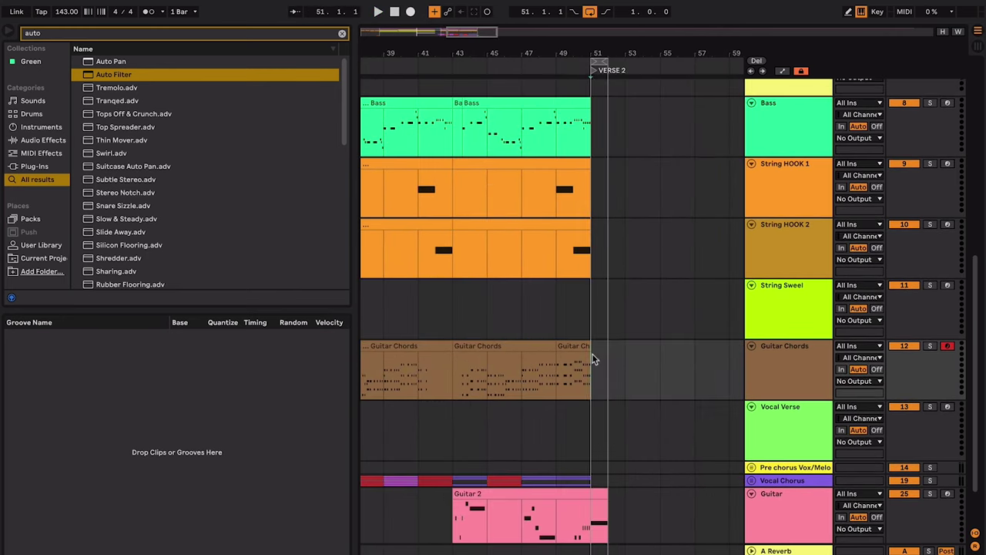
key(super+v)
key(space)
- Paste a copy of the E3, G3, B3 chord at the very start of the new Chord 2 clip
key(plus)
key(plus)
key(plus)
key(plus)
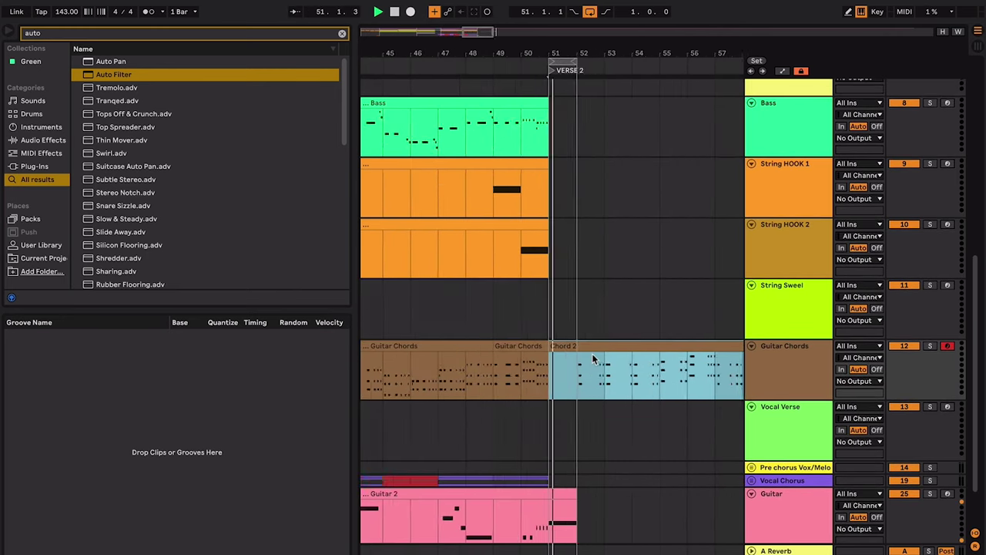
double_click(601, 346)
drag(426, 344, 475, 551)
key(super+c)
click(355, 407)
key(super+v)
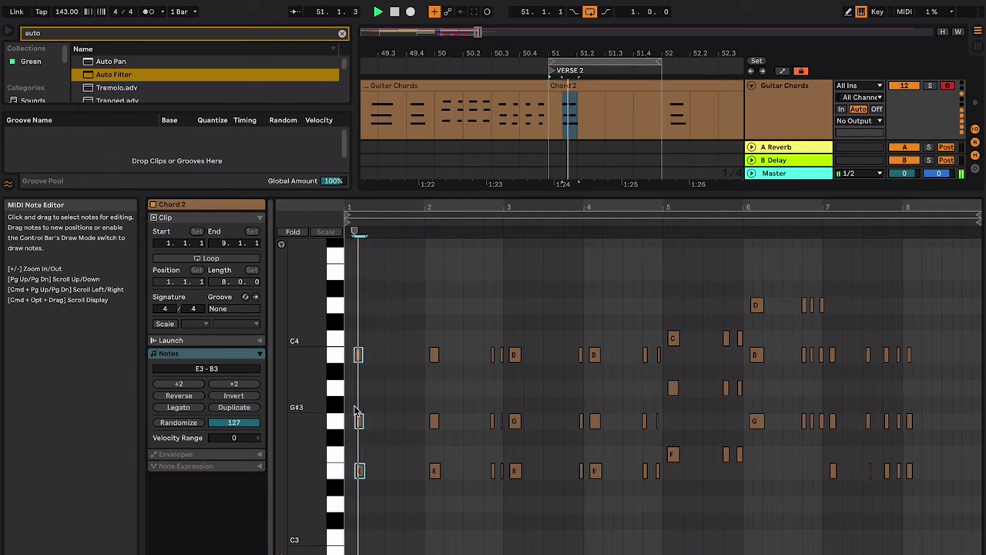
- Add copies of the opening chord around the fourth beat of bar 51 and close the note editor
key(plus)
key(plus)
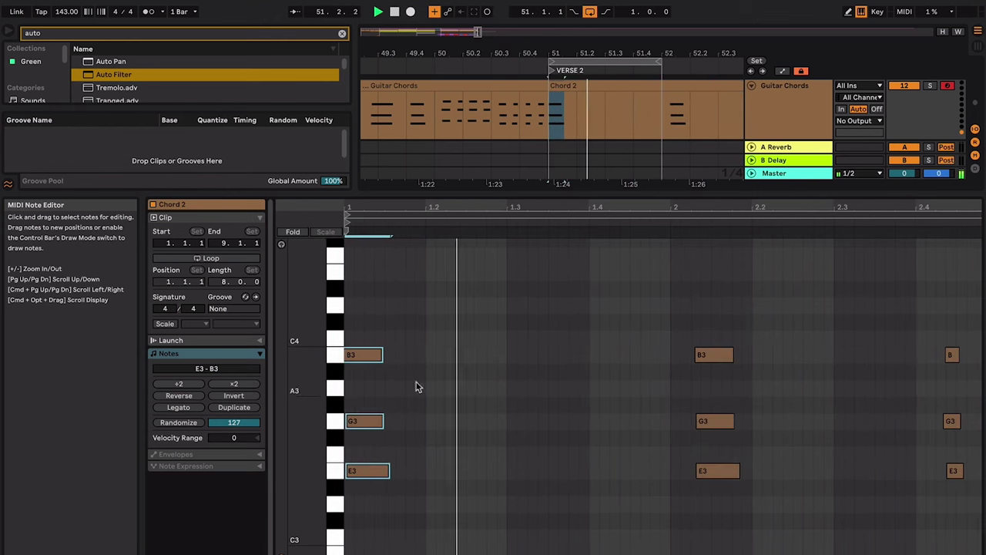
drag(358, 356, 674, 359)
key(alt+super+l)
scroll(665, 350, right, 3)
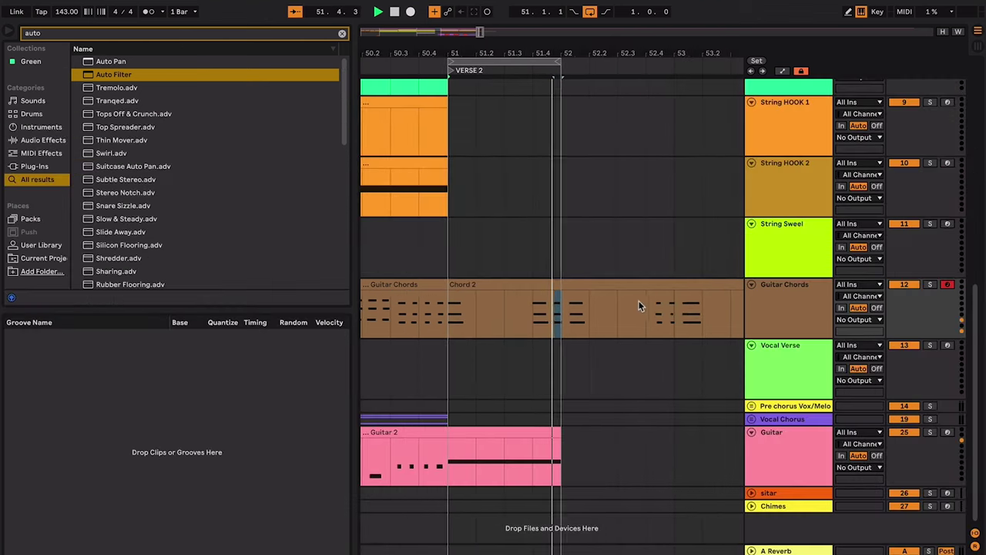
- Turn off the bar 51 loop and listen on into Verse 2
click(638, 300)
key(super+l)
key(minus)
key(minus)
scroll(639, 305, up, 10)
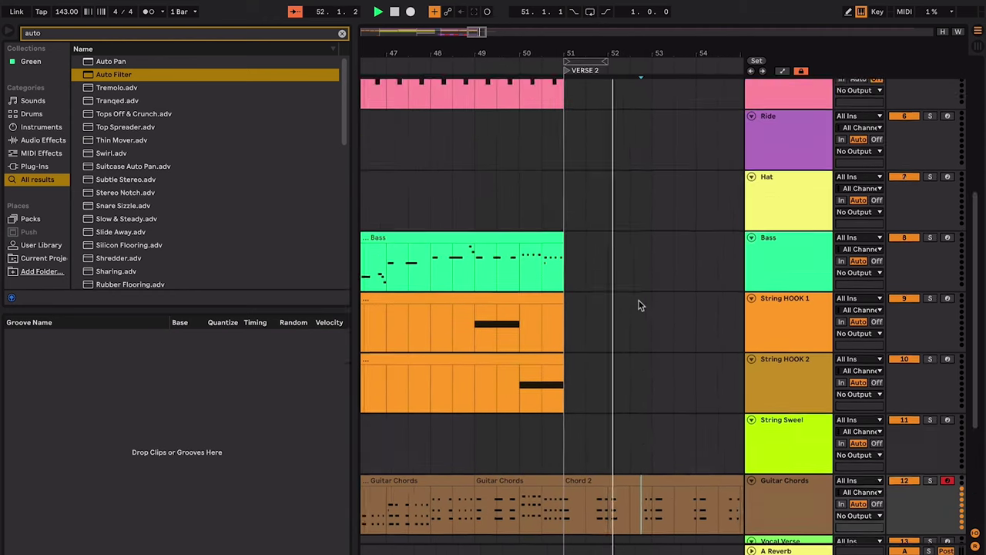
scroll(638, 300, down, 3)
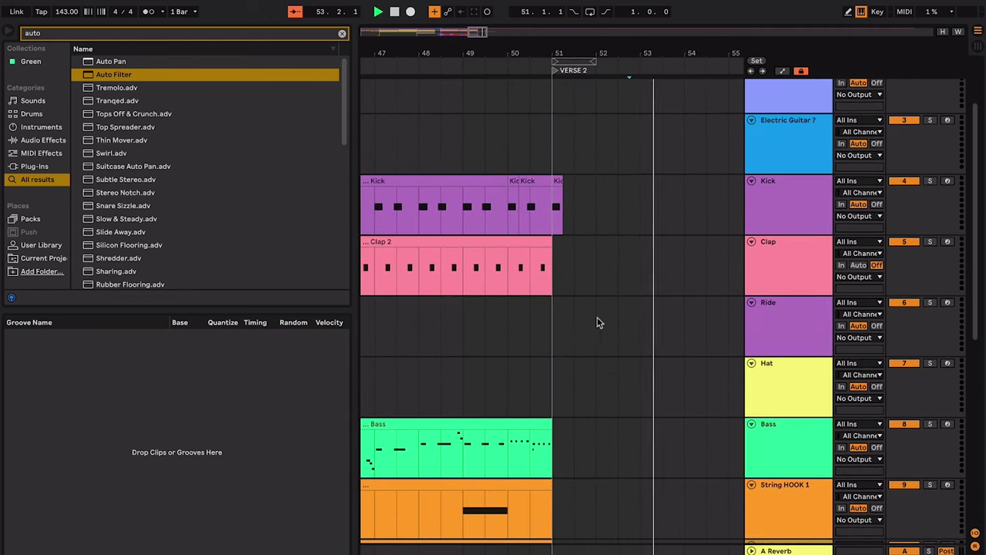
key(space)
- Copy the Verse 1 Bass clip to bar 51 on the Bass track and play it against the reference
click(557, 343)
key(minus)
key(minus)
scroll(557, 344, left, 1)
scroll(557, 347, down, 6)
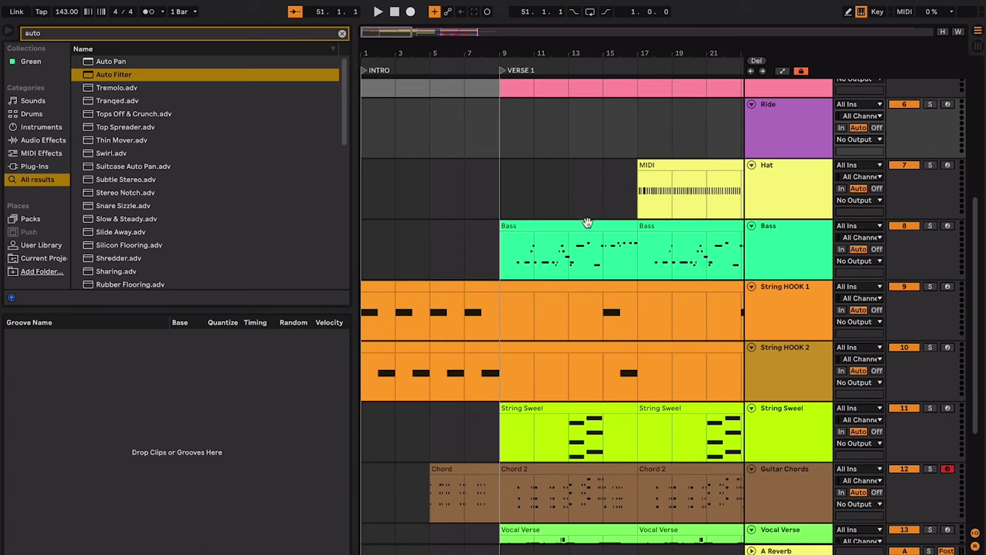
scroll(588, 224, left, 3)
scroll(588, 224, right, 3)
click(553, 262)
key(super+v)
key(space)
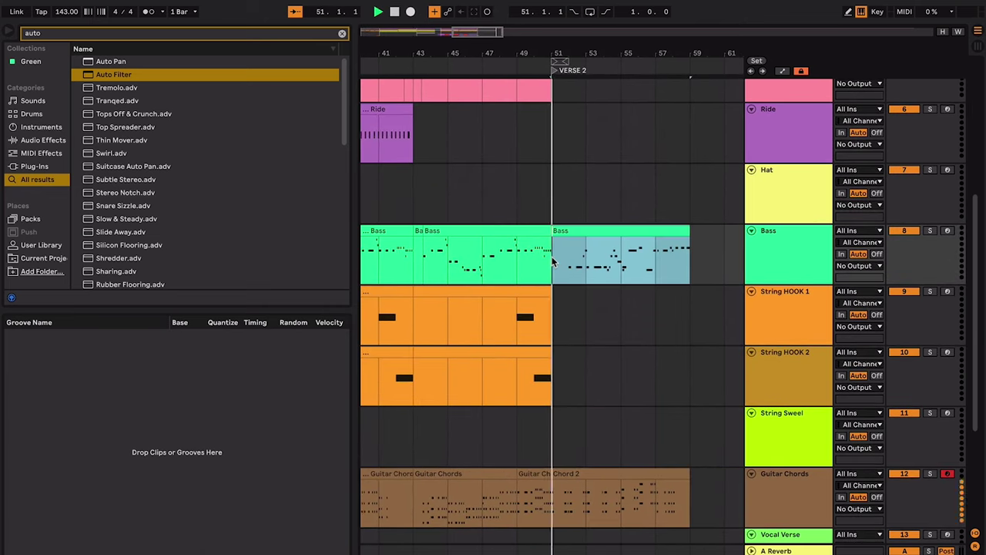
- Copy four bars of the Kick and Clap pattern from Pre-Chorus 1 at bar 27 and paste them at bar 52
scroll(553, 262, up, 8)
scroll(554, 262, down, 2)
scroll(553, 262, left, 8)
click(611, 192)
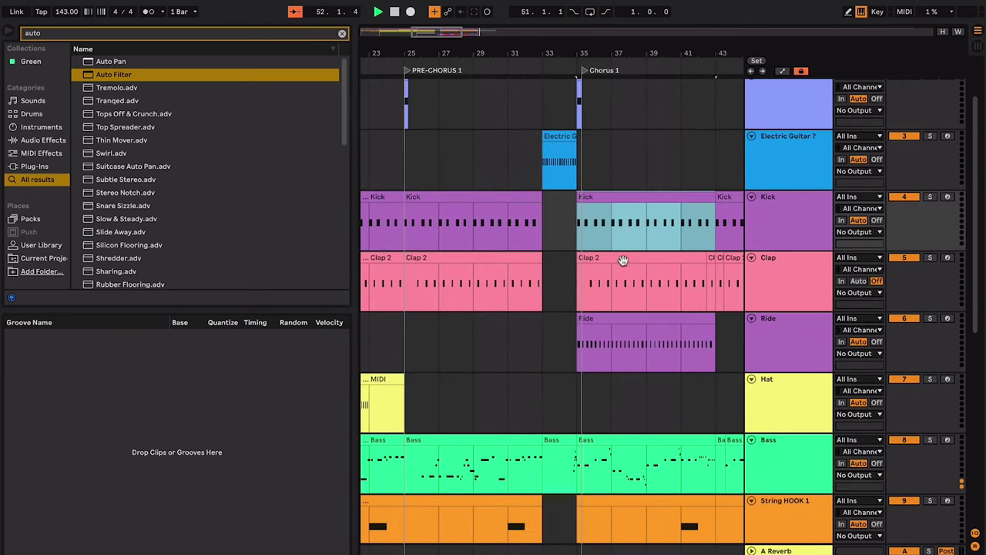
shift+click(623, 260)
scroll(491, 256, left, 1)
drag(456, 223, 522, 267)
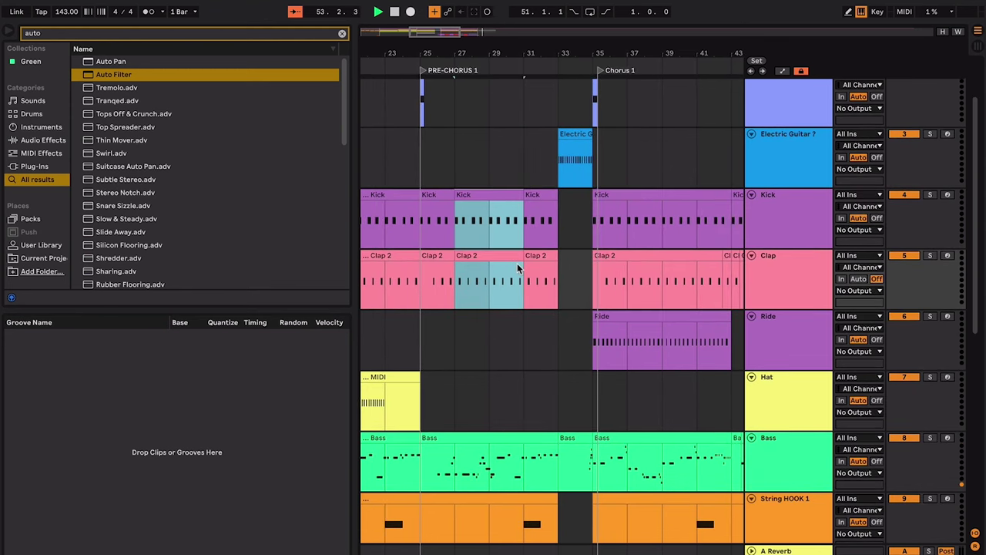
scroll(517, 265, right, 8)
click(509, 229)
key(space)
key(plus)
key(plus)
key(plus)
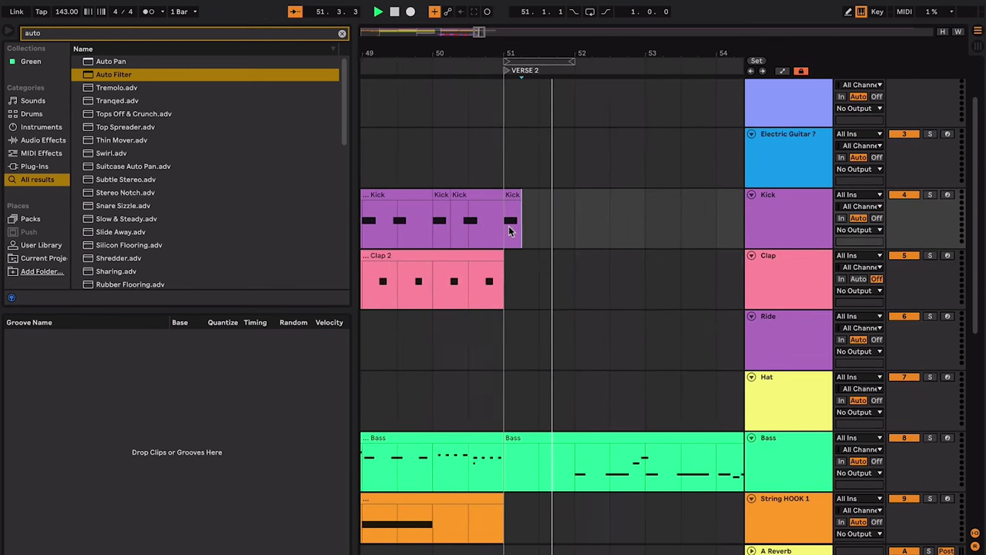
click(560, 209)
key(super+v)
- Duplicate the pasted four-bar Kick and Clap clips and delete everything beyond bar 59
key(super+d)
key(minus)
key(minus)
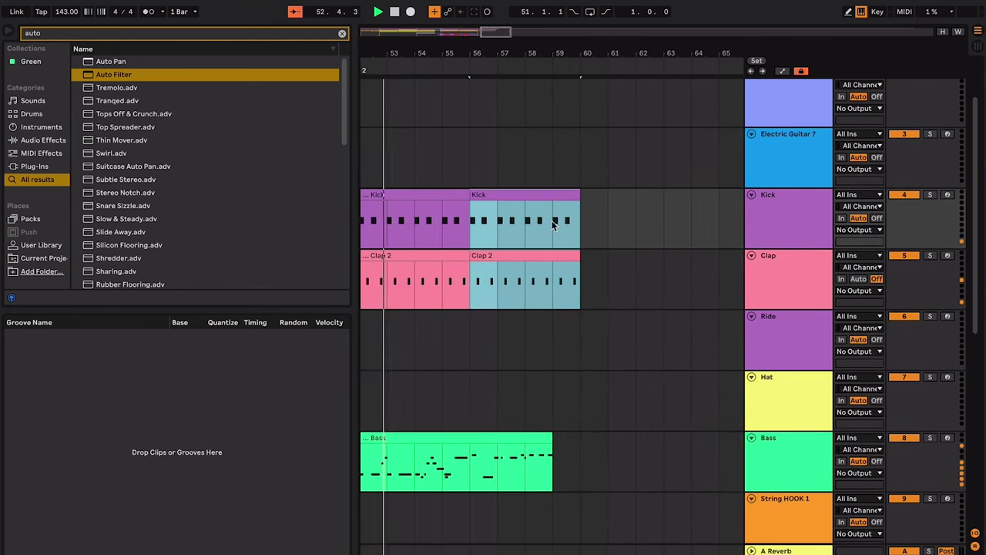
drag(561, 209, 613, 271)
key(Delete)
scroll(613, 271, left, 3)
click(630, 193)
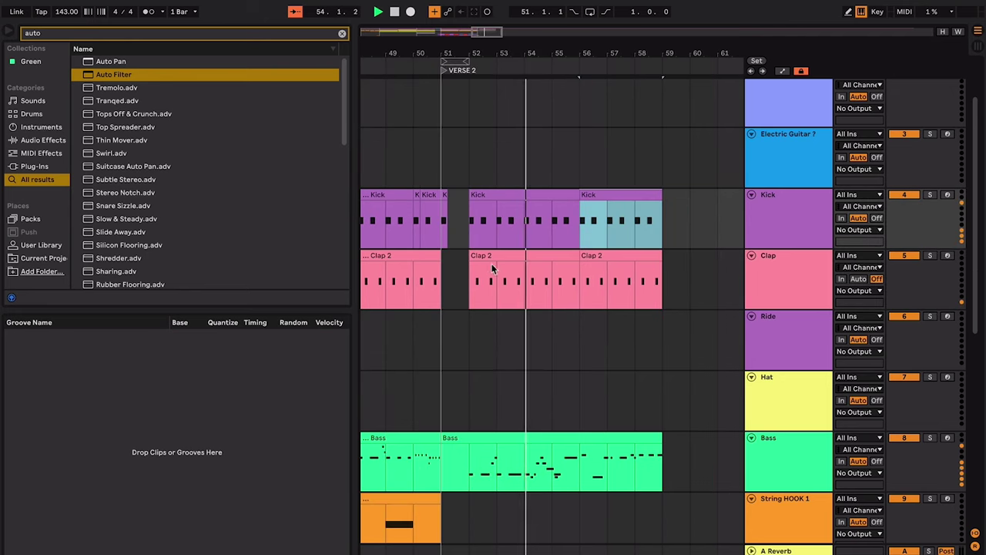
shift+click(491, 257)
drag(470, 258, 445, 257)
key(super+q)
key(Return)
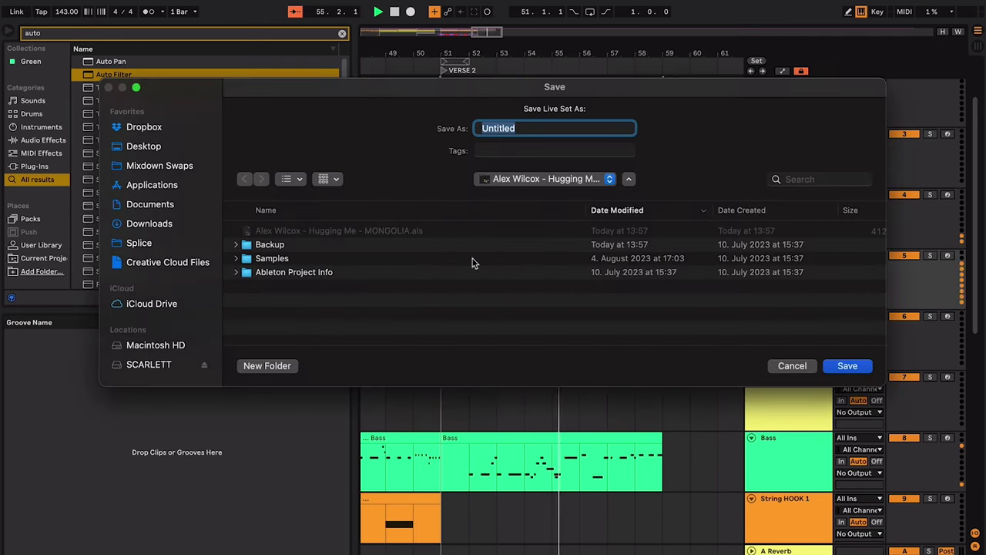
key(Escape)
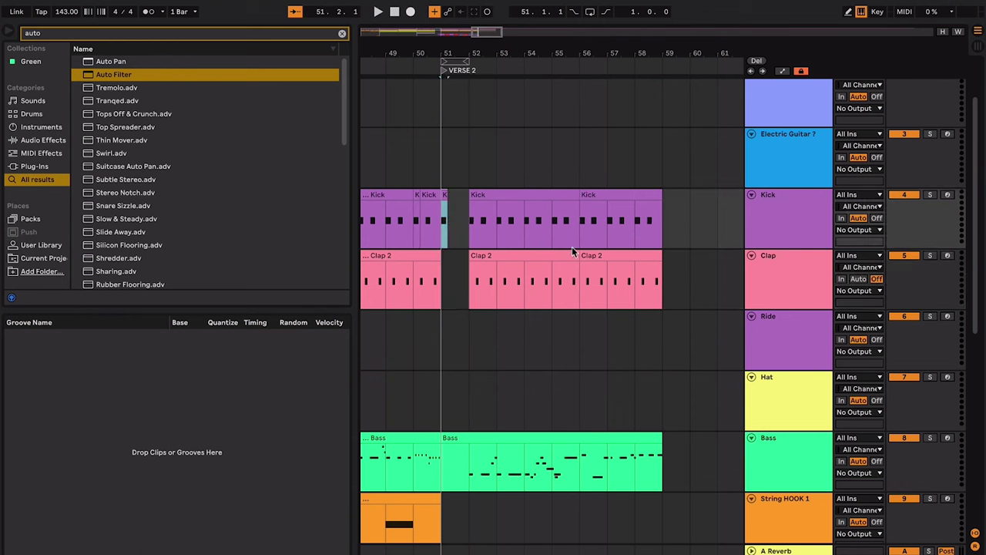
- Consolidate the Kick and Clap clips from bar 51 to bar 59 and play from bar 51
shift+click(612, 255)
key(super+j)
key(space)
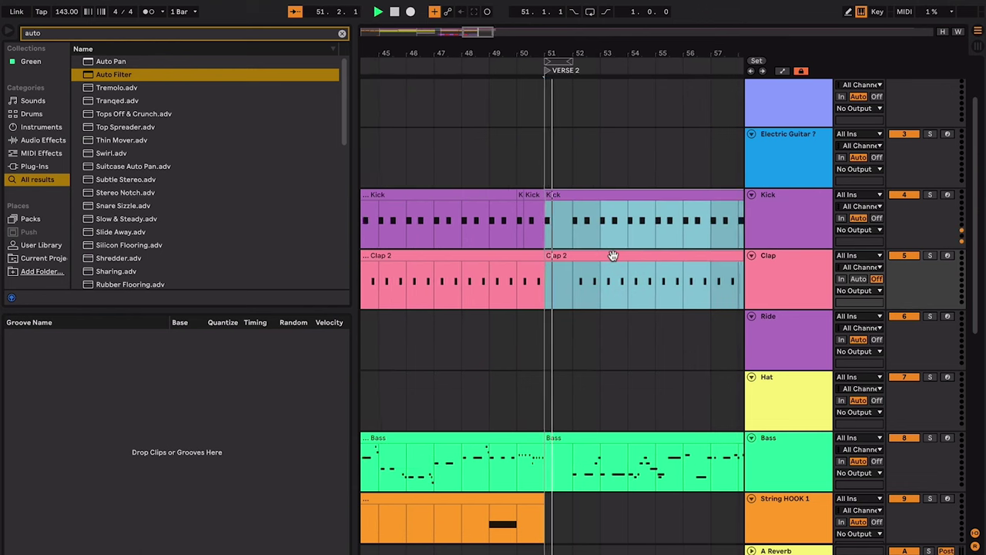
- Listen to the opening bars of Verse 2 to check the new drums and bass and identify any added sounds
key(plus)
key(plus)
key(plus)
key(plus)
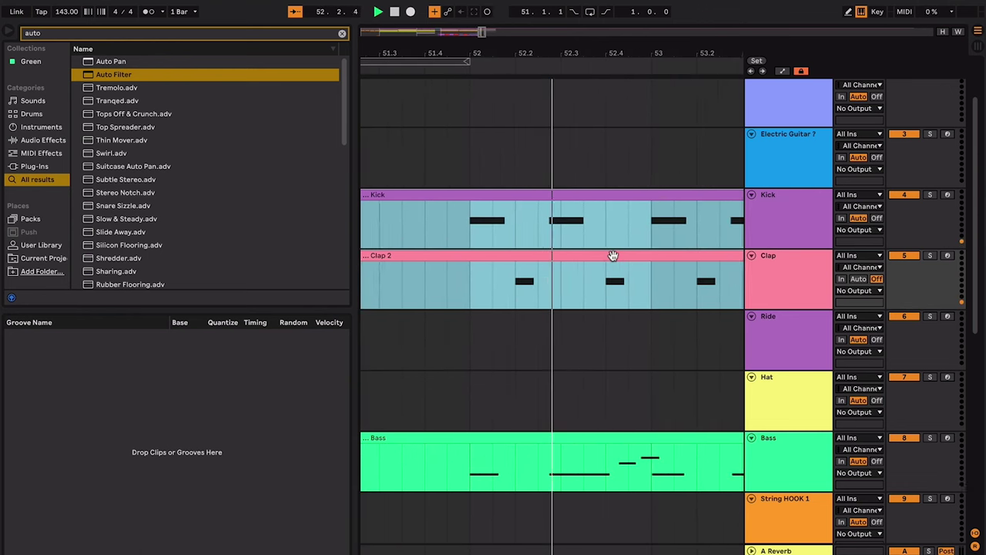
key(minus)
key(minus)
key(minus)
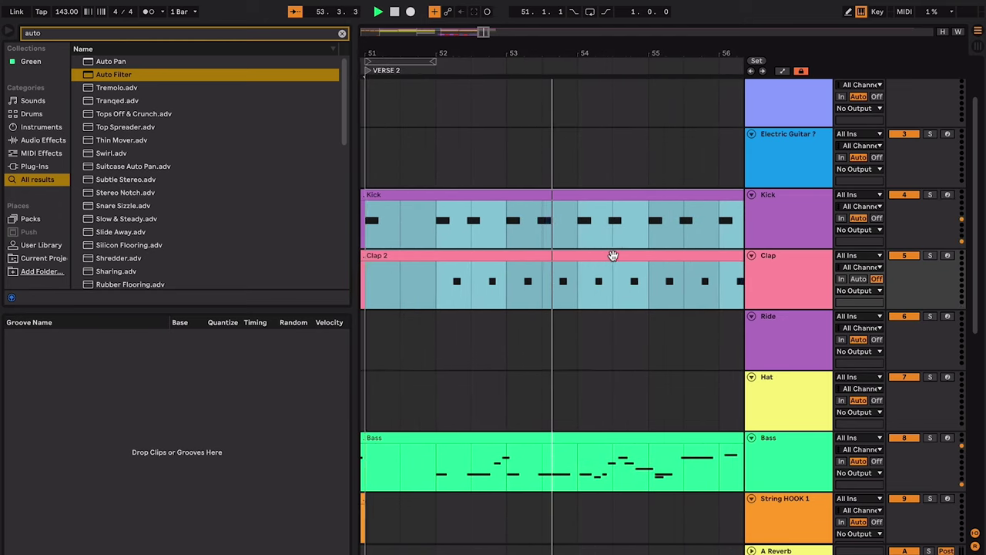
click(718, 282)
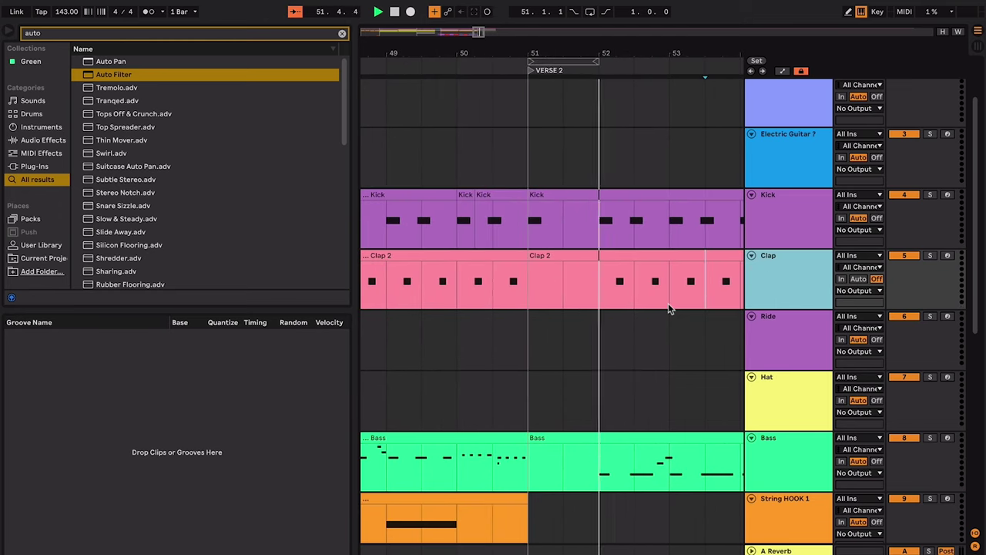
scroll(668, 303, down, 2)
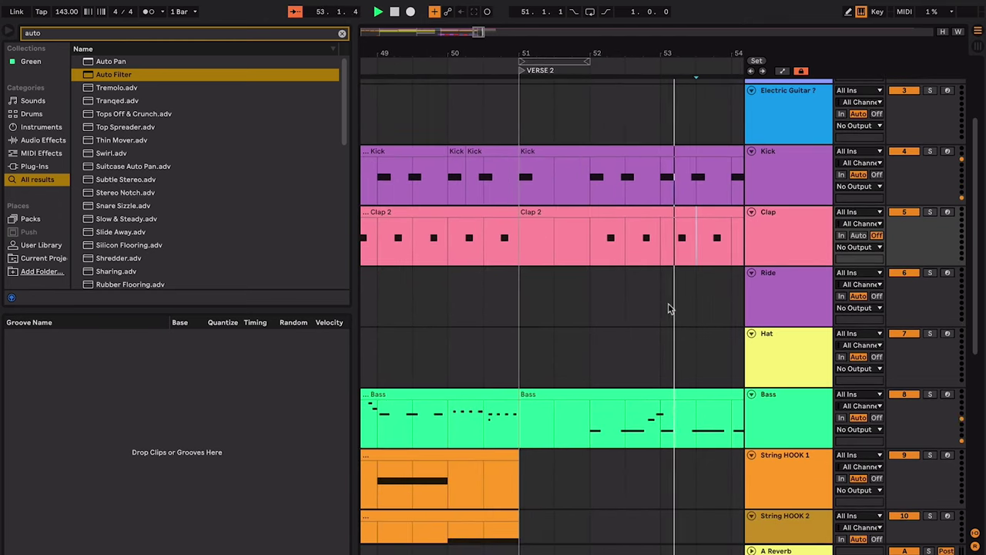
click(776, 246)
key(super+f)
click(609, 253)
key(minus)
key(minus)
key(minus)
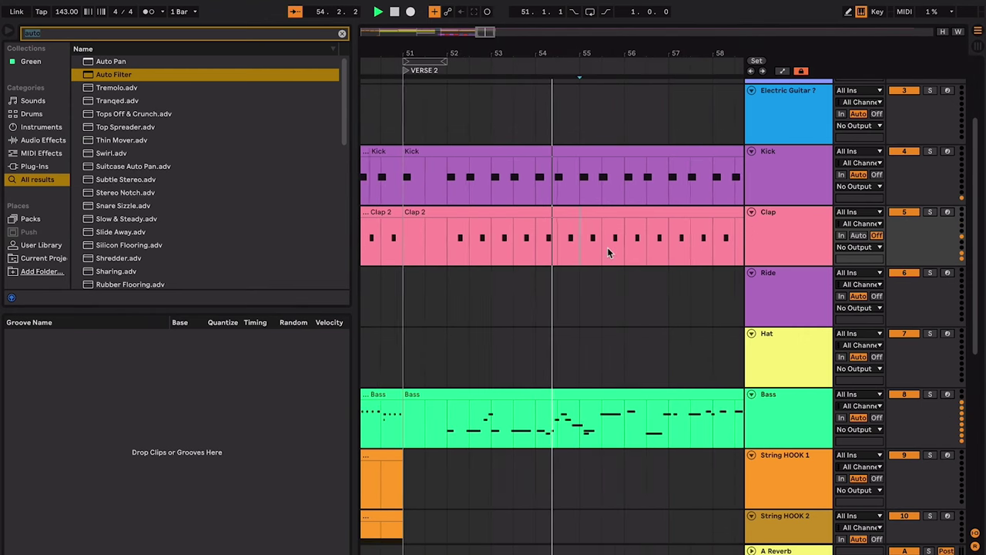
scroll(609, 253, down, 2)
scroll(607, 252, down, 2)
scroll(607, 247, up, 3)
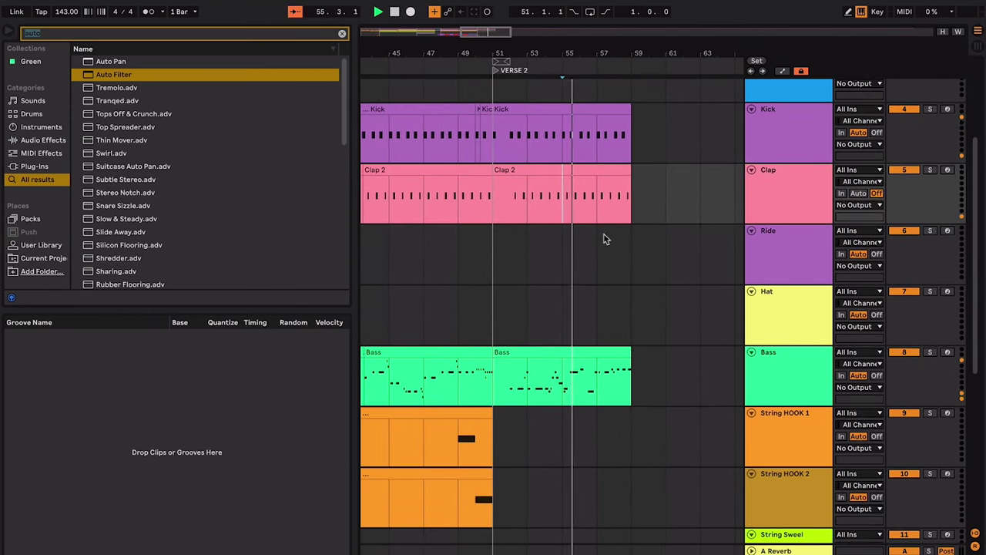
- Insert a new MIDI track below Clap and name it New Sound Bell
click(749, 182)
key(ctrl+shift+t)
click(544, 236)
click(816, 246)
key(ctrl+r)
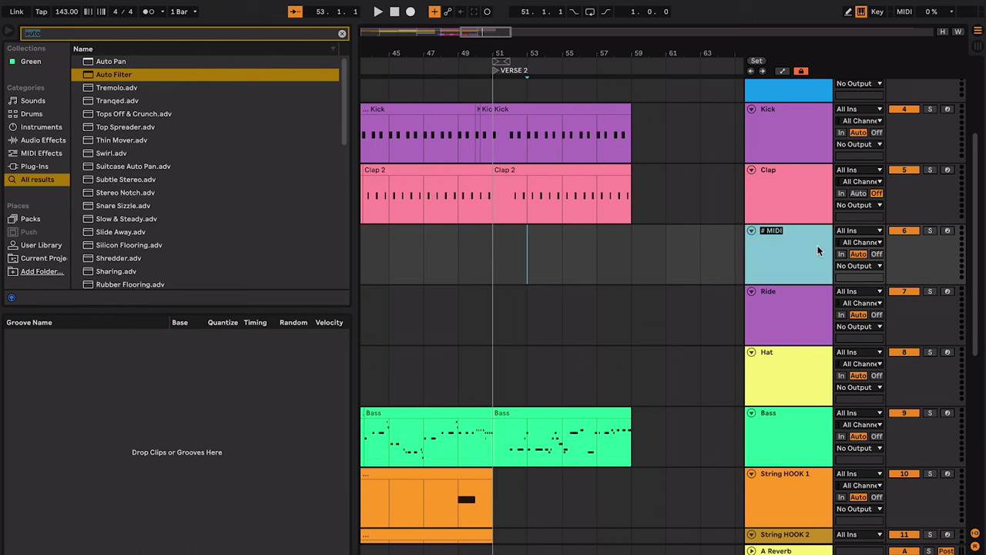
text(New Sonud)
text(und B)
text(ell)
key(Return)
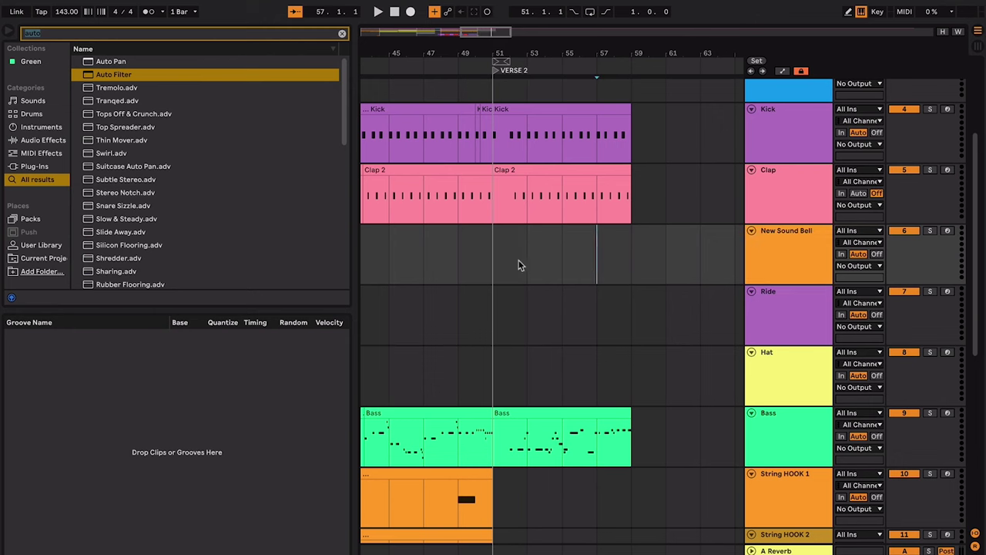
- Create an empty MIDI clip on the New Sound Bell track spanning bar 51 to bar 59
click(494, 261)
shift+click(613, 244)
key(ctrl+shift+m)
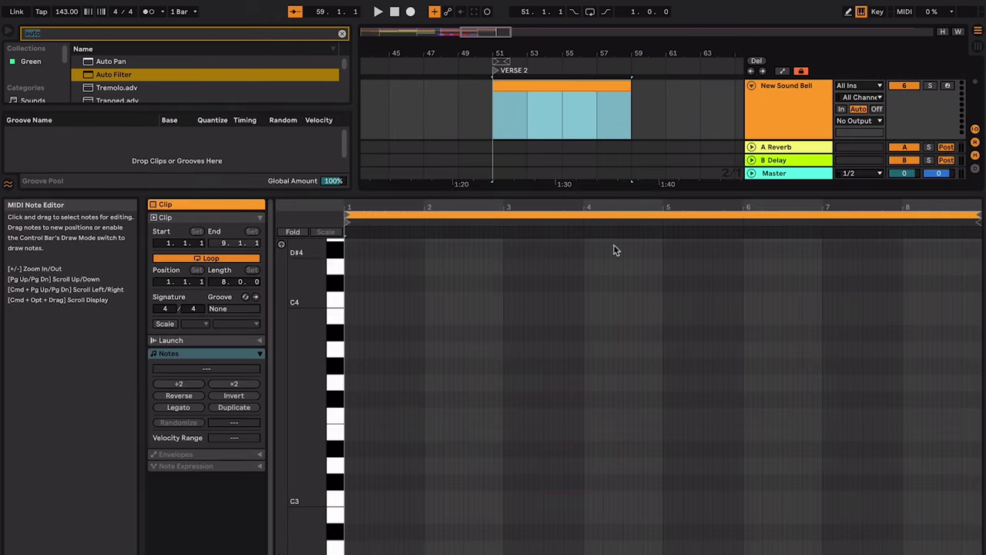
key(ctrl+alt+l)
scroll(616, 163, up, 1)
scroll(612, 160, up, 5)
scroll(612, 159, up, 4)
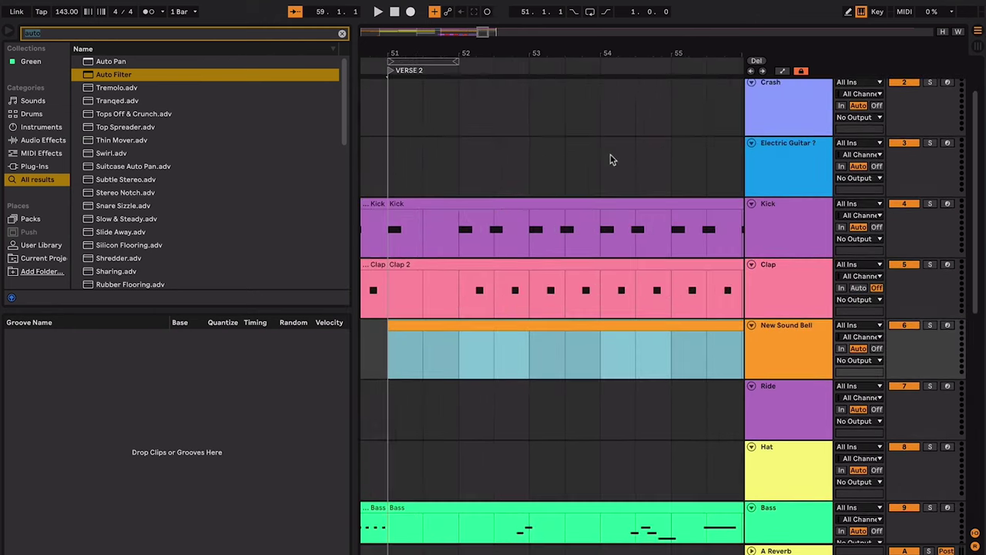
scroll(613, 159, left, 1)
- Arm the New Sound Bell track and record a first take of the bell chord from bar 51
click(948, 335)
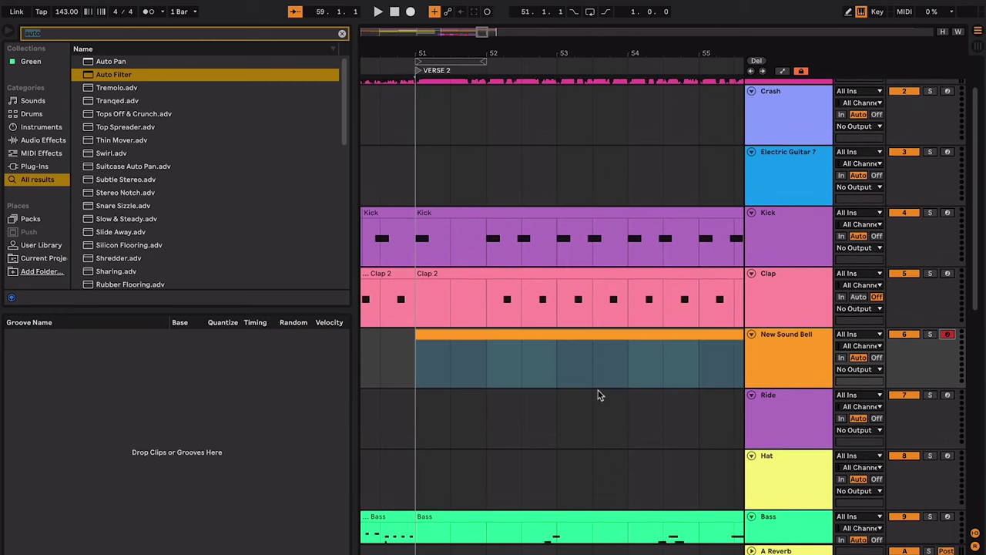
click(587, 332)
key(F9)
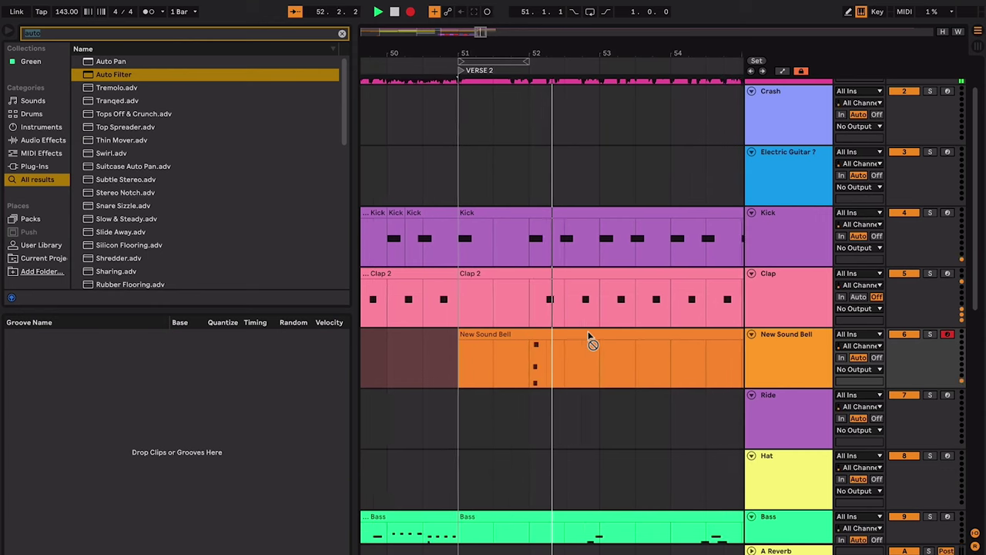
key(space)
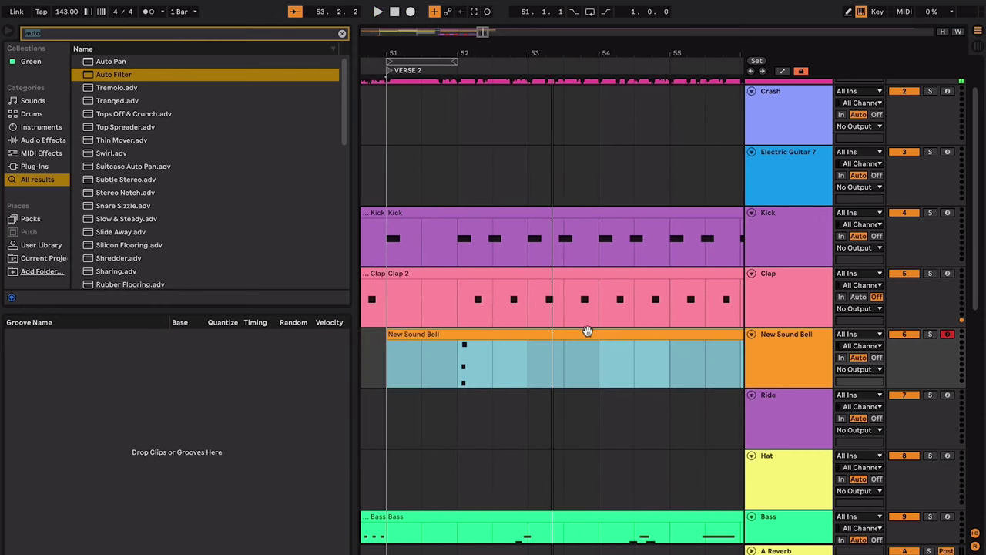
- Record another take of the bell chords into the New Sound Bell track from bar 51 and stop playback
key(F9)
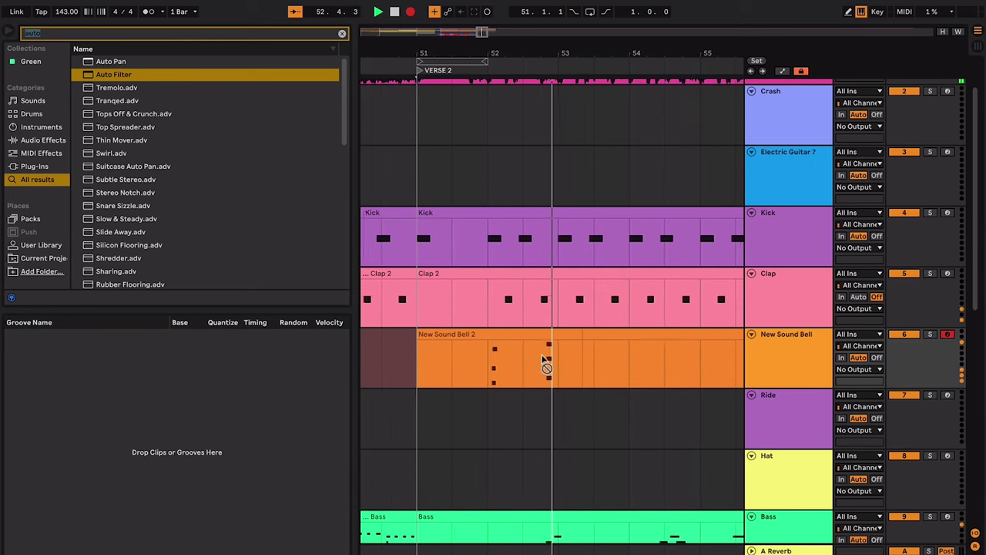
key(F9)
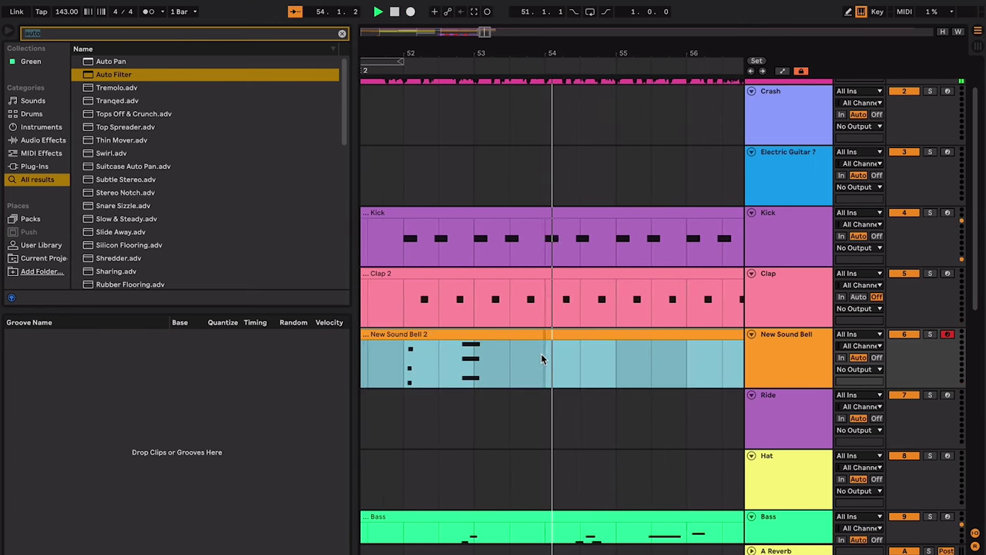
key(F9)
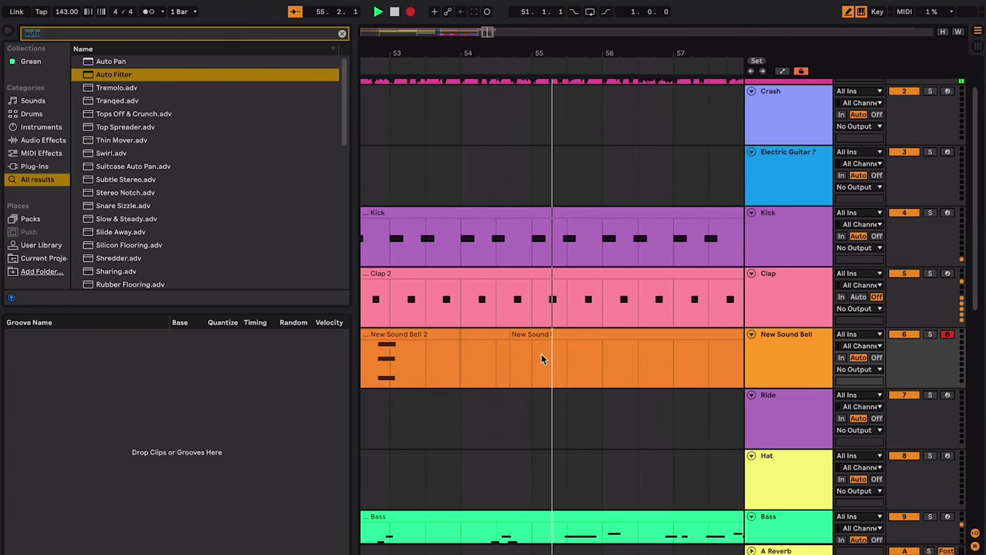
key(F9)
key(space)
- Isolate the two-bar bell section from bar 51.3 to 53.3, remove its stray first chord, and duplicate the section twice
drag(643, 357, 727, 348)
key(Delete)
key(super+j)
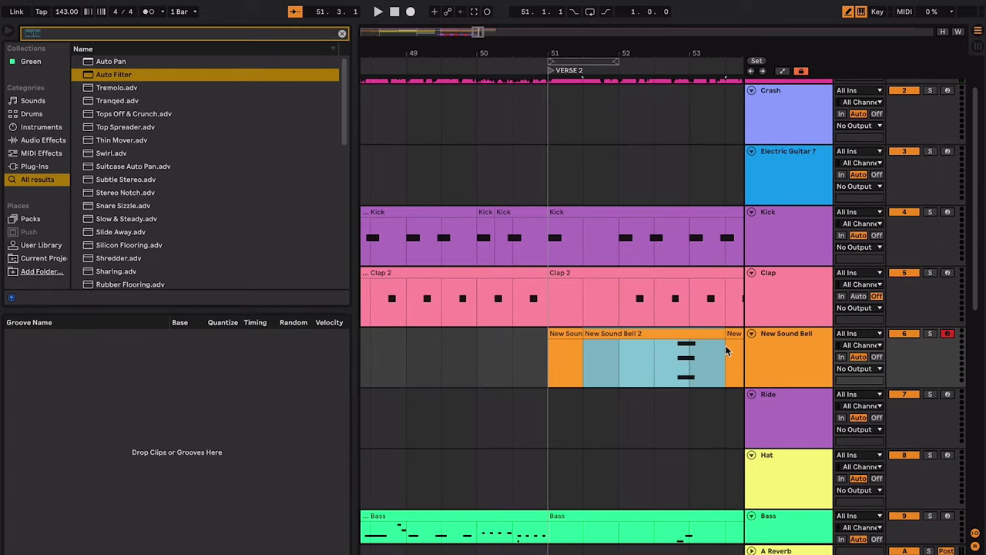
key(super+d)
key(super+d)
- Play back the repeated bell chords against the song and delete the copy spanning bar 55.3 to 57.3
key(space)
scroll(533, 337, up, 5)
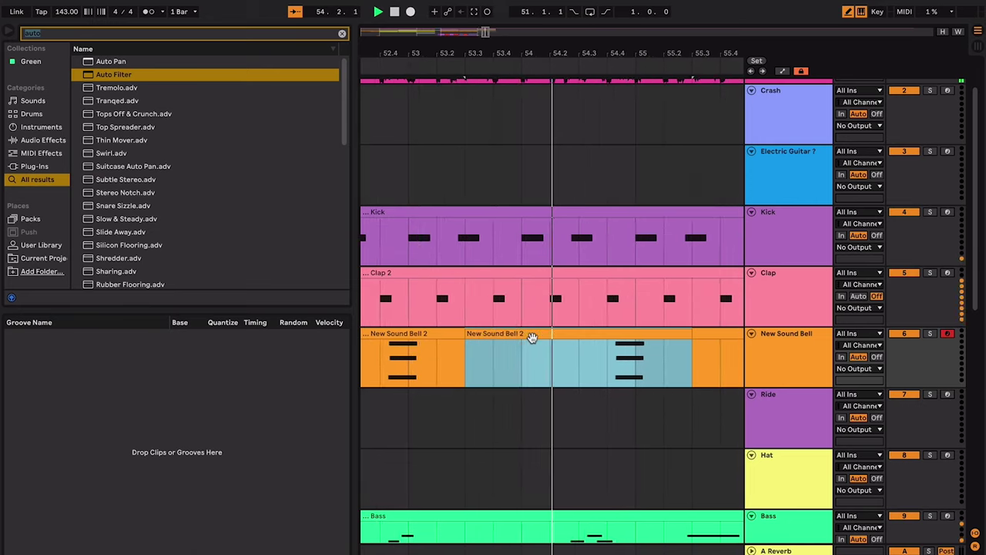
scroll(533, 339, left, 1)
key(minus)
key(minus)
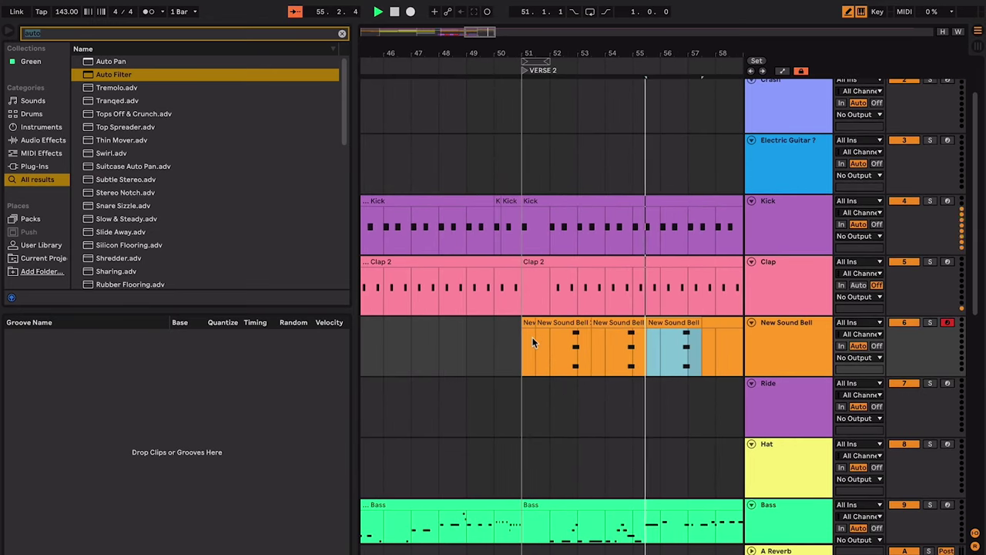
scroll(533, 359, right, 5)
scroll(533, 358, up, 2)
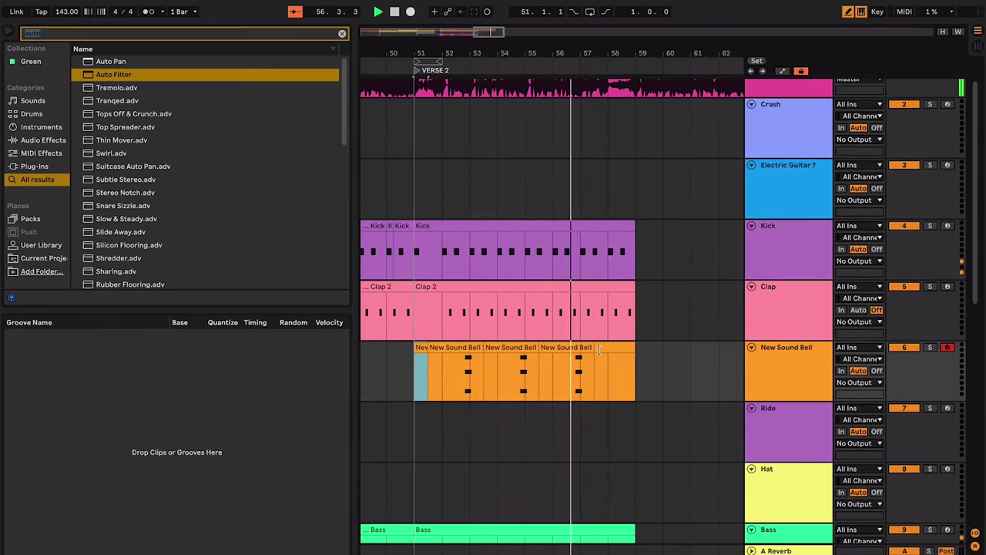
click(589, 347)
key(Delete)
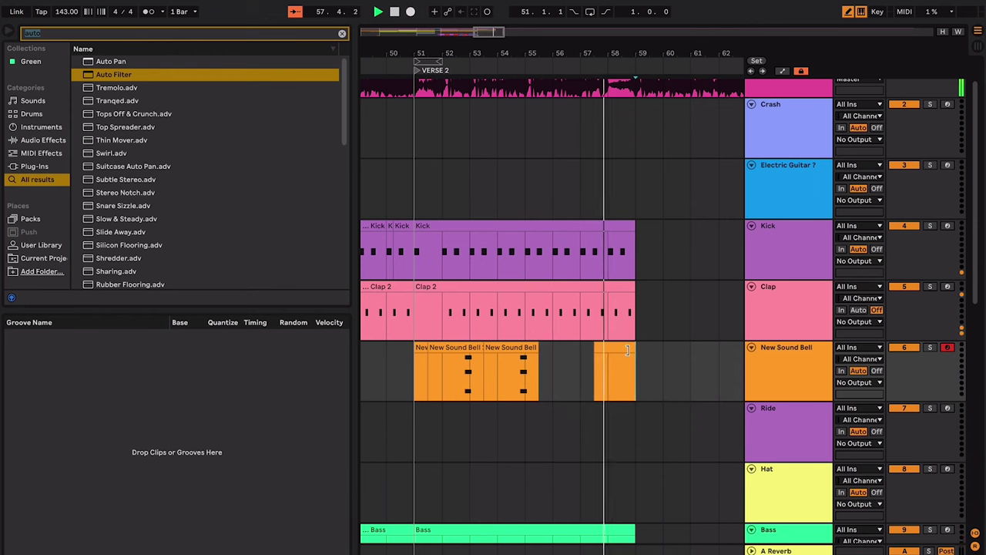
- Consolidate the New Sound Bell clips from bar 51 to bar 59 and set the loop to that range
click(628, 349)
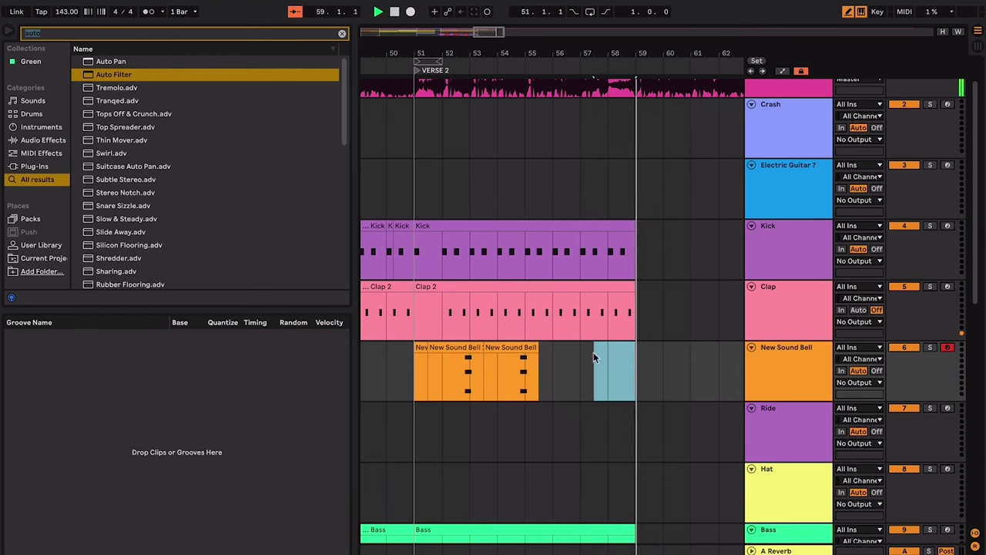
shift+click(429, 350)
key(super+j)
key(super+l)
scroll(523, 285, up, 2)
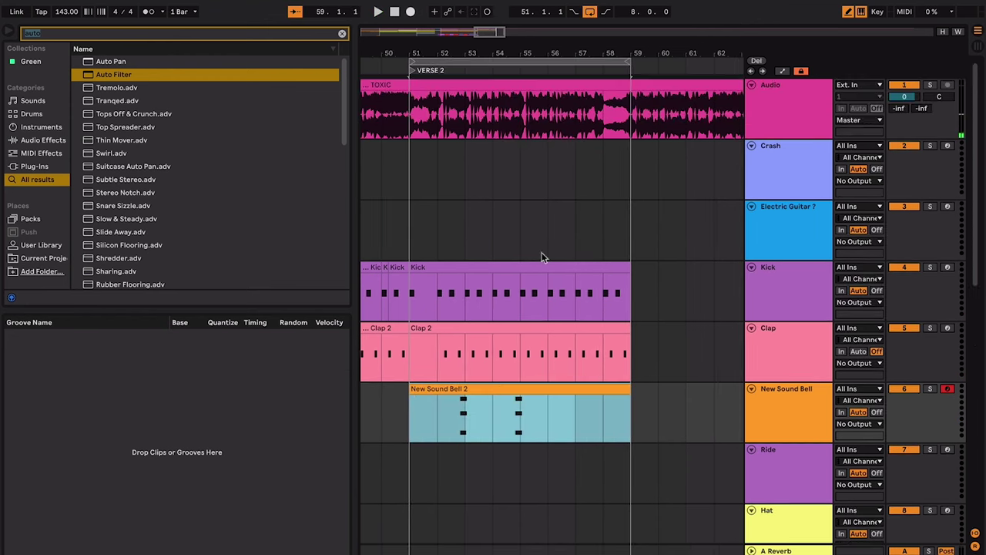
- Isolate bar 58 of the TOXIC reference audio, loop it, and listen to it
drag(608, 119, 638, 120)
key(z)
key(super+l)
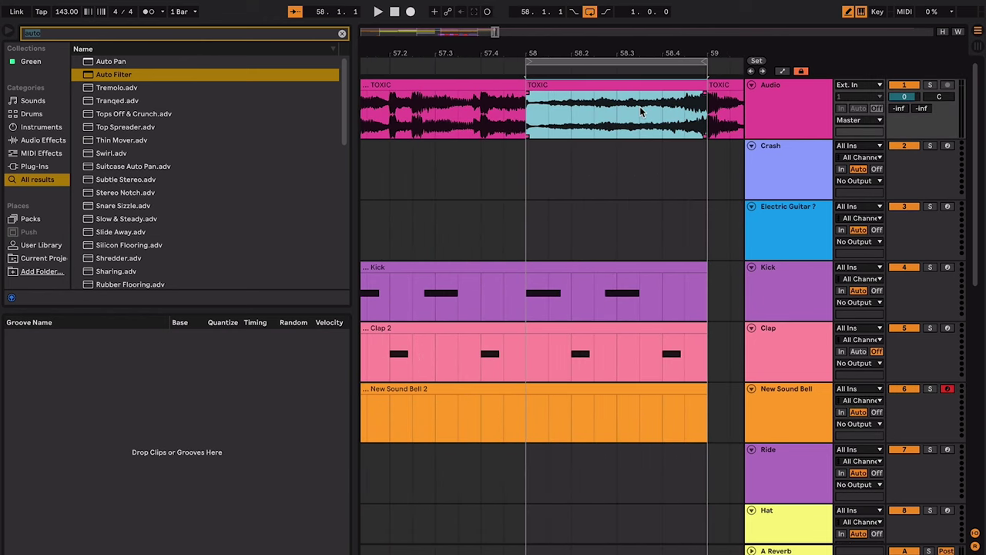
key(space)
scroll(620, 117, right, 1)
click(621, 118)
click(628, 83)
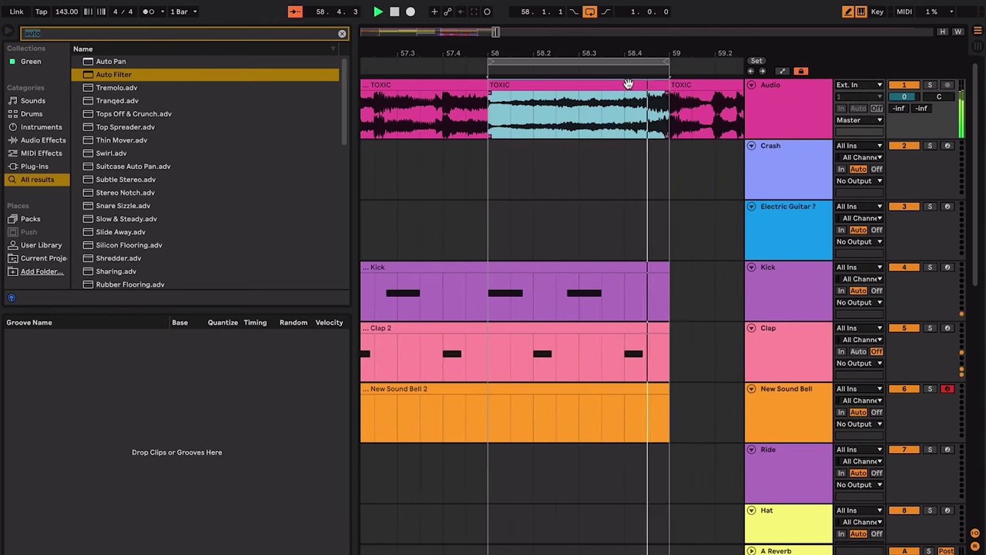
key(space)
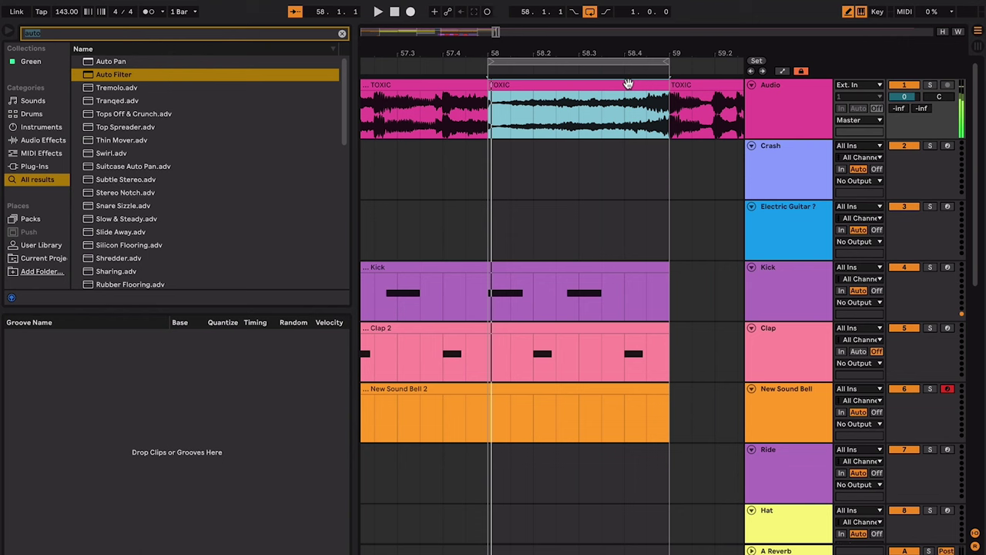
- Reverse the isolated bar 58 audio clip and play the result
key(r)
key(space)
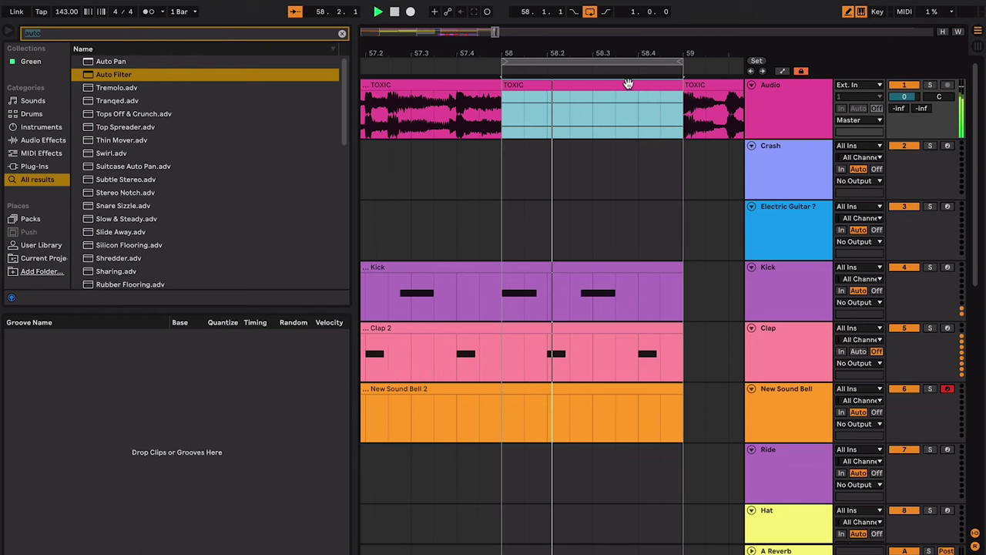
key(minus)
key(space)
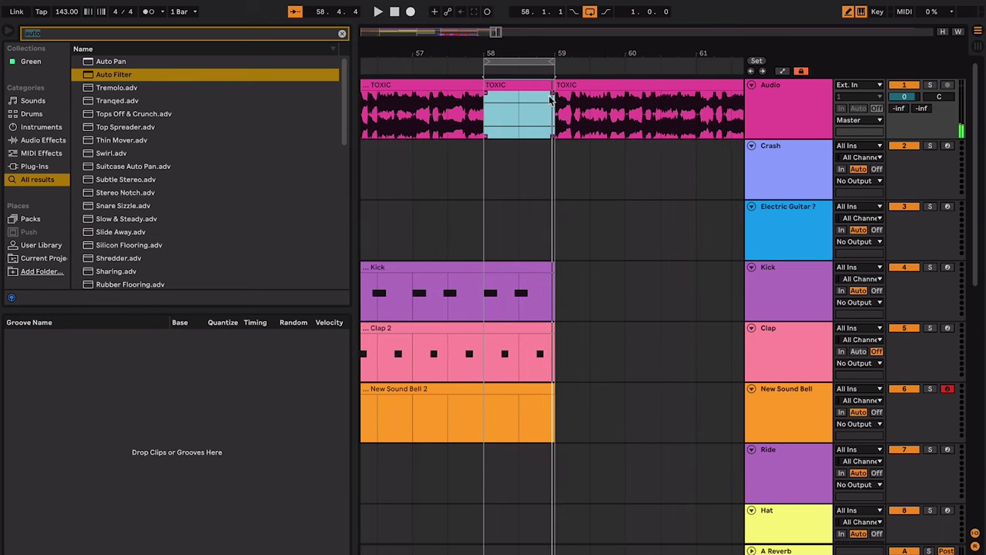
- Consolidate the bar 58 section of the reference audio into its own clip and listen to it looped
drag(555, 113, 499, 106)
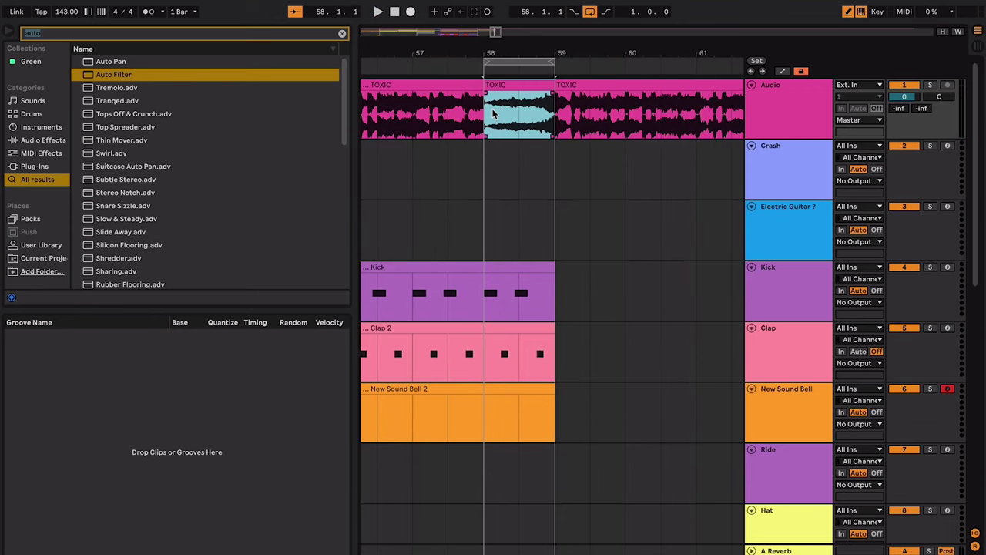
key(ctrl+j)
key(space)
scroll(519, 101, left, 2)
scroll(520, 101, right, 1)
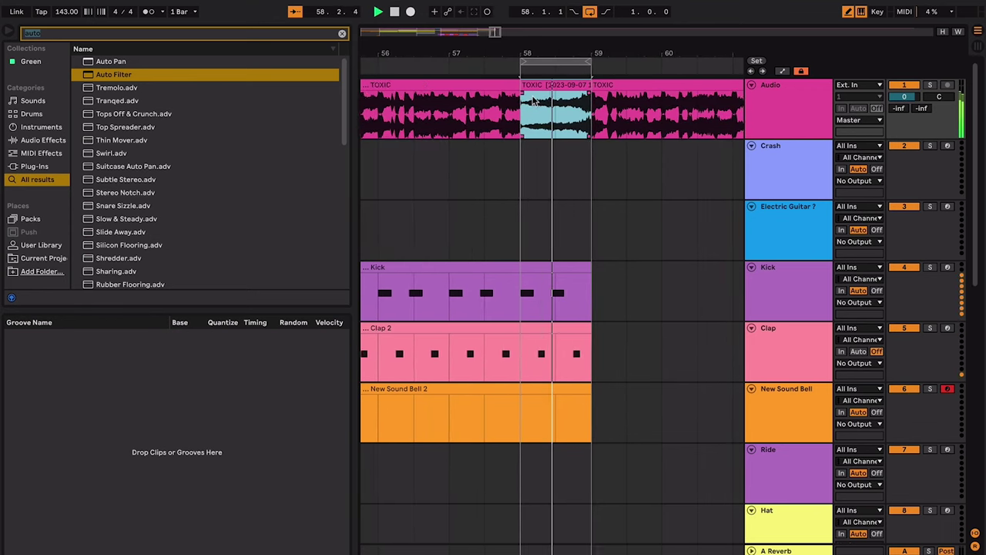
scroll(532, 101, left, 1)
scroll(533, 101, down, 1)
key(space)
scroll(534, 100, up, 1)
key(space)
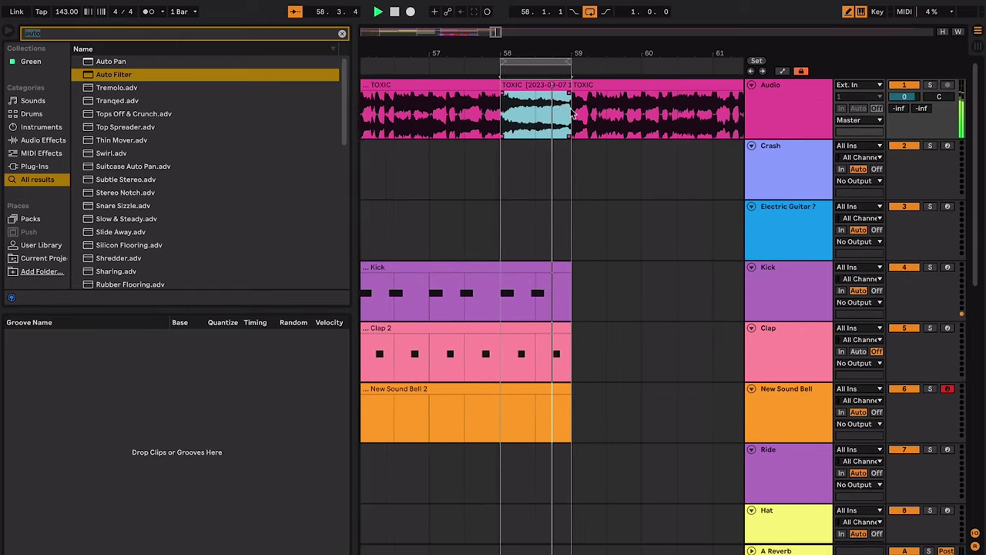
key(space)
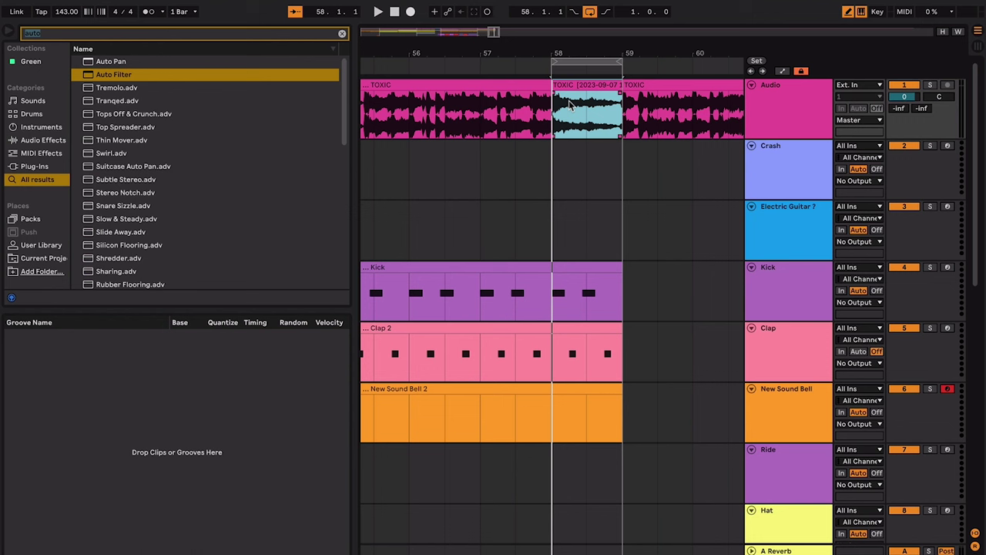
- Raise the system volume and listen to the TOXIC audio clip at bar 58
key(XF86AudioRaiseVolume)
key(XF86AudioRaiseVolume)
key(XF86AudioRaiseVolume)
key(XF86AudioRaiseVolume)
key(XF86AudioRaiseVolume)
key(space)
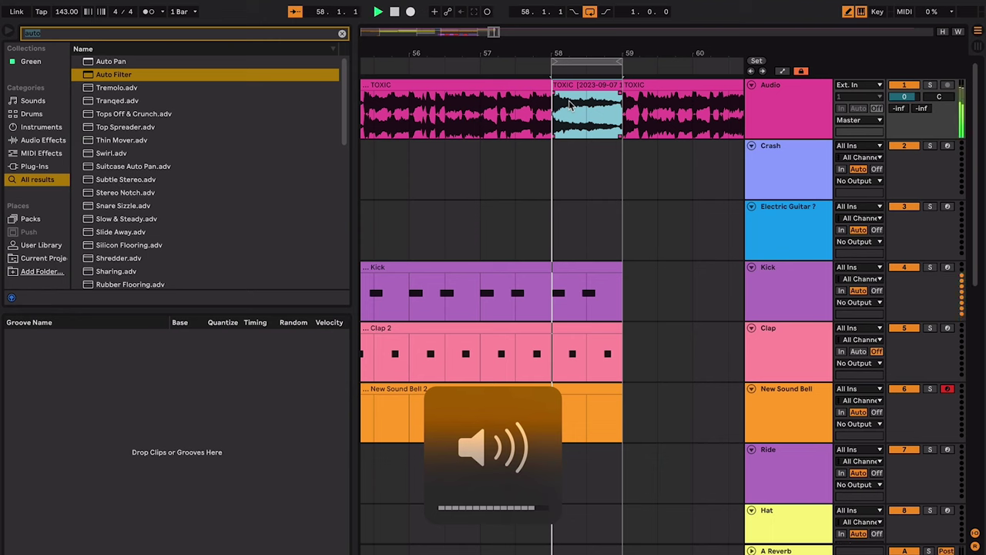
key(space)
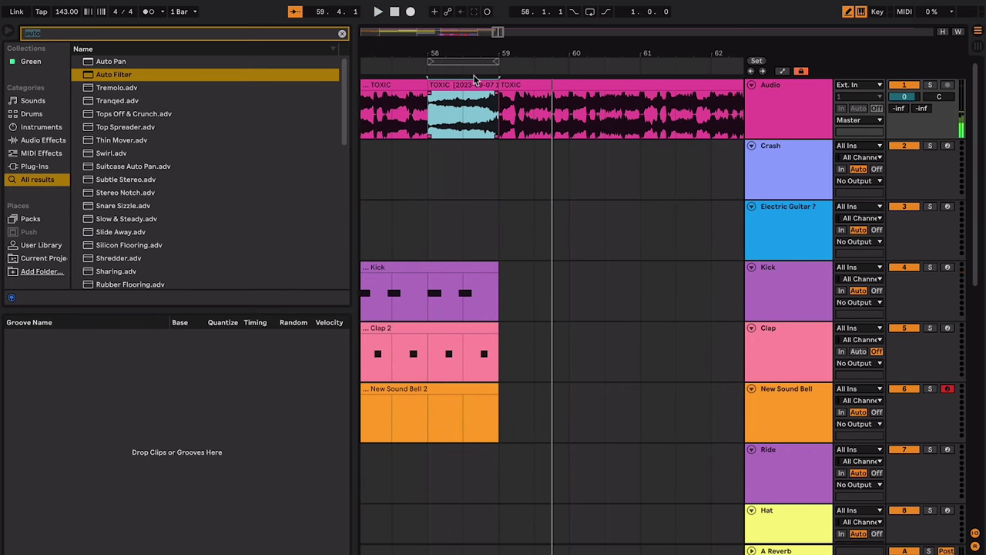
- Re-enable the one-bar loop at bar 58, audition the looped TOXIC clip, and lower the system volume
key(super+l)
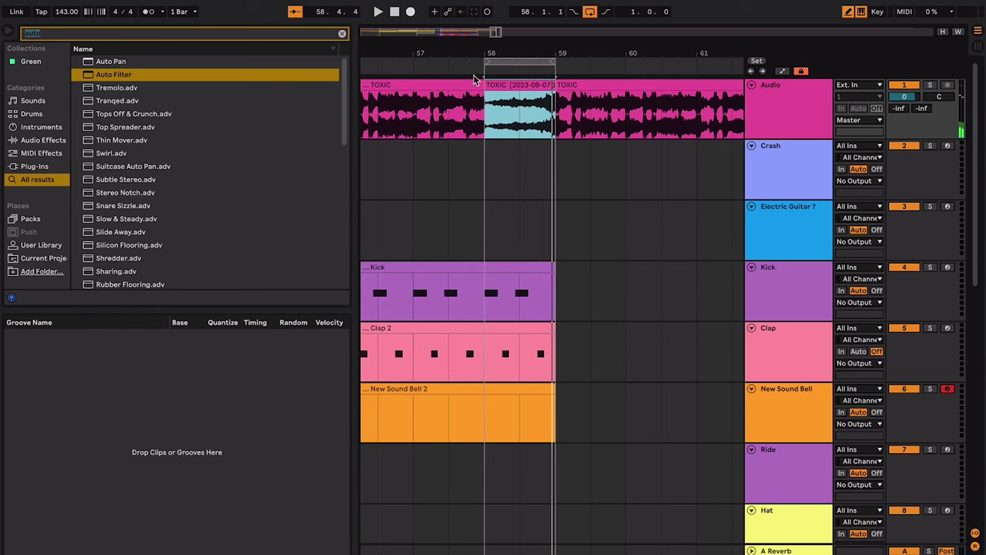
key(space)
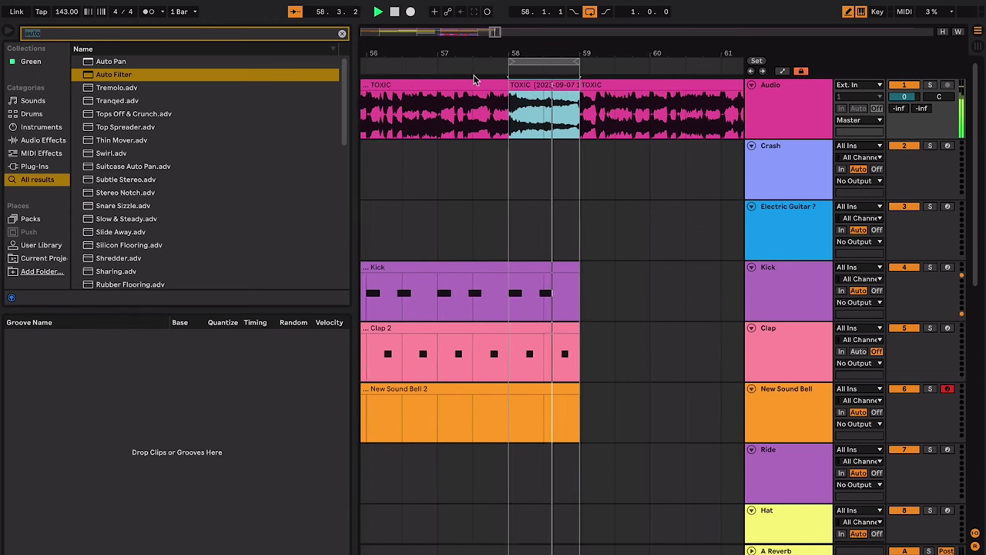
key(space)
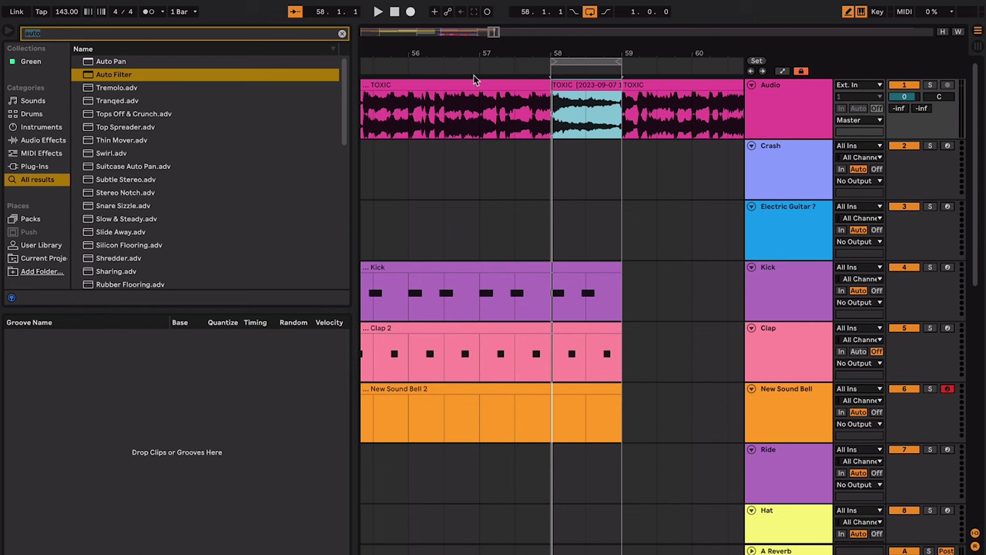
key(space)
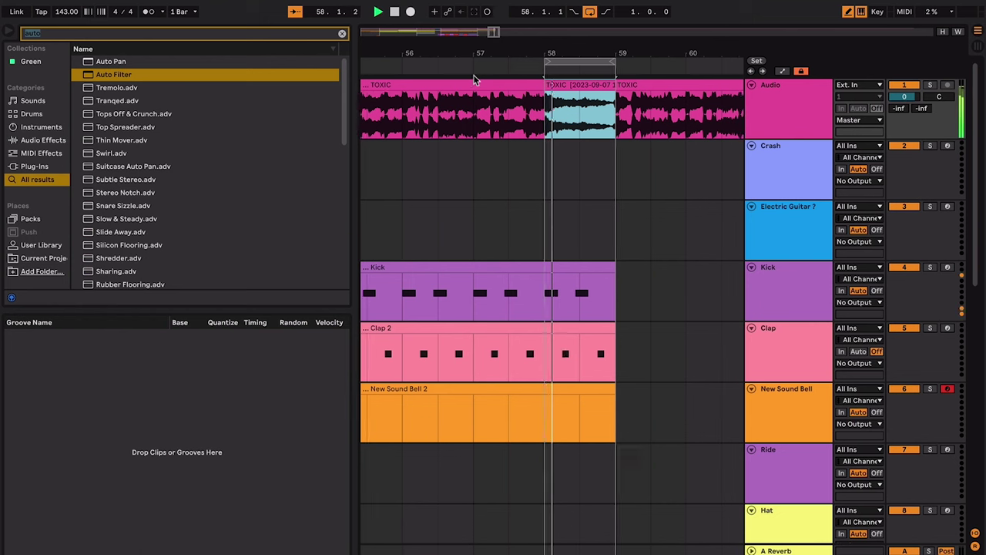
key(space)
key(XF86AudioLowerVolume)
key(XF86AudioLowerVolume)
key(XF86AudioLowerVolume)
key(XF86AudioLowerVolume)
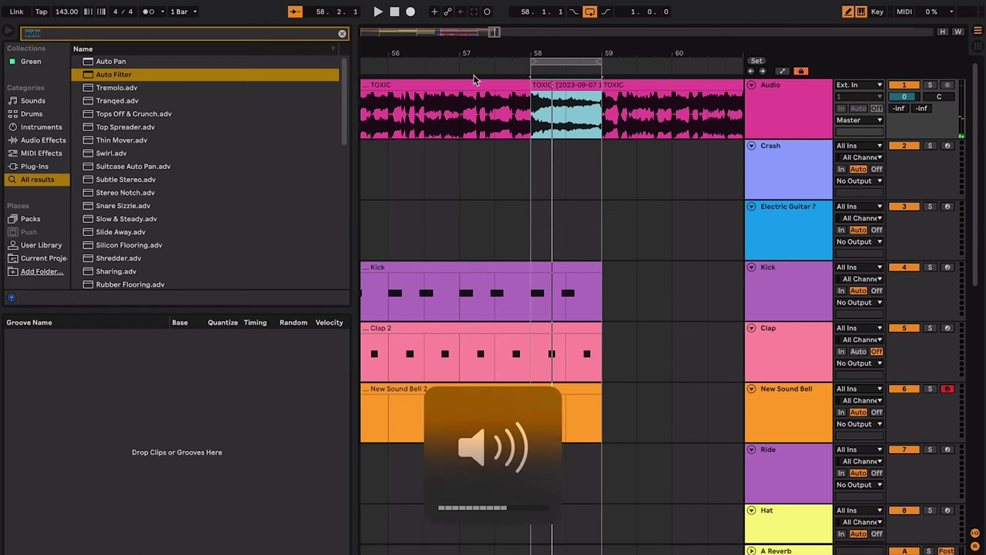
- Turn looping off and play the arrangement from bar 57 at a lower system volume
click(457, 154)
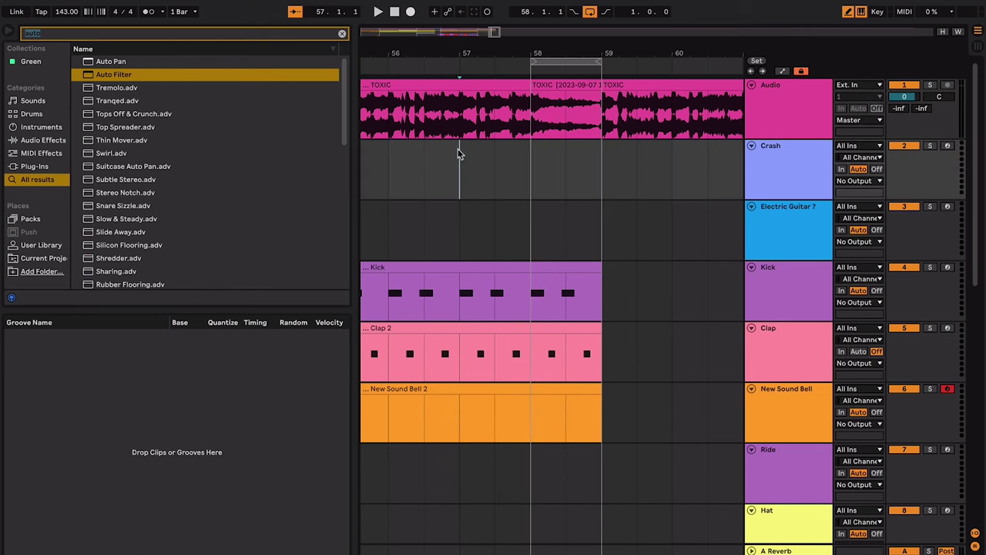
key(minus)
key(minus)
key(super+l)
key(space)
key(XF86AudioLowerVolume)
key(XF86AudioLowerVolume)
key(XF86AudioLowerVolume)
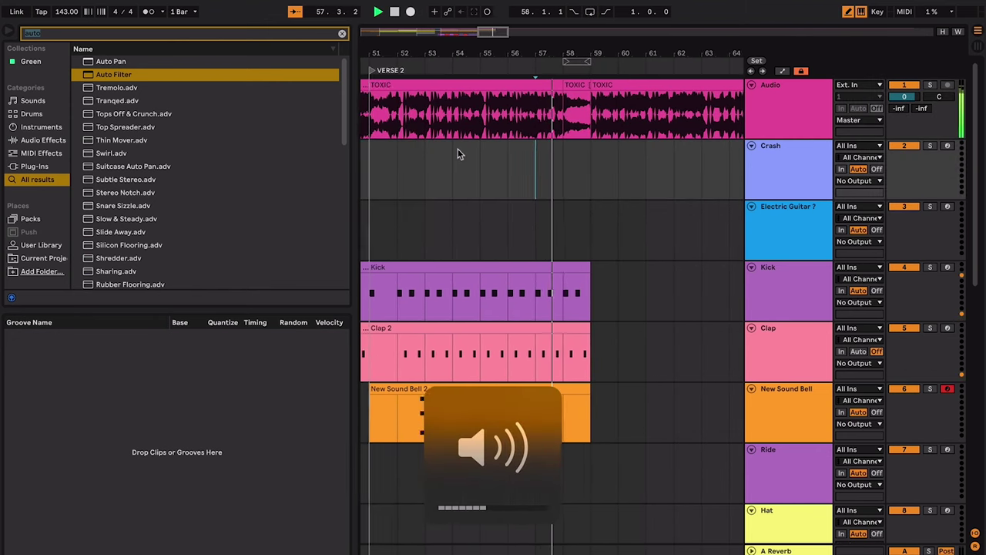
- Audition the short TOXIC audio clip at bar 58 through into bar 59 without looping
key(plus)
key(plus)
key(plus)
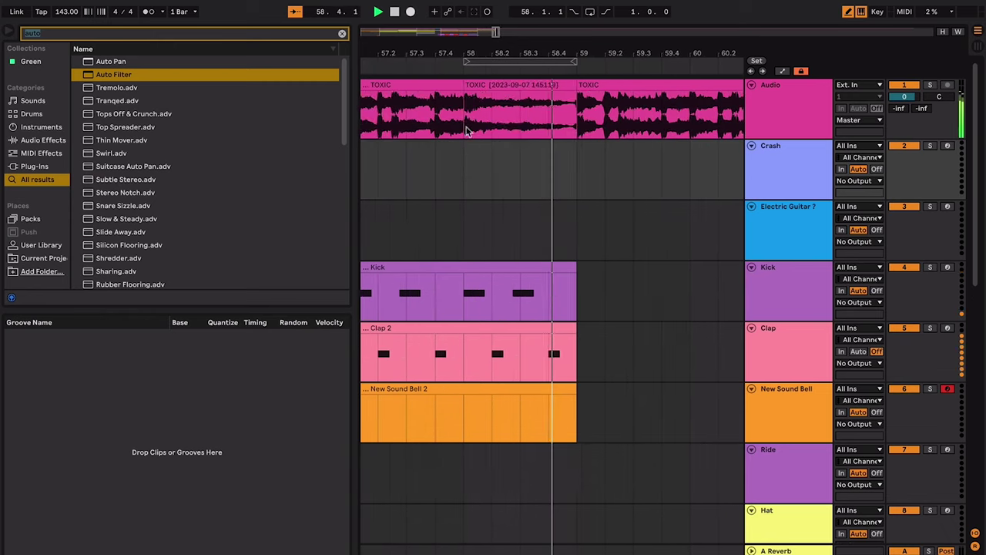
key(space)
click(493, 85)
key(0)
key(minus)
key(minus)
key(0)
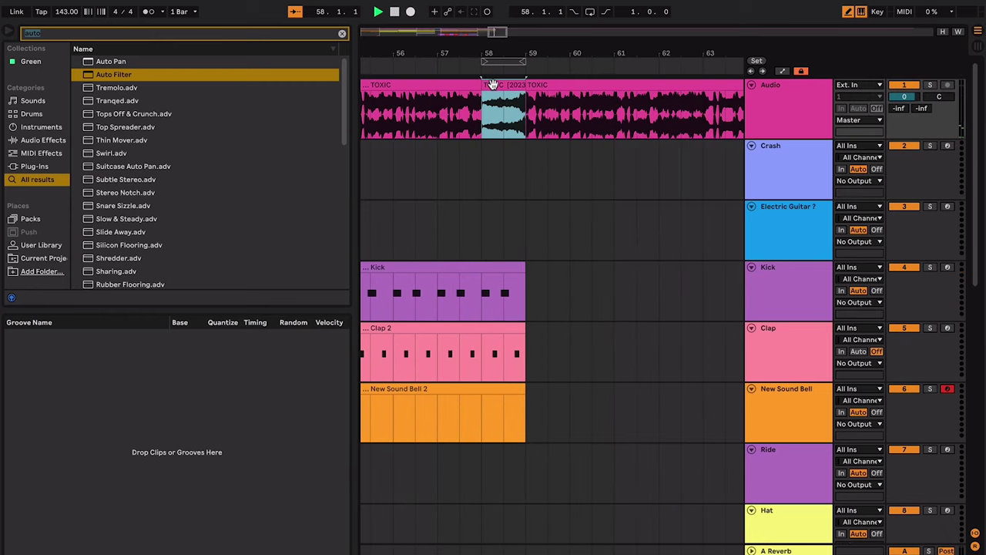
key(space)
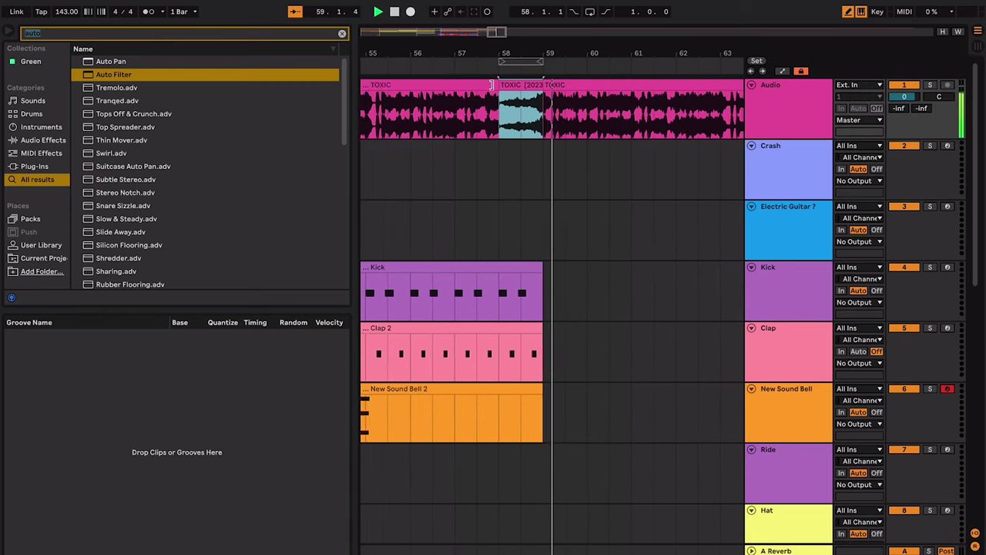
key(space)
- Review the arrangement's tracks from VERSE 2 back to the first pre-chorus section
click(429, 179)
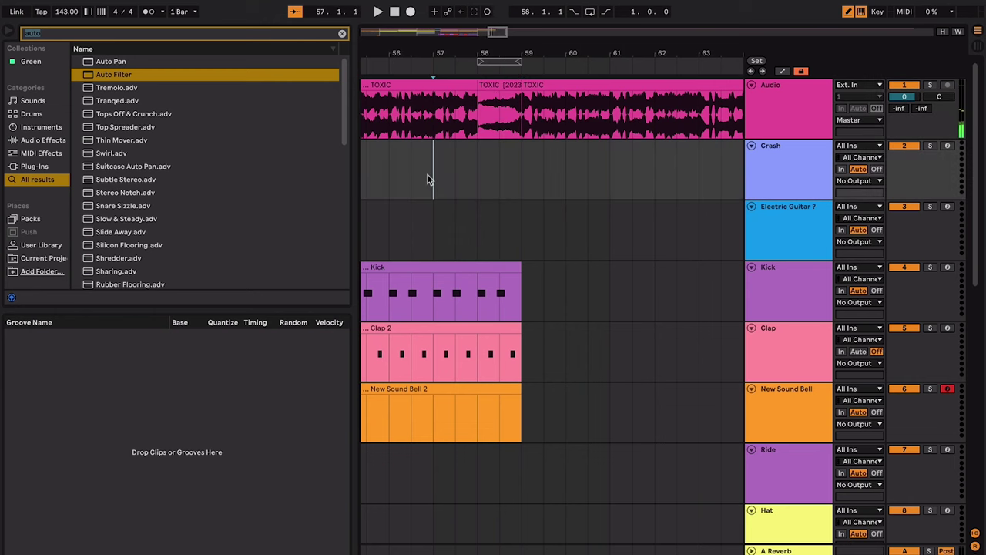
key(minus)
key(minus)
scroll(429, 179, down, 3)
scroll(429, 179, left, 5)
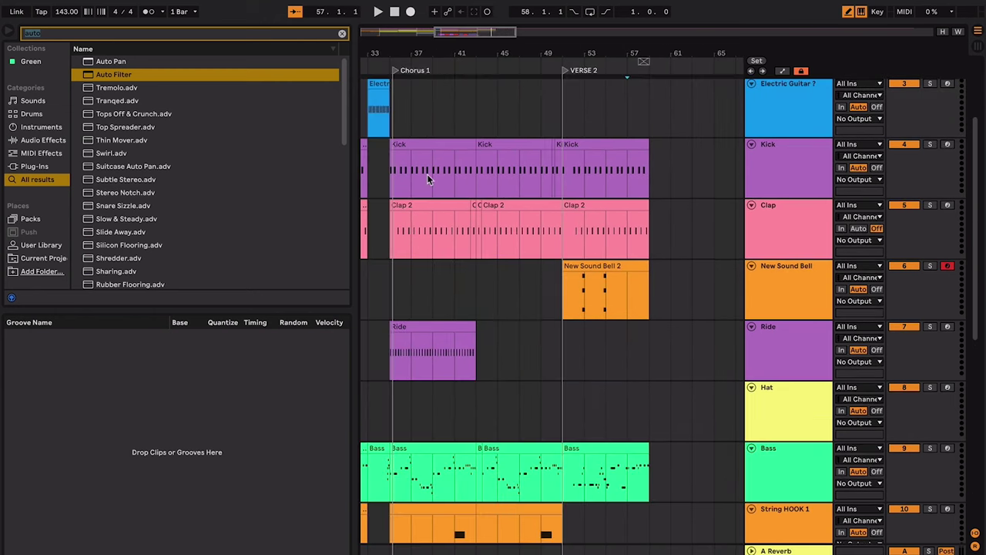
click(572, 201)
key(minus)
scroll(575, 203, up, 3)
scroll(575, 203, left, 3)
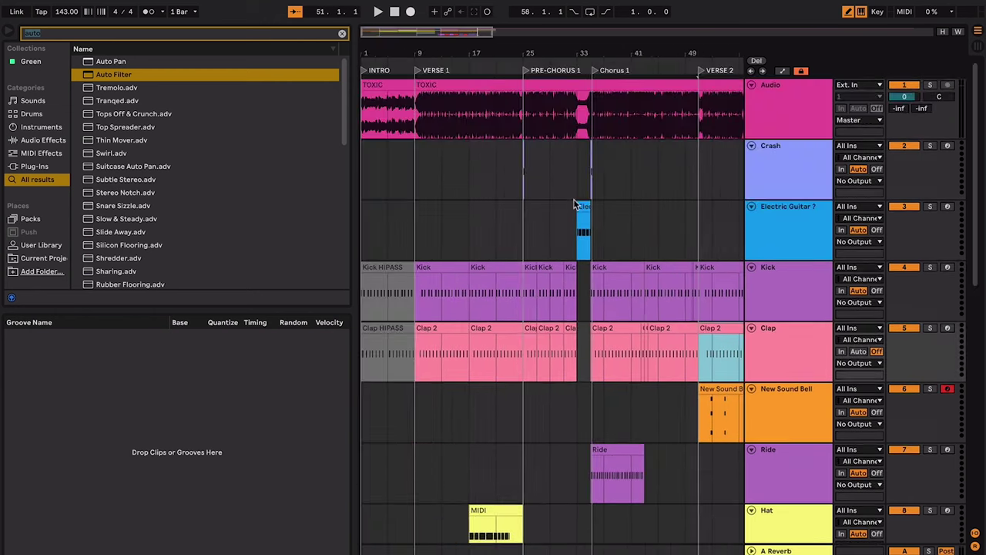
- Copy the PRE-CHORUS 1 clips from bar 25 to 35 on the Crash track and all tracks below, and paste them at bar 59
click(527, 183)
key(space)
key(plus)
key(plus)
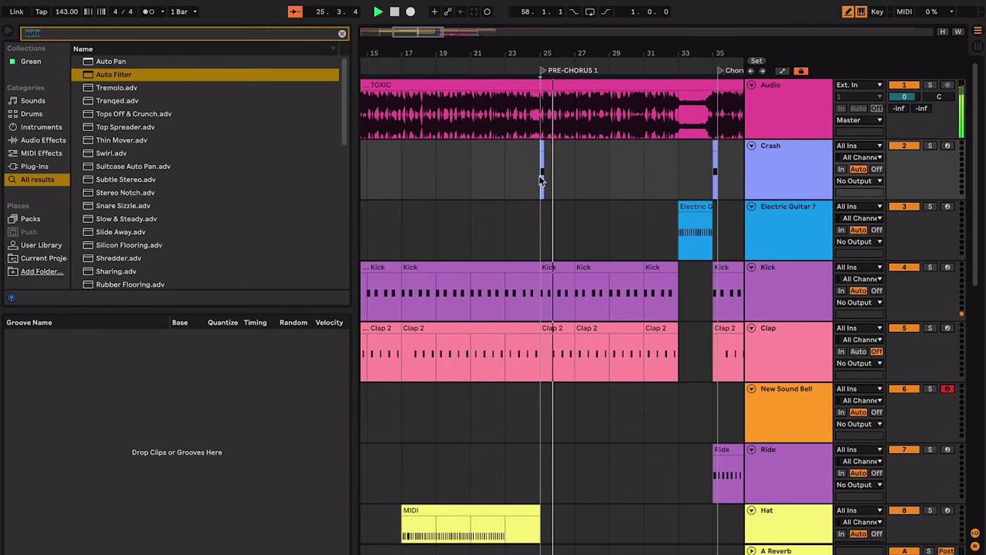
scroll(544, 181, down, 1)
scroll(544, 180, right, 2)
shift+click(658, 513)
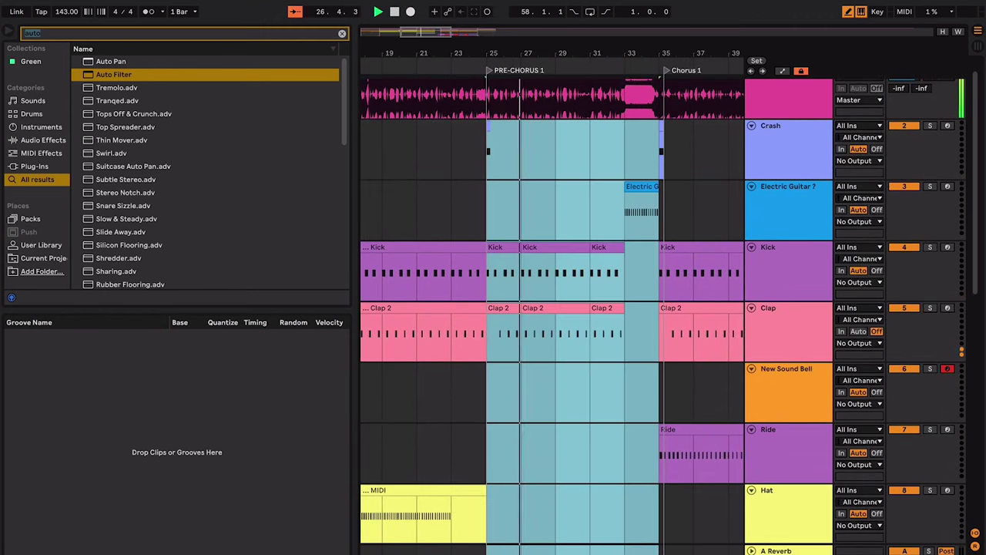
scroll(673, 370, right, 6)
scroll(660, 298, up, 1)
key(space)
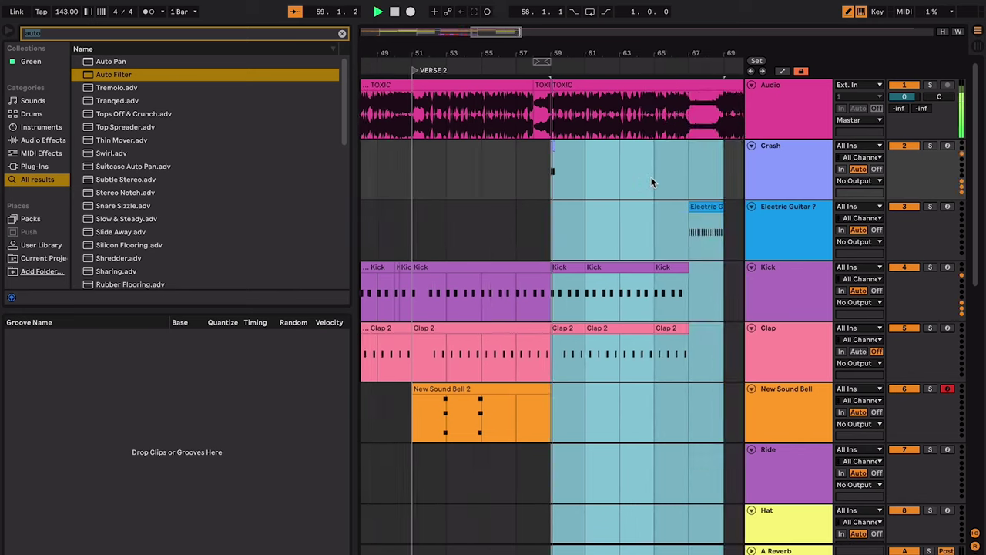
- Play the transition from bar 58 into bar 59 and check the pasted pre-chorus clips on every track
key(plus)
key(plus)
key(space)
click(497, 175)
key(space)
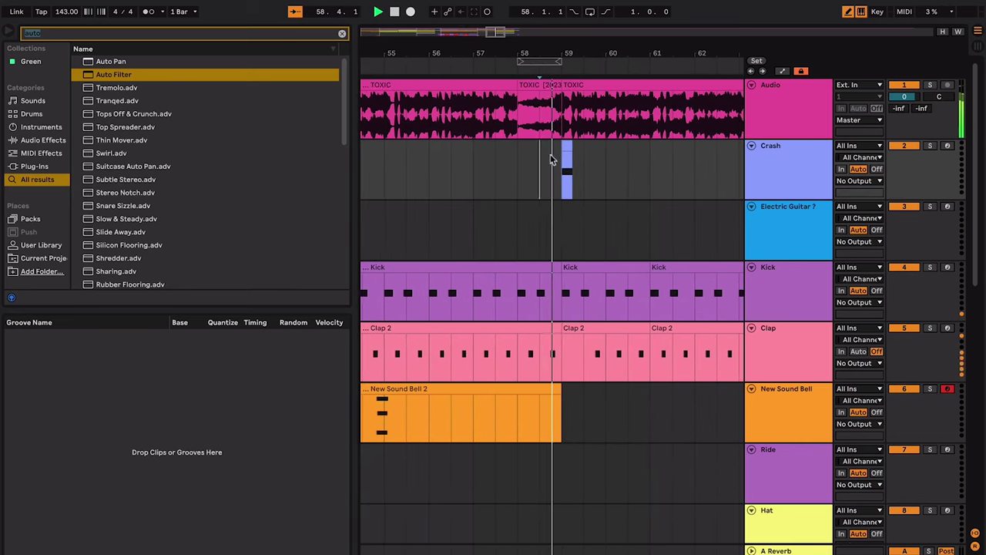
scroll(561, 149, down, 3)
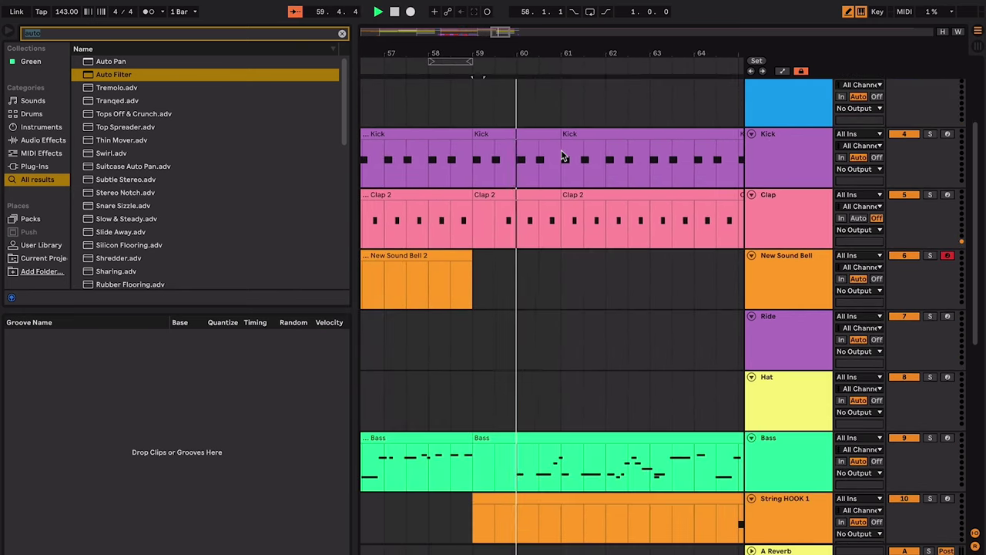
scroll(561, 157, down, 2)
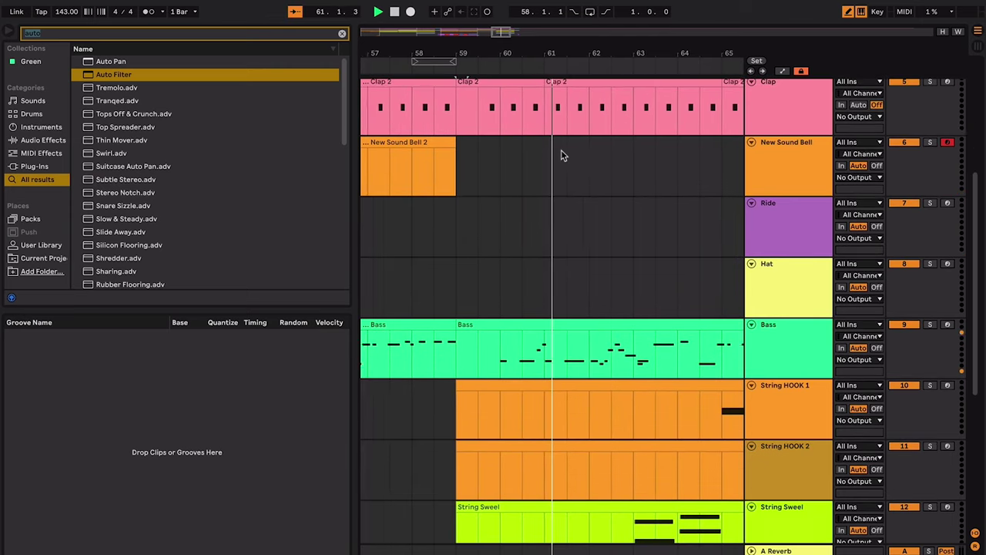
key(minus)
key(minus)
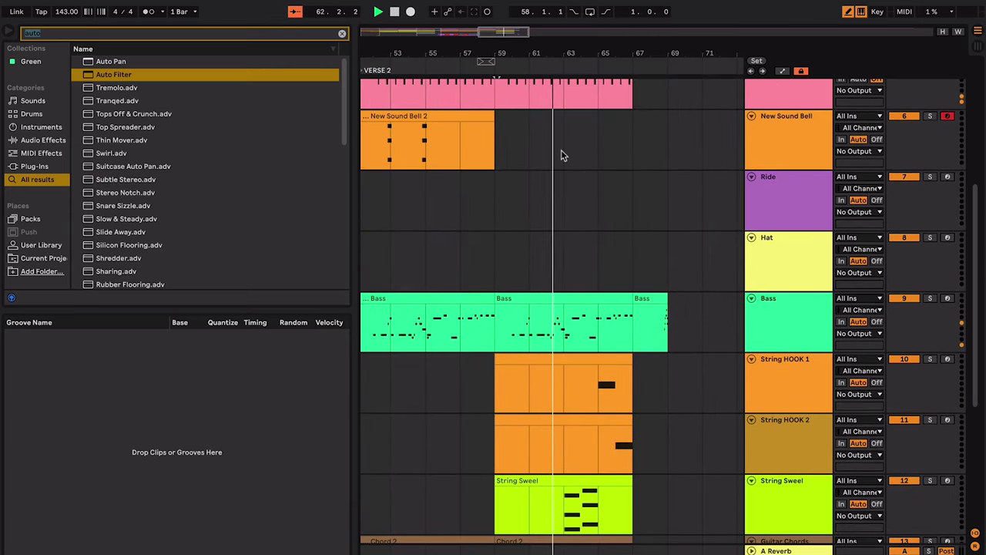
scroll(561, 154, down, 2)
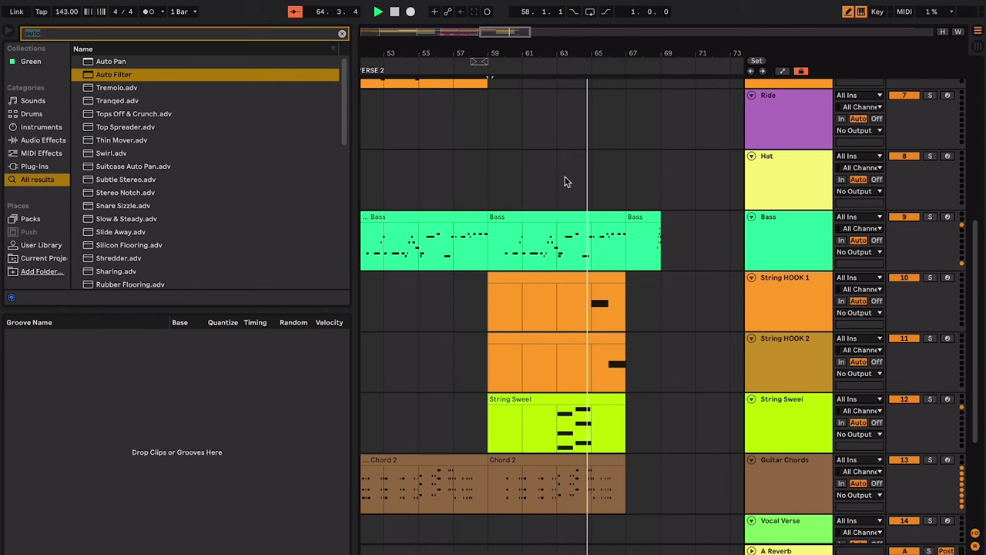
key(space)
- Play the pasted pre-chorus from bar 59 and review its tracks up to the song's audio track
scroll(566, 181, down, 2)
scroll(565, 181, left, 2)
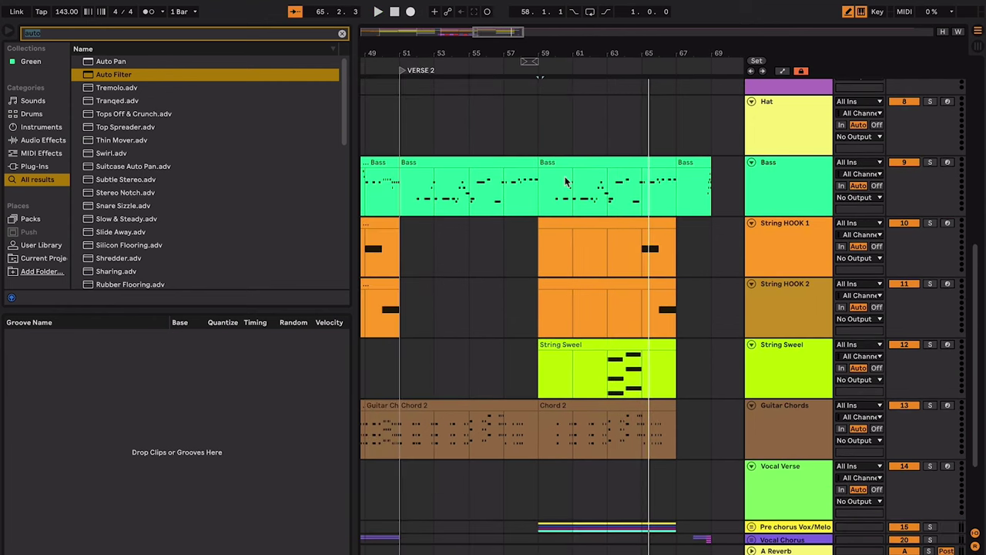
click(547, 161)
click(545, 137)
scroll(544, 138, up, 1)
scroll(544, 138, right, 1)
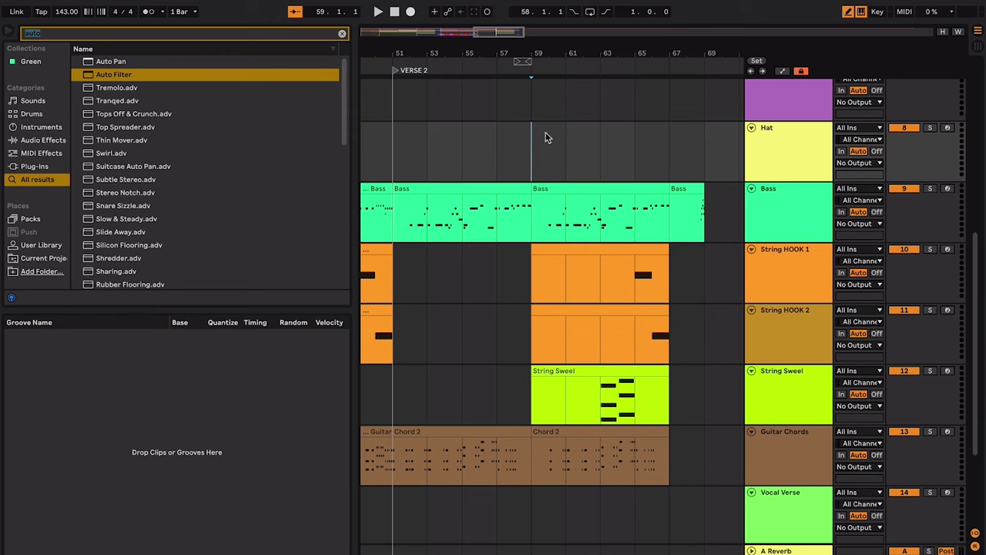
scroll(544, 138, left, 2)
key(space)
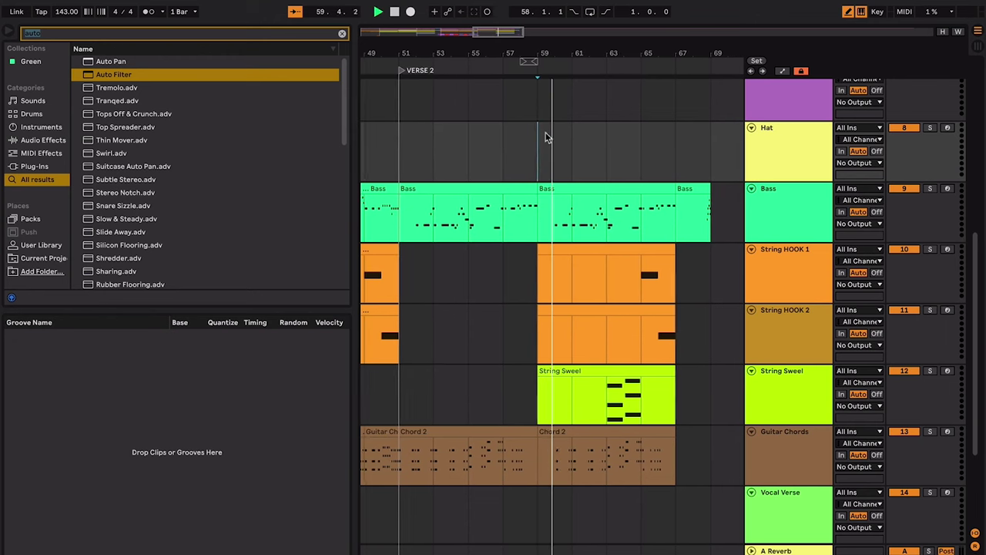
scroll(544, 138, up, 10)
scroll(544, 138, left, 7)
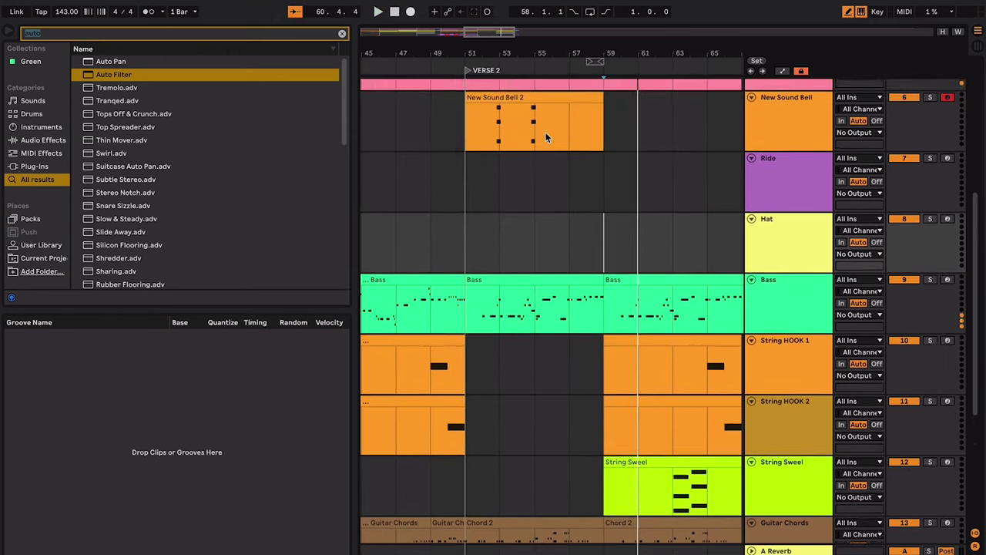
scroll(545, 138, up, 5)
scroll(545, 138, left, 6)
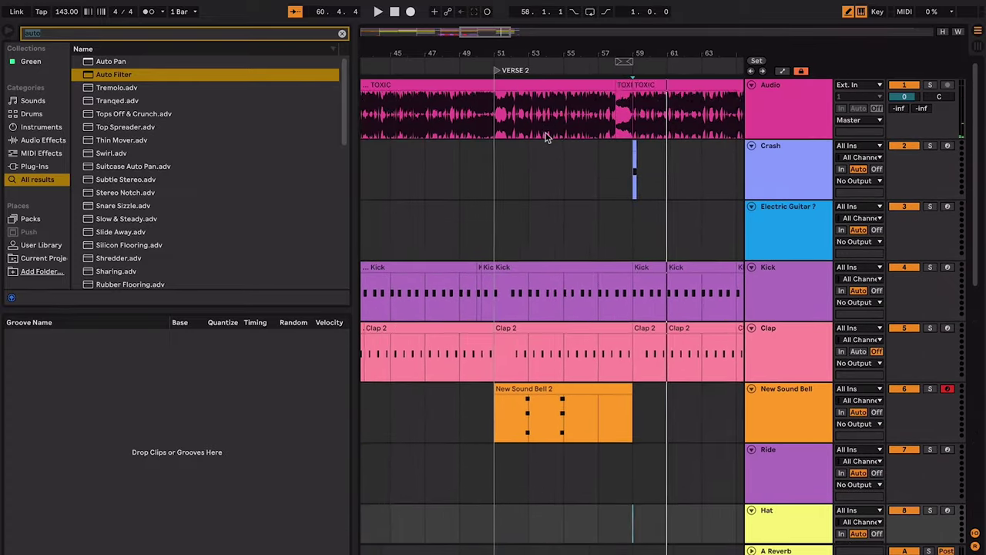
- Listen to the original PRE-CHORUS 1 from bar 25 and review which instruments its tracks contain
scroll(544, 138, left, 3)
click(460, 204)
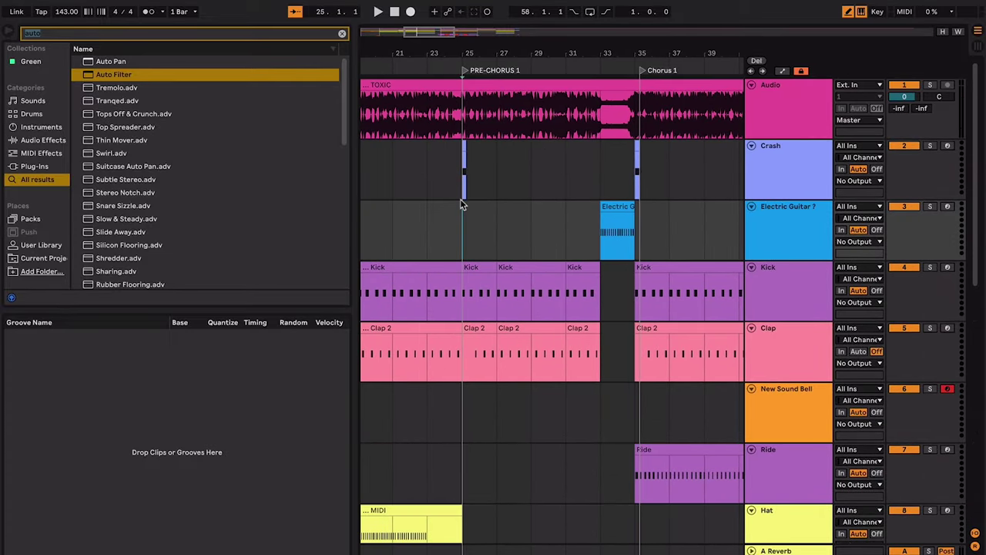
scroll(460, 231, left, 2)
key(space)
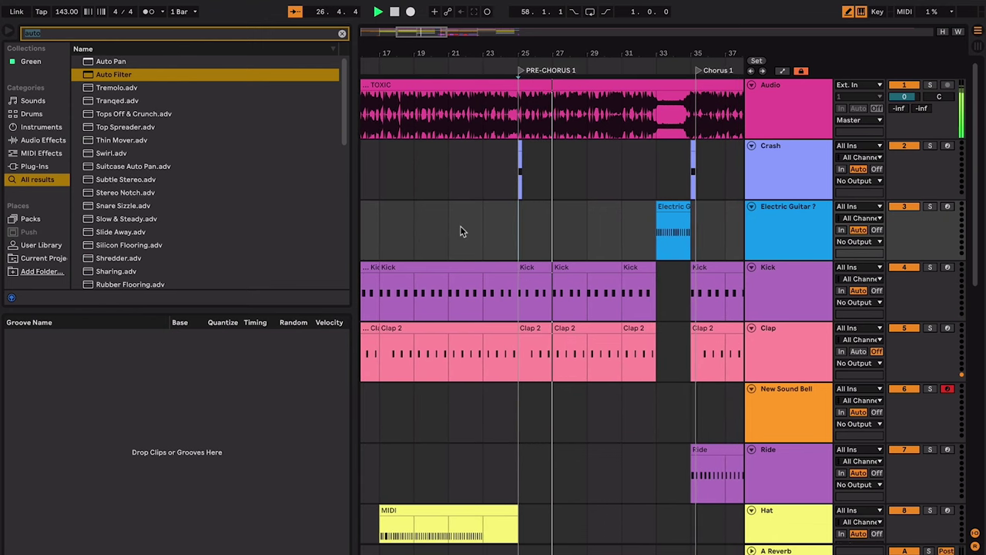
key(space)
scroll(460, 231, down, 10)
scroll(600, 208, up, 8)
key(space)
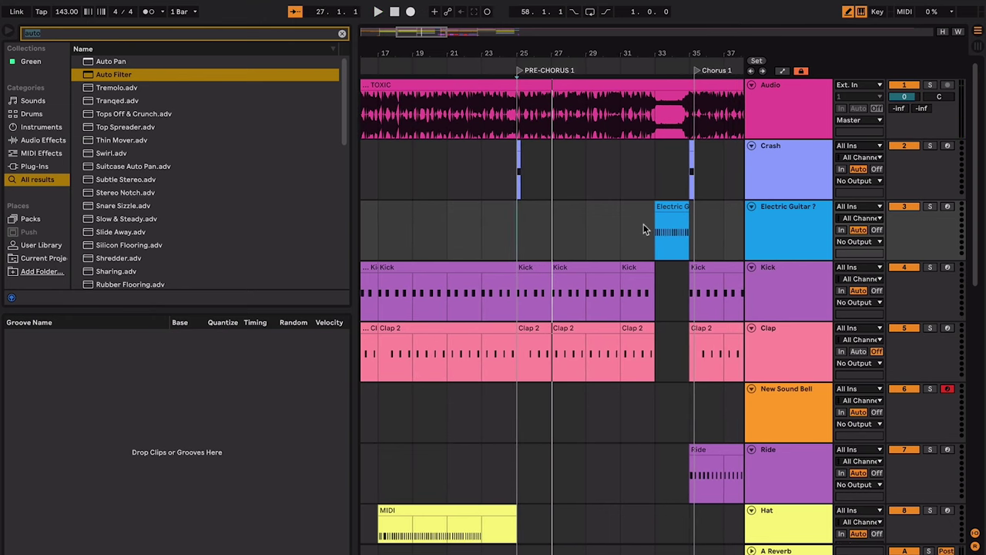
- Loop the eight bars from 25 to 33 of PRE-CHORUS 1 and play them back
drag(653, 225, 518, 229)
key(ctrl+l)
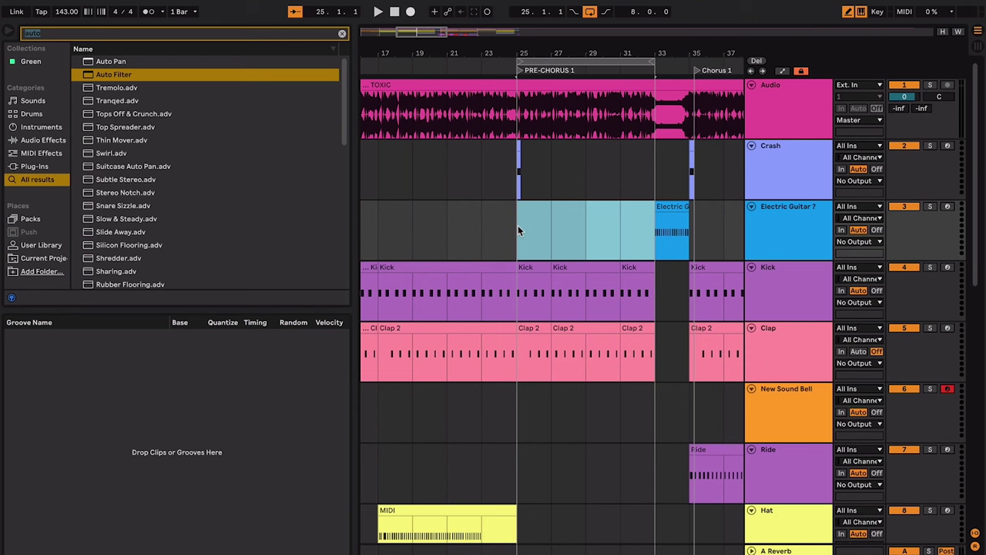
key(space)
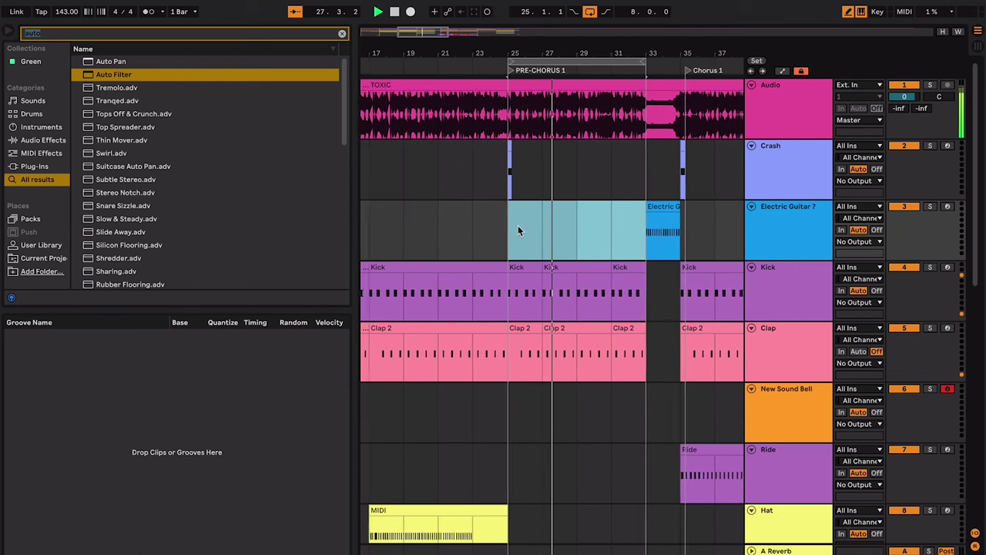
key(space)
key(plus)
key(plus)
key(space)
- Insert a new MIDI track below the Electric Guitar ? track and name it Bell
click(804, 226)
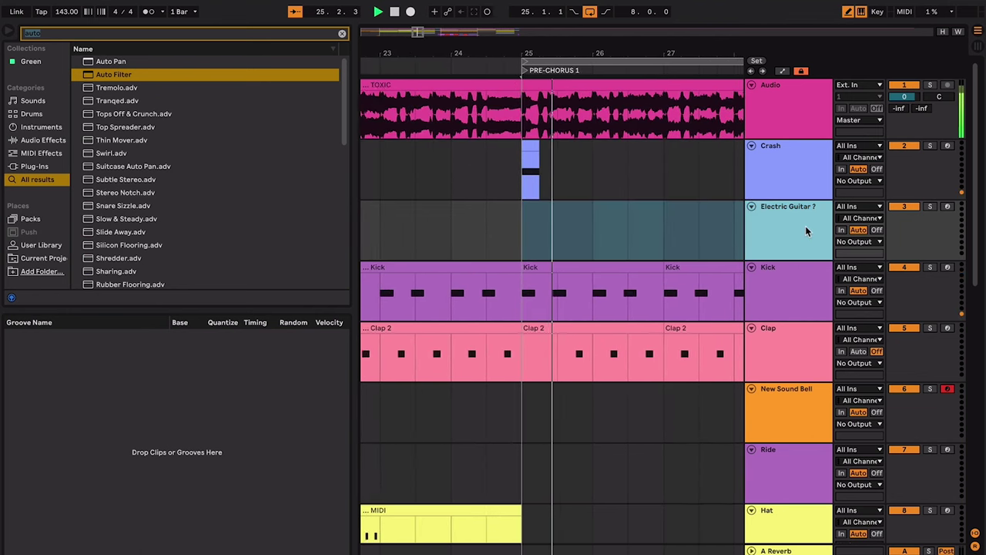
key(ctrl+shift+t)
key(ctrl+r)
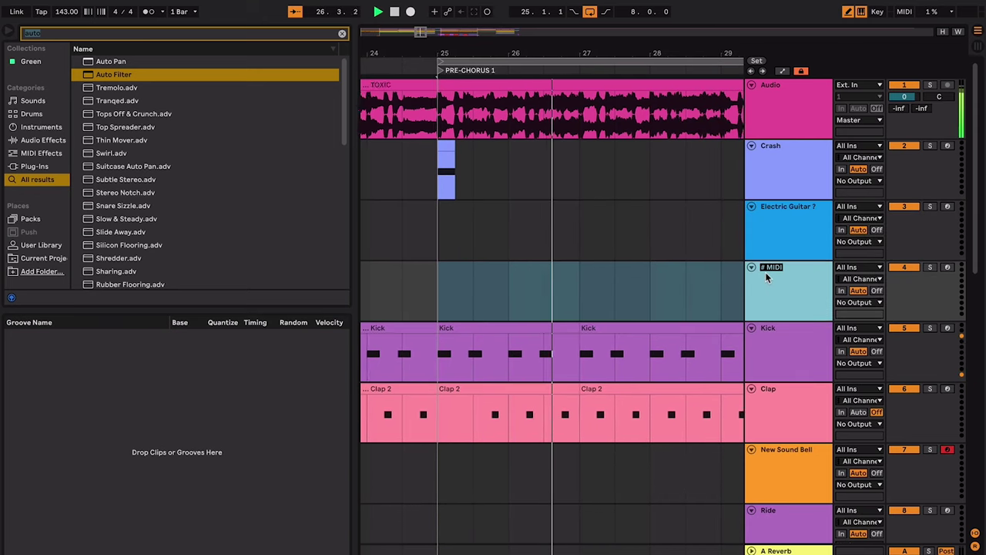
text(Bell)
click(671, 288)
- Move the Bell track down below the Pre chorus Vox/Melo group and stop playback
scroll(670, 287, down, 3)
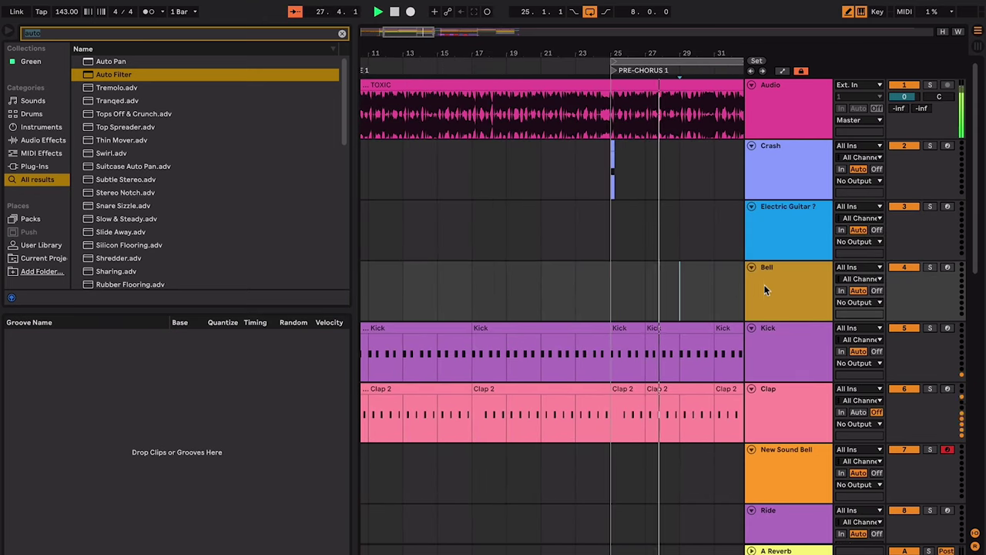
scroll(785, 544, down, 5)
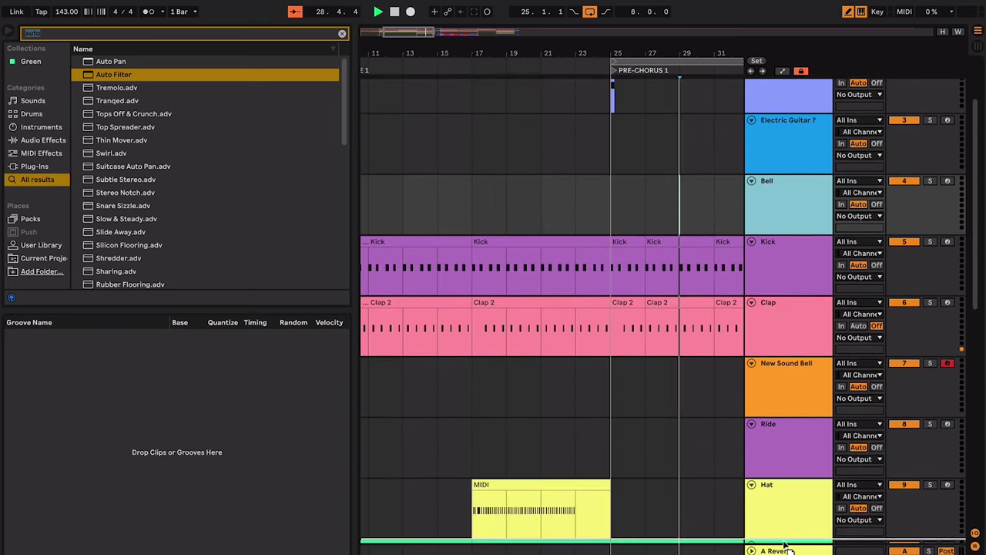
scroll(786, 544, down, 5)
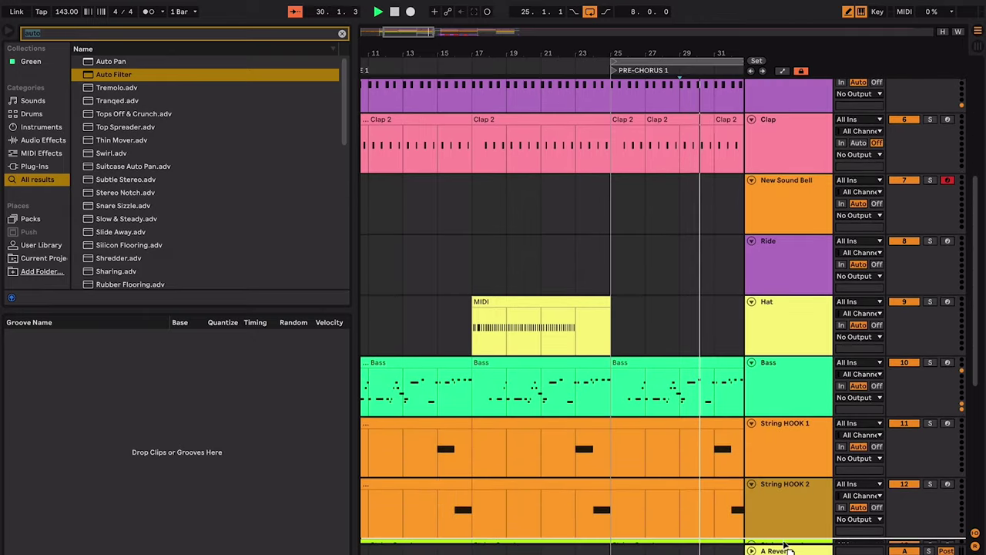
scroll(785, 544, down, 4)
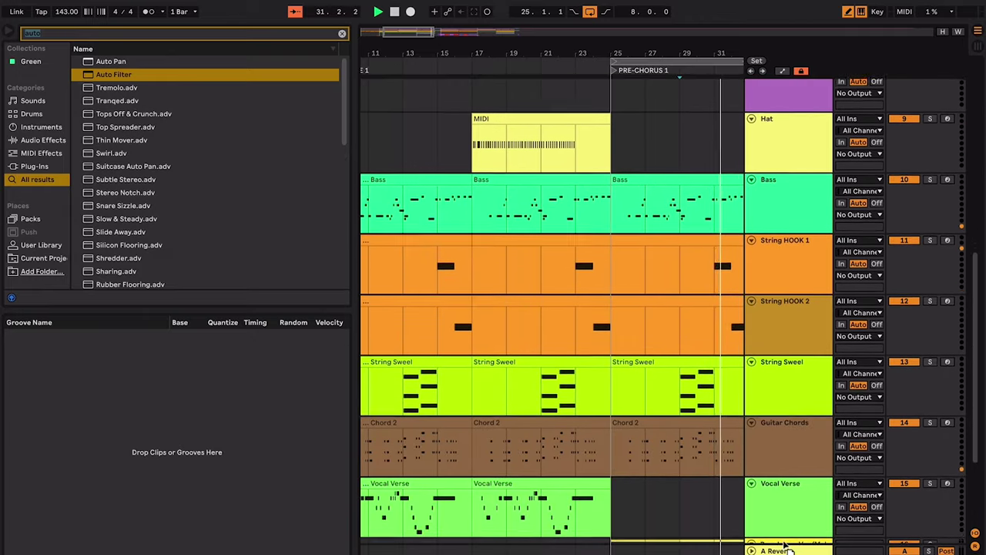
drag(782, 533, 778, 500)
key(space)
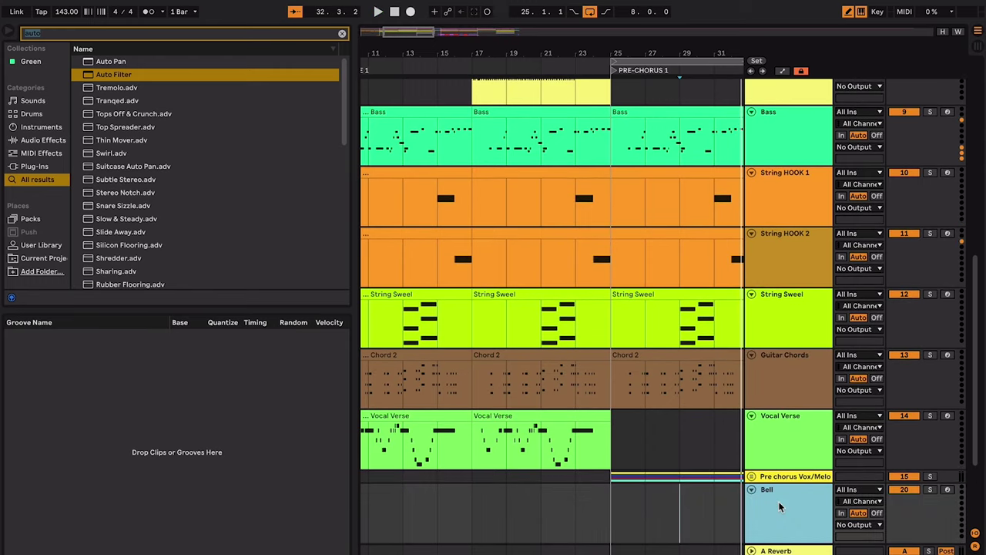
- Unfold the Pre chorus Vox/Melo group and place the Bell track inside it, below Vocal Pre Chorus R
scroll(776, 497, down, 2)
click(752, 402)
scroll(755, 454, down, 8)
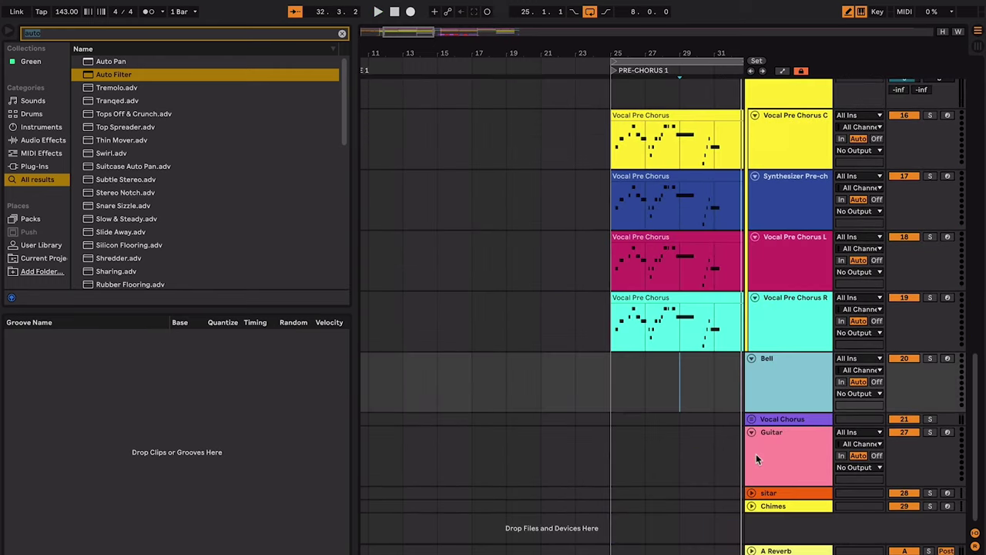
drag(781, 377, 781, 344)
scroll(686, 236, up, 3)
scroll(685, 236, right, 3)
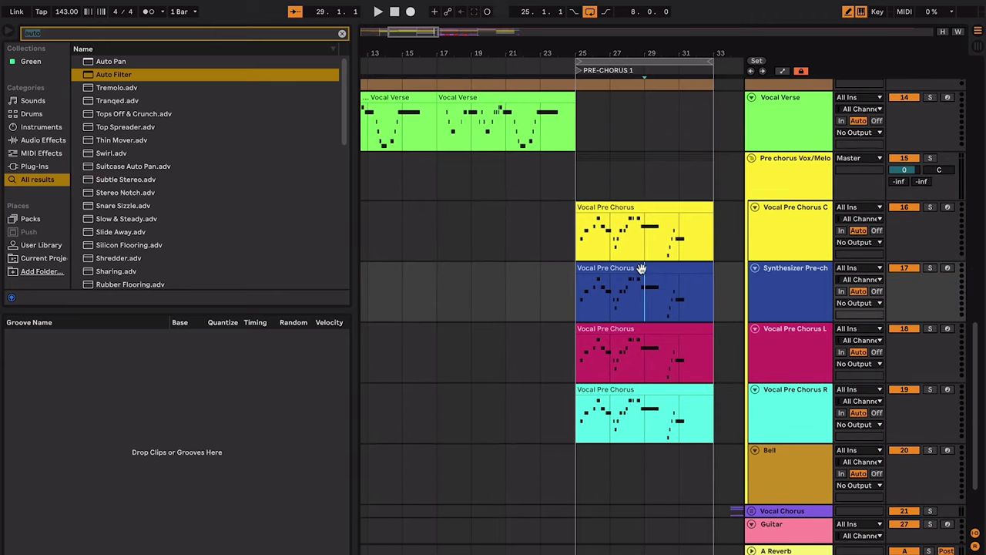
- Play PRE-CHORUS 1 from bar 25 and compare the synthesizer track's melody with the vocal pre-chorus clips and the empty Bell track
click(641, 268)
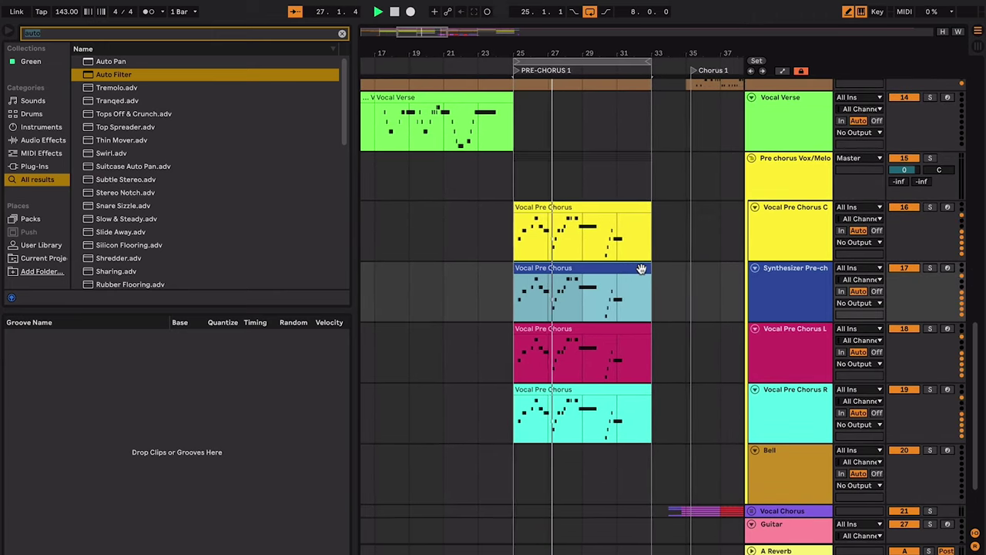
scroll(640, 267, down, 1)
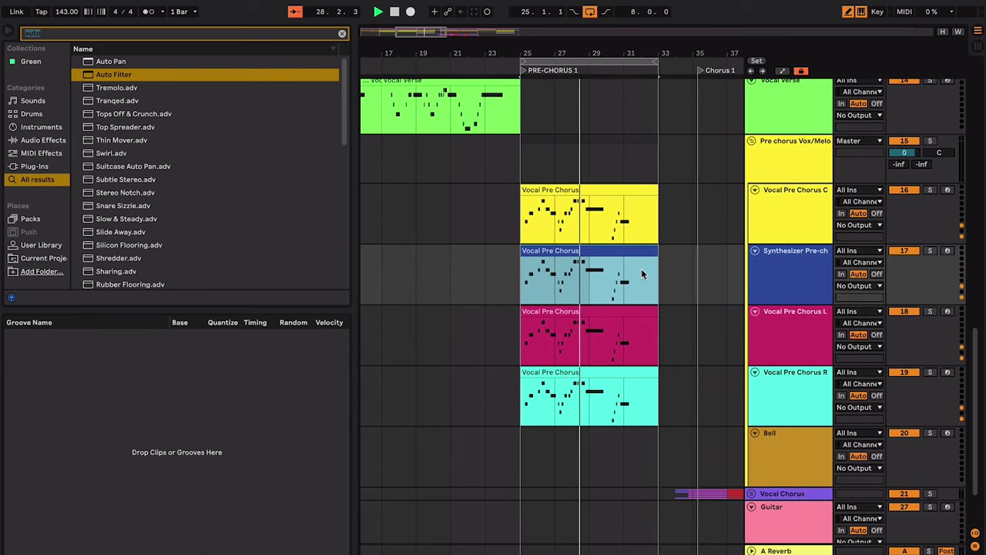
click(765, 465)
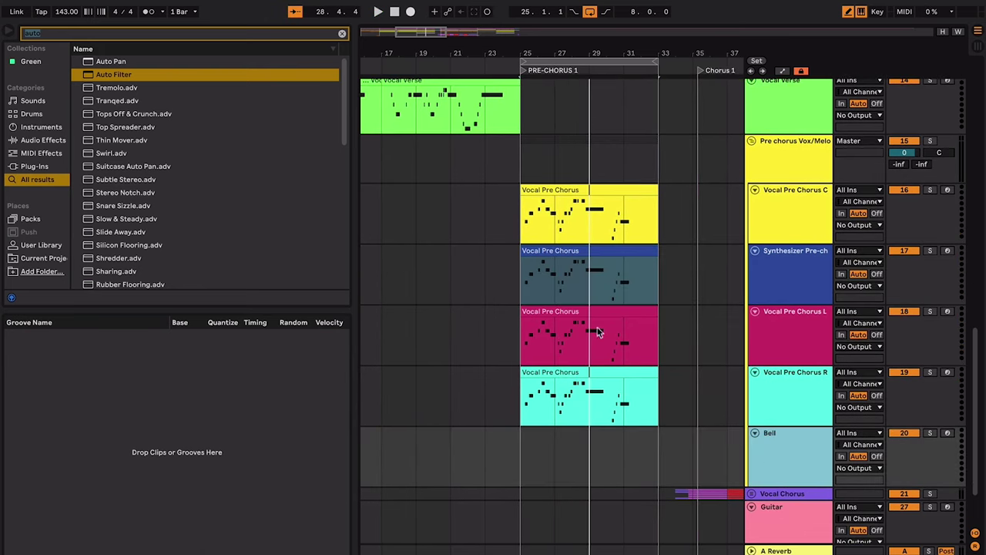
click(767, 264)
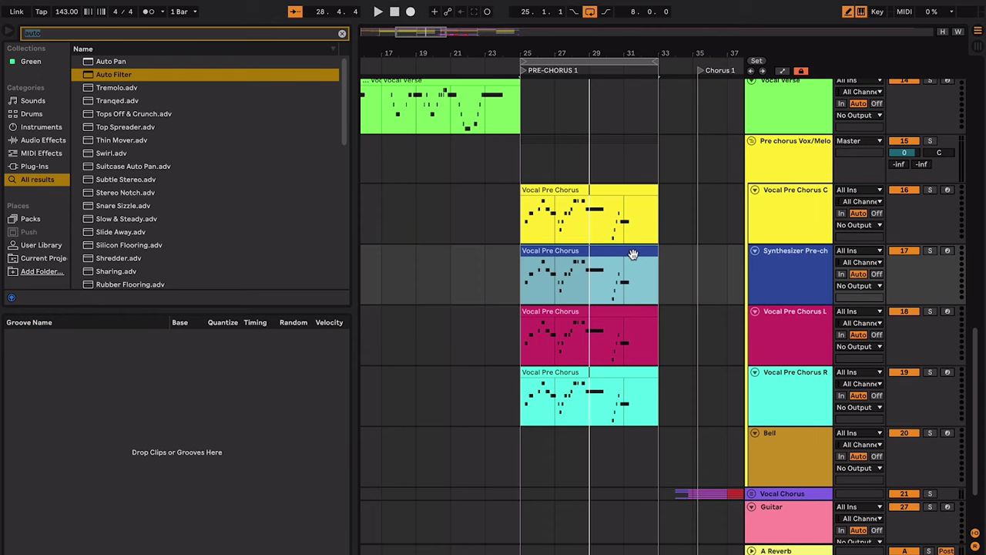
scroll(633, 254, up, 5)
scroll(635, 257, left, 2)
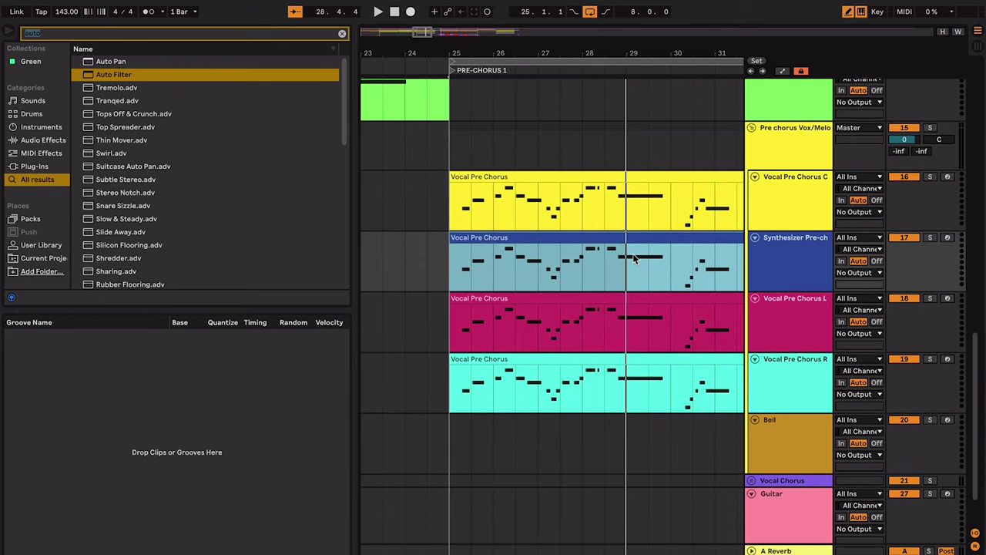
scroll(651, 287, down, 3)
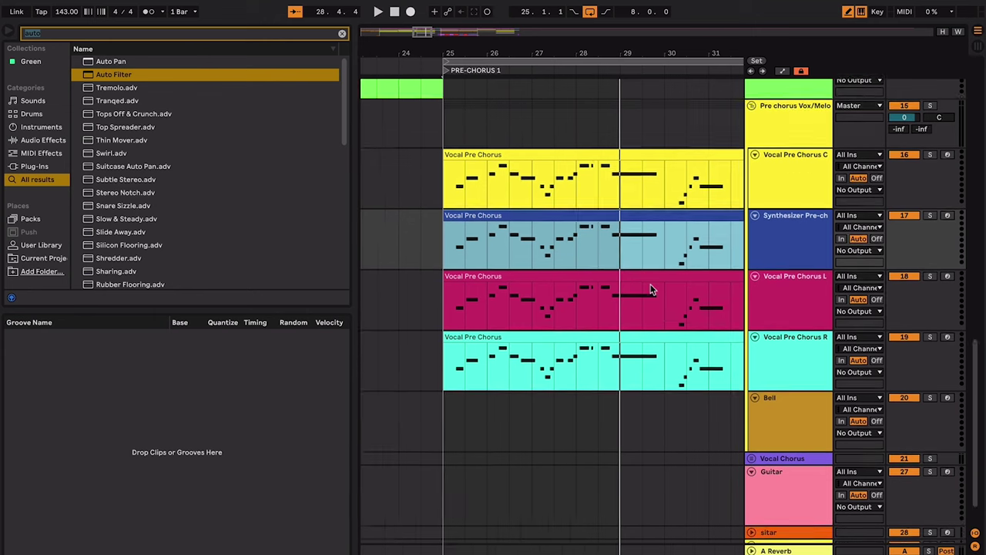
key(space)
click(775, 369)
key(space)
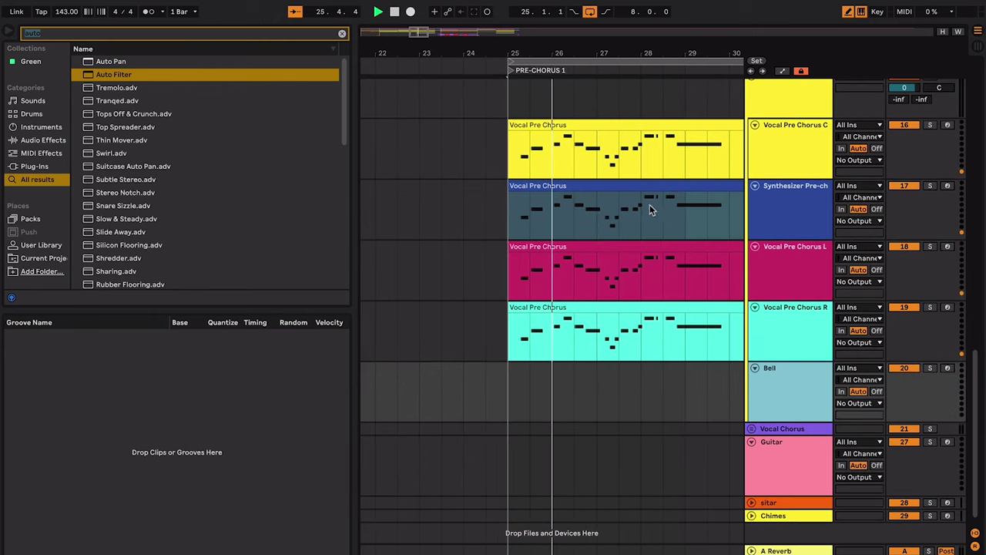
- Copy the synthesizer track's Vocal Pre Chorus clip onto the Bell track at bar 25 and color it white
drag(665, 186, 671, 370)
right_click(671, 370)
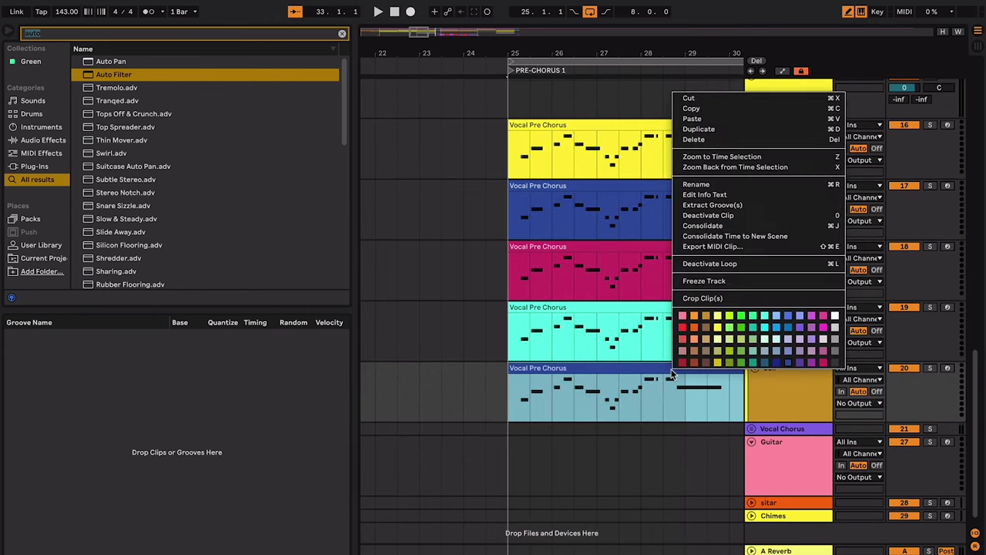
click(836, 315)
- Open the Bell clip's notes, turn off Draw Mode, audition the melody around its early C4 note, and close the clip view
double_click(669, 367)
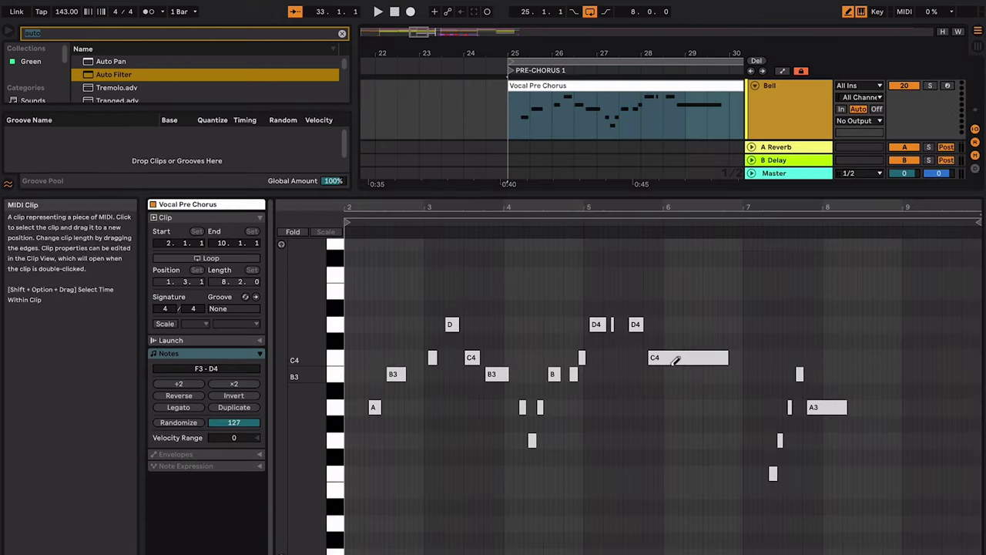
key(space)
key(b)
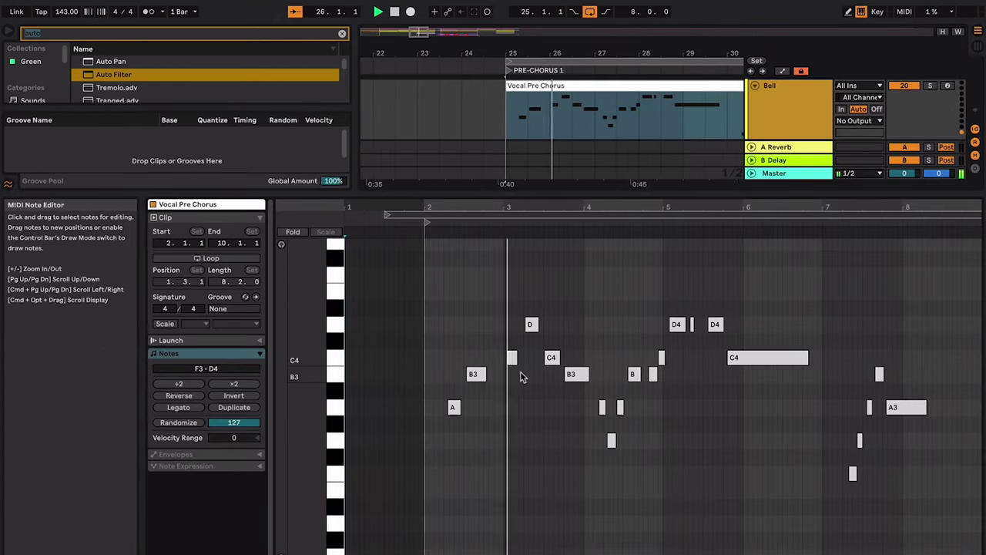
key(space)
click(552, 359)
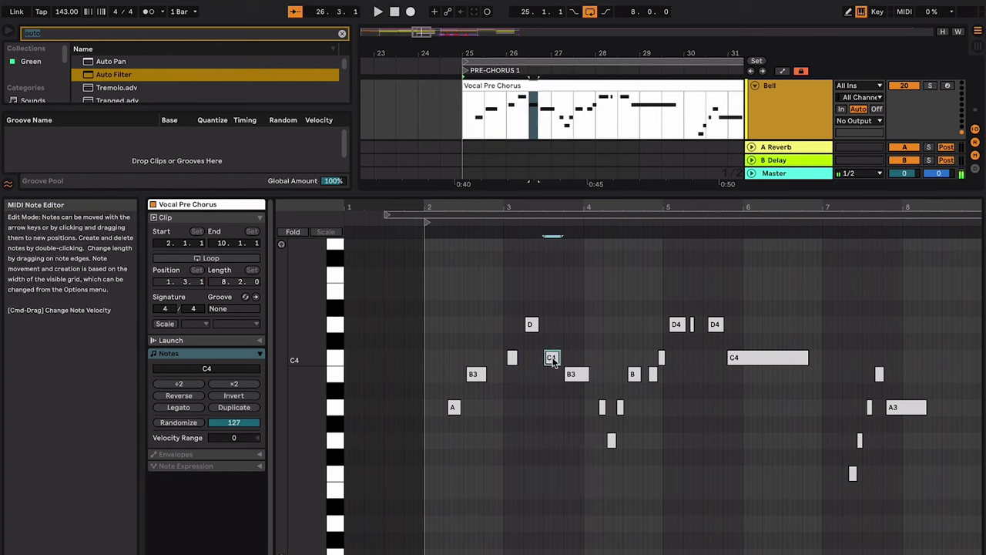
key(space)
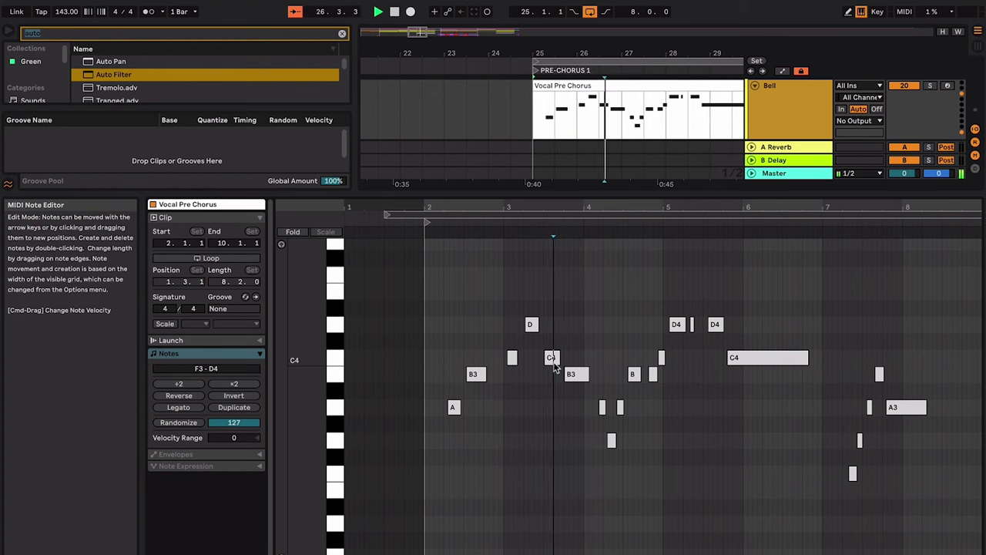
key(space)
key(alt+super+l)
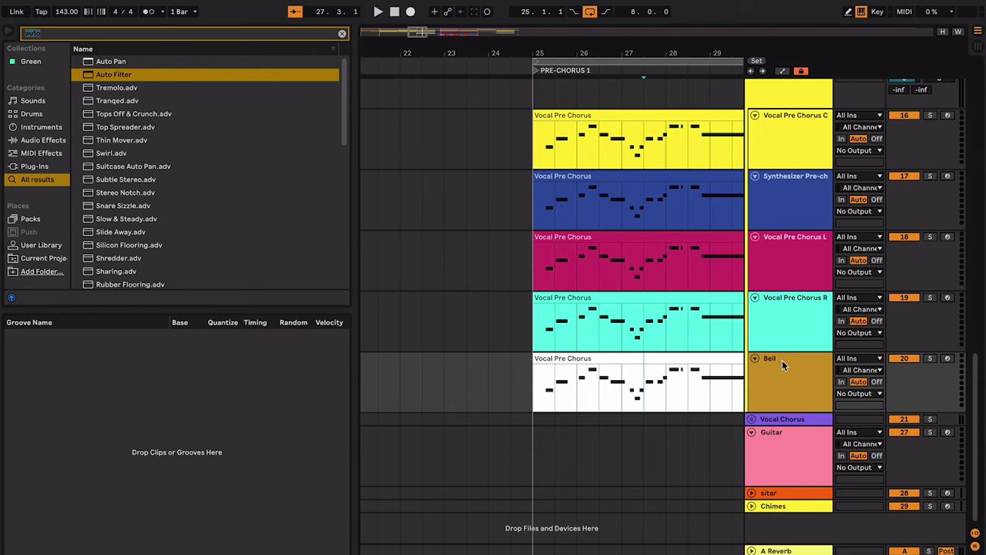
click(786, 179)
click(786, 362)
click(686, 329)
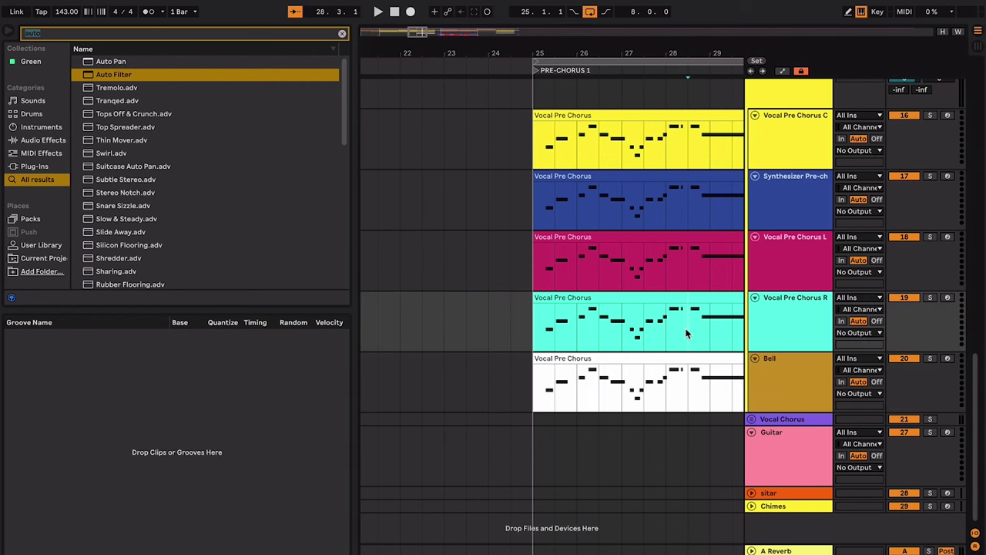
click(765, 375)
click(606, 281)
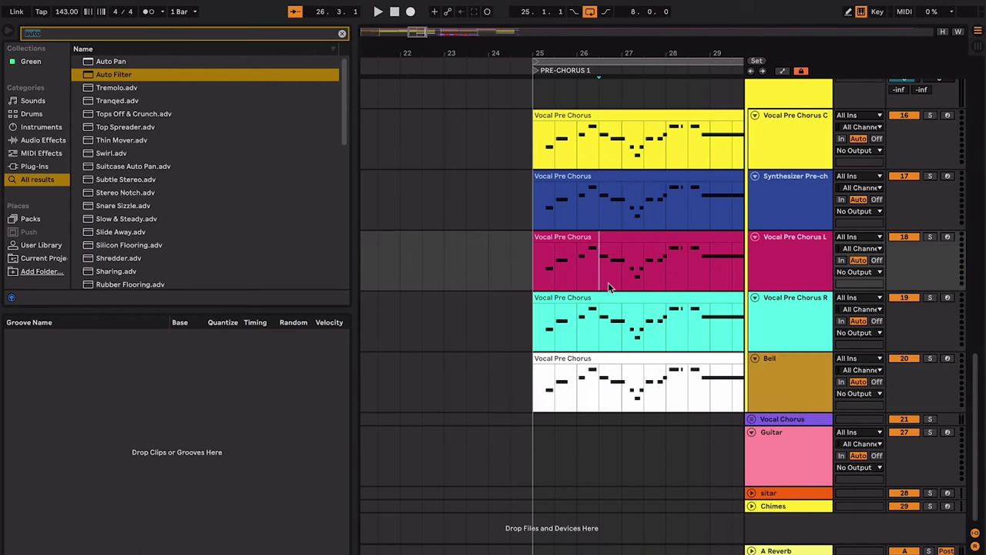
- Copy the Bell track's pre-chorus clip to bar 59, in line with the second pre-chorus clips
scroll(608, 282, down, 5)
scroll(607, 282, right, 5)
scroll(513, 331, left, 5)
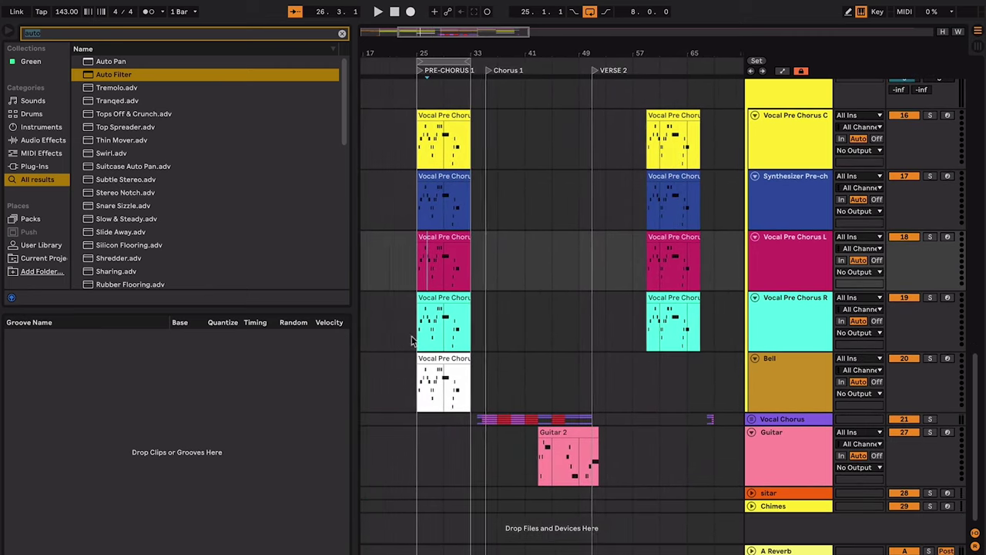
click(439, 349)
click(441, 358)
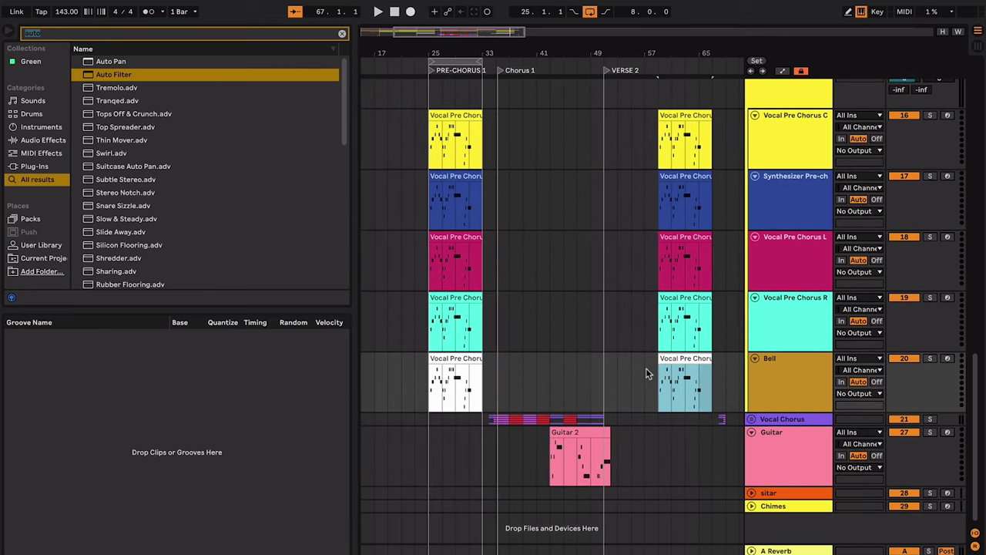
- Play the second pre-chorus from bar 59 with the Bell clip and follow its vocal, guitar and string tracks toward bar 67
key(space)
key(plus)
key(plus)
key(plus)
key(minus)
key(minus)
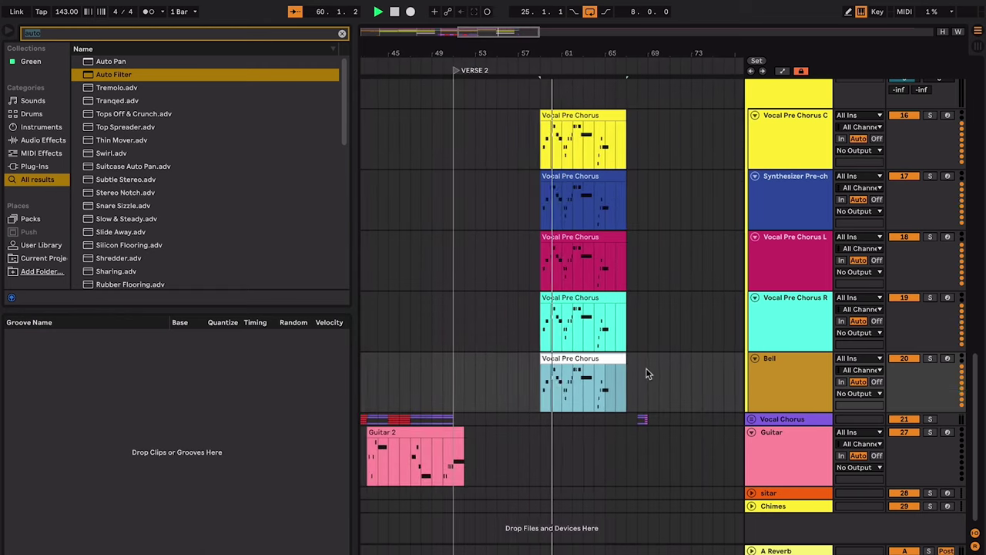
scroll(646, 374, up, 5)
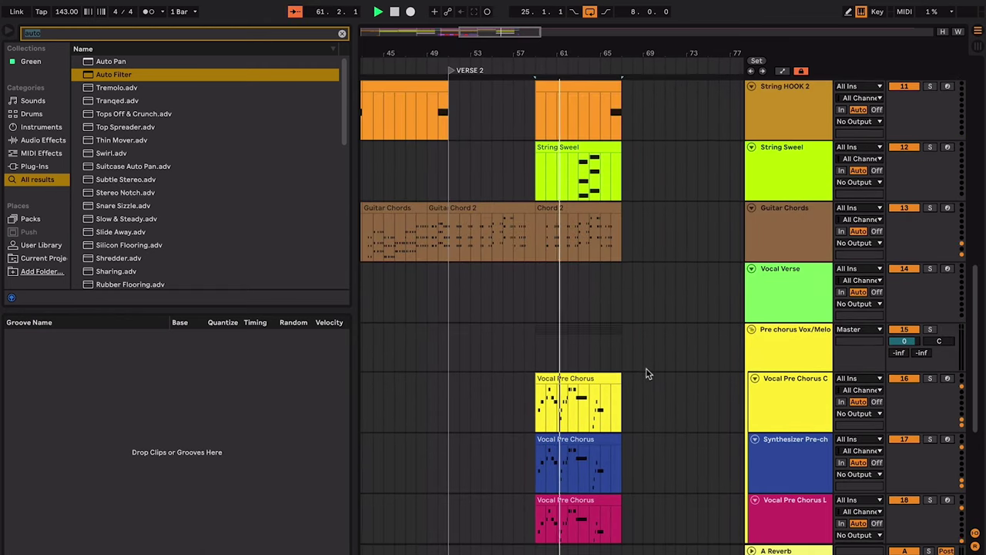
click(590, 299)
key(plus)
key(plus)
key(plus)
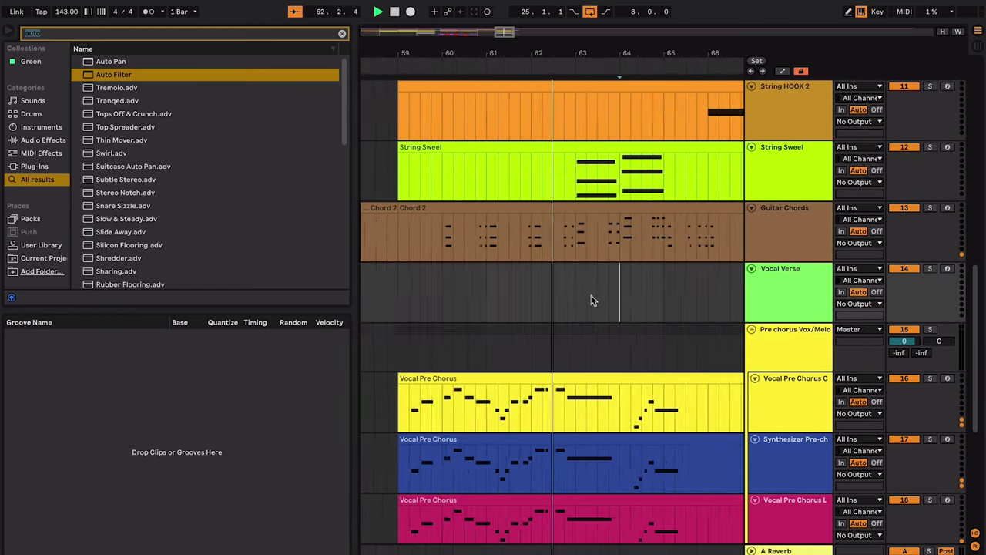
key(minus)
key(minus)
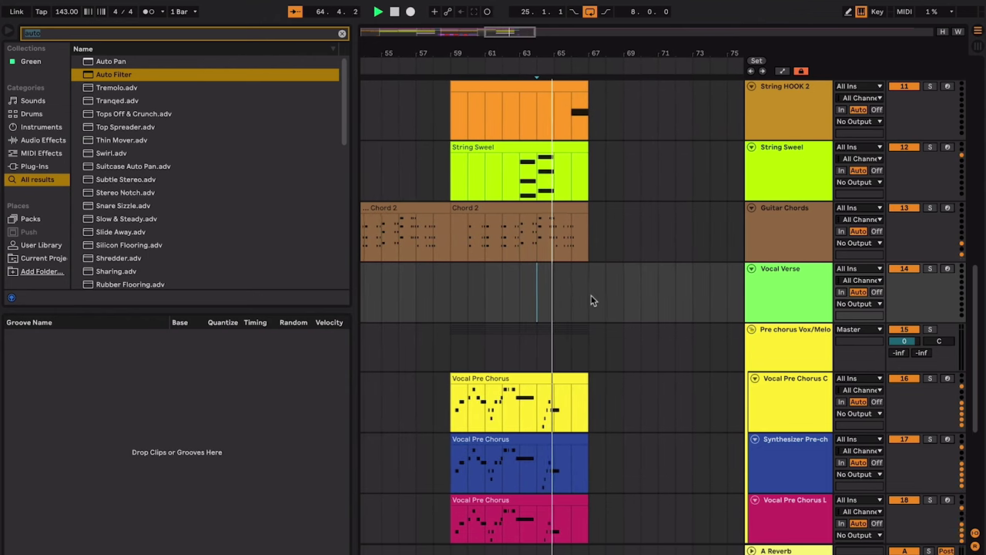
key(minus)
key(minus)
key(plus)
key(plus)
key(plus)
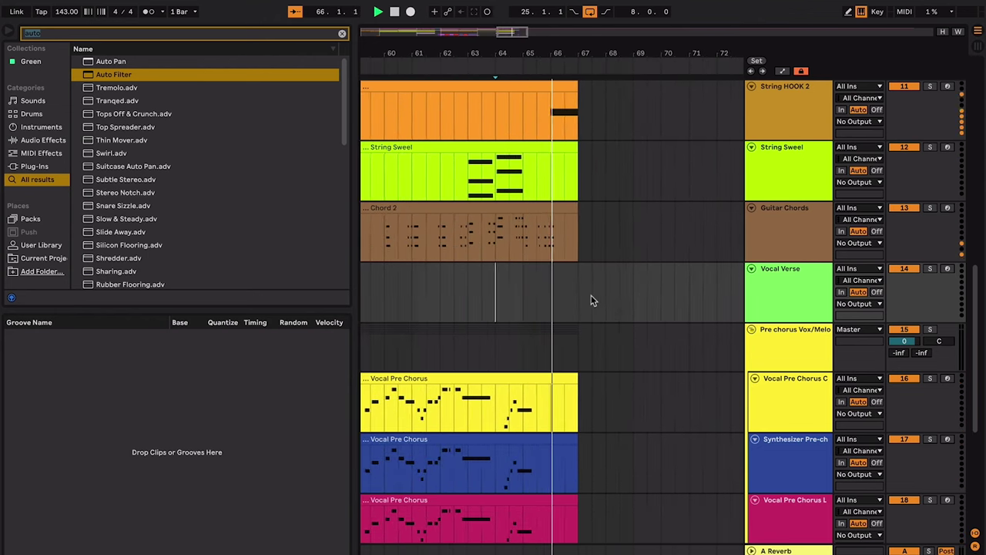
- Listen past bar 67 and review the bass and electric guitar clips that follow the second pre-chorus
scroll(591, 299, up, 5)
scroll(589, 299, up, 5)
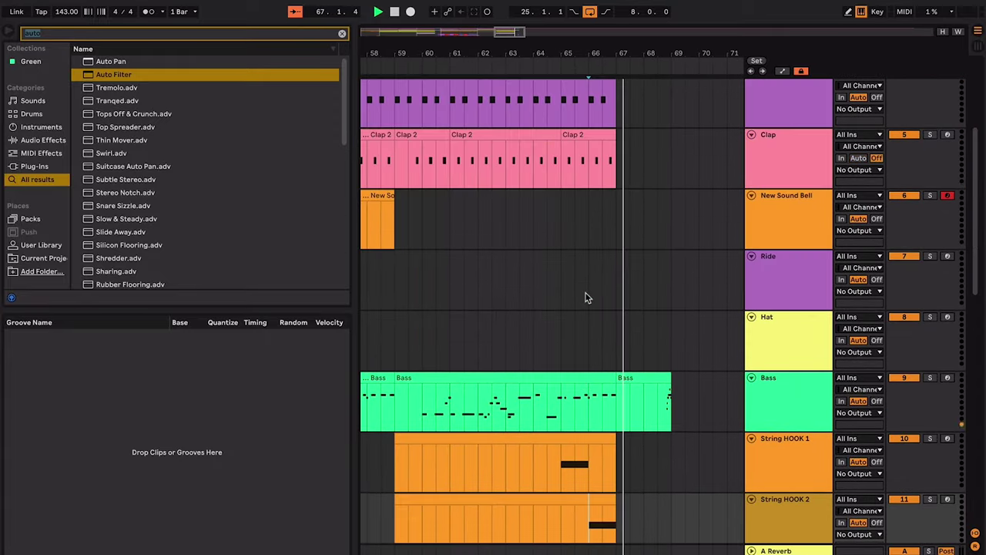
click(660, 205)
key(minus)
key(minus)
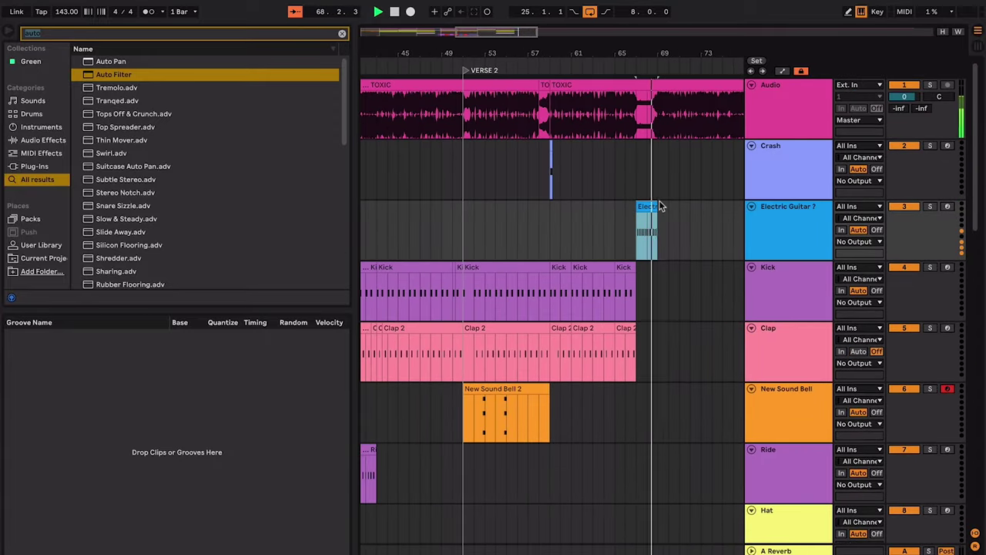
- Copy the Chorus 1 clips from bar 35 to bar 51, from the Kick track down through the tracks below
scroll(659, 206, down, 5)
scroll(660, 206, up, 10)
scroll(660, 205, left, 8)
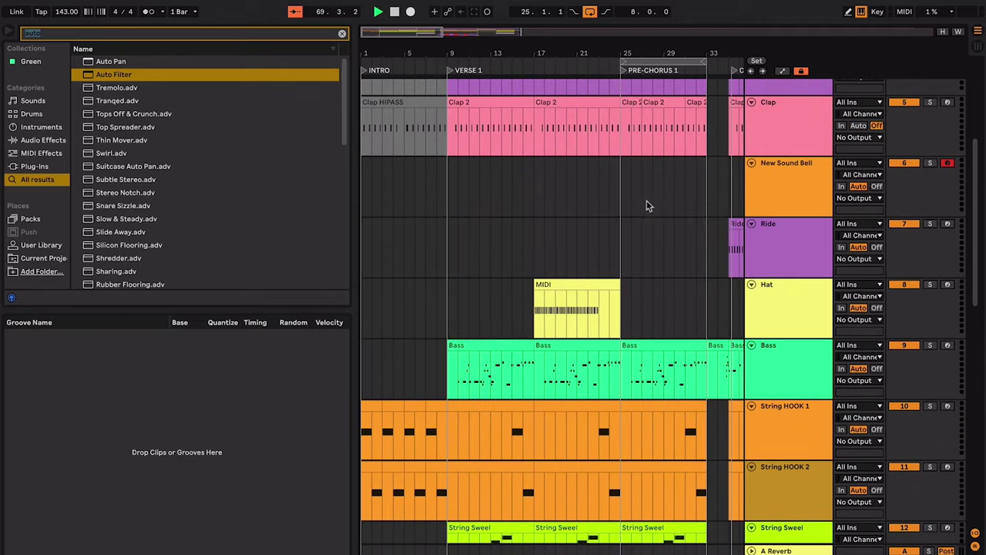
scroll(524, 176, right, 3)
scroll(524, 176, down, 1)
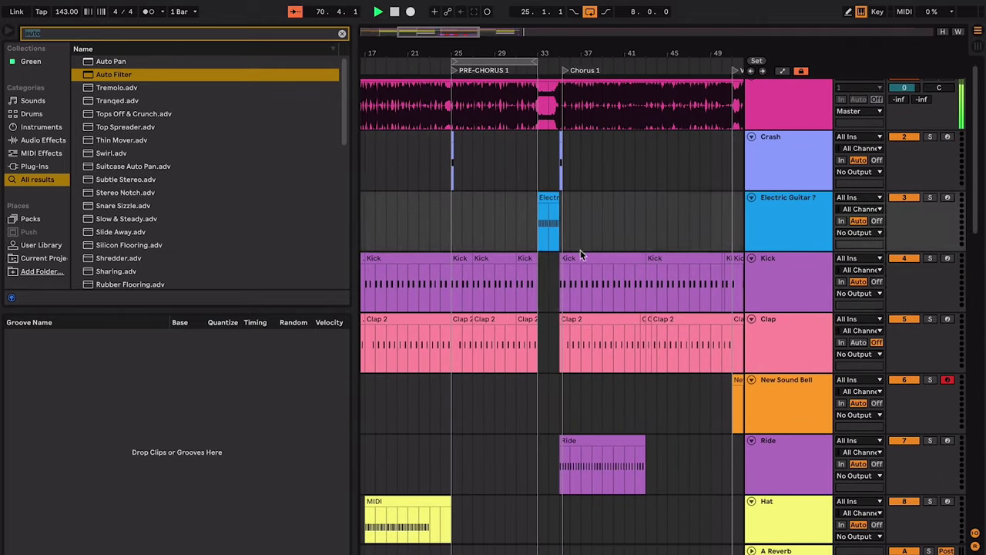
click(578, 257)
scroll(580, 258, right, 5)
scroll(581, 257, down, 1)
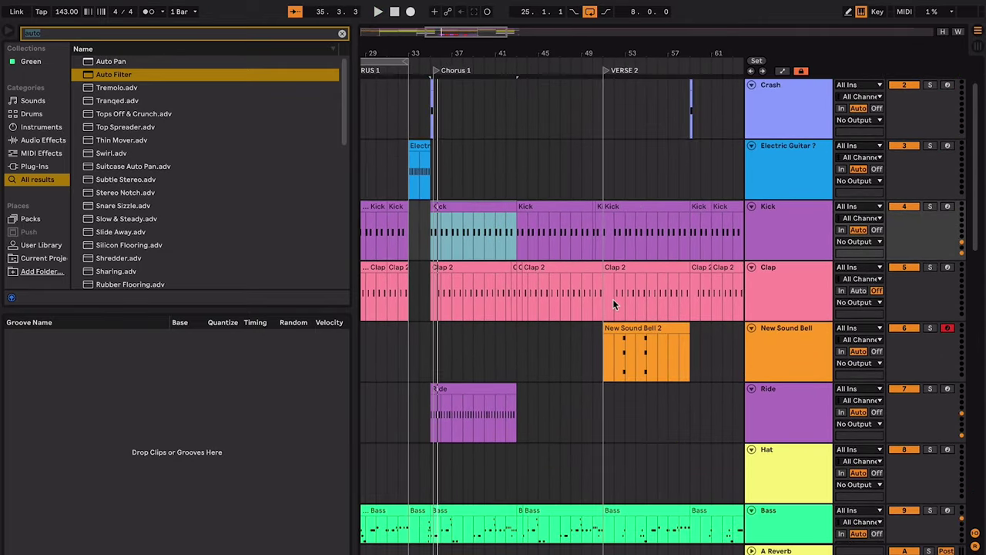
drag(431, 233, 602, 549)
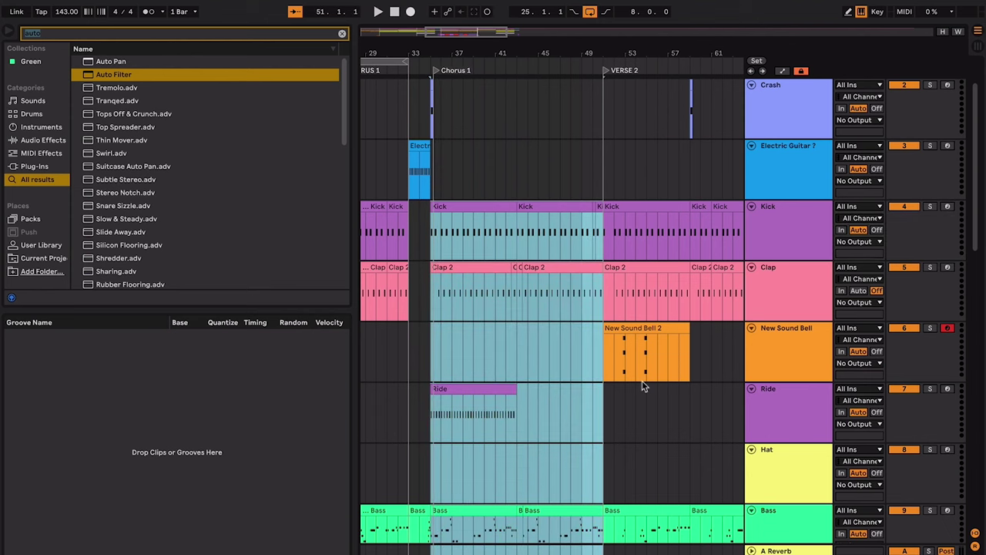
scroll(644, 386, up, 1)
scroll(644, 386, right, 15)
- Try to paste the copied chorus clips at bar 69, starting on the electric guitar track
click(478, 219)
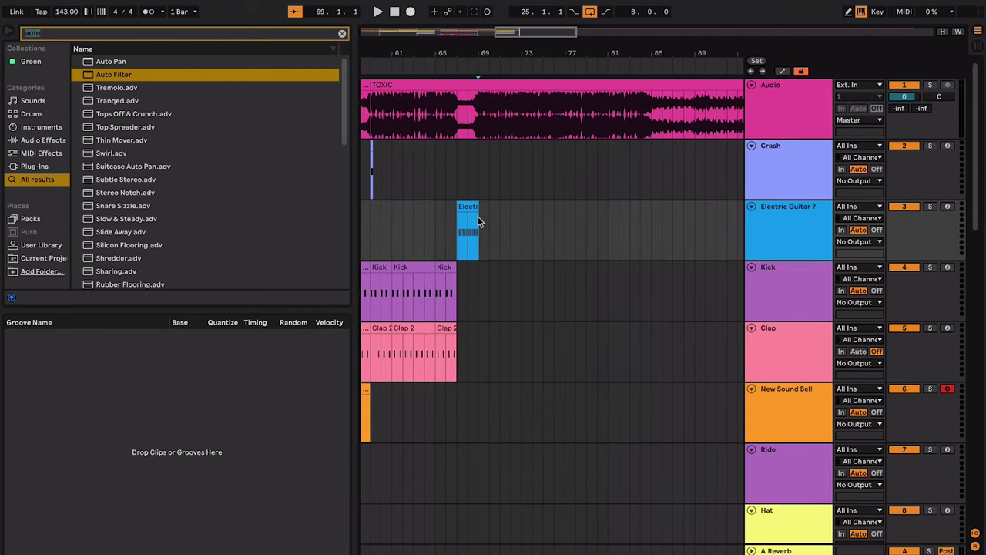
key(ctrl+v)
key(ctrl+z)
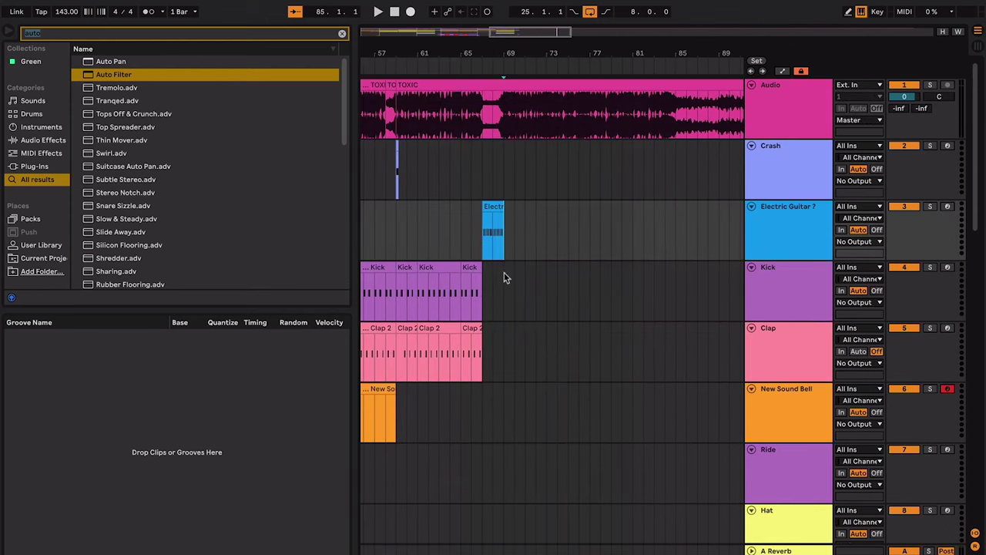
- Paste the copied chorus clips at bar 69 starting on the Kick track, and play them from there
click(503, 273)
key(ctrl+v)
key(space)
scroll(504, 276, up, 8)
scroll(503, 276, right, 2)
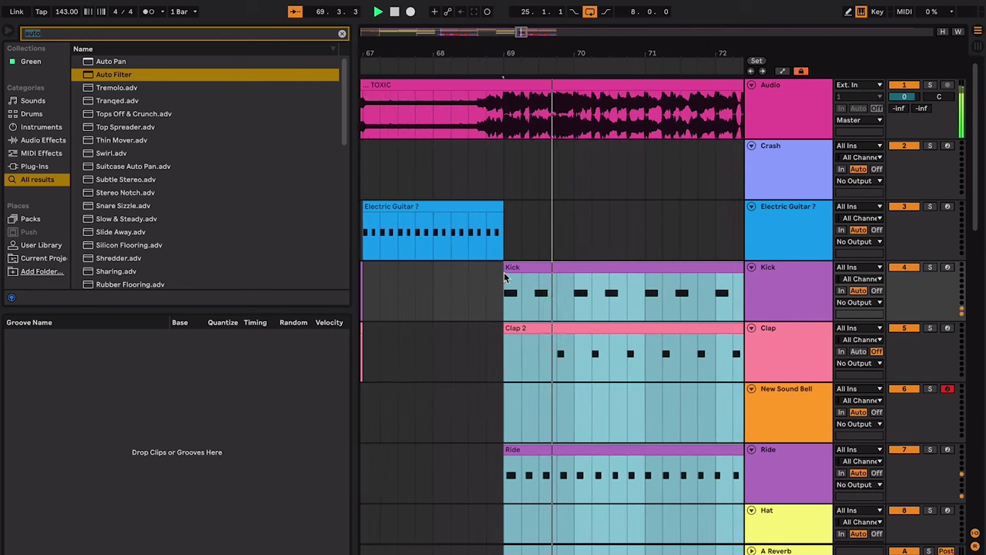
- Copy the crash hit from bar 59 to bar 69, where the second chorus begins
scroll(504, 276, left, 10)
key(space)
scroll(532, 158, right, 10)
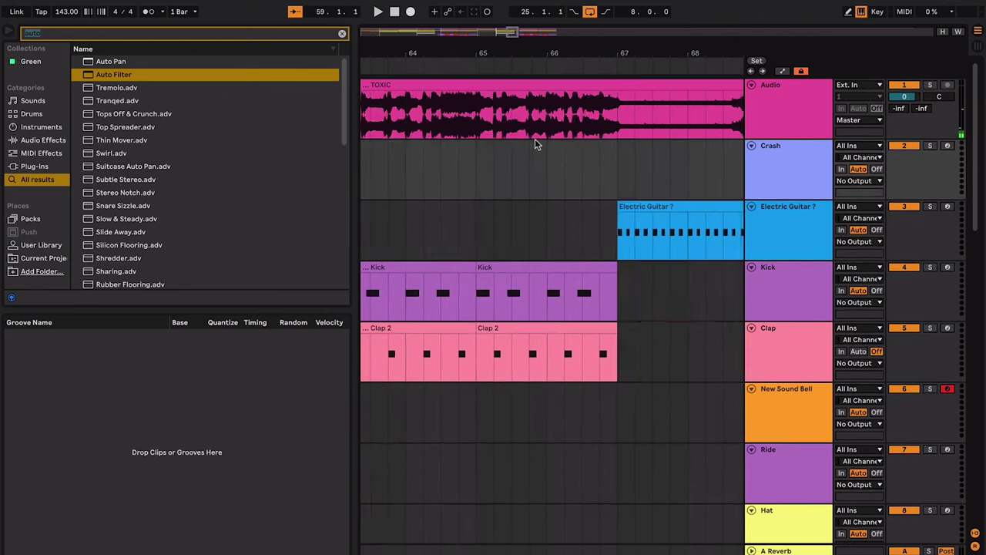
scroll(512, 154, down, 10)
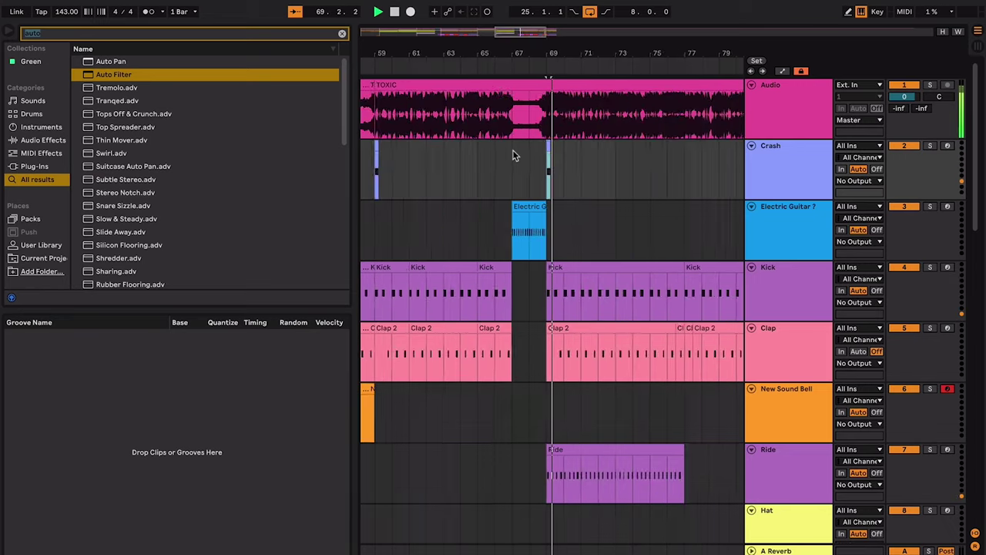
- Add a locator at bar 69 and name it CHORUS 2
right_click(547, 69)
click(578, 100)
scroll(559, 105, right, 1)
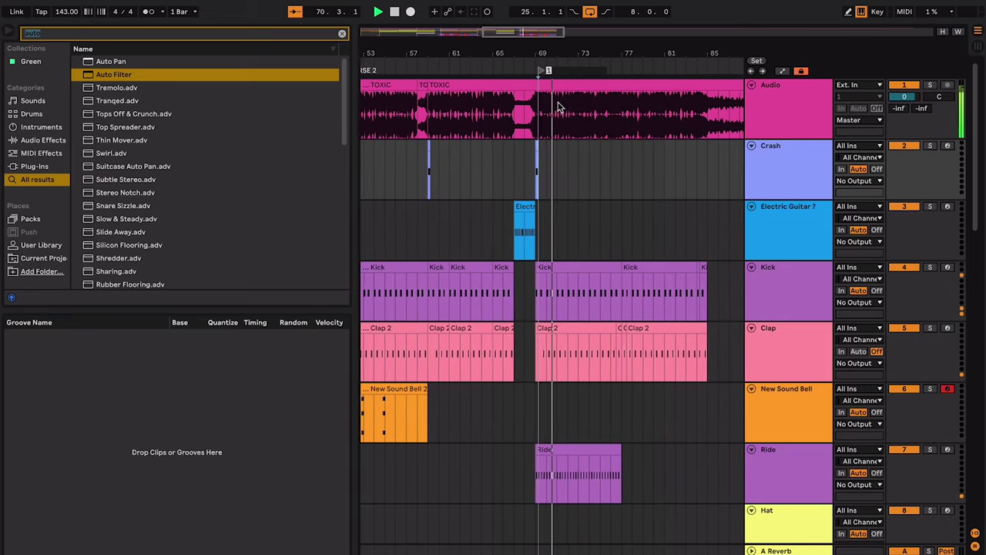
text(CHORUS 2)
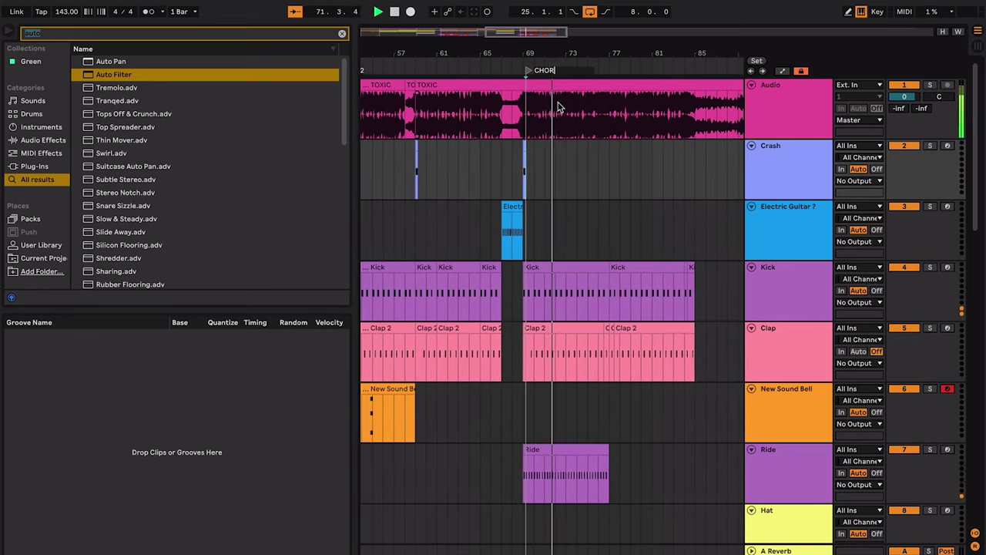
click(510, 117)
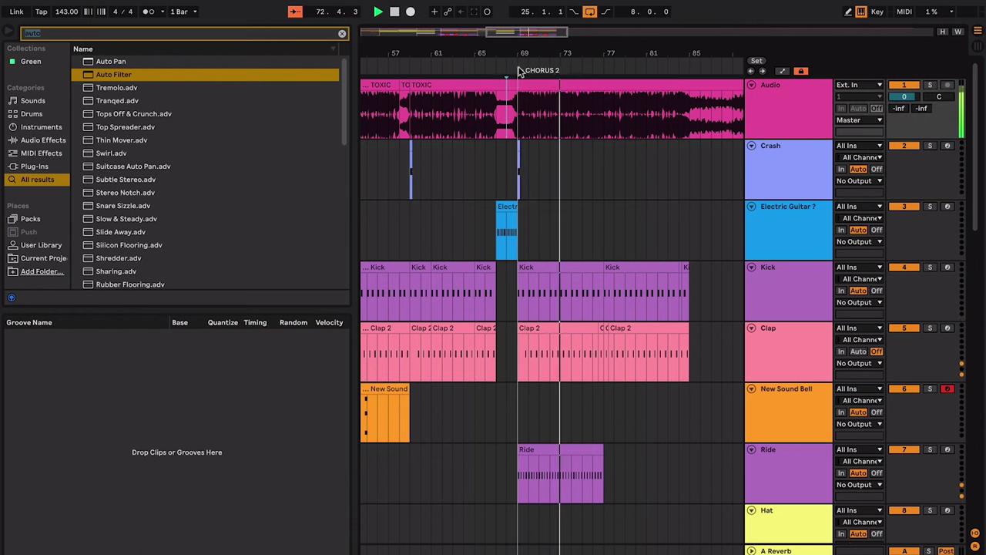
- Audition the end of verse 2 around bar 58 to locate the start of the second pre-chorus
click(471, 50)
scroll(469, 61, left, 4)
scroll(469, 85, right, 2)
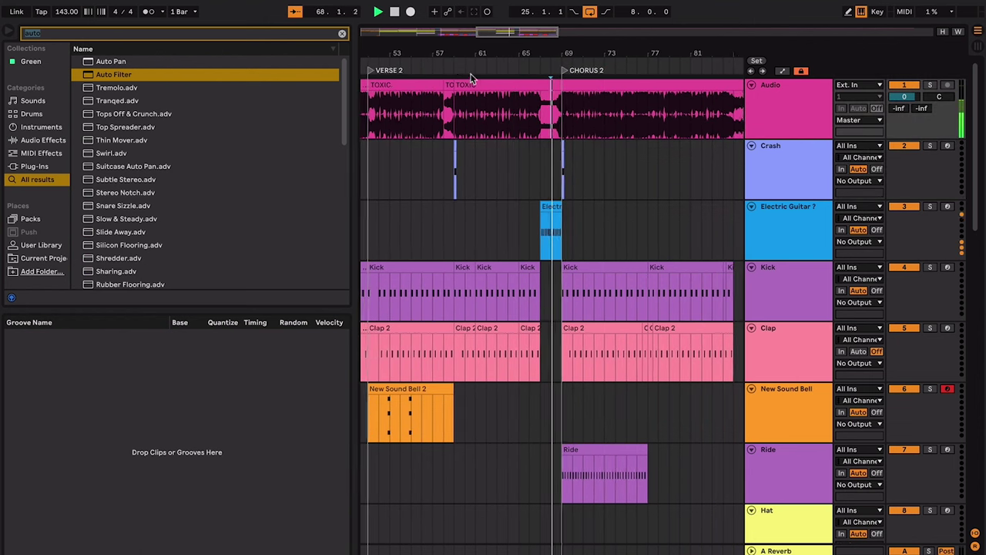
scroll(626, 178, left, 8)
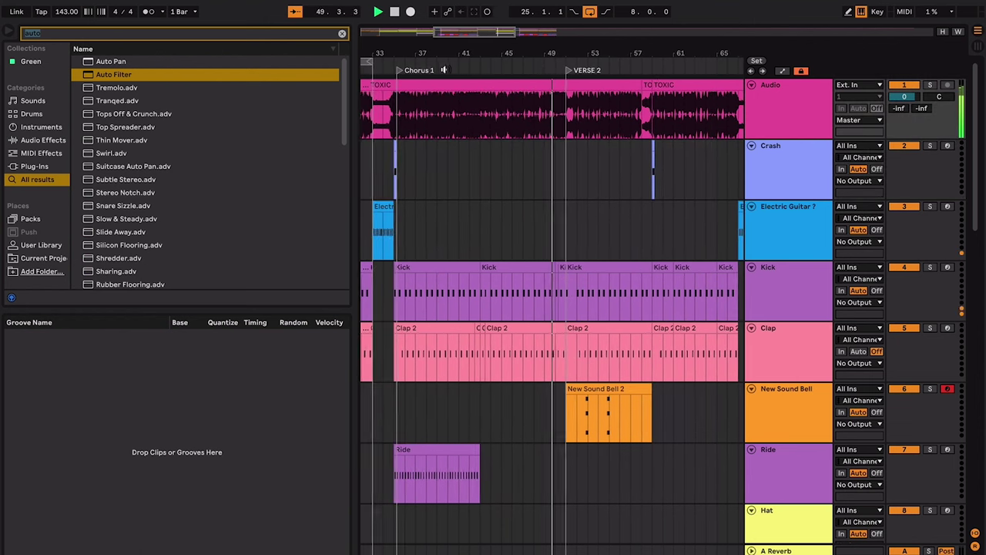
click(631, 184)
key(space)
key(space)
key(plus)
key(plus)
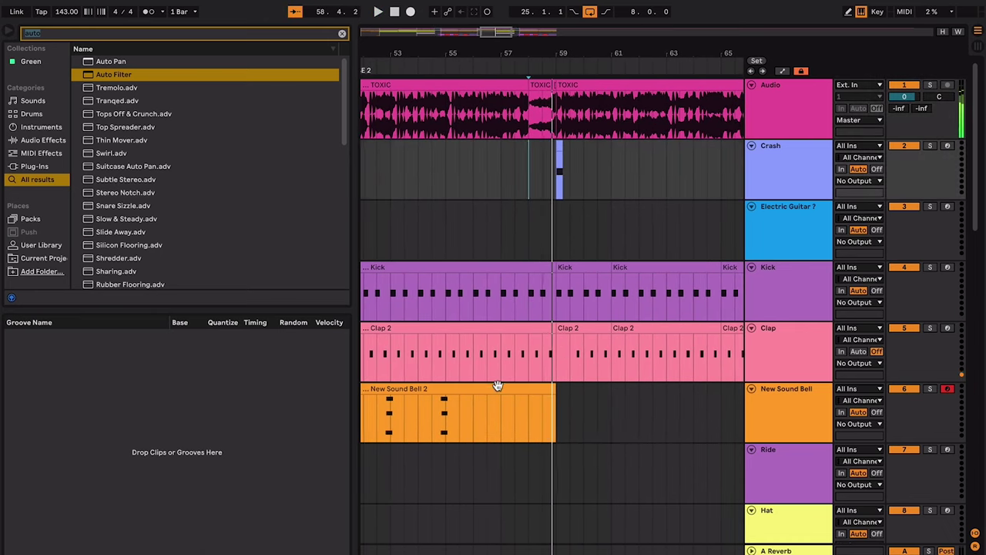
click(515, 393)
click(545, 202)
key(space)
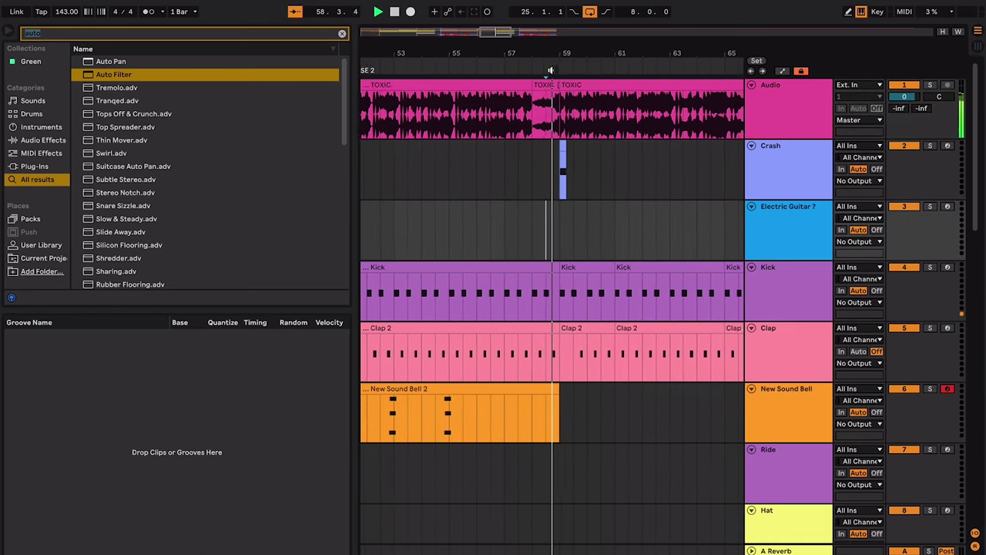
- Add a locator at bar 59 and name it PRE-CHORUS 2
right_click(553, 72)
click(585, 104)
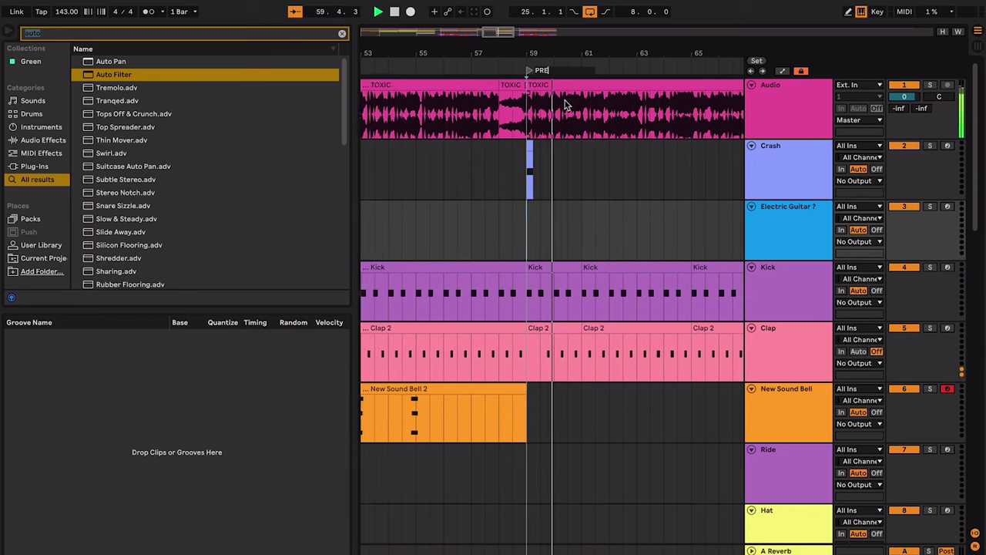
key(super+r)
text(PRE-CHO)
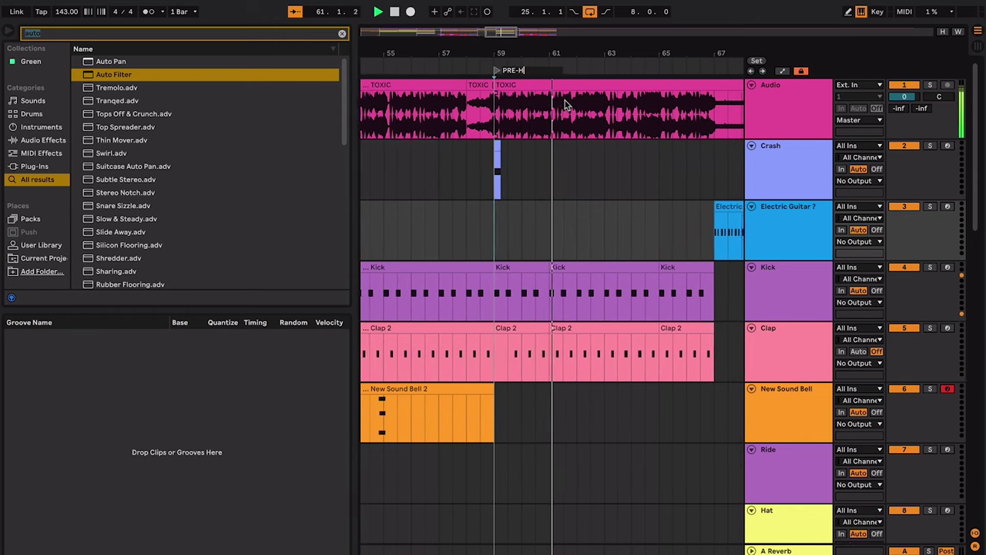
text(RUS 2)
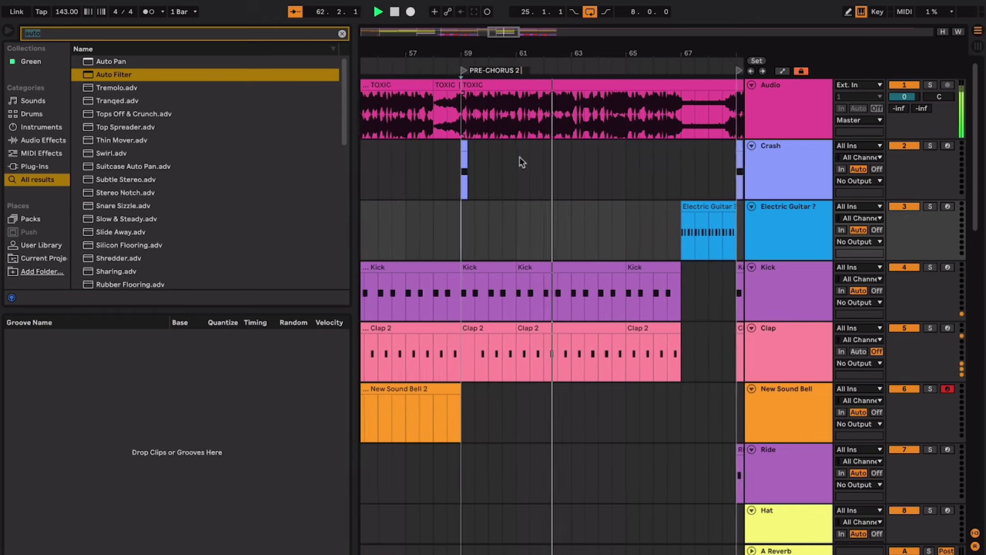
click(519, 159)
- Listen through the second pre-chorus into CHORUS 2 and check the drum, bass, string and guitar clips along the way
key(minus)
key(minus)
click(500, 390)
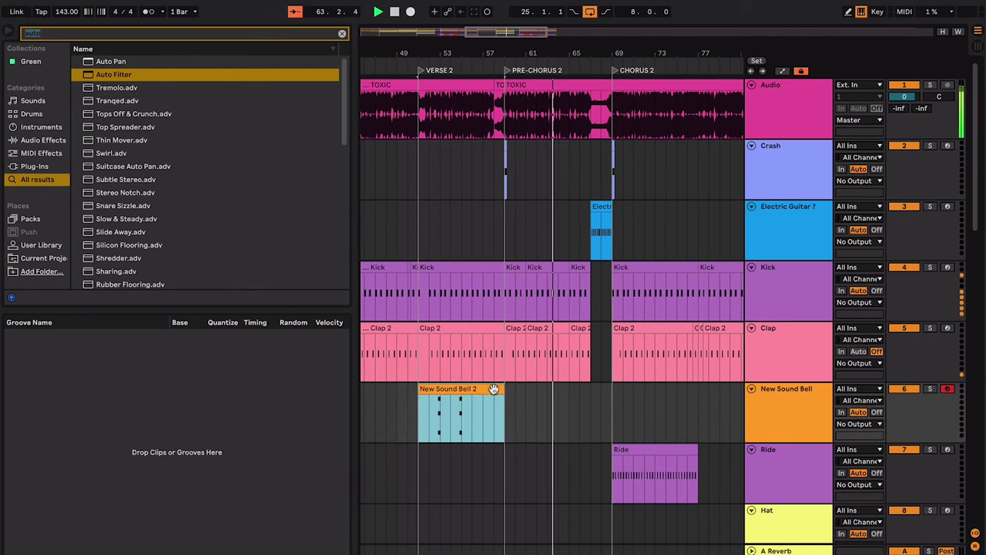
scroll(595, 391, down, 3)
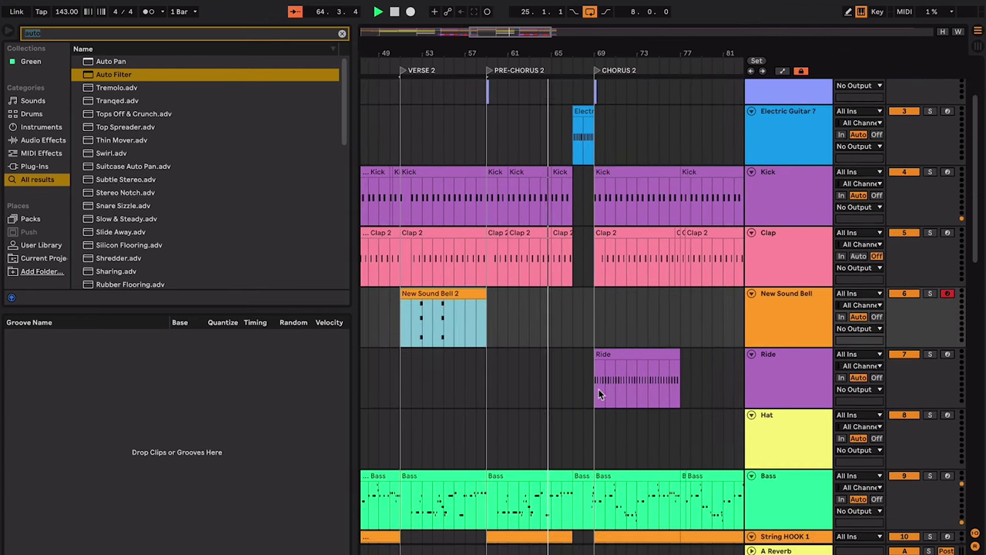
scroll(594, 390, up, 4)
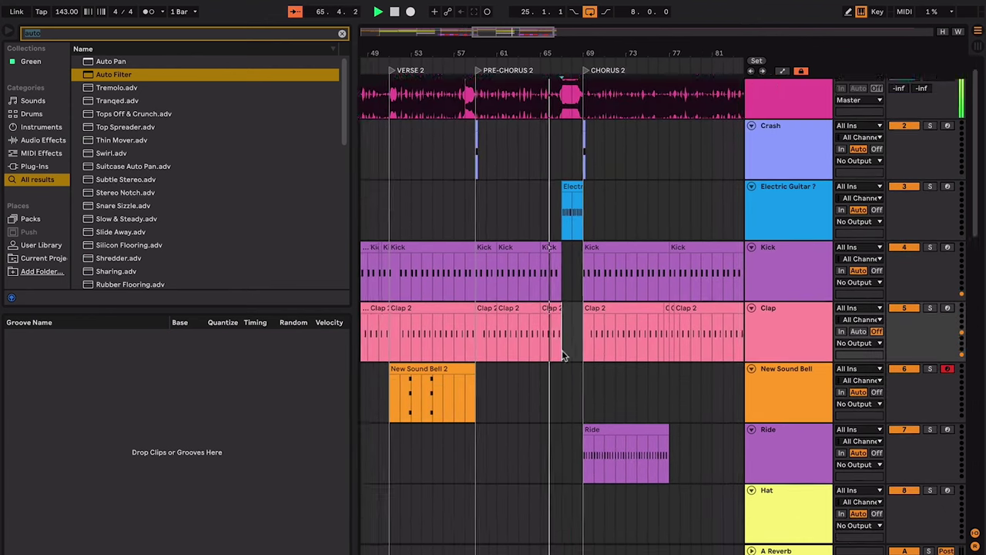
scroll(562, 352, down, 6)
scroll(562, 355, up, 3)
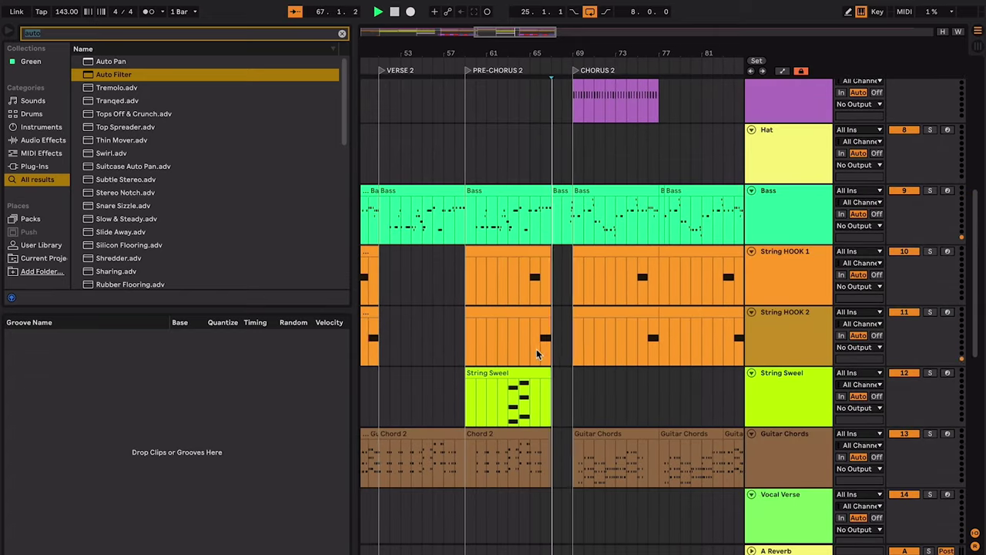
scroll(541, 343, up, 6)
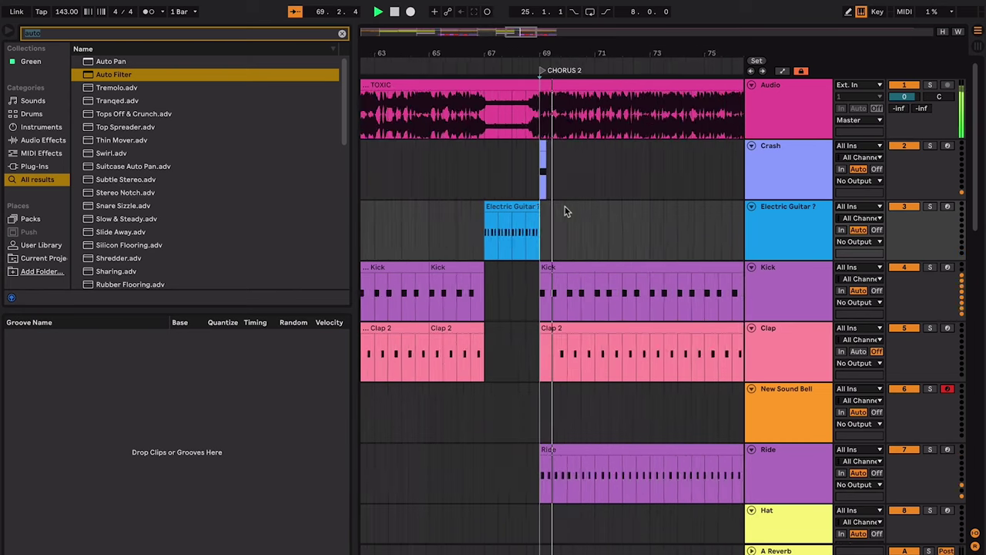
scroll(566, 212, up, 6)
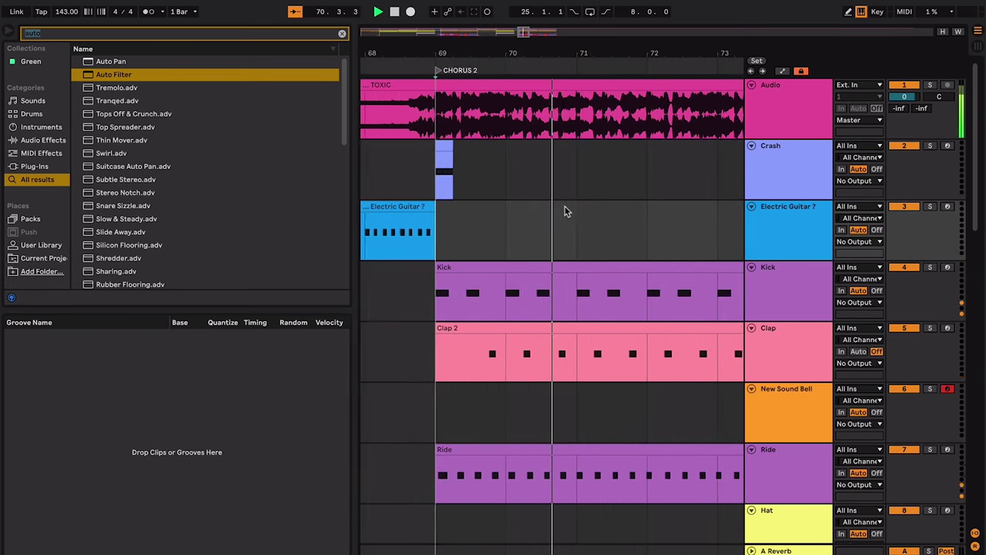
- Duplicate the CHORUS 2 clips of bars 69 to 77, from Kick through Guitar Chords, into bars 77 to 85
scroll(566, 212, down, 3)
key(minus)
scroll(564, 223, down, 2)
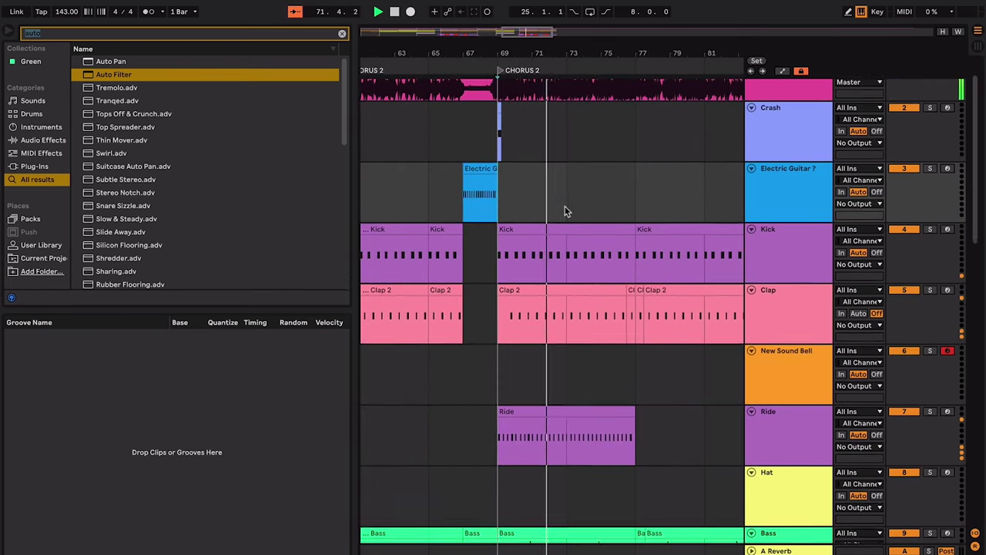
scroll(567, 231, down, 12)
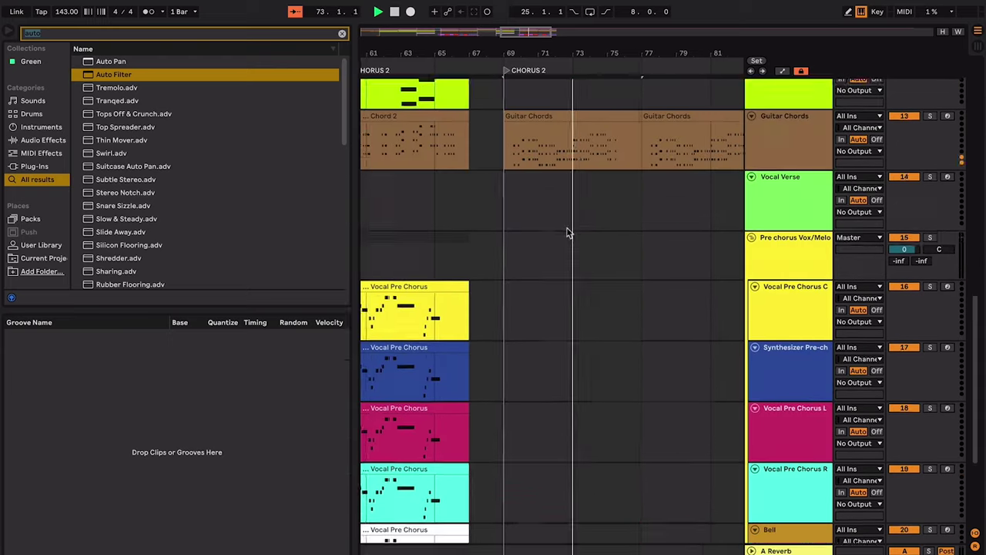
scroll(597, 271, up, 10)
shift+click(620, 310)
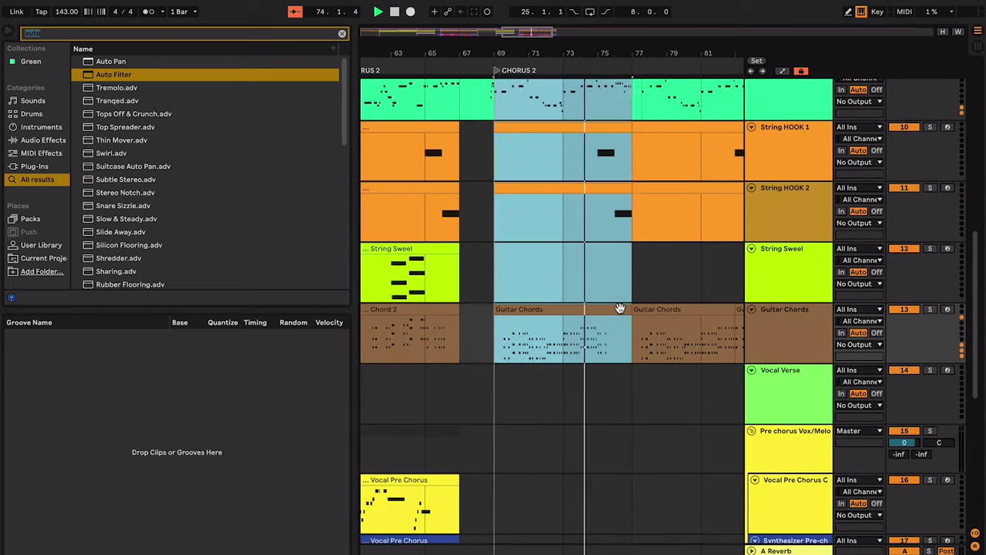
key(super+d)
scroll(620, 308, left, 2)
scroll(619, 307, up, 8)
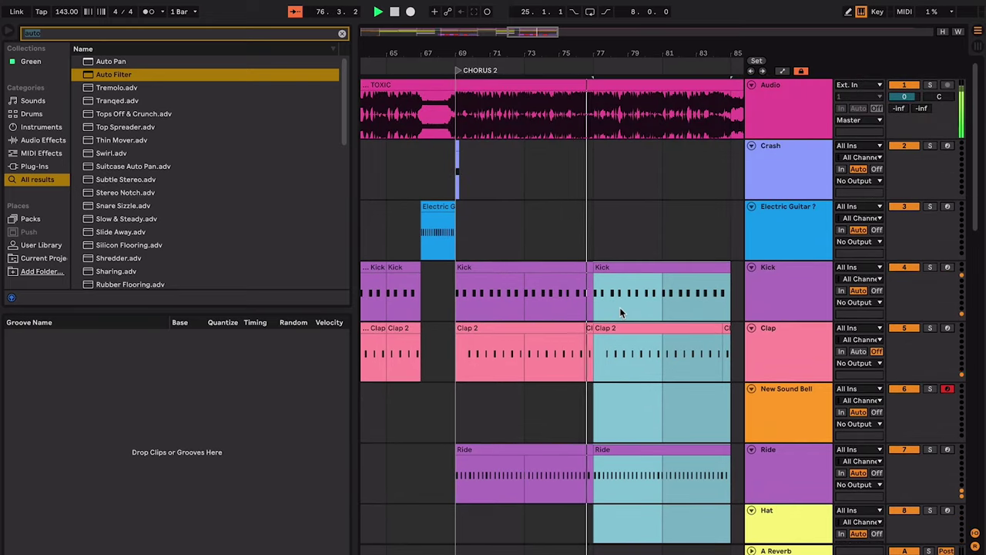
- Play the second half of CHORUS 2 from bar 77 and follow the vocal chorus and Guitar 2 clips to bar 85
scroll(620, 309, down, 15)
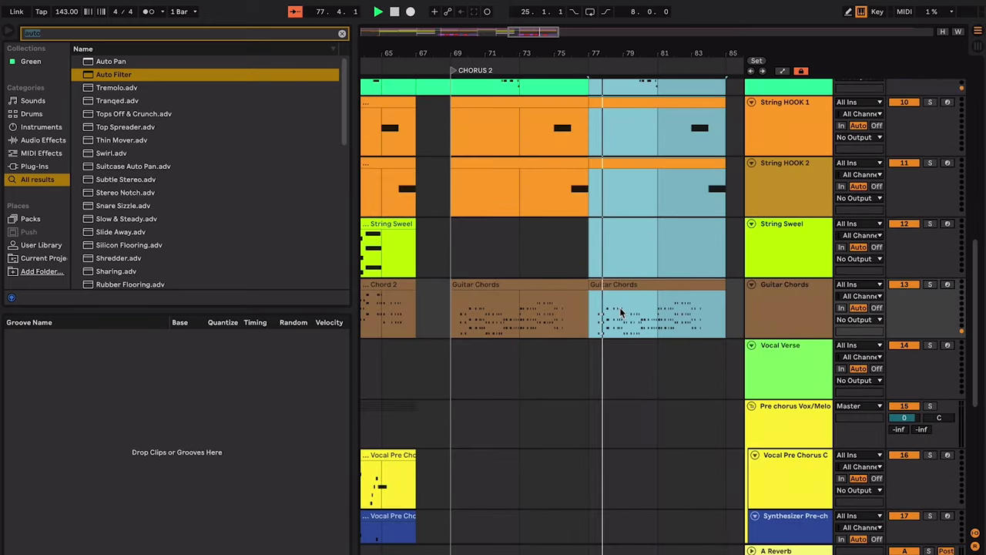
key(minus)
click(569, 332)
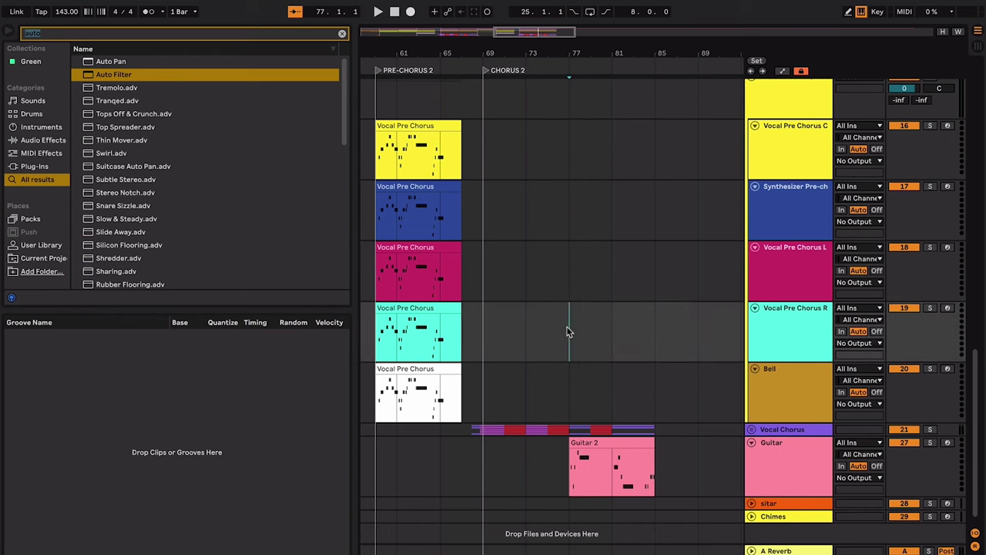
key(space)
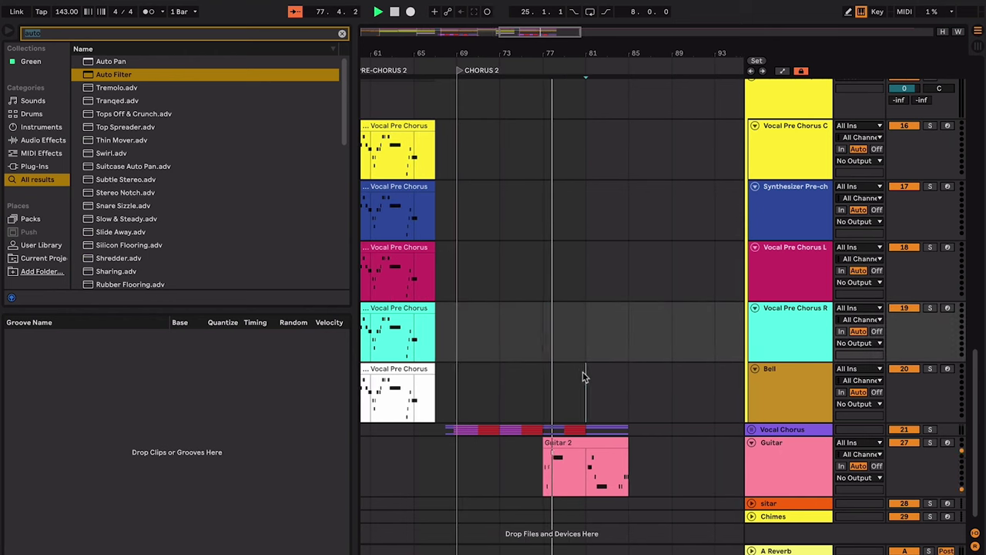
click(582, 371)
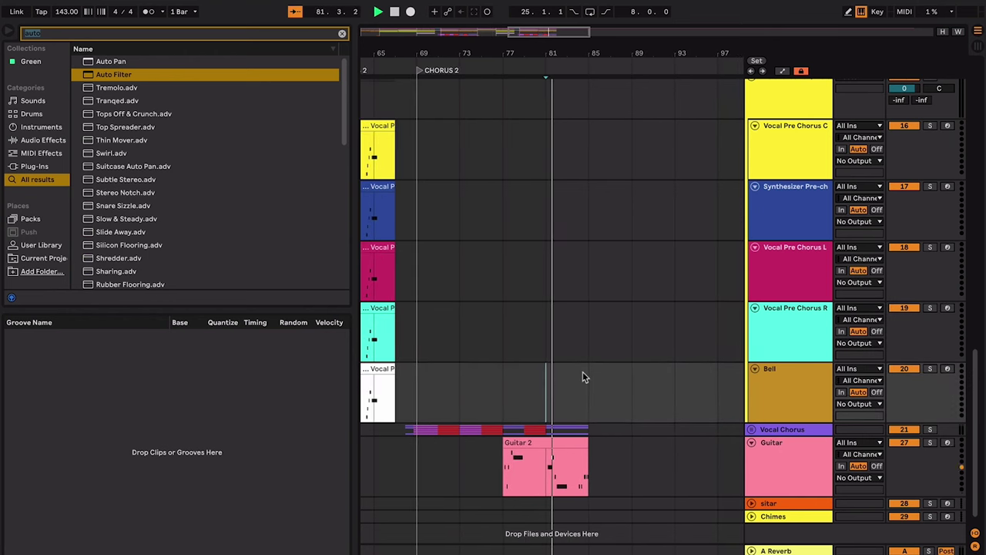
key(plus)
key(plus)
key(plus)
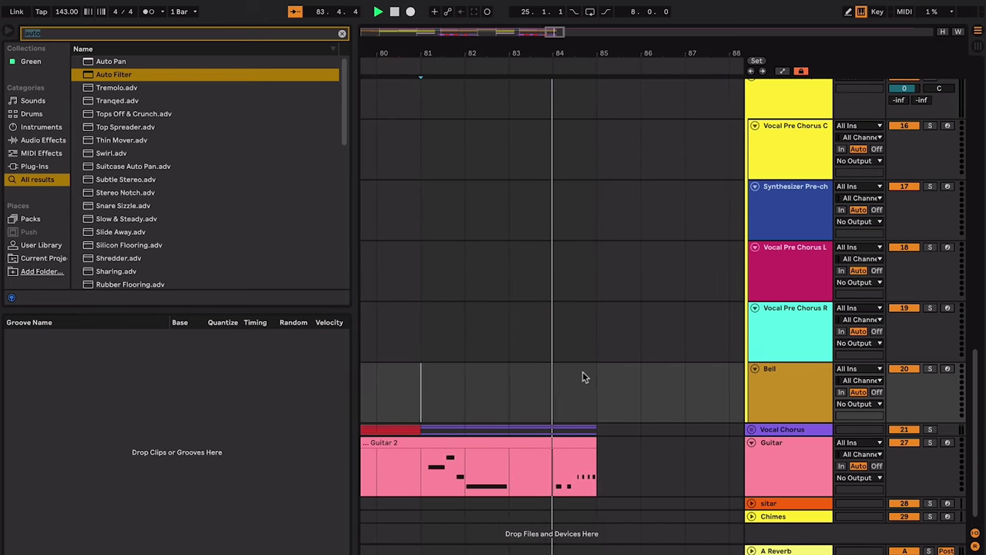
scroll(583, 376, down, 5)
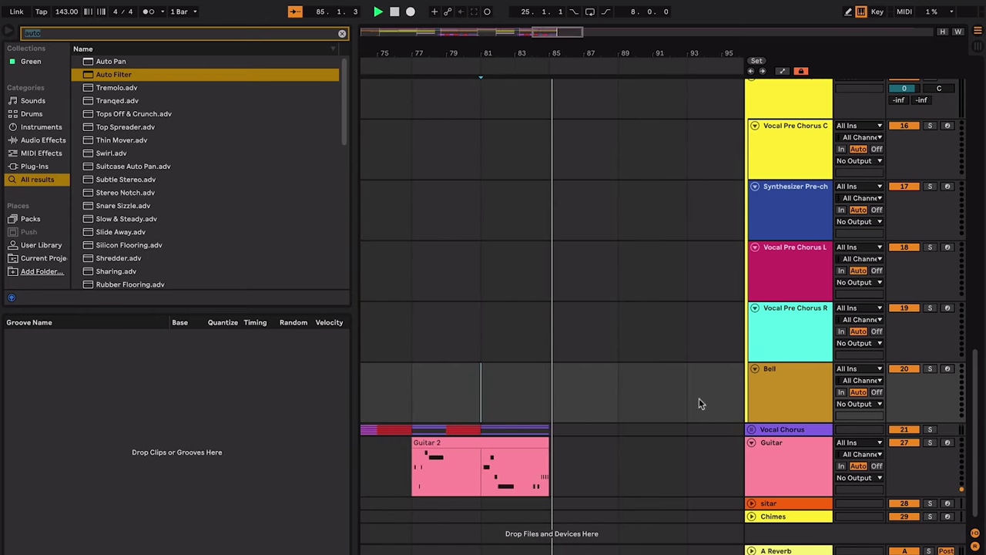
- Unfold the Vocal Chorus group and play its lead, left, right and harmony tracks near the end of CHORUS 2
click(751, 429)
scroll(563, 429, down, 5)
scroll(564, 429, down, 1)
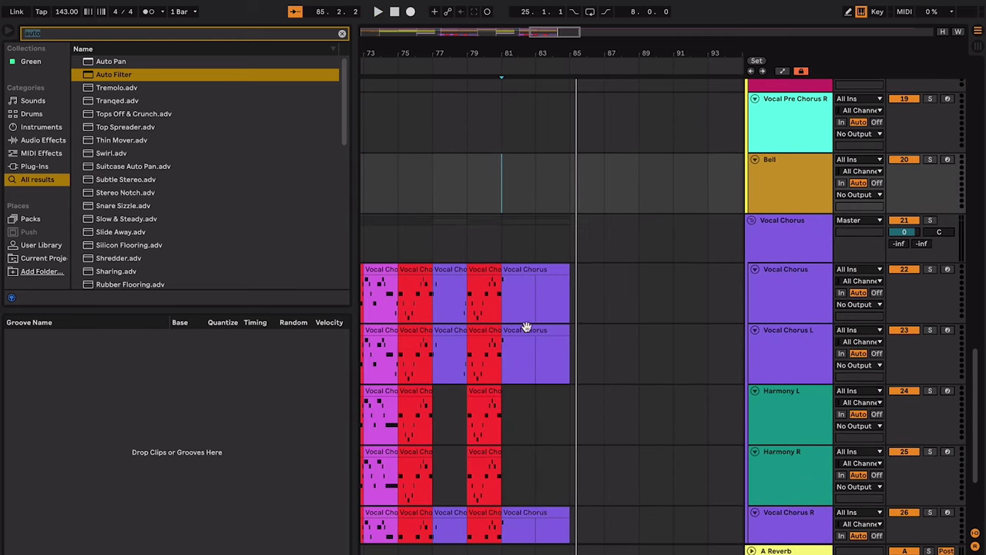
click(524, 319)
key(space)
- Copy the vocal and harmony phrase from 79.4 to bar 81 on all five Vocal Chorus tracks into 83.4 to bar 85
scroll(535, 294, down, 4)
scroll(537, 299, left, 3)
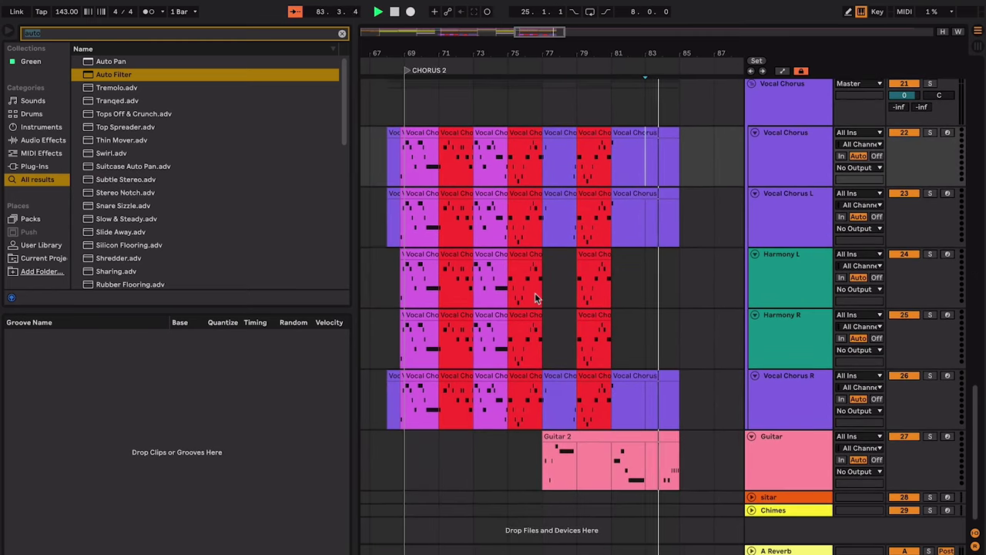
scroll(585, 215, up, 5)
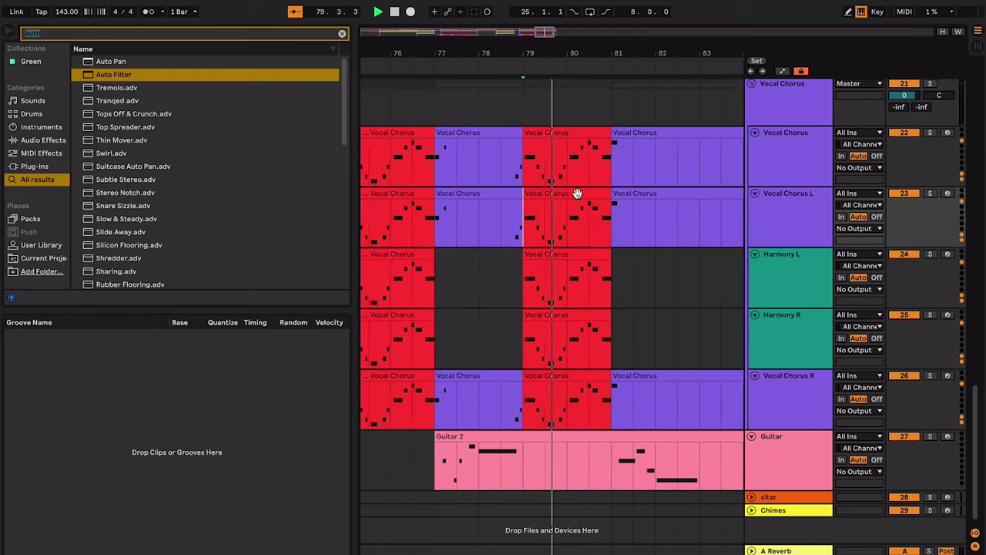
scroll(553, 163, up, 3)
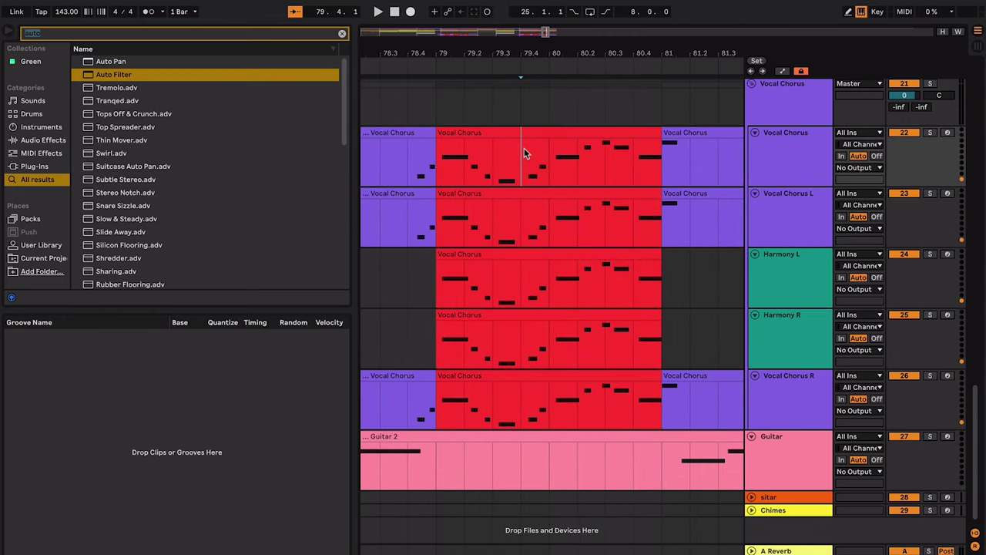
mouse_move(590, 279)
mouse_down()
mouse_move(649, 401)
mouse_move(641, 398)
mouse_up()
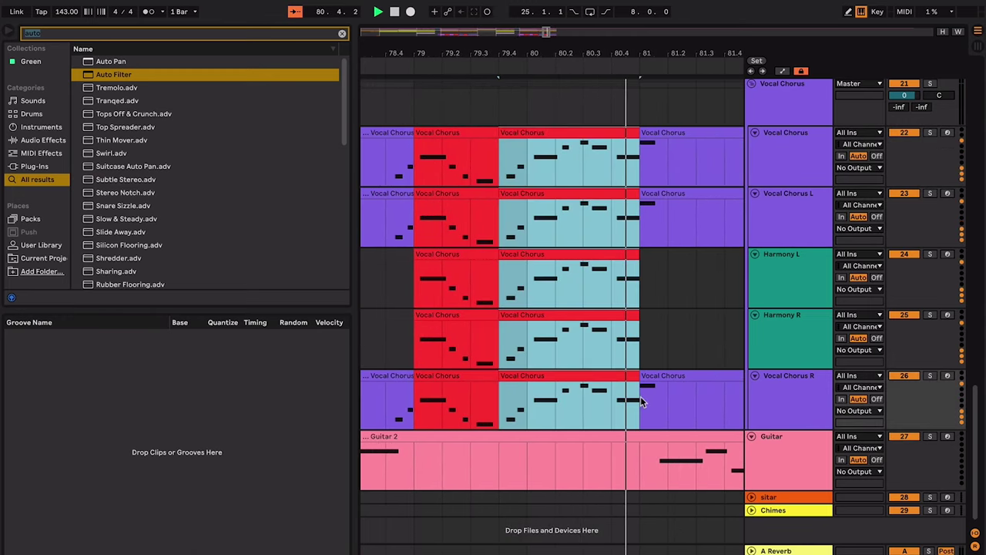
scroll(632, 233, up, 2)
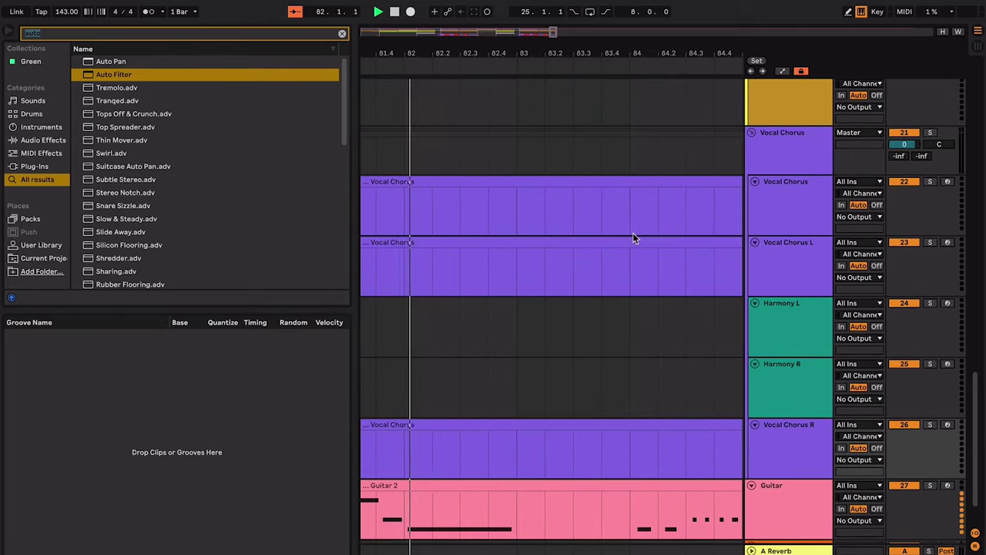
key(ctrl+d)
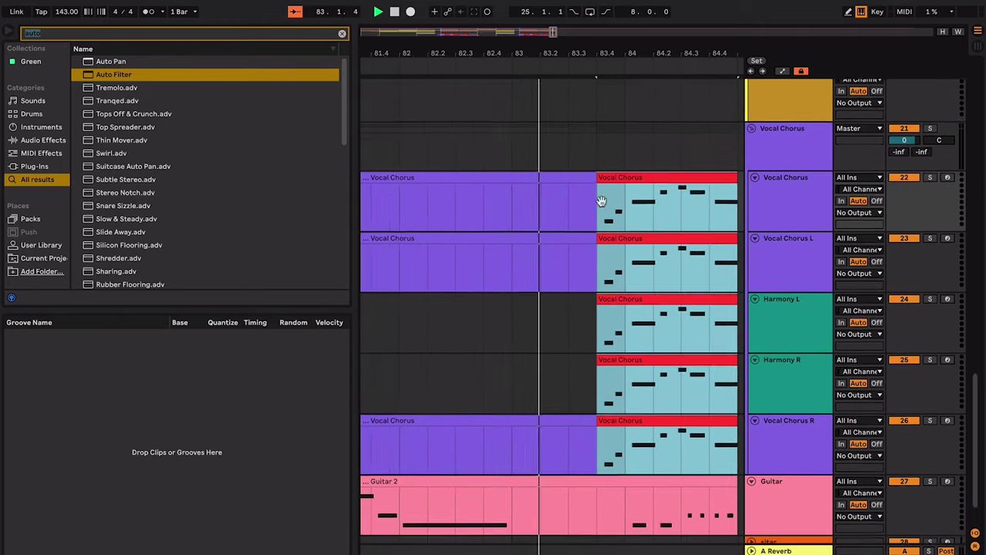
- Split the Guitar 2 clip at 83.4 and delete the part running to bar 85
drag(601, 201, 604, 157)
click(603, 474)
key(ctrl+e)
click(621, 434)
key(Delete)
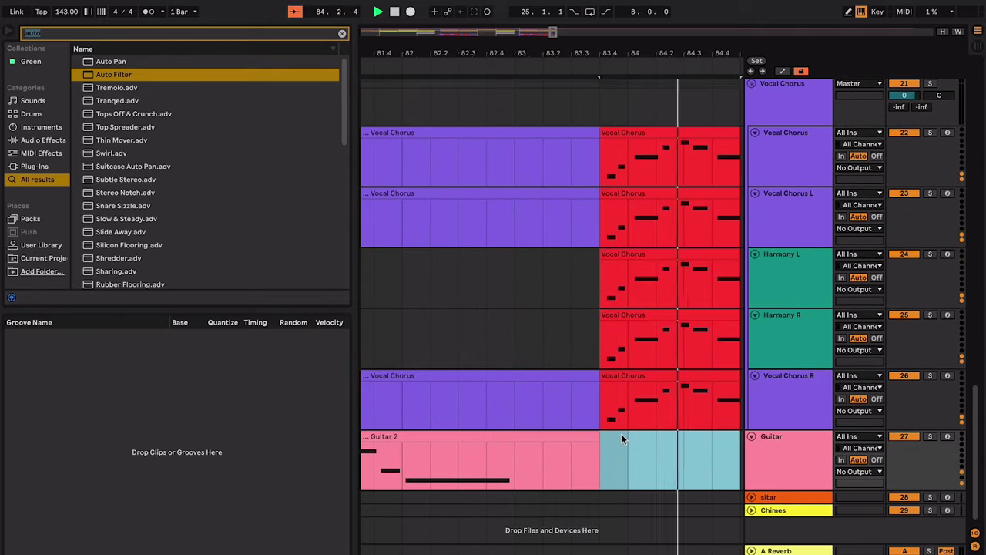
key(minus)
key(minus)
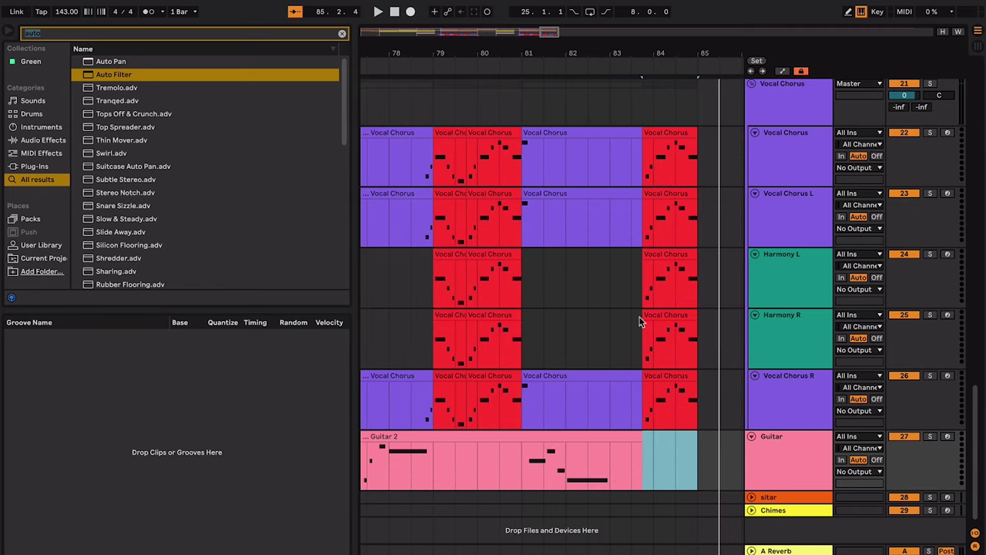
- Listen through the CHORUS 2 vocal clips up to bar 85 and compare them with the vocals of Chorus 1
scroll(639, 256, up, 2)
key(minus)
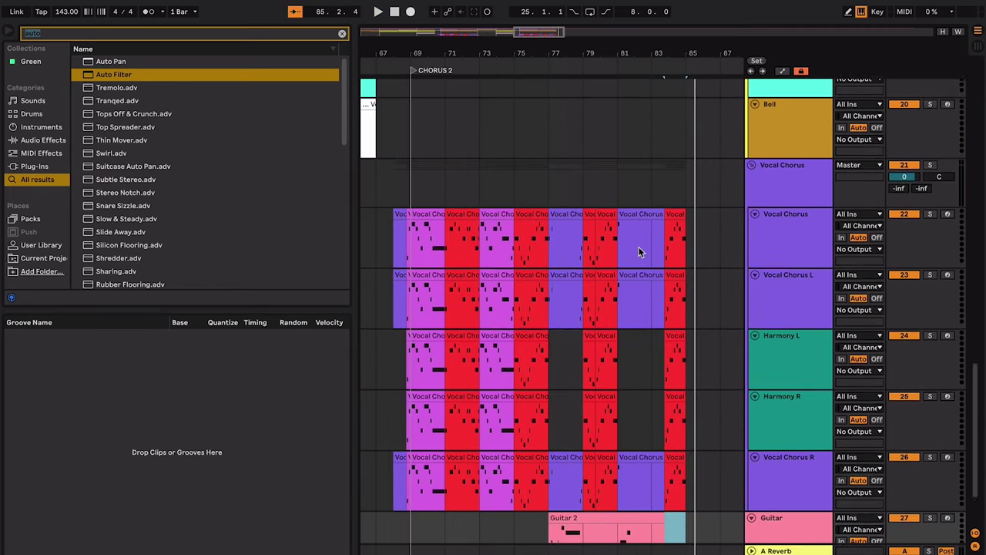
scroll(639, 252, down, 1)
click(691, 258)
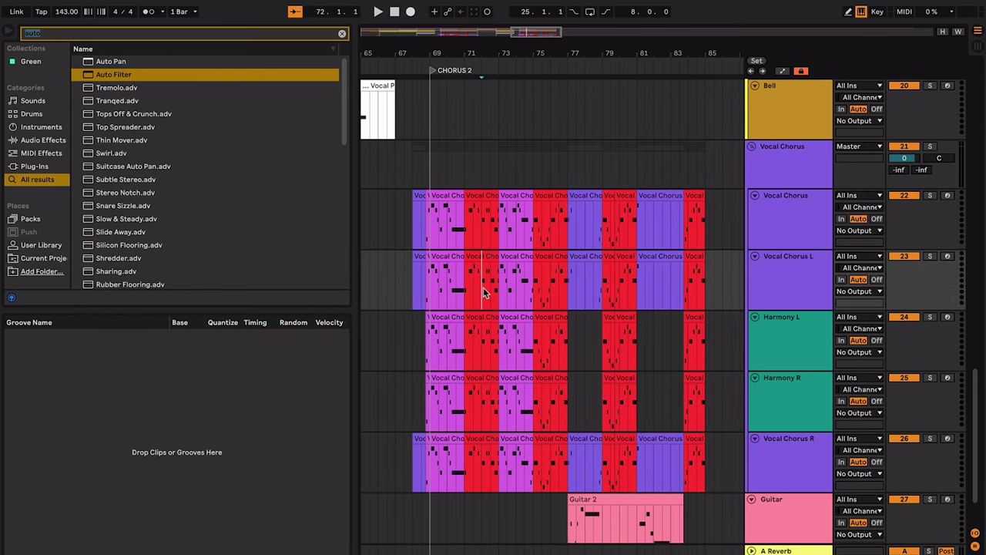
key(space)
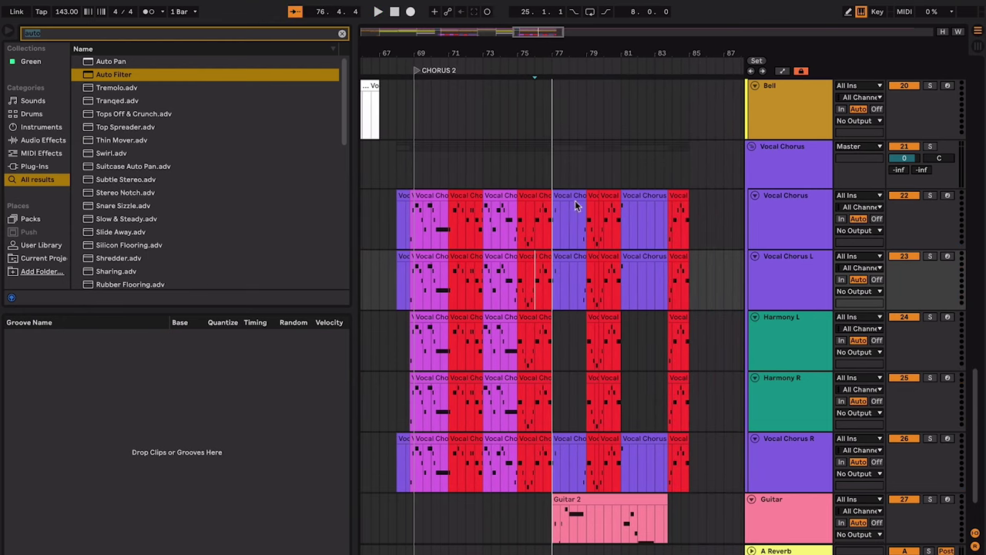
click(532, 223)
key(space)
click(612, 227)
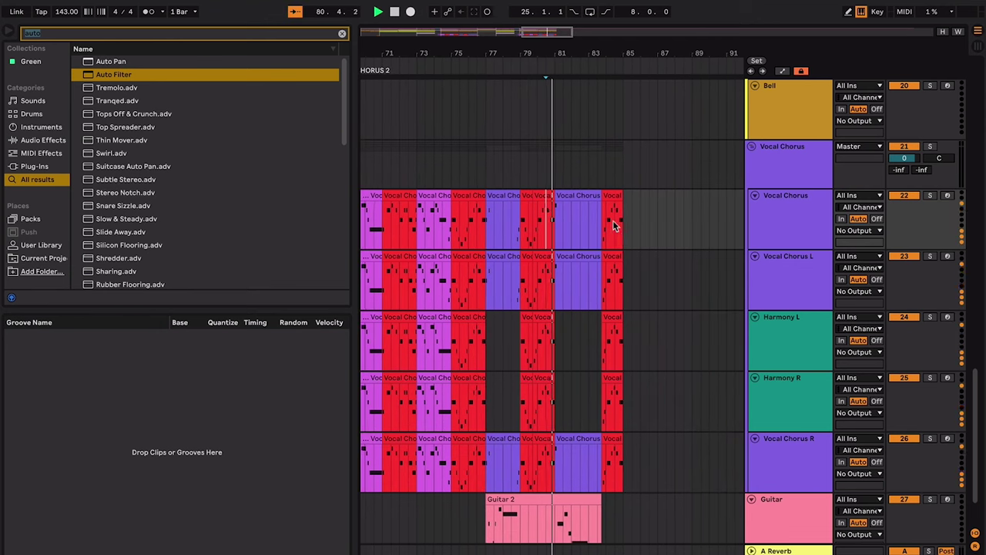
key(space)
scroll(613, 222, left, 15)
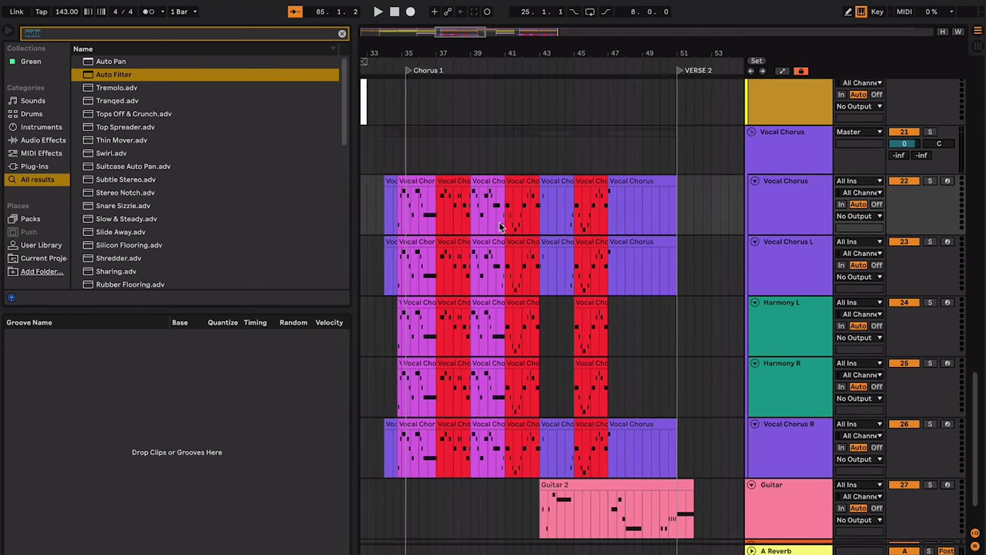
click(547, 212)
key(space)
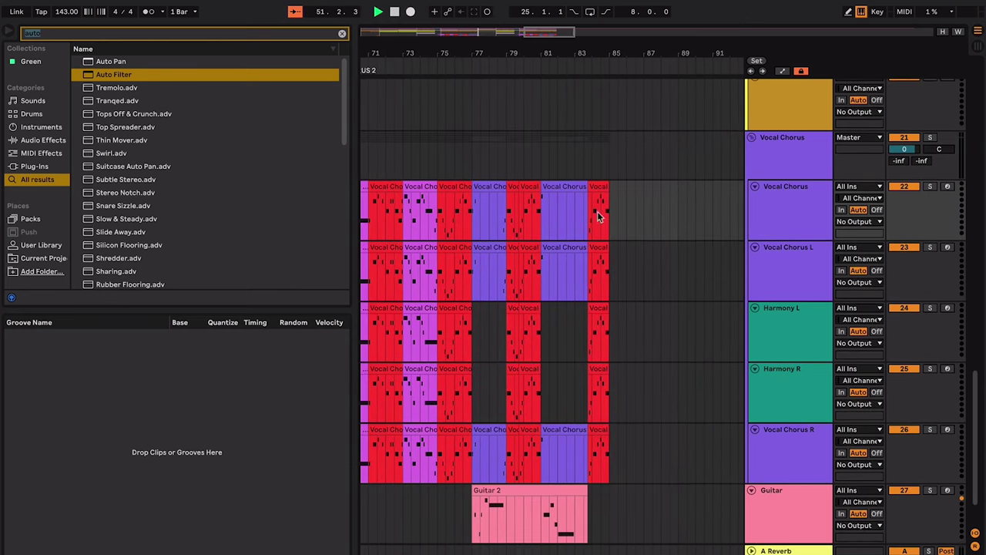
- Replay the copied vocal and harmony phrase from 84.3 up to bar 85
key(plus)
key(plus)
key(plus)
click(530, 164)
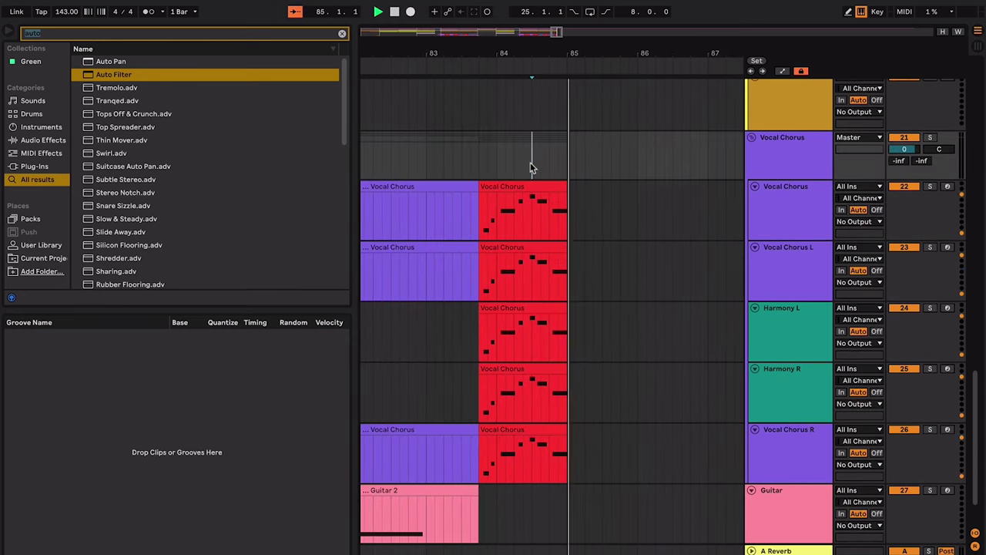
key(space)
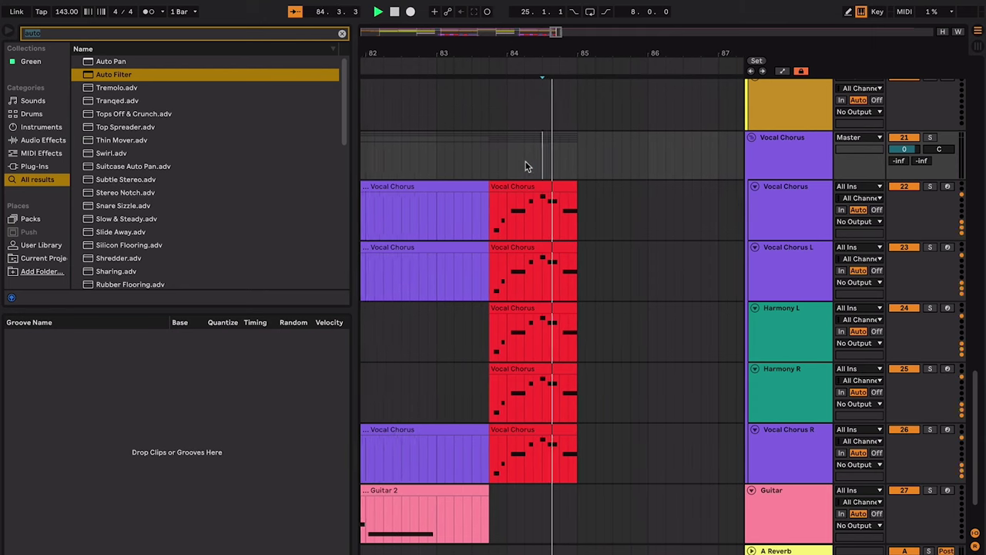
key(space)
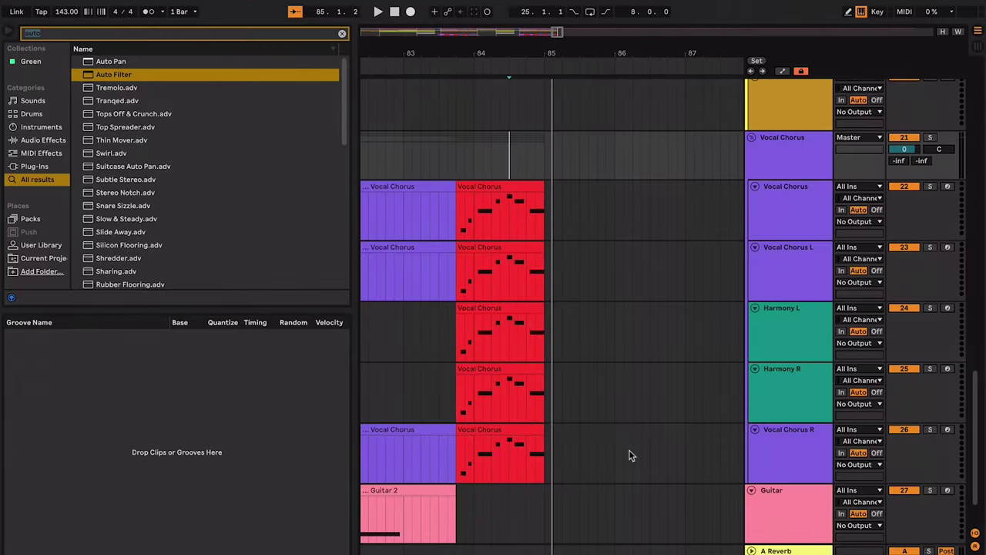
- Play the TOXIC reference audio from bar 84 against the Kick and Clap clips up to bar 85
scroll(470, 165, up, 10)
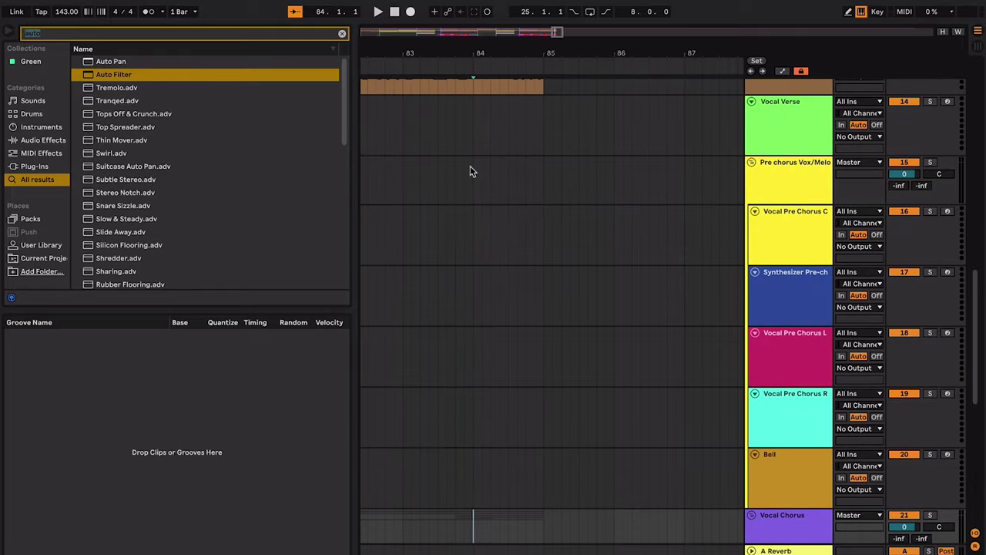
key(space)
scroll(469, 171, up, 5)
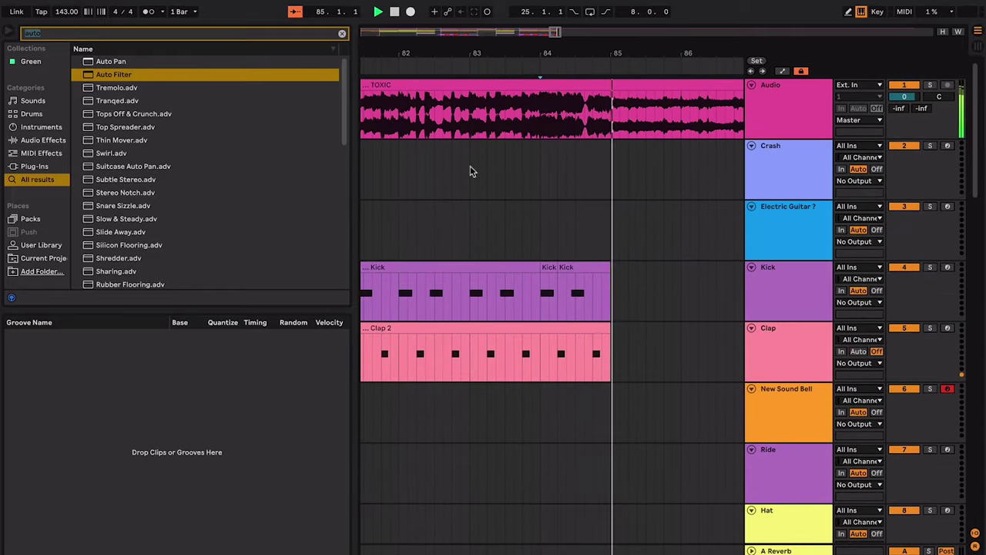
click(540, 192)
key(space)
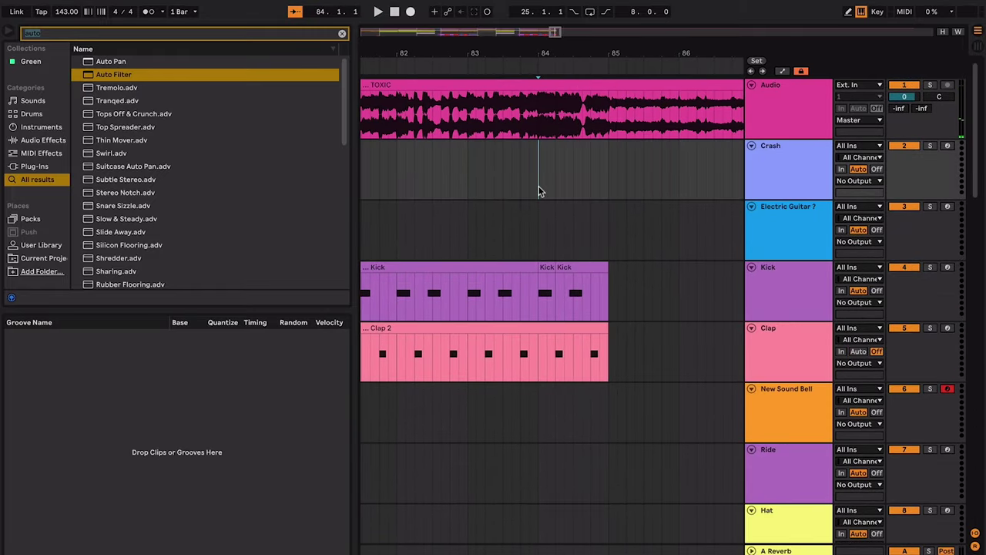
key(space)
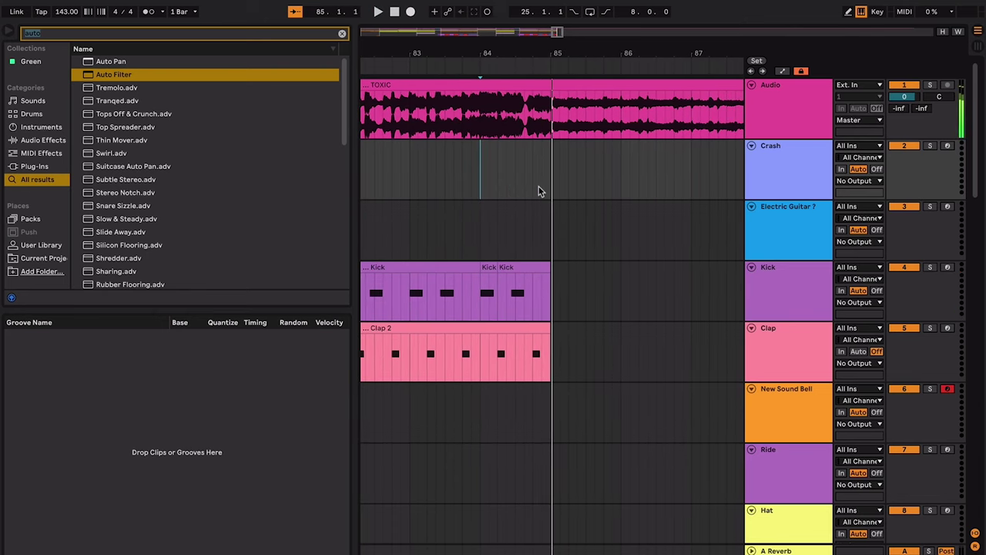
- Loop the Vocal Chorus group from 84.3 to bar 85, audition it repeatedly and check the audio preferences
scroll(539, 192, down, 15)
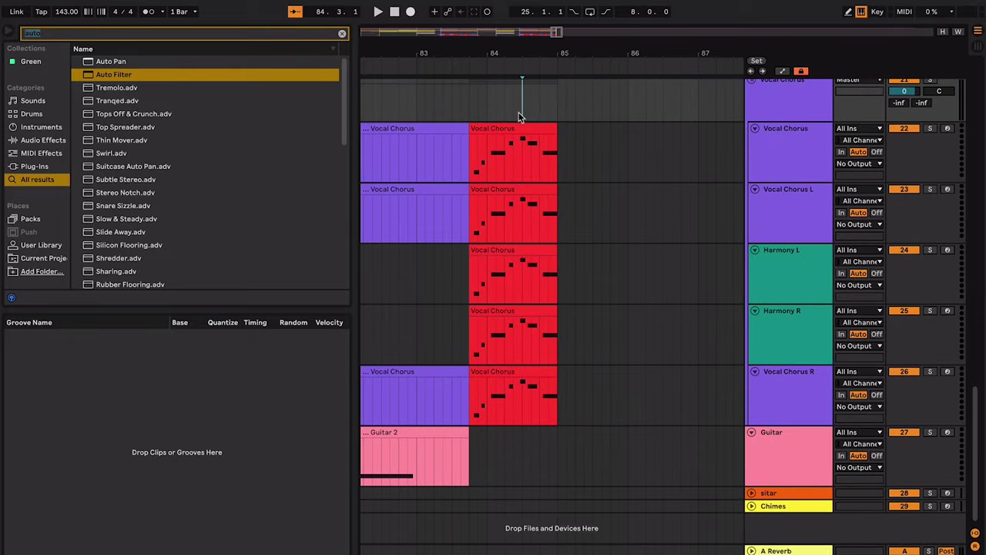
drag(519, 115, 559, 117)
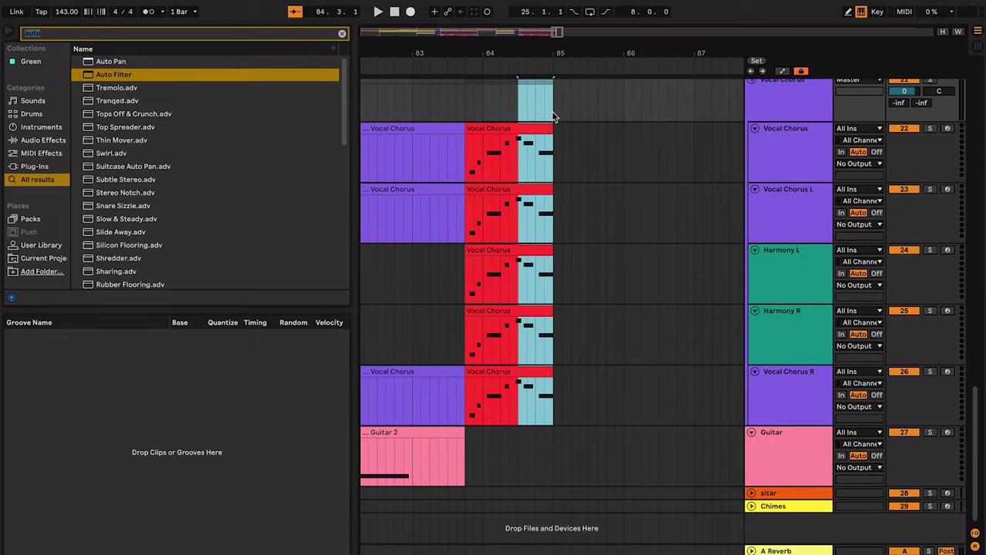
key(space)
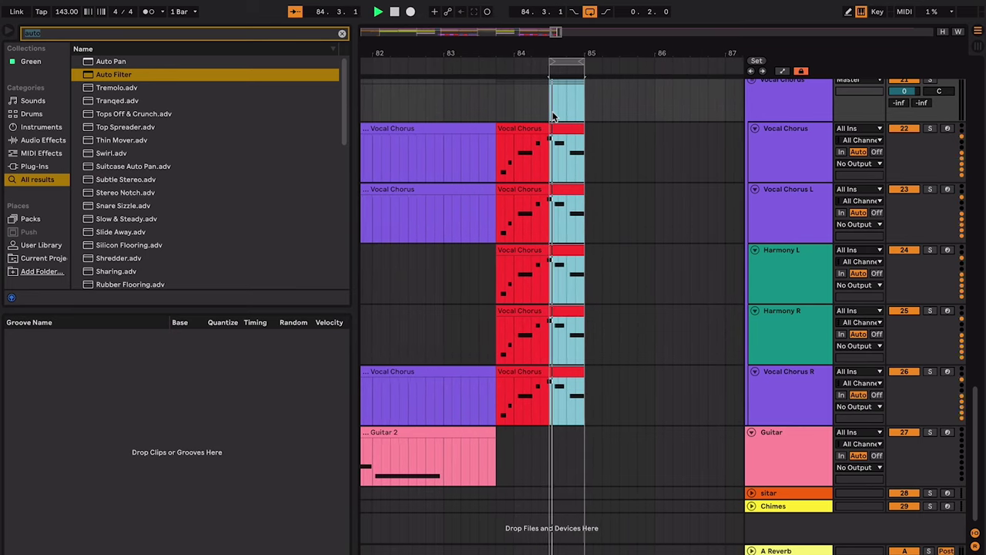
key(space)
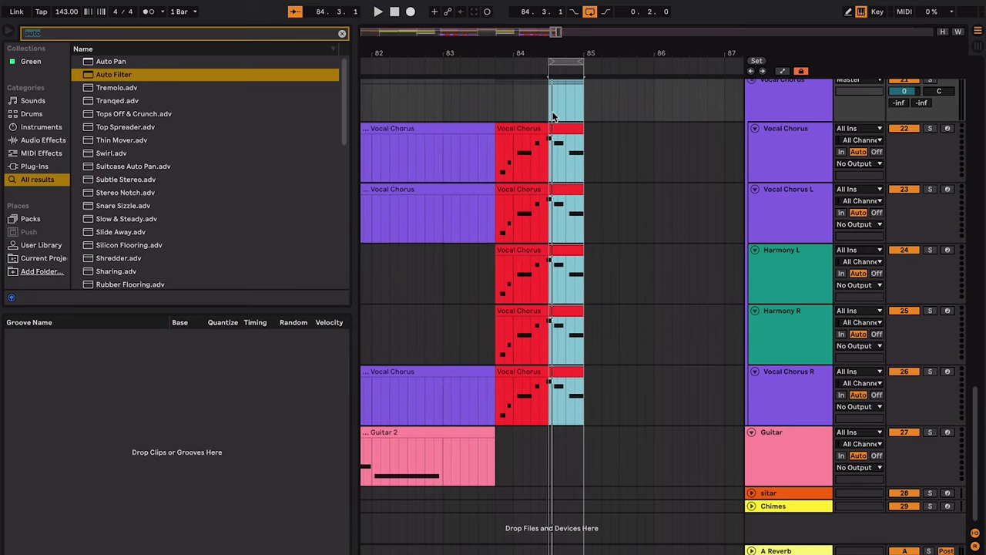
key(space)
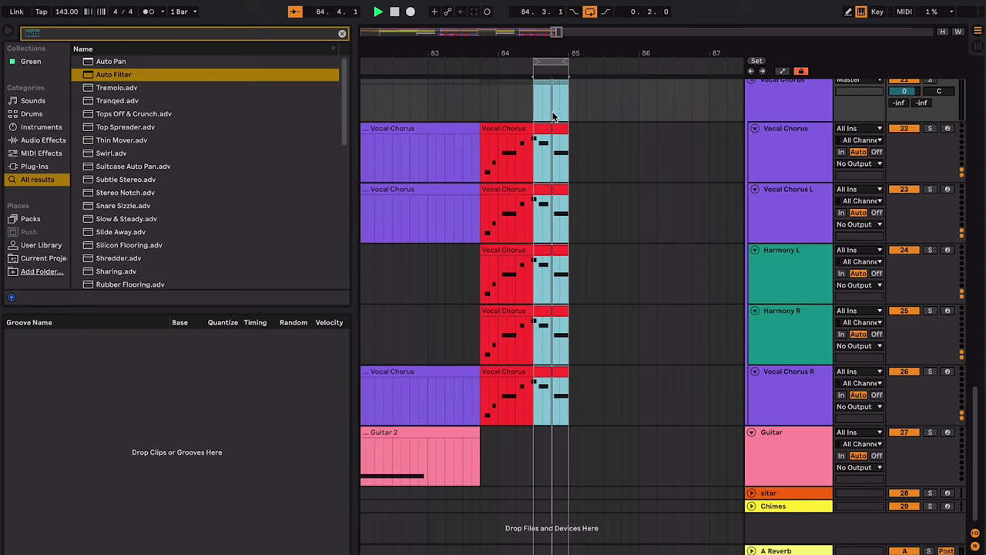
key(space)
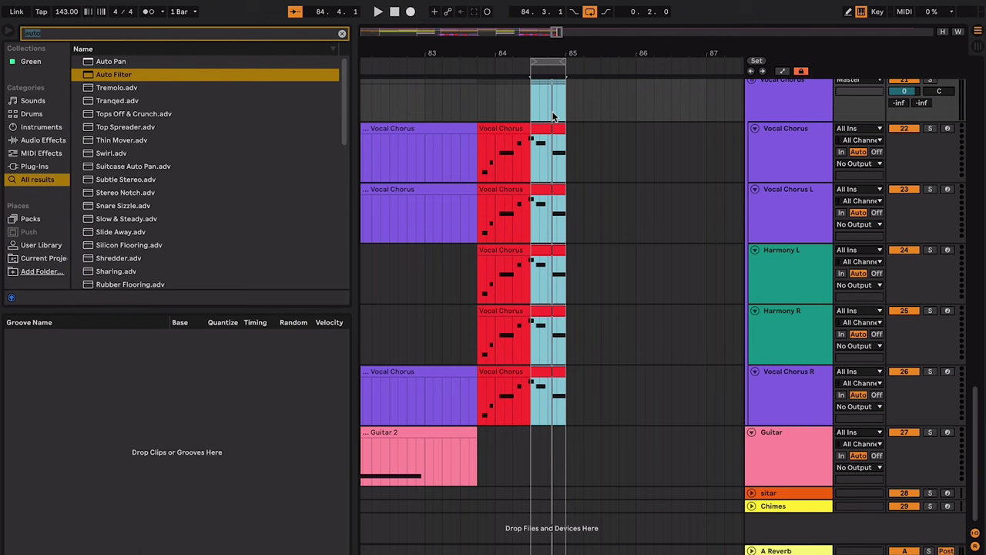
key(space)
key(space)
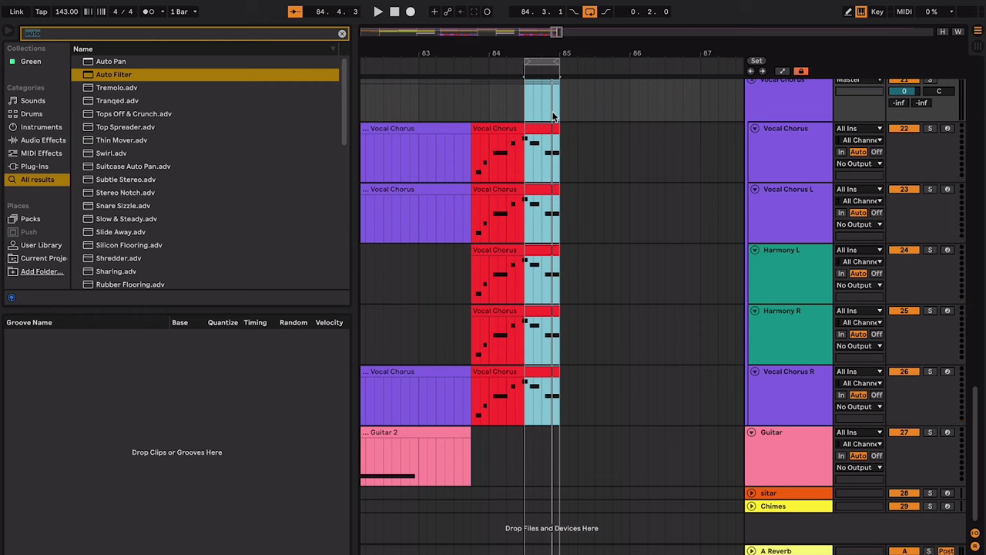
key(space)
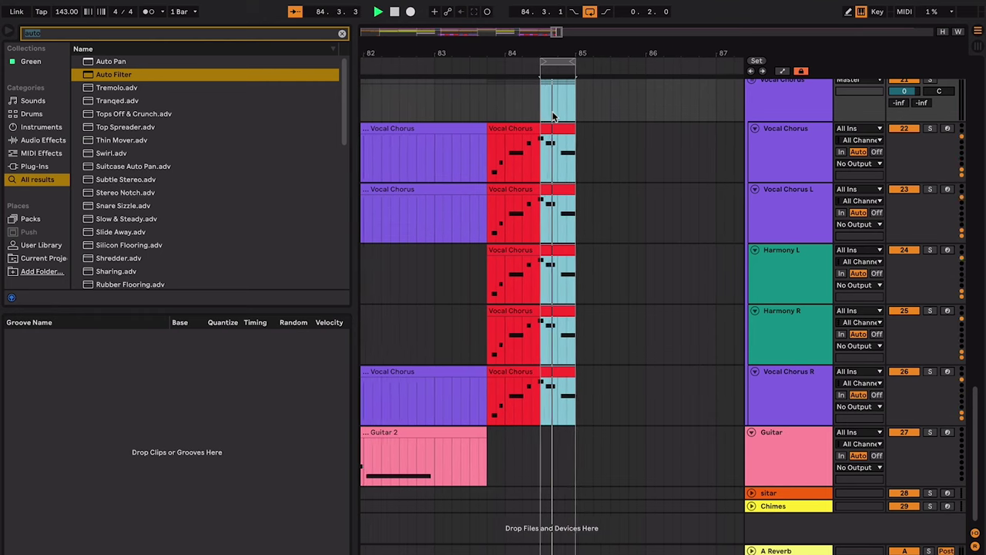
key(space)
key(ctrl+comma)
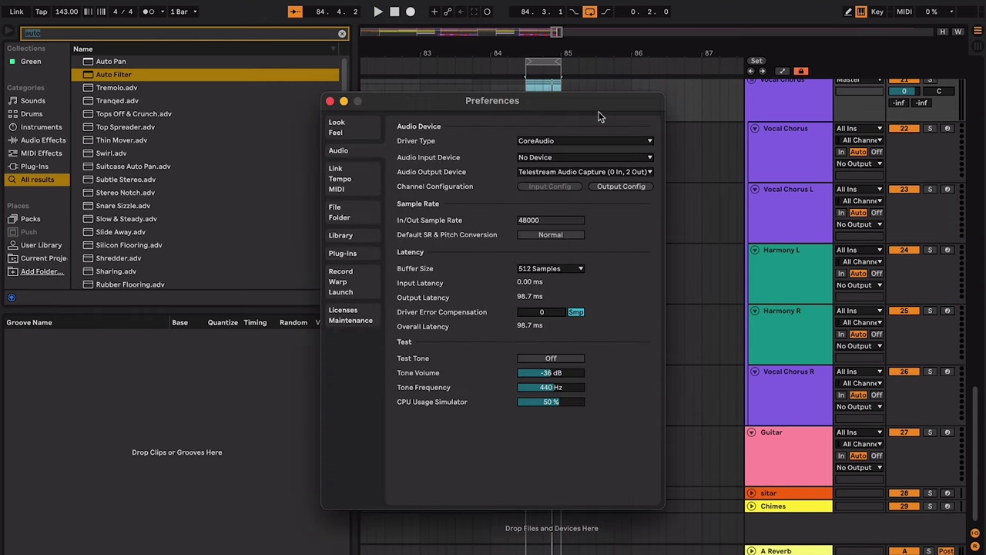
key(Escape)
- Collapse all tracks to view the arrangement around and past CHORUS 2, and unfold only the Audio track to show its waveform
key(minus)
key(minus)
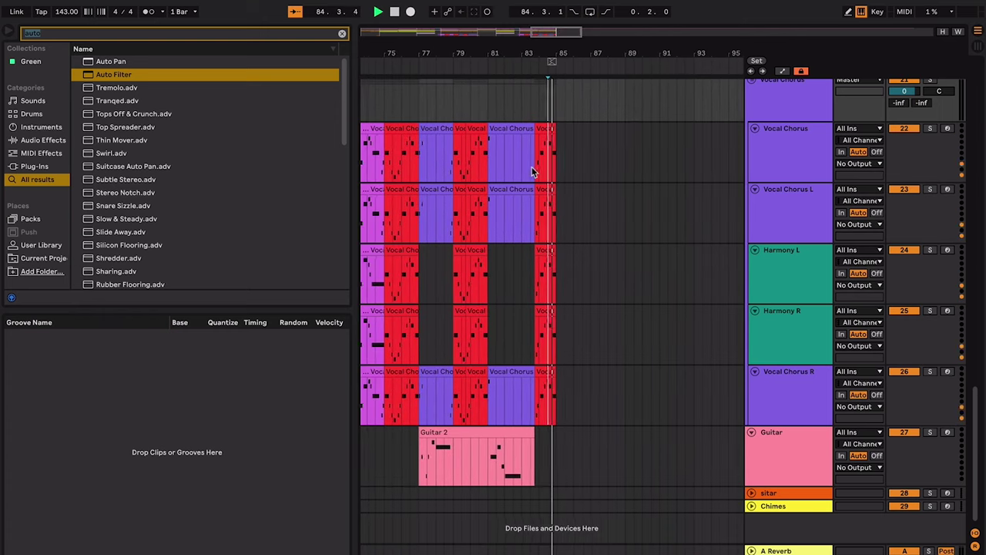
scroll(540, 162, up, 8)
click(767, 198)
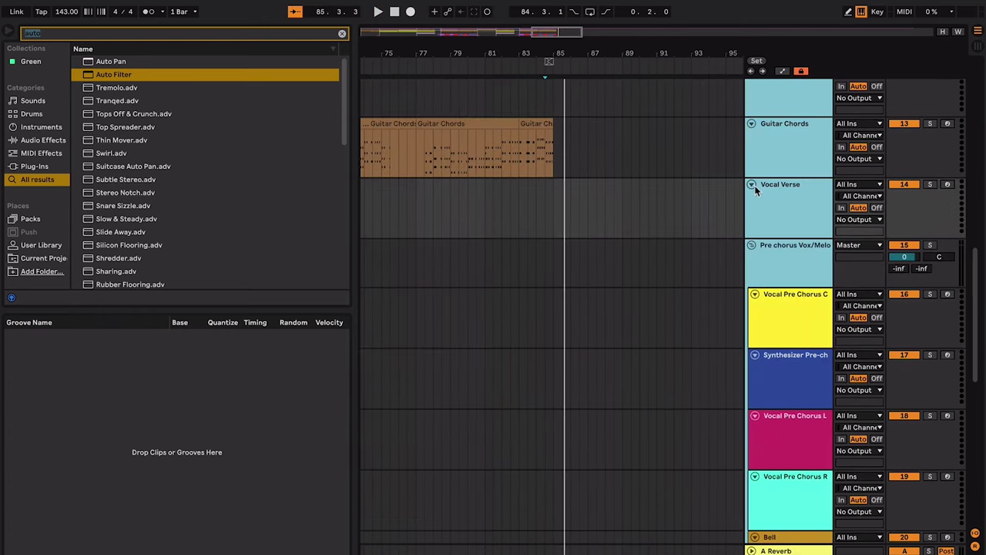
alt+click(751, 248)
key(minus)
key(minus)
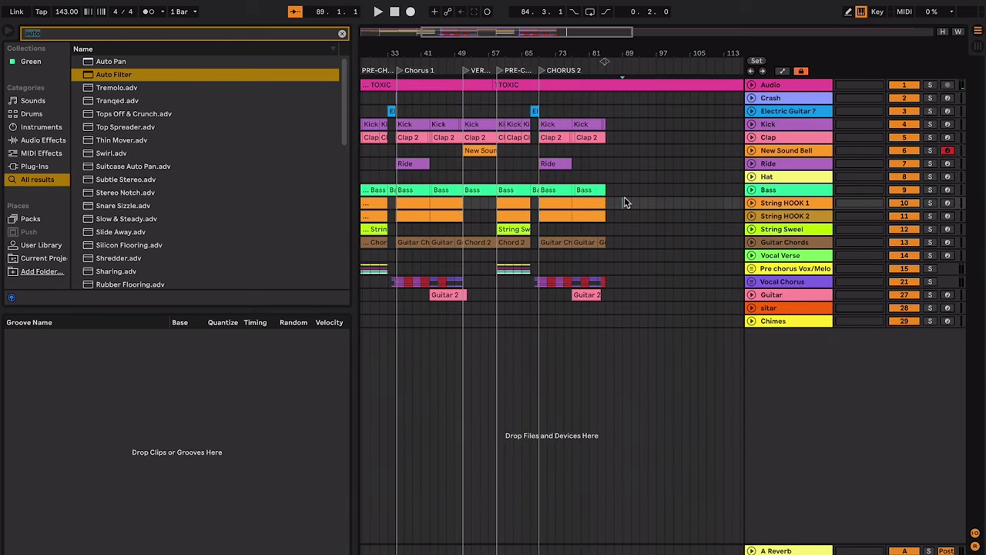
click(751, 85)
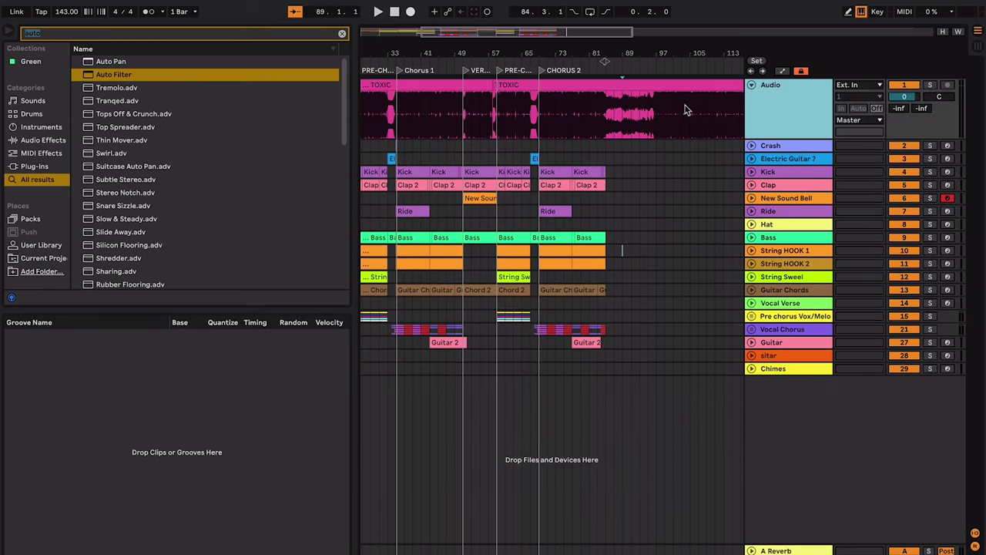
- Split the TOXIC reference clip where its waveform ends near bar 119 and delete the leftover tail
scroll(684, 105, right, 5)
scroll(684, 106, left, 4)
click(611, 108)
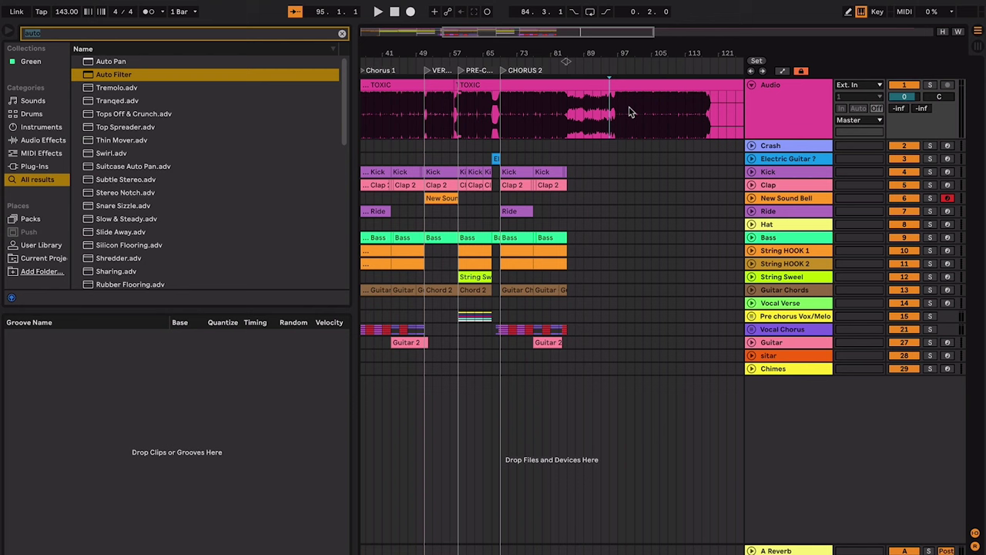
click(716, 120)
key(ctrl+e)
click(728, 88)
key(Delete)
- Play the TOXIC reference audio from just before bar 85 into the section that follows CHORUS 2
click(528, 126)
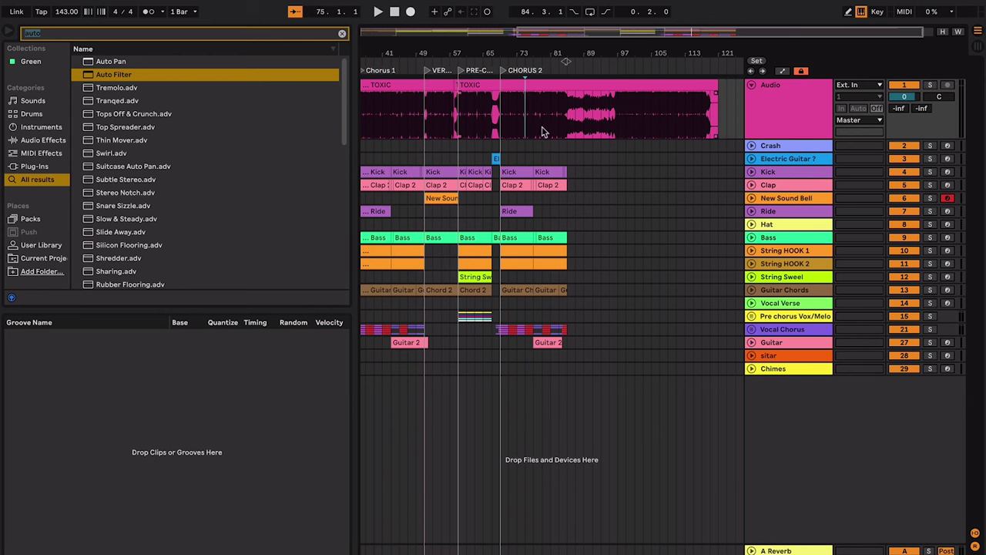
click(551, 127)
key(space)
key(plus)
key(plus)
key(plus)
key(plus)
click(630, 141)
key(space)
key(space)
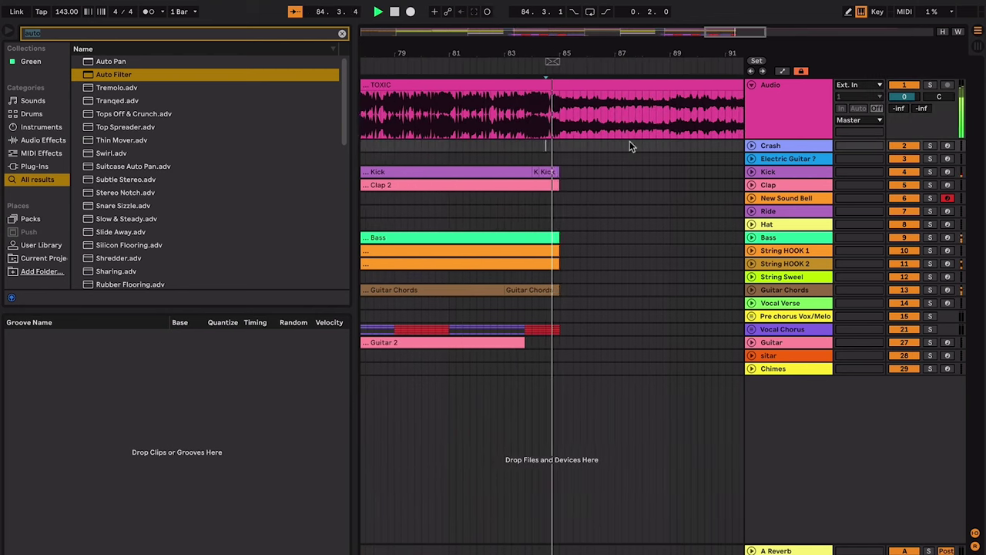
scroll(629, 142, right, 1)
click(629, 142)
- Copy the Kick HIPASS and Clap HIPASS clips from the intro to bar 85 on the Kick and Clap tracks
key(minus)
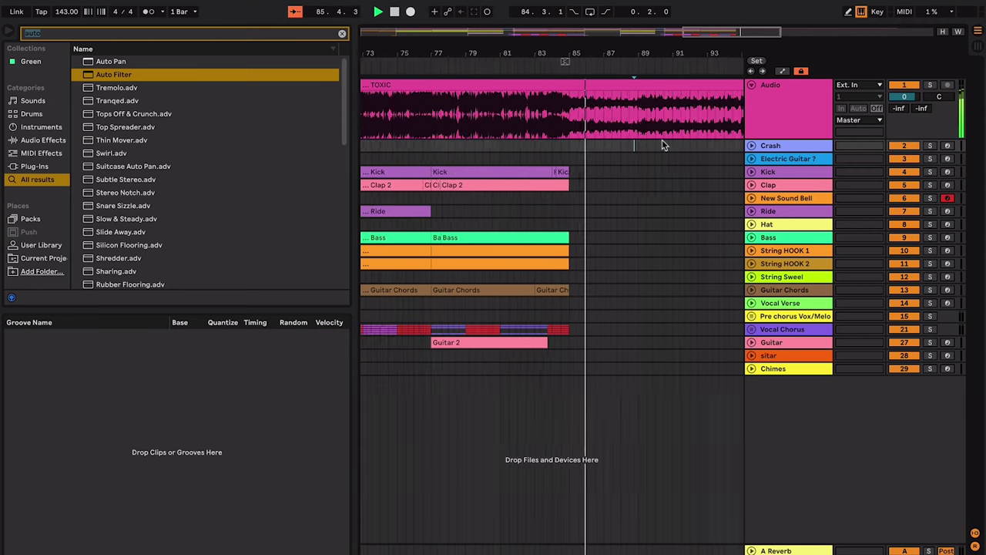
key(minus)
key(minus)
key(minus)
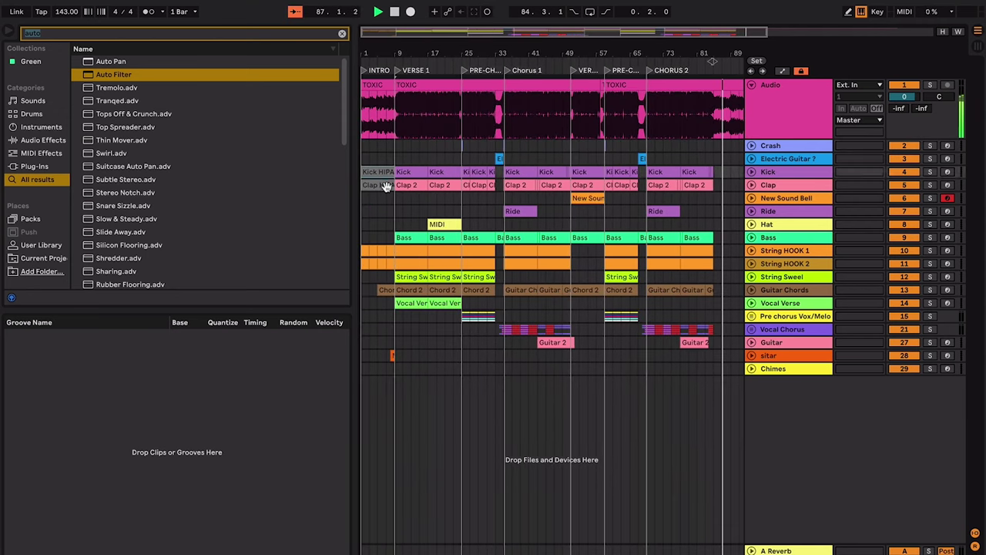
scroll(387, 188, right, 3)
key(plus)
key(plus)
key(plus)
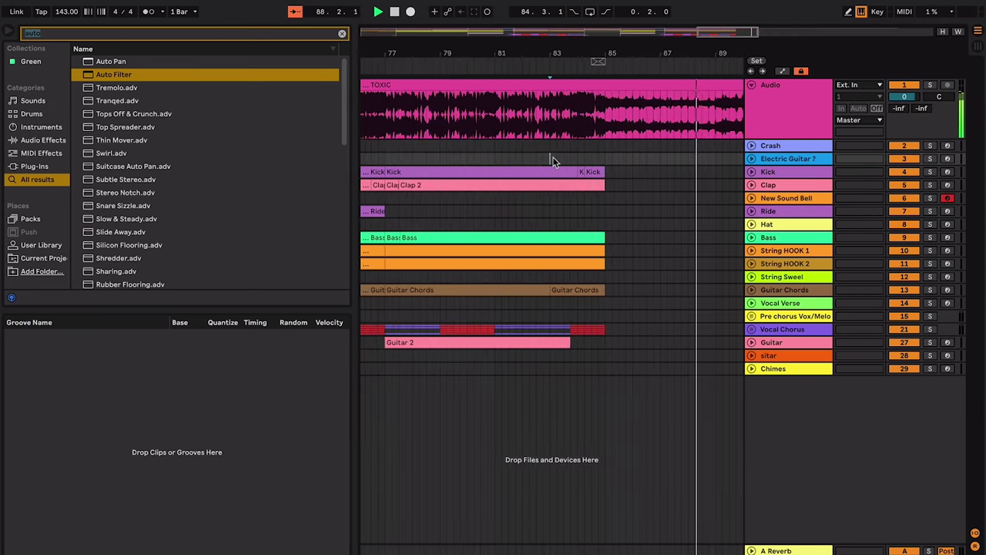
scroll(617, 174, right, 5)
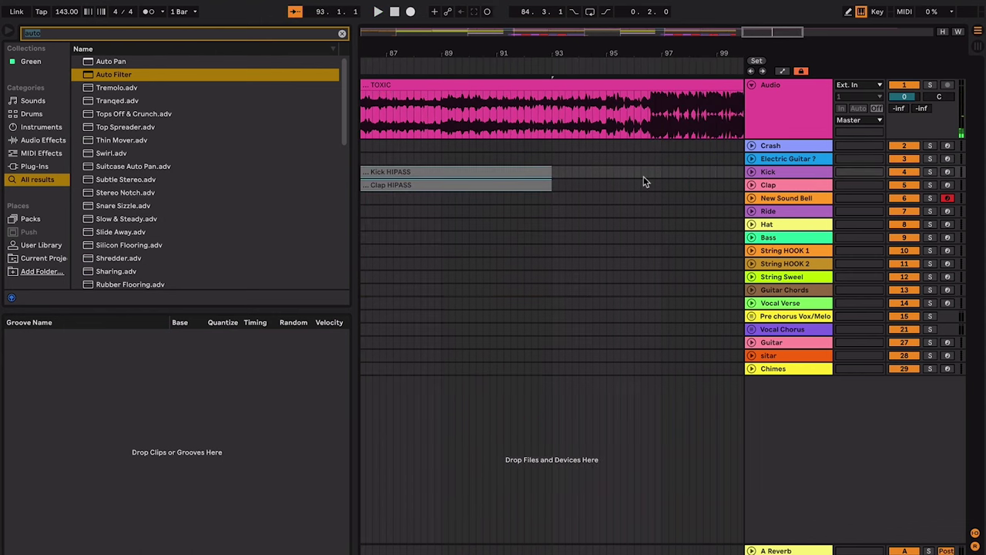
- Repeat the HIPASS clips from bar 93, unfold the Kick and Clap tracks, and play the copied section
click(752, 173)
click(752, 233)
key(space)
scroll(570, 235, left, 5)
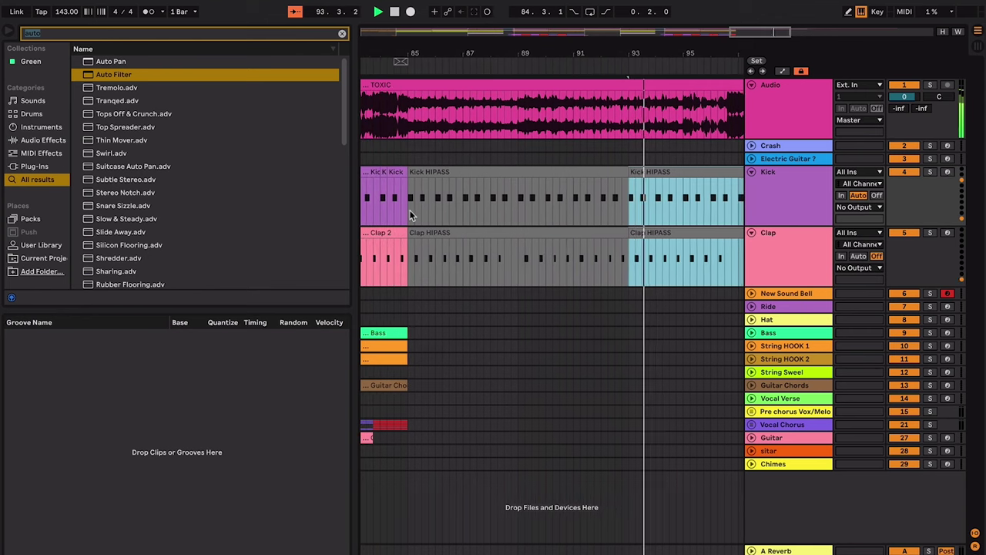
- Loop the arrangement from bar 85 to 93 over the Kick HIPASS and Clap HIPASS clips
drag(409, 210, 670, 225)
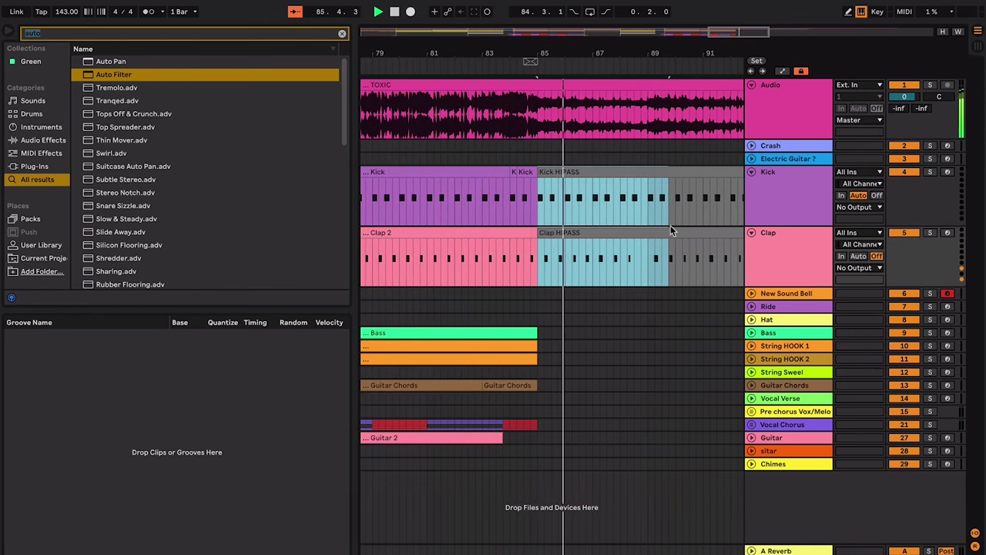
shift+click(678, 231)
key(super+l)
scroll(679, 231, right, 1)
key(space)
- Insert a MIDI track below Clap and name it Bridge Vocals
click(779, 242)
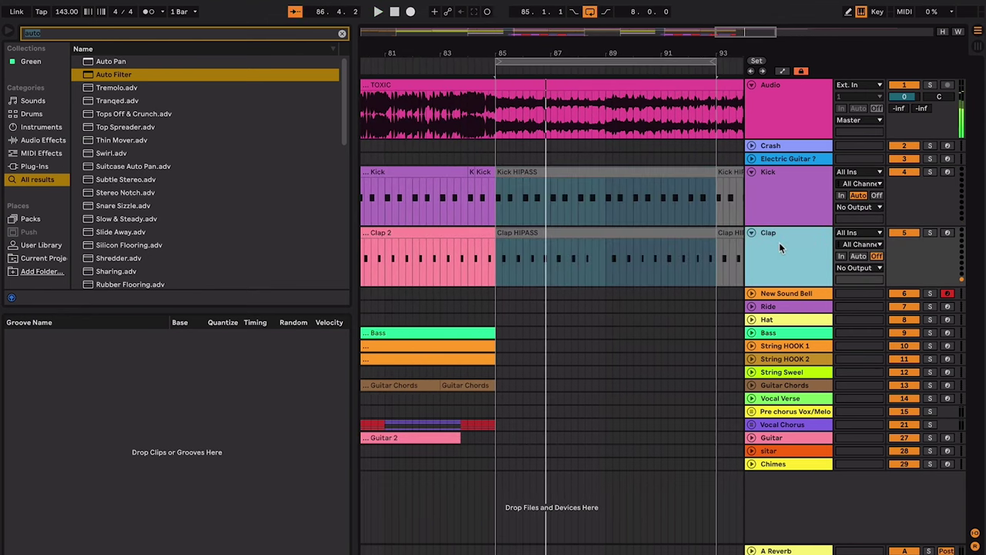
key(ctrl+shift+t)
click(779, 304)
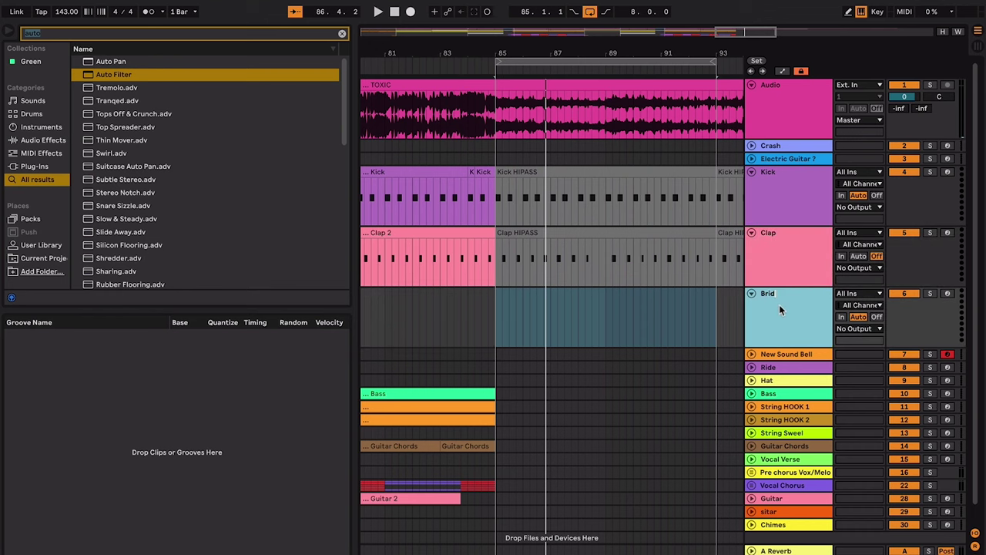
text(Bridge Vocals)
- Arm the Bridge Vocals track, record its descending melody up to bar 93, and play back the end of the take
click(689, 314)
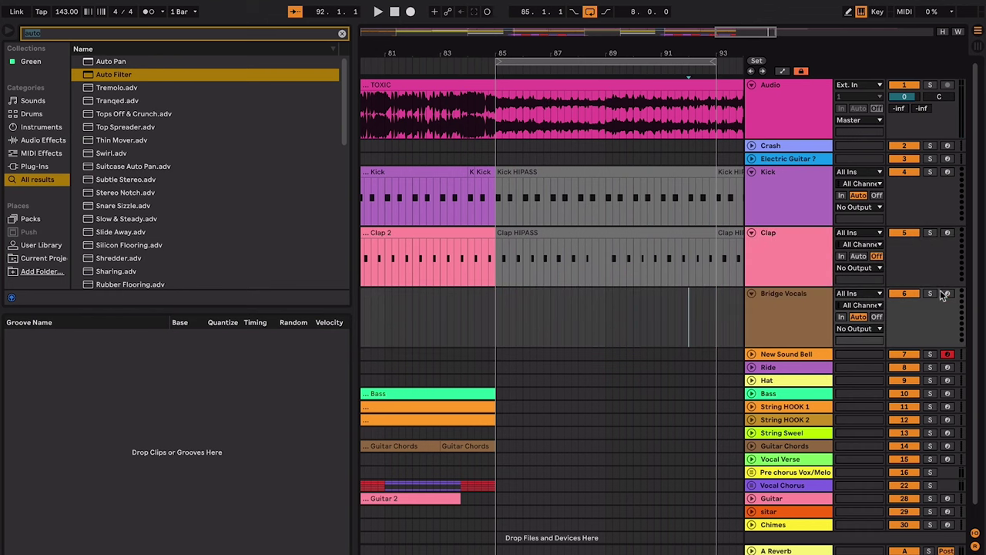
key(F9)
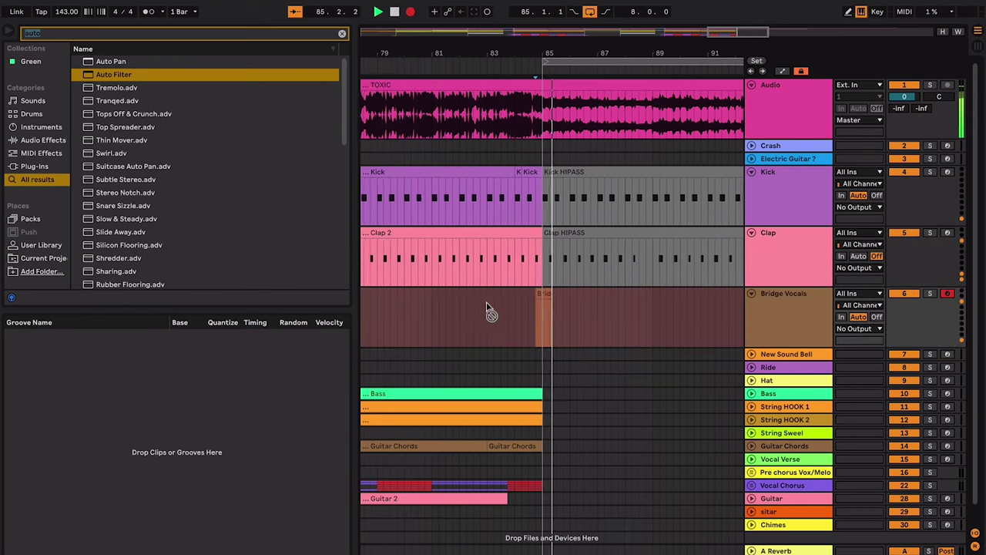
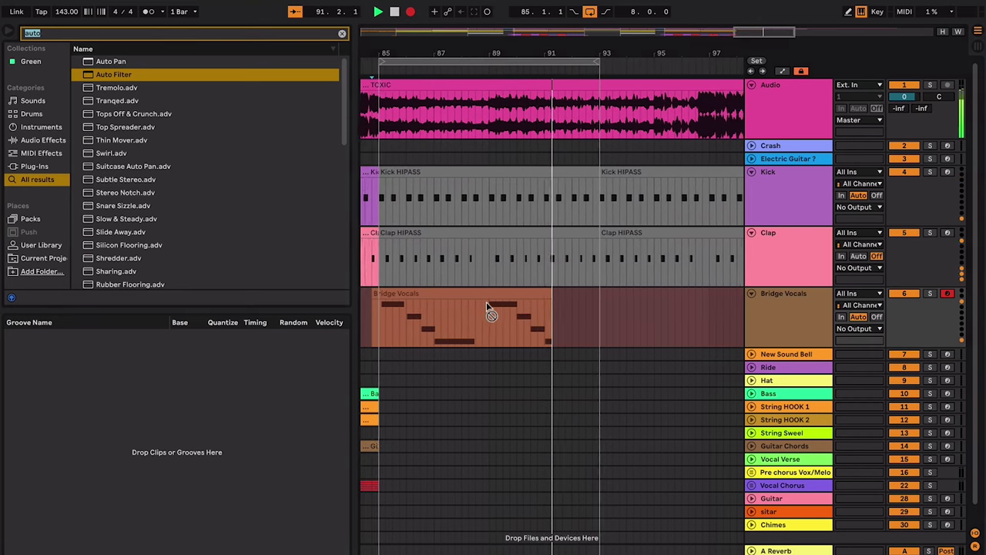
key(BackSpace)
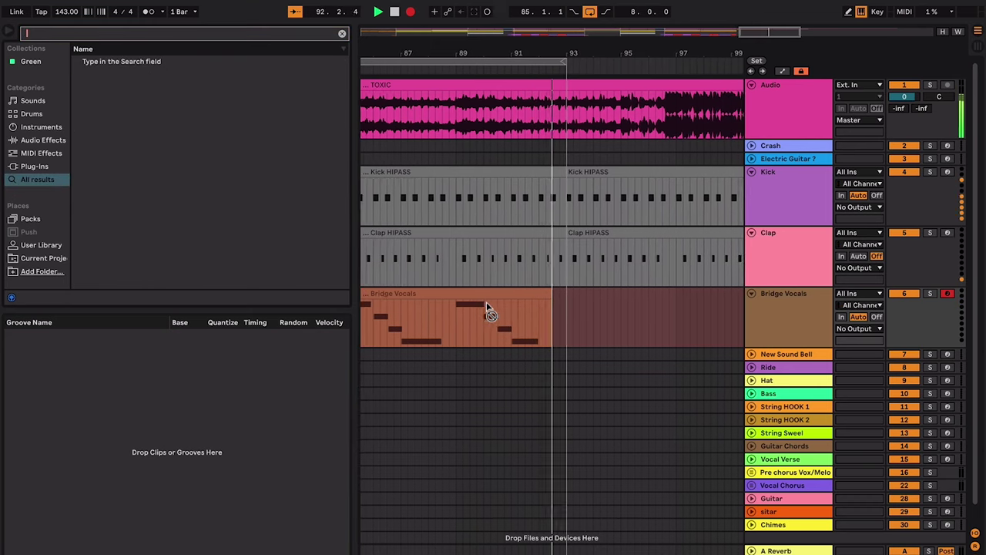
key(super+k)
key(space)
click(598, 296)
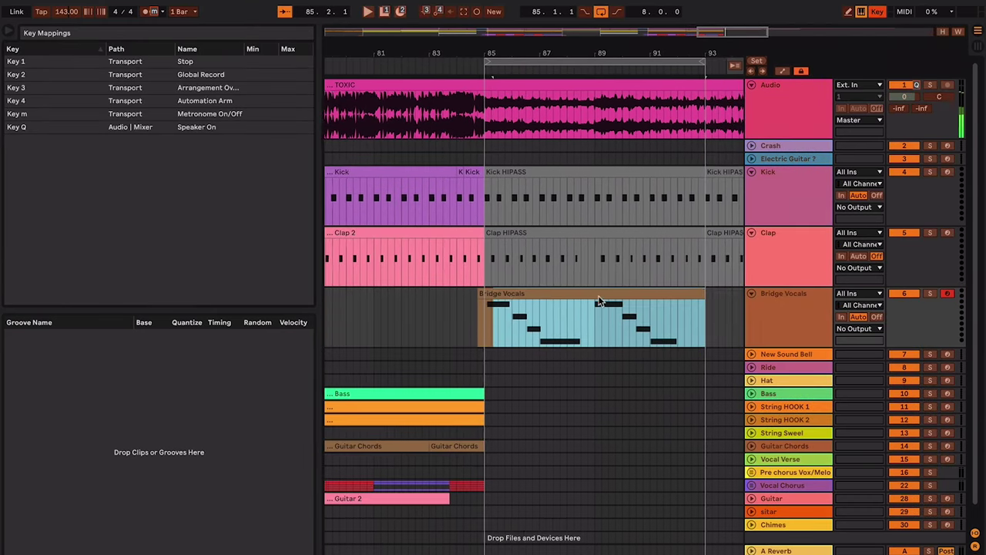
click(667, 302)
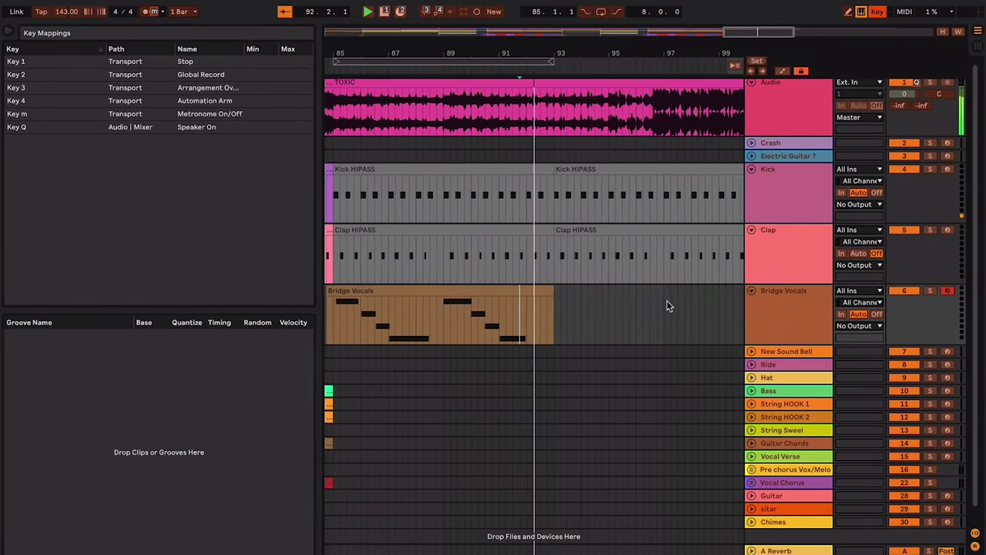
key(super+k)
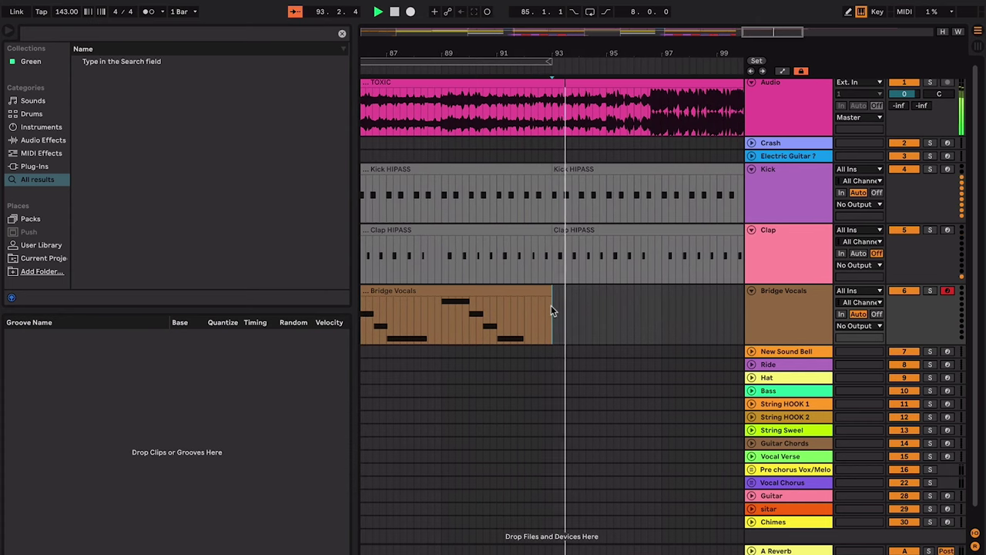
- Split the Bridge Vocals clip at bar 85 and listen to the reference audio past bar 93
scroll(551, 305, left, 3)
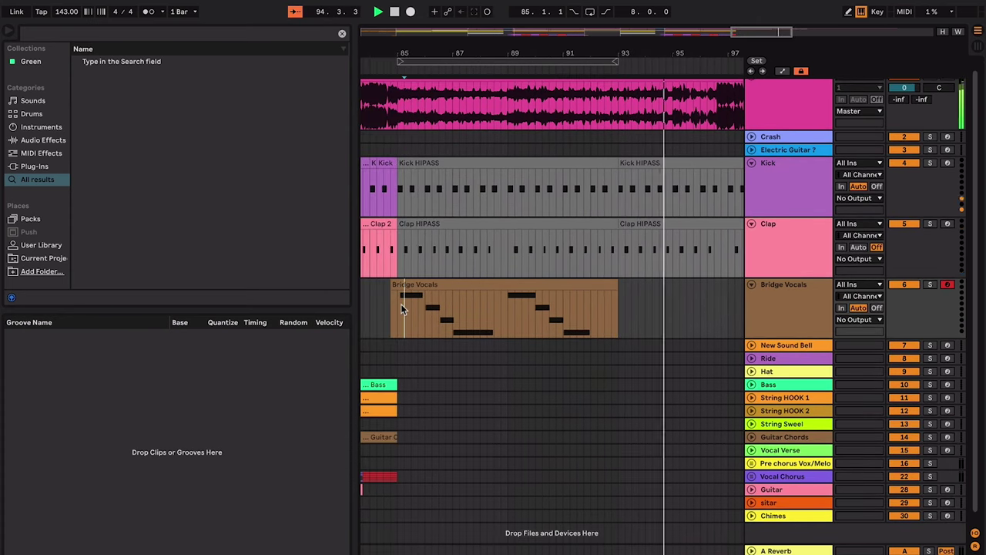
click(414, 284)
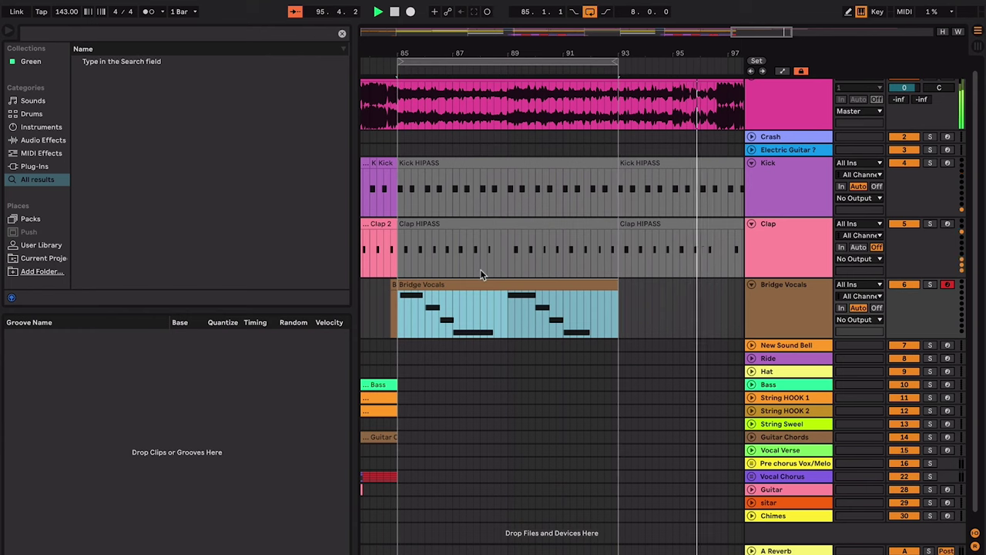
scroll(480, 270, right, 1)
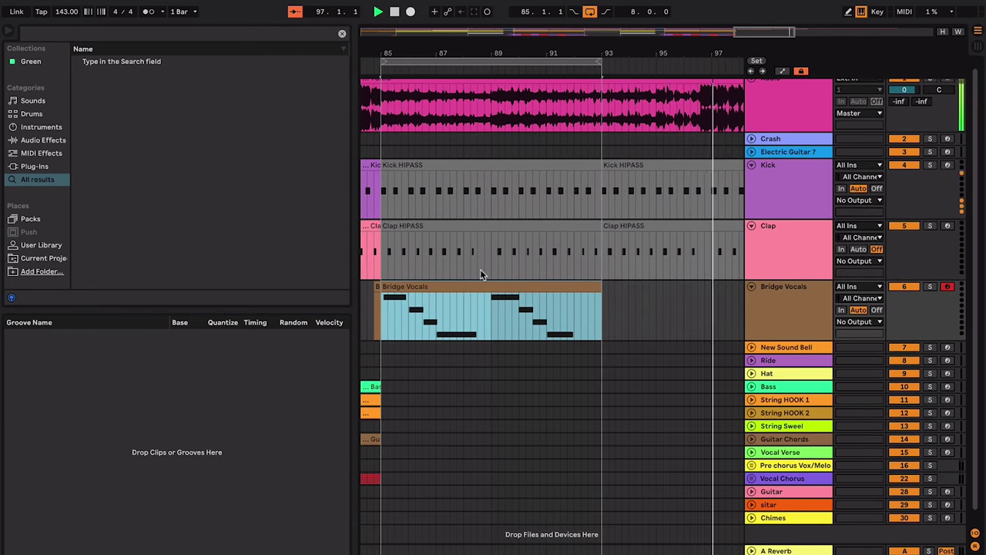
scroll(480, 269, left, 3)
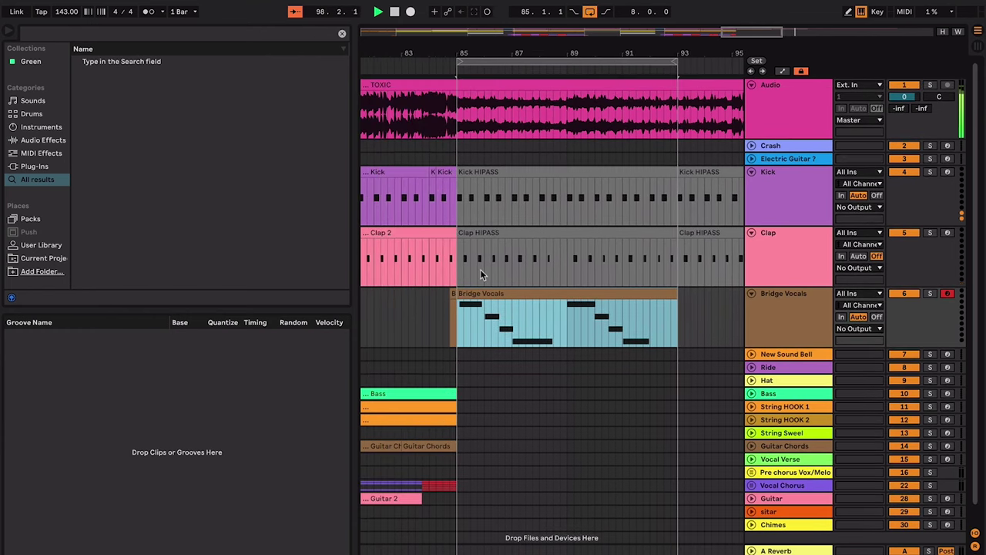
scroll(480, 274, left, 1)
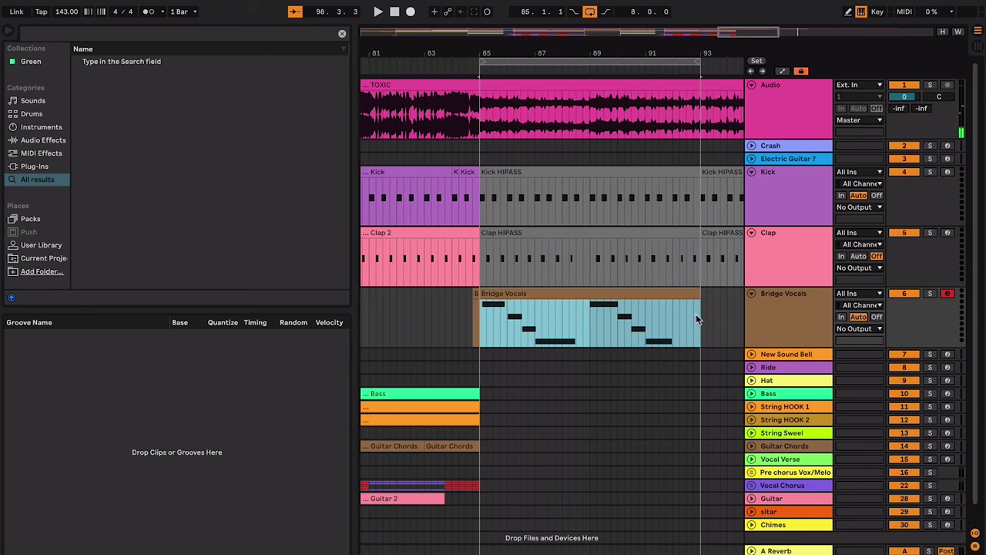
key(space)
- Insert another MIDI track below Bridge Vocals
click(776, 311)
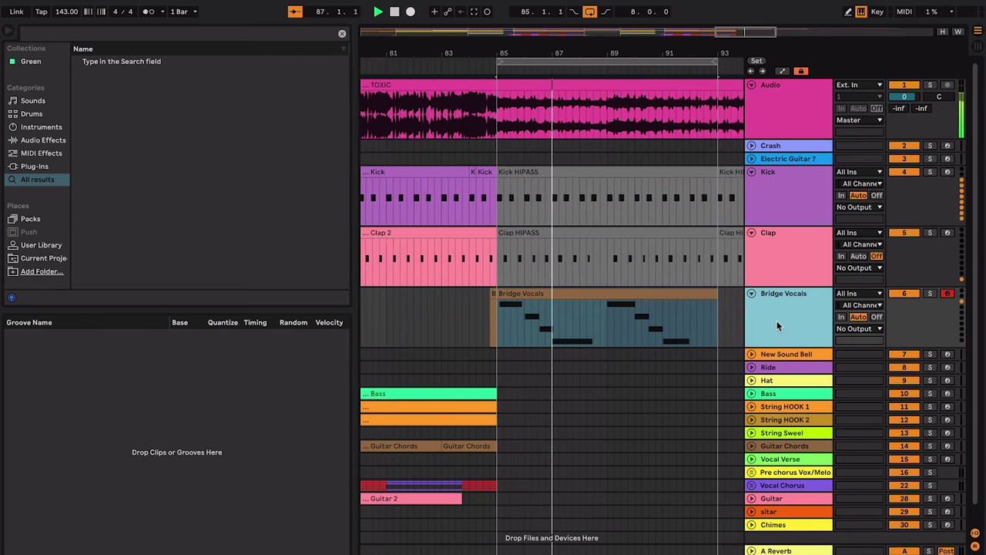
key(ctrl+shift+t)
- Try reversing the TOXIC reference audio between bars 85 and 89, and play the reversed section
click(591, 117)
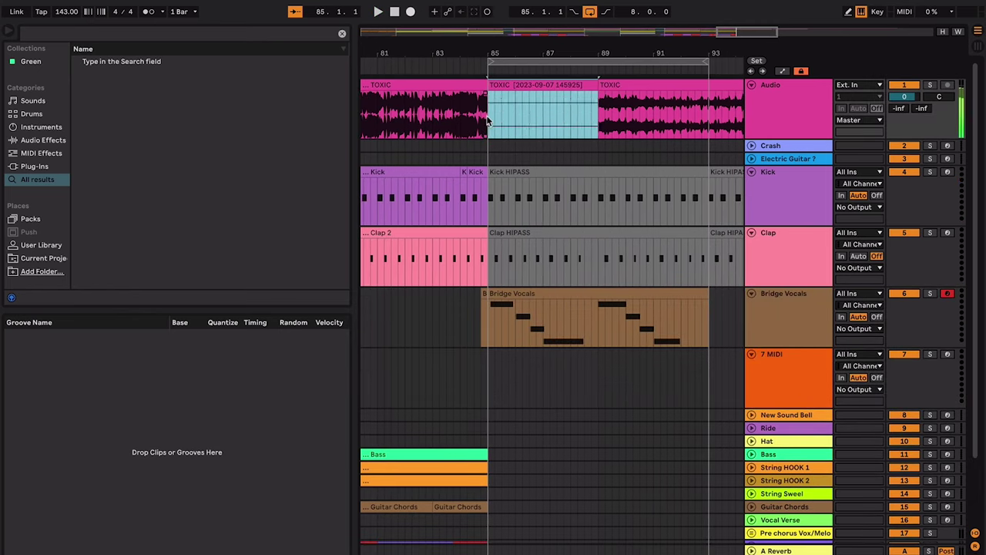
key(space)
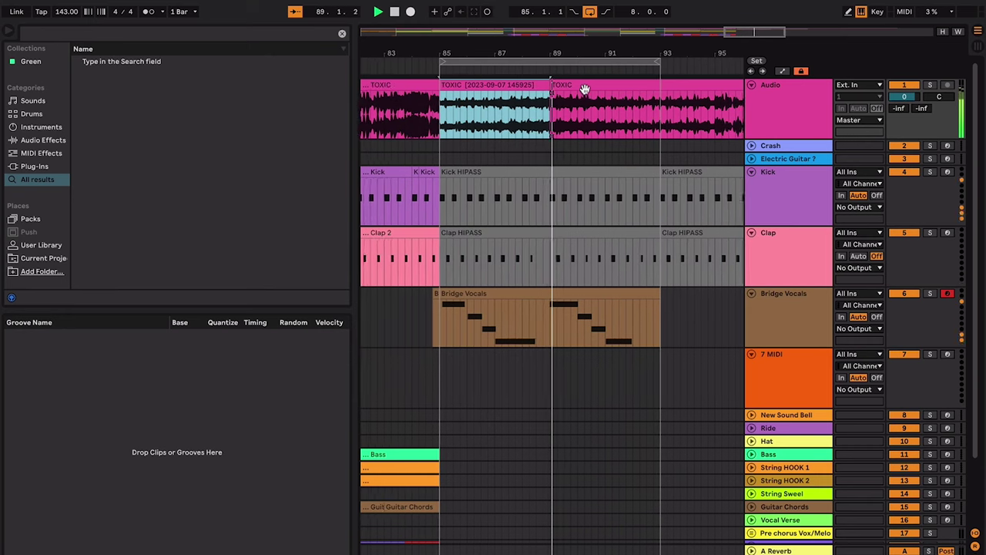
click(540, 83)
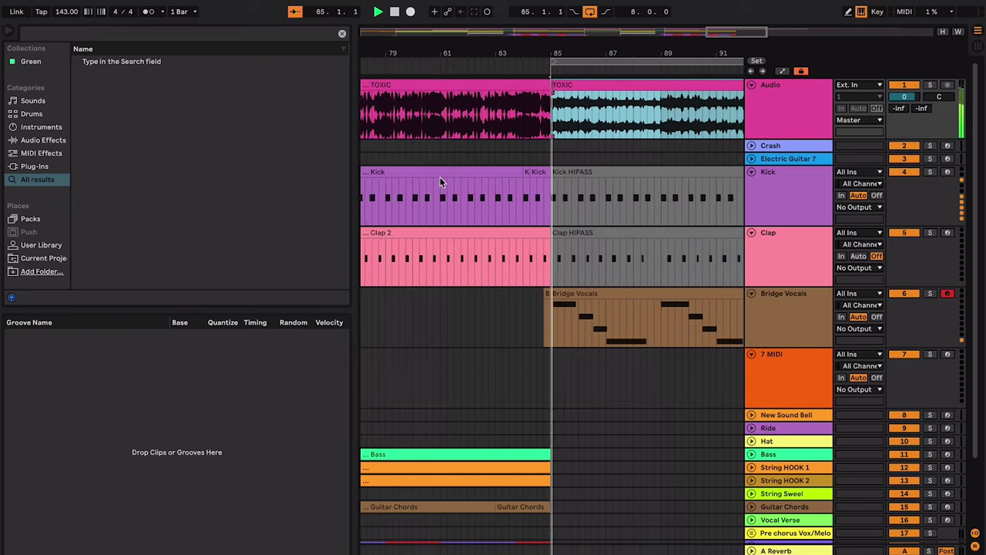
- Name the new MIDI track below Bridge Vocals Reverse Sounds and arm it for recording
scroll(597, 292, down, 2)
click(775, 290)
click(782, 333)
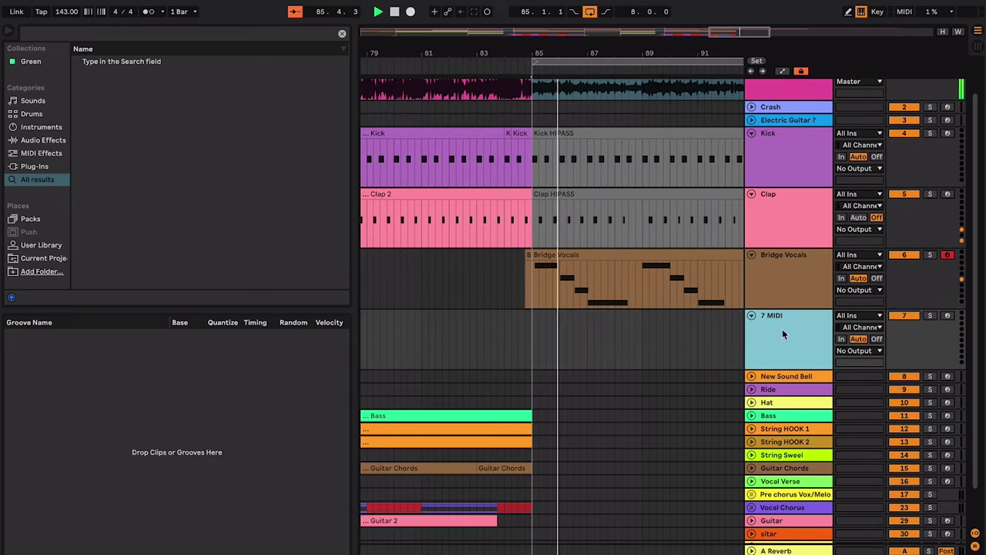
click(948, 317)
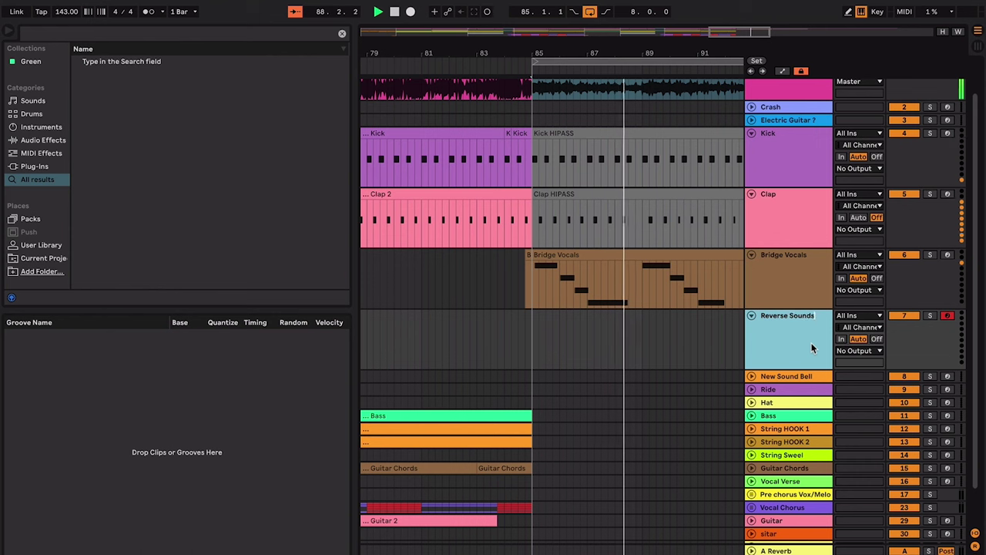
- Record a four-note part on the Reverse Sounds track from bar 85 to just past bar 89
key(space)
click(533, 332)
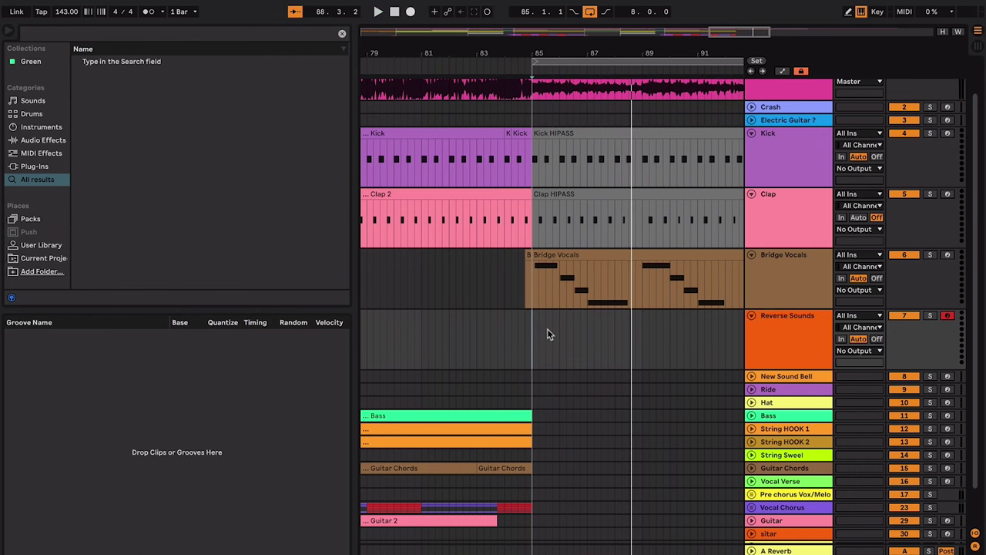
key(F9)
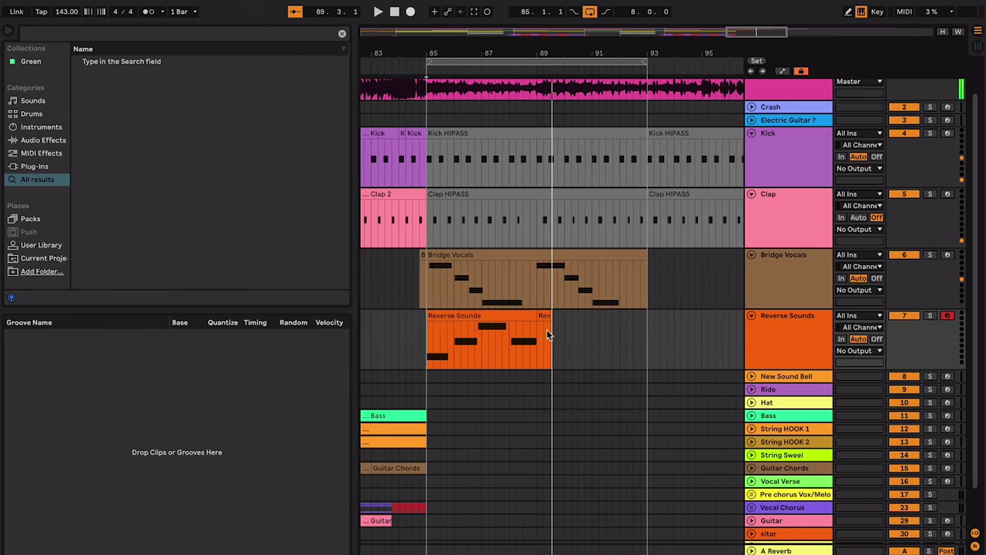
- Duplicate the Reverse Sounds clip from bars 85–89 to bars 89–93 and deactivate the copy
click(506, 322)
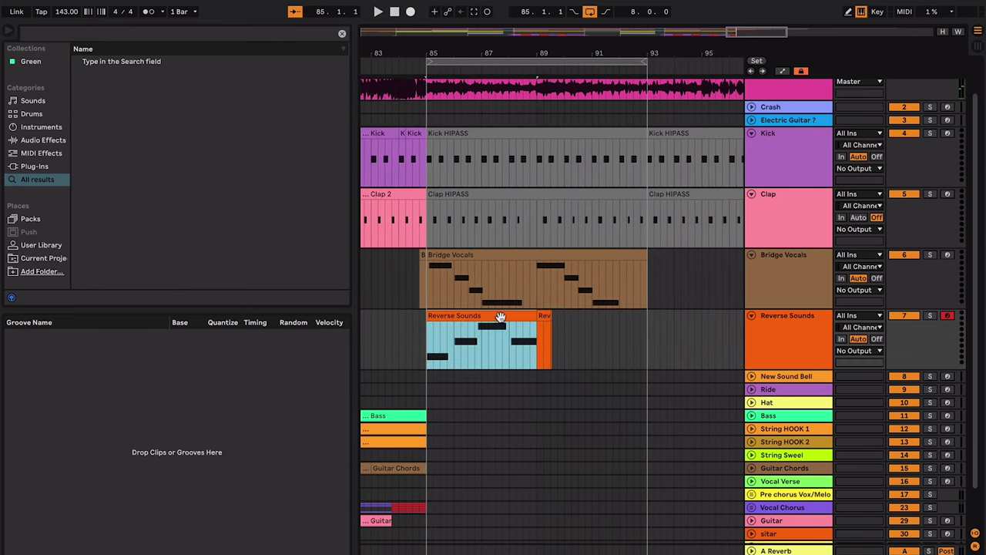
key(ctrl+d)
key(minus)
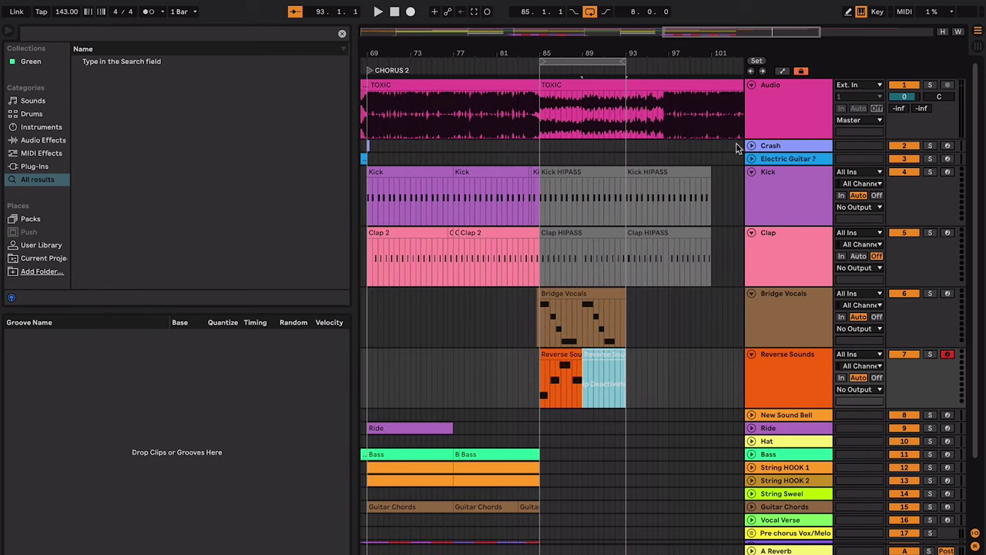
- Unfold the Crash and Electric Guitar tracks, and play the Electric Guitar clip just before CHORUS 2 from bar 67
click(751, 146)
click(751, 207)
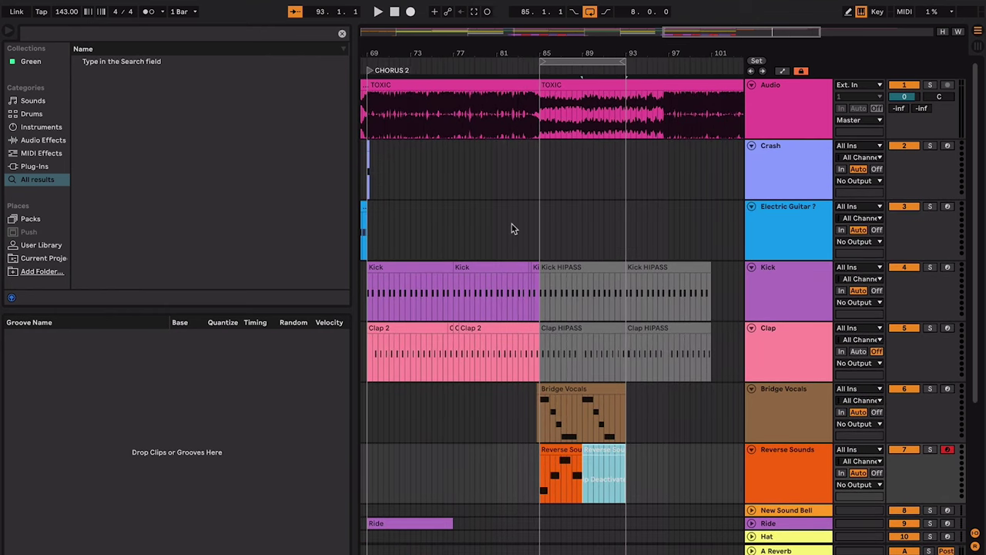
scroll(498, 222, left, 3)
click(483, 215)
key(space)
scroll(529, 204, left, 2)
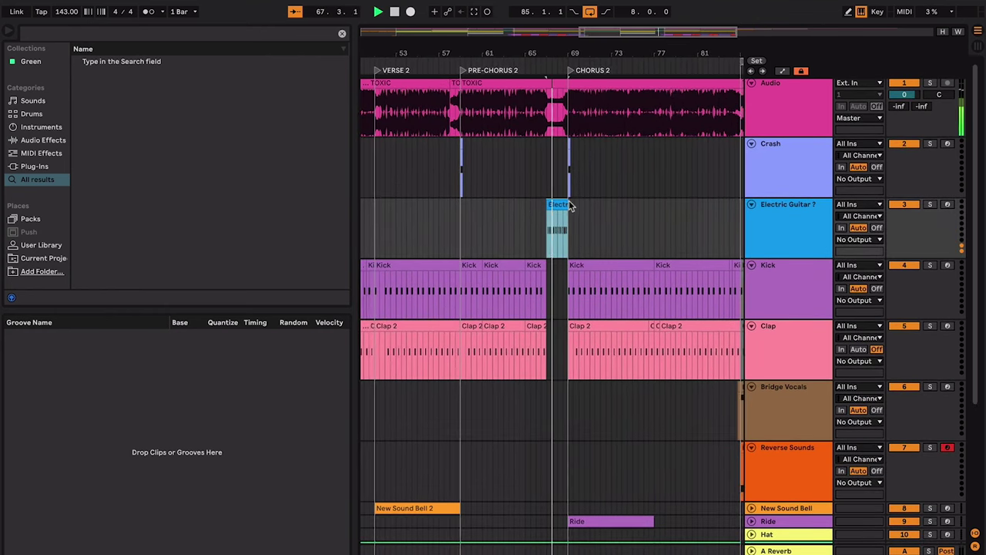
- Paste the Electric Guitar clip onto its own track at bar 85 and play the start of the bridge
scroll(570, 206, right, 5)
key(space)
key(space)
scroll(454, 225, up, 5)
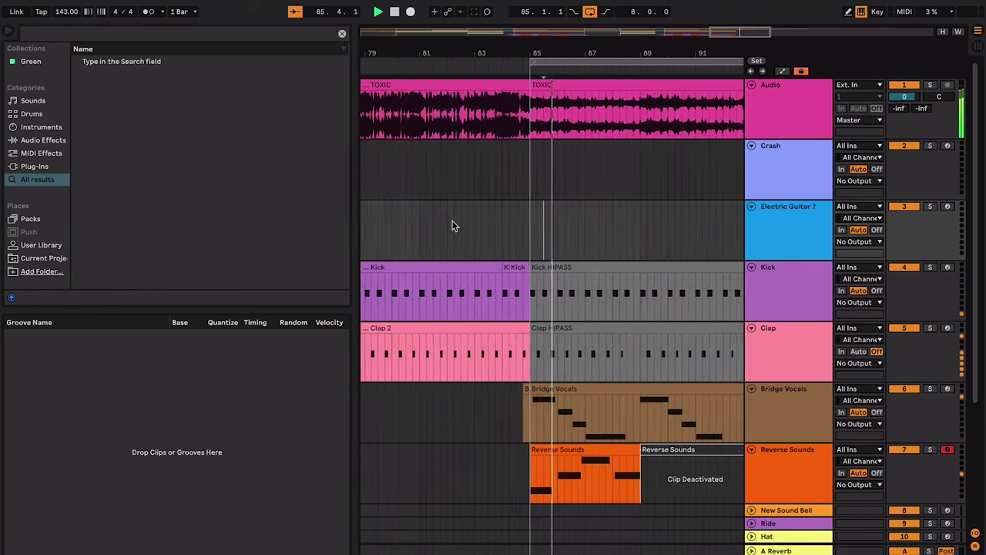
click(495, 218)
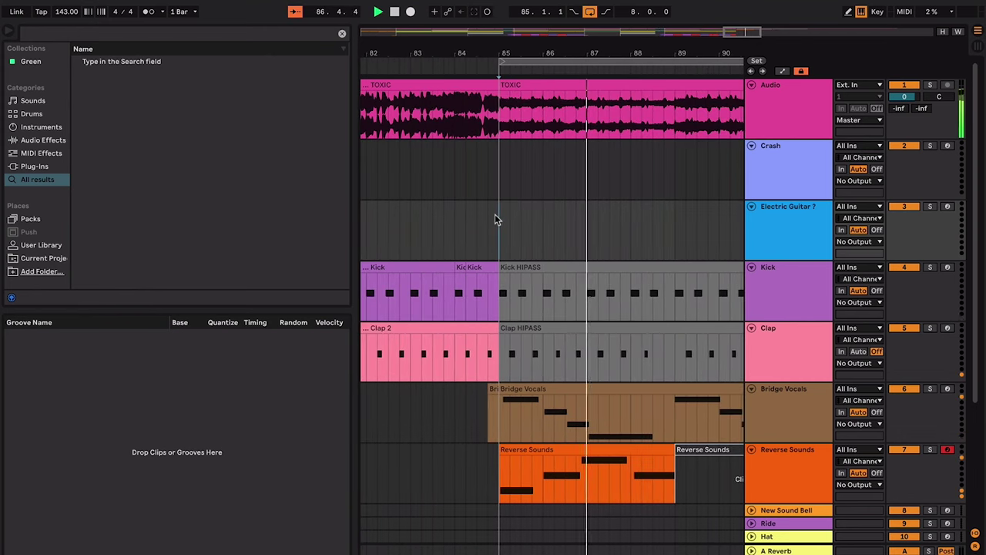
key(super+v)
key(space)
key(space)
- Raise the last two notes of each bar in the Electric Guitar clip at bar 85 an octave to F4
double_click(550, 205)
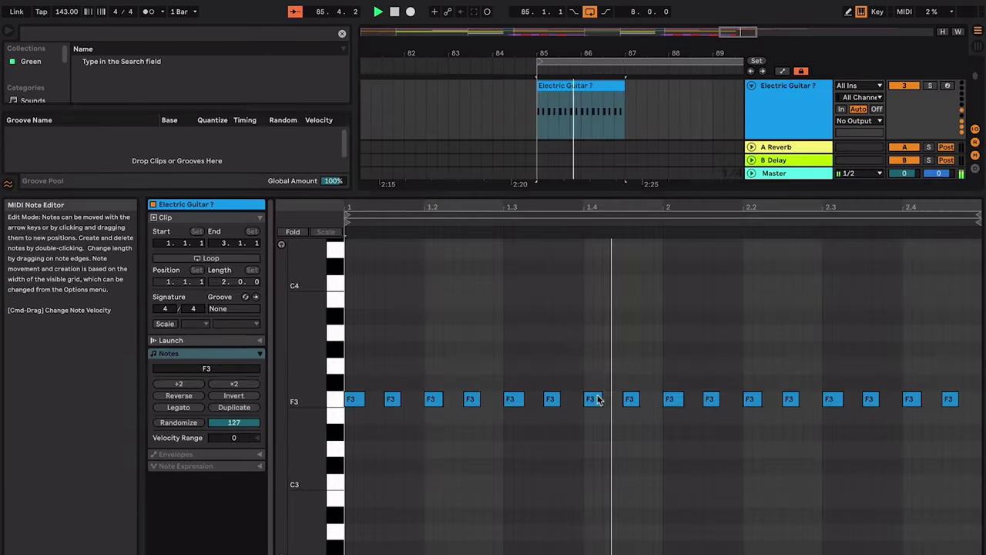
key(space)
drag(585, 367, 636, 420)
key(shift+Up)
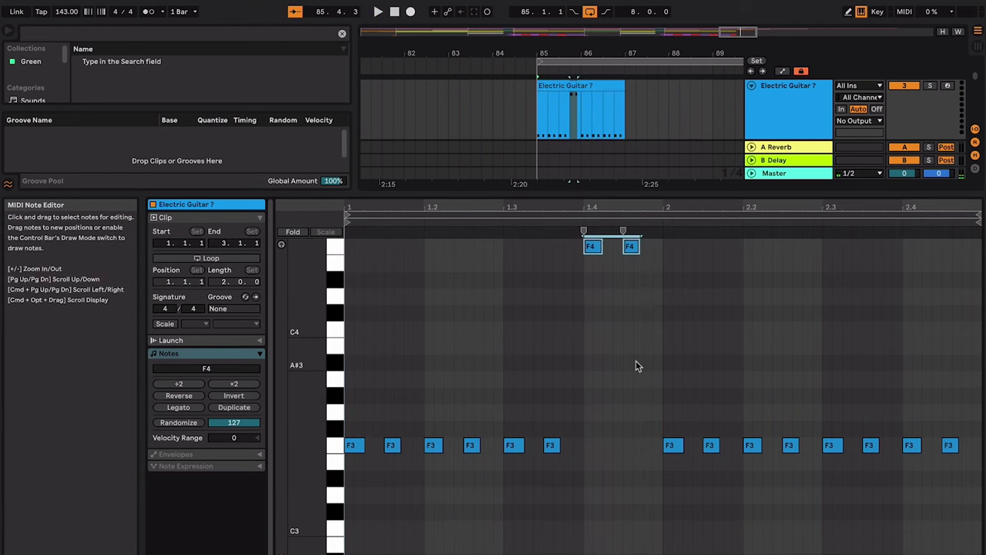
key(space)
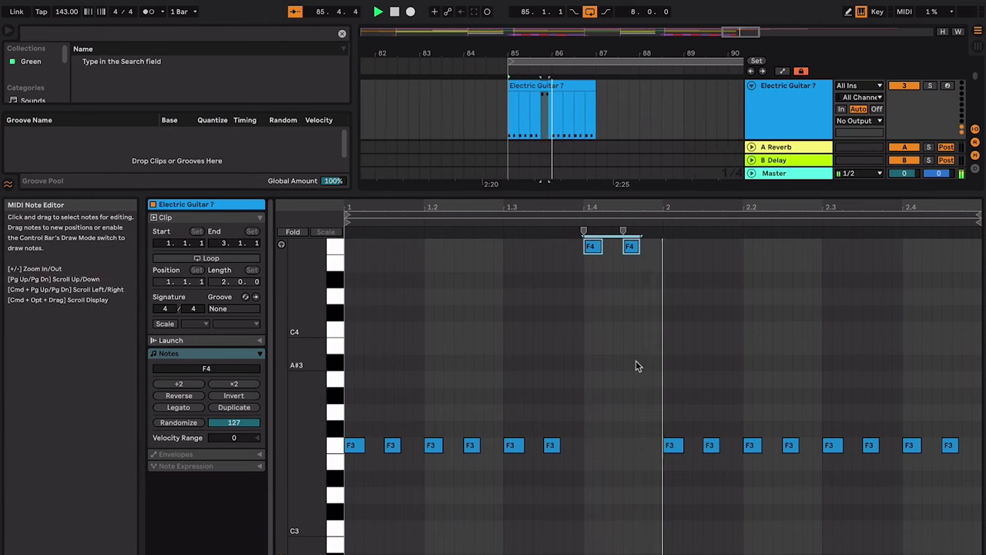
click(917, 423)
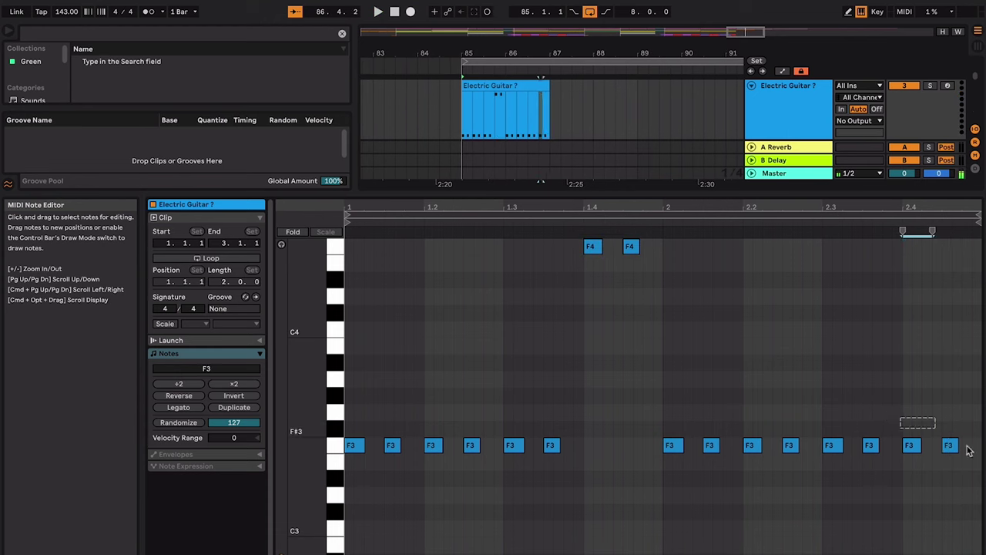
drag(969, 451, 970, 454)
key(shift+Up)
key(space)
key(super+alt+l)
- Duplicate the two-bar Electric Guitar clip from bar 85 to bars 87–89
click(624, 208)
click(604, 87)
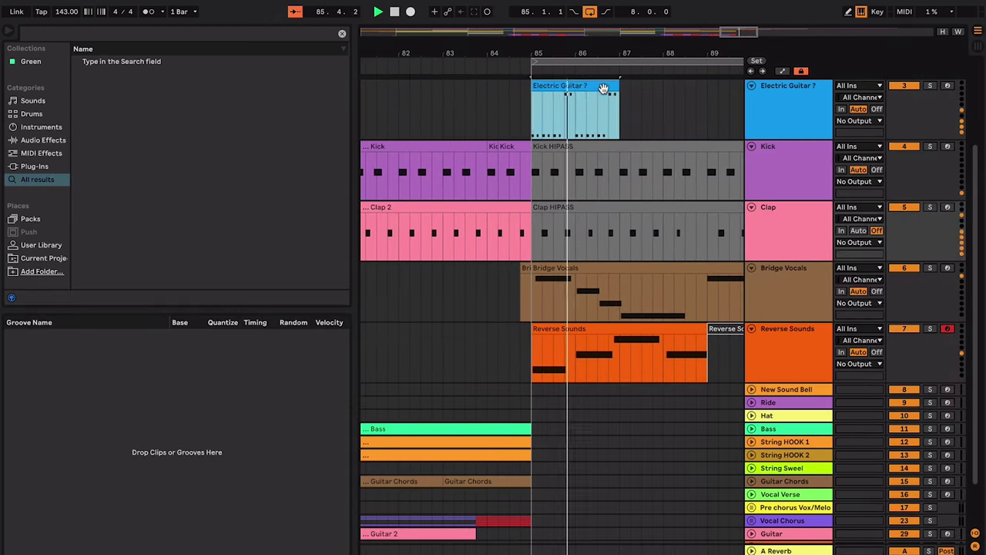
key(super+d)
scroll(616, 117, up, 1)
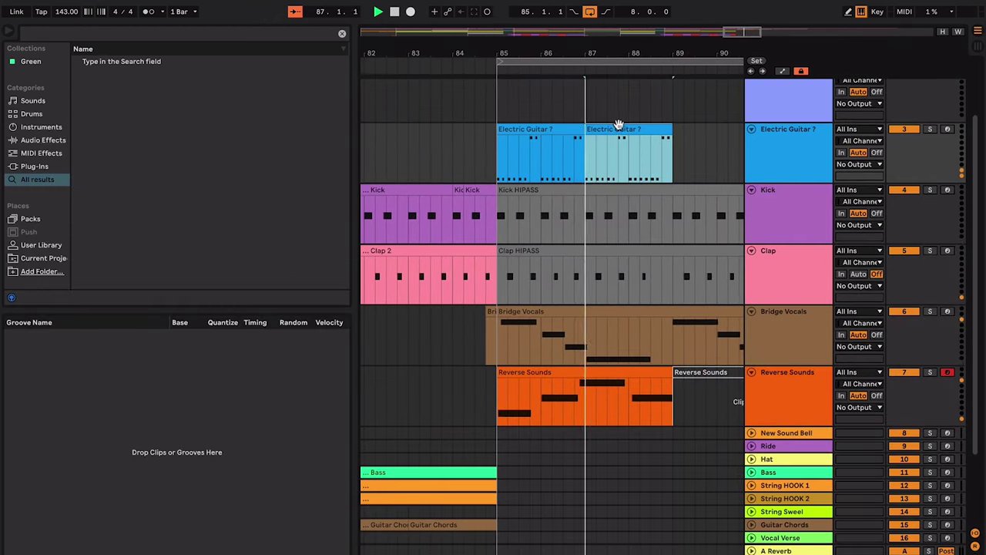
- Transpose the Electric Guitar copy at bar 87 to D#3 and D#4 in its first bar and C#3 and C#4 in its second
double_click(617, 127)
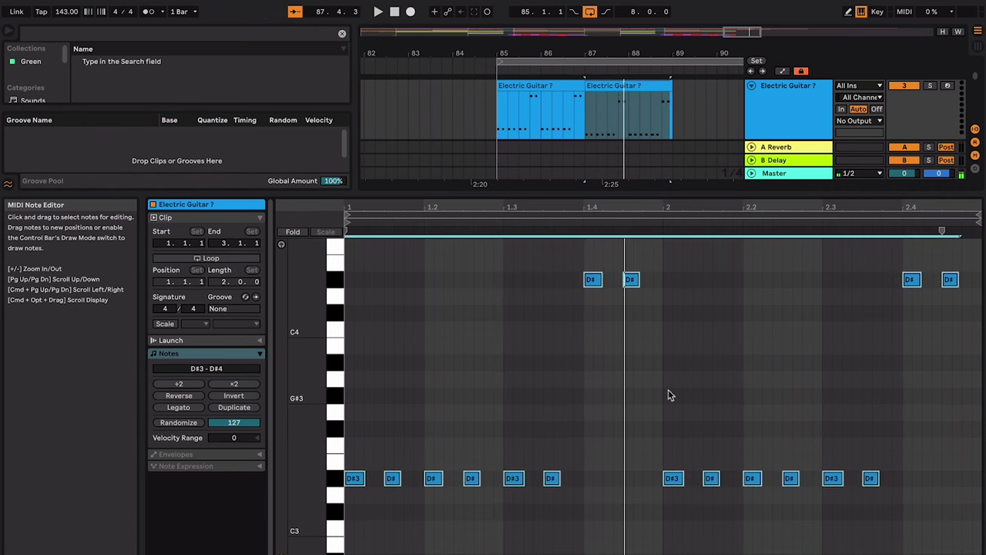
key(space)
drag(665, 521, 963, 270)
key(Down)
key(Down)
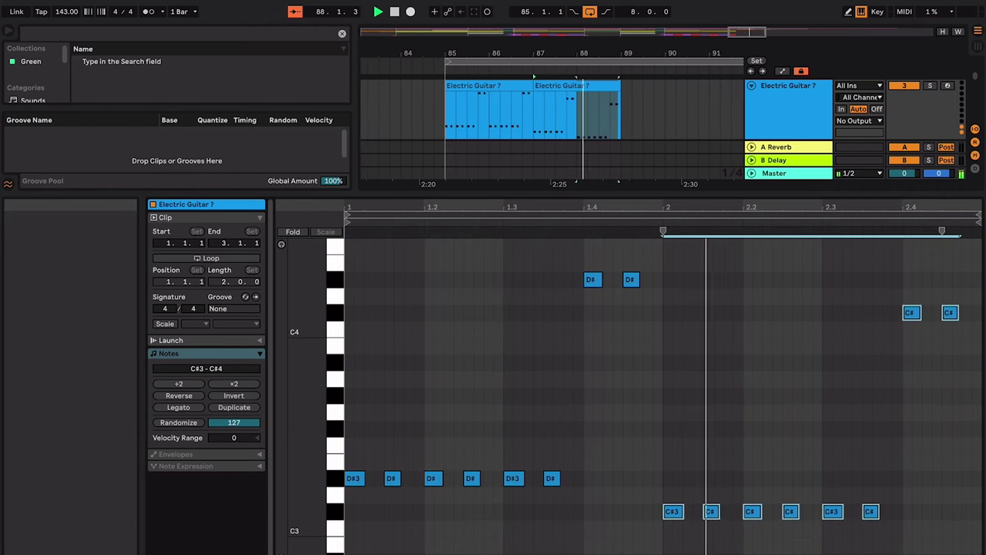
key(alt+super+l)
- Raise the second-bar notes of the Electric Guitar clip at bar 85 to F#3 and F#4
click(625, 105)
scroll(616, 116, up, 1)
click(584, 143)
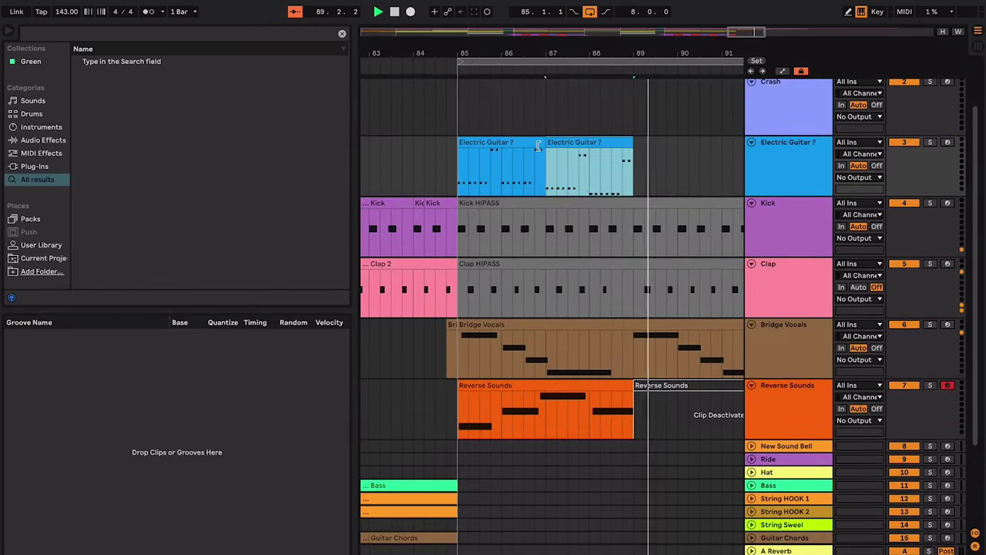
drag(539, 146, 460, 149)
key(space)
double_click(507, 142)
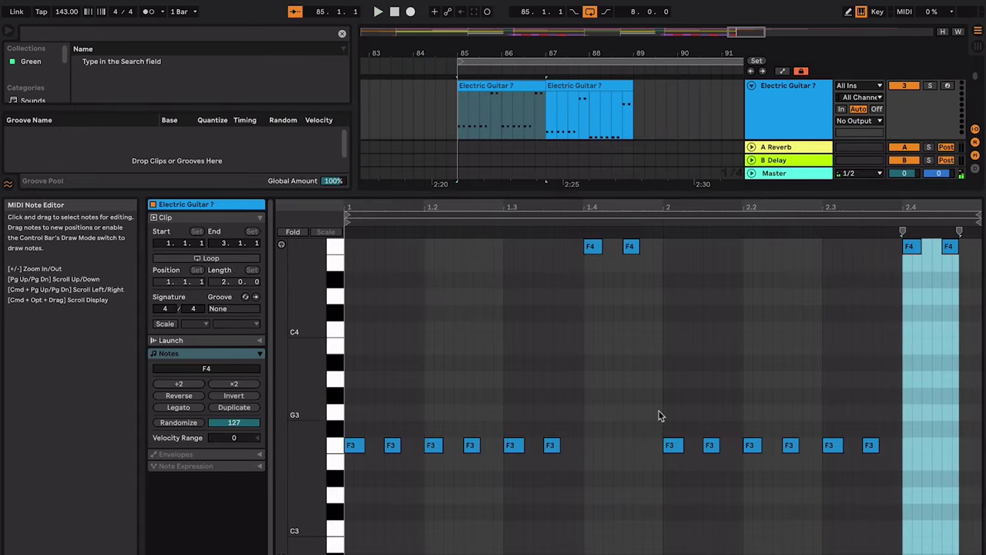
drag(670, 491, 969, 238)
key(Up)
key(space)
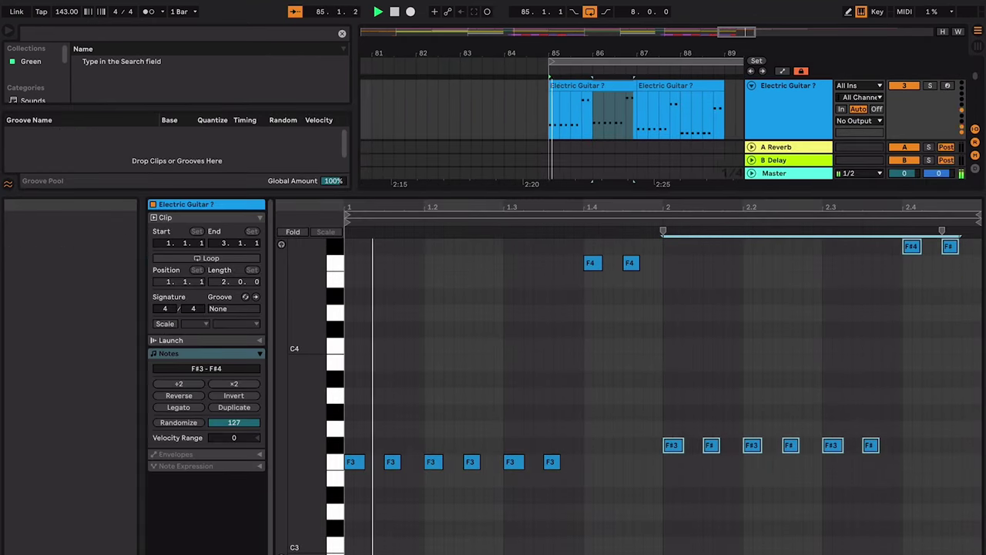
key(alt+super+l)
- Consolidate the Electric Guitar clips in bars 85–89 into one clip and duplicate it to bars 89–93
scroll(663, 115, up, 2)
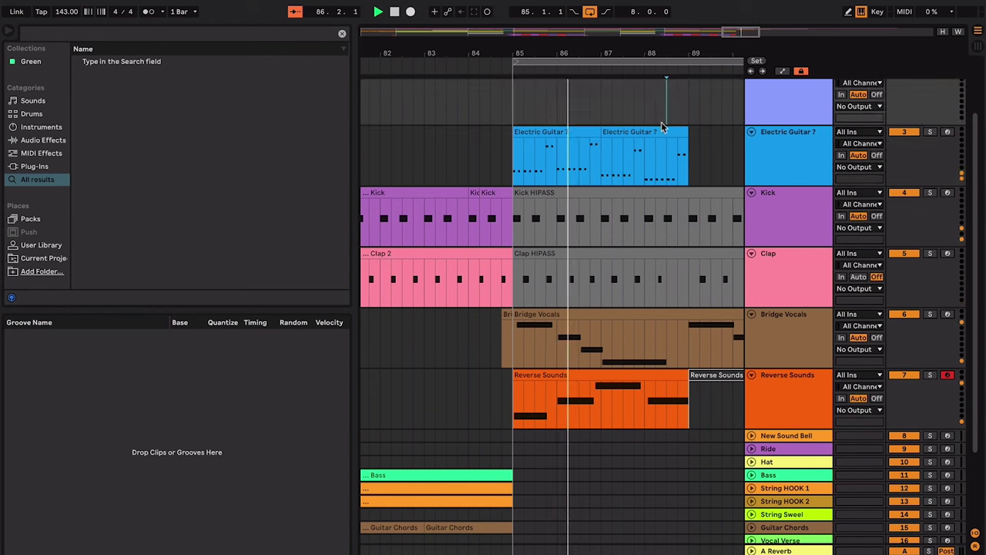
key(super+j)
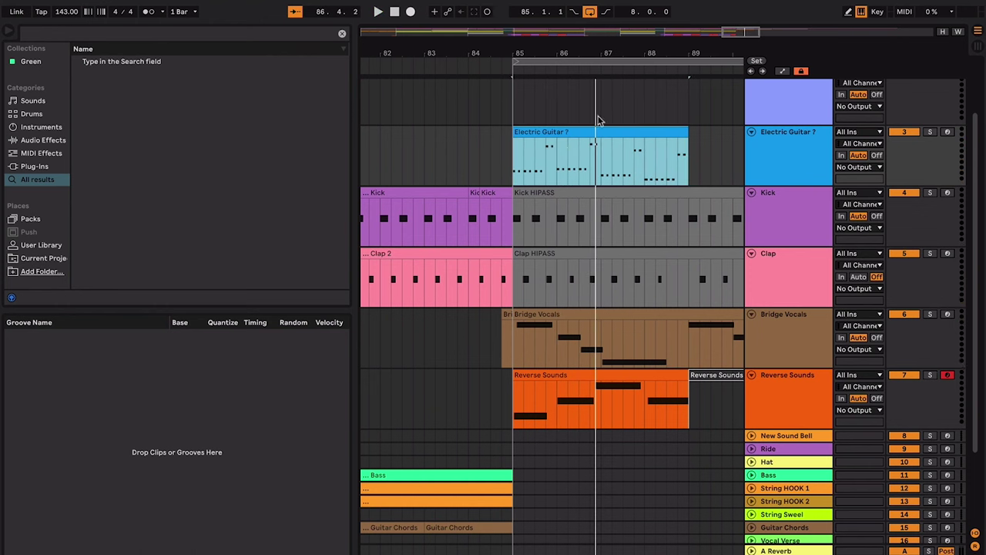
key(super+d)
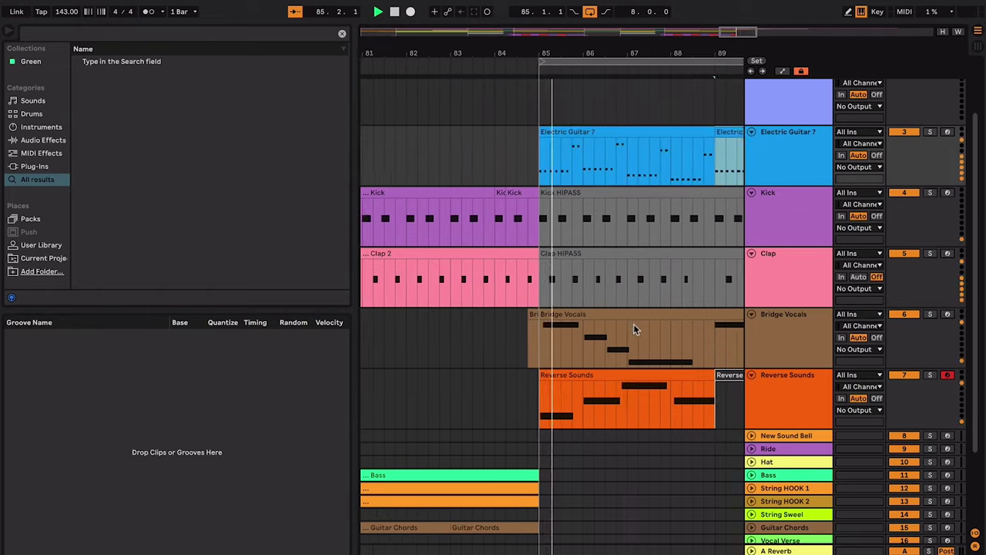
- Replace the deactivated Reverse Sounds clip at bars 89–93 with an active duplicate of the bar 85 clip
scroll(633, 323, right, 4)
scroll(633, 323, up, 2)
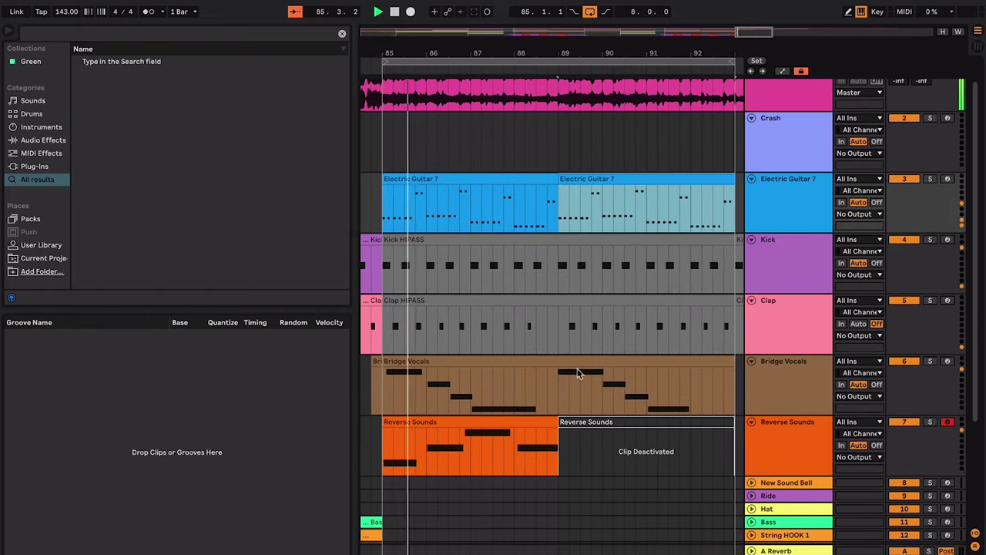
click(521, 418)
key(super+d)
- Lower the last two notes of the Electric Guitar clip at bars 85–89 an octave to C#3
click(612, 178)
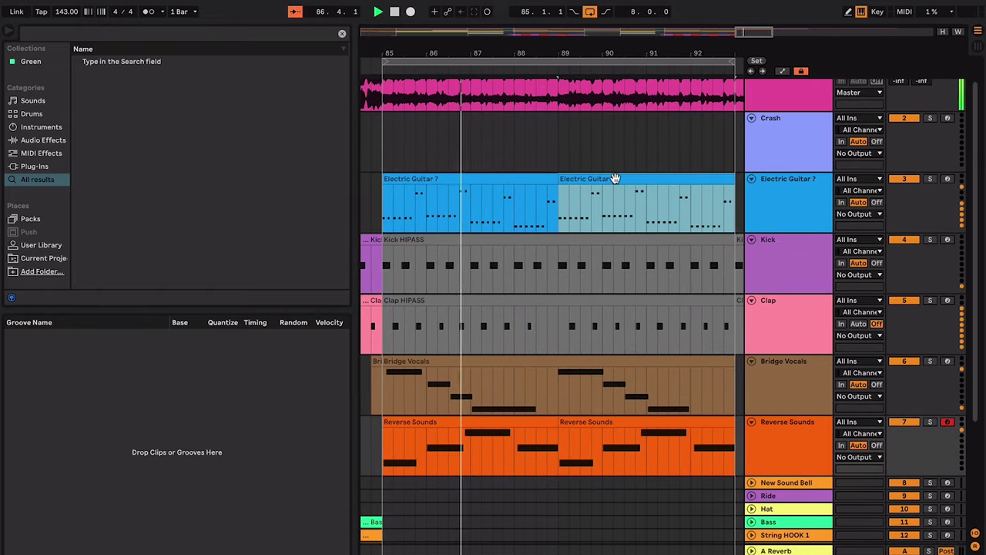
shift+click(538, 178)
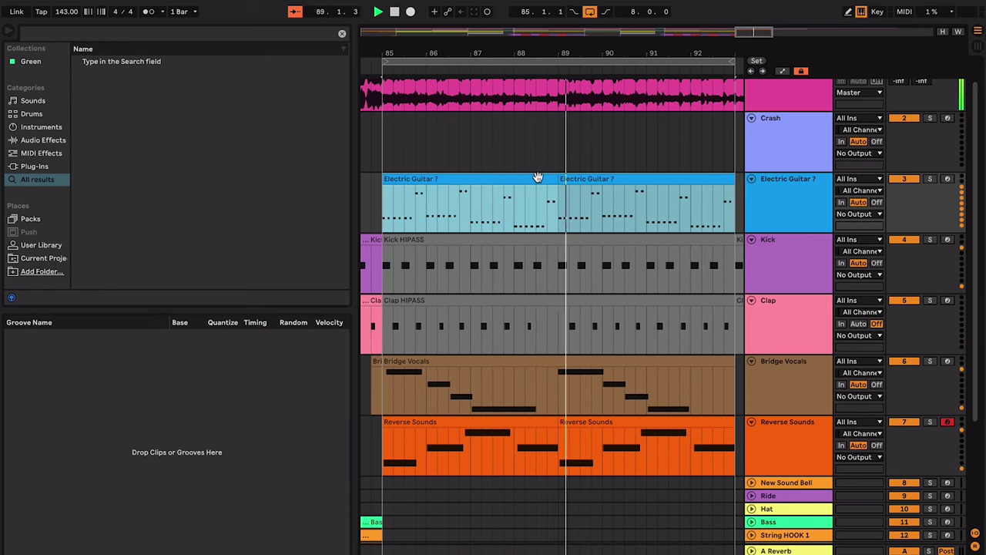
double_click(546, 178)
drag(889, 370, 983, 323)
key(shift+Down)
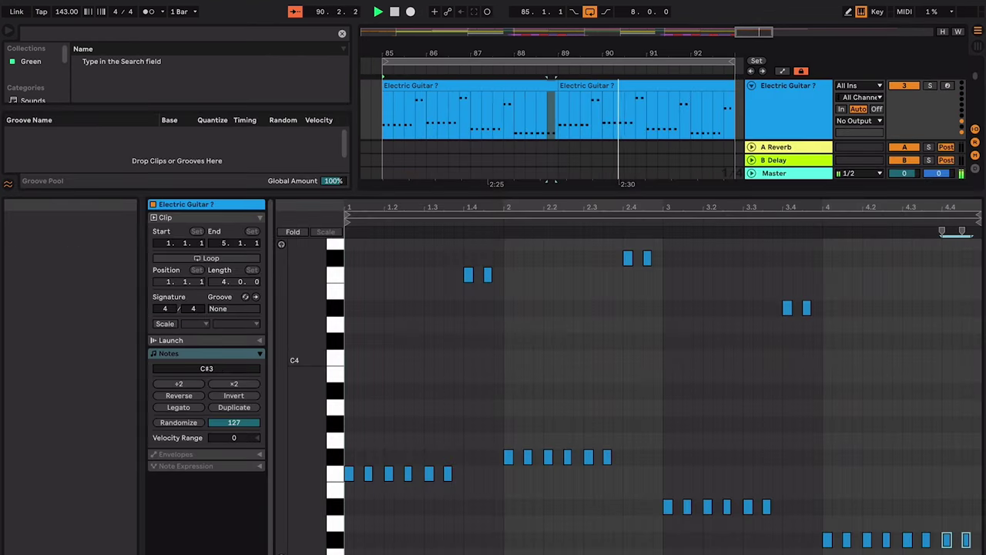
key(super+alt+l)
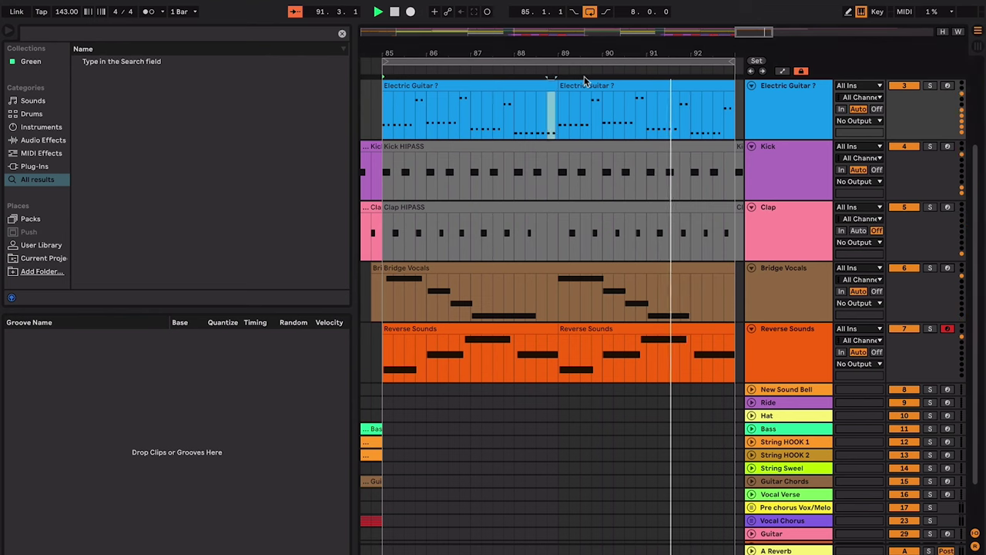
- Lower the Electric Guitar notes in bars 91–93 by two semitones and play the end of that section
double_click(583, 81)
drag(968, 296, 667, 542)
key(Down)
key(Down)
key(super+alt+l)
key(space)
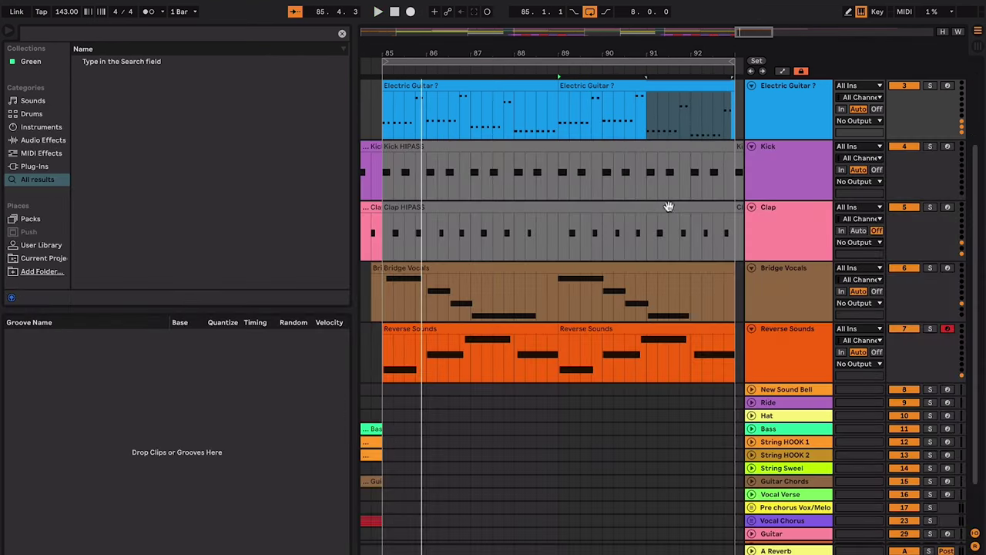
key(space)
click(662, 109)
key(space)
key(space)
- Split the second Electric Guitar clip at bar 92 and lower that bar's last two notes
click(559, 125)
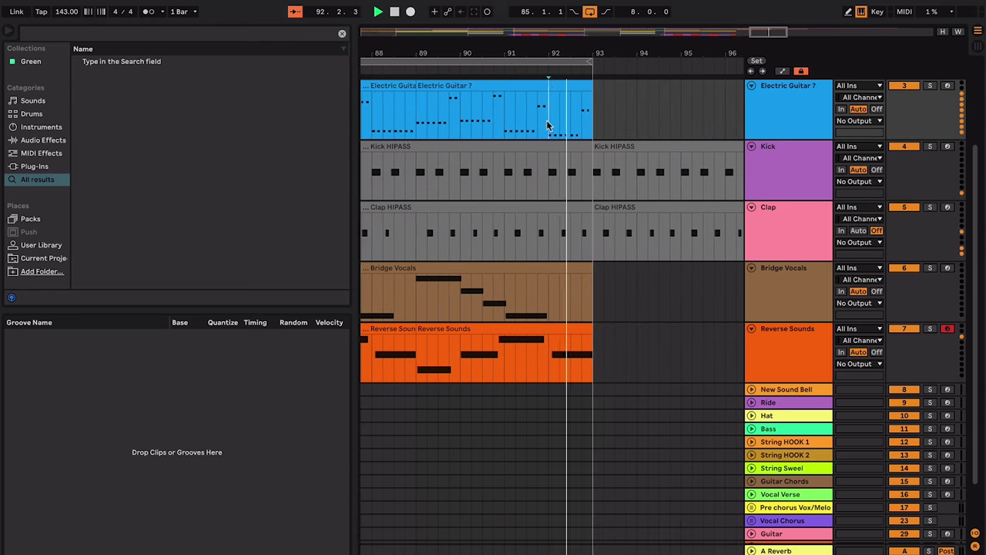
key(super+alt+l)
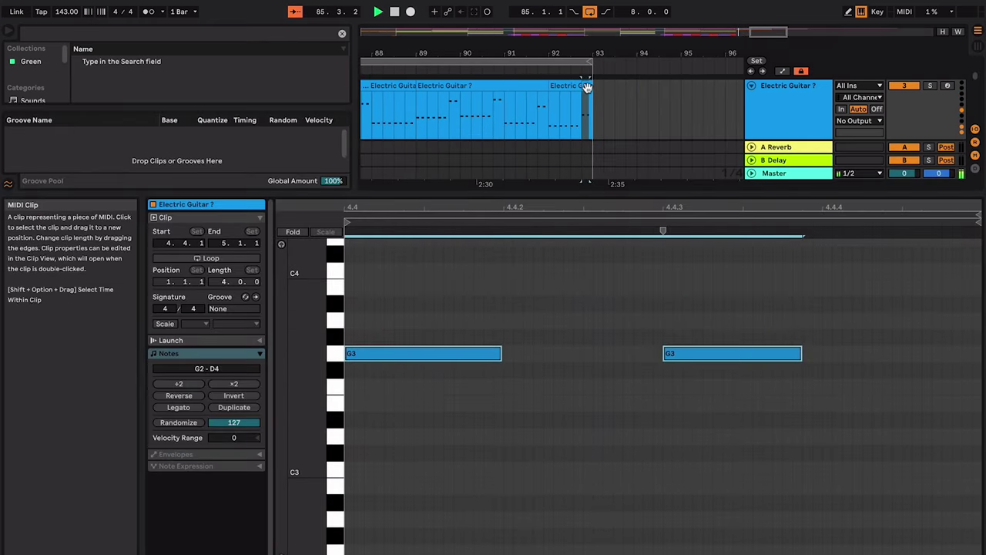
key(super+alt+l)
scroll(587, 121, up, 3)
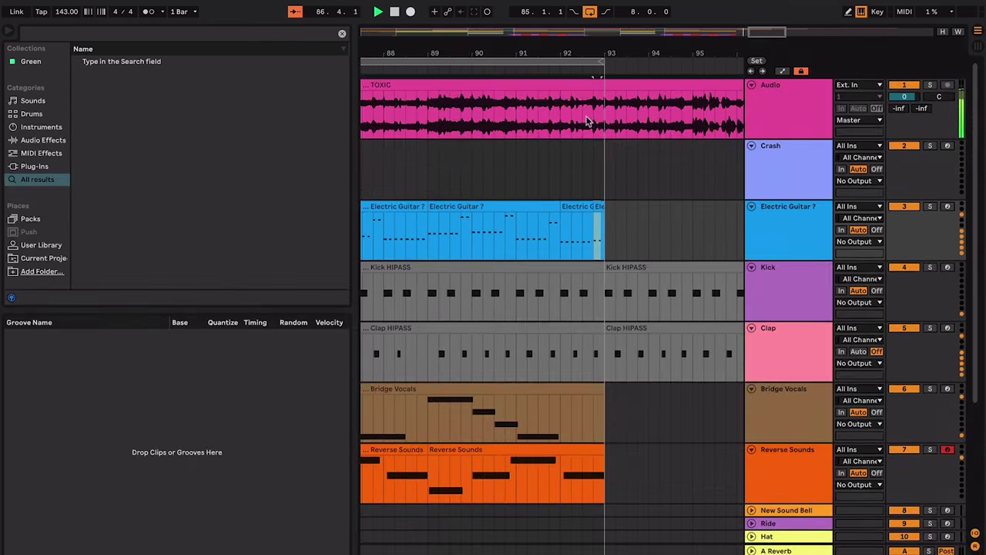
- Consolidate the Electric Guitar pieces in bar 92 into one clip and set its last two notes to B2
click(584, 203)
key(space)
key(space)
shift+click(583, 206)
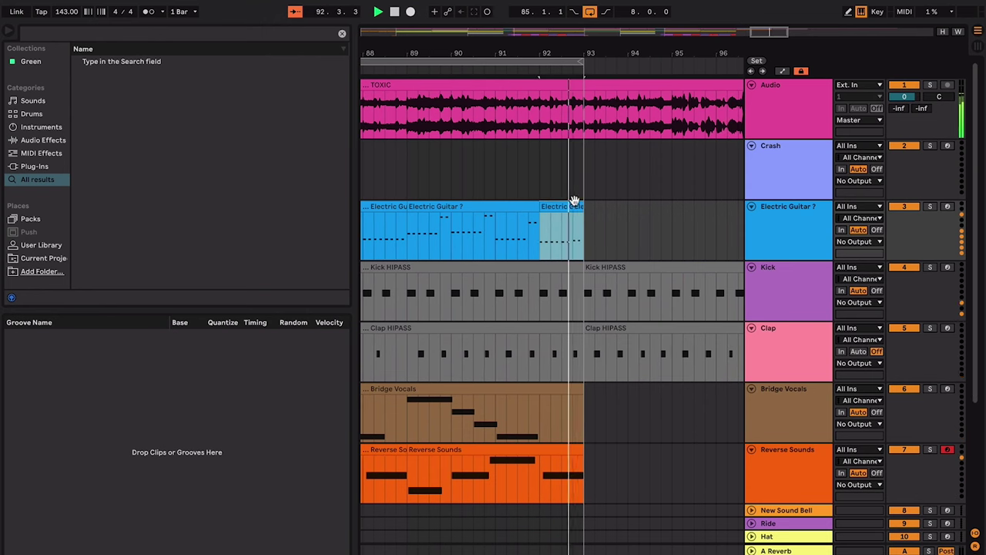
double_click(573, 206)
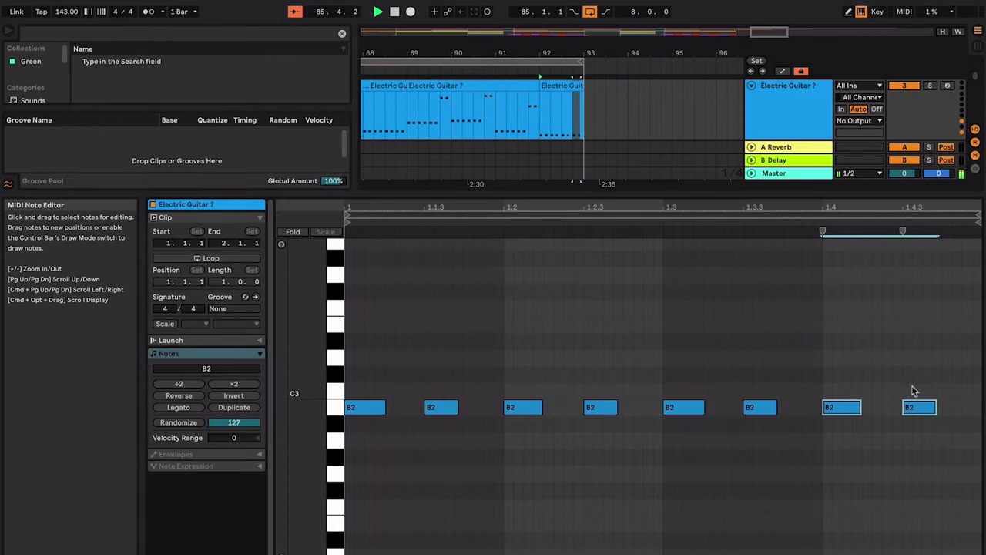
key(super+alt+l)
- Colour the Electric Guitar clip at bar 92 white, then loop that bar and play it
right_click(567, 78)
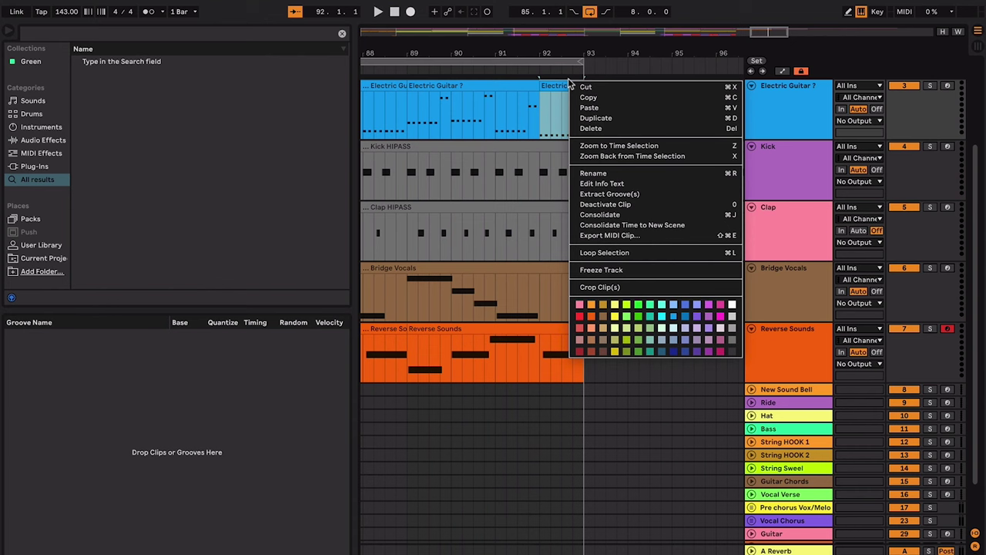
click(731, 304)
key(super+l)
key(space)
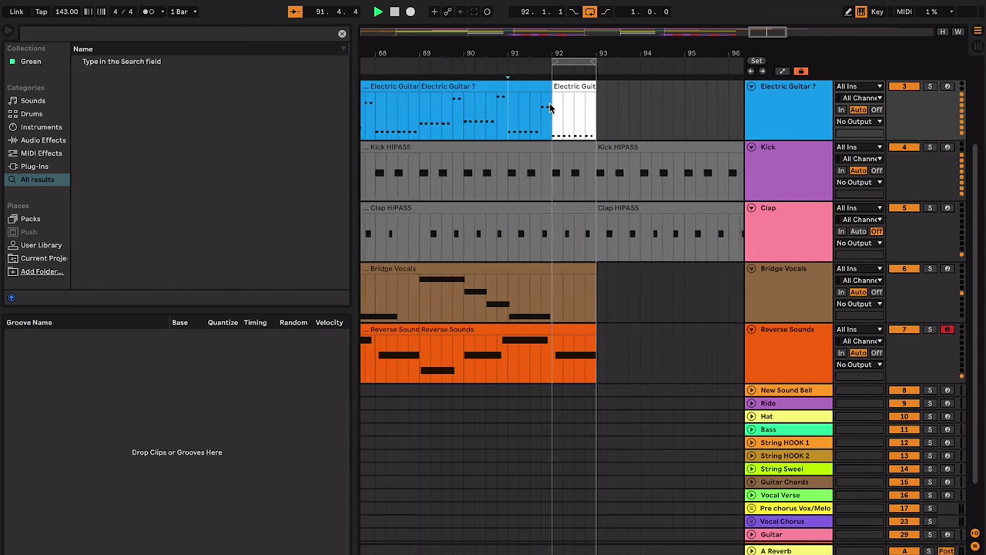
- Listen past bar 93, then set the loop to bars 93–95 and play it
scroll(573, 109, down, 5)
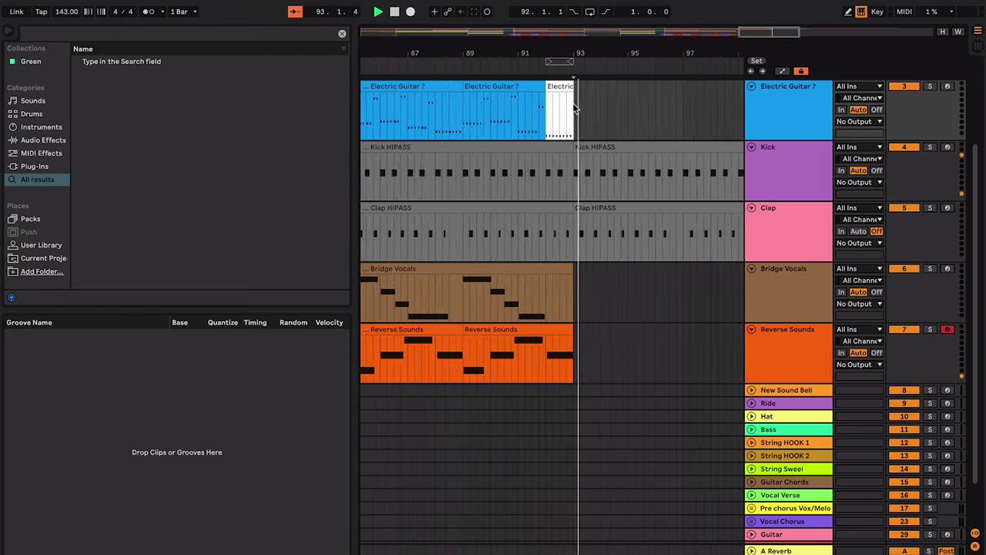
scroll(574, 108, up, 3)
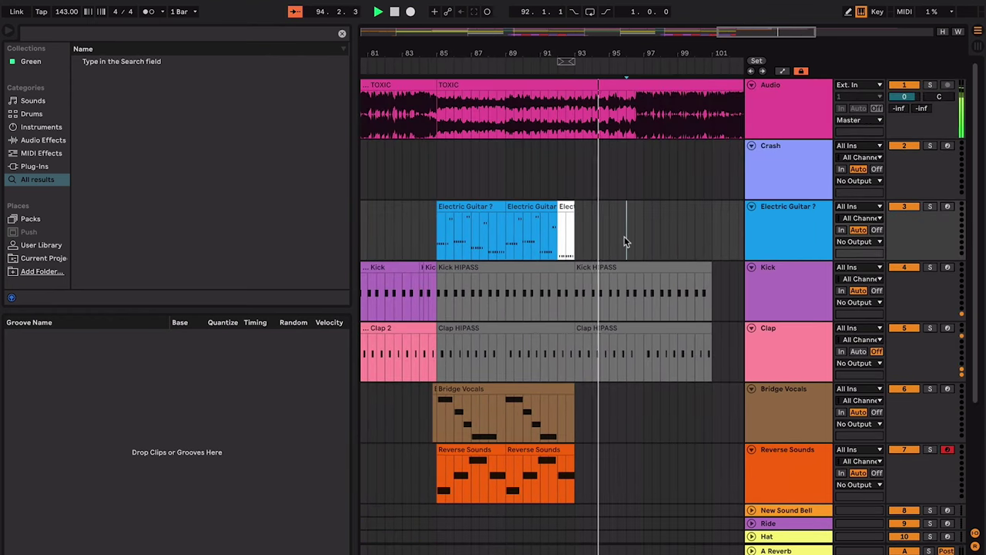
scroll(624, 241, up, 3)
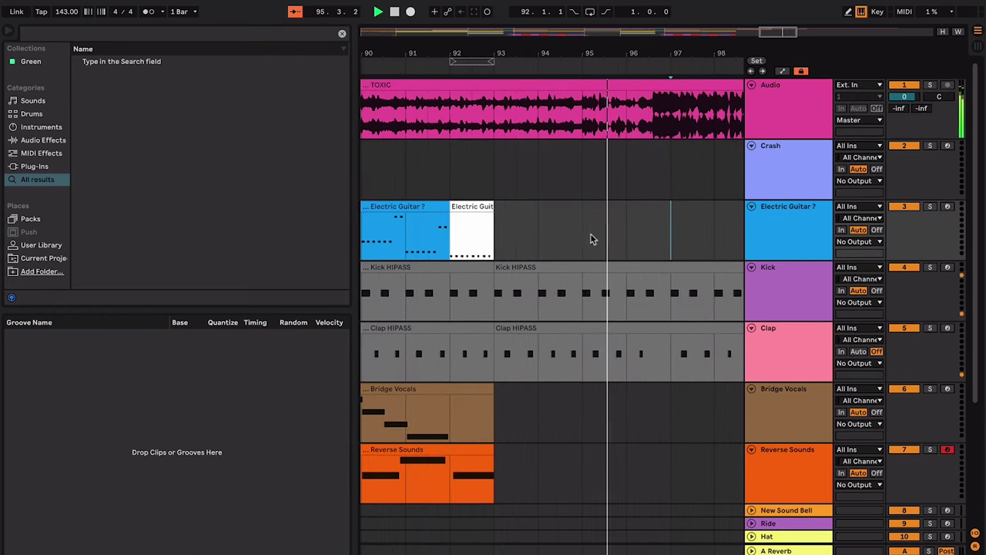
drag(584, 238, 497, 237)
key(space)
key(space)
key(super+l)
key(space)
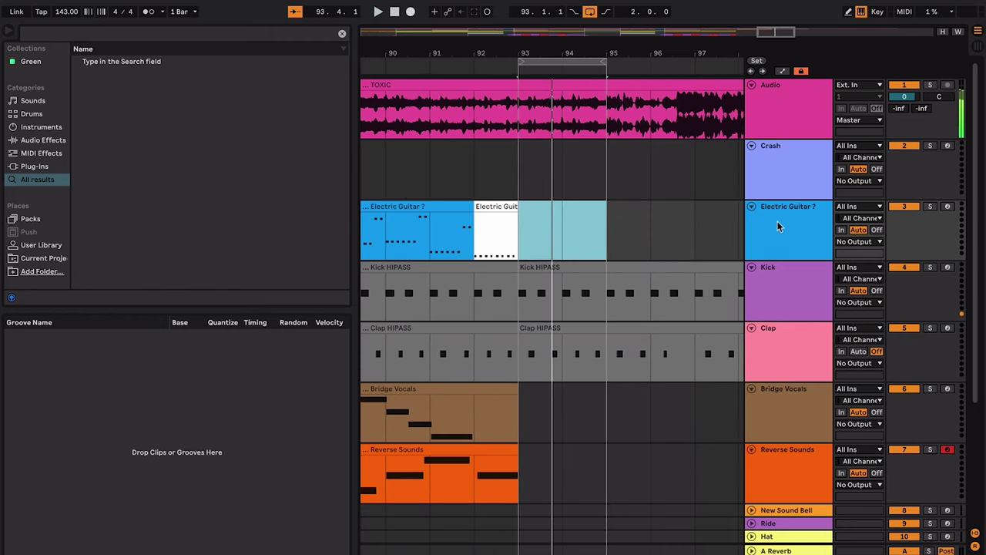
- Insert a new MIDI track below Electric Guitar and name it Weiurd
click(777, 224)
key(shift+super+t)
click(809, 298)
key(super+r)
text(We)
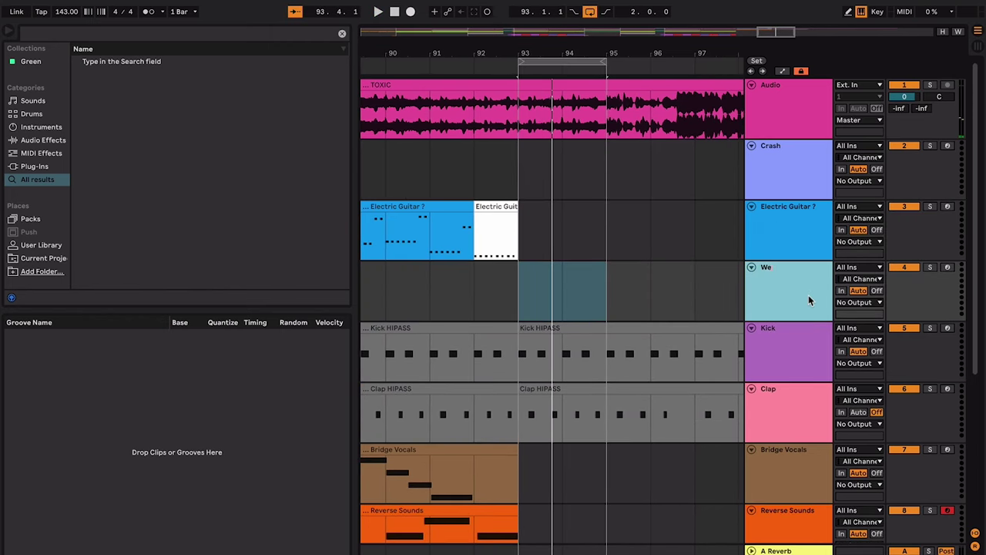
text(iurd)
- Duplicate the white Electric Guitar clip at bar 92 twice to fill bars 93–95
click(510, 221)
click(468, 207)
click(490, 207)
key(super+d)
key(super+d)
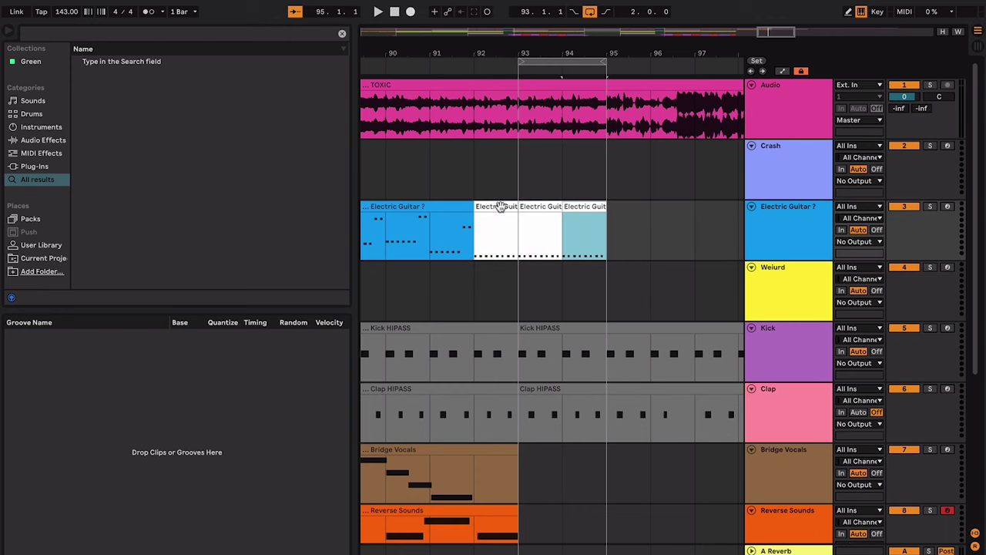
- Copy the first half bar of the Electric Guitar part at bar 85 and repeat it to fill bars 93–95
scroll(522, 206, left, 8)
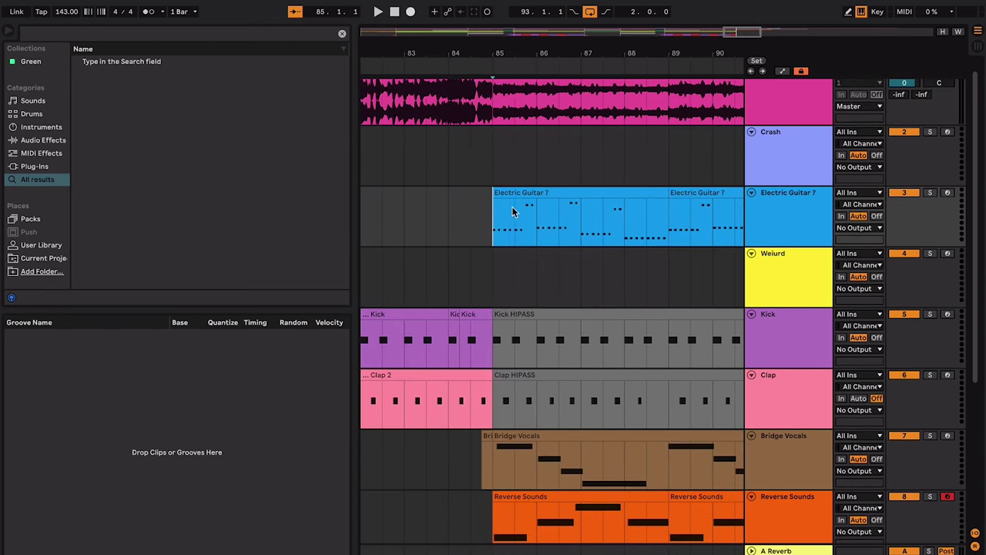
click(511, 206)
key(super+e)
click(511, 192)
scroll(511, 192, right, 10)
scroll(511, 192, left, 1)
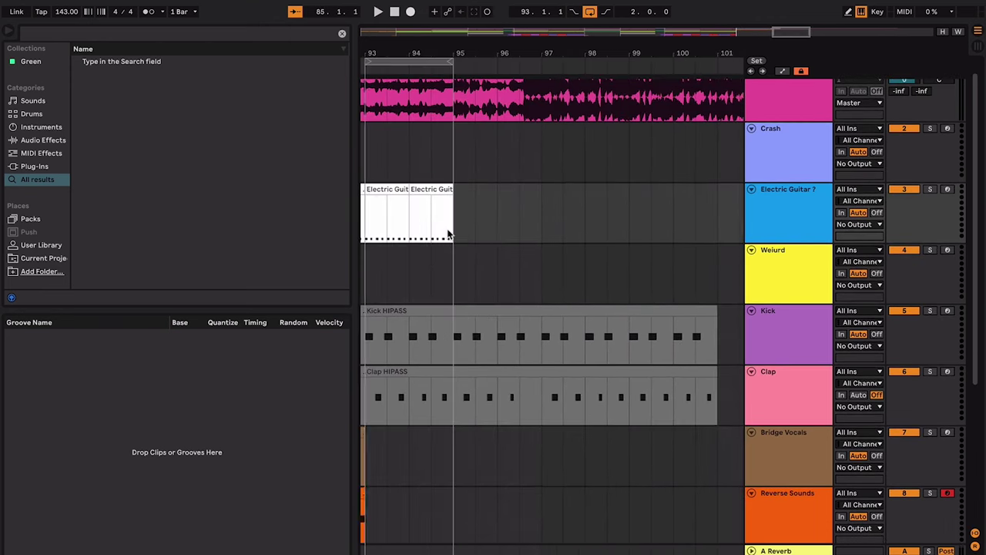
scroll(449, 235, left, 1)
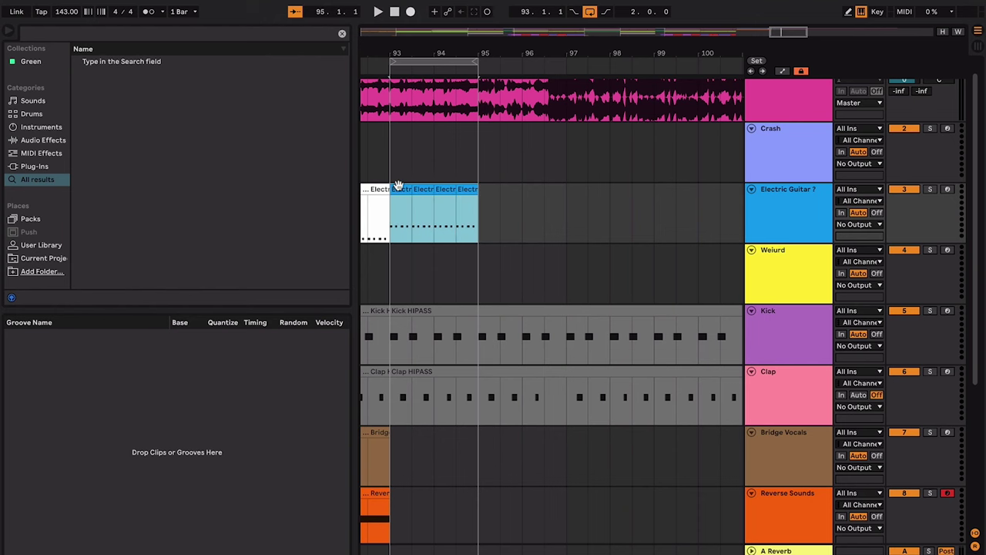
- Delete all notes in the Electric Guitar clip at bar 93 except the F3 notes at 1.1 and 1.2.3
double_click(399, 187)
drag(394, 368, 441, 451)
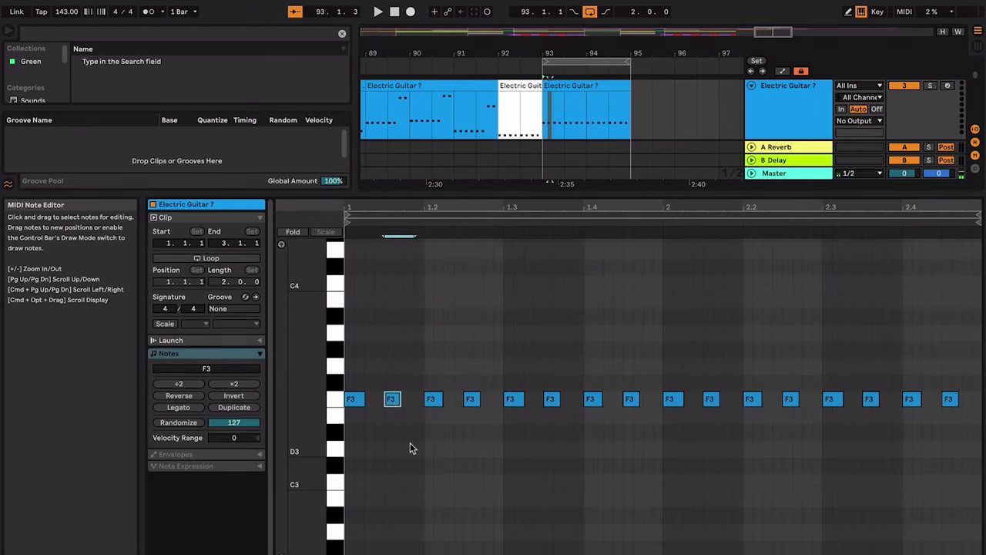
key(Delete)
key(space)
drag(447, 377, 429, 426)
key(space)
key(Delete)
key(space)
drag(488, 381, 571, 412)
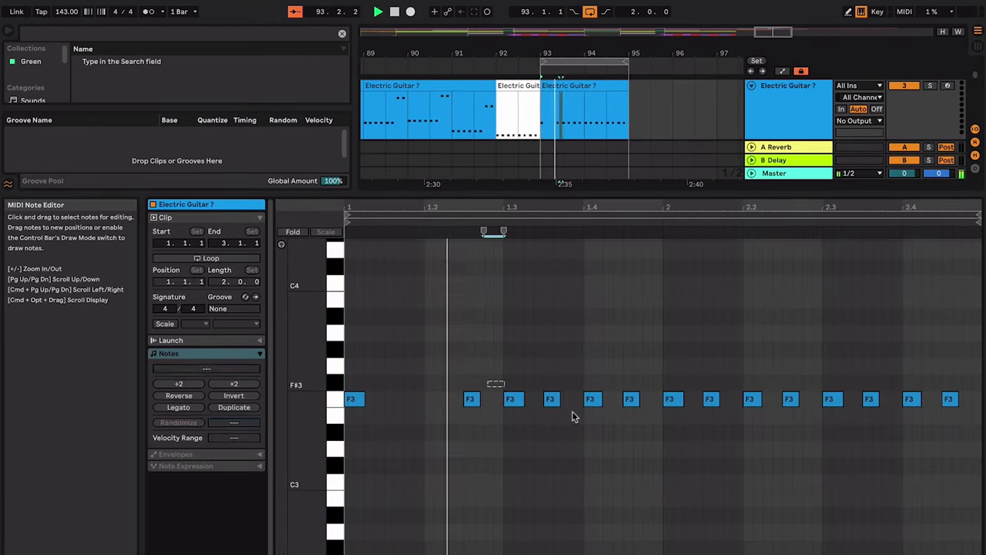
mouse_move(489, 336)
mouse_down()
mouse_move(690, 430)
mouse_move(977, 238)
mouse_up()
key(Delete)
key(Delete)
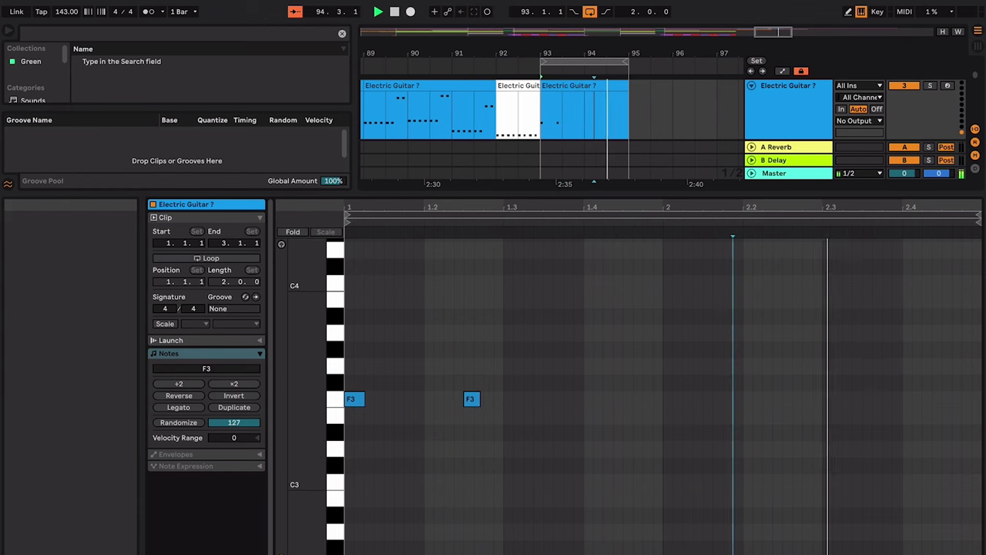
- Duplicate the Electric Guitar clip's bar 93 to bar 94, consolidate both bars, and lengthen all their notes to about half a beat
key(ctrl+alt+l)
key(super+e)
click(570, 82)
key(super+d)
shift+click(570, 81)
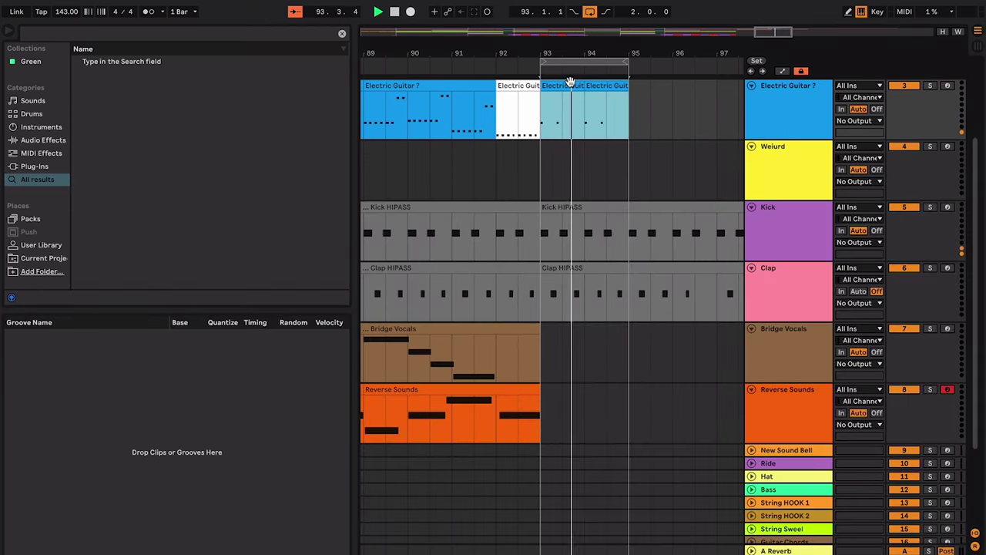
key(super+j)
double_click(570, 82)
key(super+a)
key(super+alt+l)
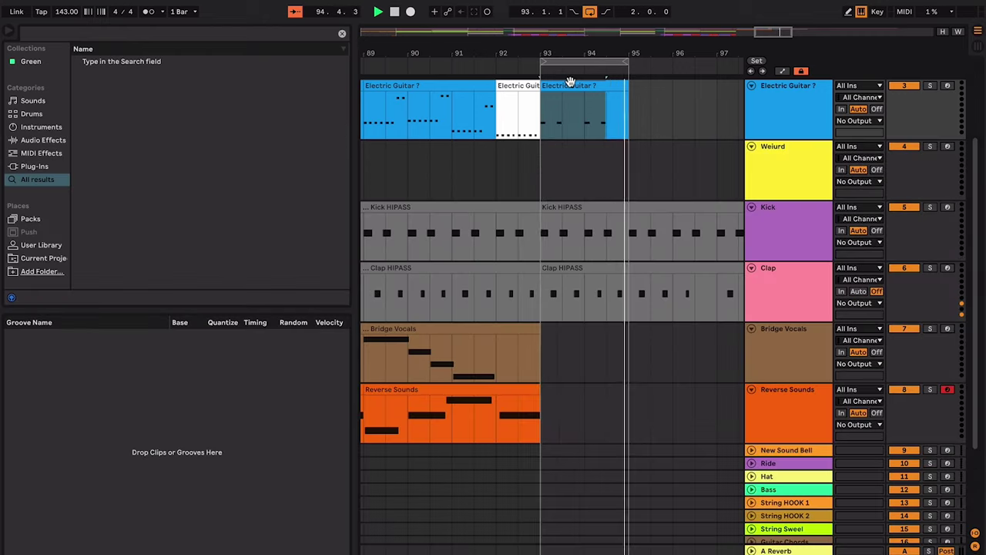
- Create an empty MIDI clip on the Weiurd track spanning bars 93–95
click(569, 81)
key(plus)
key(plus)
scroll(556, 105, left, 1)
scroll(556, 105, up, 1)
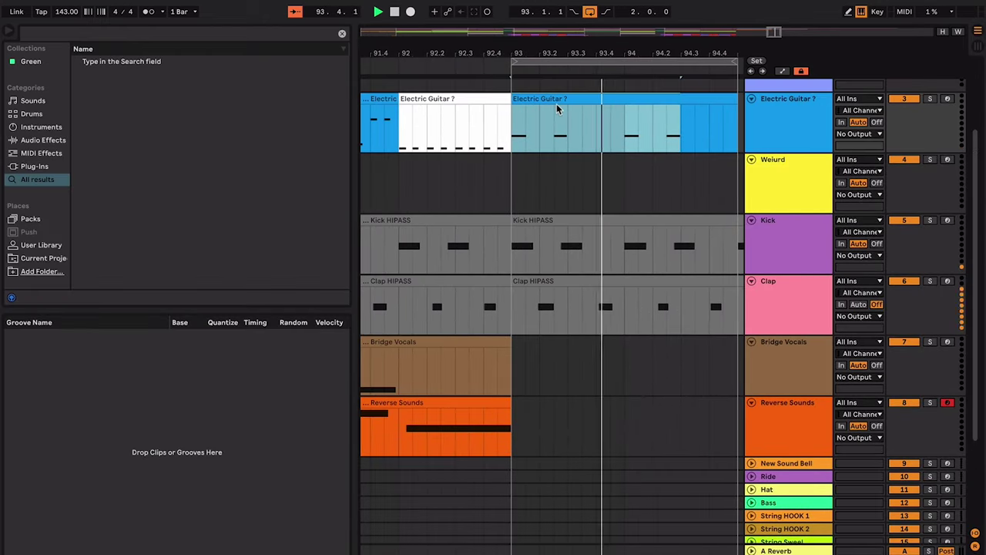
click(655, 173)
drag(528, 177, 736, 165)
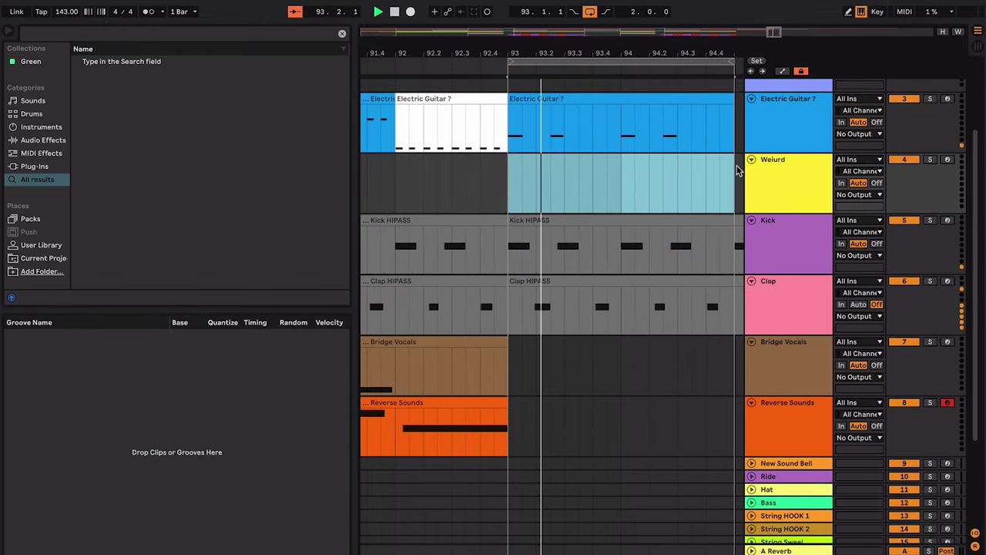
key(ctrl+shift+m)
- Add a G#3 note at the start of the Weiurd clip and lengthen it to two beats
double_click(362, 363)
key(shift+Right)
key(shift+Right)
key(shift+Right)
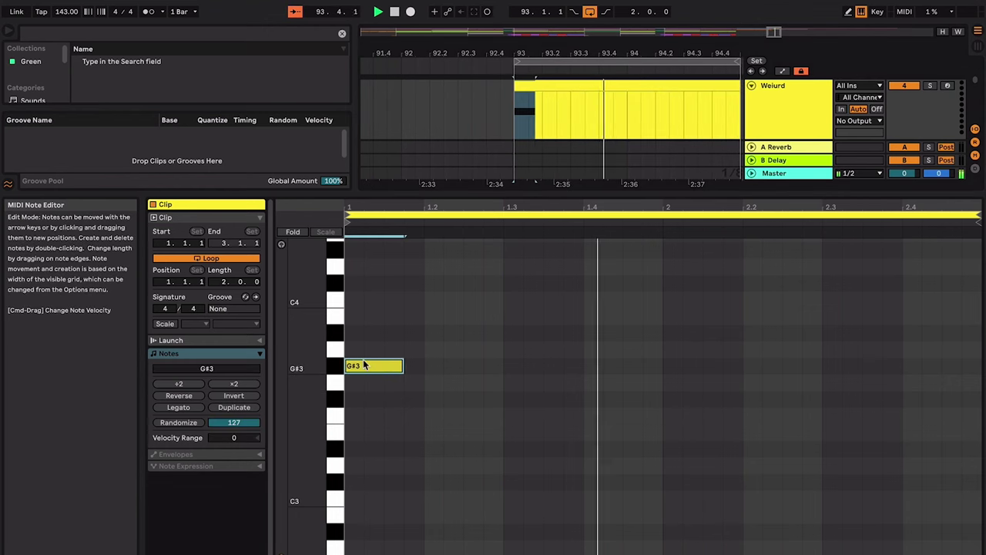
key(shift+Right)
key(shift+Right)
key(shift+Right)
key(shift+Right)
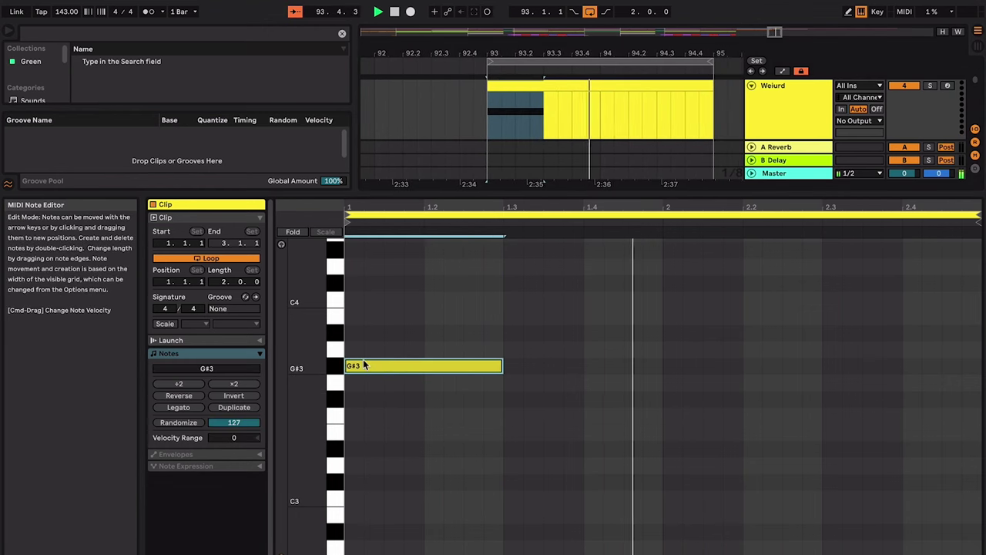
- Duplicate the two-beat note to fill the Weiurd clip with G#3, G#3, G3 and F#3, then close the note editor
key(super+d)
key(super+d)
key(Down)
key(super+d)
key(Down)
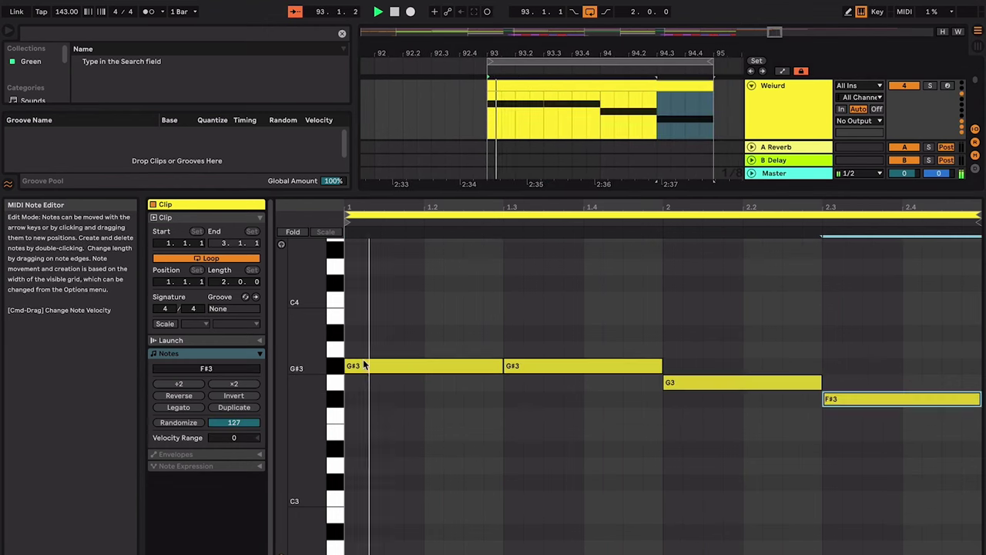
key(super+alt+l)
- Listen past bar 95, then set the loop to bars 95–97
scroll(548, 124, up, 5)
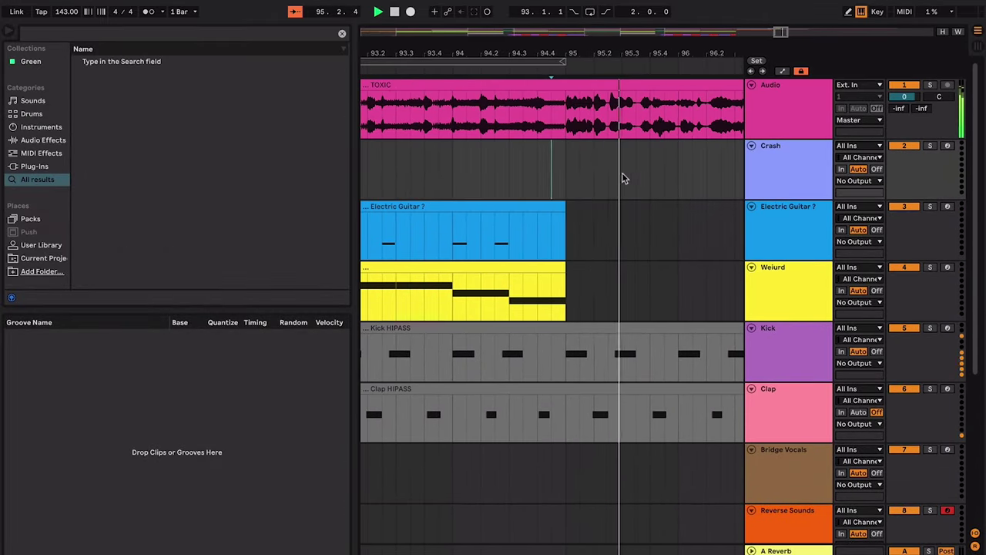
shift+click(626, 172)
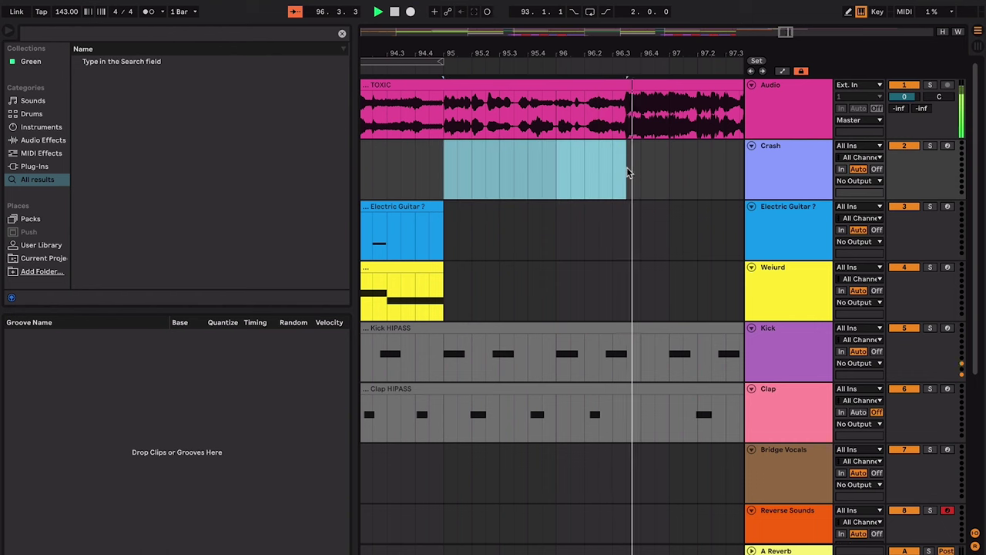
drag(648, 172, 667, 170)
key(super+l)
key(minus)
key(minus)
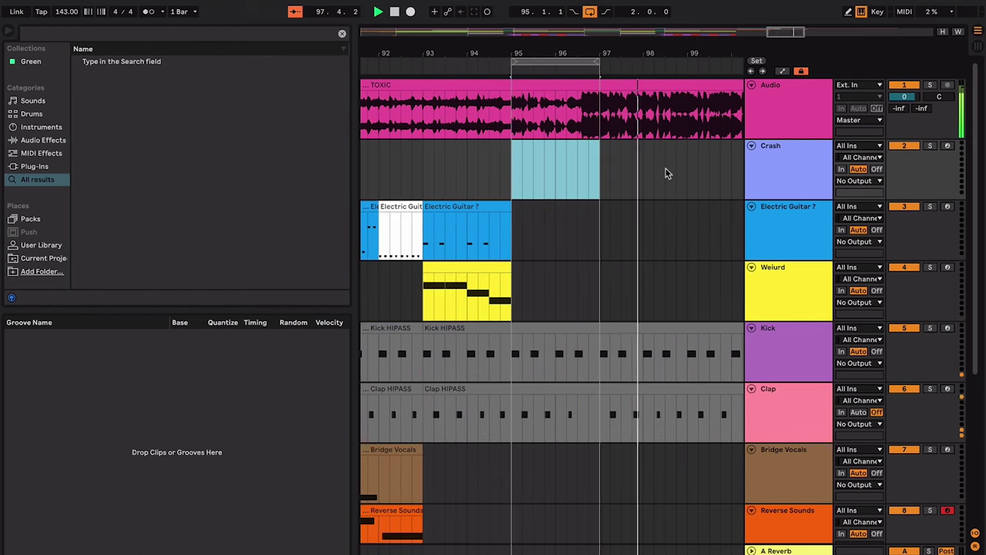
- Stop playback, insert a new MIDI track below Crash and name it Vocoder
key(space)
click(767, 161)
key(ctrl+shift+t)
key(ctrl+r)
text(V)
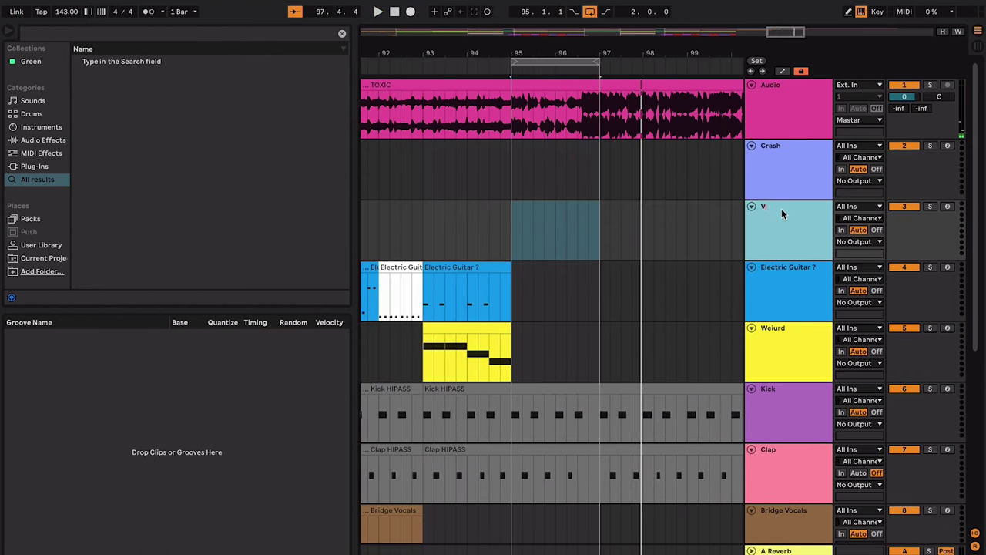
text(ocals)
key(Return)
text(der)
- Arm the Vocoder track and record a melody over bars 95–97
click(528, 232)
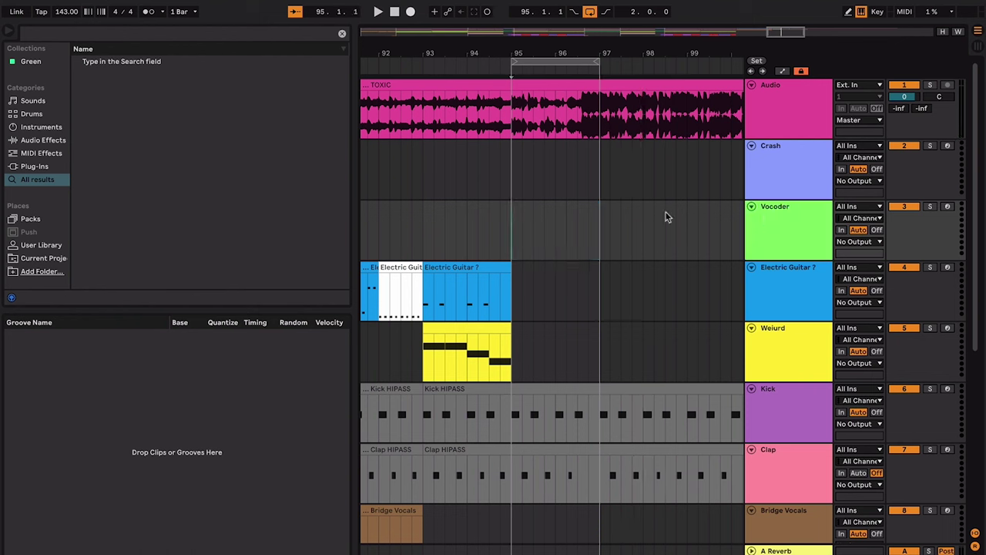
click(946, 207)
key(F9)
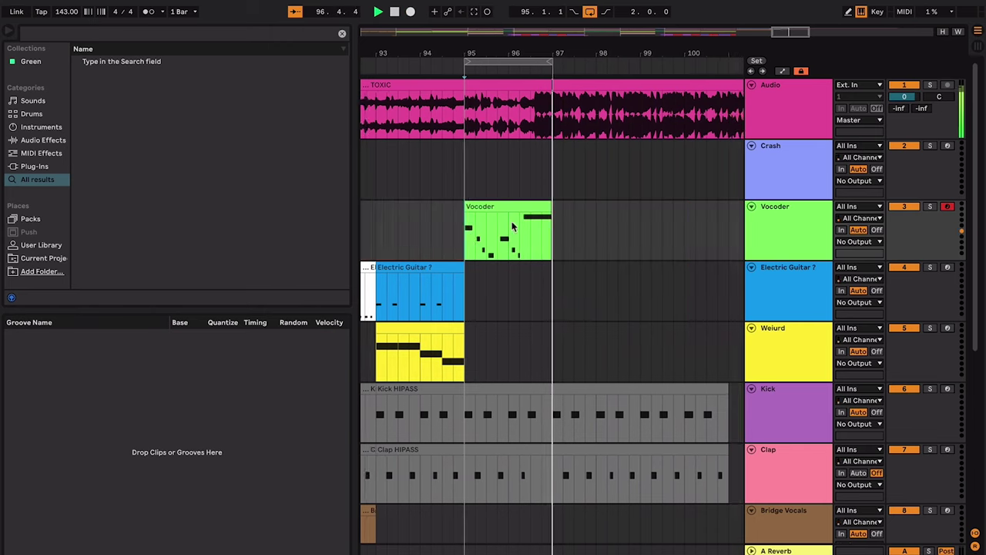
- Play the Vocoder clip at bar 95 against the reference audio, then switch off the loop
key(space)
key(space)
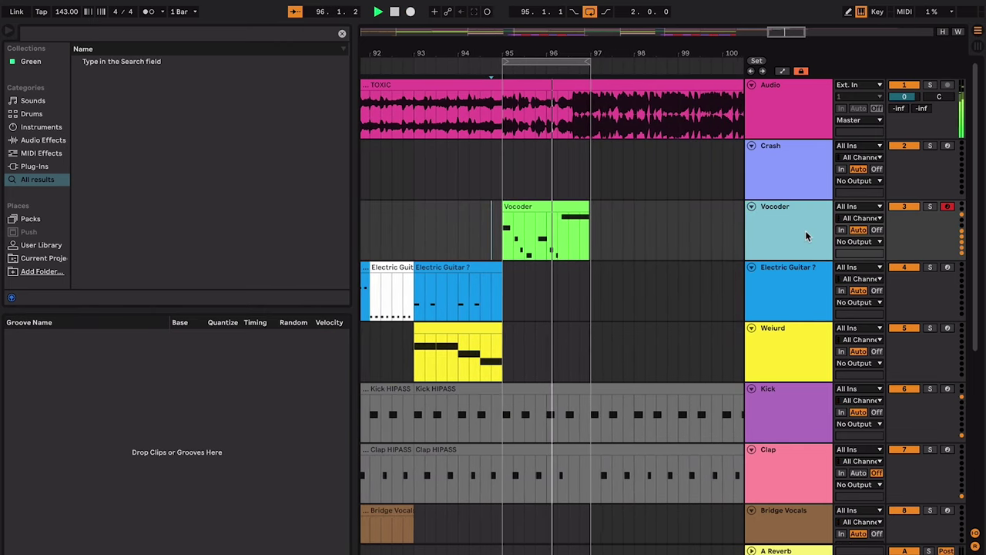
key(space)
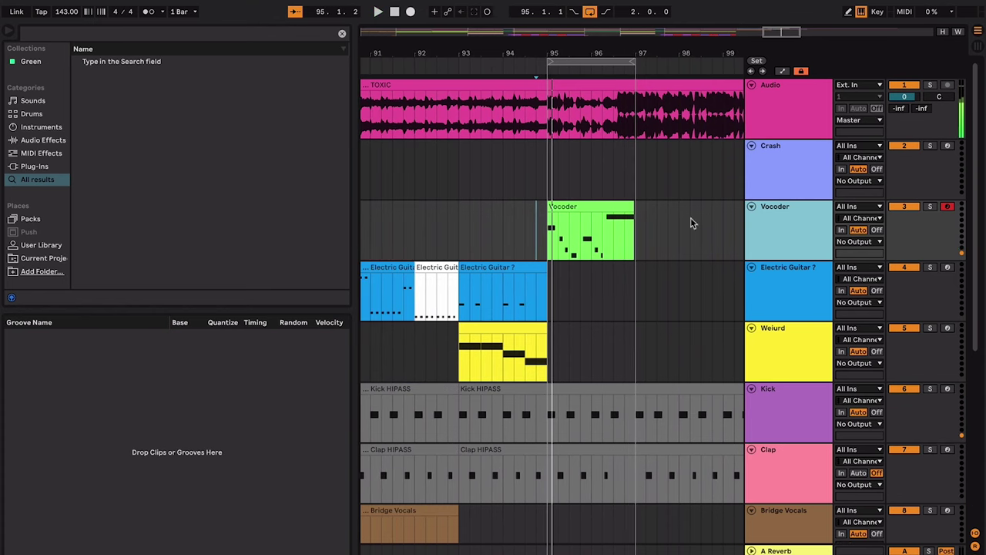
click(577, 222)
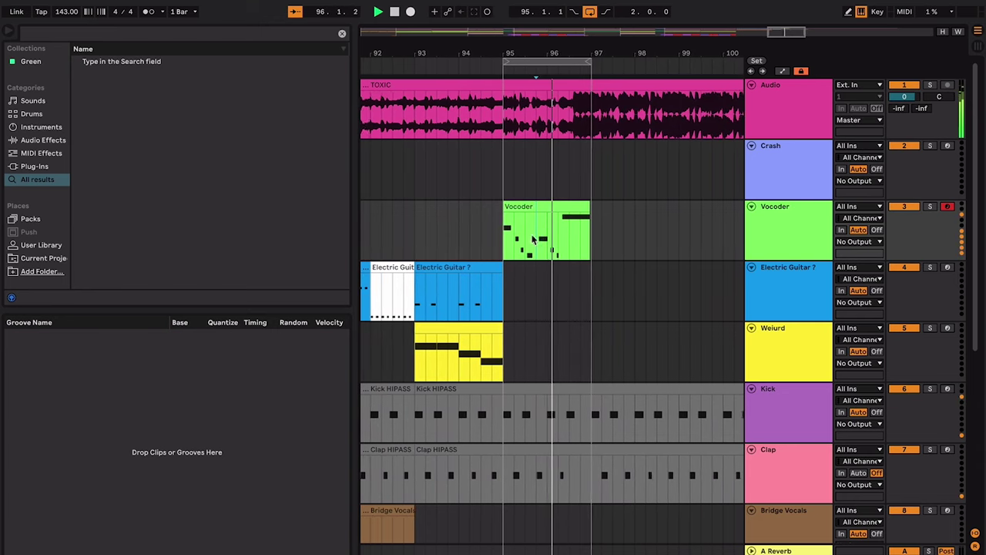
click(590, 11)
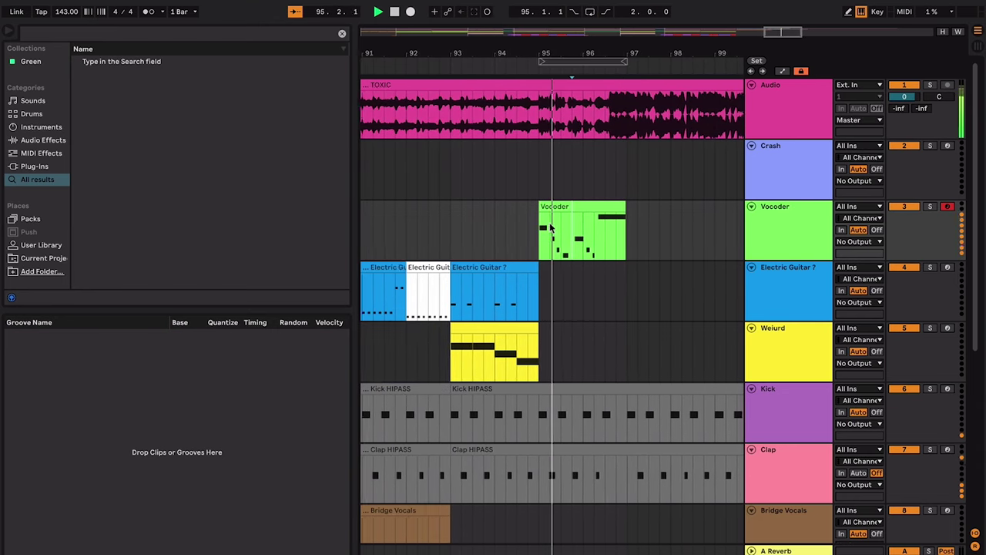
- Copy the Chorus 2 section, bars 69–85, on all tracks from Crash downward
click(585, 183)
key(minus)
key(minus)
scroll(583, 183, left, 15)
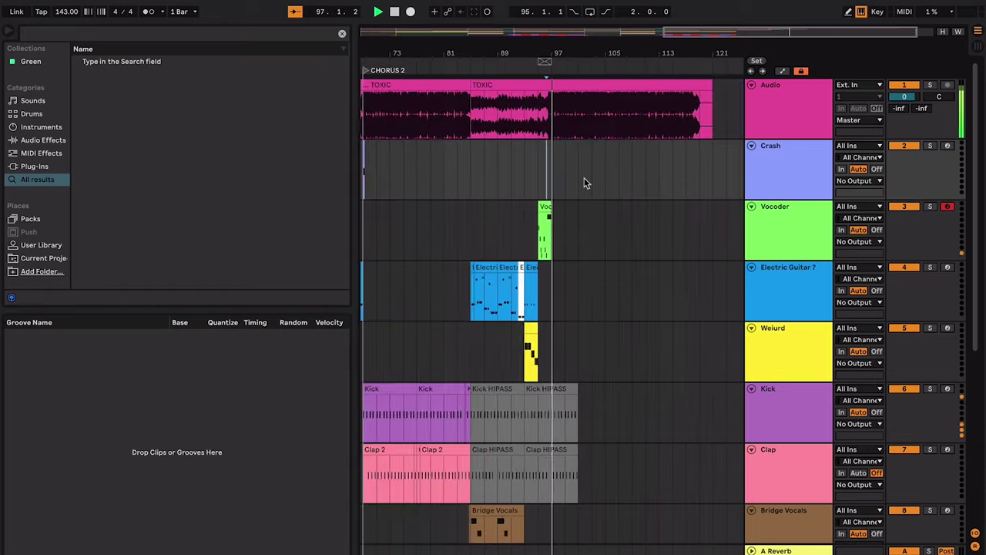
scroll(583, 182, right, 10)
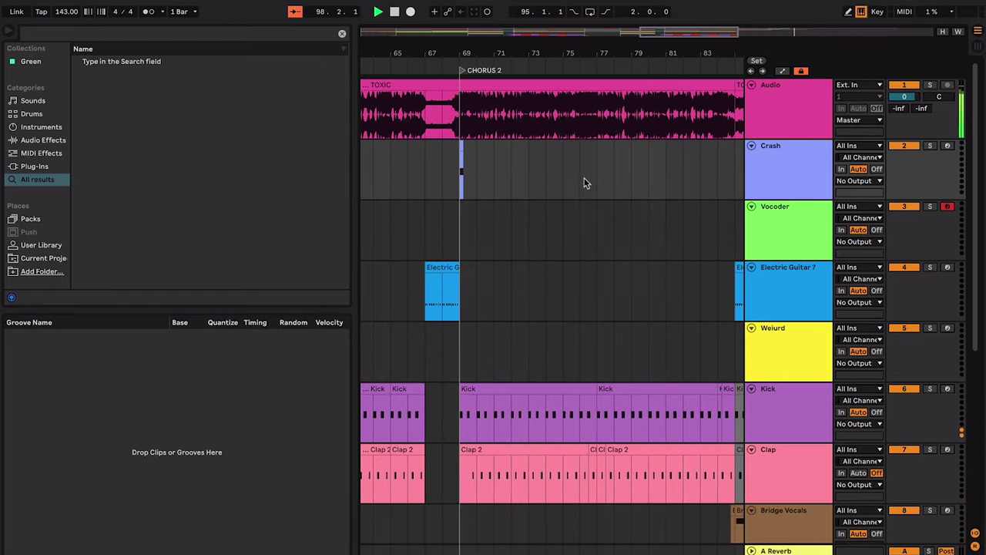
scroll(472, 180, right, 6)
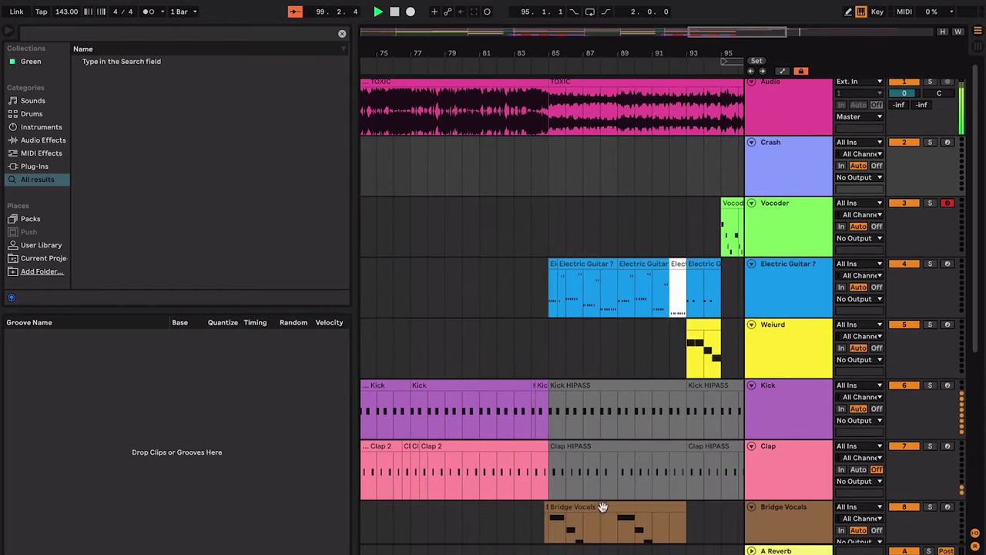
shift+click(545, 549)
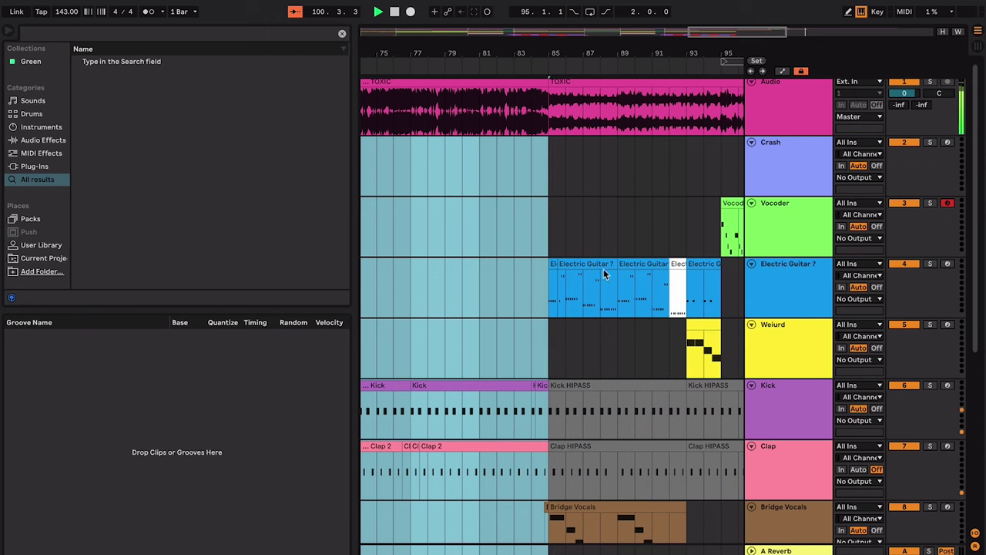
- Play the audio around bar 96 to locate the final chorus, then paste the copied section at bar 97 from the Crash track down
scroll(603, 269, right, 8)
click(486, 174)
key(space)
key(space)
key(plus)
key(plus)
key(plus)
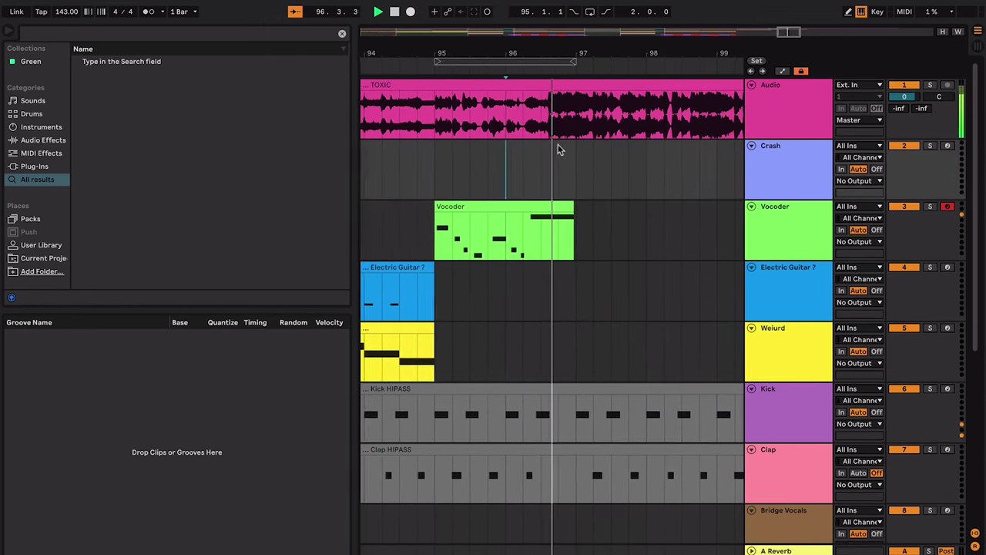
click(567, 159)
key(ctrl+v)
key(minus)
key(minus)
key(minus)
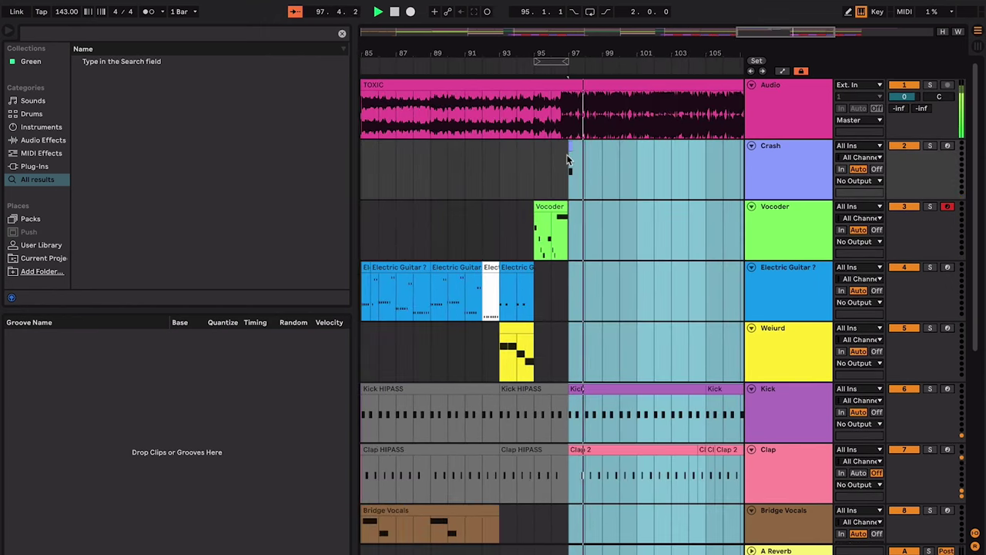
- Duplicate the half bar of claps at bar 98 into the empty start of the pasted Clap part at bar 97 and play it
scroll(611, 310, down, 1)
click(585, 397)
key(plus)
key(plus)
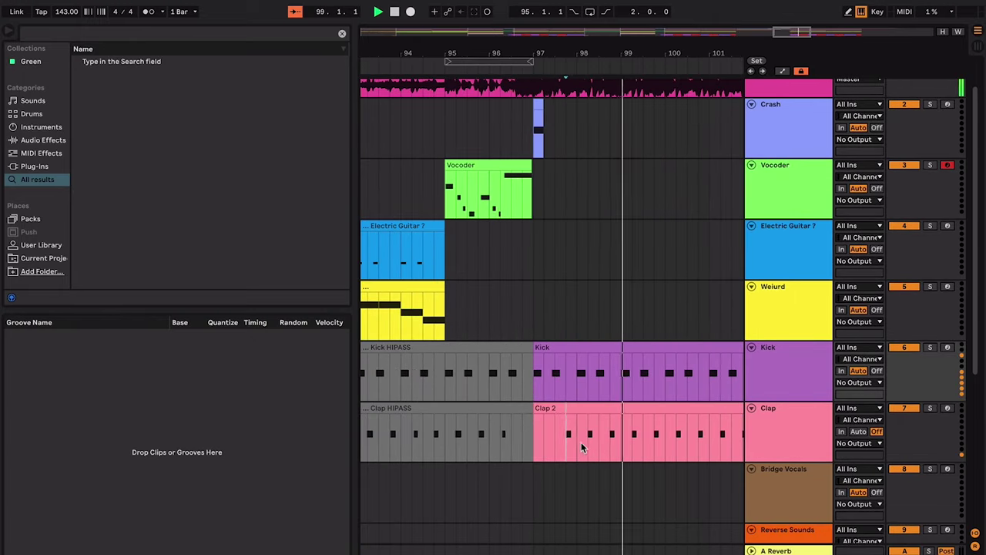
drag(567, 443, 598, 444)
key(space)
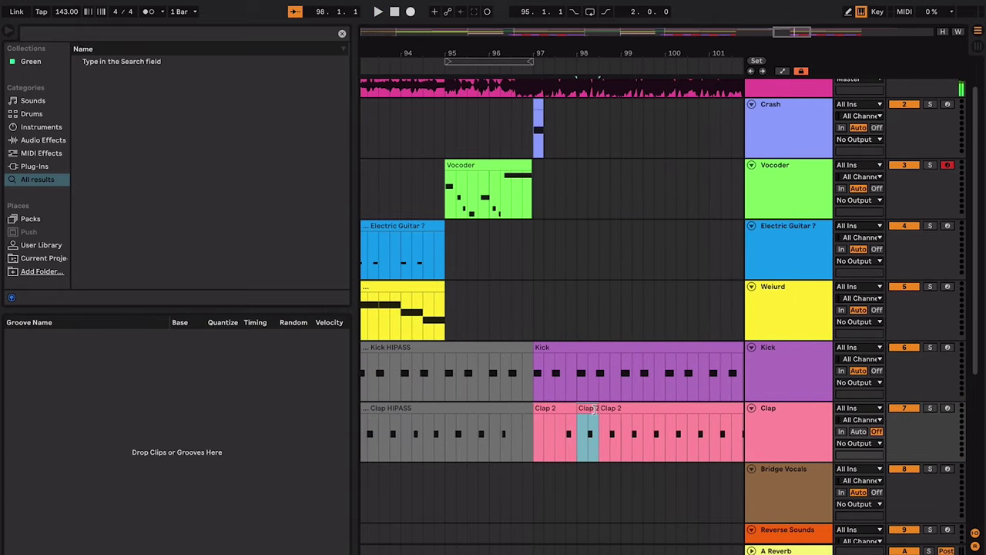
key(space)
- Unfold the Vocal Chorus group and play the Harmony L clip at bar 71 to check the original chorus vocals
scroll(544, 429, down, 5)
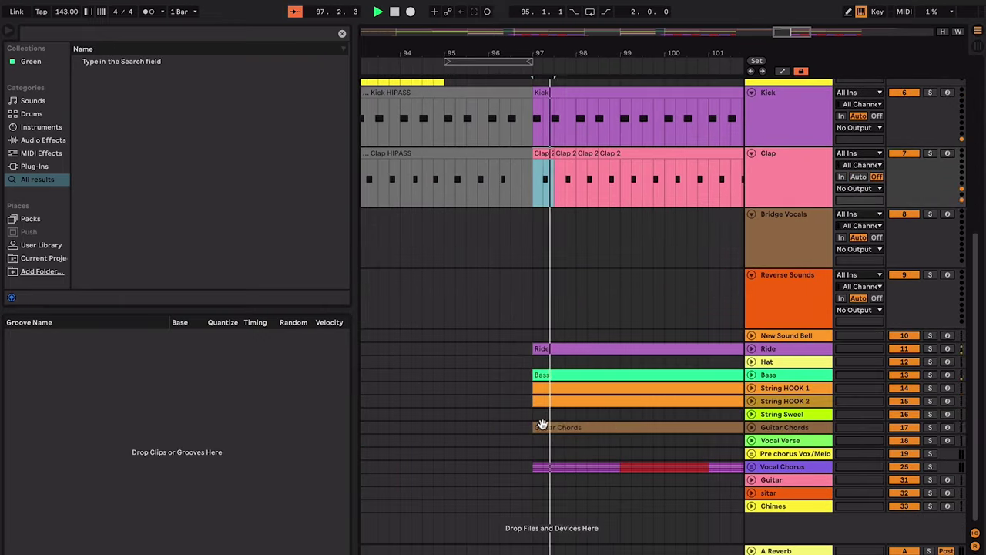
click(751, 466)
scroll(712, 466, down, 5)
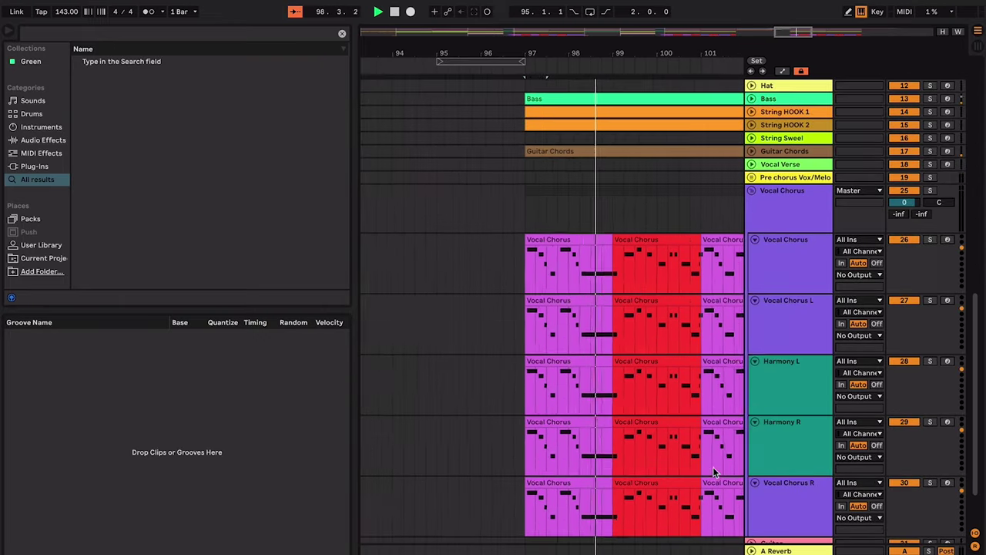
key(minus)
key(minus)
key(minus)
key(minus)
scroll(713, 471, left, 5)
click(575, 359)
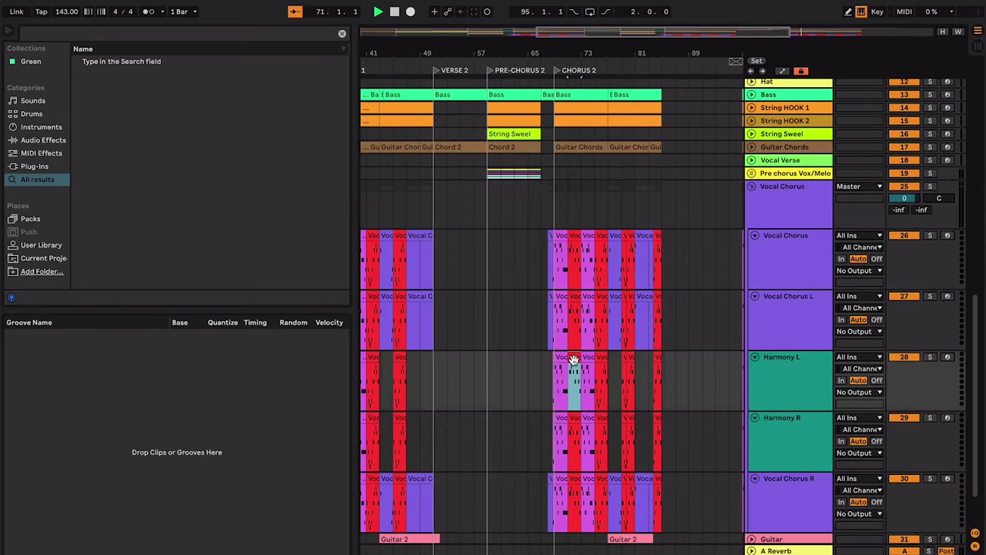
key(space)
key(space)
- Delete the first two-bar clips at bar 97 on all five tracks of the Vocal Chorus group
scroll(574, 335, right, 3)
scroll(574, 336, up, 1)
click(599, 277)
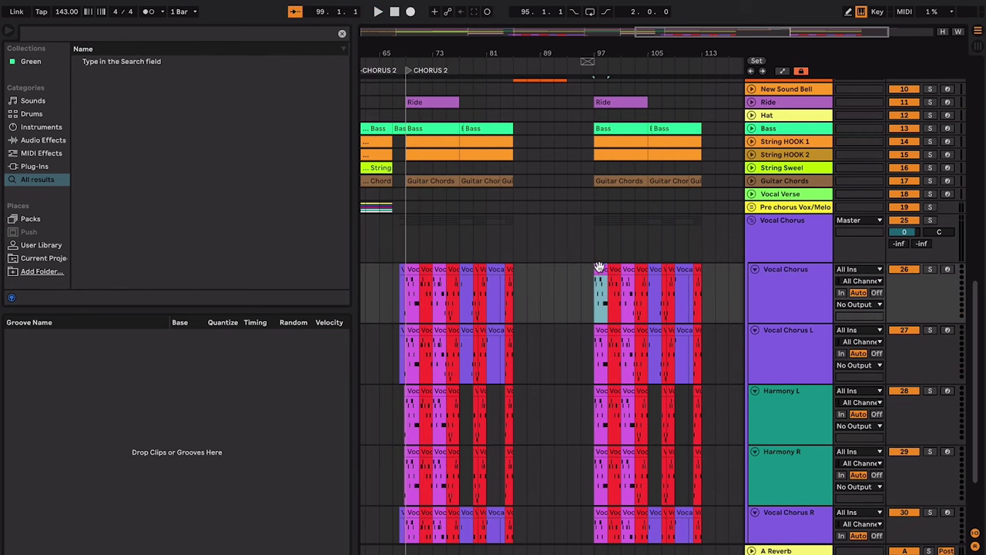
scroll(599, 342, down, 2)
shift+click(593, 421)
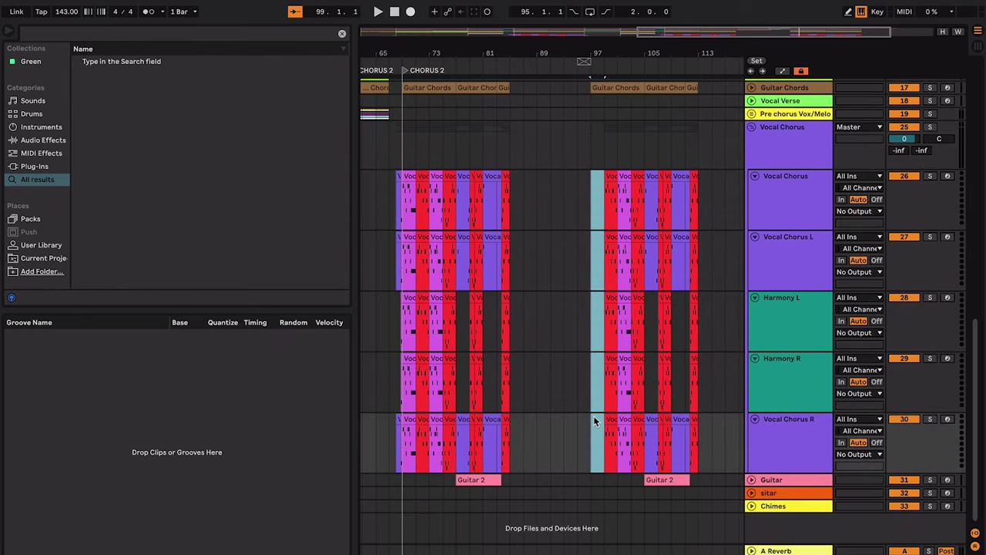
- Move the pasted section starting at bar 97 two bars earlier, to bar 95, on the Ride through Guitar tracks
click(594, 471)
scroll(593, 482, up, 3)
shift+click(693, 212)
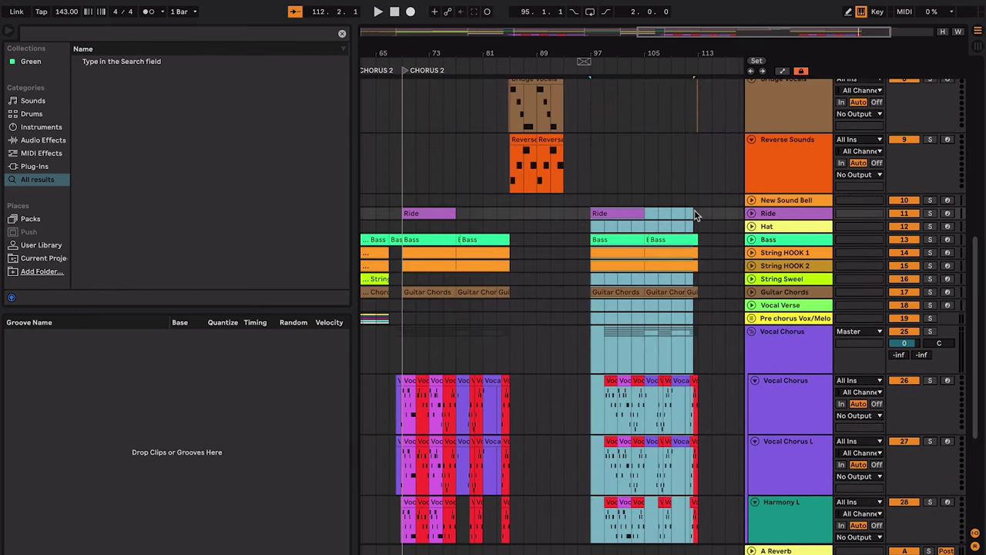
key(z)
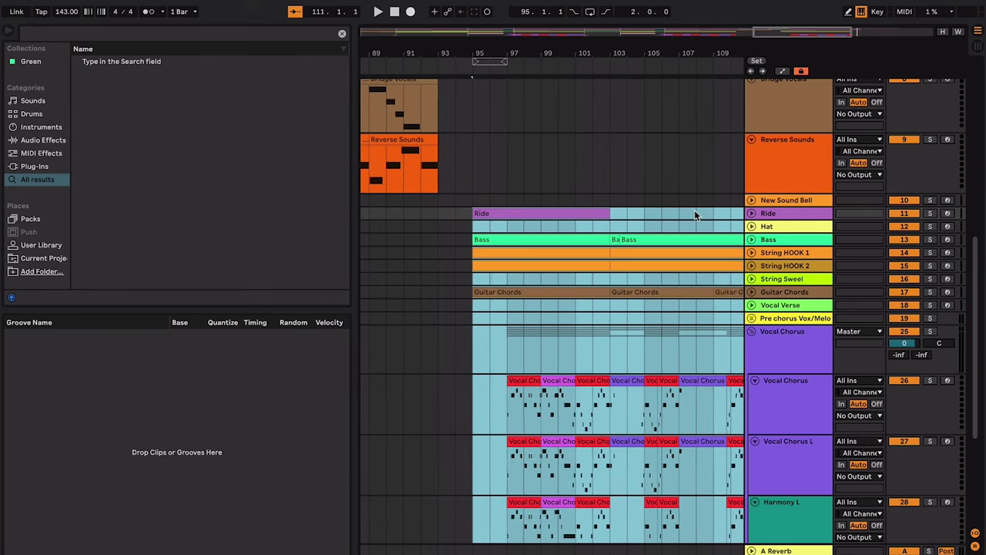
key(Right)
- Delete bars 95–97 on the Ride through Vocal Verse tracks so these parts start at bar 97
drag(473, 224, 493, 277)
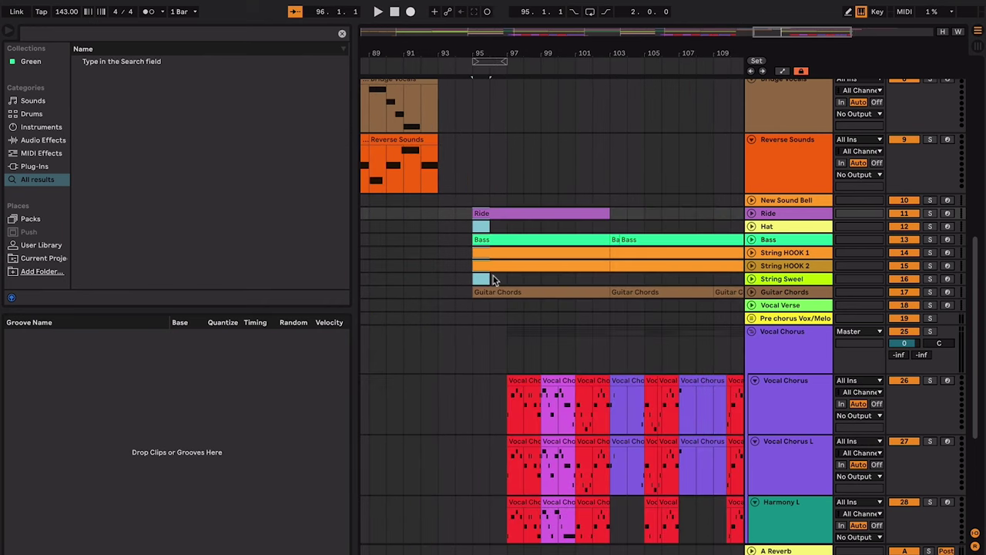
key(Delete)
- Play from bar 95 with the Ride and Bass tracks unfolded to check the start of the final chorus
key(space)
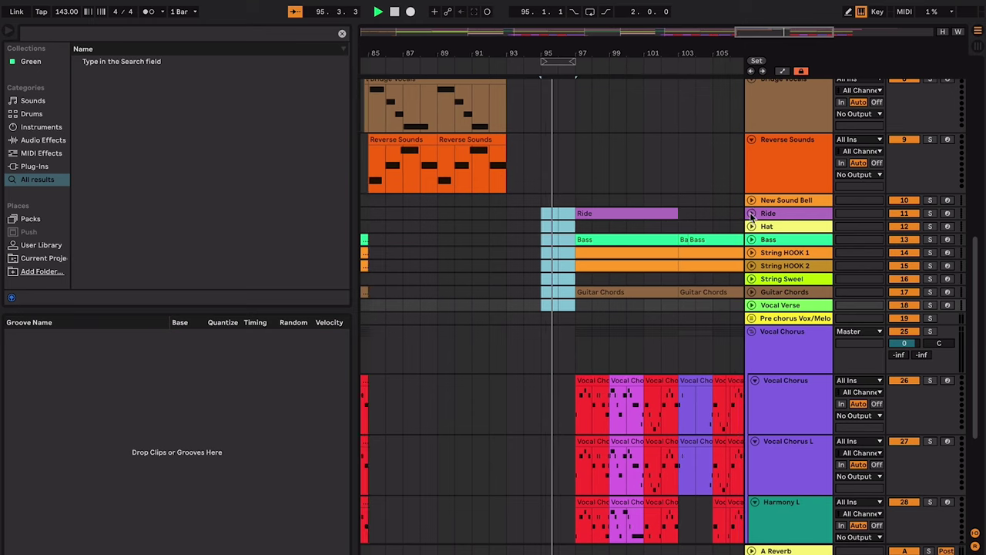
click(752, 213)
click(751, 286)
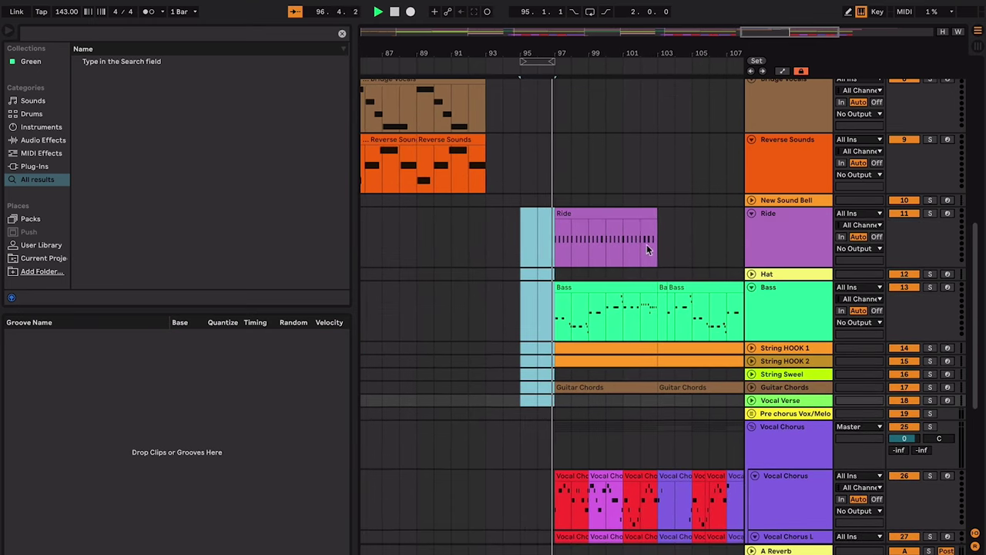
click(624, 211)
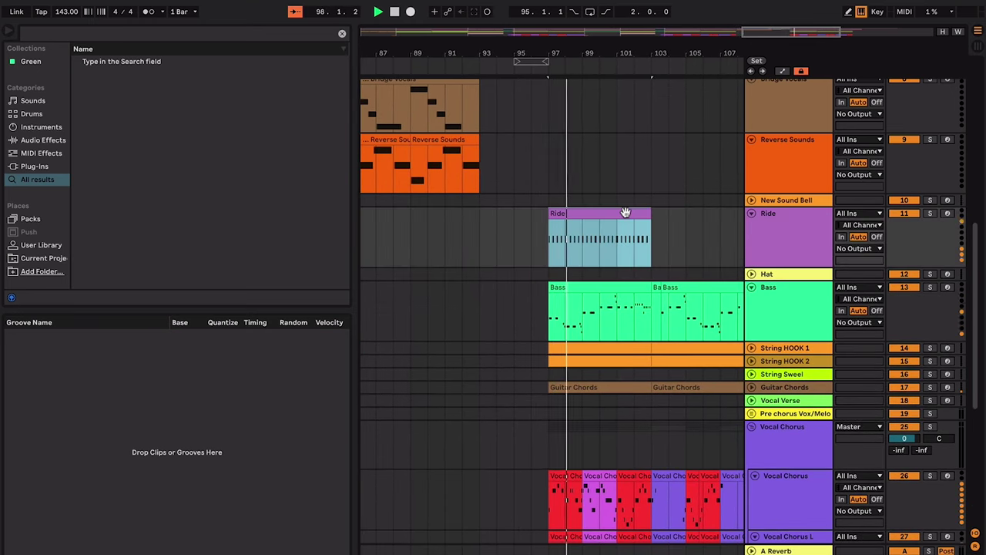
scroll(625, 216, up, 1)
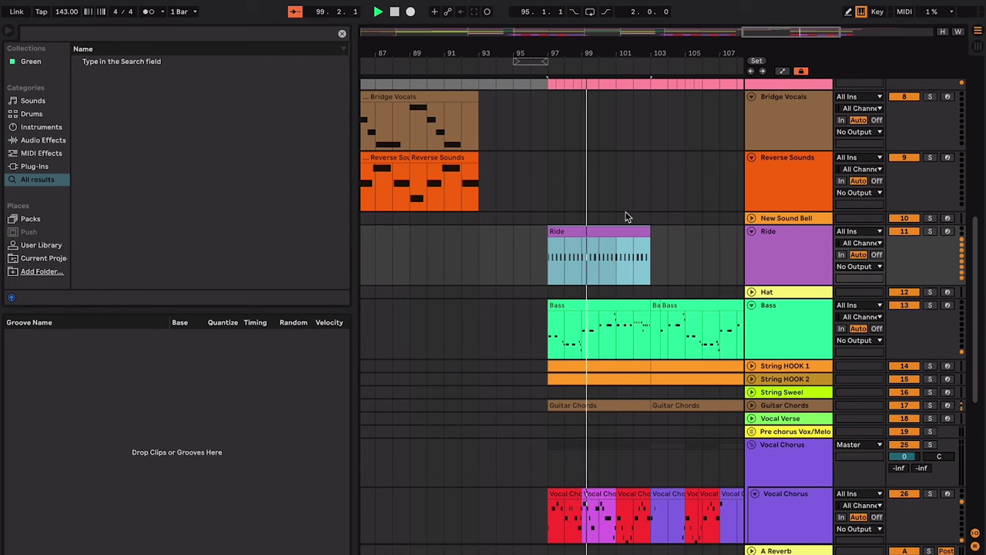
scroll(625, 217, down, 2)
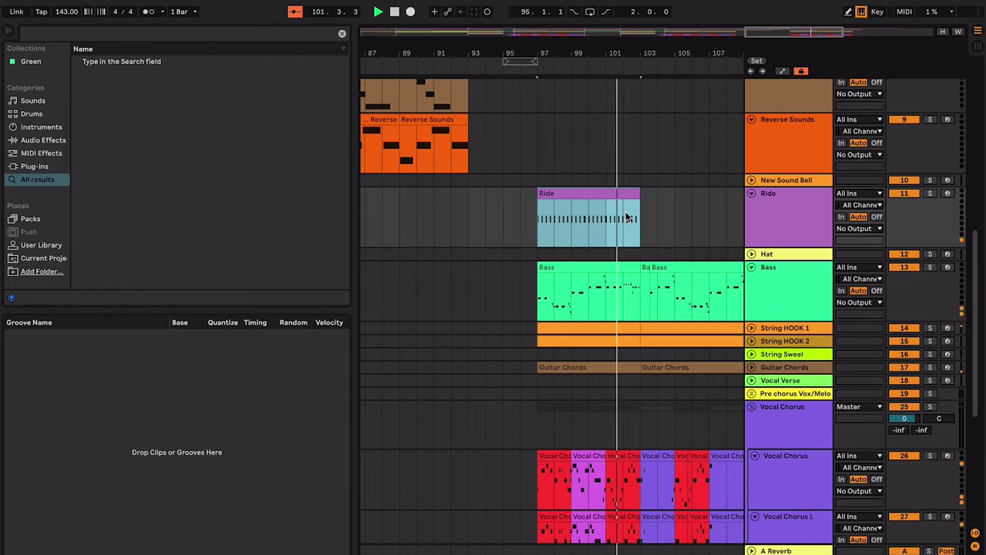
scroll(625, 216, down, 5)
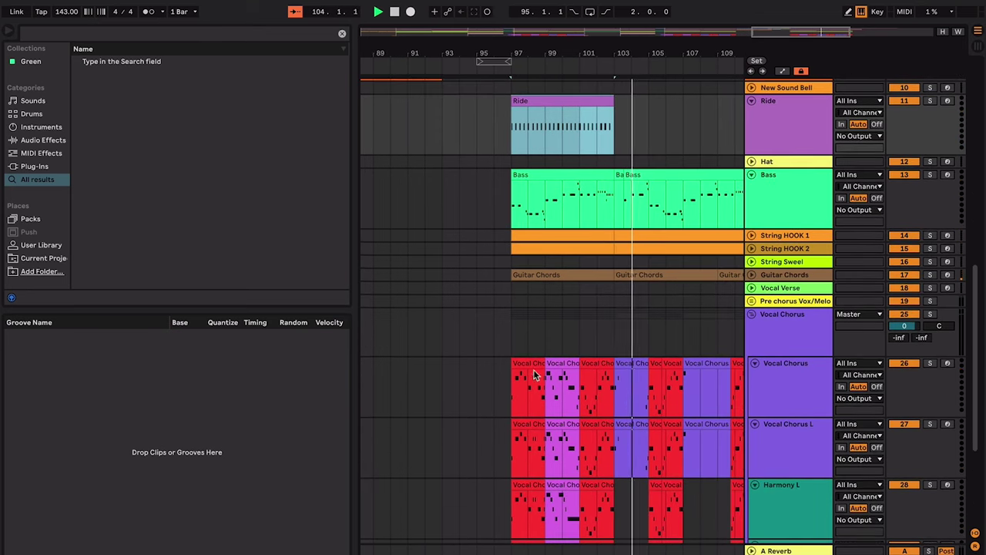
- Copy the two-bar clips at bar 99 on all five vocal tracks and paste them at bar 103
click(535, 375)
scroll(539, 369, down, 2)
click(566, 328)
key(space)
key(space)
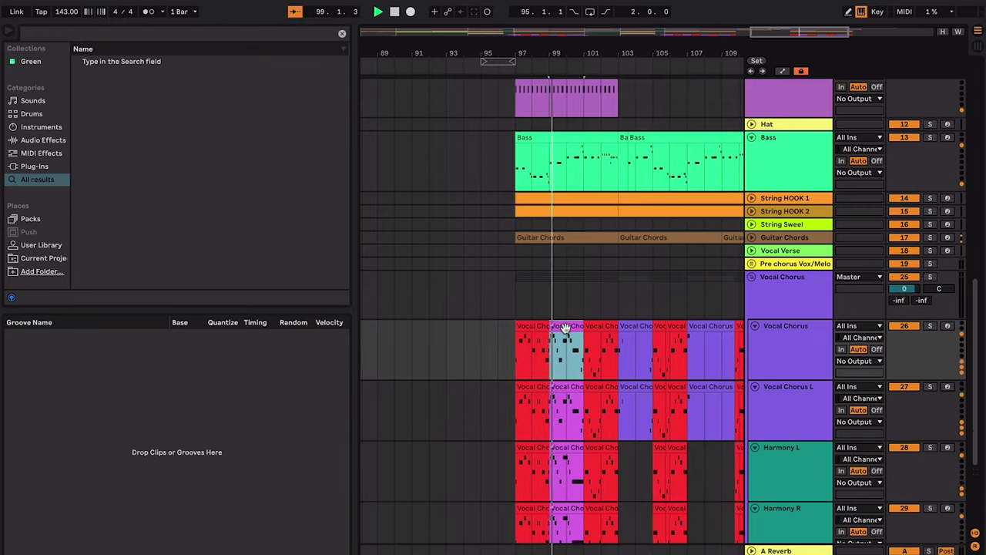
scroll(567, 332, down, 5)
shift+click(563, 464)
click(623, 258)
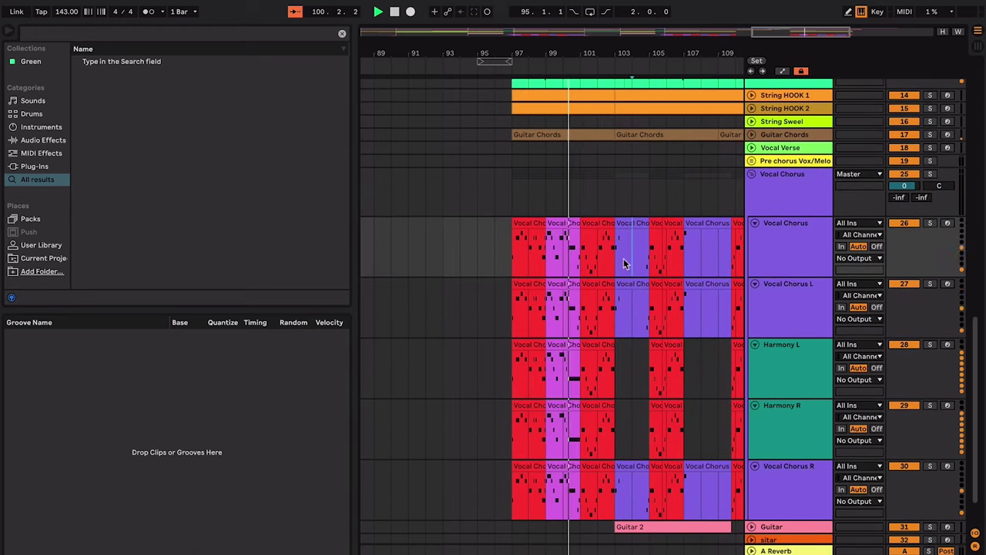
key(ctrl+v)
scroll(620, 264, left, 1)
scroll(620, 264, down, 1)
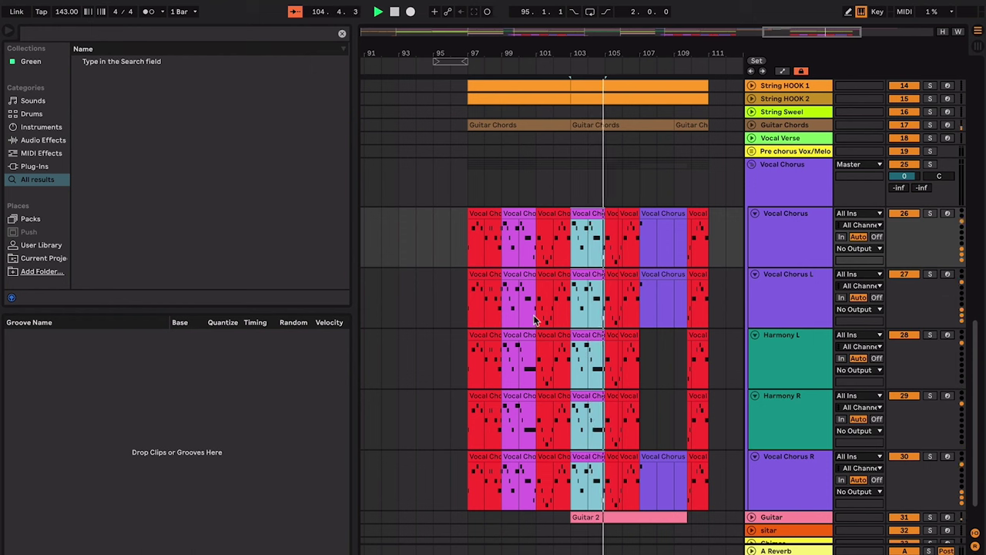
- Paste the copied two-bar vocal clips at bar 107 and select the red vocal clips in bars 105–107
click(655, 238)
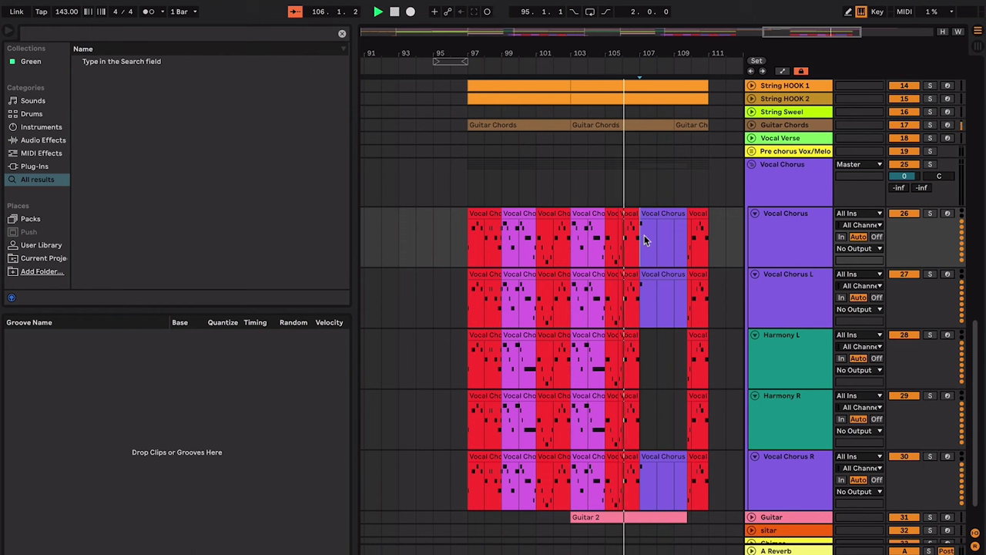
key(super+v)
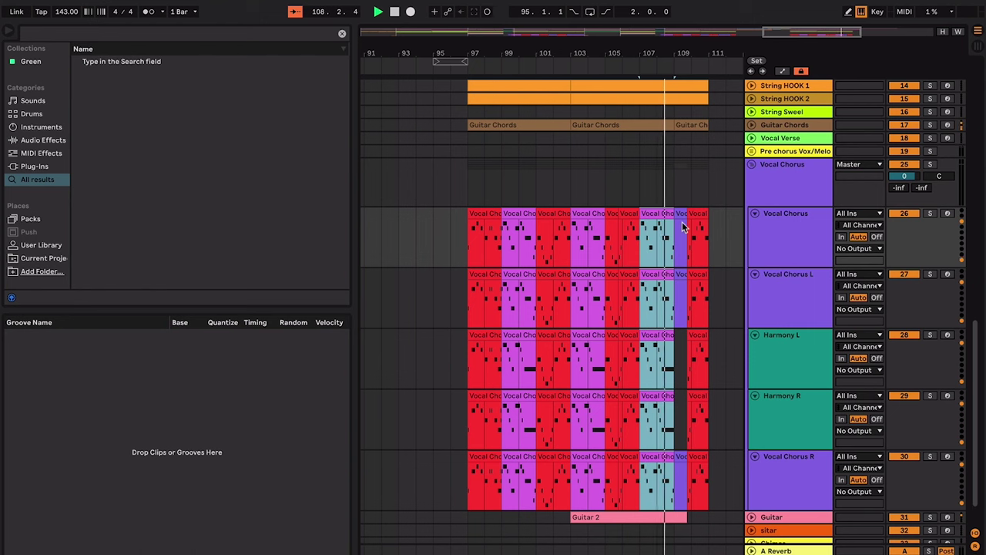
click(624, 216)
shift+click(623, 457)
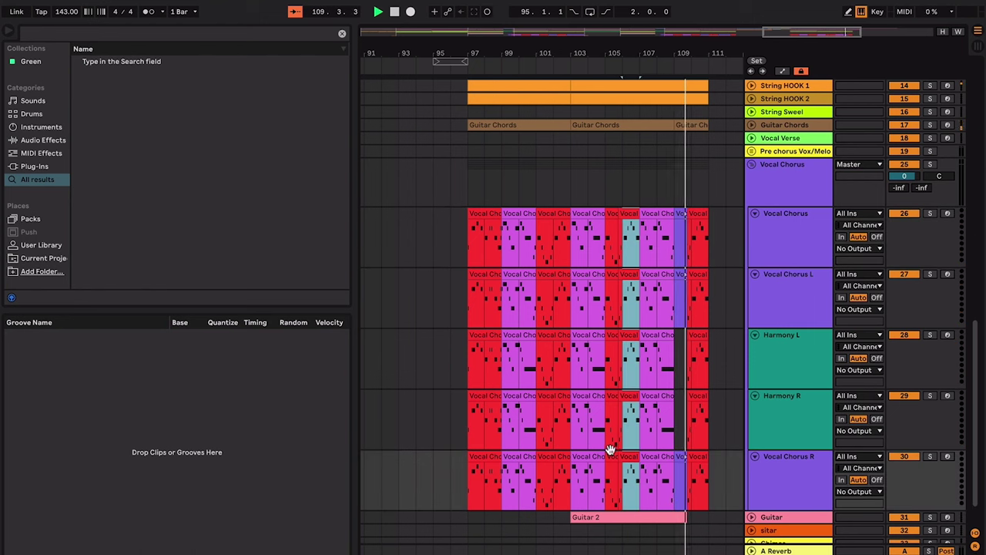
shift+click(610, 456)
- Unfold the String HOOK 2 track, play Chorus 2 into bar 85 against the TOXIC reference audio, and undo the last edit
click(751, 98)
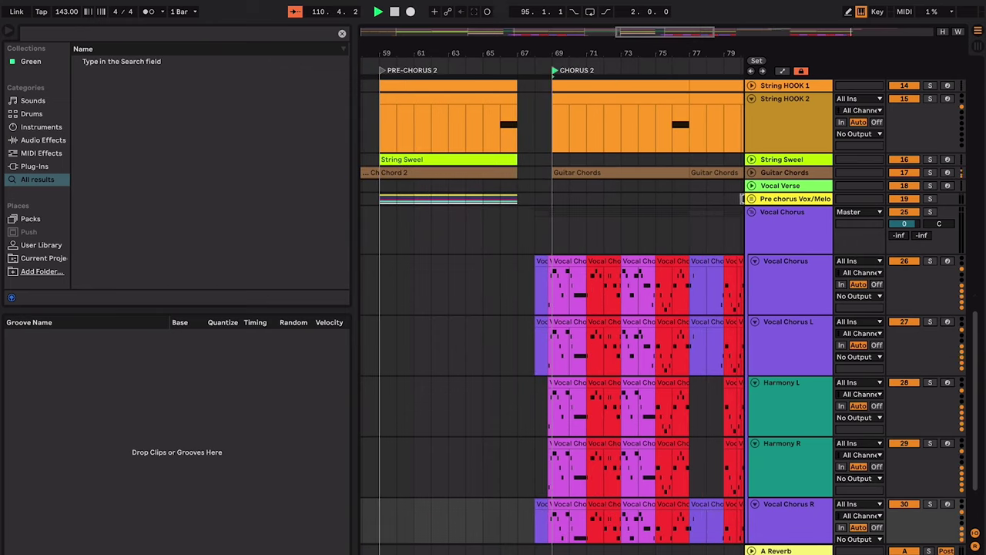
scroll(722, 273, up, 5)
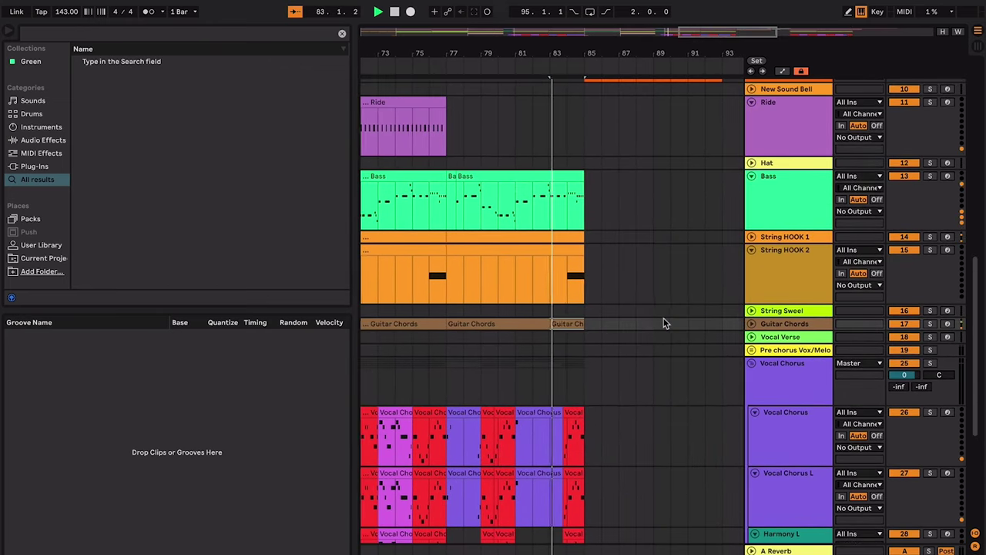
scroll(663, 317, up, 10)
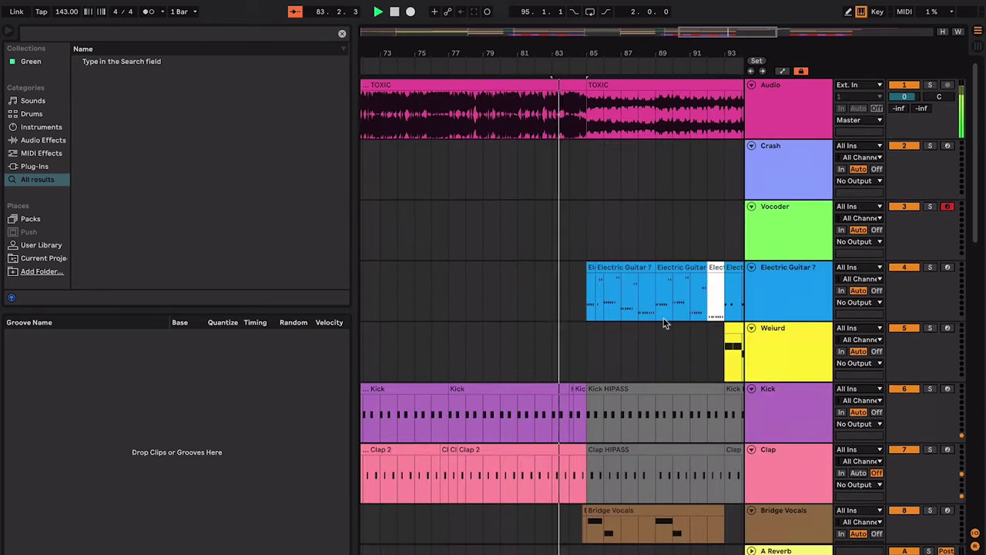
click(577, 87)
shift+click(610, 83)
key(minus)
key(minus)
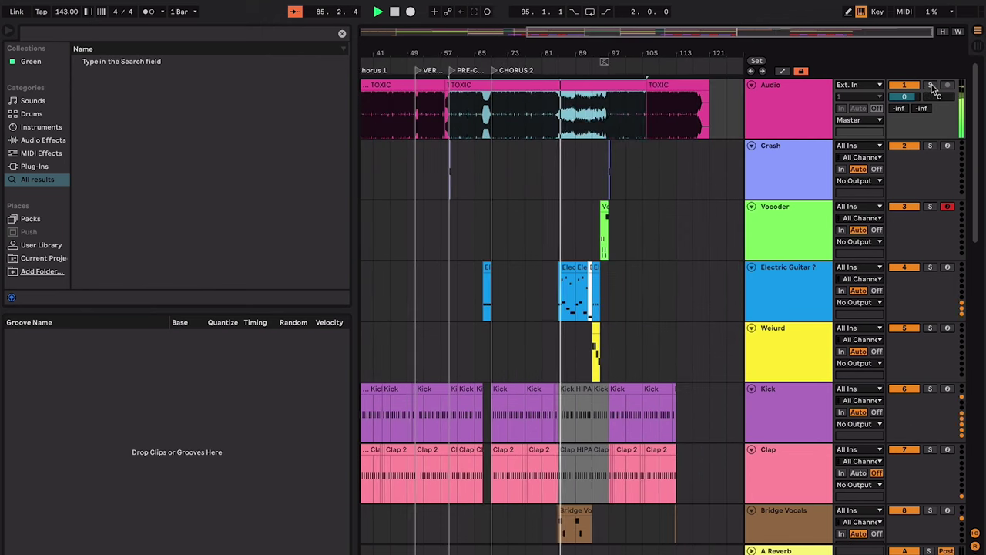
key(ctrl+z)
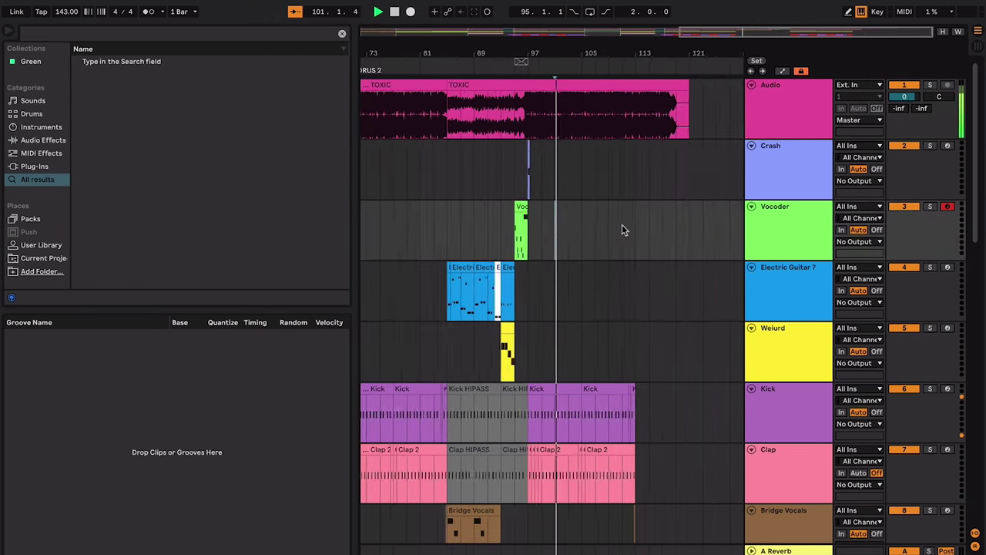
- Play the final chorus vocals from bar 95 and again from bar 106 to check the pasted clips
key(plus)
key(plus)
scroll(468, 210, down, 10)
scroll(468, 216, up, 1)
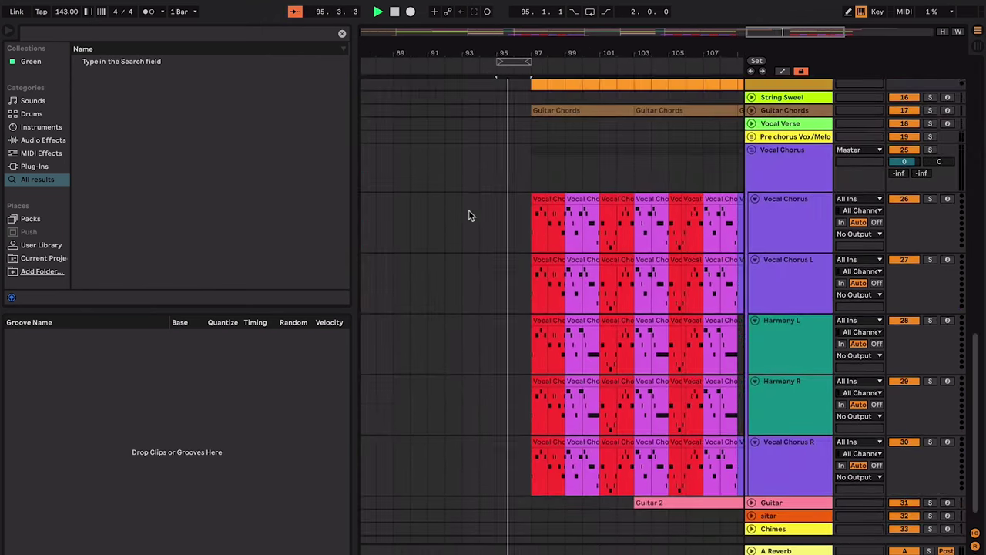
click(513, 179)
scroll(579, 173, right, 3)
click(595, 174)
key(space)
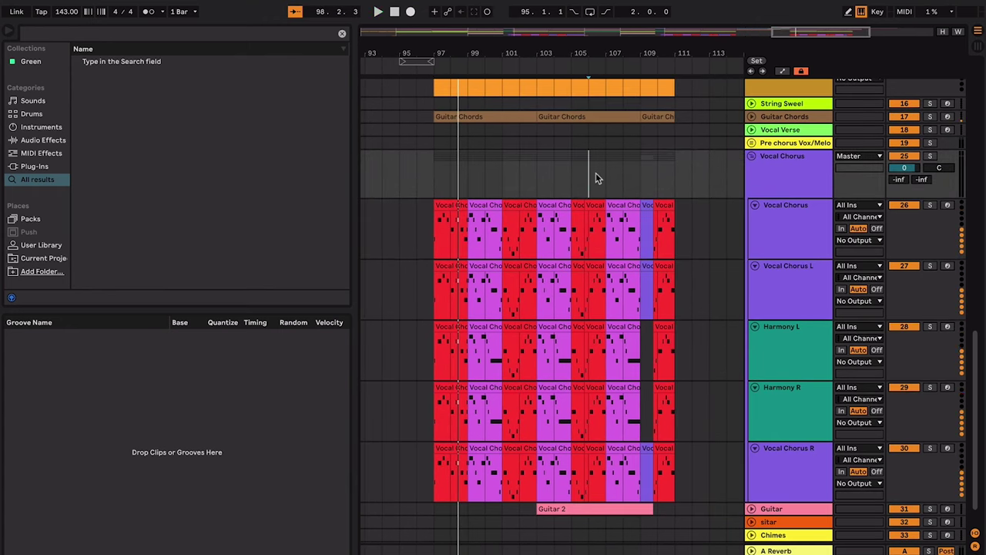
key(space)
key(space)
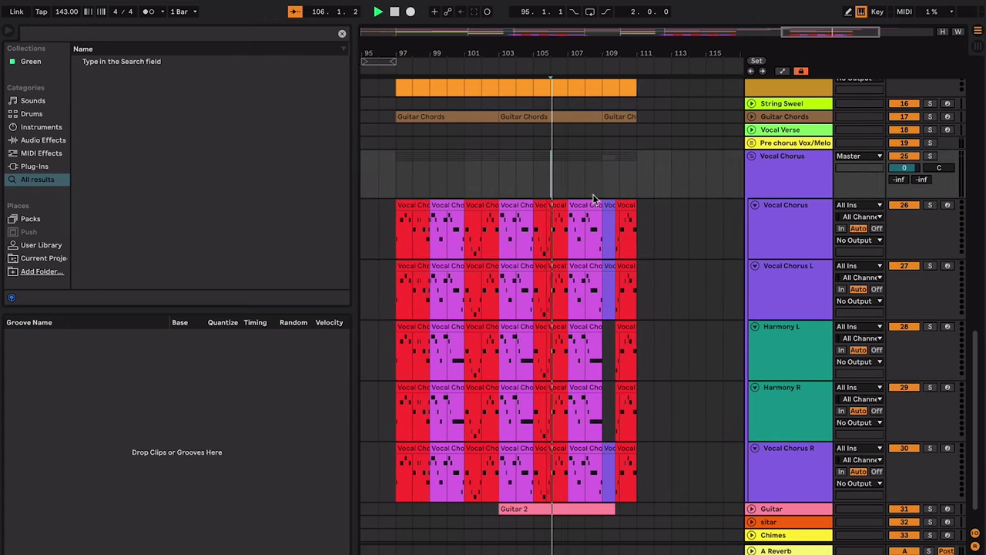
- Unfold the Guitar track, delete the Guitar 2 clip starting at bar 103, and play the final chorus from about bar 103
scroll(593, 202, down, 1)
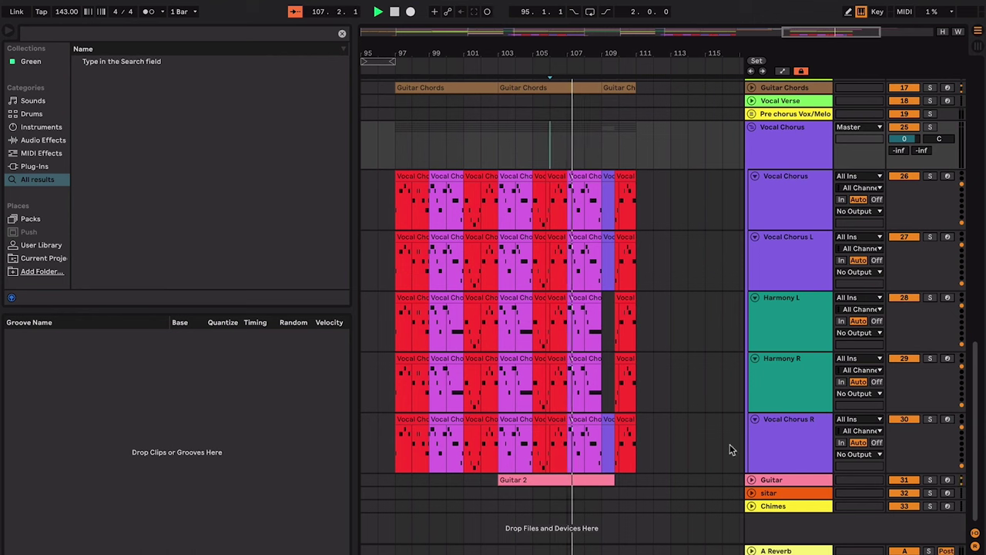
click(751, 480)
click(604, 482)
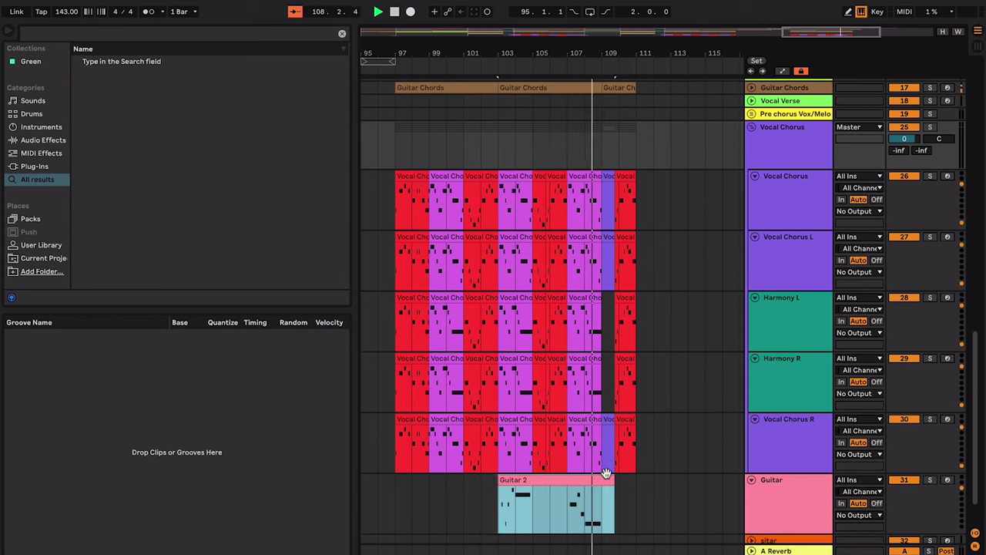
scroll(600, 378, up, 1)
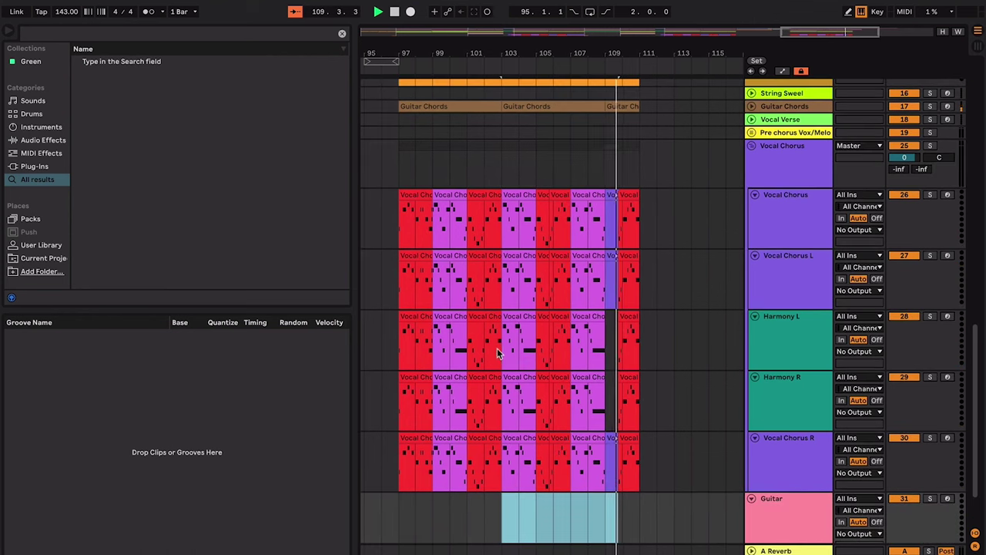
click(503, 346)
scroll(520, 314, up, 1)
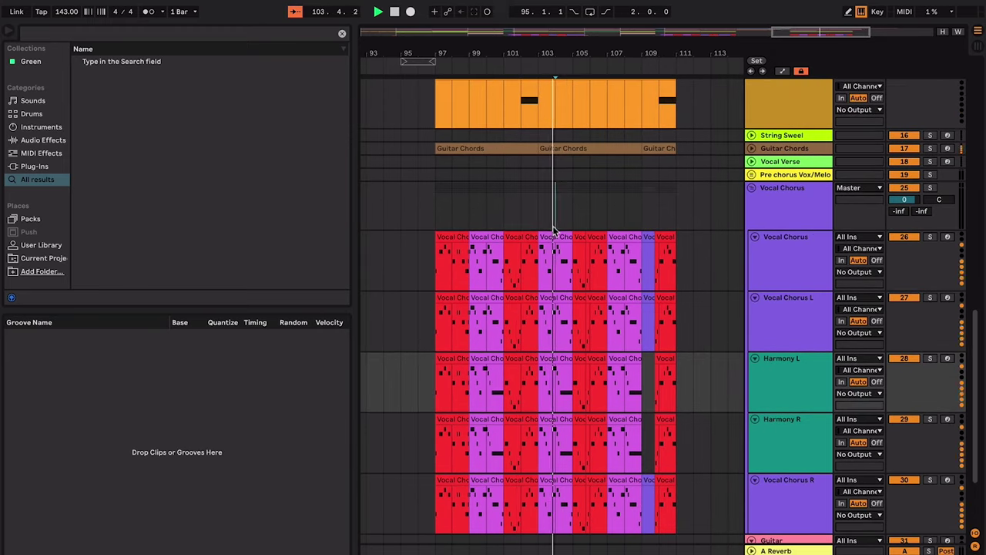
- Try pasting the two-bar clips from bar 103 at bar 109 on all five vocal tracks, and undo the paste
click(553, 234)
scroll(555, 231, up, 3)
scroll(566, 320, down, 2)
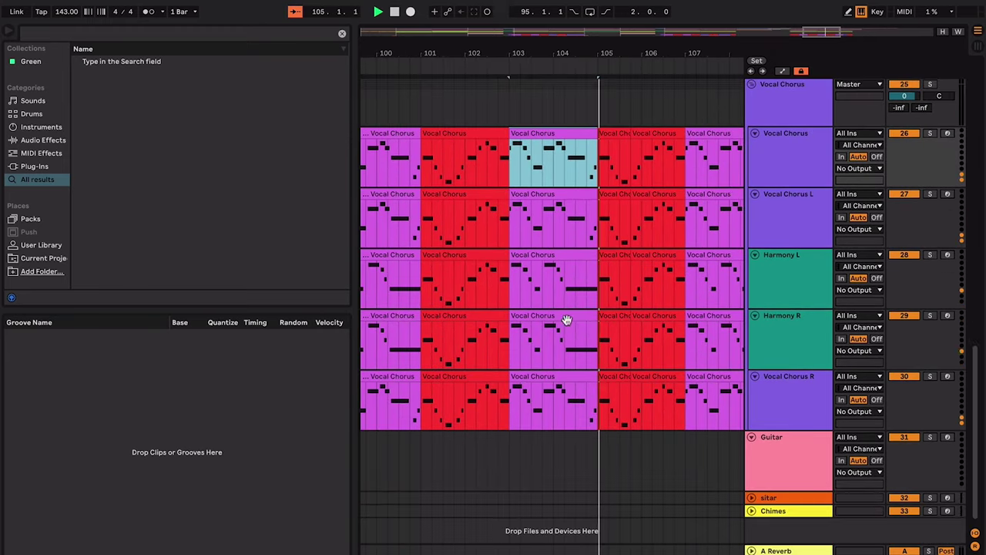
shift+click(586, 387)
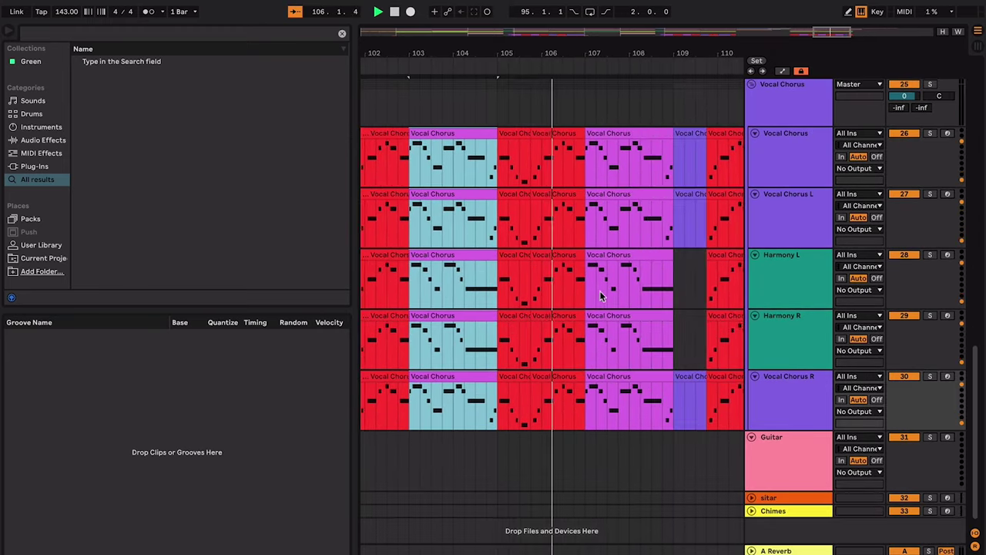
scroll(599, 297, up, 2)
scroll(601, 297, up, 1)
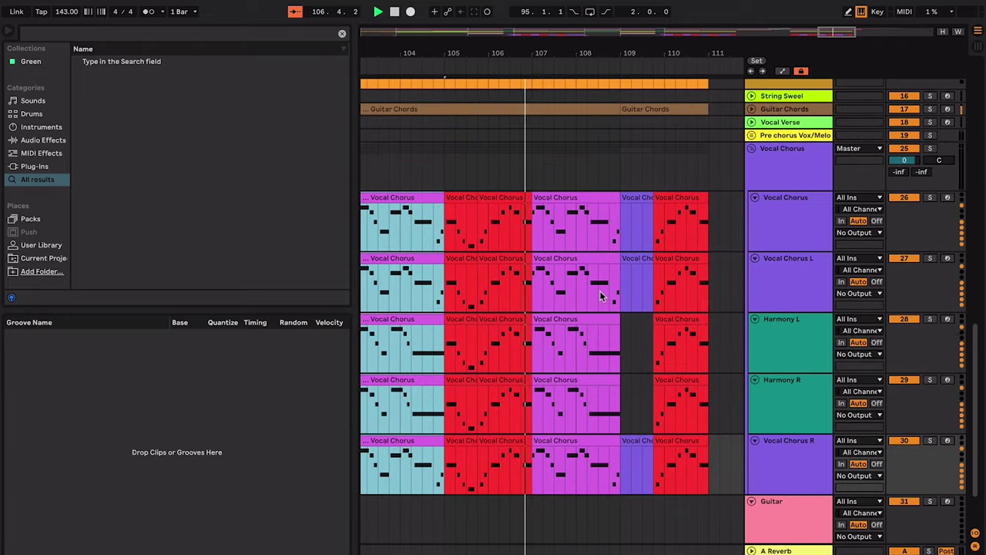
click(621, 228)
key(super+v)
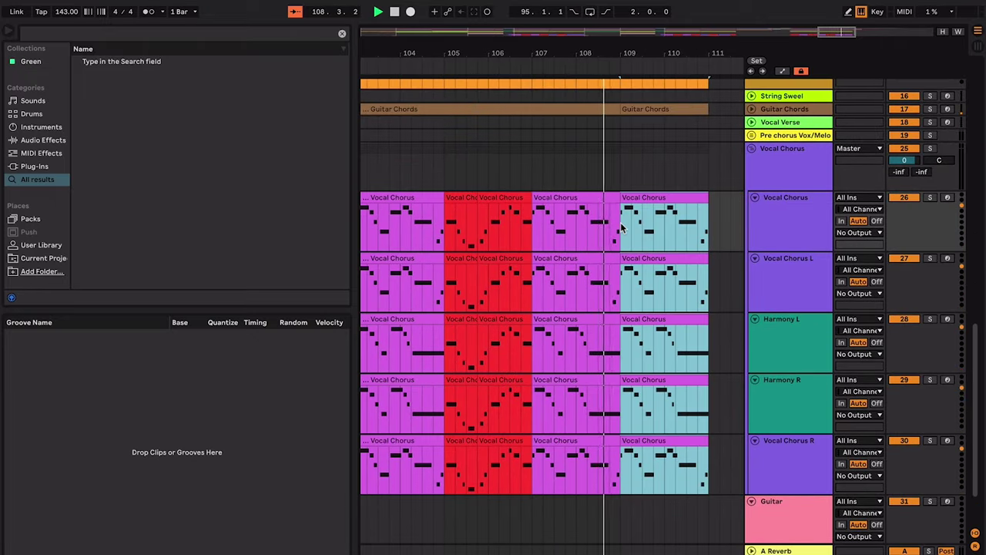
key(super+z)
- Extend the start of the last red clips back to bar 109 on all five vocal tracks and play them
click(672, 199)
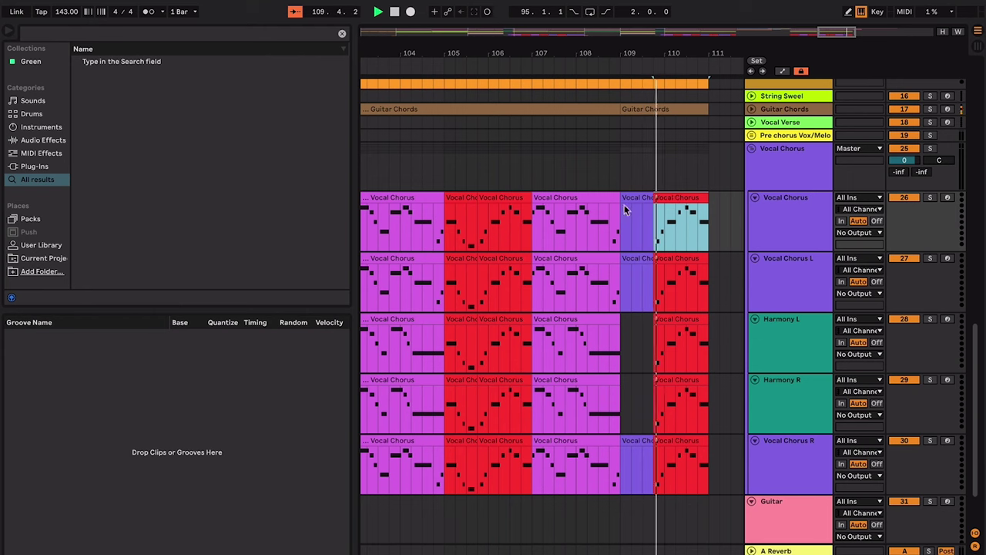
shift+click(678, 443)
drag(657, 442, 621, 442)
key(space)
key(space)
key(minus)
key(minus)
scroll(620, 440, left, 3)
scroll(620, 441, up, 8)
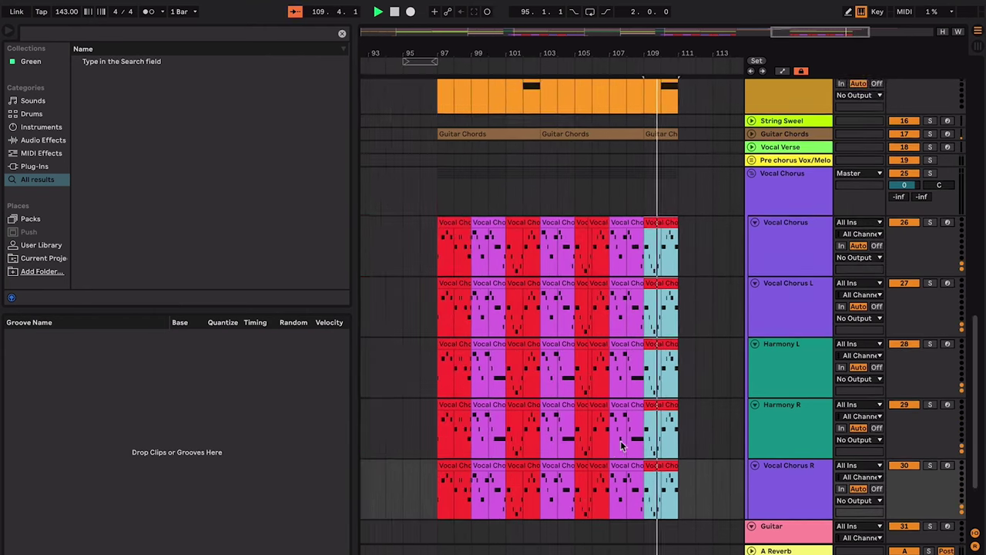
- Play the TOXIC reference audio from bar 112 to hear how the song ends
scroll(620, 441, down, 5)
scroll(621, 445, down, 8)
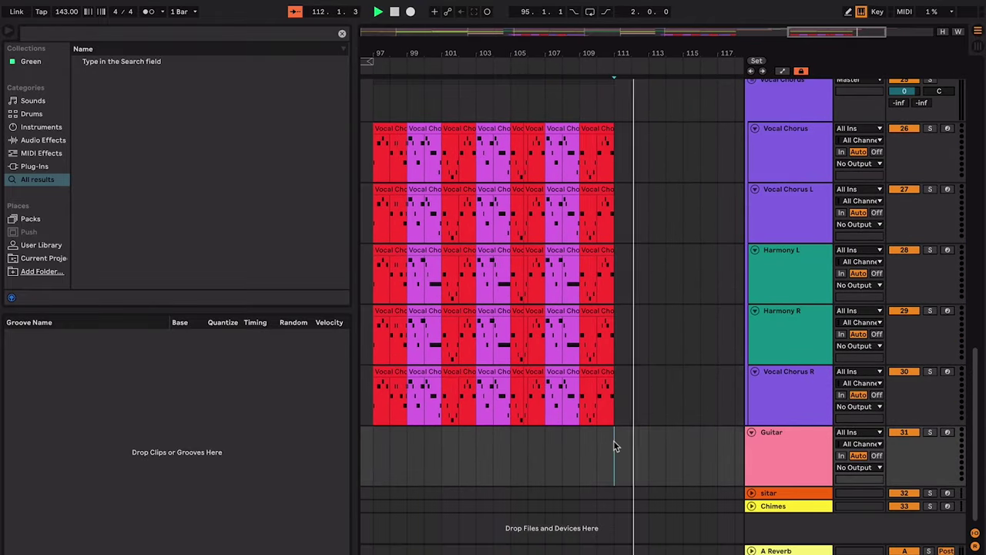
click(613, 440)
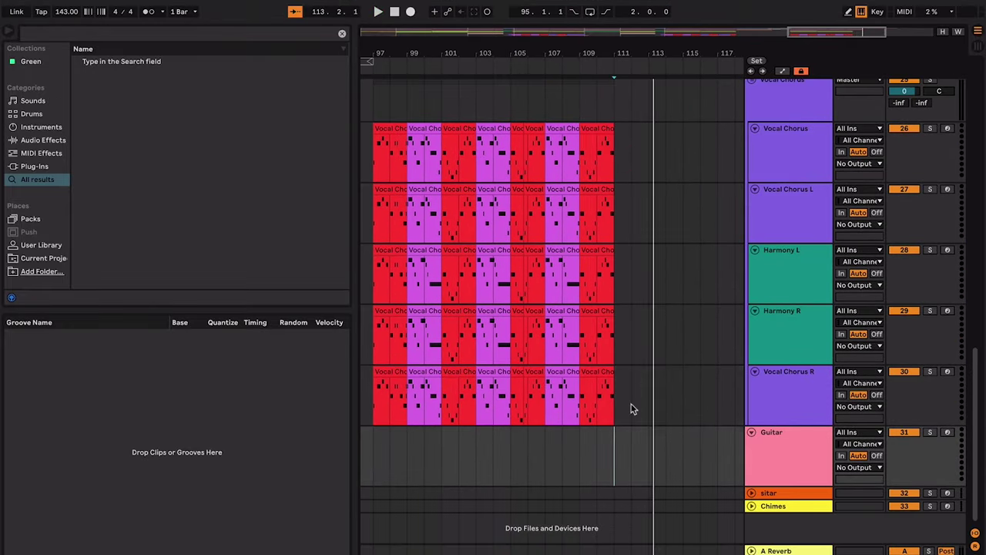
scroll(635, 339, up, 15)
click(638, 110)
click(627, 113)
key(space)
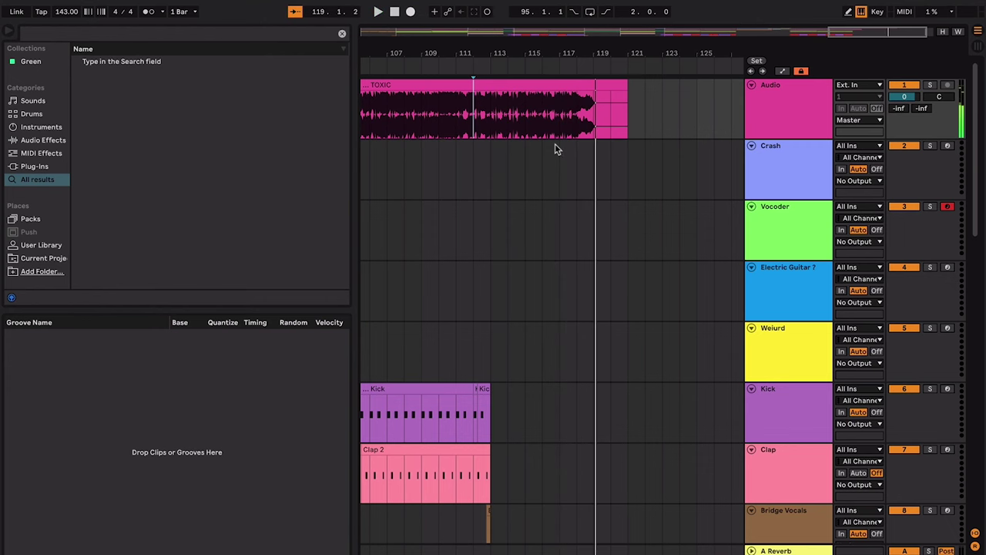
- Play the final chorus briefly from bars 99, 95 and 105 to check its opening and middle
scroll(554, 144, left, 5)
scroll(554, 143, down, 1)
click(388, 190)
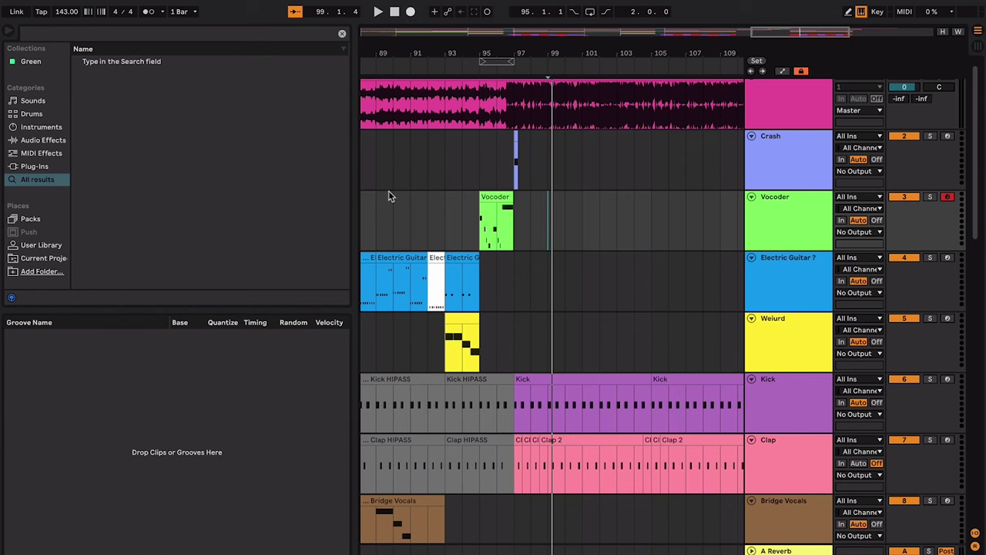
click(505, 185)
key(space)
key(space)
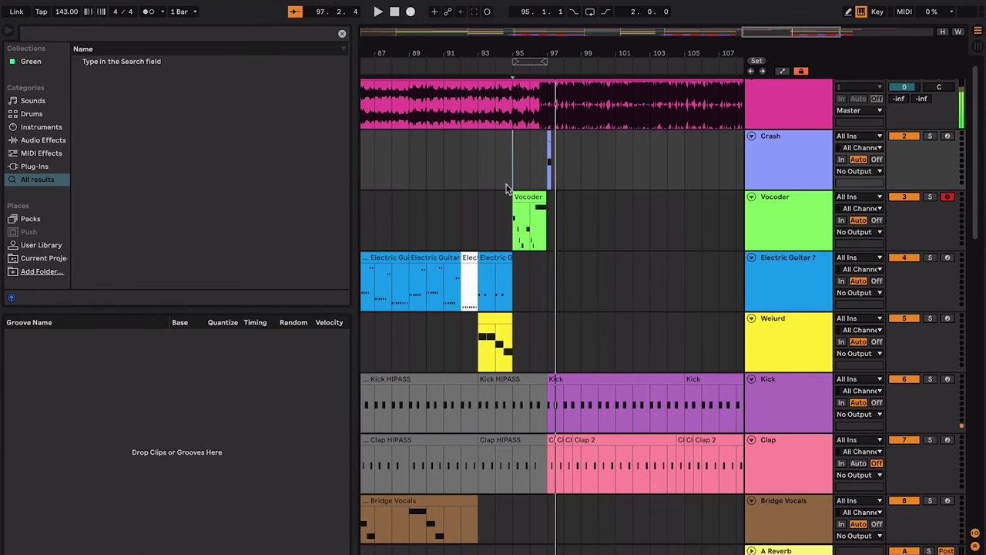
scroll(506, 188, right, 5)
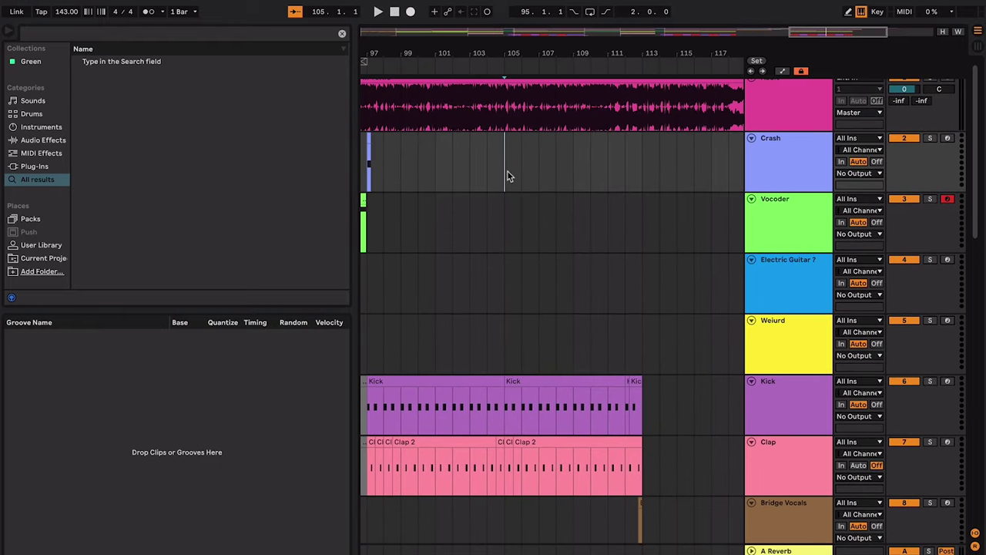
scroll(507, 170, left, 2)
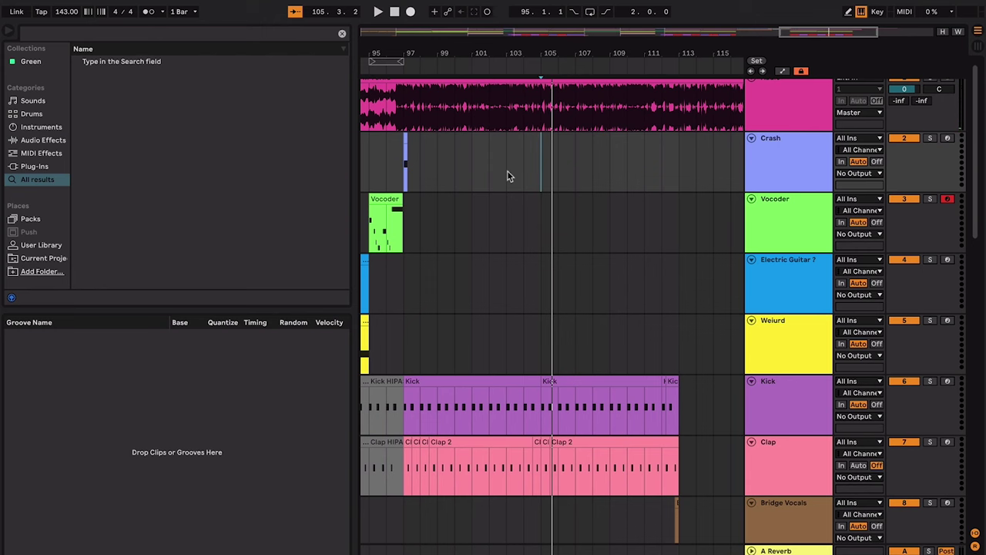
- Select the final chorus vocal clips from bar 97 to 111 and compare their layout with the Chorus 1 vocals
scroll(507, 171, down, 10)
scroll(507, 171, left, 2)
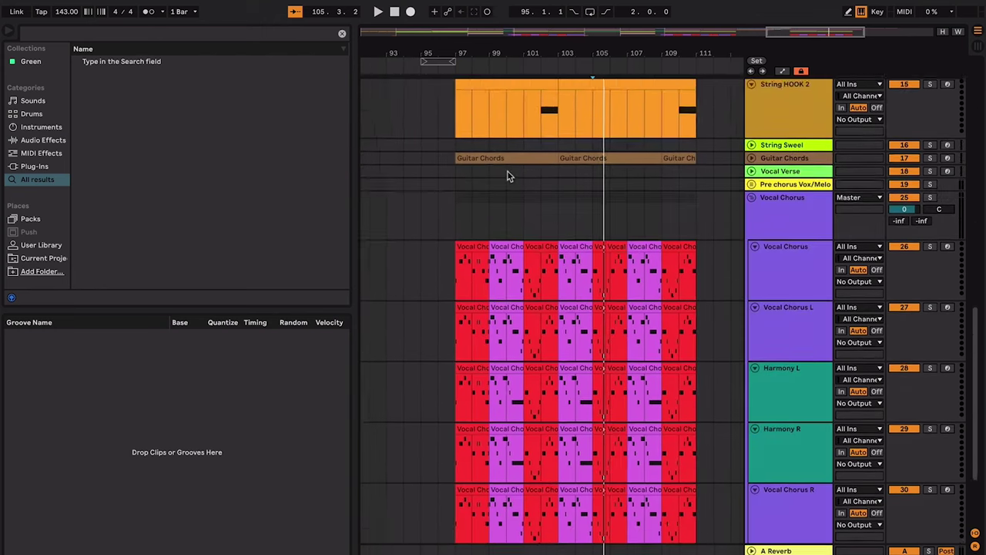
scroll(506, 175, down, 1)
drag(445, 174, 688, 468)
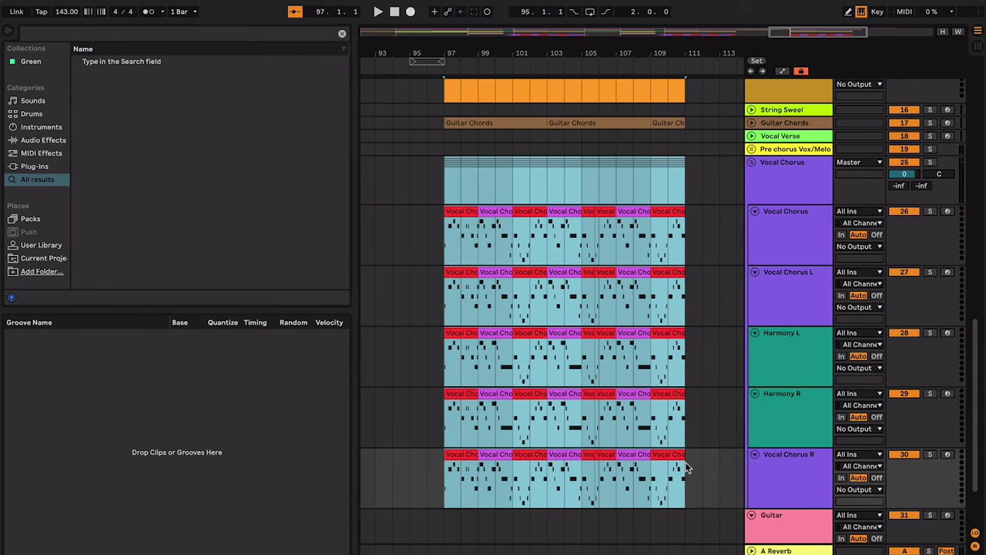
key(minus)
key(minus)
scroll(687, 466, left, 8)
scroll(595, 377, left, 1)
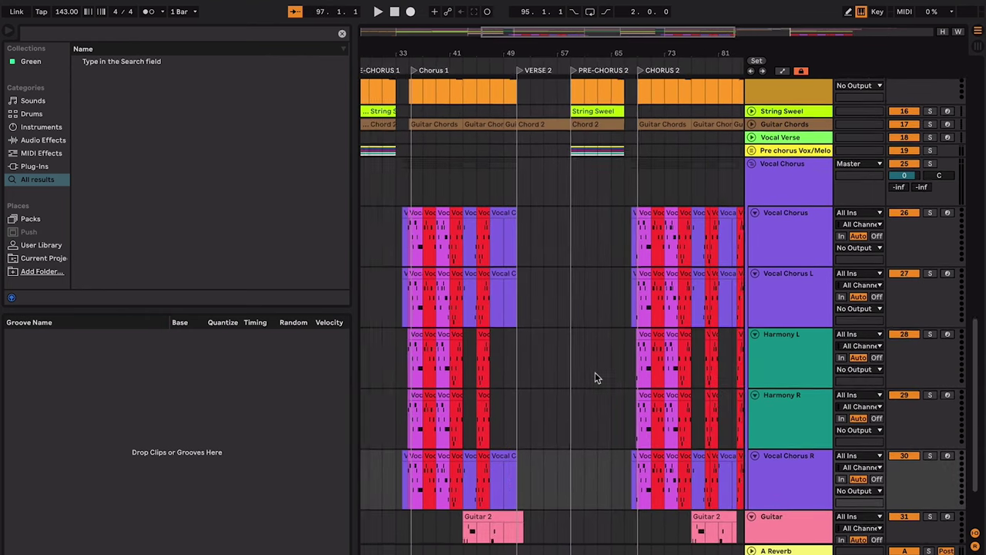
scroll(595, 378, left, 6)
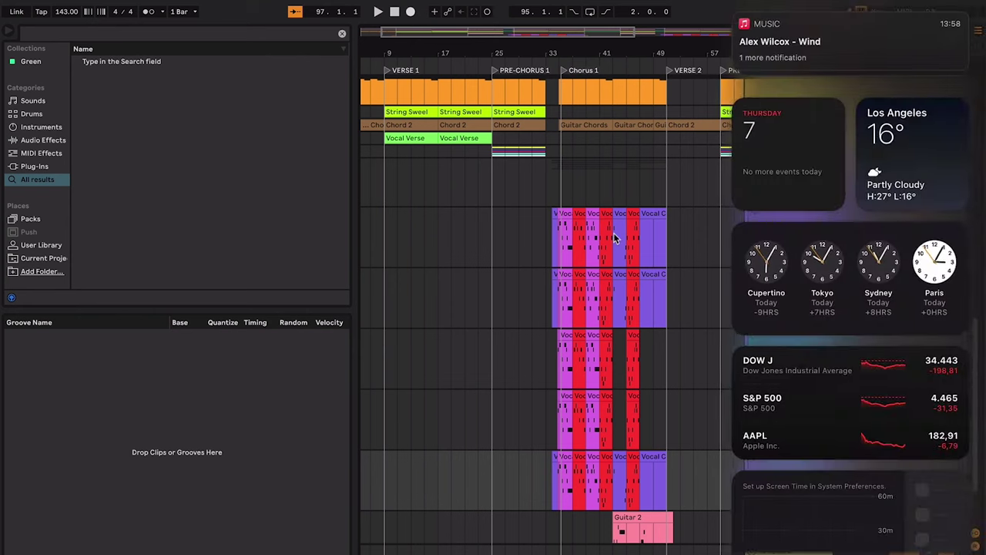
scroll(605, 362, down, 2)
scroll(606, 363, left, 1)
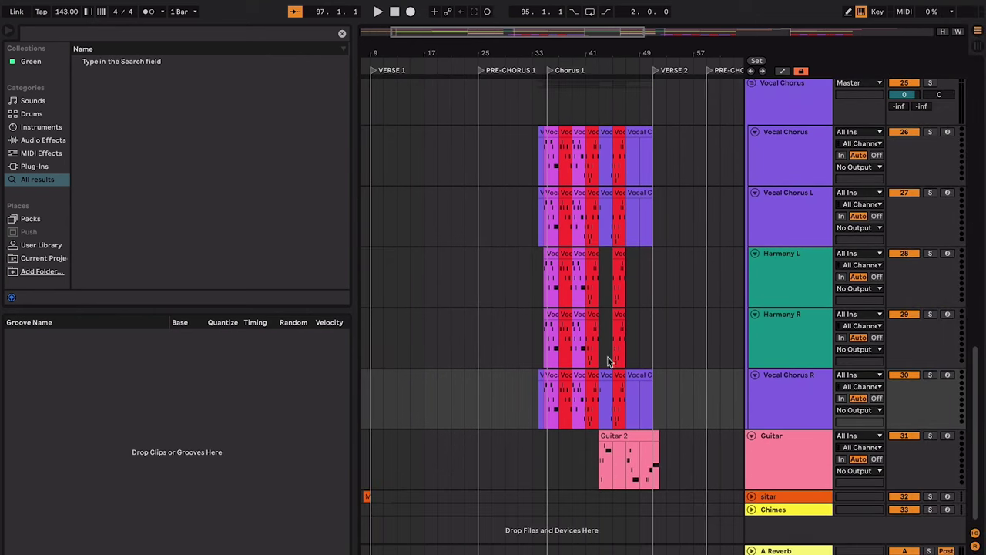
- Examine the gaps in the Harmony L and Harmony R clips in Chorus 1 from bar 43 and throughout Chorus 2
ctrl+scroll(606, 330, up, 8)
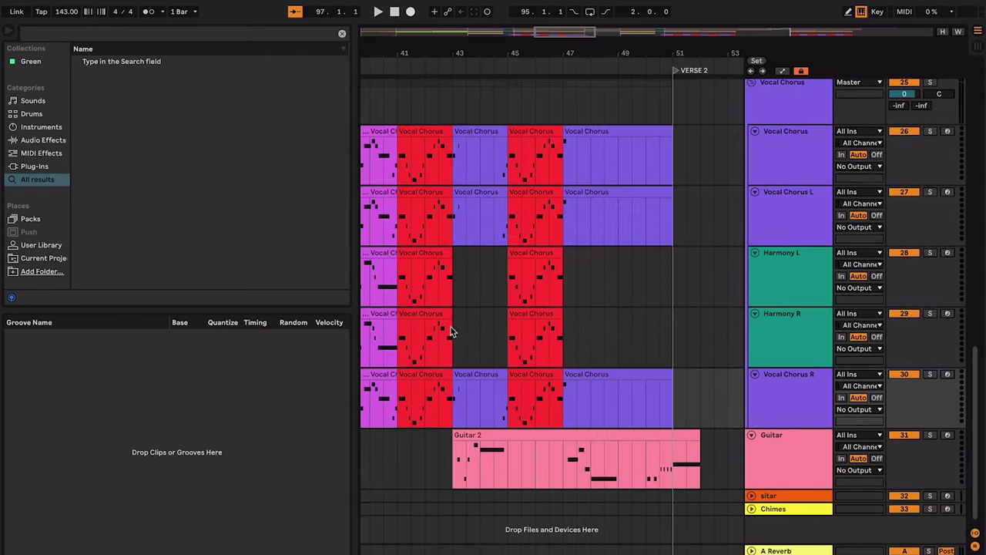
drag(451, 331, 507, 336)
scroll(507, 339, right, 8)
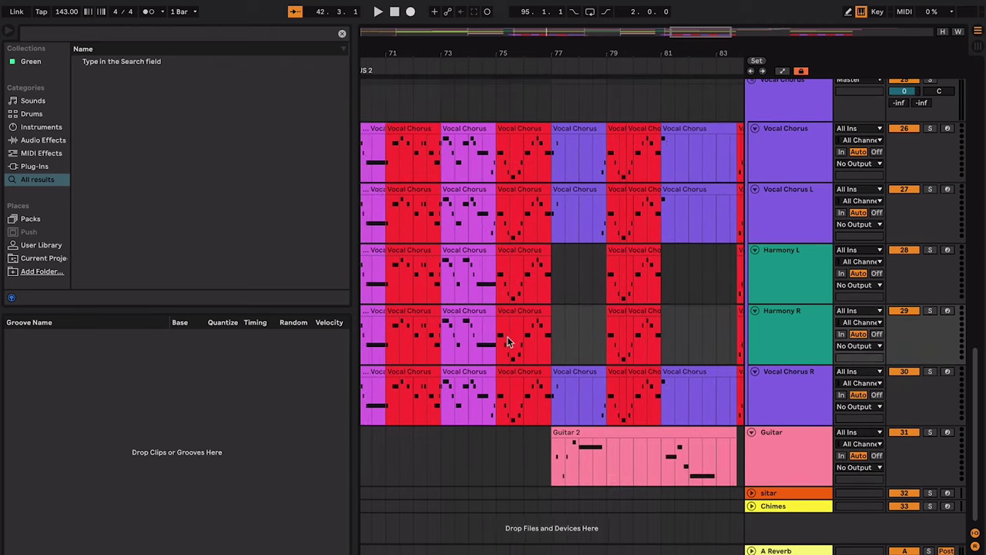
scroll(507, 342, up, 2)
ctrl+scroll(507, 342, down, 6)
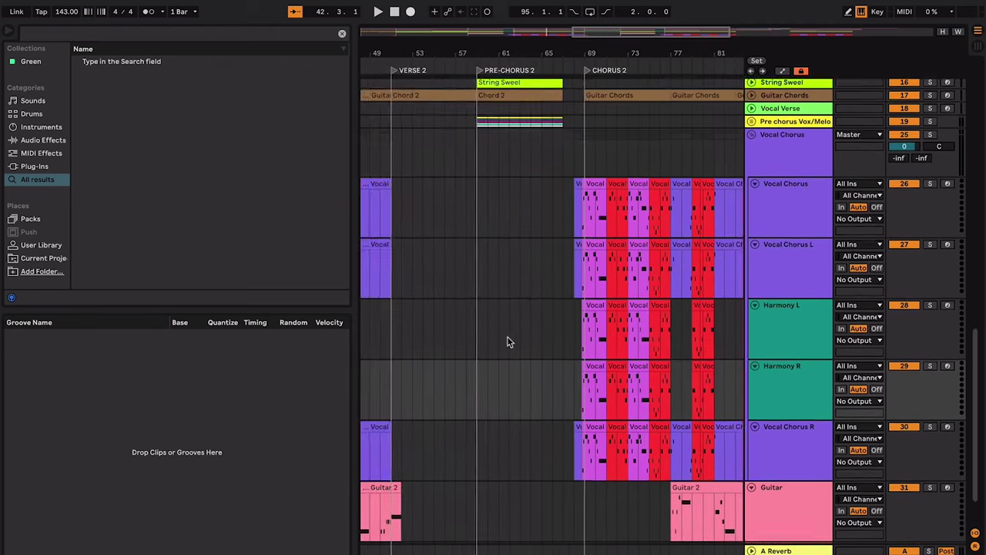
scroll(507, 337, up, 1)
scroll(507, 337, right, 6)
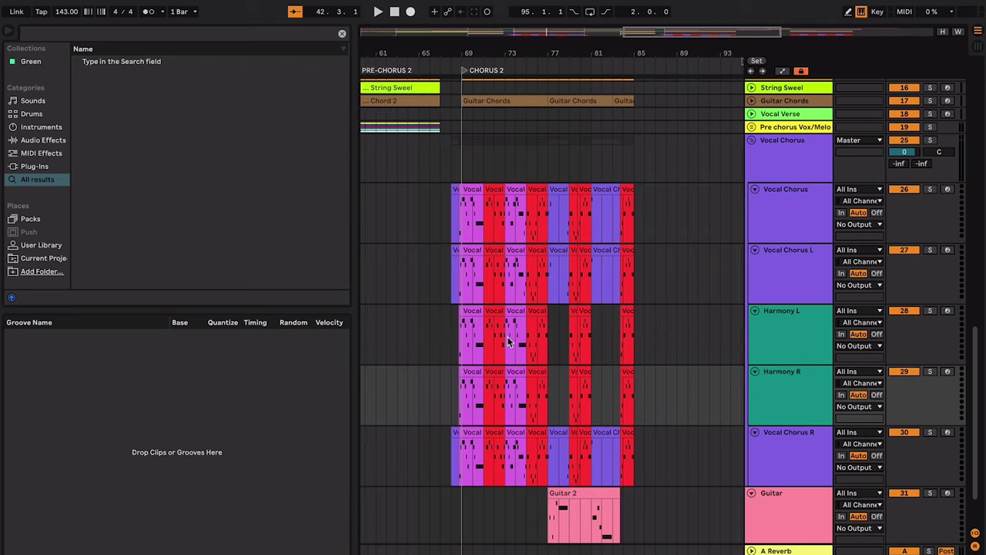
scroll(507, 336, right, 3)
scroll(507, 335, left, 3)
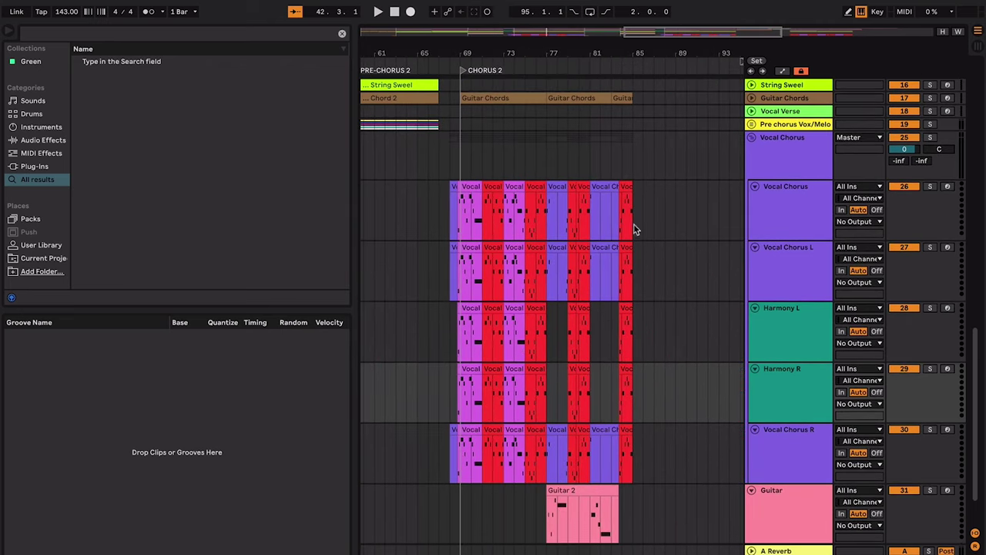
- Compare the end of Chorus 2 with the final chorus vocals, selecting the Vocal Chorus clips at bars 97 and 107
click(634, 229)
scroll(626, 264, right, 10)
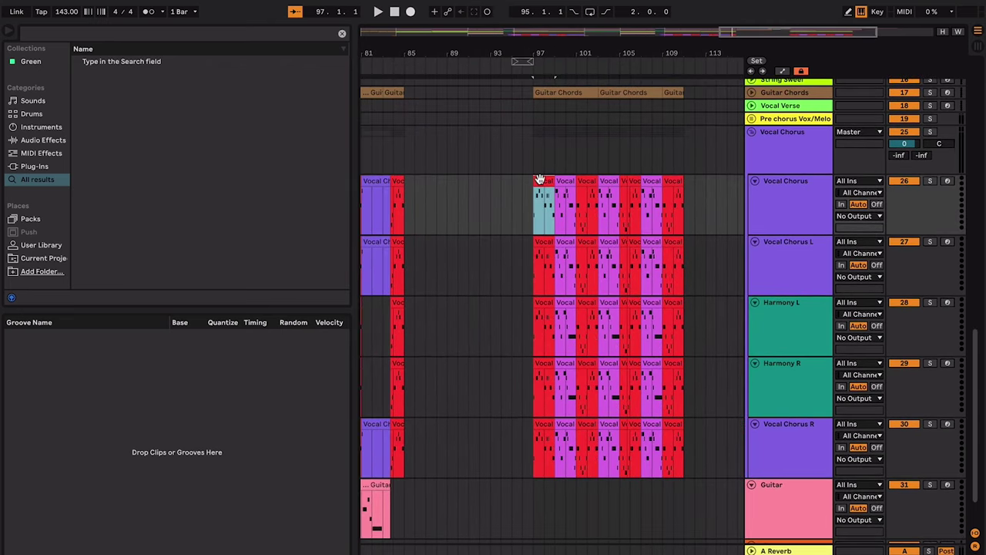
scroll(544, 184, left, 6)
scroll(543, 185, right, 3)
scroll(543, 185, up, 1)
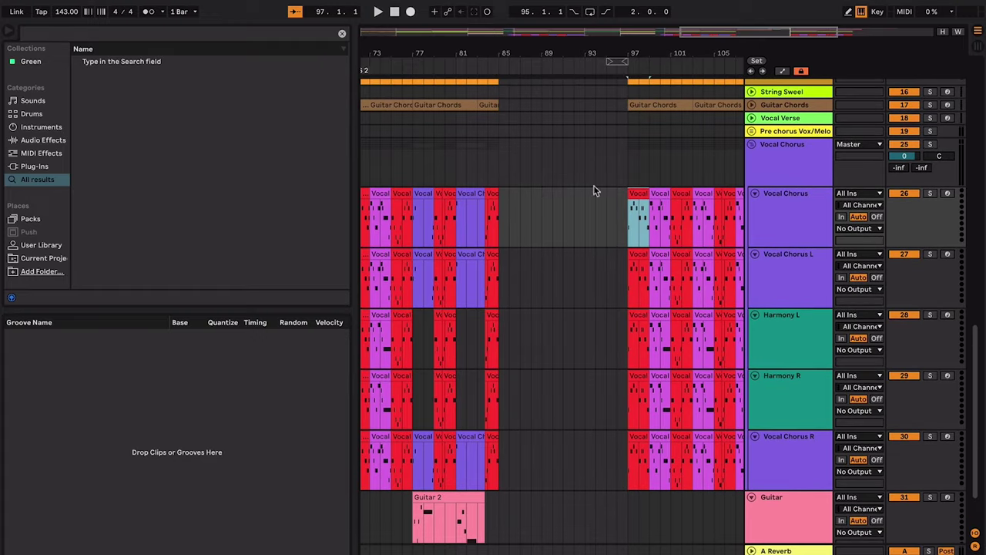
scroll(694, 197, right, 2)
scroll(693, 198, up, 1)
click(688, 202)
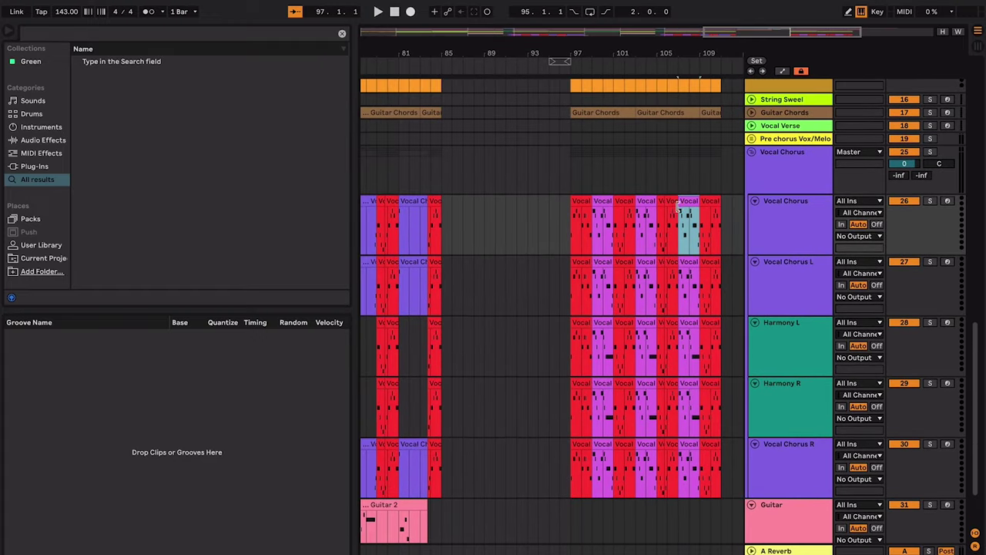
key(plus)
key(plus)
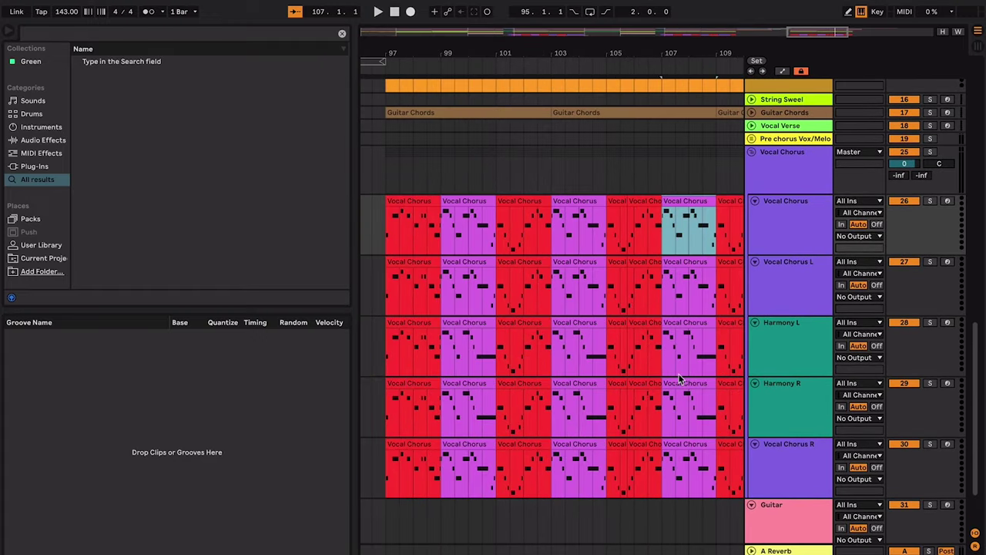
- Check the Bass clips of the final chorus and play briefly from bar 97
scroll(679, 379, down, 2)
scroll(679, 379, left, 2)
scroll(679, 379, up, 8)
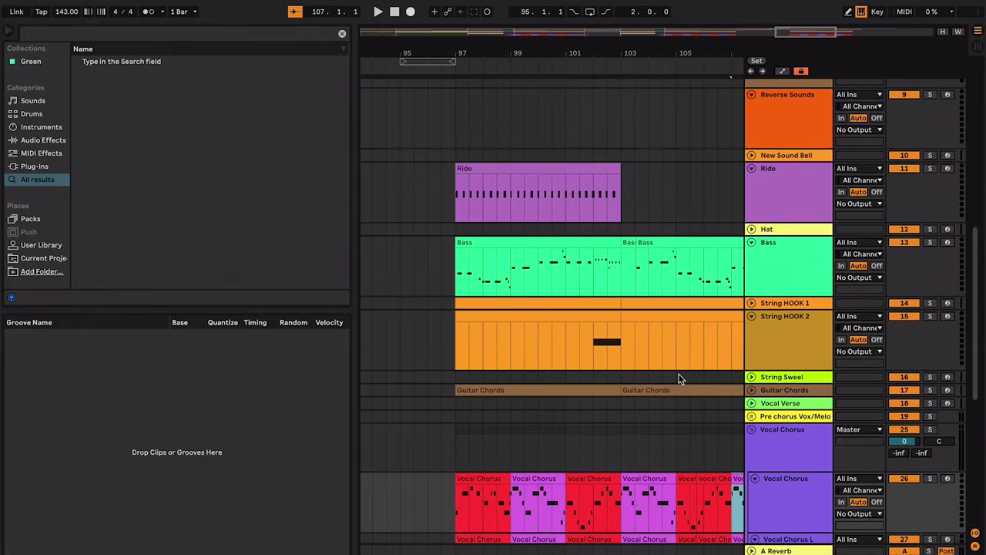
click(681, 246)
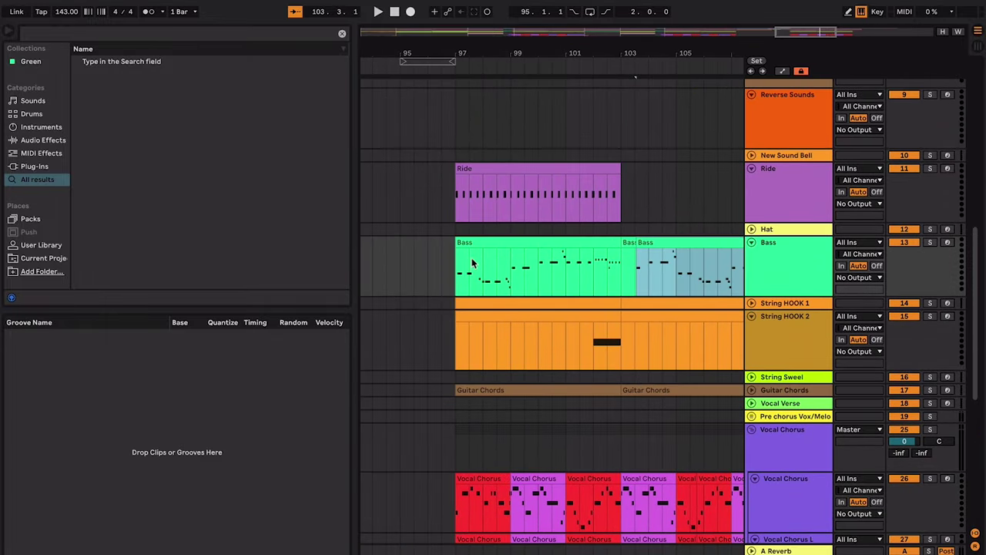
click(449, 266)
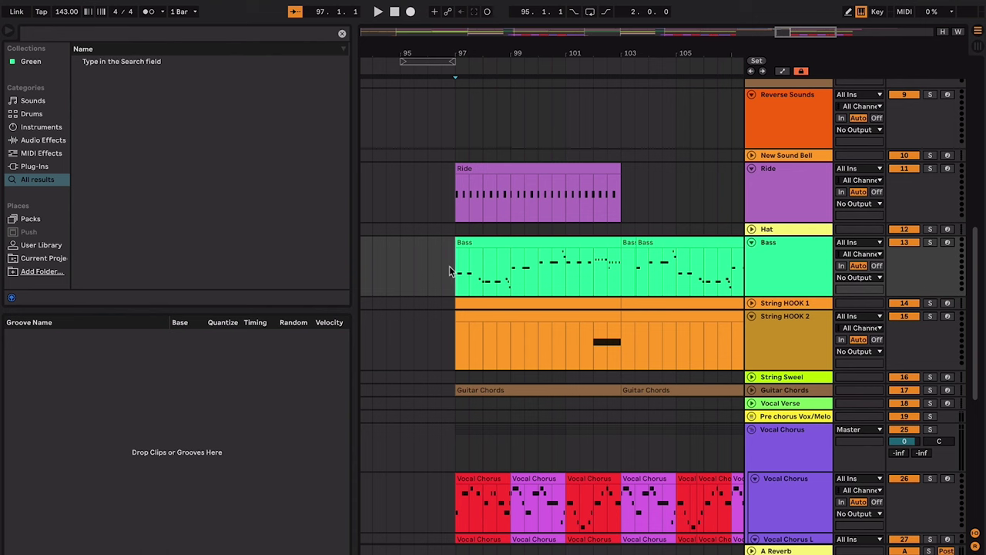
key(space)
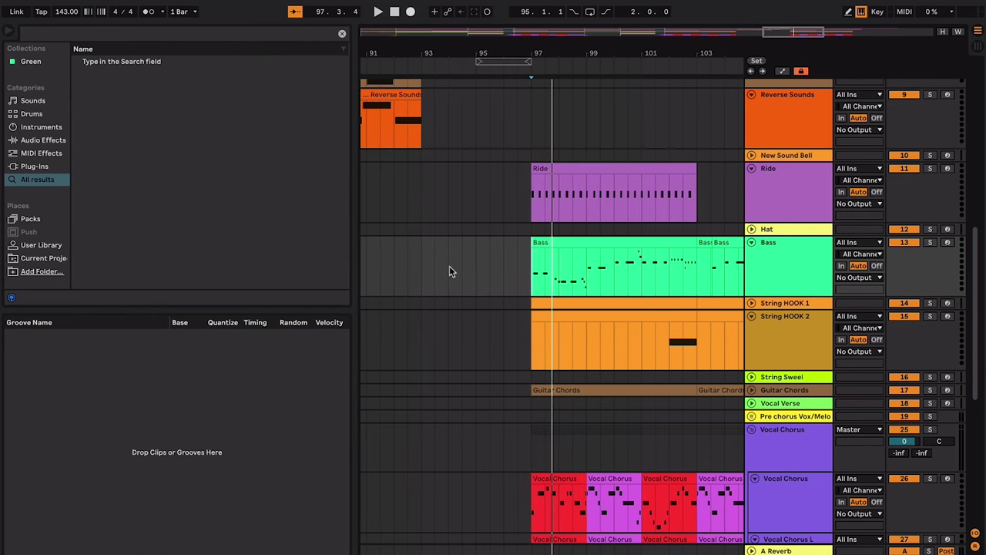
- Play Chorus 2 from bar 69 and the final chorus from bar 97 to compare their arrangements
key(minus)
key(minus)
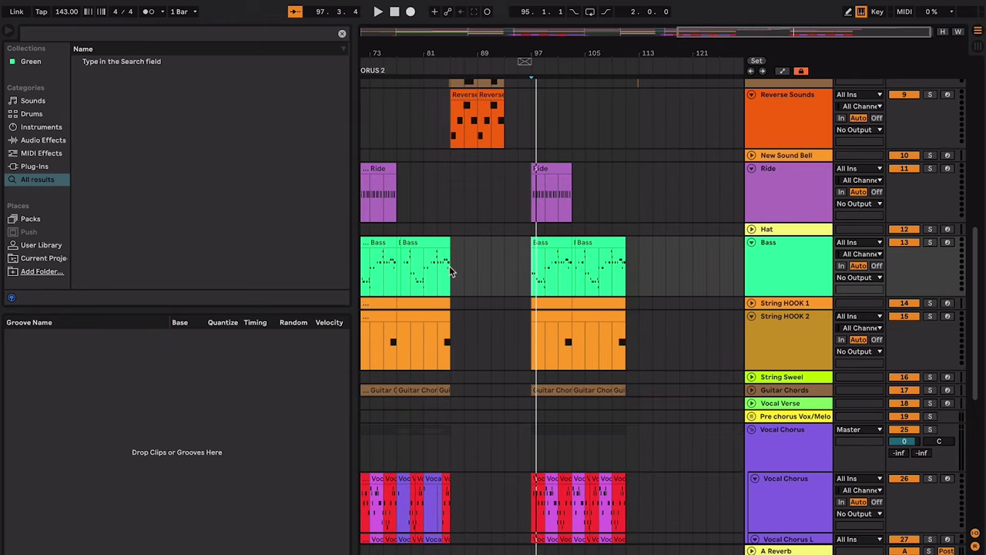
scroll(449, 266, left, 2)
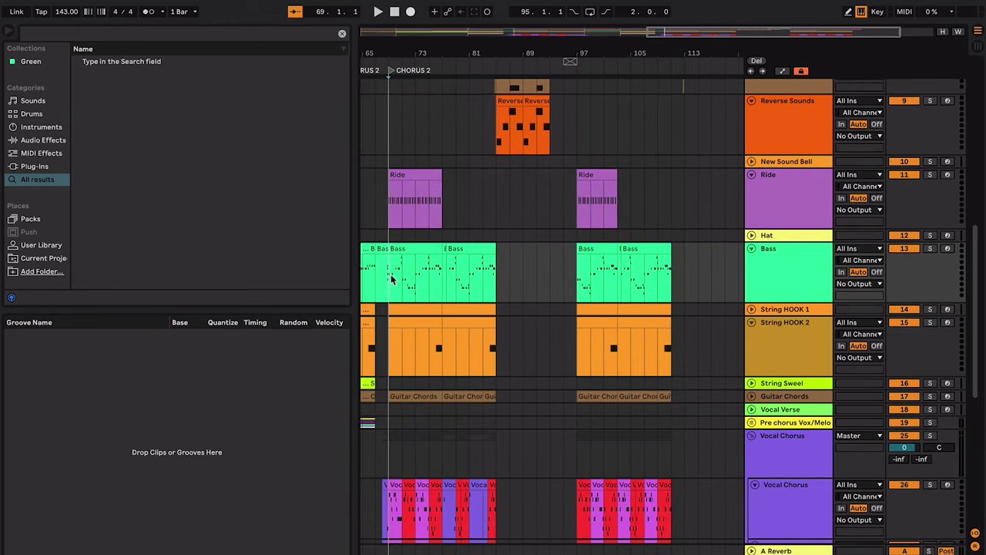
scroll(391, 279, left, 4)
key(space)
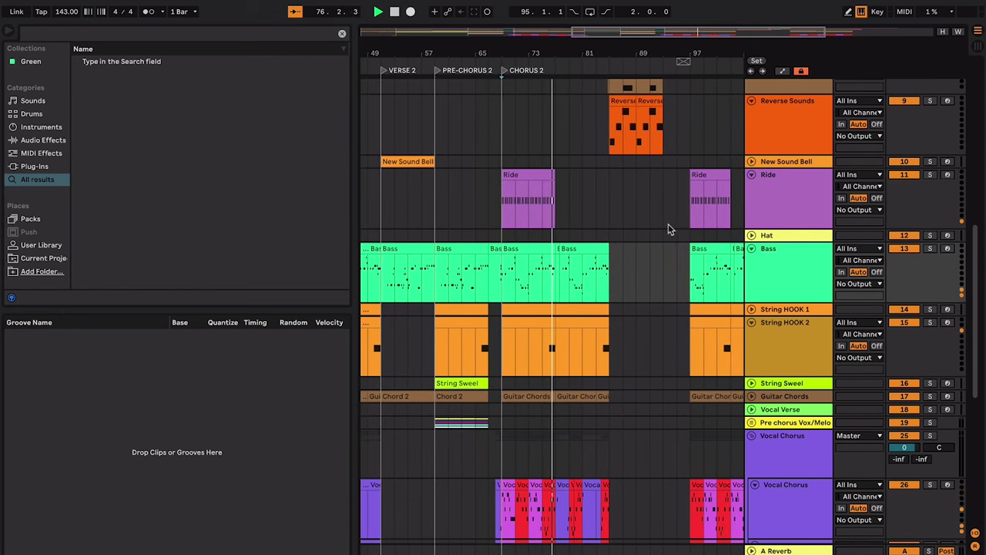
drag(665, 224, 611, 225)
key(space)
scroll(607, 249, right, 2)
click(639, 256)
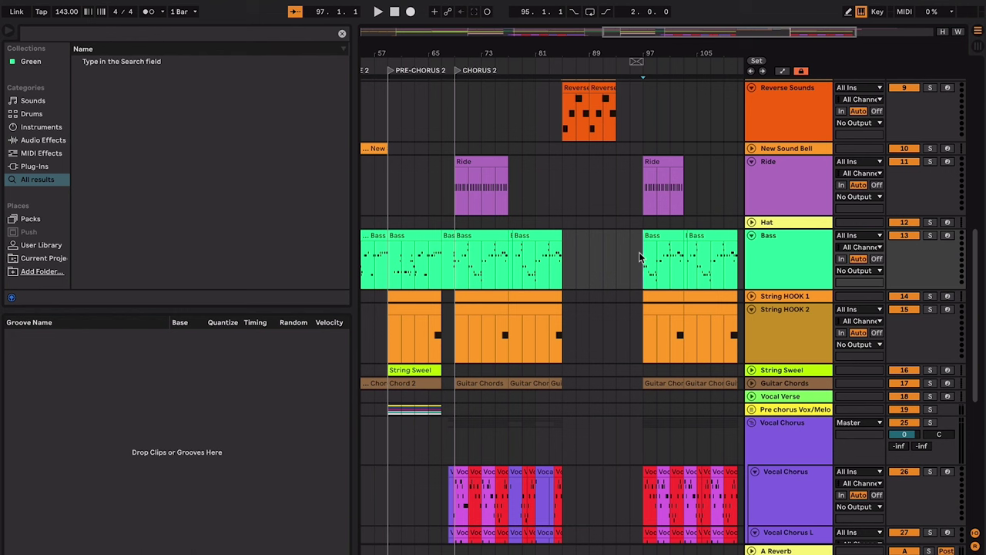
key(space)
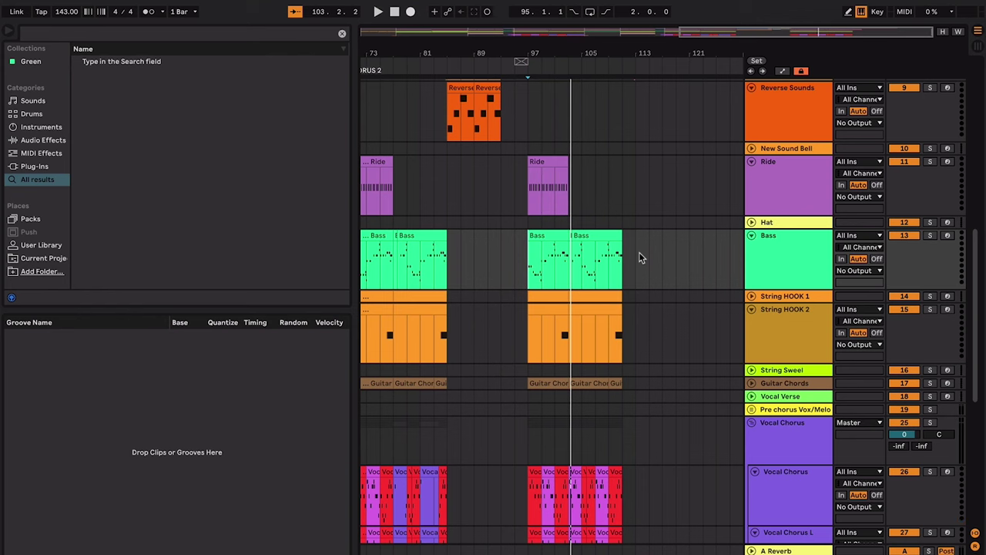
- Examine where the vocal, bass, string, kick and clap clips end between bars 109 and 113 against the reference audio
scroll(638, 257, down, 2)
scroll(638, 257, up, 8)
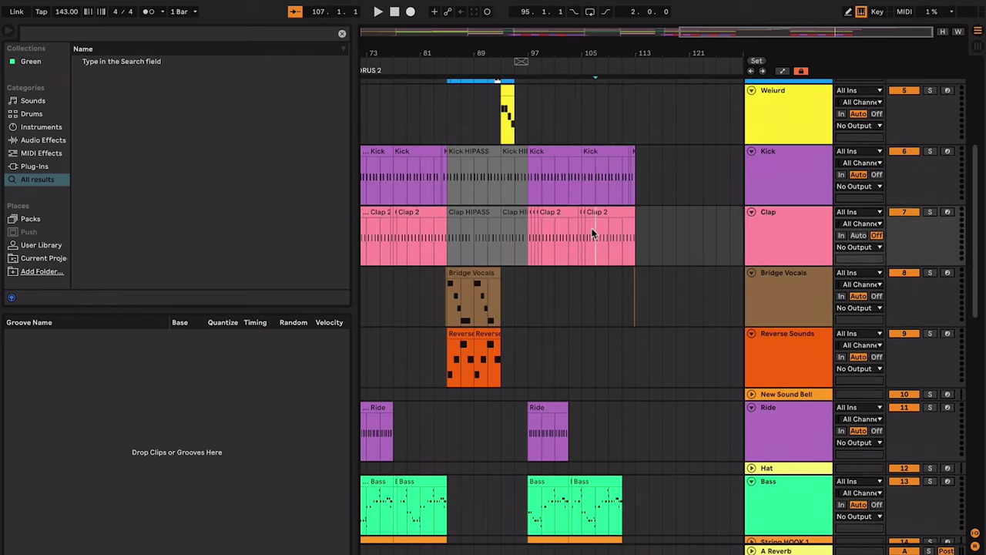
scroll(591, 227, up, 1)
scroll(592, 234, up, 3)
scroll(592, 234, down, 15)
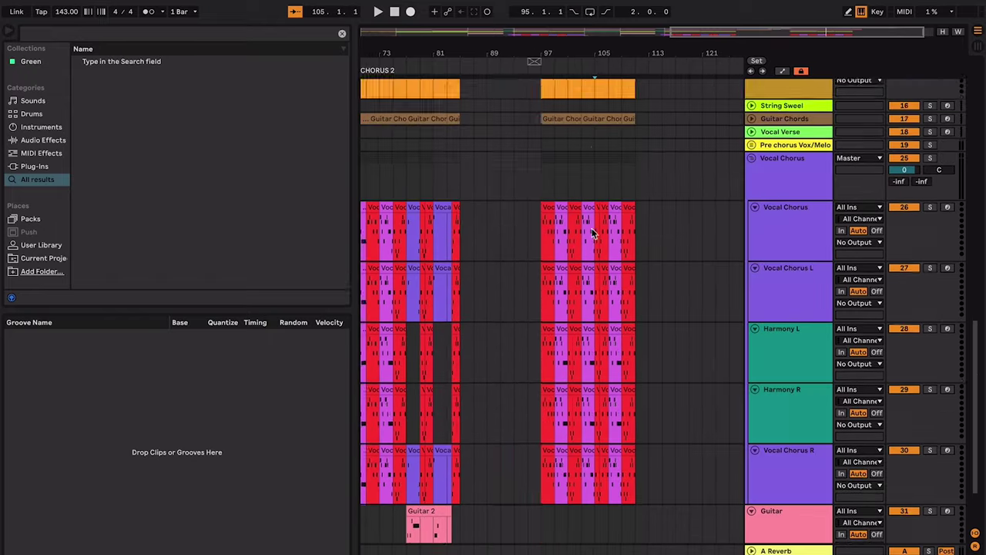
click(623, 161)
scroll(626, 163, up, 2)
scroll(626, 164, up, 2)
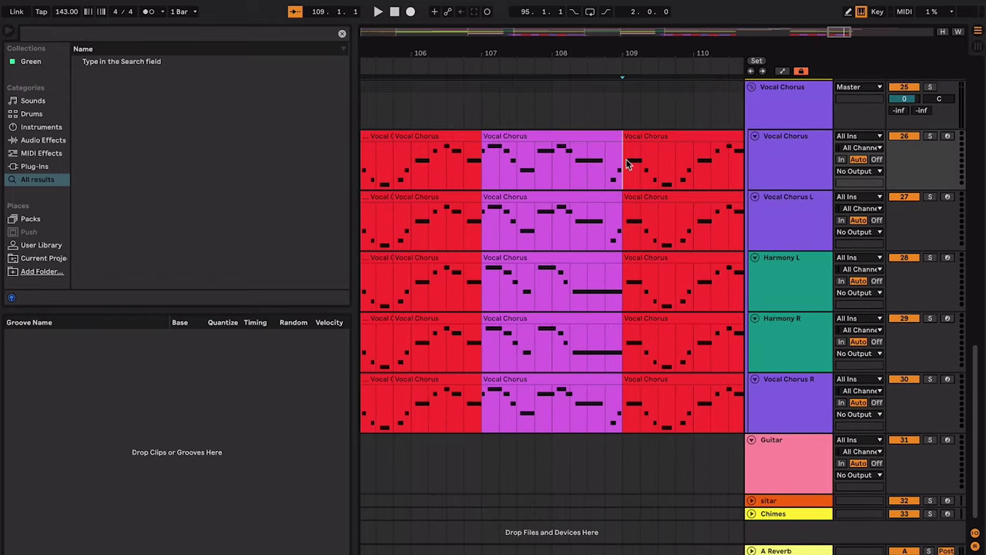
scroll(612, 163, up, 6)
scroll(529, 170, up, 10)
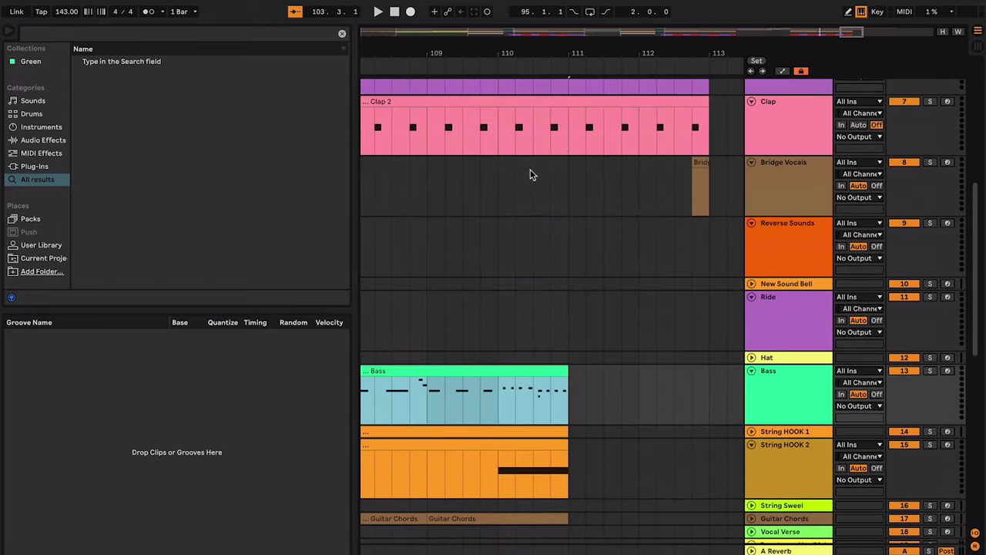
scroll(554, 169, down, 2)
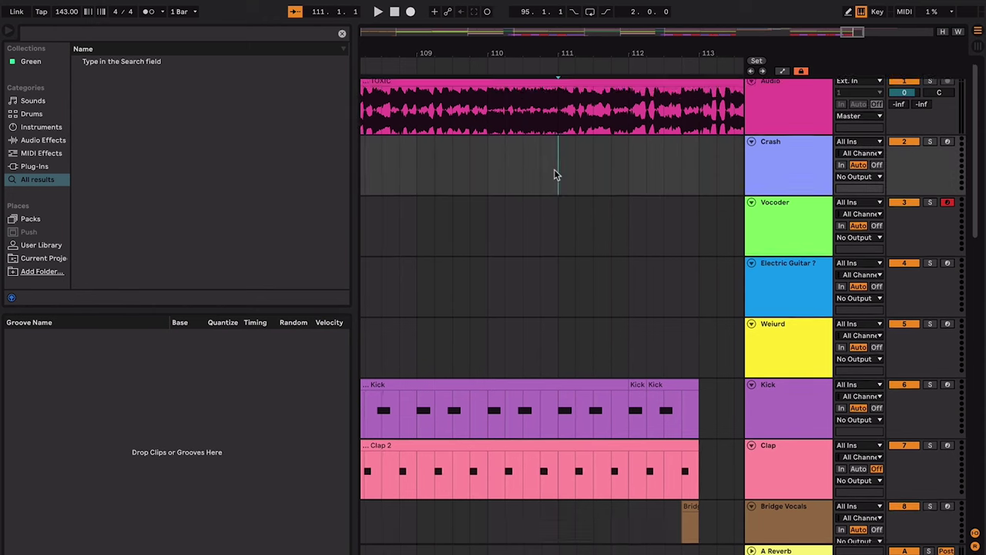
- Play the final chorus from bar 111 and examine how far its tracks extend compared with the end of the reference audio
scroll(554, 169, right, 1)
scroll(554, 169, up, 2)
key(space)
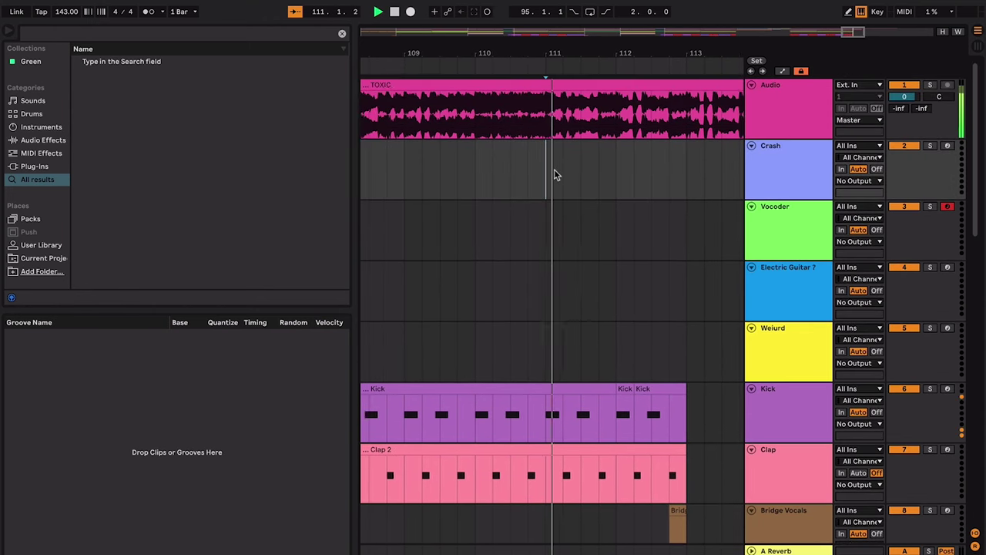
key(space)
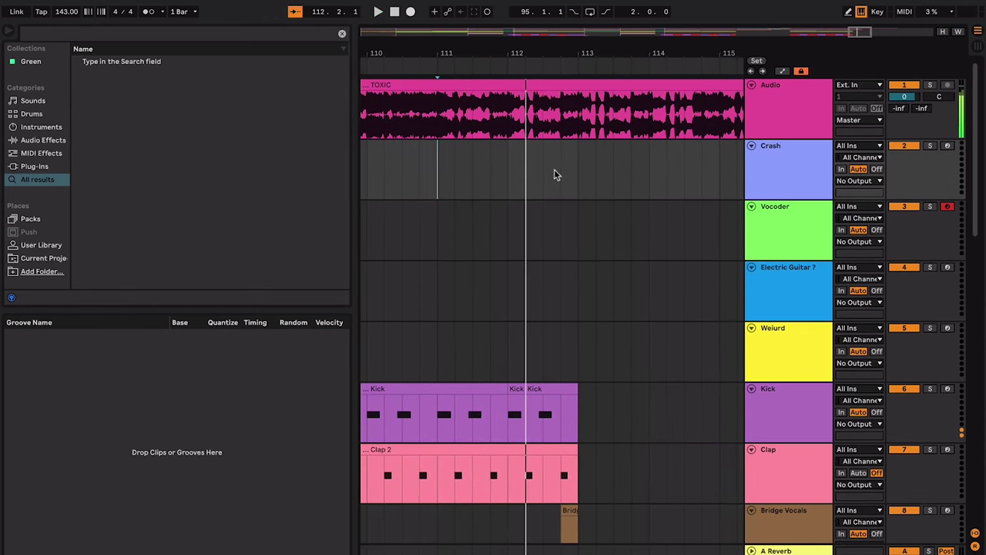
scroll(554, 171, down, 15)
scroll(520, 327, up, 15)
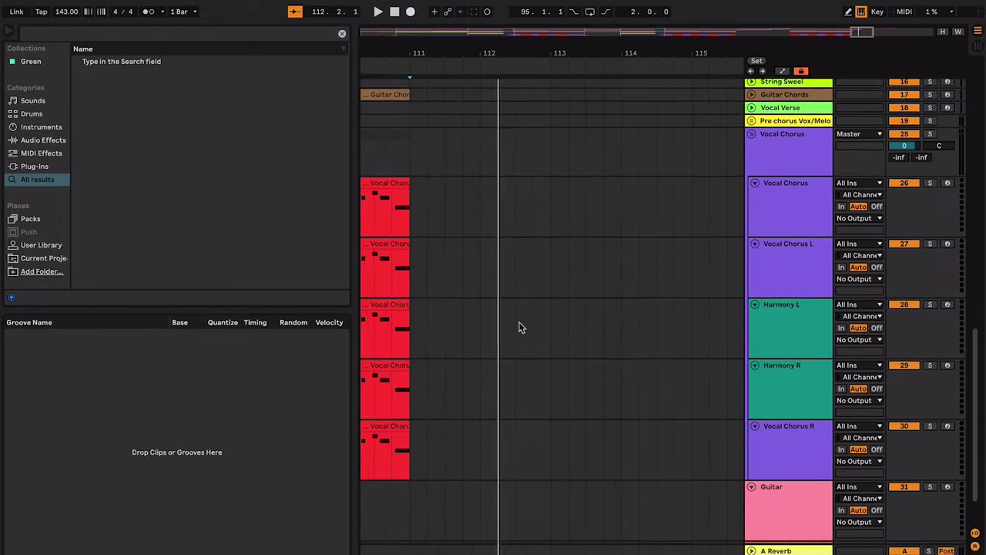
scroll(520, 327, right, 5)
scroll(520, 327, down, 5)
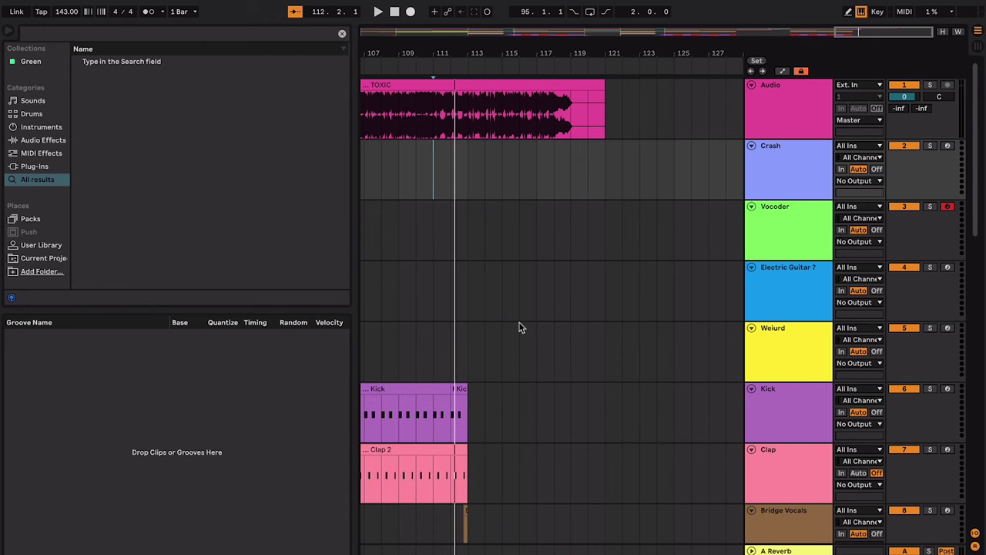
scroll(520, 327, down, 5)
scroll(530, 289, left, 2)
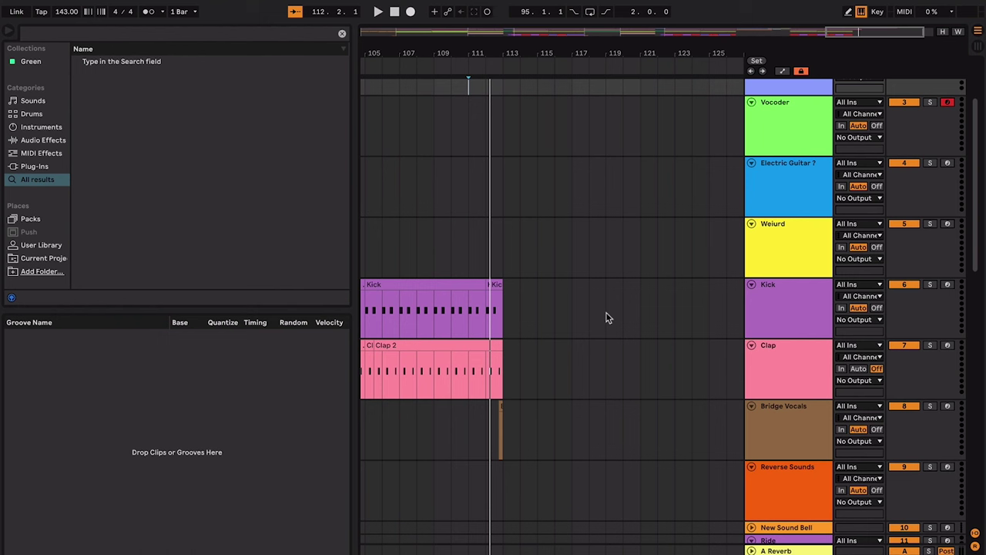
- Collapse all tracks so the whole arrangement fits in view, and place the insert marker at bar 113
scroll(606, 318, down, 10)
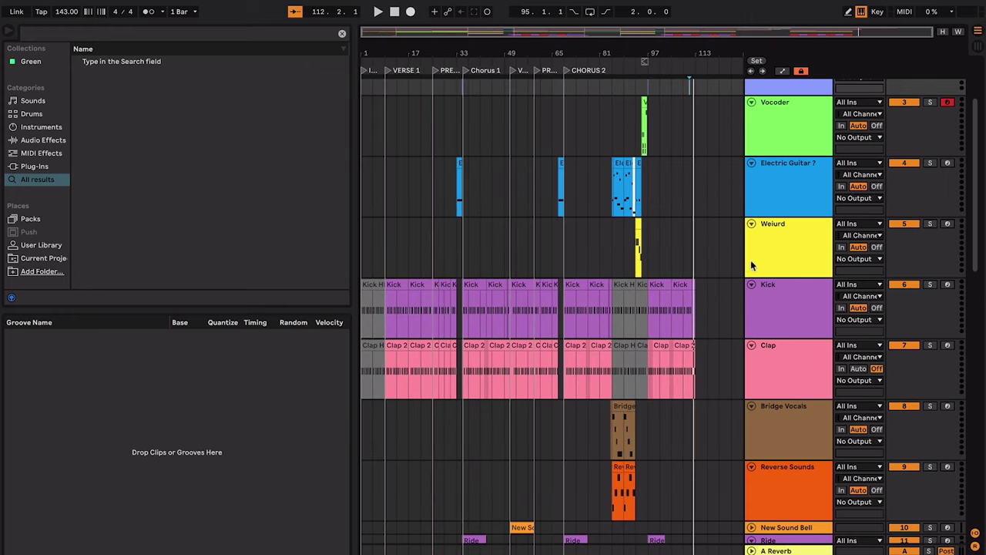
click(781, 240)
key(ctrl+a)
click(752, 223)
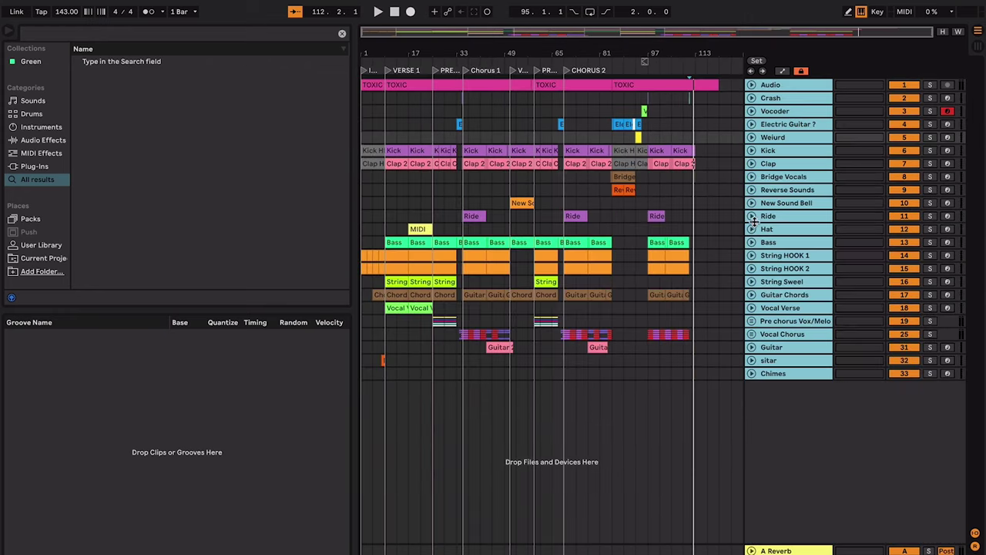
click(692, 142)
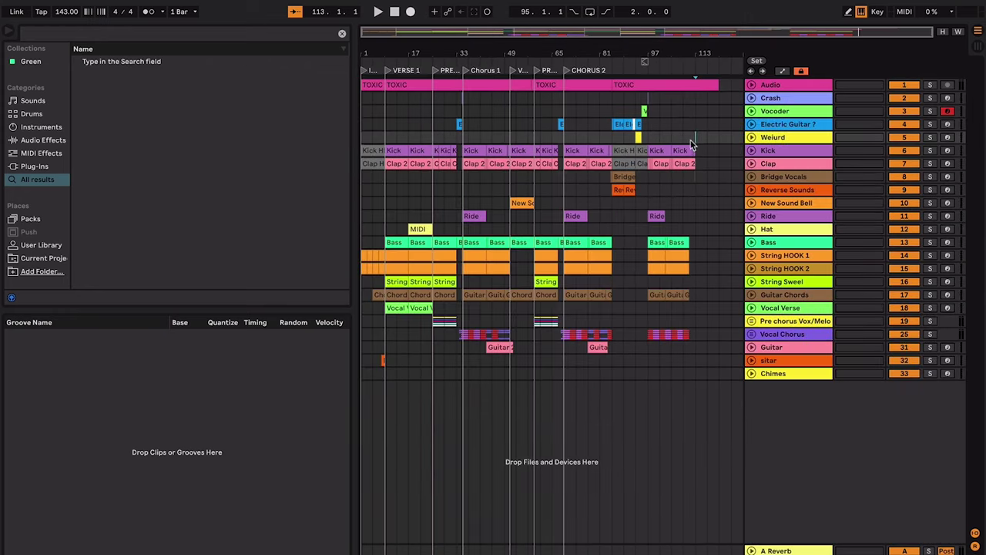
- Add a locator named Bridge at the start of the bridge near bar 85
right_click(616, 70)
click(628, 103)
text(Bridge)
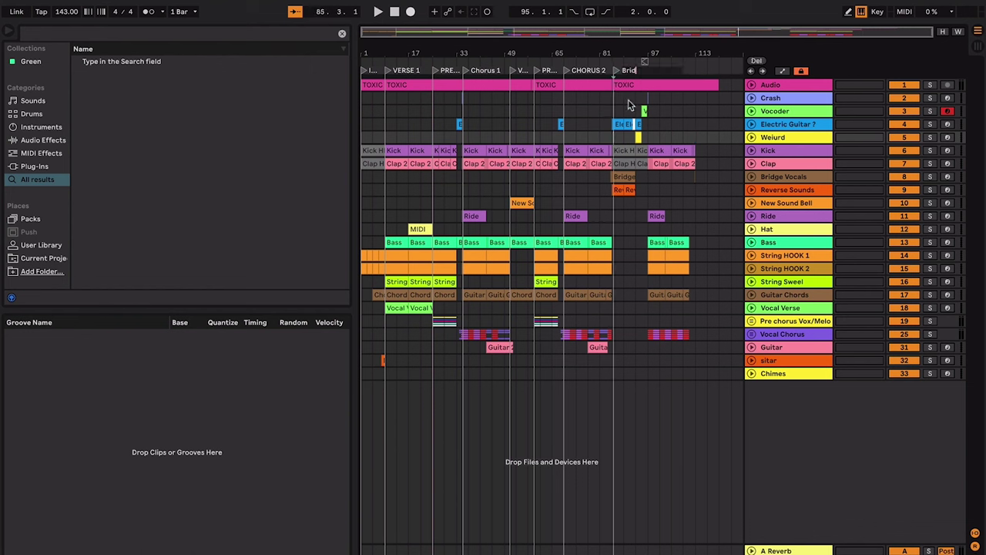
key(Return)
- Add a locator named CHORUS 3 at bar 97, where the final chorus begins
right_click(654, 70)
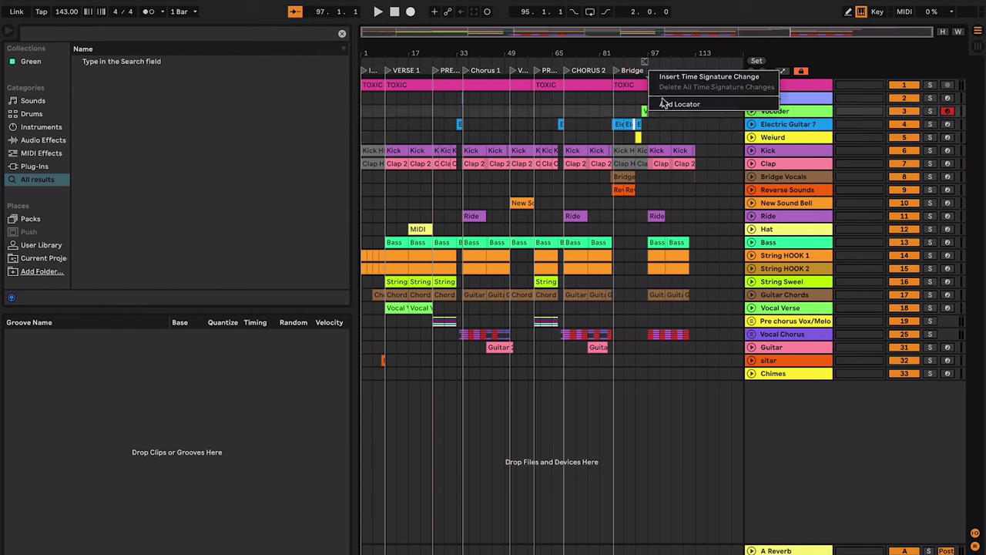
click(663, 101)
text(Chorus 2)
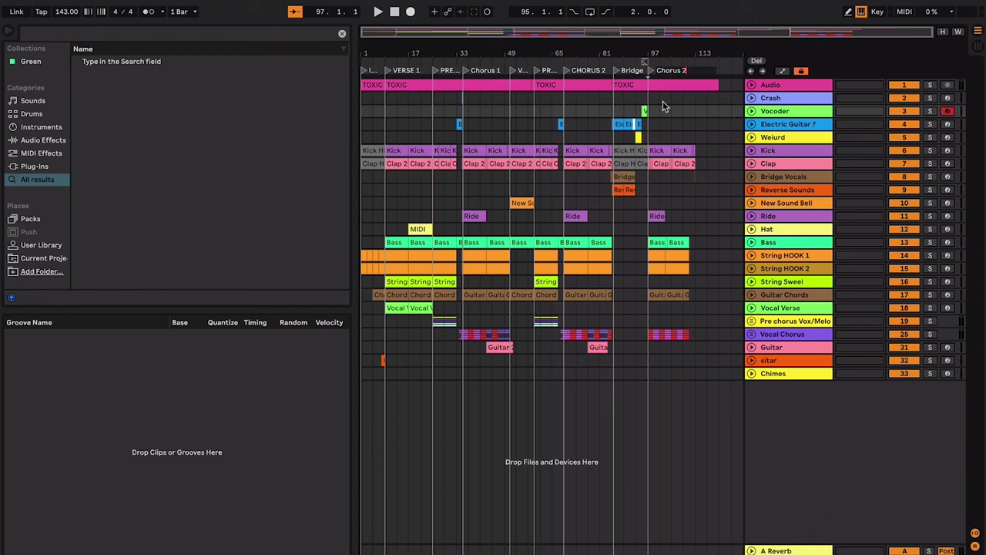
key(ctrl+a)
text(CHIRORUS 3)
key(Return)
- Review the full arrangement section by section, from the intro through the verses, choruses and bridge to Chorus 3
click(644, 108)
key(plus)
key(plus)
scroll(401, 119, left, 6)
scroll(534, 99, right, 10)
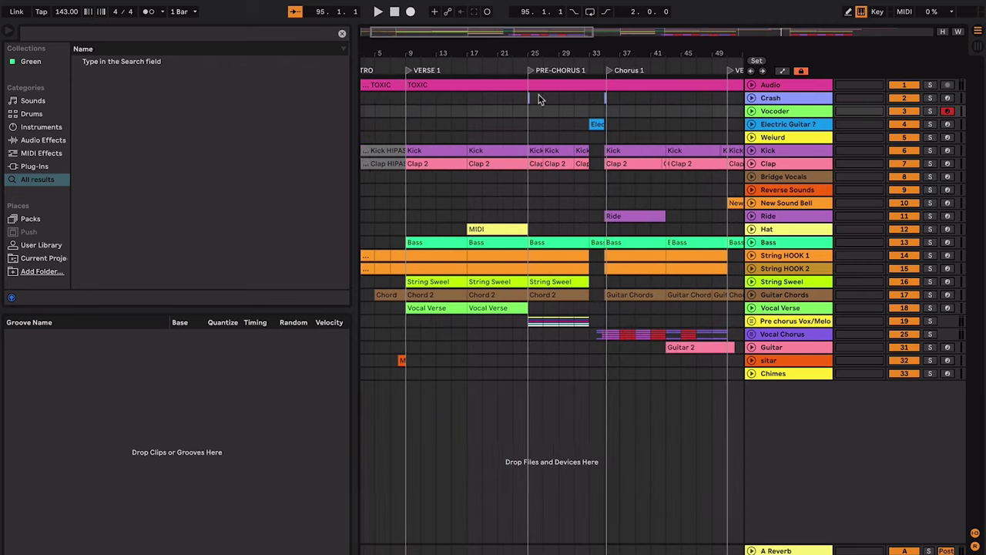
scroll(587, 89, right, 5)
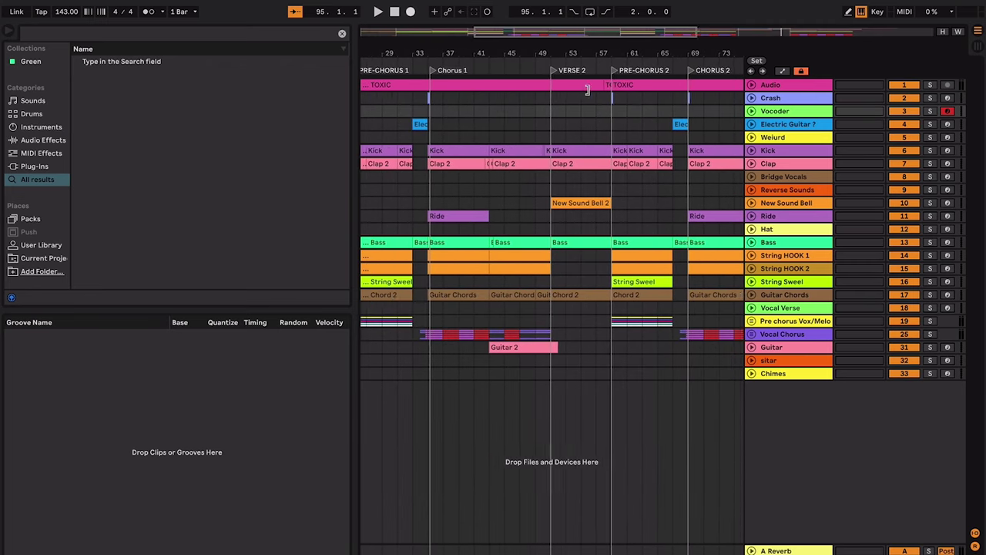
scroll(588, 88, right, 15)
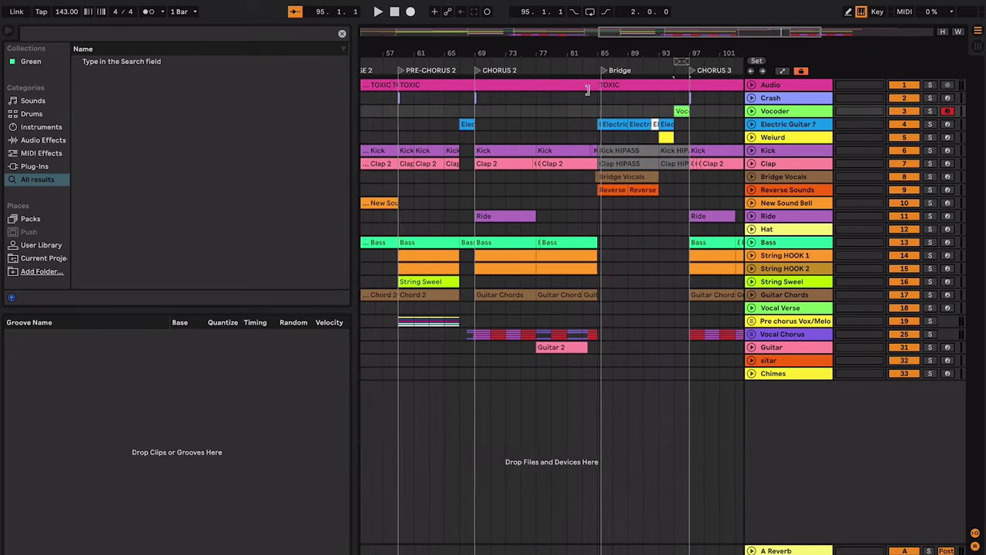
scroll(624, 89, down, 5)
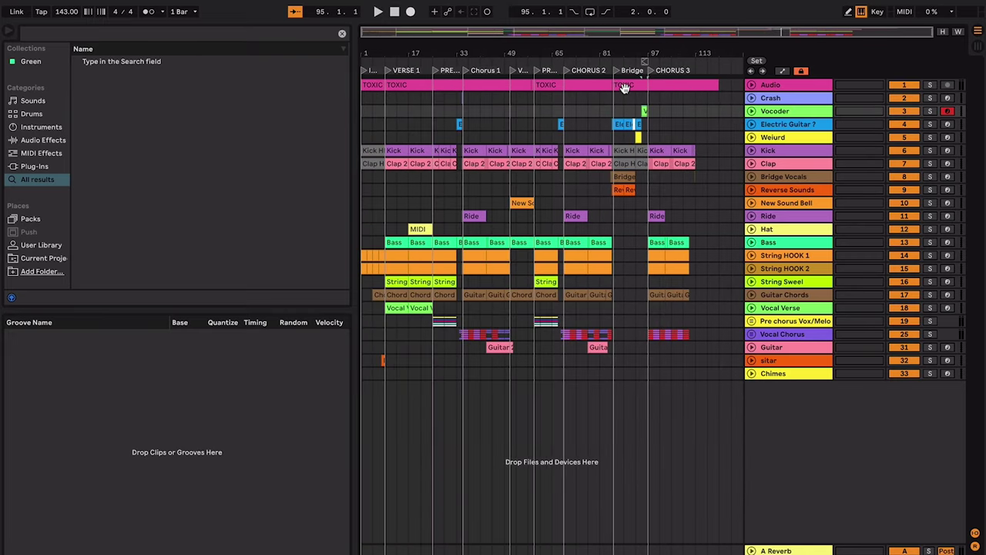
scroll(624, 88, up, 3)
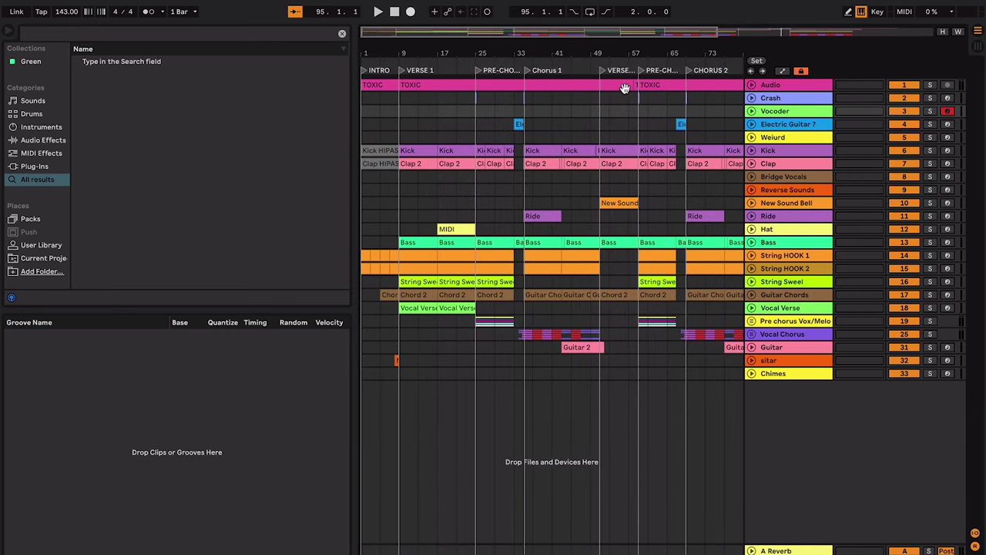
click(583, 125)
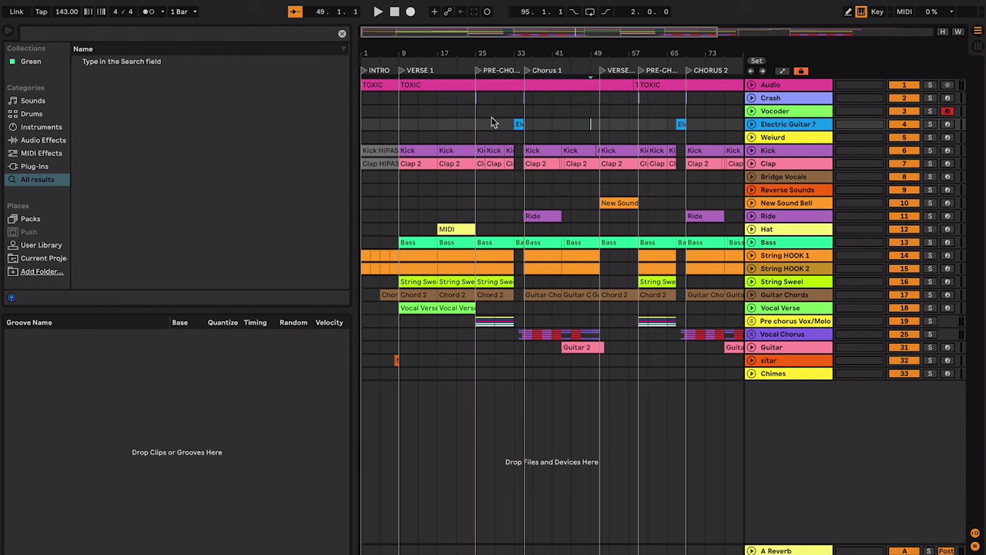
- Unfold the Vocal Chorus and Pre chorus Vox/Melo groups to show their individual layers
click(751, 324)
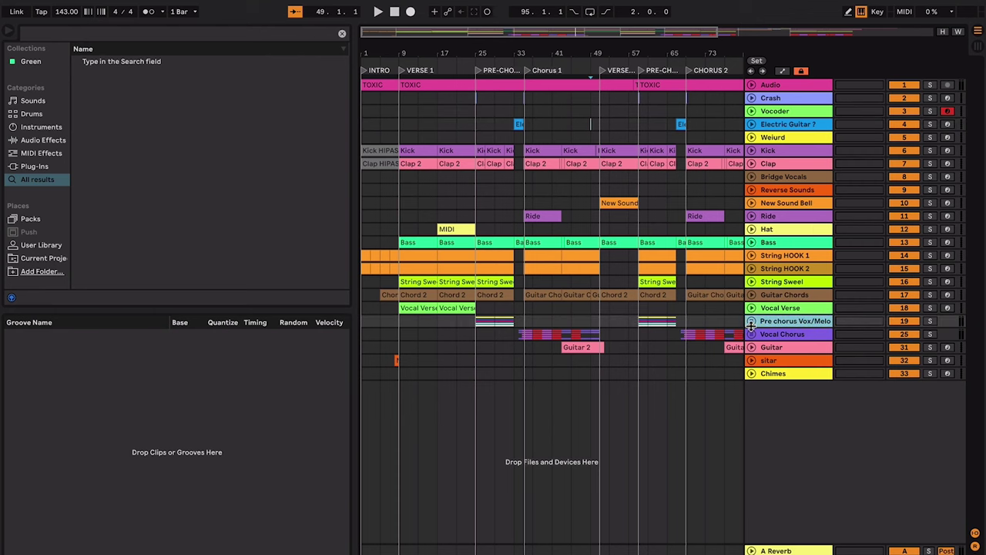
click(751, 334)
scroll(688, 346, down, 5)
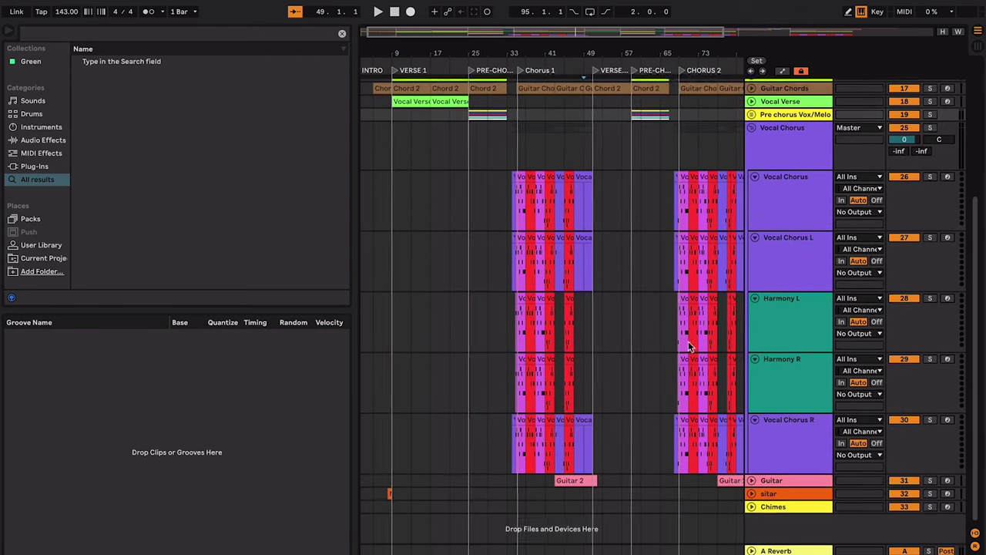
scroll(688, 346, up, 3)
click(751, 209)
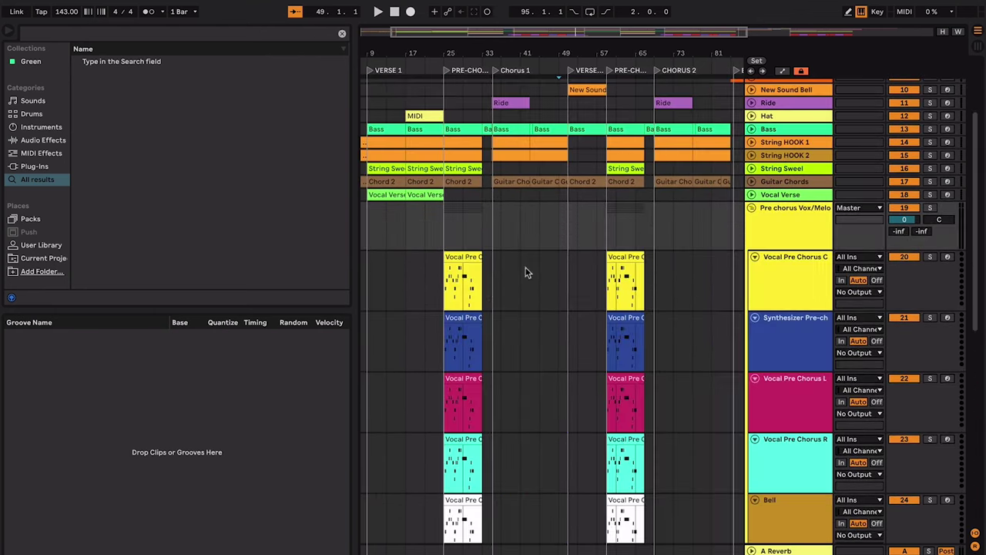
- Examine the pre-chorus vocal layers and how the instruments are distributed across the intro, Verse 1, Pre-Chorus 1 and Chorus 1
scroll(494, 223, down, 1)
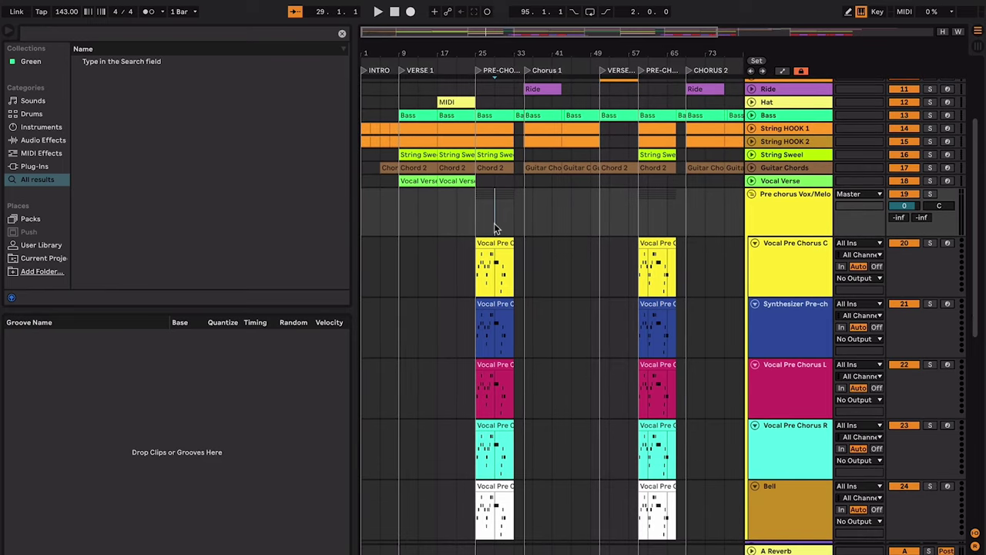
scroll(493, 222, up, 5)
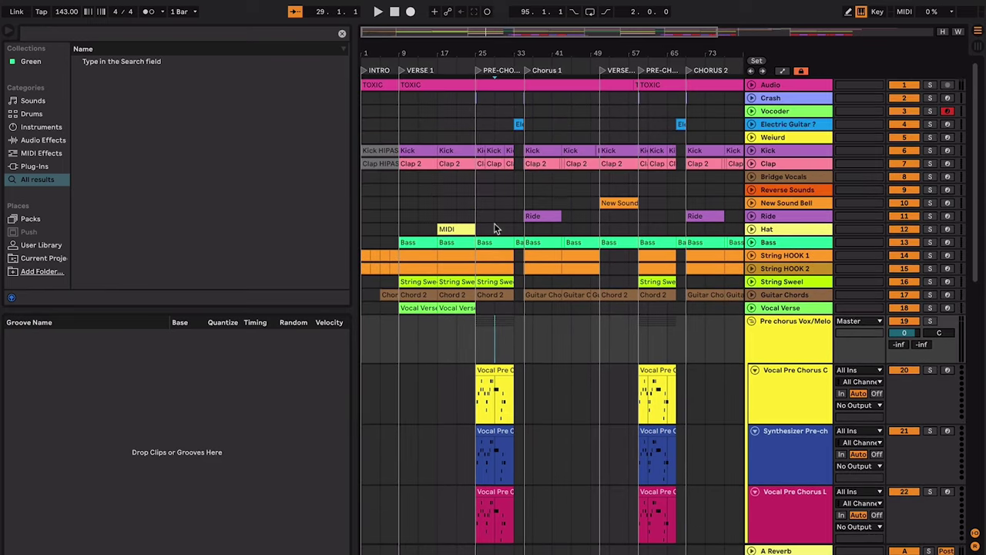
scroll(497, 185, right, 1)
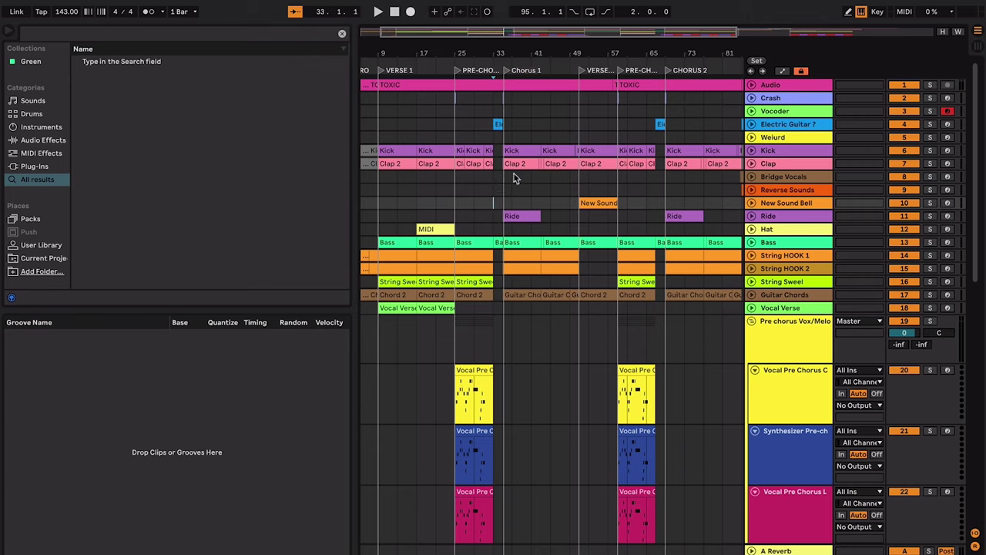
scroll(513, 177, right, 3)
scroll(514, 178, down, 10)
scroll(515, 178, up, 10)
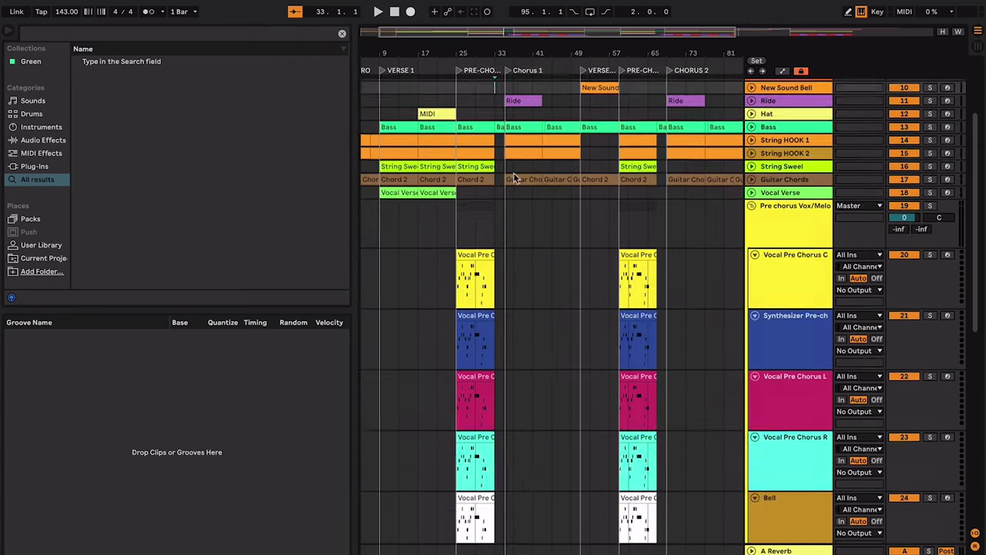
scroll(456, 194, left, 4)
click(456, 191)
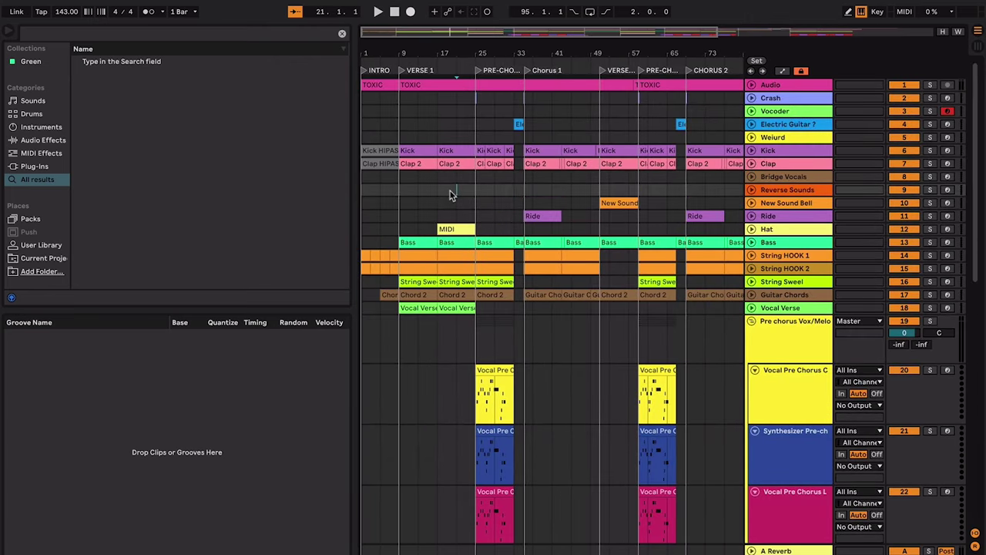
click(386, 192)
click(409, 195)
click(473, 193)
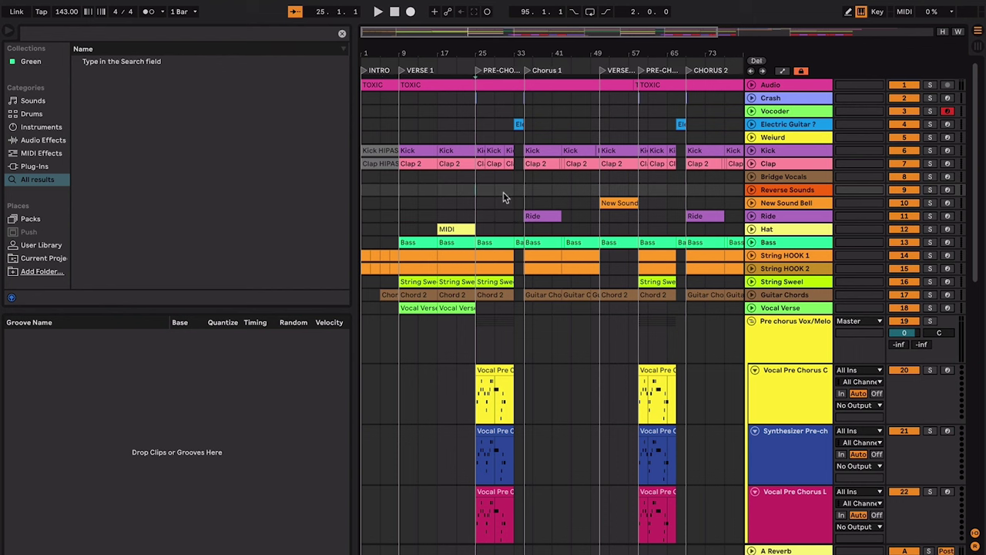